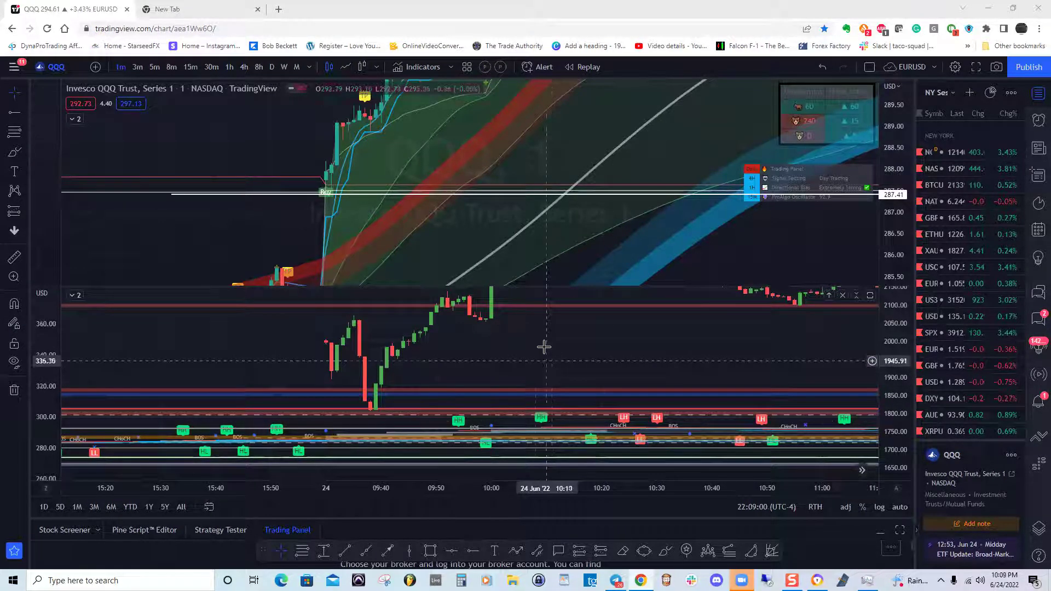
# Step: Add a horizontal line to the lower indicator pane and set its price coordinate to 1800
pyautogui.moveTo(521, 347)
pyautogui.mouseDown()
pyautogui.moveTo(509, 361)
pyautogui.moveTo(551, 335)
pyautogui.moveTo(510, 359)
pyautogui.moveTo(488, 354)
pyautogui.moveTo(500, 364)
pyautogui.moveTo(510, 356)
pyautogui.mouseUp()
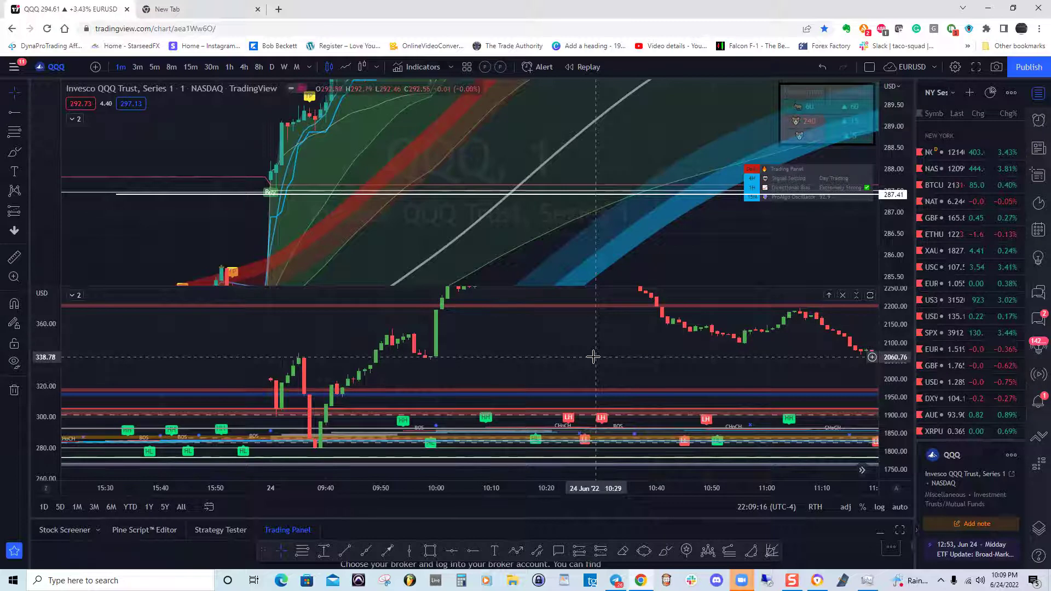
pyautogui.moveTo(585, 353); pyautogui.dragTo(580, 354)
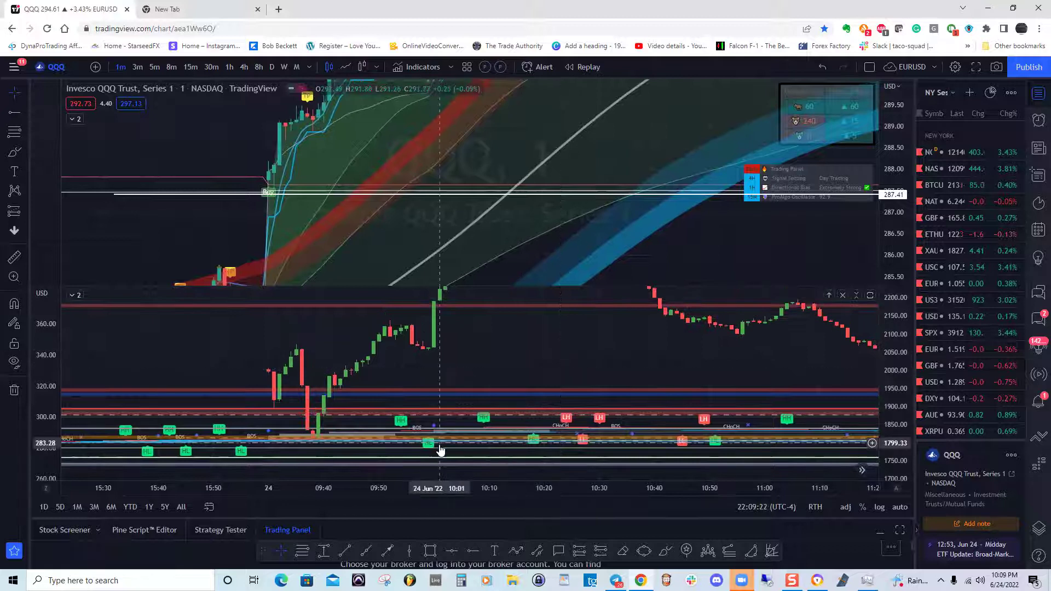
pyautogui.click(454, 550)
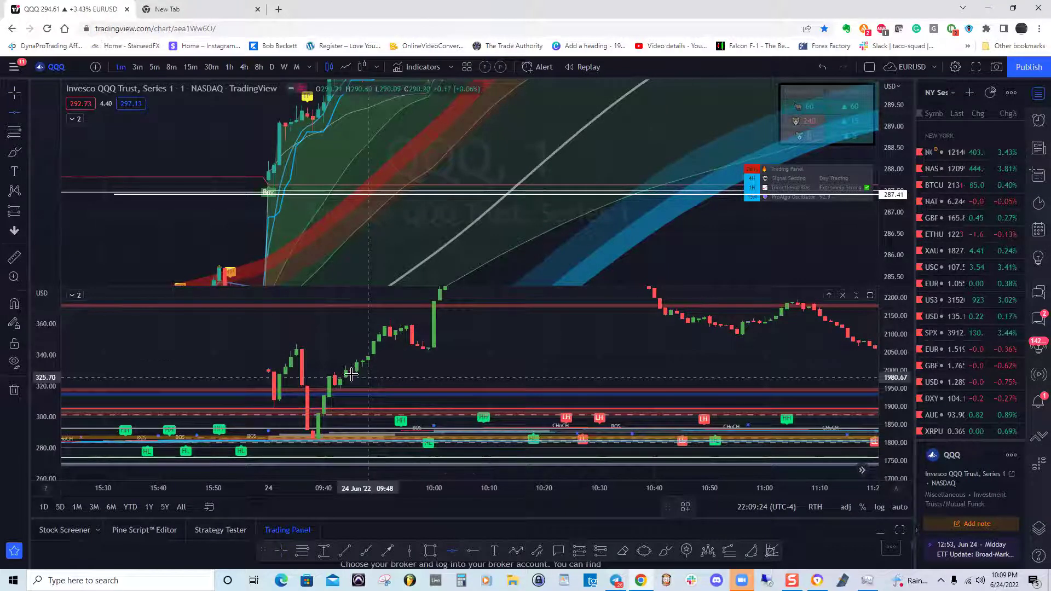
pyautogui.click(230, 355)
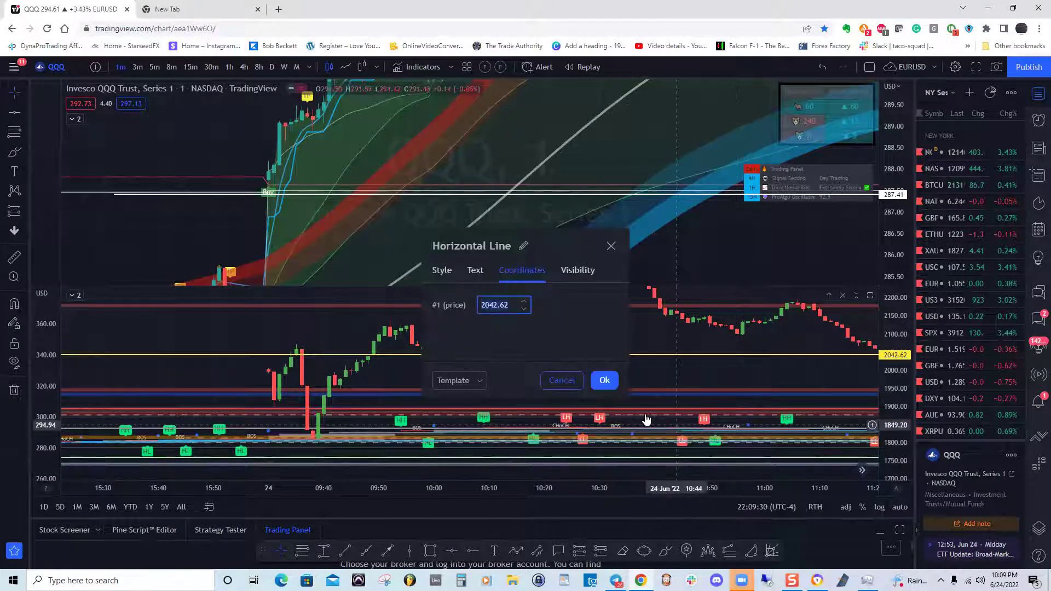
pyautogui.write('1800')
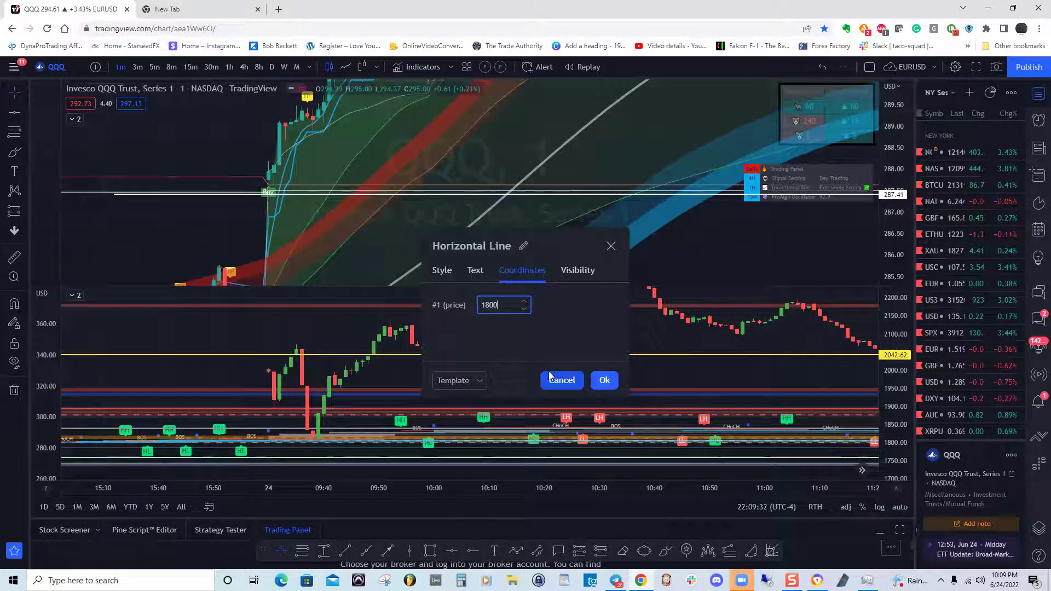
pyautogui.click(602, 379)
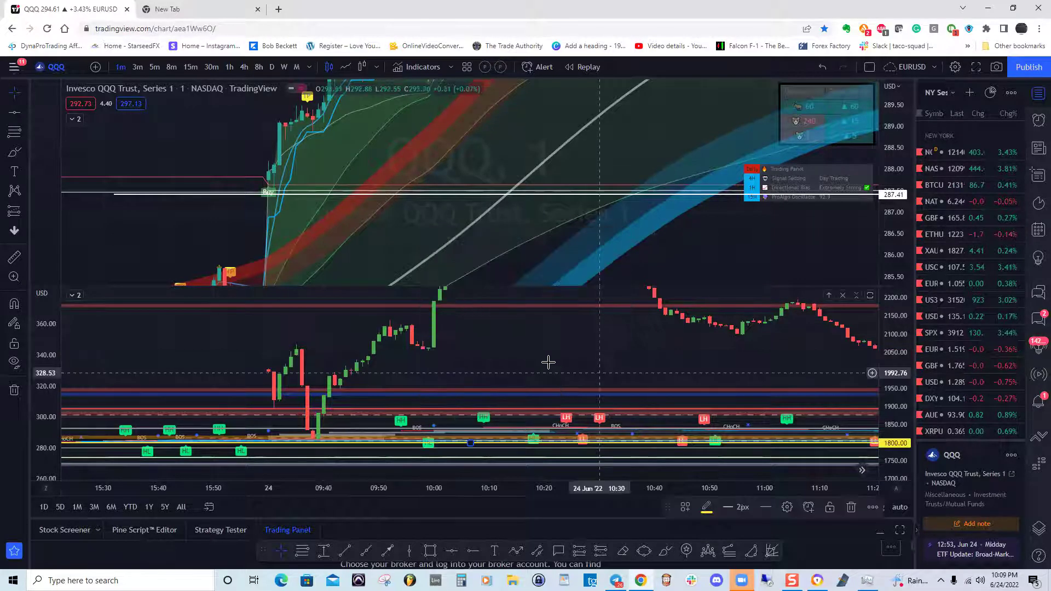
# Step: Add a second horizontal line to the lower indicator pane and set its price coordinate to -1800
pyautogui.moveTo(596, 345)
pyautogui.mouseDown()
pyautogui.moveTo(584, 352)
pyautogui.moveTo(589, 327)
pyautogui.mouseUp()
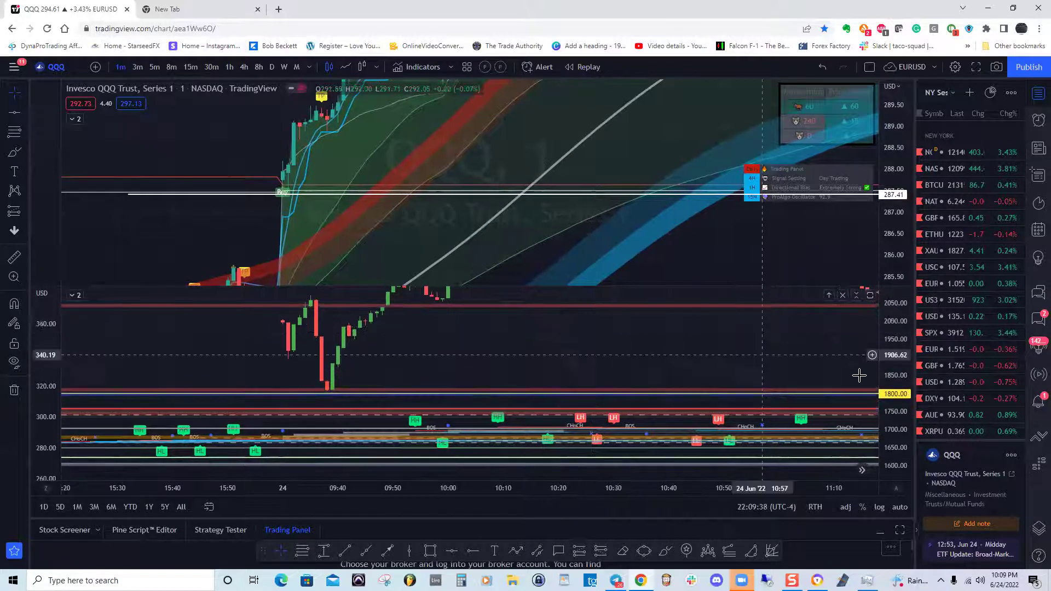
pyautogui.moveTo(893, 338); pyautogui.dragTo(901, 375)
pyautogui.moveTo(723, 363); pyautogui.dragTo(710, 343)
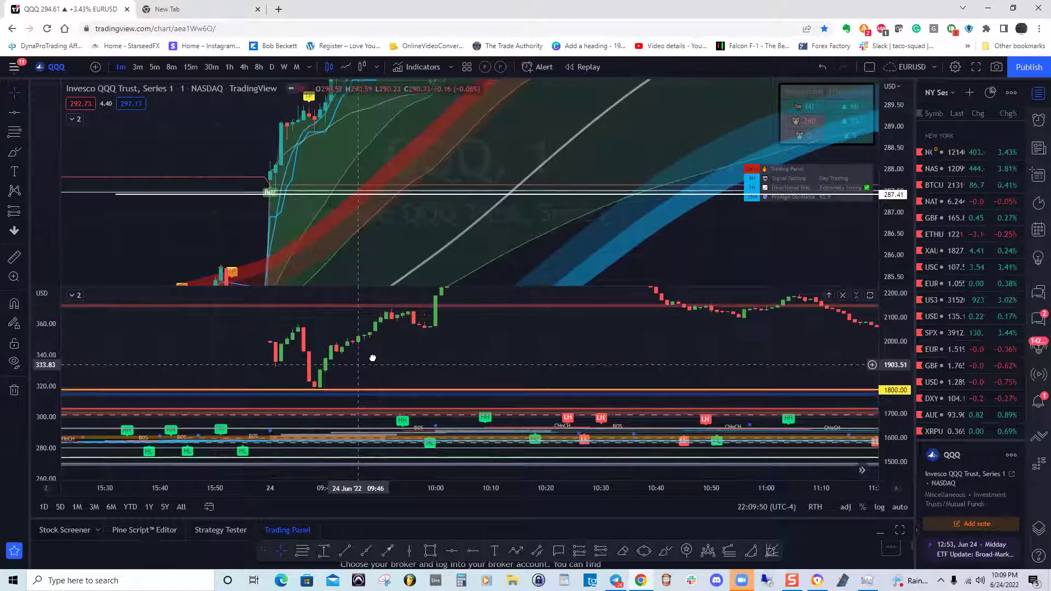
pyautogui.moveTo(361, 350); pyautogui.dragTo(377, 355)
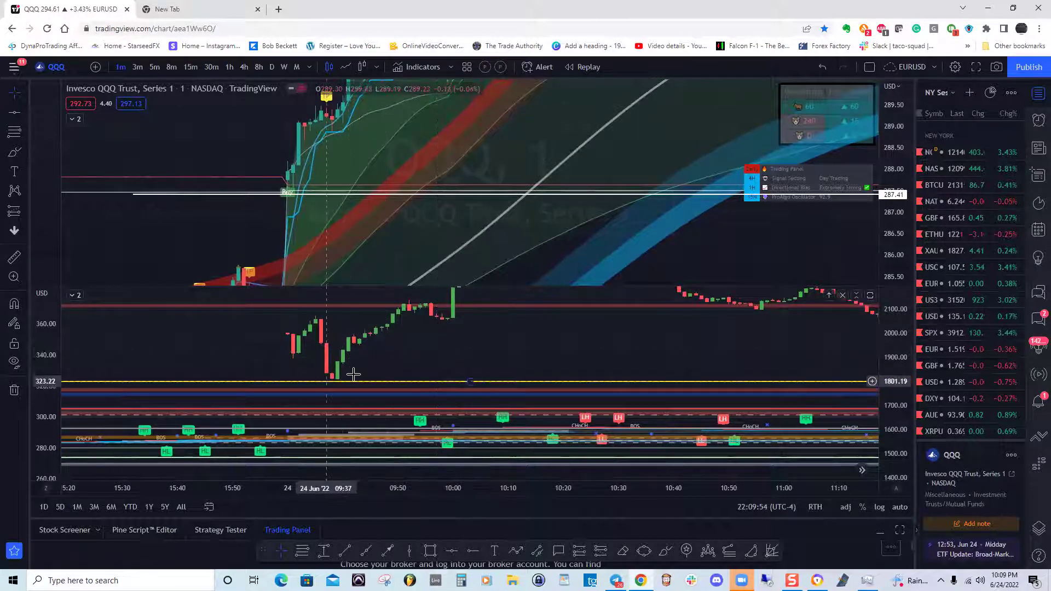
pyautogui.moveTo(369, 369); pyautogui.dragTo(377, 361)
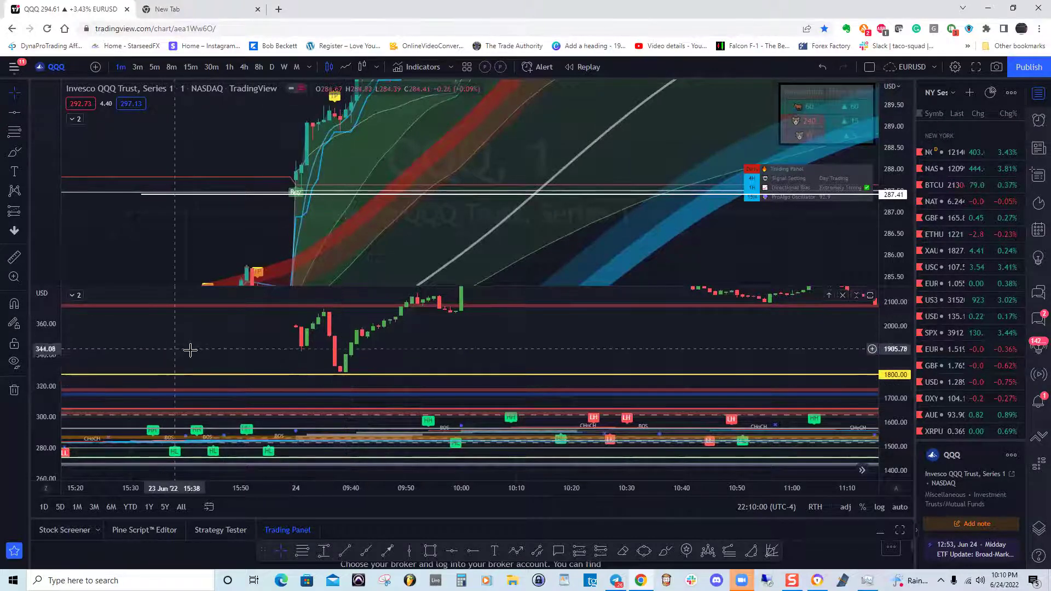
pyautogui.click(452, 550)
pyautogui.click(217, 345)
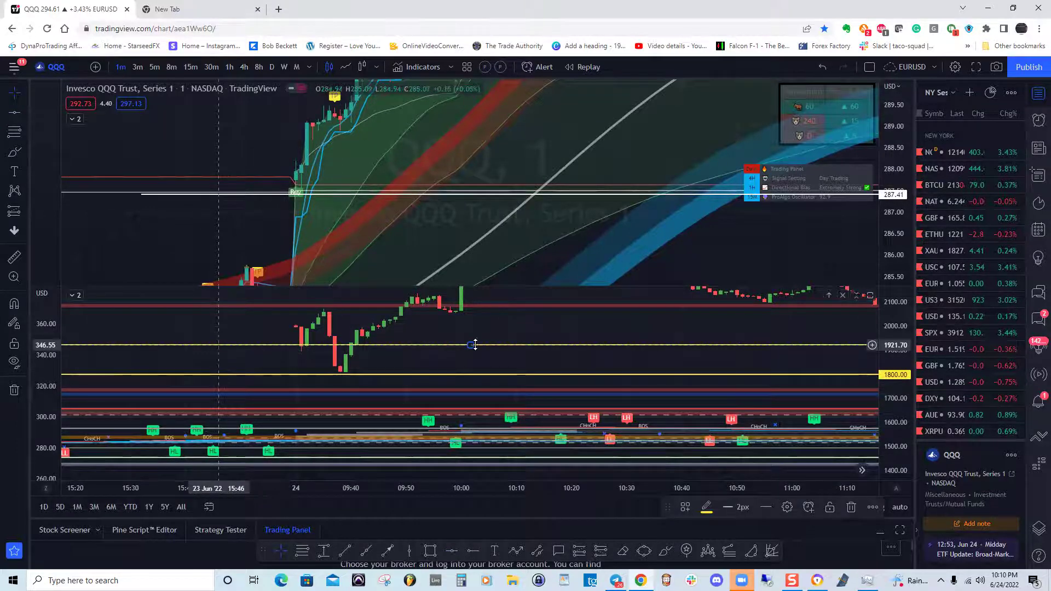
pyautogui.doubleClick(540, 345)
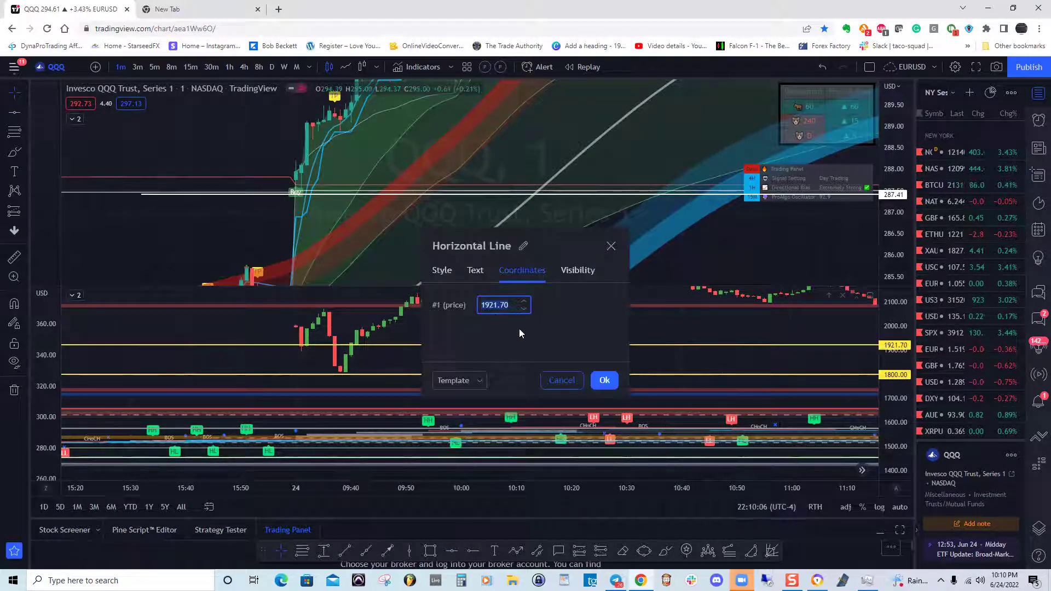
pyautogui.press('BackSpace')
pyautogui.write('-1800')
pyautogui.click(605, 380)
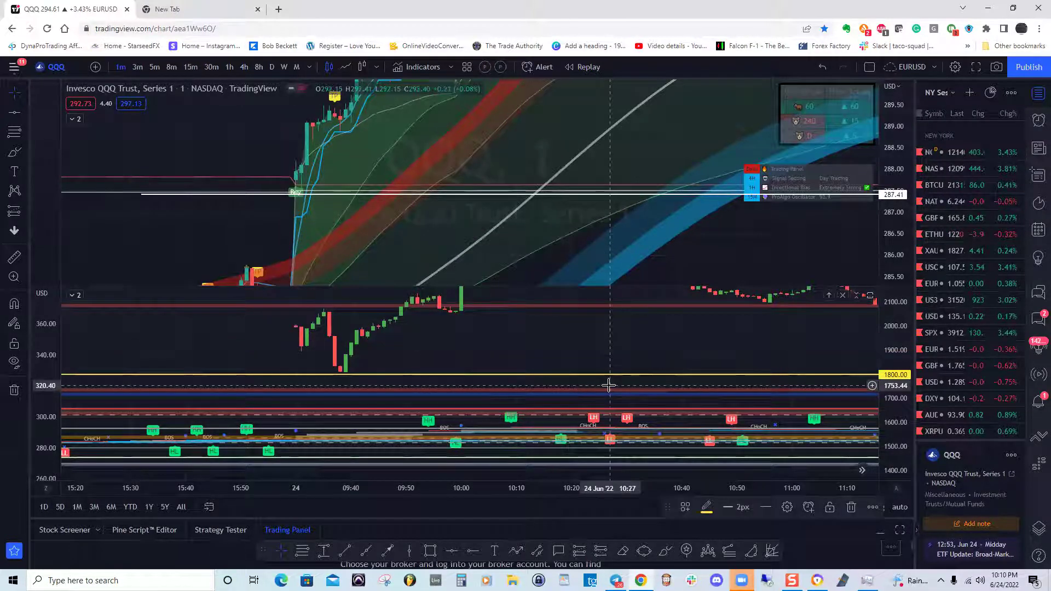
# Step: Examine the 1-minute QQQ history from 24 June back to 22 June, comparing price signals with the lower pane's 1800 level
pyautogui.moveTo(598, 347); pyautogui.dragTo(595, 380)
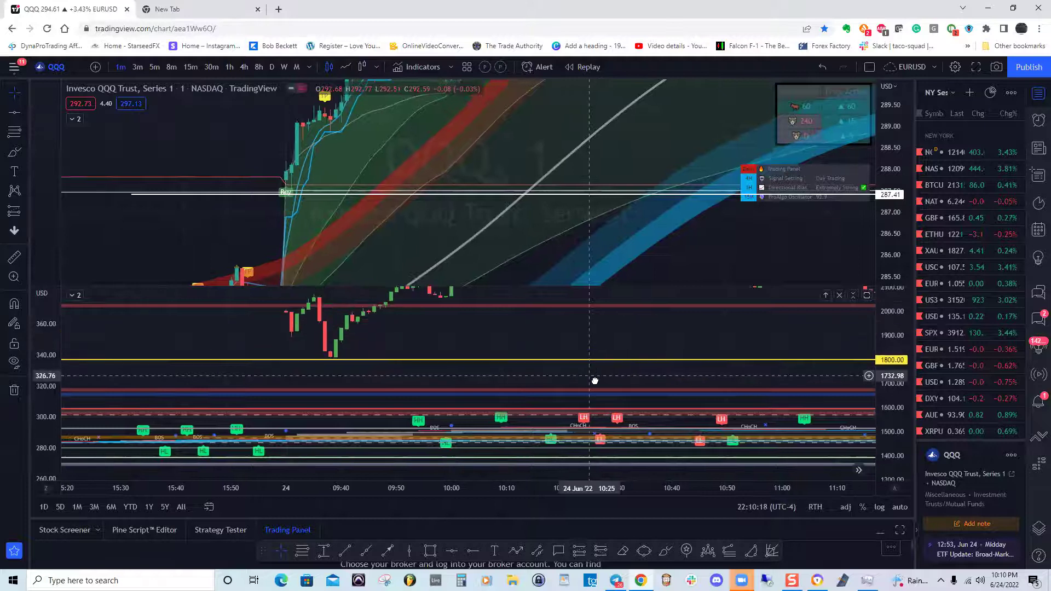
pyautogui.moveTo(412, 234); pyautogui.dragTo(589, 219)
pyautogui.moveTo(461, 237); pyautogui.dragTo(575, 164)
pyautogui.moveTo(288, 234); pyautogui.dragTo(471, 225)
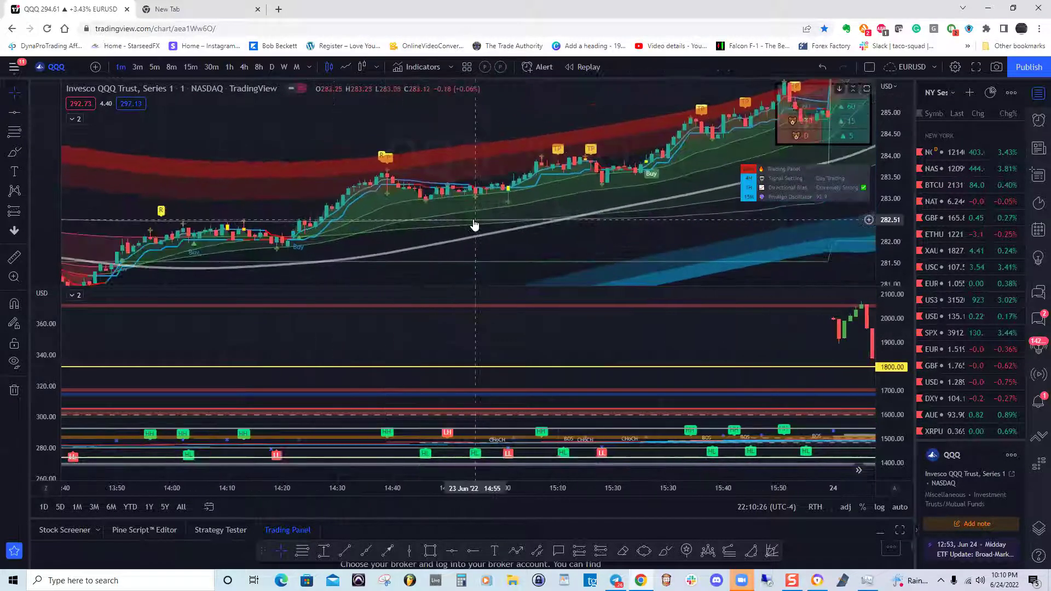
pyautogui.moveTo(374, 234); pyautogui.dragTo(537, 199)
pyautogui.moveTo(305, 250); pyautogui.dragTo(471, 250)
pyautogui.moveTo(119, 222); pyautogui.dragTo(456, 235)
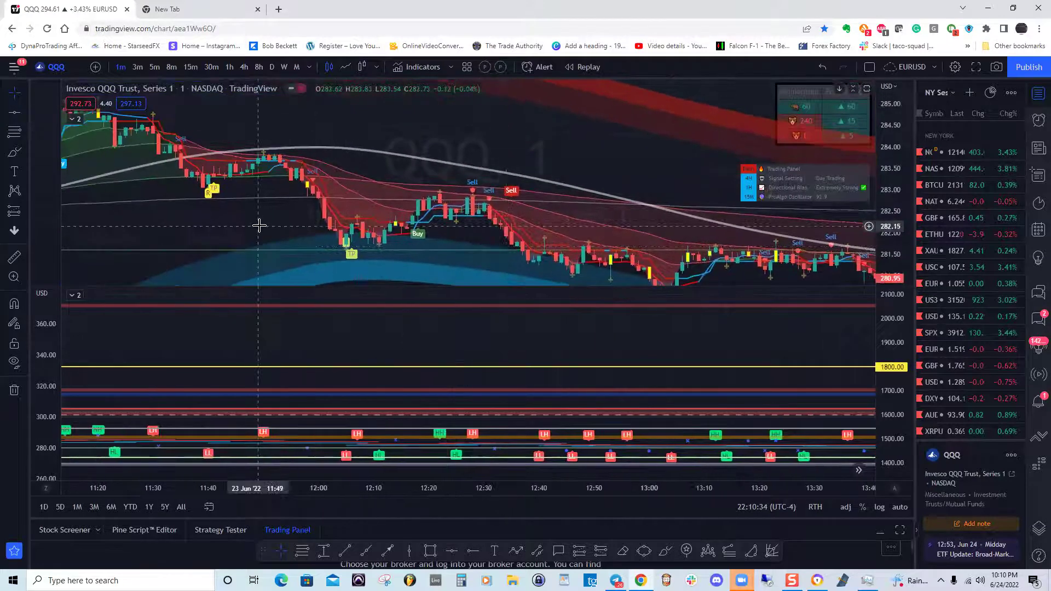
pyautogui.moveTo(253, 225); pyautogui.dragTo(420, 219)
pyautogui.moveTo(180, 234); pyautogui.dragTo(222, 246)
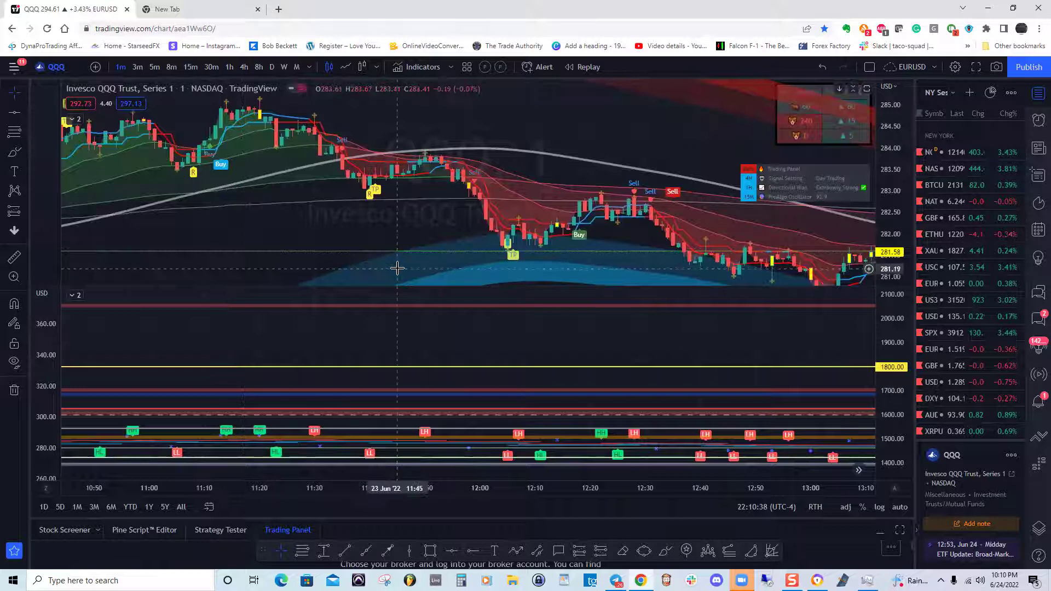
pyautogui.moveTo(312, 256); pyautogui.dragTo(467, 255)
pyautogui.moveTo(197, 235); pyautogui.dragTo(384, 211)
pyautogui.moveTo(251, 206); pyautogui.dragTo(425, 185)
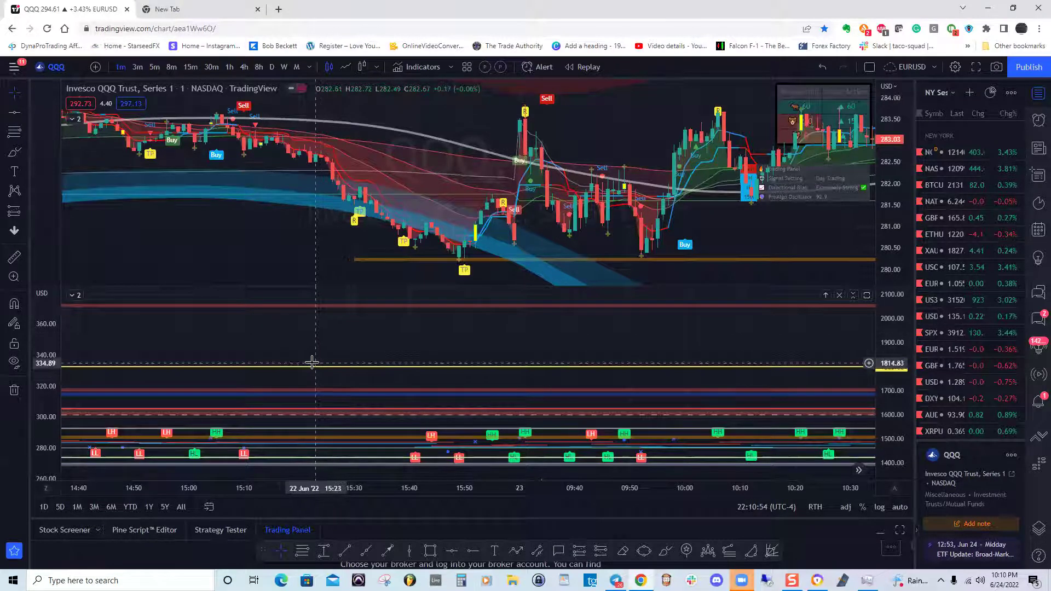
# Step: Switch the QQQ chart to the 30-minute timeframe and compress the main pane's price scale to show a wider range
pyautogui.click(210, 67)
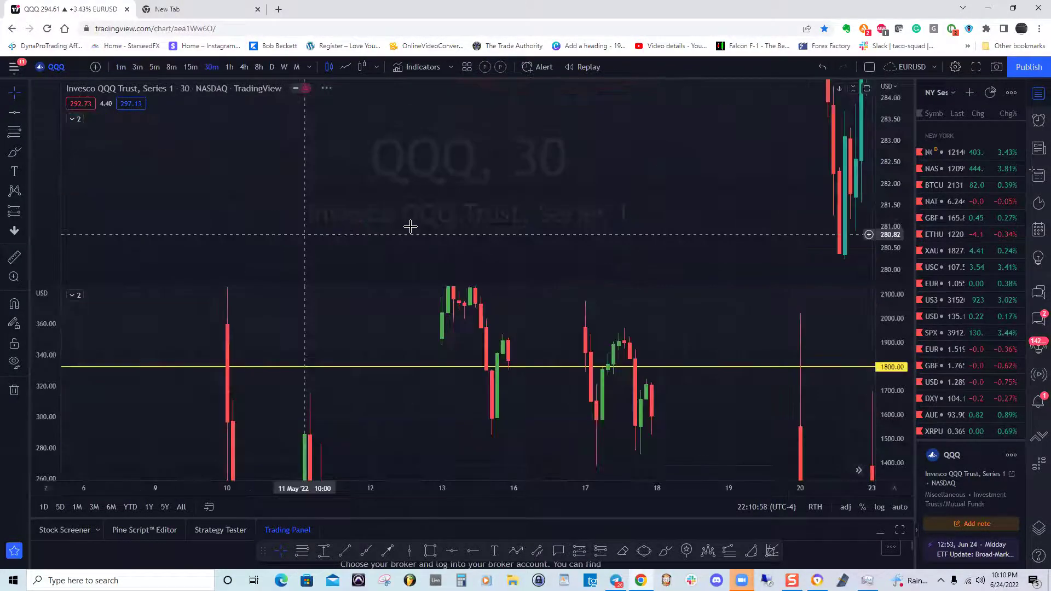
pyautogui.moveTo(903, 237); pyautogui.dragTo(907, 278)
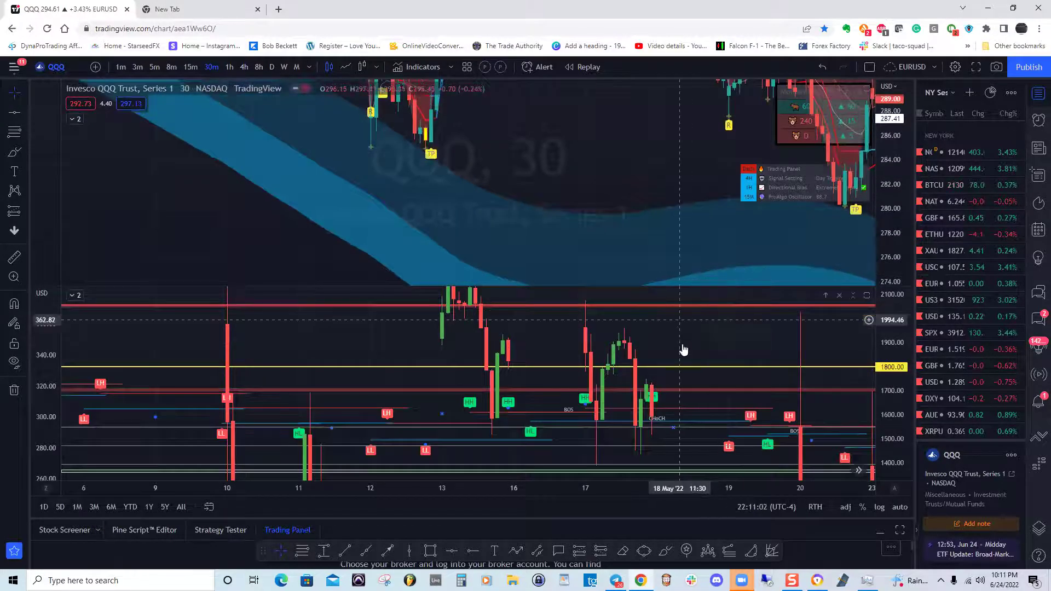
pyautogui.moveTo(684, 349); pyautogui.dragTo(679, 352)
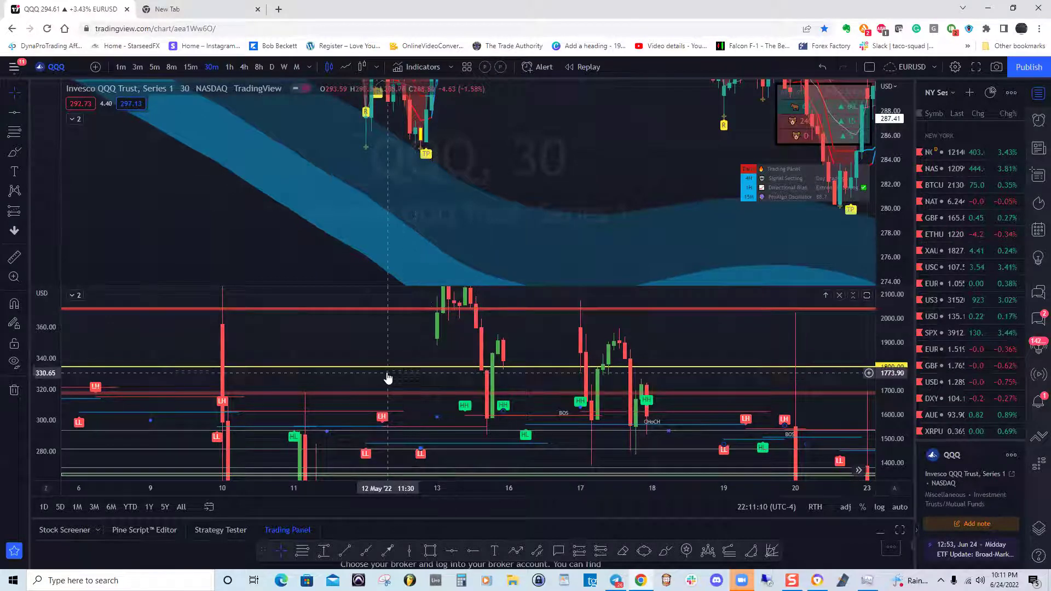
pyautogui.moveTo(420, 369); pyautogui.dragTo(505, 369)
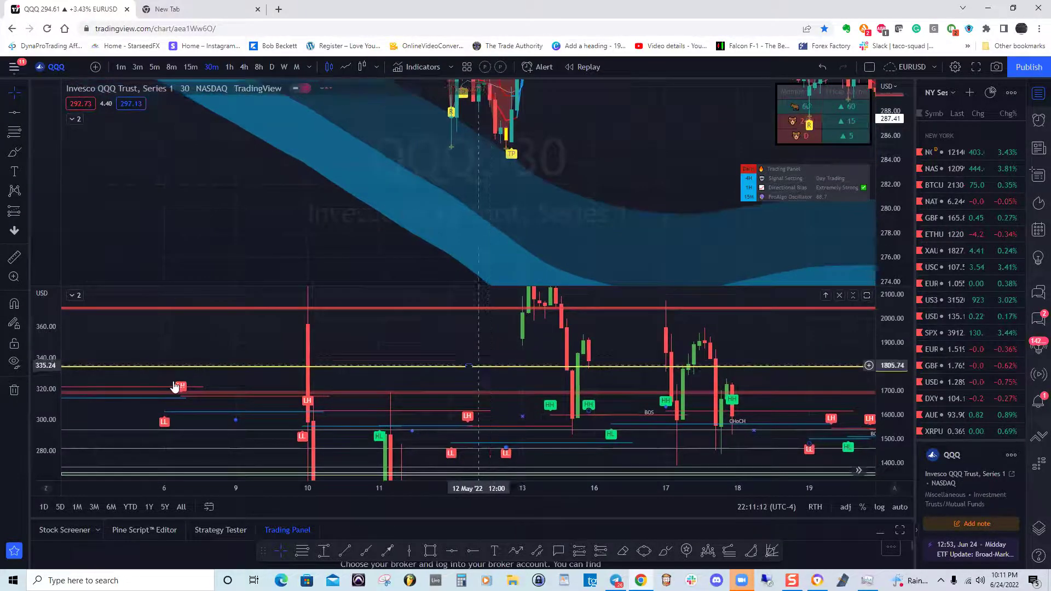
# Step: Lock all drawings on the chart and compress the lower pane's scale so it spans the 1800 and zero levels
pyautogui.click(14, 345)
pyautogui.moveTo(191, 368); pyautogui.dragTo(317, 352)
pyautogui.moveTo(894, 348); pyautogui.dragTo(868, 400)
pyautogui.moveTo(893, 331); pyautogui.dragTo(892, 399)
pyautogui.moveTo(305, 421); pyautogui.dragTo(400, 368)
pyautogui.moveTo(384, 416); pyautogui.dragTo(420, 383)
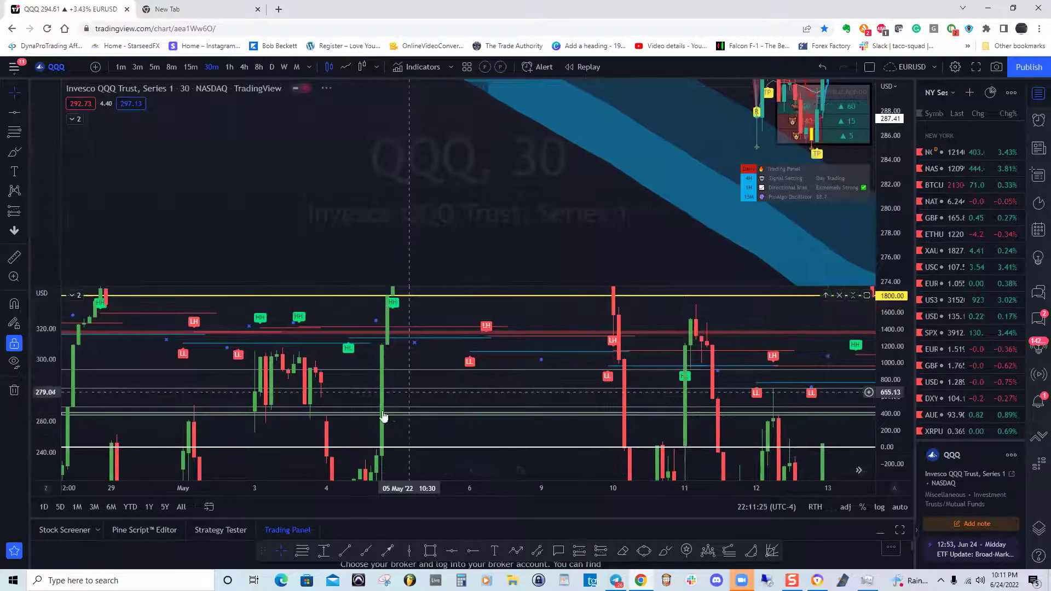
# Step: Go to the date 2022-06-24 on the 30-minute chart and inspect the lower pane's recent bars
pyautogui.click(209, 507)
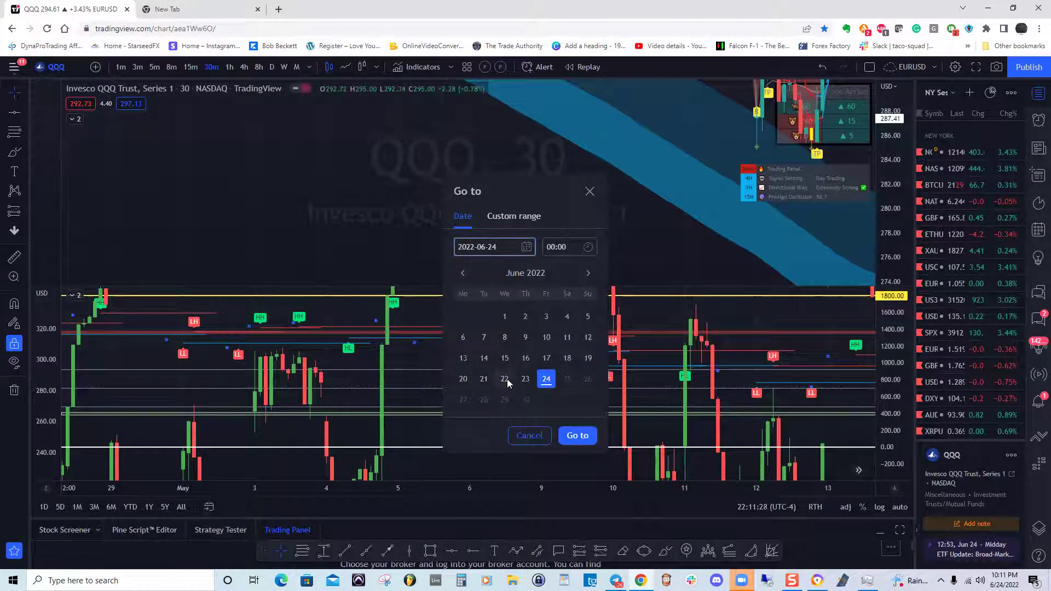
pyautogui.click(573, 439)
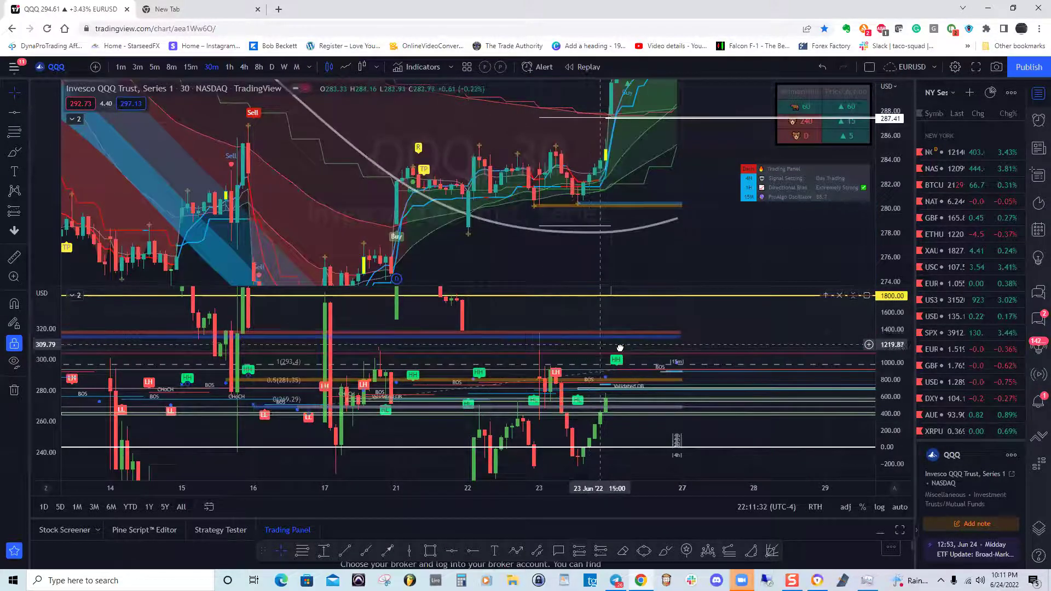
pyautogui.moveTo(620, 349); pyautogui.dragTo(652, 347)
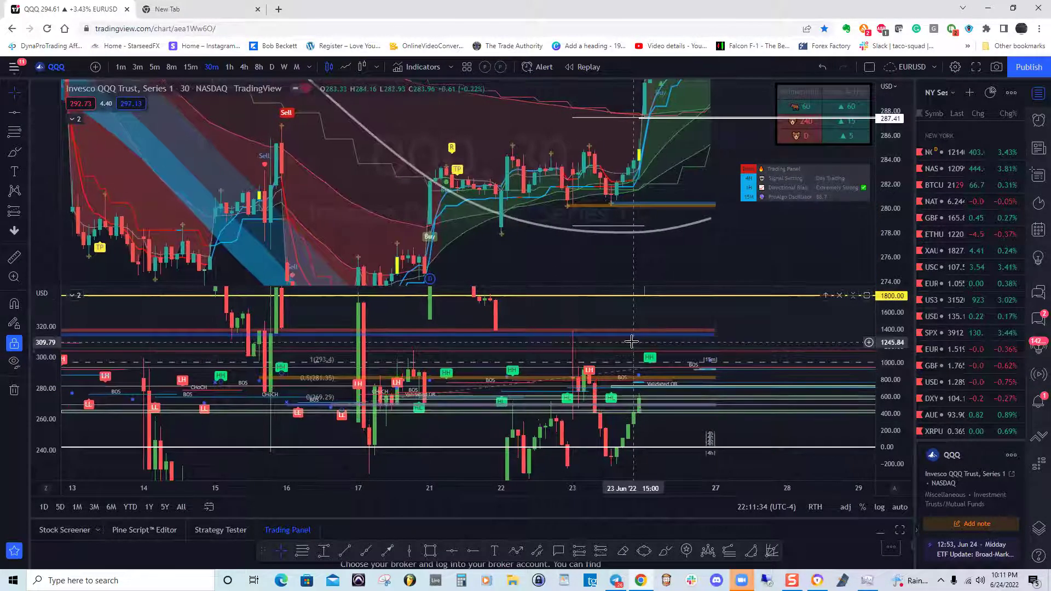
pyautogui.moveTo(542, 371); pyautogui.dragTo(550, 361)
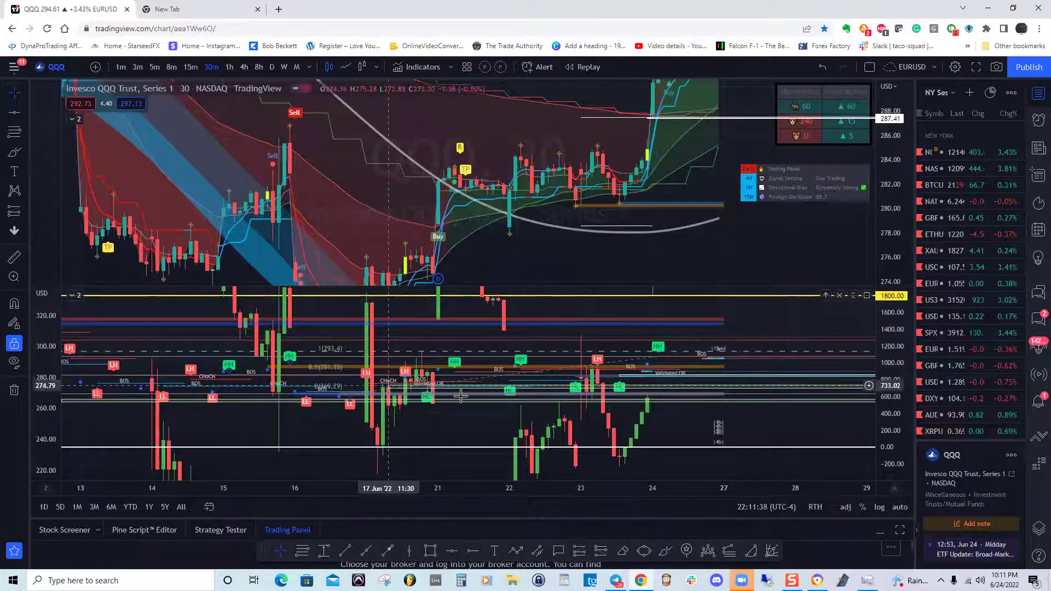
# Step: Recentre the chart on 2022-06-24, then zoom out to inspect the bars from early June onward
pyautogui.click(208, 507)
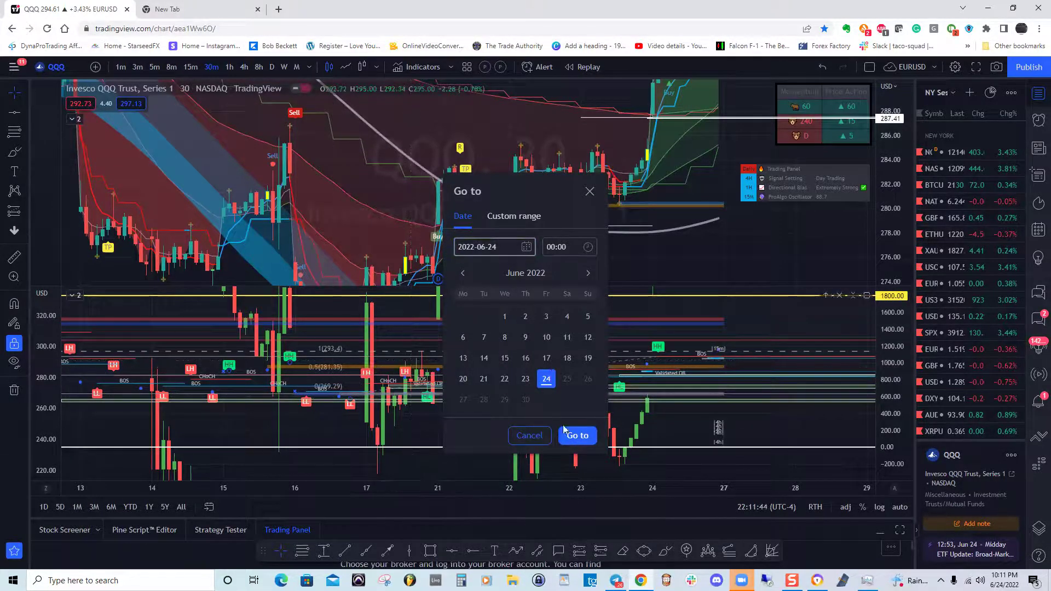
pyautogui.click(578, 436)
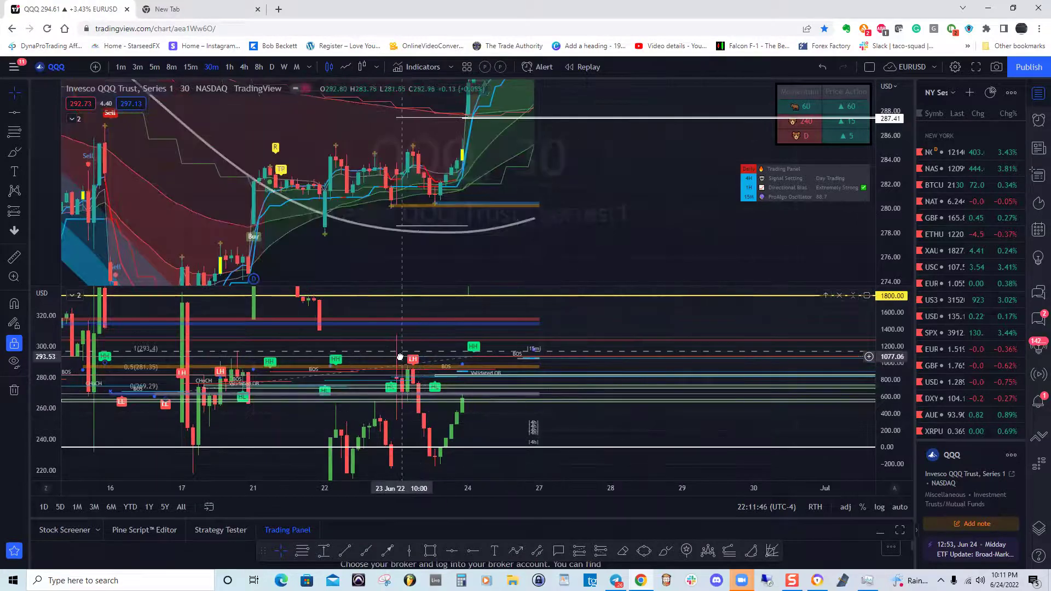
pyautogui.moveTo(431, 340); pyautogui.dragTo(521, 389)
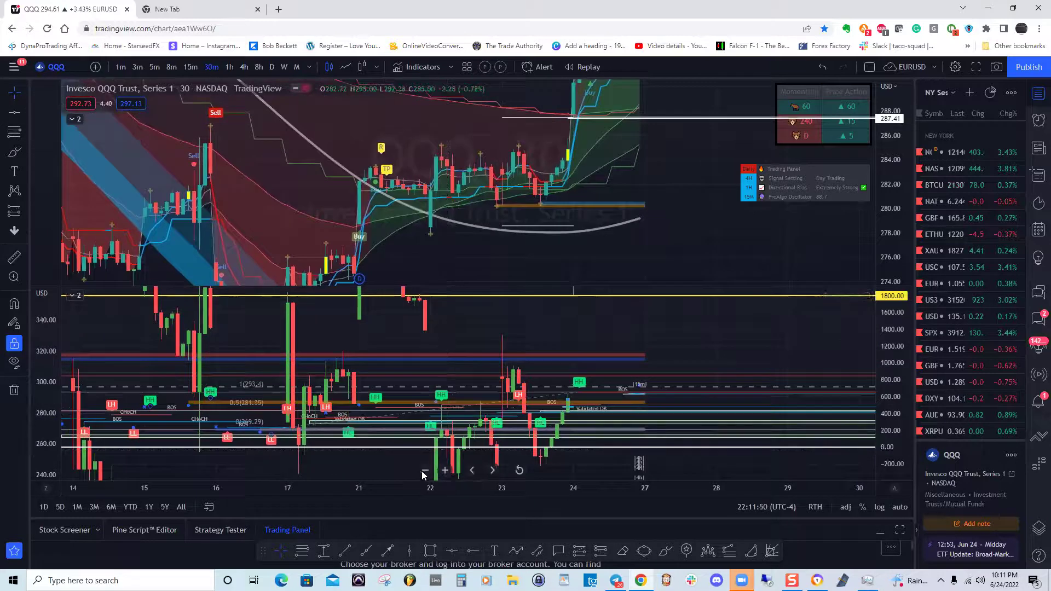
pyautogui.click(422, 471)
pyautogui.click(422, 470)
pyautogui.moveTo(388, 314); pyautogui.dragTo(464, 298)
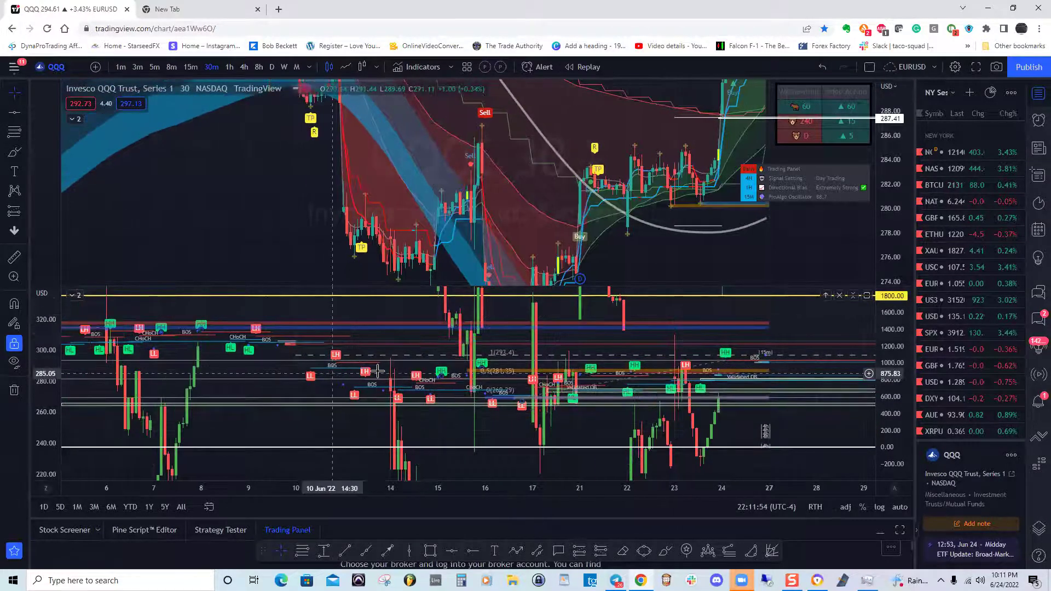
# Step: Bring the zoomed-out chart back to 2022-06-24 and examine the lower pane from mid-June to 24 June
pyautogui.click(209, 507)
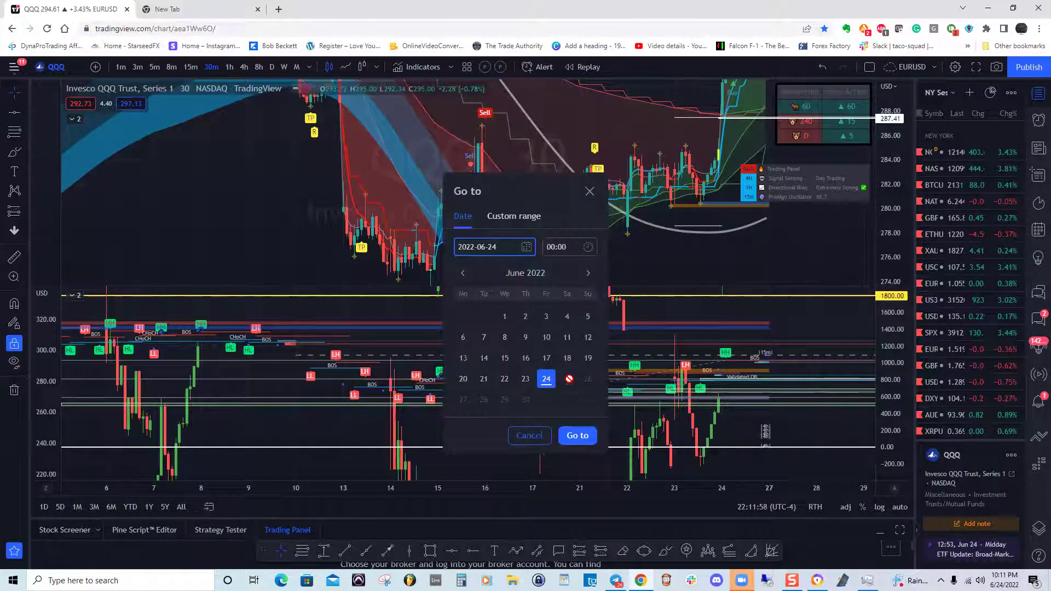
pyautogui.click(577, 436)
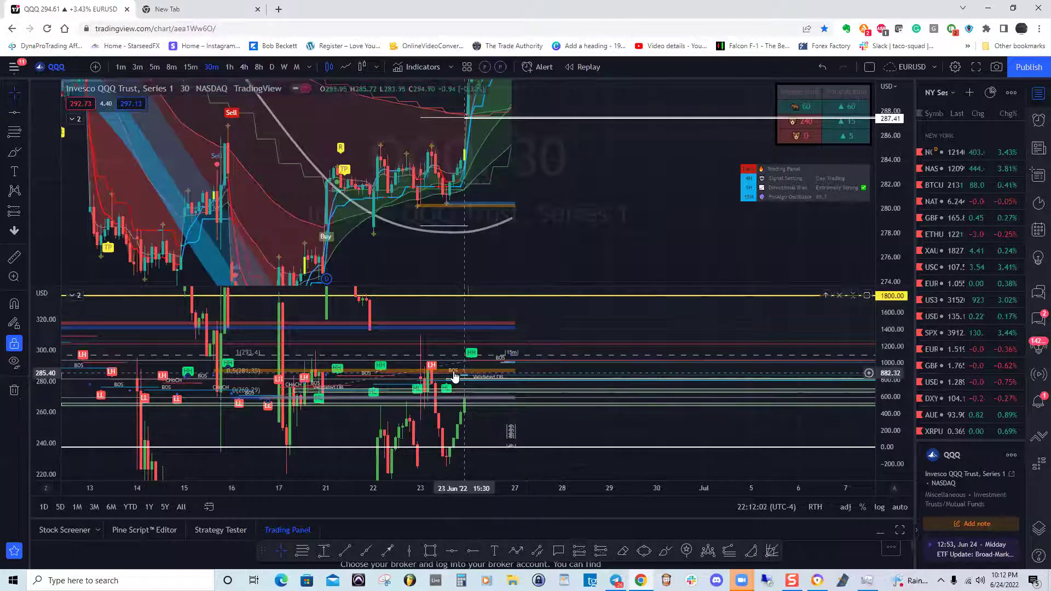
pyautogui.hscroll(-3, 446, 356)
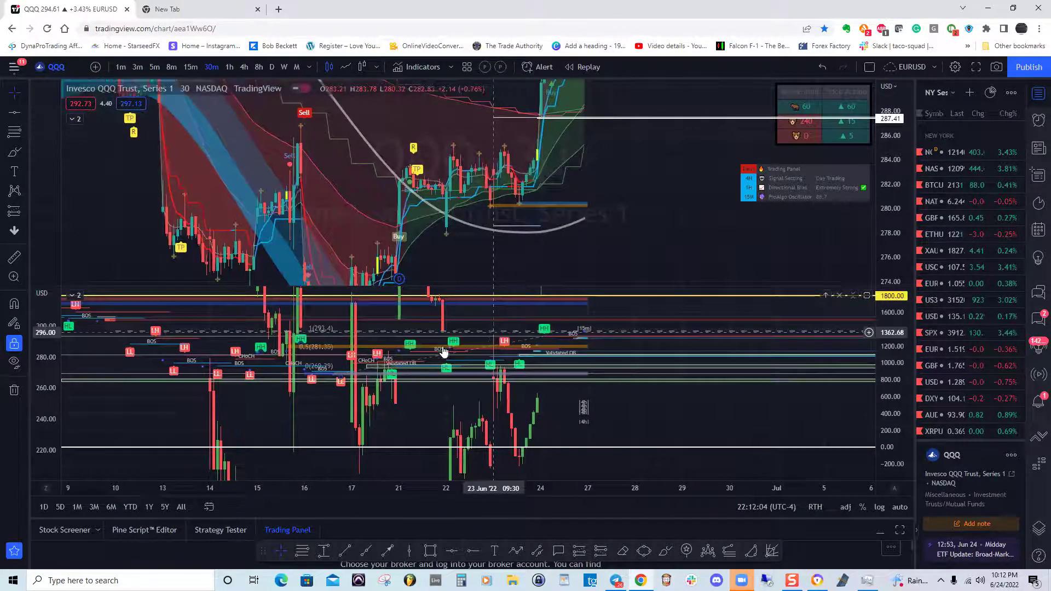
pyautogui.hscroll(-2, 435, 362)
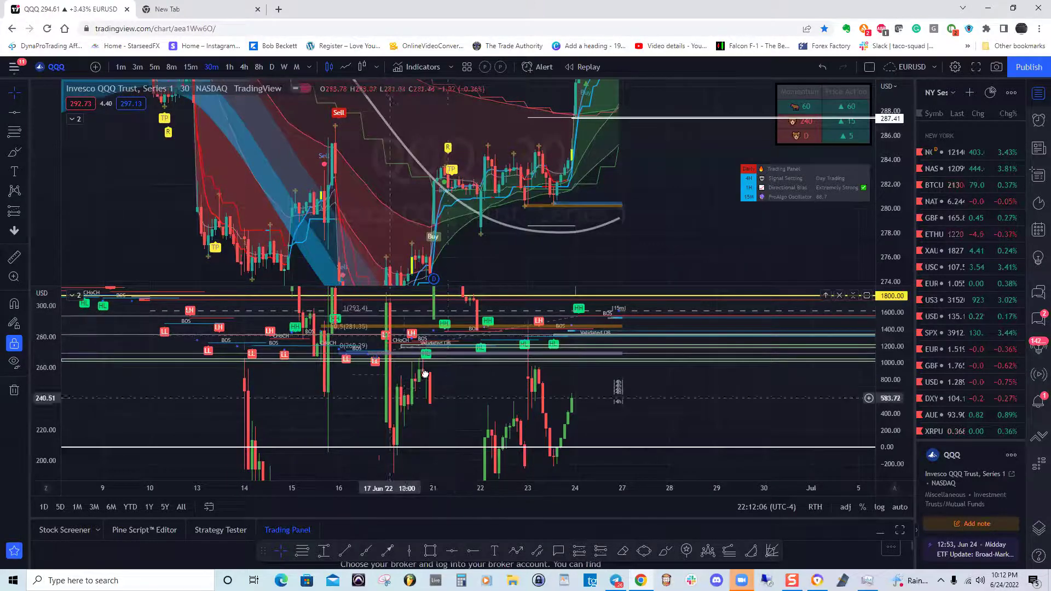
# Step: Inspect earlier mid-June bars on the 30-minute chart, following the lower pane down to the -1800 level
pyautogui.hscroll(-2, 425, 374)
pyautogui.hscroll(-1, 376, 399)
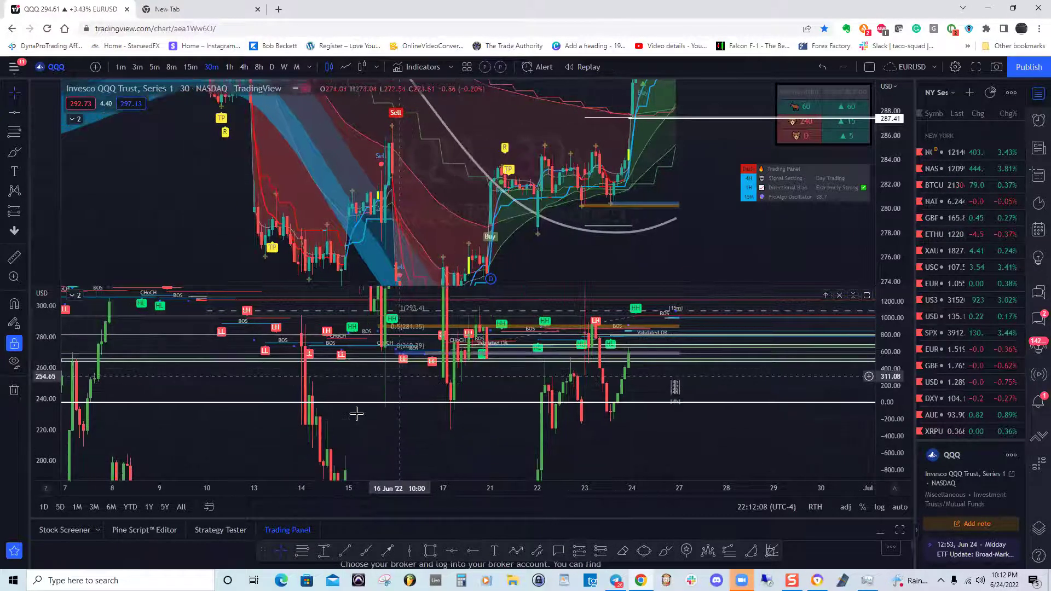
pyautogui.hscroll(-2, 375, 399)
pyautogui.hscroll(-1, 383, 389)
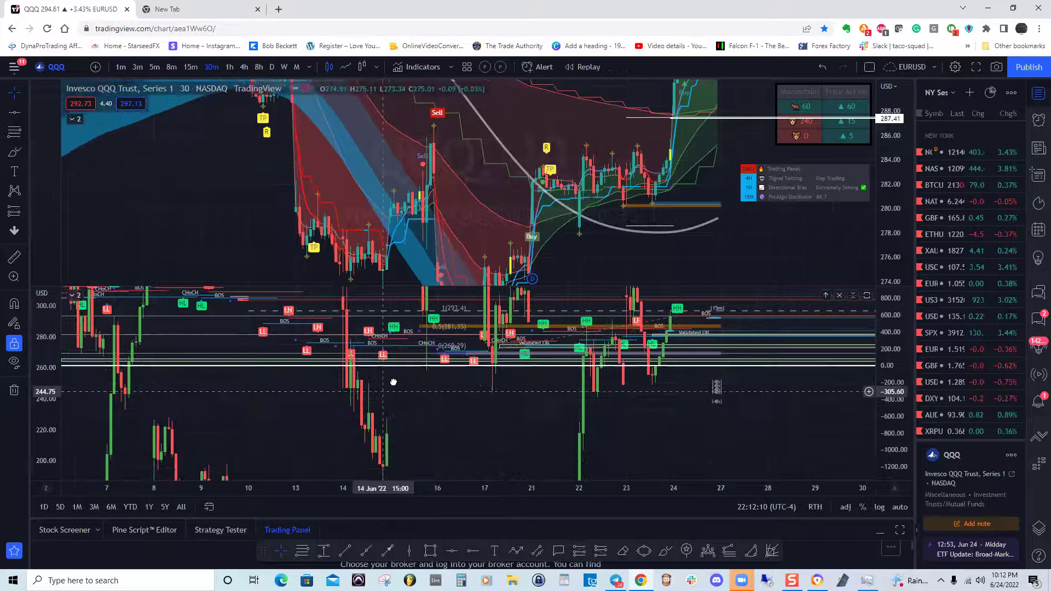
pyautogui.hscroll(-1, 393, 381)
pyautogui.hscroll(-1, 401, 383)
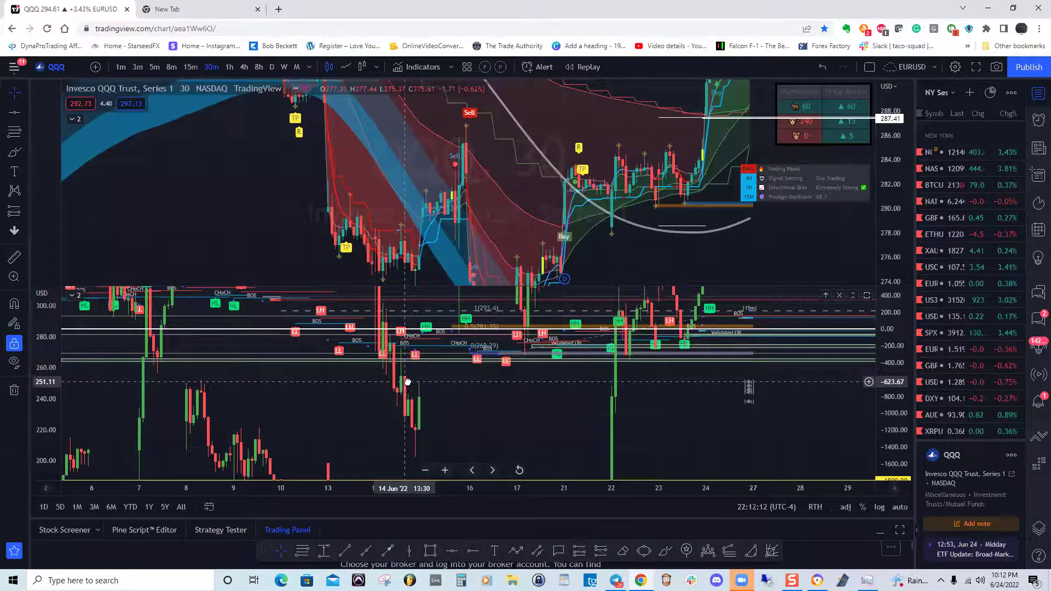
pyautogui.hscroll(-1, 407, 382)
pyautogui.moveTo(405, 385); pyautogui.dragTo(385, 411)
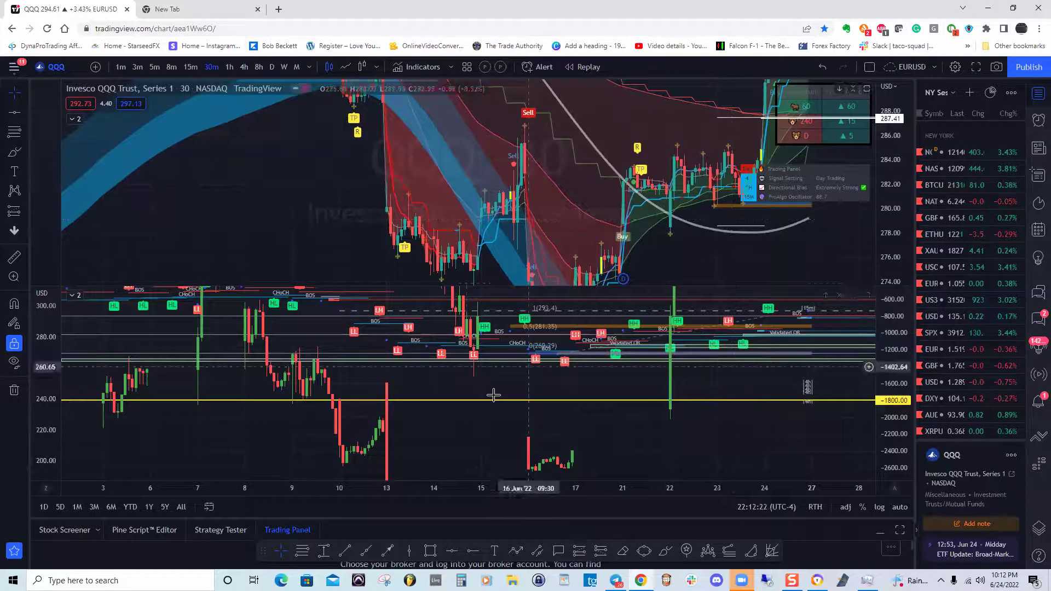
# Step: Examine the 30-minute price action from early June to the 10 June drop against the -1800 level
pyautogui.moveTo(436, 418)
pyautogui.mouseDown()
pyautogui.moveTo(432, 394)
pyautogui.moveTo(430, 408)
pyautogui.mouseUp()
pyautogui.moveTo(430, 160); pyautogui.dragTo(447, 223)
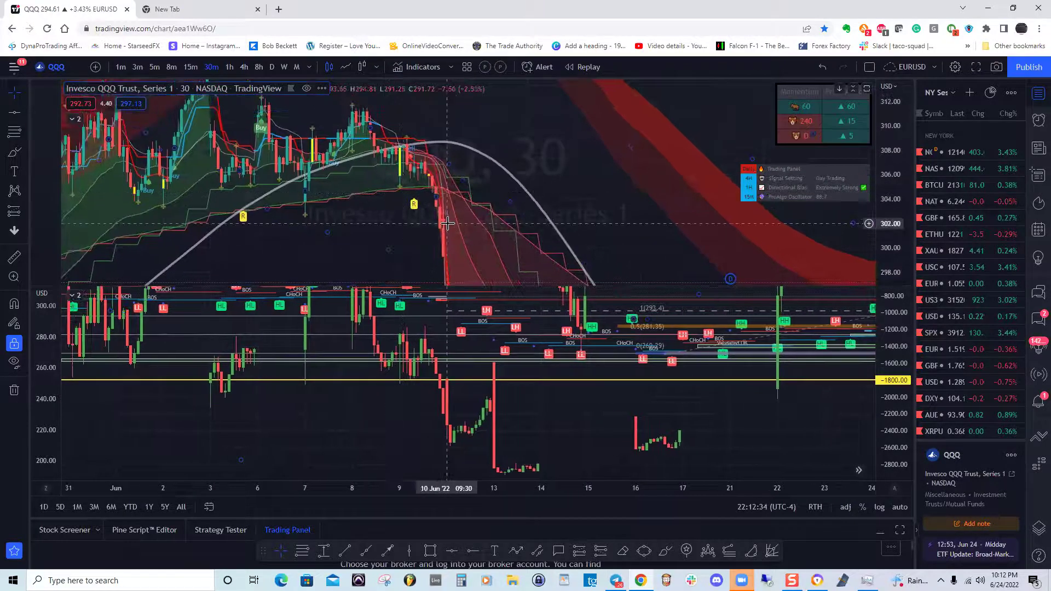
pyautogui.moveTo(523, 428); pyautogui.dragTo(502, 429)
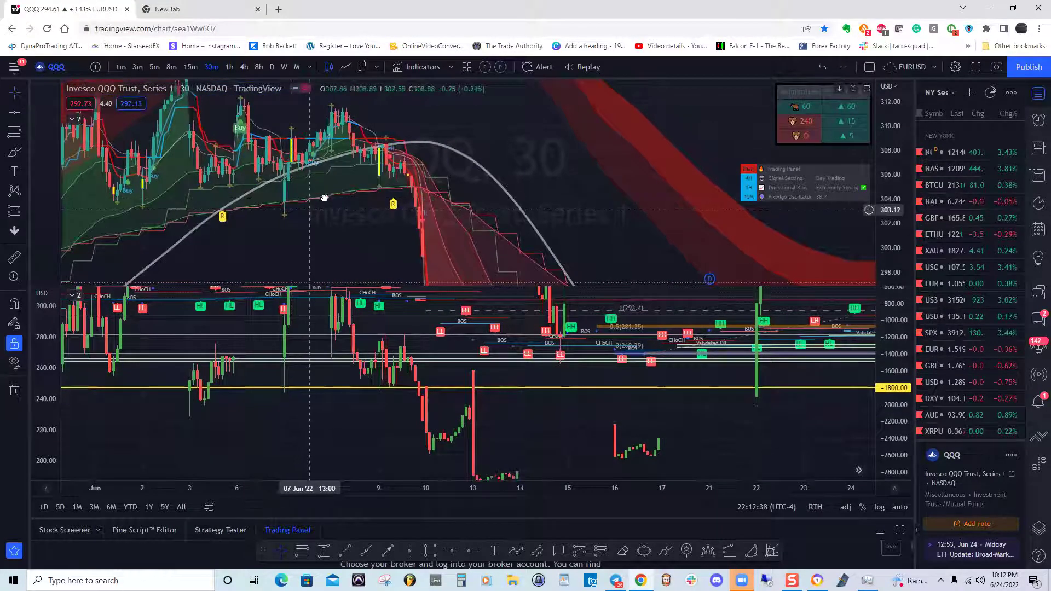
pyautogui.moveTo(324, 198); pyautogui.dragTo(338, 188)
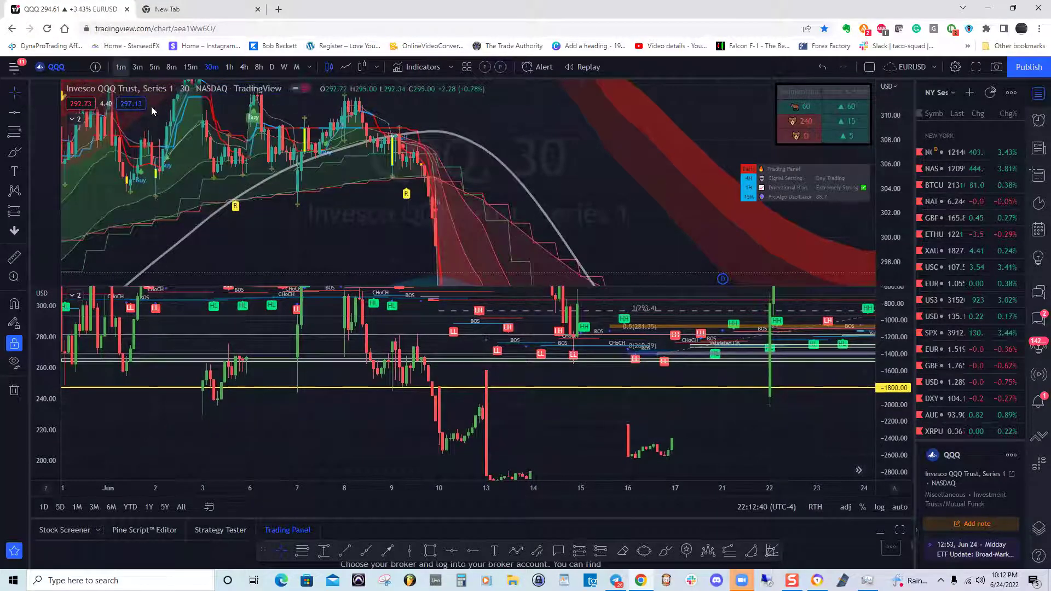
# Step: Switch the chart to the 1-minute timeframe and inspect the 24 June and 23 June sessions
pyautogui.press('1')
pyautogui.press('Return')
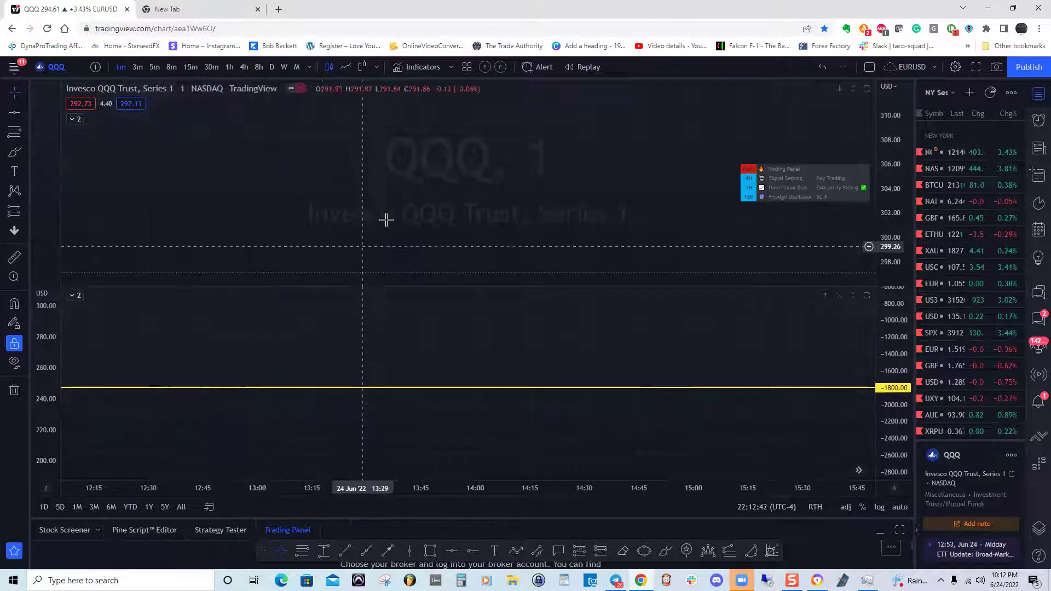
pyautogui.moveTo(377, 211); pyautogui.dragTo(514, 123)
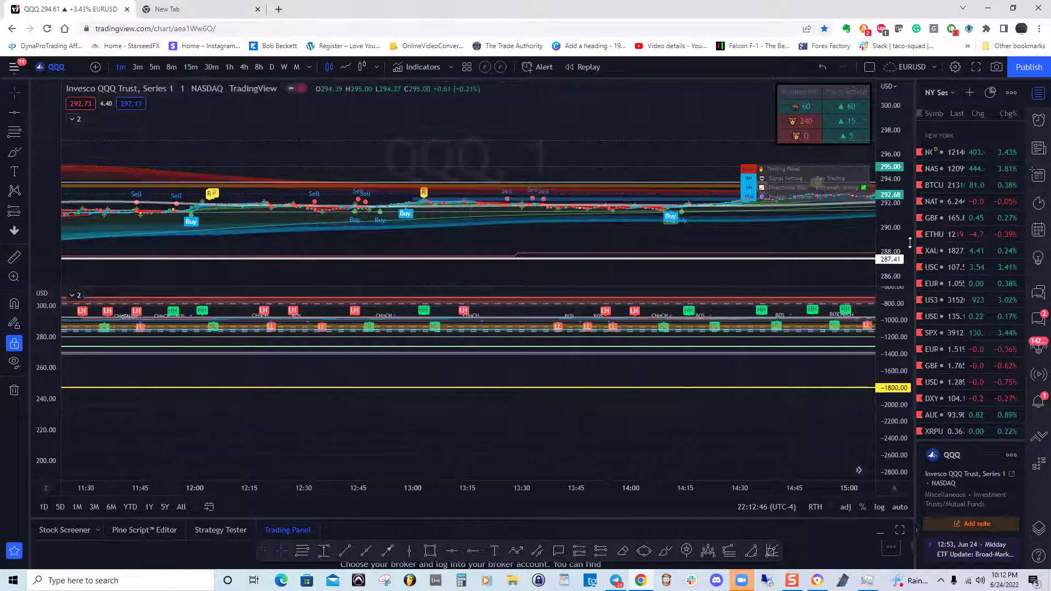
pyautogui.moveTo(898, 223); pyautogui.dragTo(898, 156)
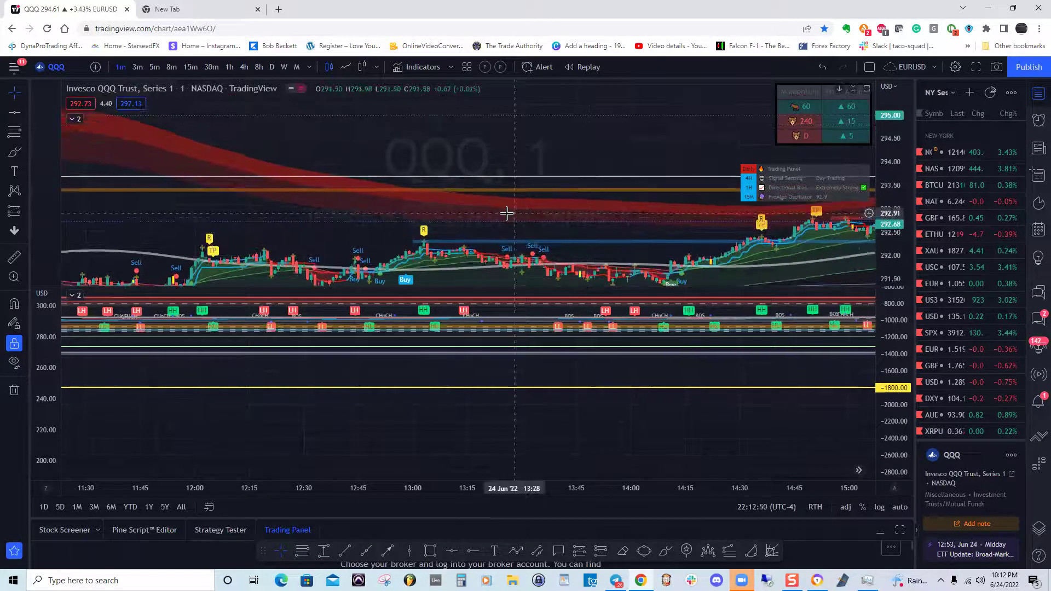
pyautogui.moveTo(439, 201); pyautogui.dragTo(668, 146)
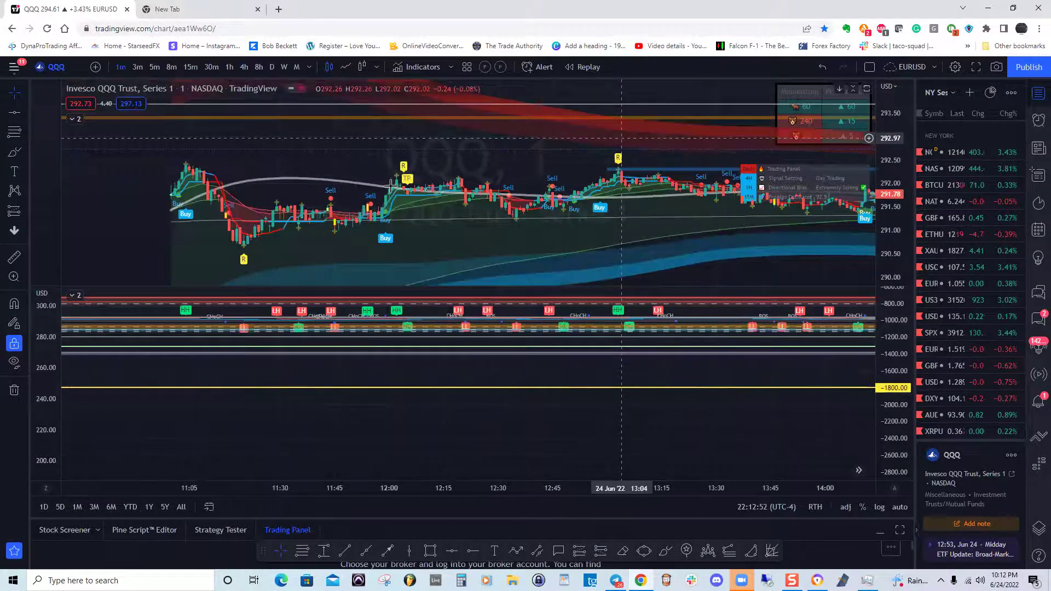
pyautogui.moveTo(364, 171); pyautogui.dragTo(646, 164)
pyautogui.moveTo(328, 164); pyautogui.dragTo(557, 170)
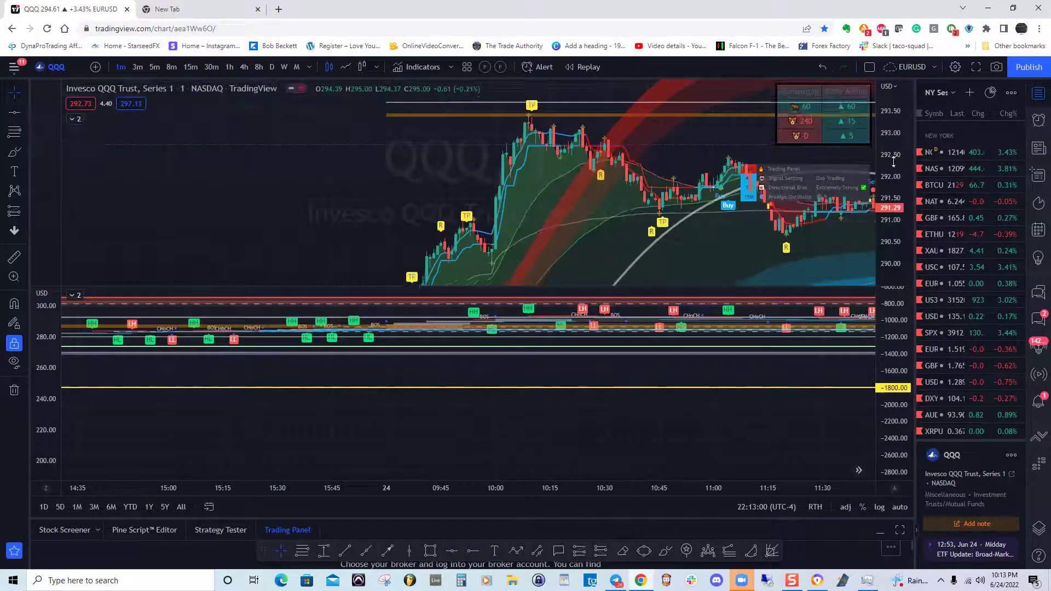
pyautogui.moveTo(484, 247); pyautogui.dragTo(561, 189)
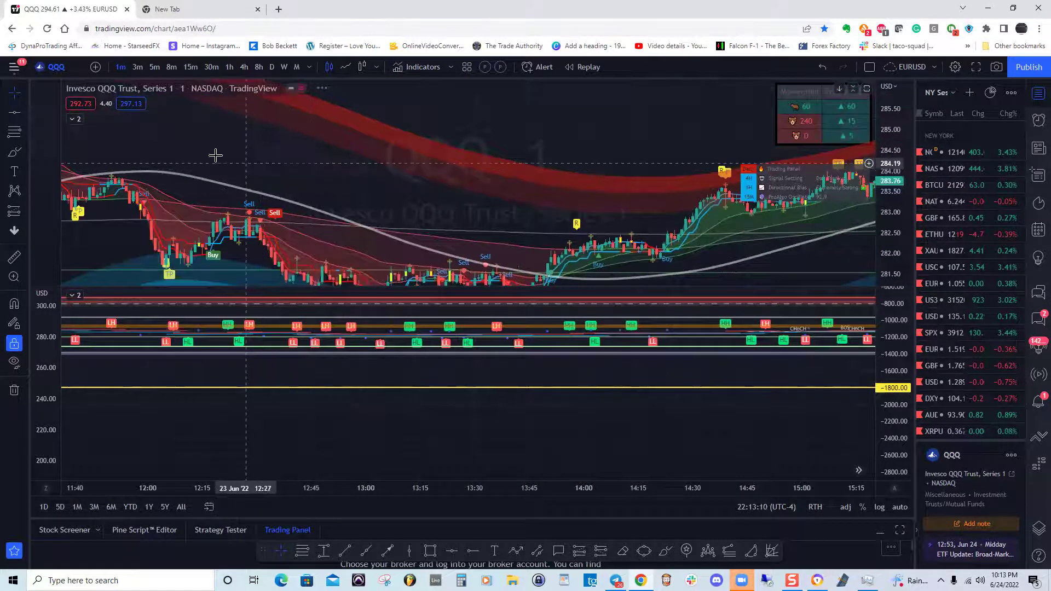
pyautogui.moveTo(284, 148); pyautogui.dragTo(549, 148)
# Step: Switch the chart to the 5-minute timeframe and fit the price scale to the 15 June candles
pyautogui.click(156, 67)
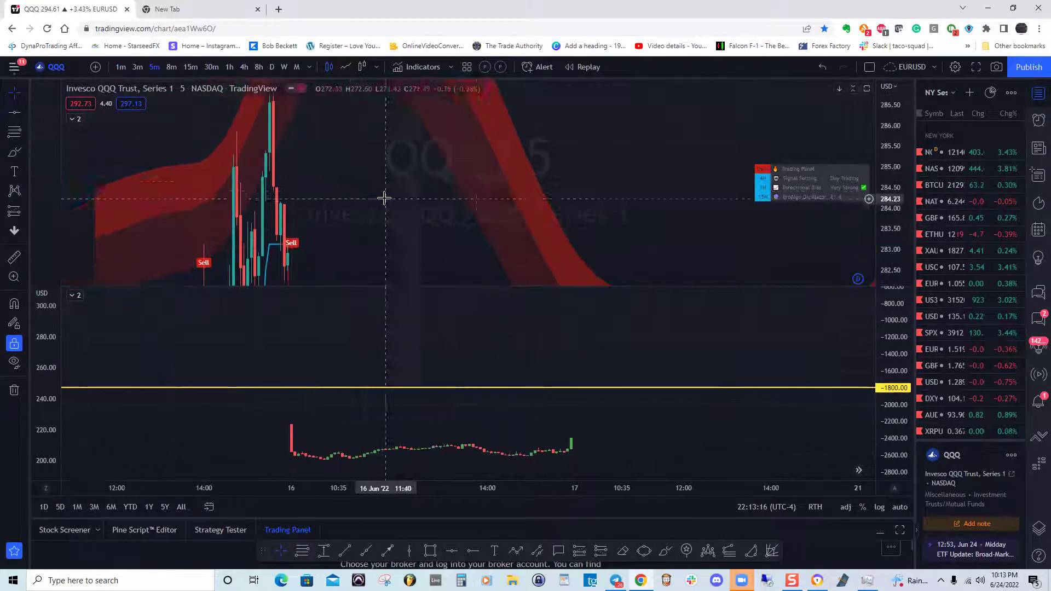
pyautogui.moveTo(890, 232); pyautogui.dragTo(889, 218)
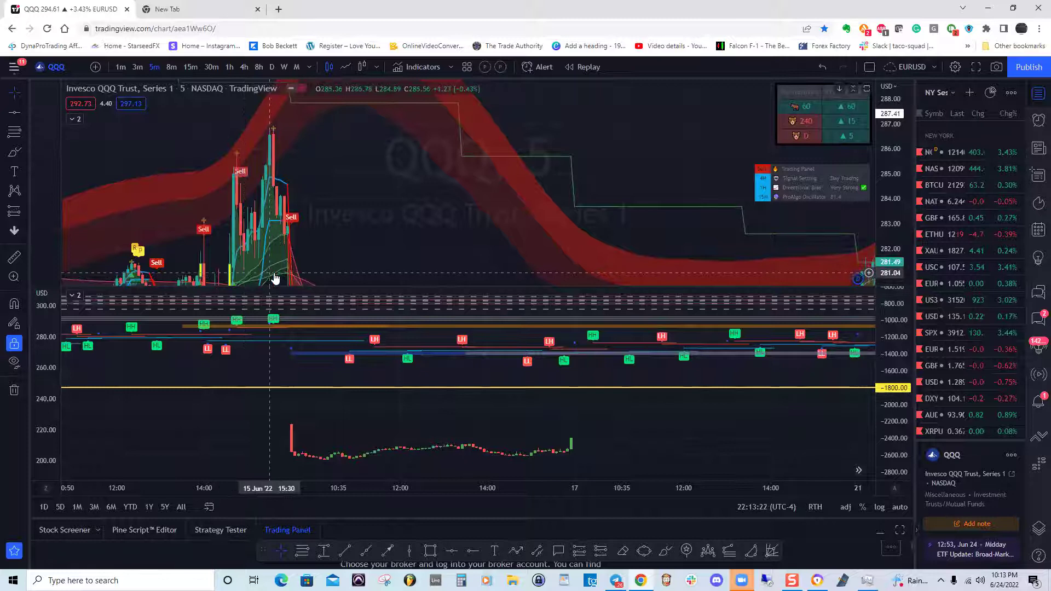
pyautogui.moveTo(289, 268); pyautogui.dragTo(370, 248)
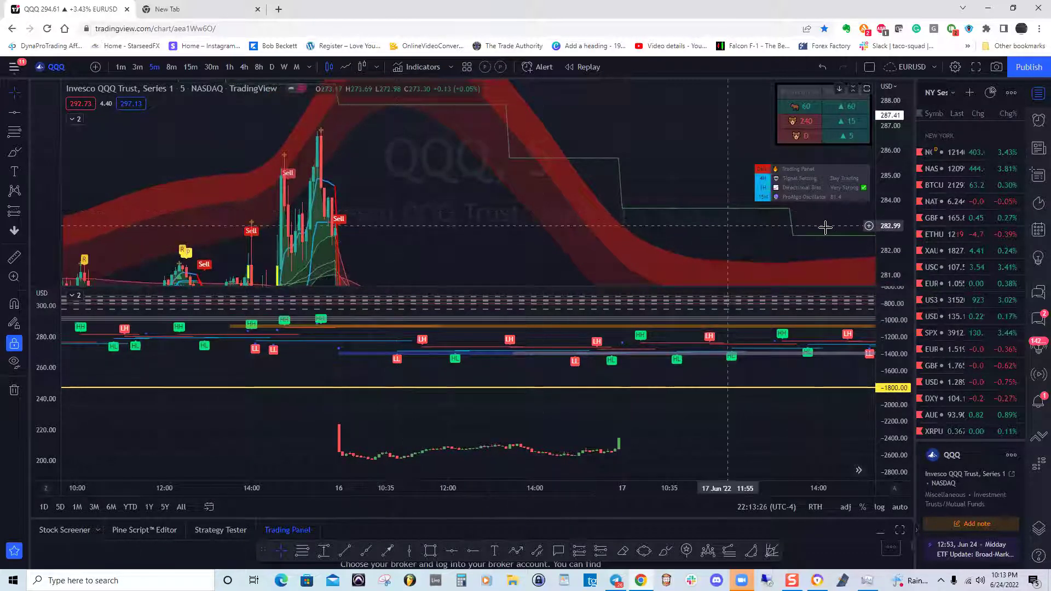
pyautogui.moveTo(892, 230); pyautogui.dragTo(893, 258)
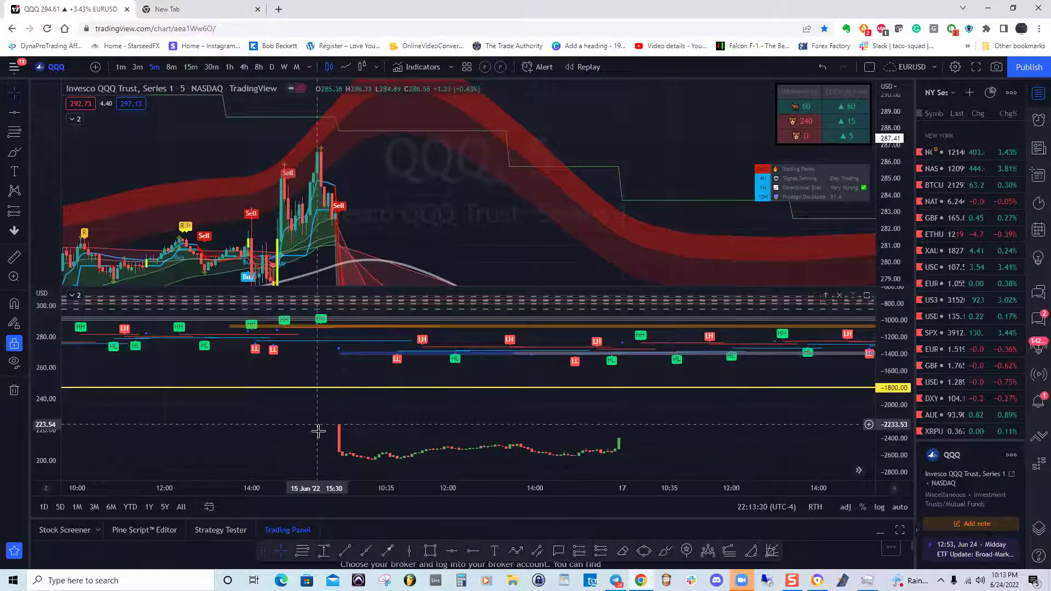
# Step: Draw a horizontal line at about -2220 in the lower pane, at the top of the 16 June opening bar
pyautogui.moveTo(321, 424)
pyautogui.mouseDown()
pyautogui.moveTo(342, 438)
pyautogui.moveTo(338, 426)
pyautogui.mouseUp()
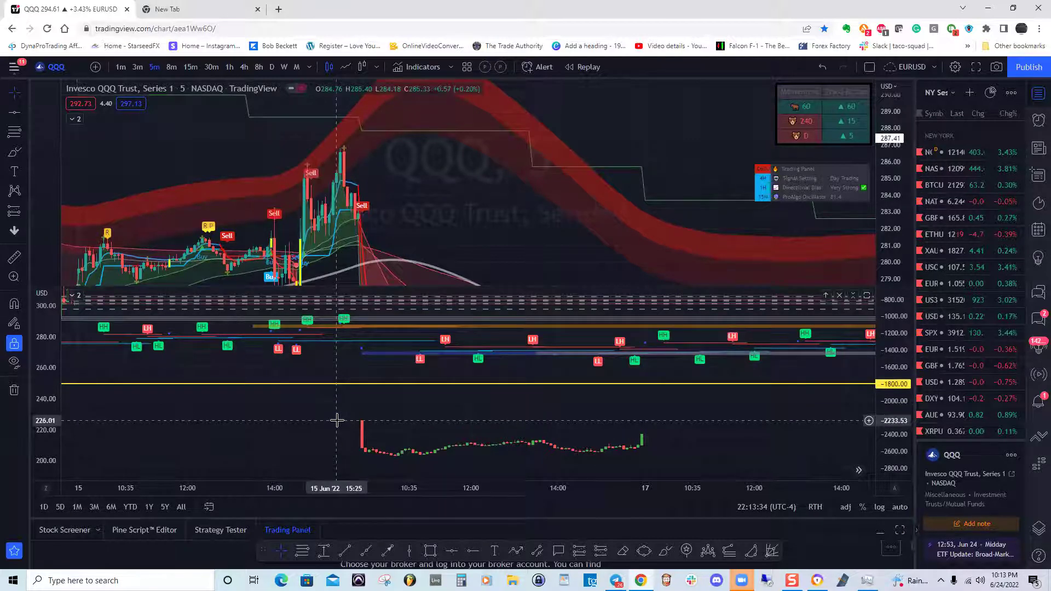
pyautogui.click(455, 550)
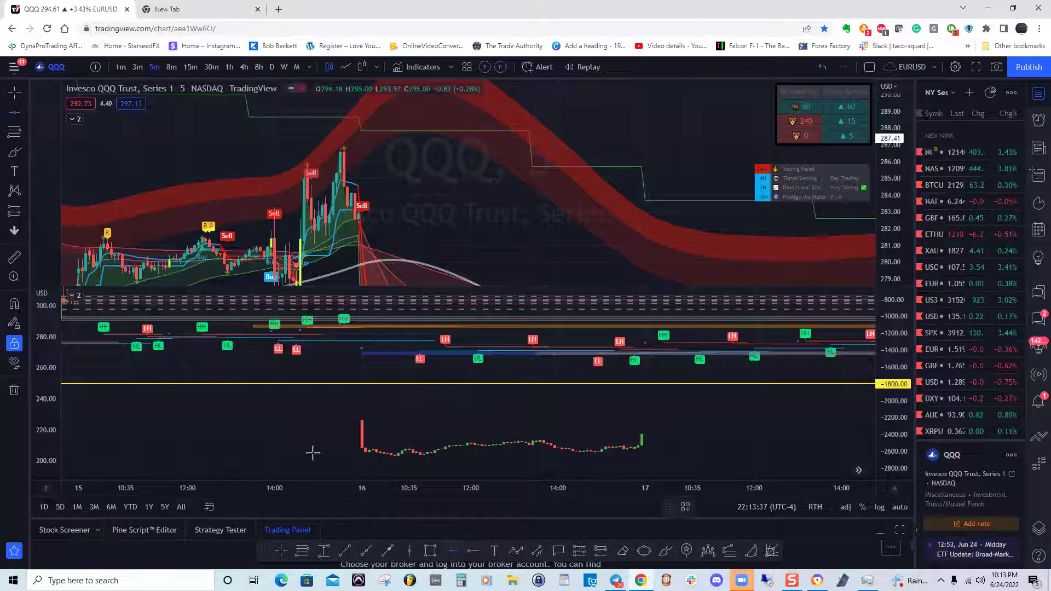
pyautogui.click(286, 419)
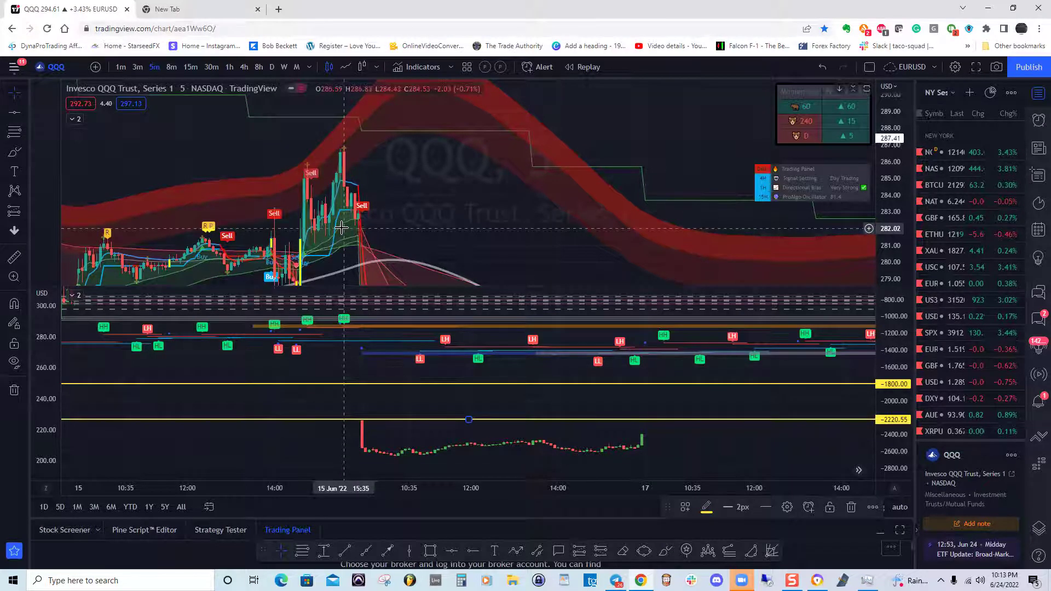
# Step: Compress the upper pane's price scale and compare the 16 June sell-off with the new line
pyautogui.hscroll(-3, 413, 207)
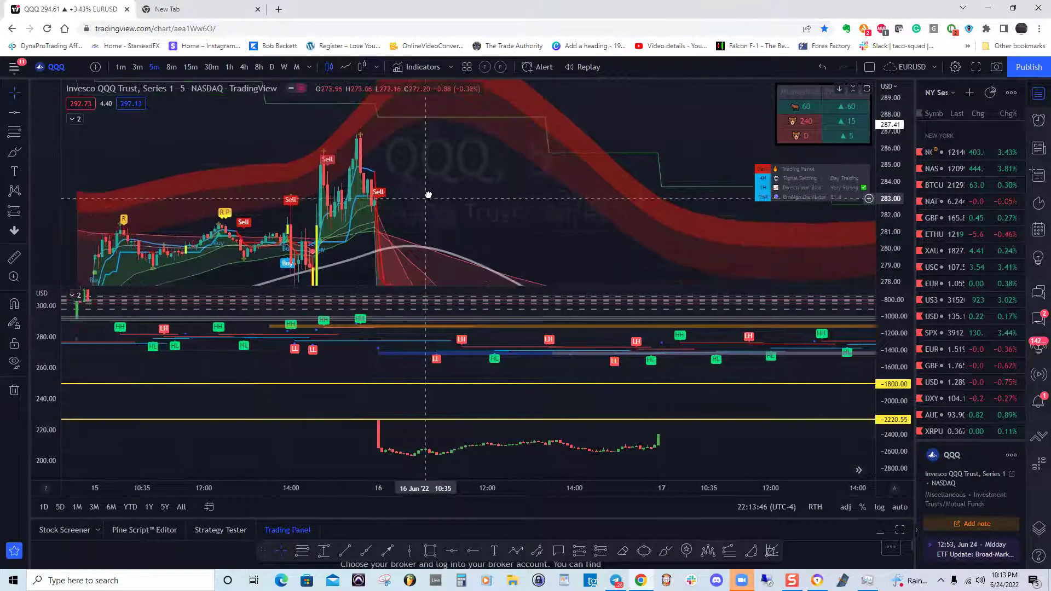
pyautogui.moveTo(899, 211); pyautogui.dragTo(906, 244)
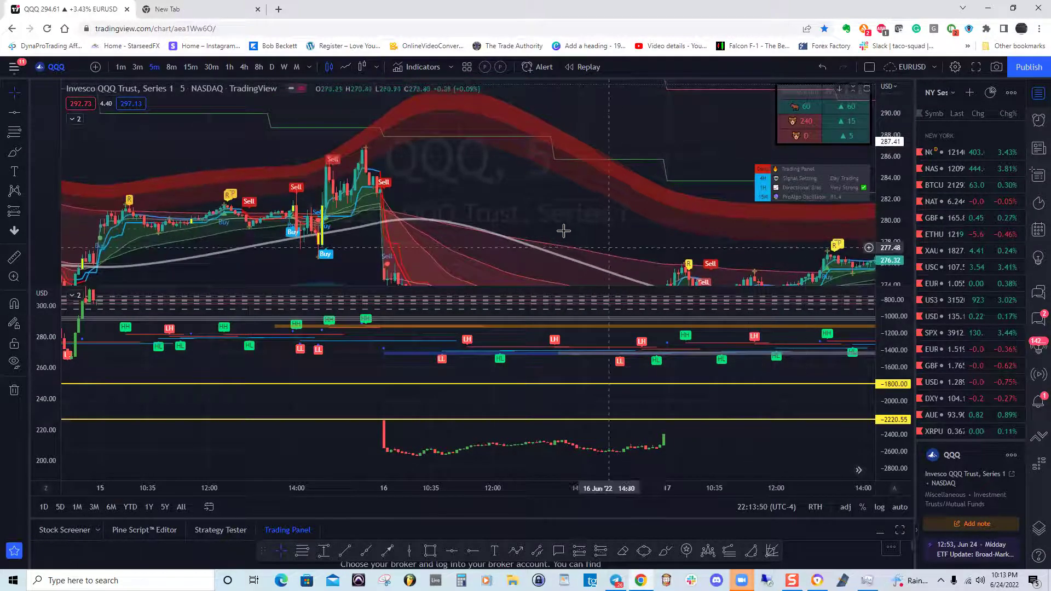
pyautogui.moveTo(488, 228); pyautogui.dragTo(496, 214)
pyautogui.click(437, 185)
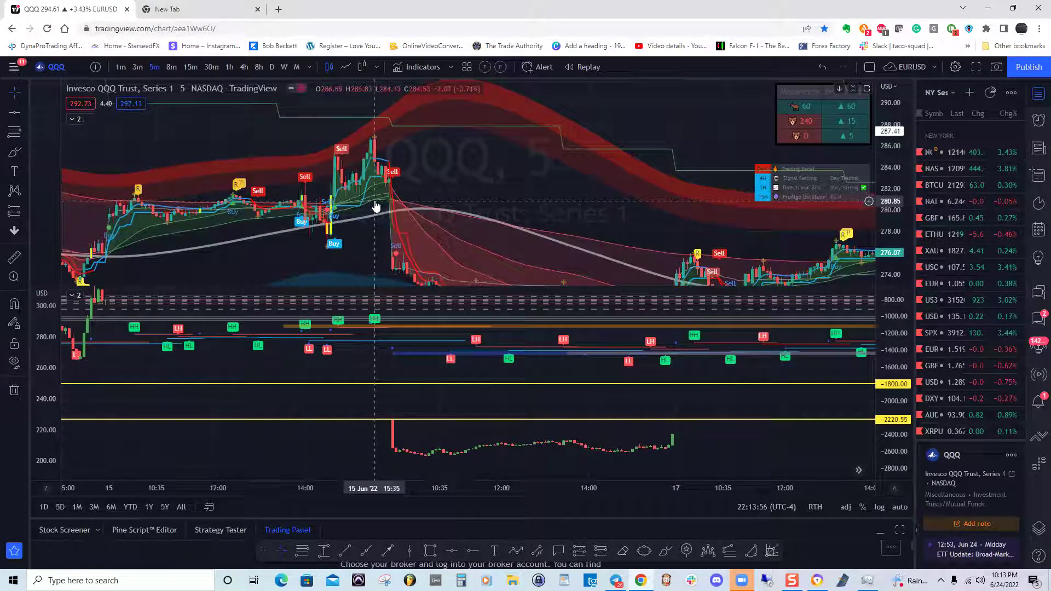
pyautogui.moveTo(440, 187); pyautogui.dragTo(441, 180)
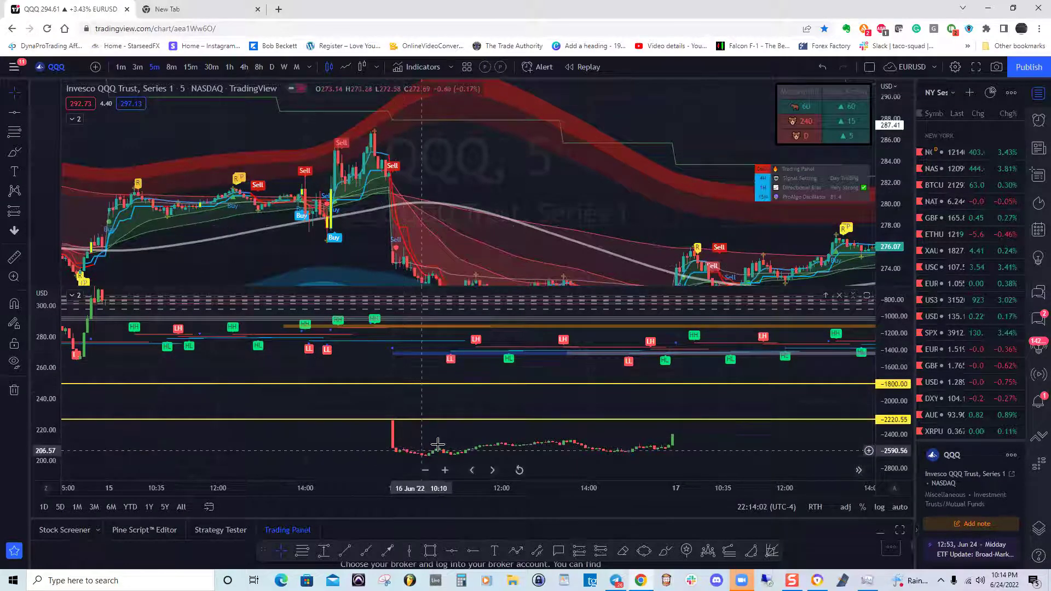
pyautogui.moveTo(436, 212); pyautogui.dragTo(435, 202)
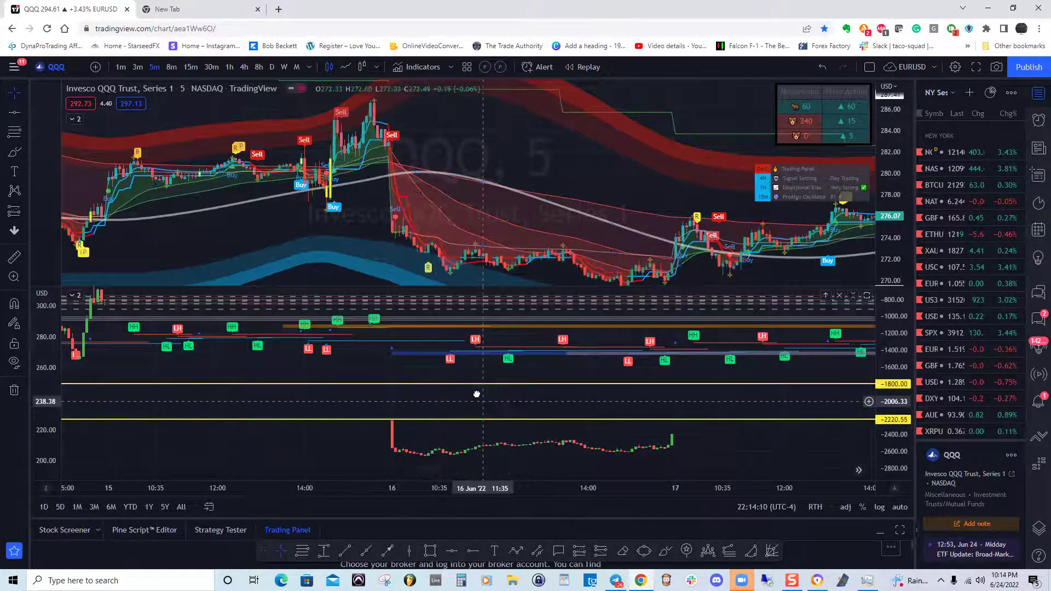
# Step: Examine the 15 to 17 June price action against both yellow levels, slightly compressing the lower pane's scale
pyautogui.moveTo(476, 394); pyautogui.dragTo(474, 390)
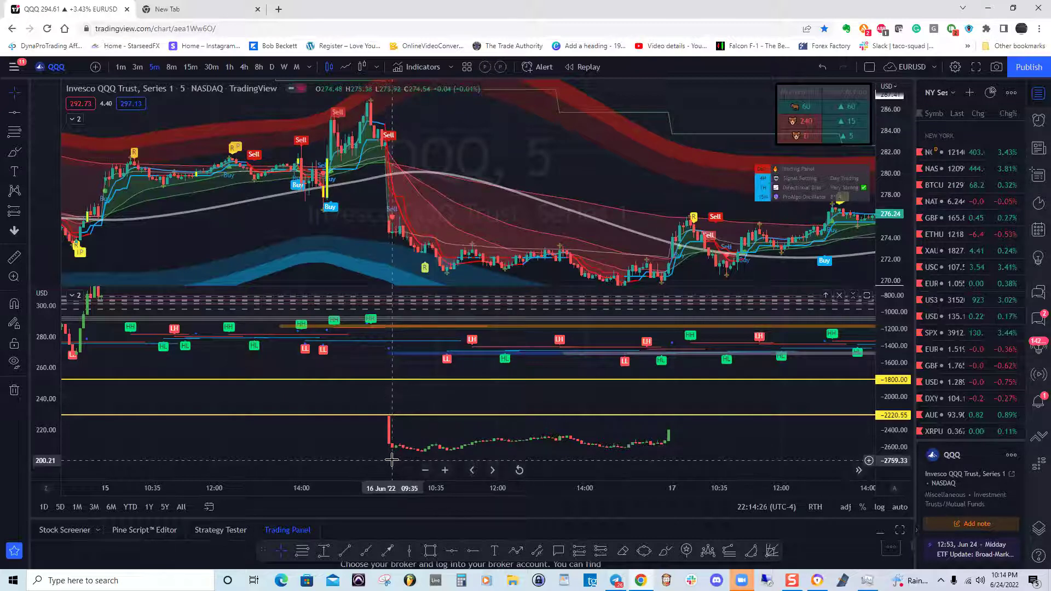
pyautogui.moveTo(499, 153); pyautogui.dragTo(509, 152)
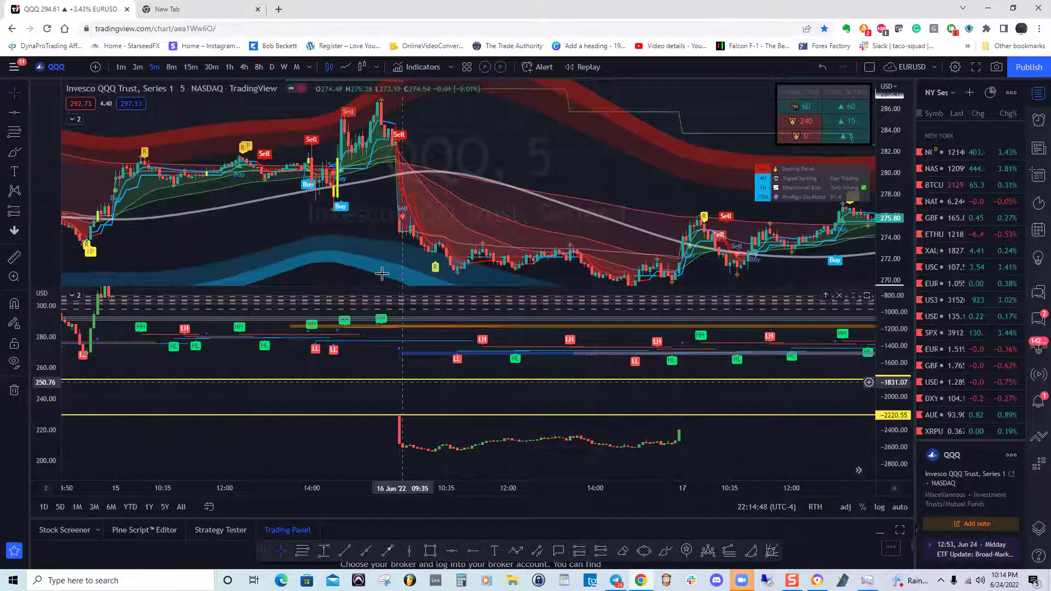
pyautogui.moveTo(371, 226); pyautogui.dragTo(385, 231)
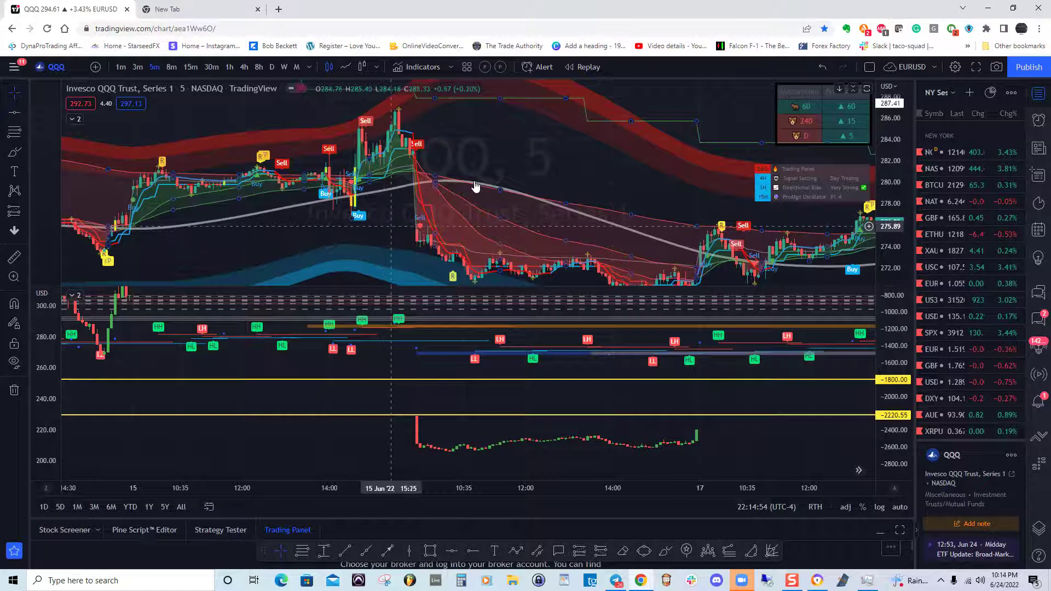
pyautogui.moveTo(493, 215); pyautogui.dragTo(481, 212)
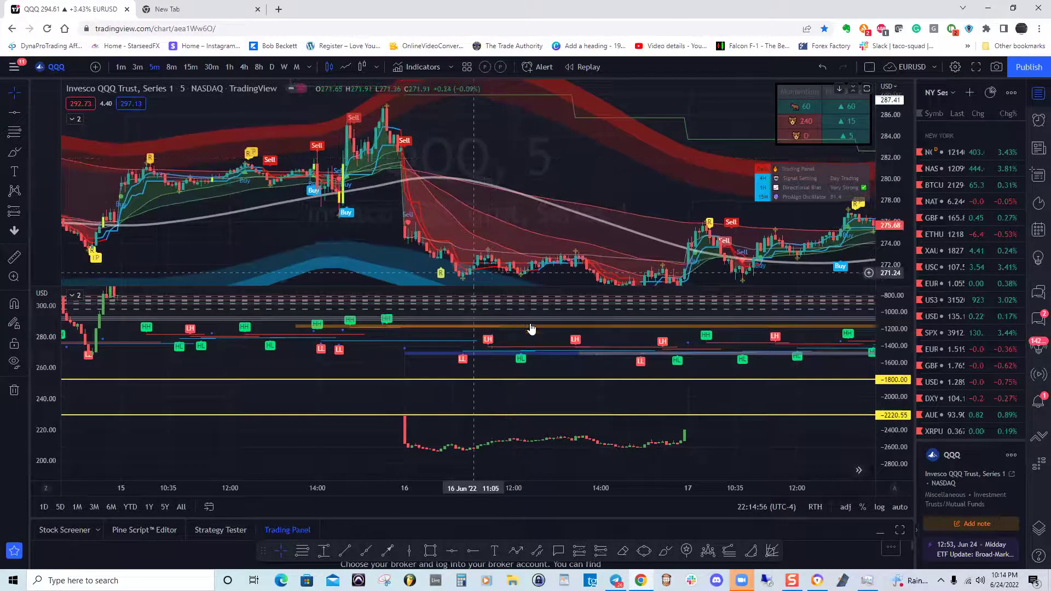
pyautogui.moveTo(883, 367); pyautogui.dragTo(884, 376)
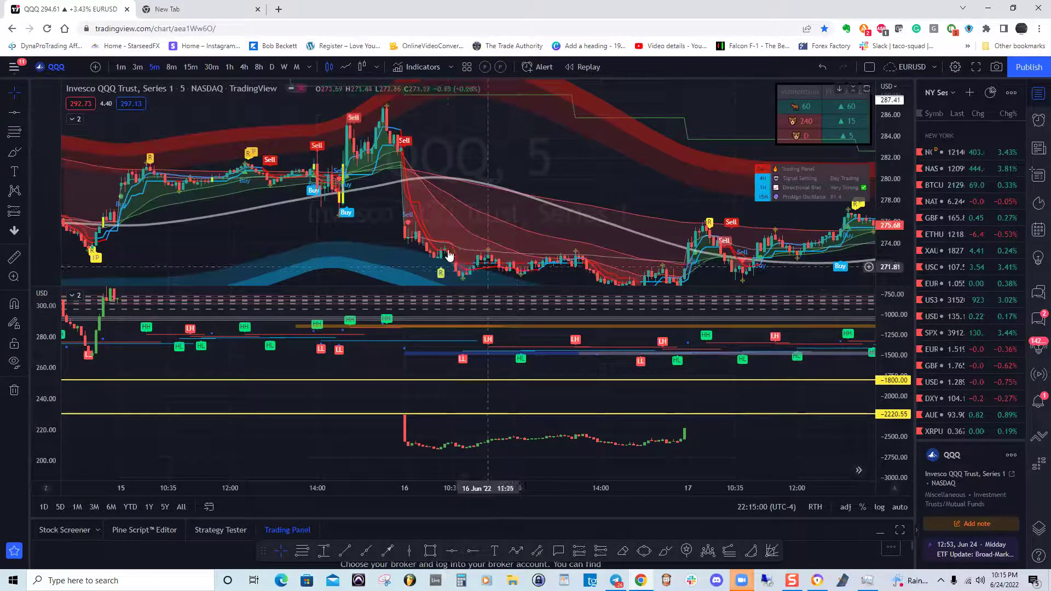
pyautogui.moveTo(466, 199); pyautogui.dragTo(478, 206)
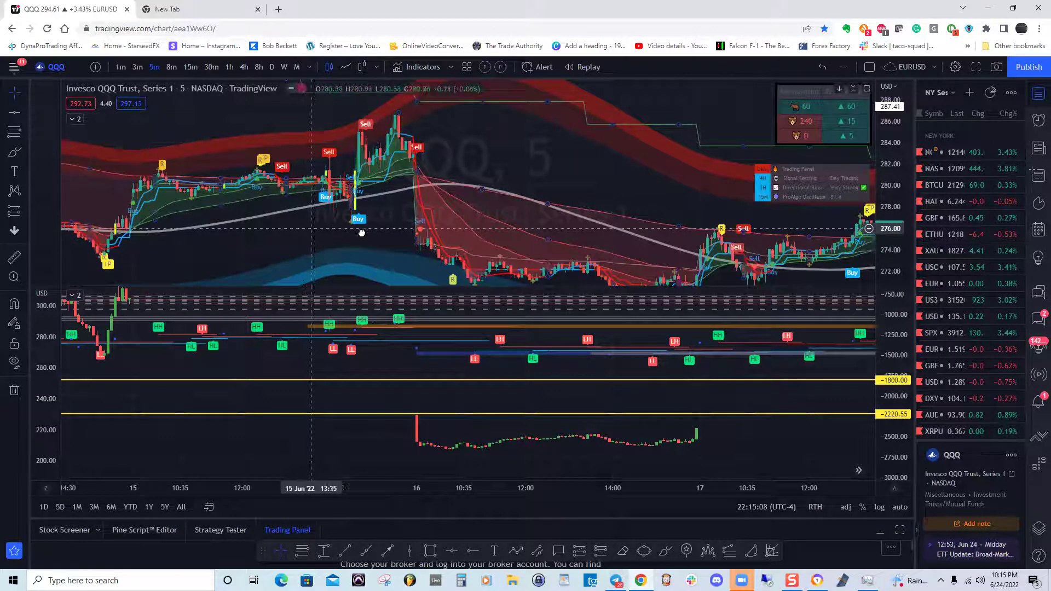
# Step: Go back on the 5-minute chart to the 13 June open and inspect the drop through both yellow levels
pyautogui.hscroll(-10, 361, 234)
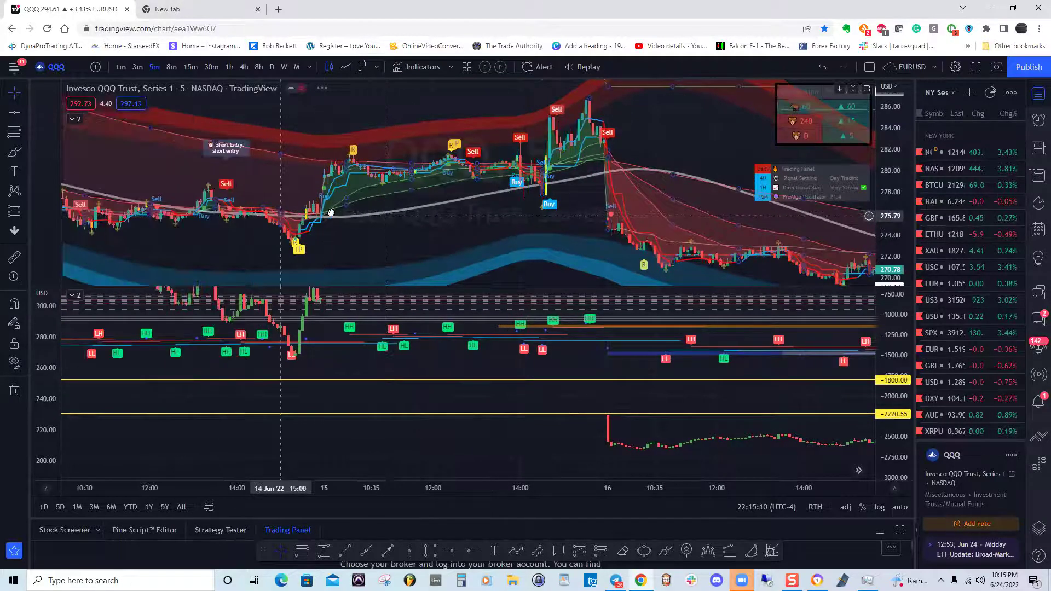
pyautogui.hscroll(-14, 331, 213)
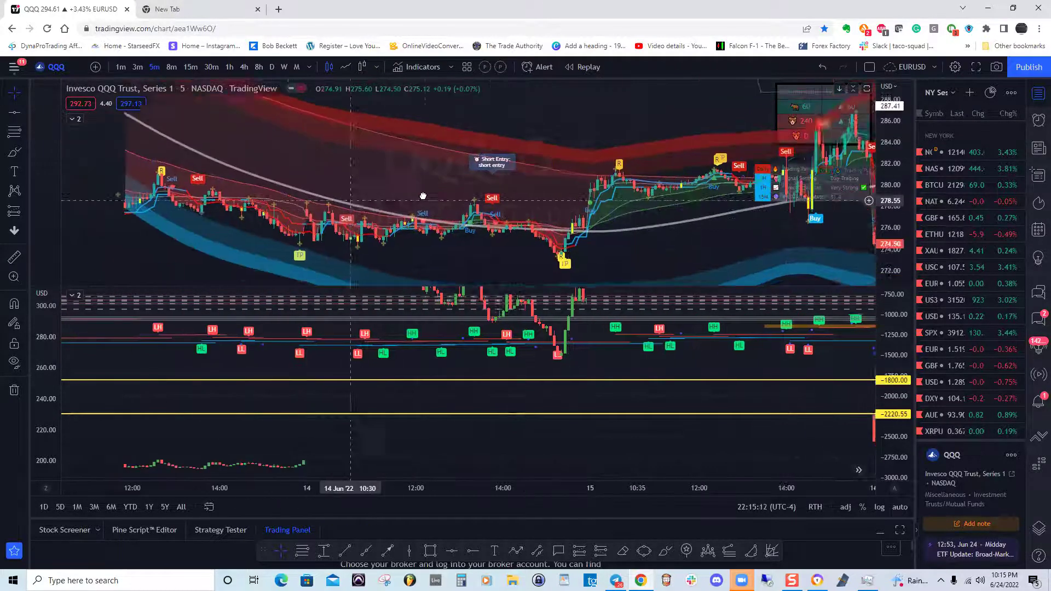
pyautogui.hscroll(-7, 423, 196)
pyautogui.hscroll(-5, 353, 245)
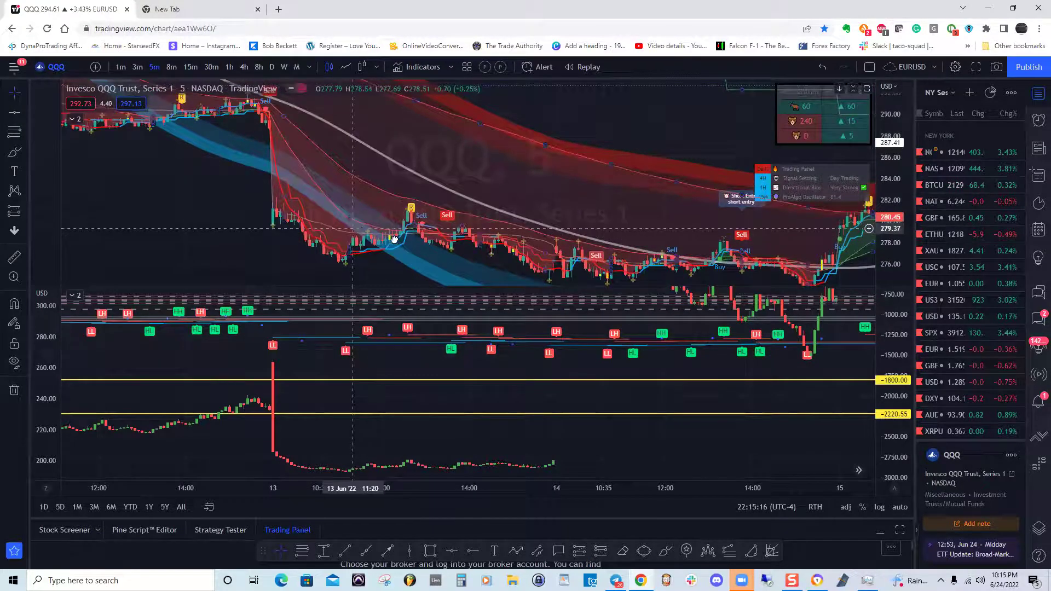
pyautogui.hscroll(-3, 383, 236)
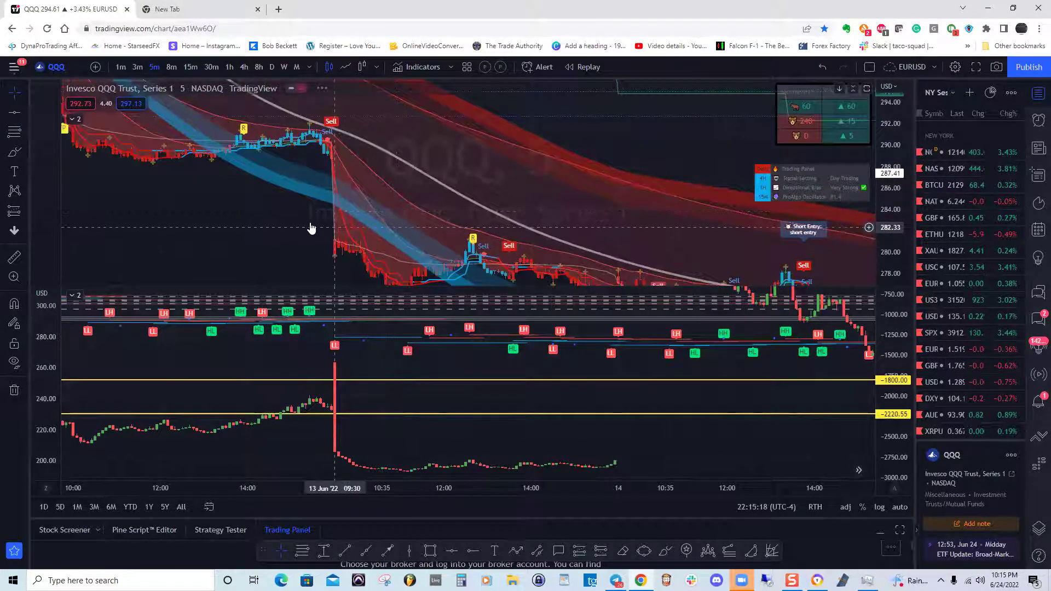
# Step: Go back to 9 and 10 June and inspect the decline against both yellow levels in the lower pane
pyautogui.hscroll(-2, 404, 212)
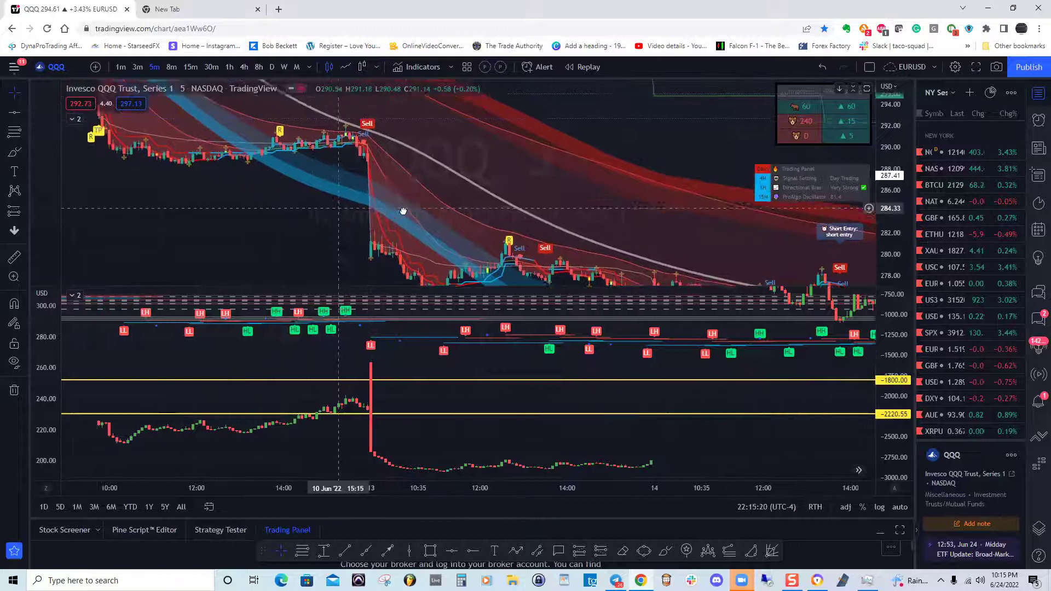
pyautogui.hscroll(-4, 416, 215)
pyautogui.hscroll(-3, 470, 228)
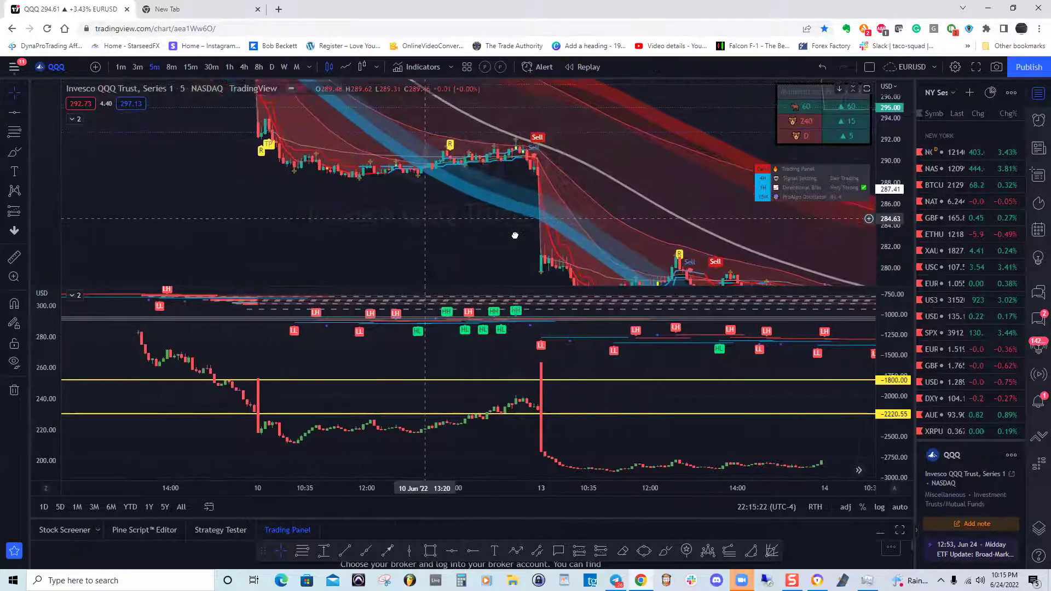
pyautogui.hscroll(-4, 466, 232)
pyautogui.hscroll(-4, 427, 235)
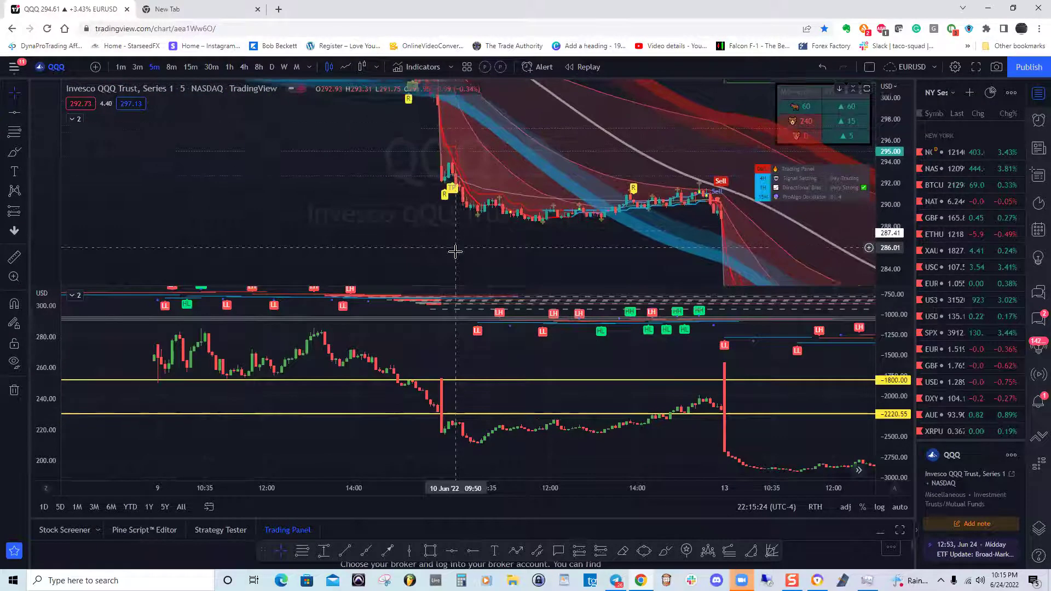
pyautogui.hscroll(-4, 432, 219)
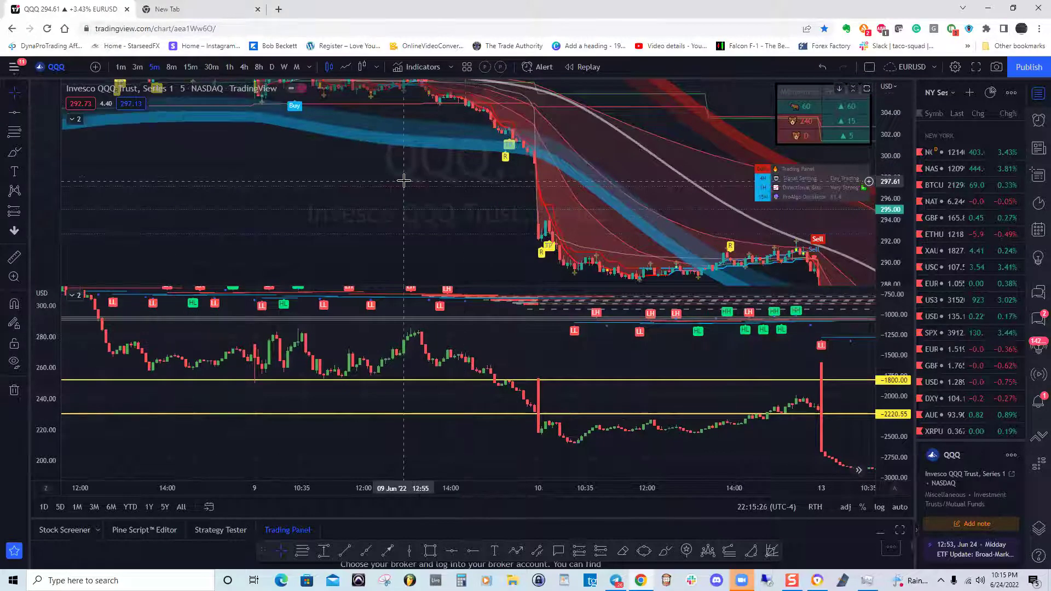
pyautogui.hscroll(3, 413, 213)
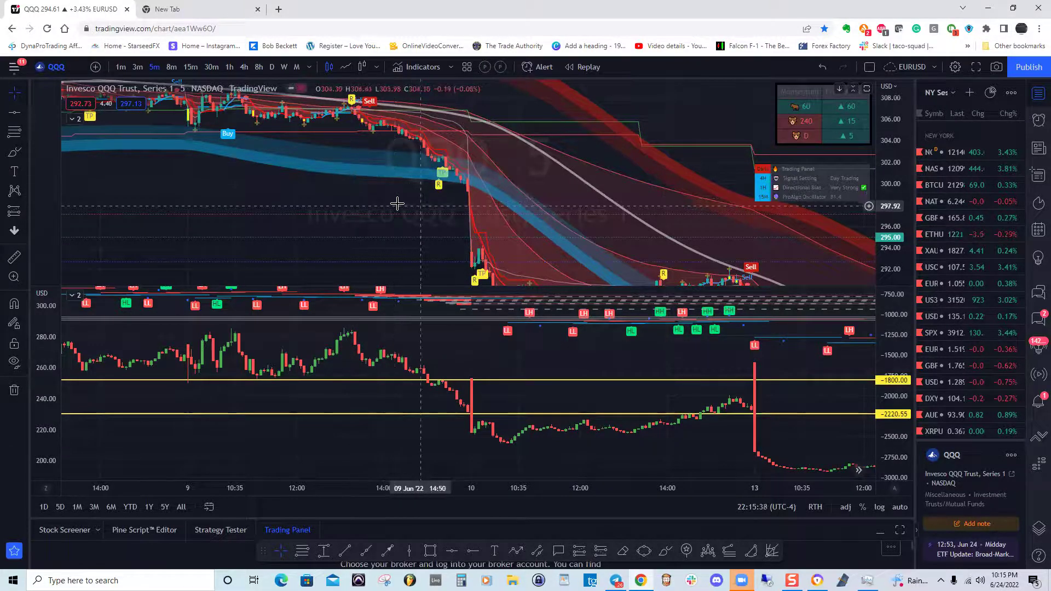
# Step: Review the 3 to 8 June sessions, checking where the lower pane's bars reach the -1800 level
pyautogui.moveTo(386, 212); pyautogui.dragTo(474, 235)
pyautogui.moveTo(321, 223); pyautogui.dragTo(432, 235)
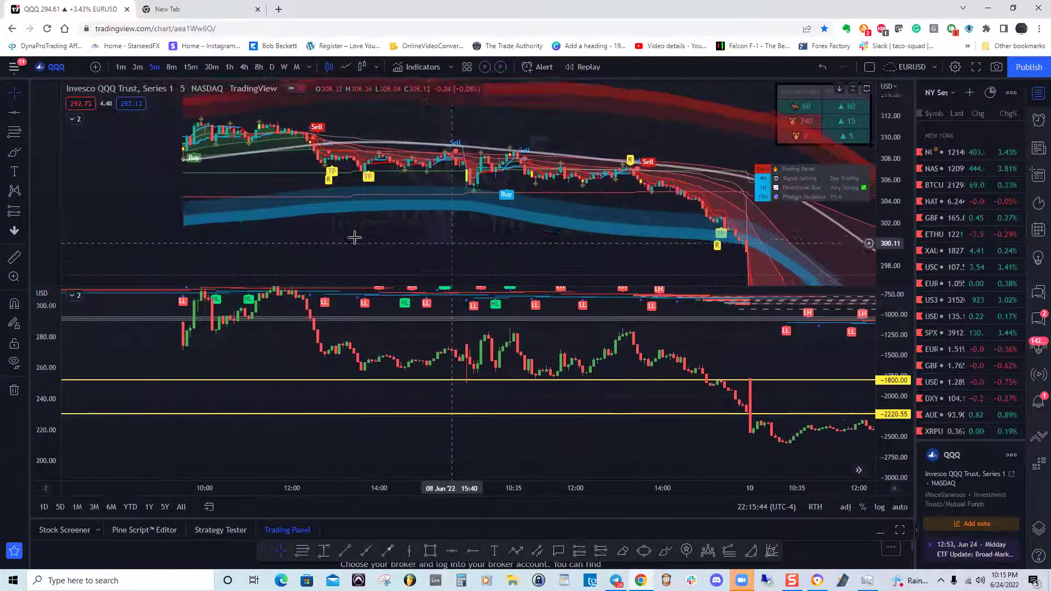
pyautogui.moveTo(359, 235); pyautogui.dragTo(422, 265)
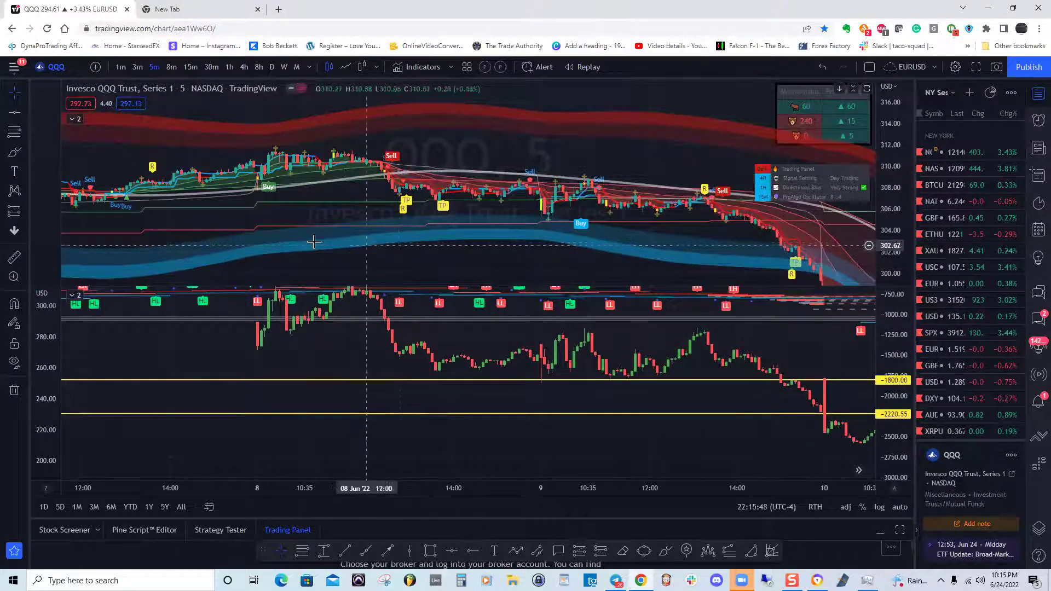
pyautogui.moveTo(137, 230)
pyautogui.mouseDown()
pyautogui.moveTo(284, 224)
pyautogui.moveTo(422, 200)
pyautogui.mouseUp()
pyautogui.moveTo(244, 178); pyautogui.dragTo(530, 178)
pyautogui.moveTo(424, 189); pyautogui.dragTo(654, 189)
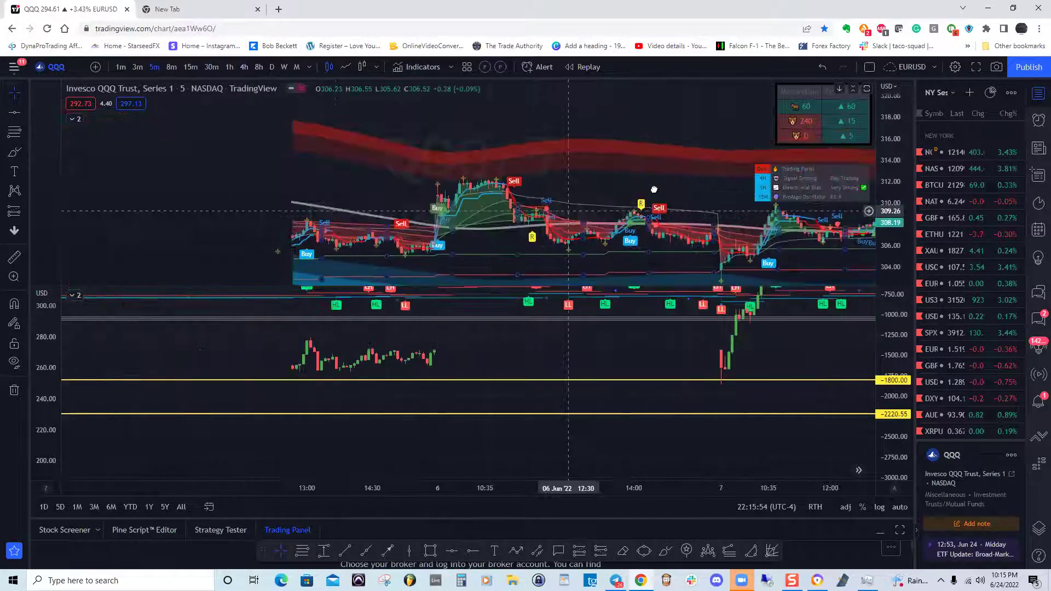
pyautogui.moveTo(362, 169); pyautogui.dragTo(469, 164)
pyautogui.moveTo(369, 175); pyautogui.dragTo(283, 174)
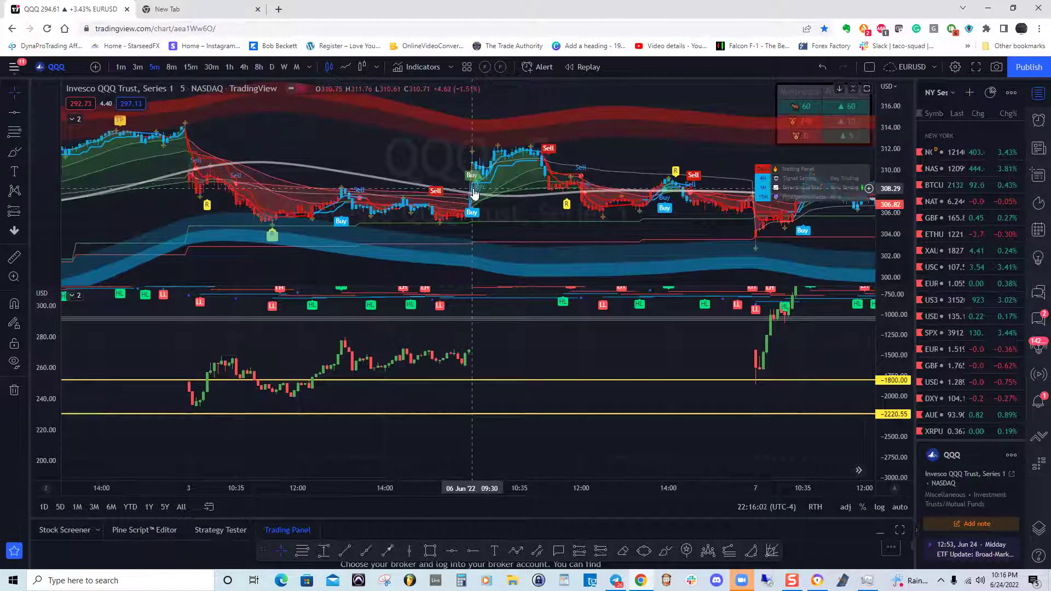
# Step: Draw a vertical line through both panes at the 7 June 09:30 opening bar
pyautogui.moveTo(482, 195); pyautogui.dragTo(329, 220)
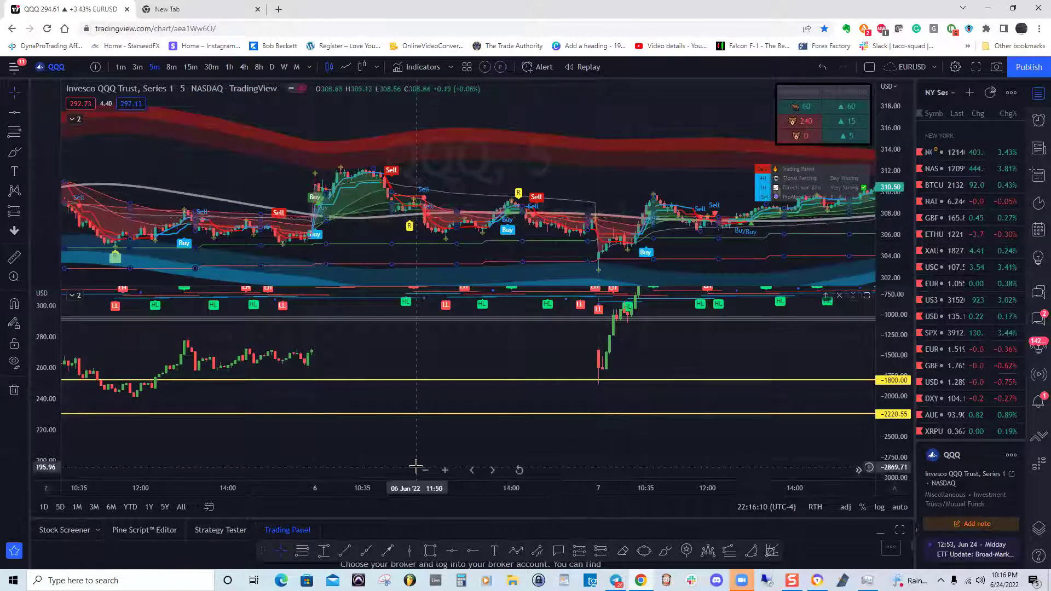
pyautogui.click(406, 554)
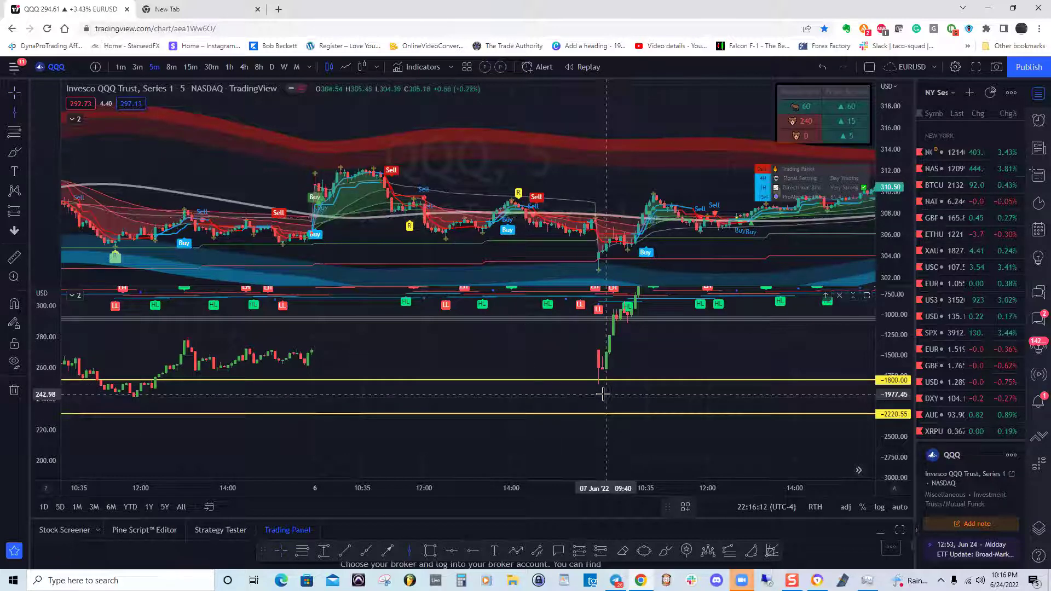
pyautogui.click(598, 395)
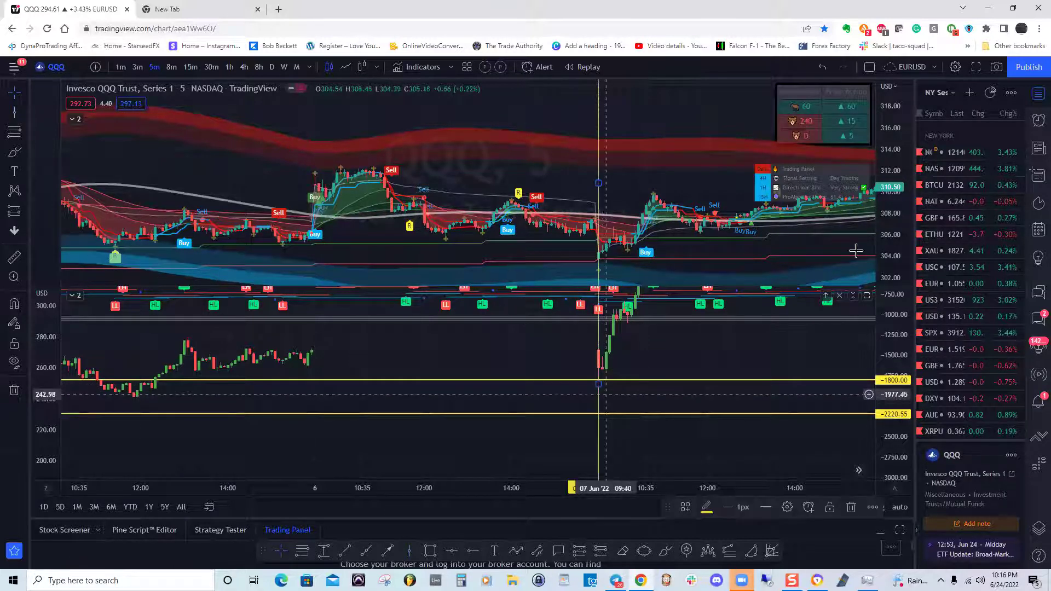
# Step: Compare the marked 7 June open in both panes, with the lower pane's zero line and both yellow levels in view
pyautogui.moveTo(893, 219); pyautogui.dragTo(894, 211)
pyautogui.moveTo(774, 344); pyautogui.dragTo(749, 393)
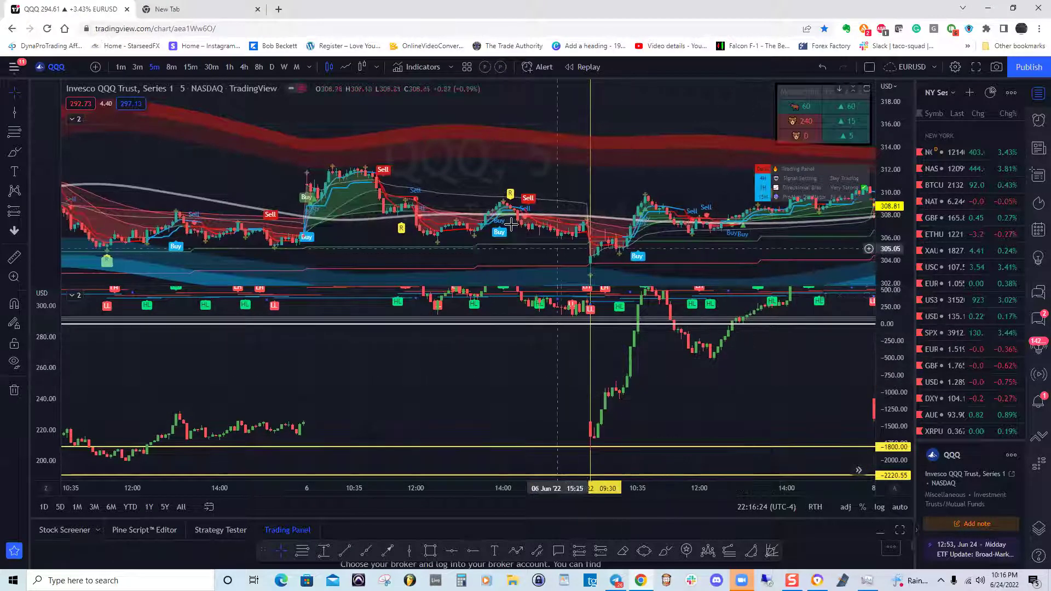
pyautogui.moveTo(464, 210); pyautogui.dragTo(403, 209)
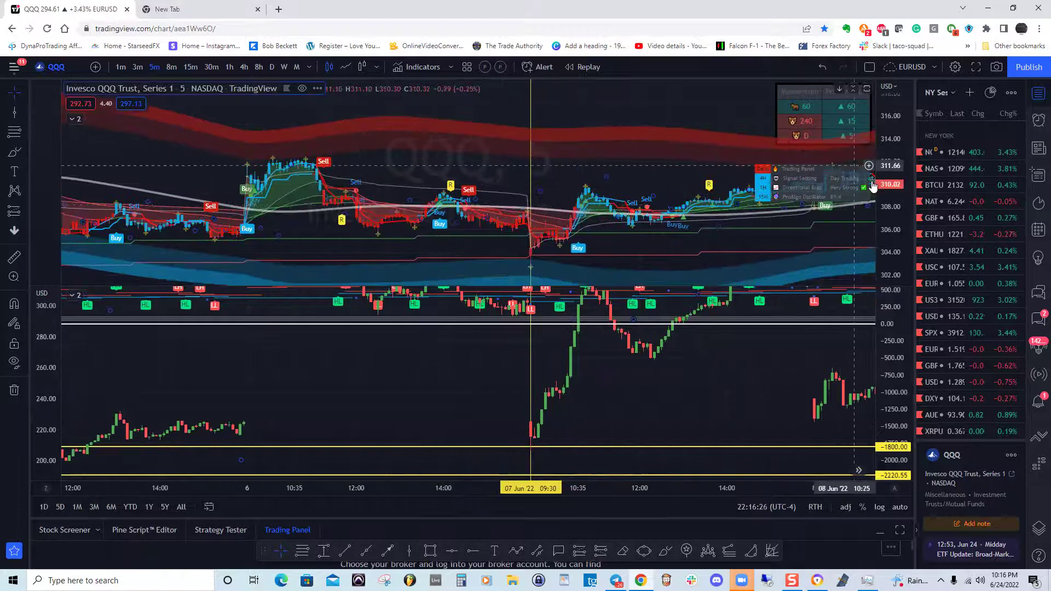
pyautogui.moveTo(897, 189); pyautogui.dragTo(897, 186)
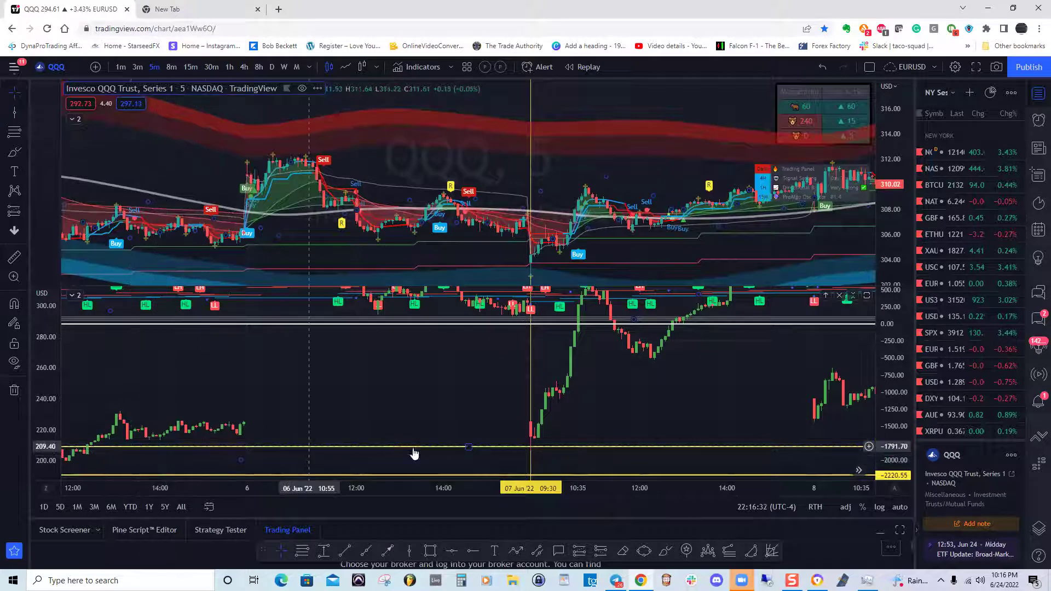
pyautogui.click(539, 448)
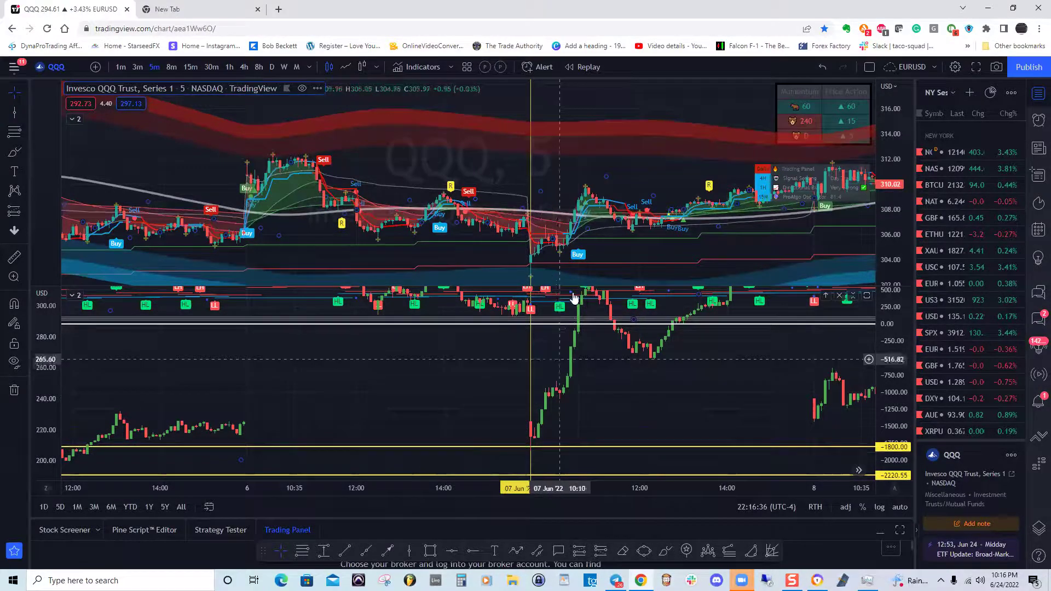
# Step: Stretch the upper pane's price scale, slightly enlarge the lower pane and compress its scale around the 7 June session
pyautogui.moveTo(890, 208); pyautogui.dragTo(890, 190)
pyautogui.moveTo(697, 152); pyautogui.dragTo(689, 150)
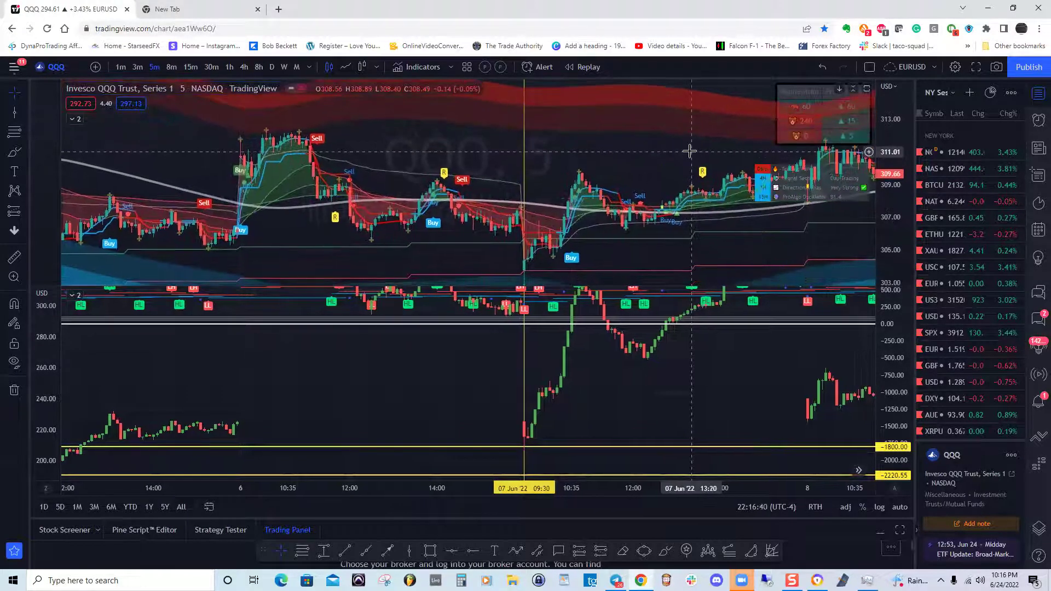
pyautogui.moveTo(903, 242); pyautogui.dragTo(903, 229)
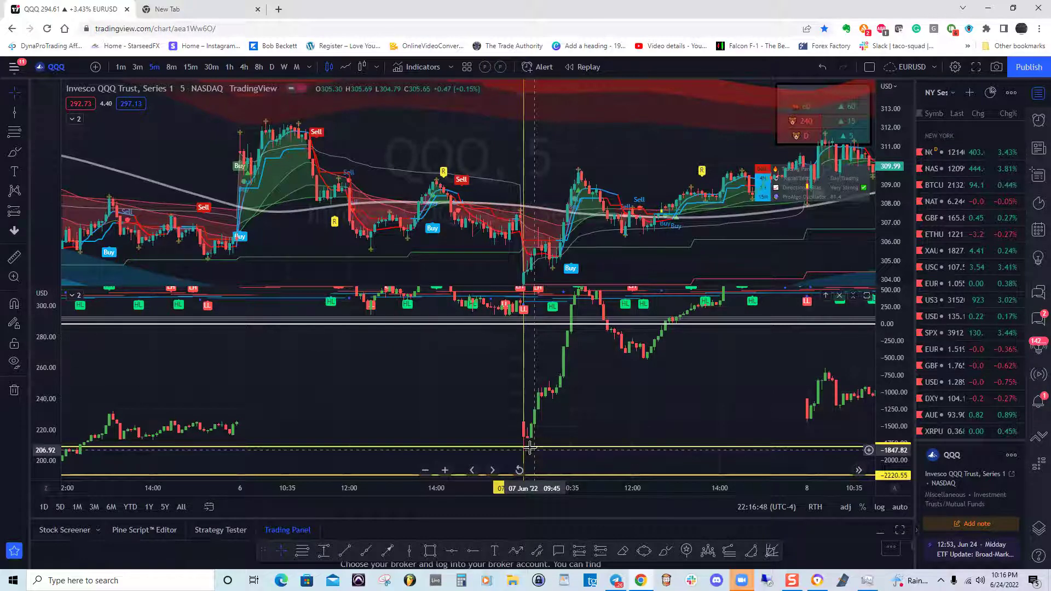
pyautogui.moveTo(425, 408); pyautogui.dragTo(424, 427)
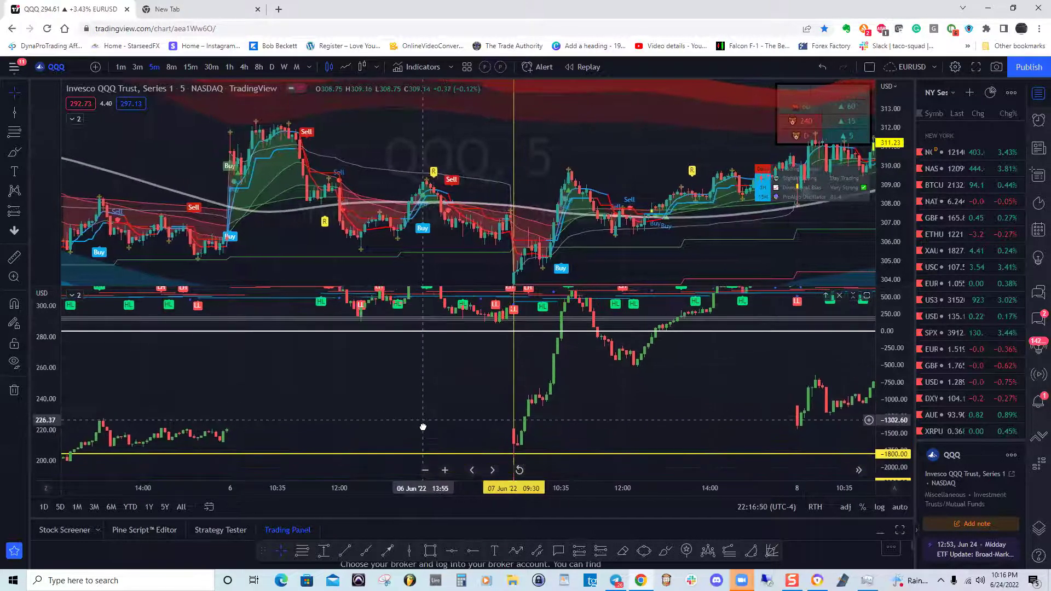
pyautogui.moveTo(594, 235); pyautogui.dragTo(591, 216)
pyautogui.moveTo(649, 280); pyautogui.dragTo(648, 274)
pyautogui.moveTo(894, 341); pyautogui.dragTo(908, 377)
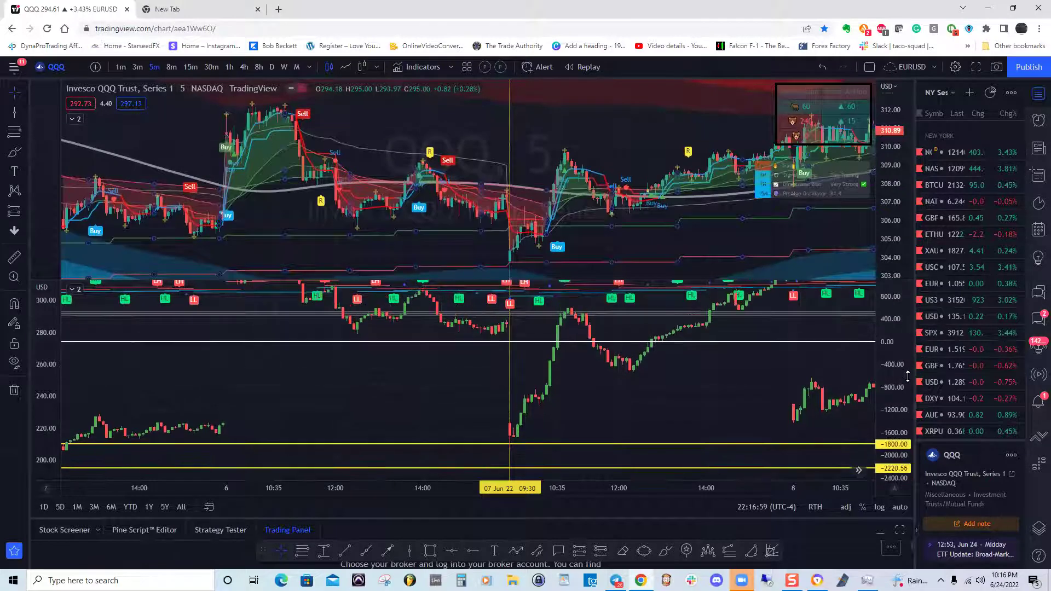
# Step: Examine the 7 June rally from the marked open into 8 June up close, comparing both panes
pyautogui.moveTo(585, 153); pyautogui.dragTo(562, 154)
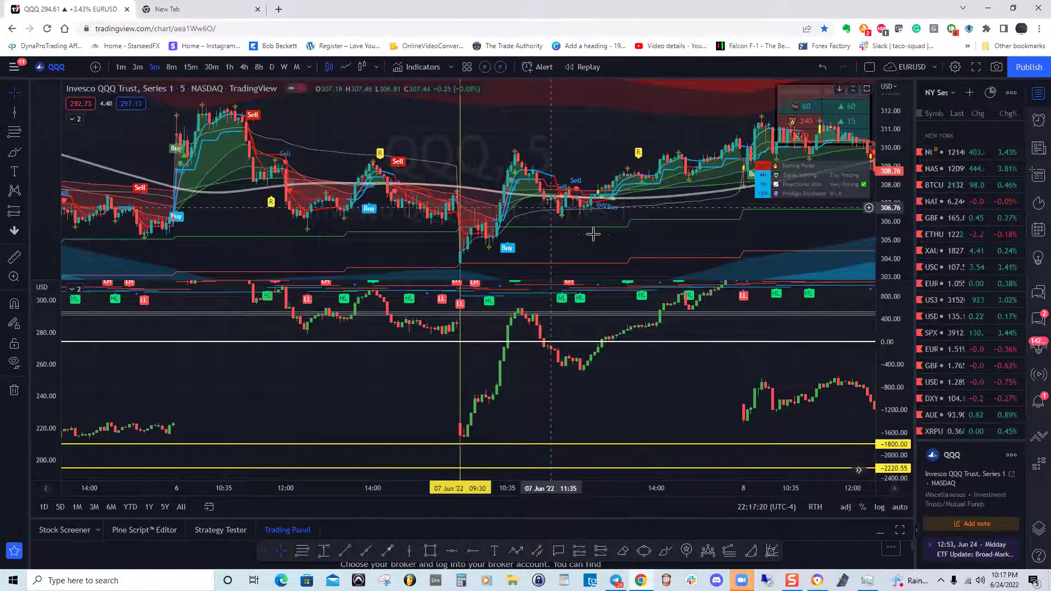
pyautogui.moveTo(582, 235); pyautogui.dragTo(554, 237)
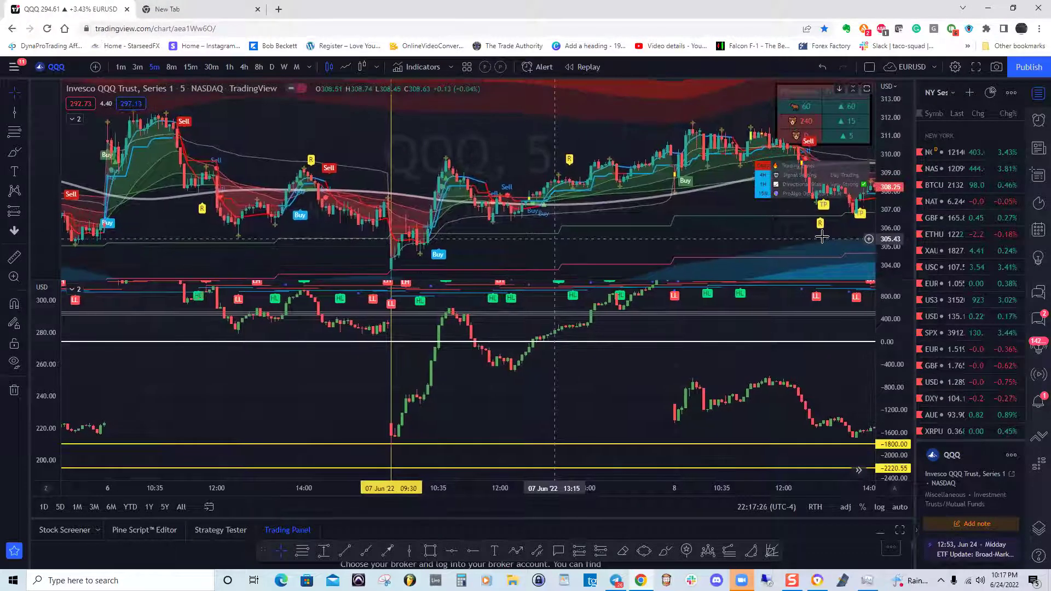
pyautogui.moveTo(603, 350); pyautogui.dragTo(605, 377)
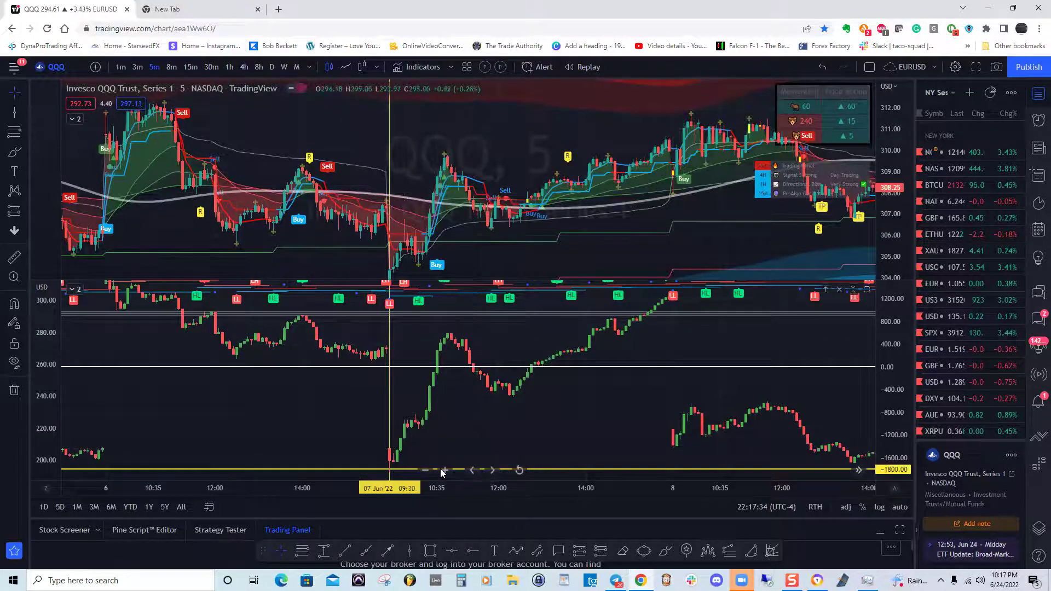
pyautogui.click(443, 471)
pyautogui.click(443, 471)
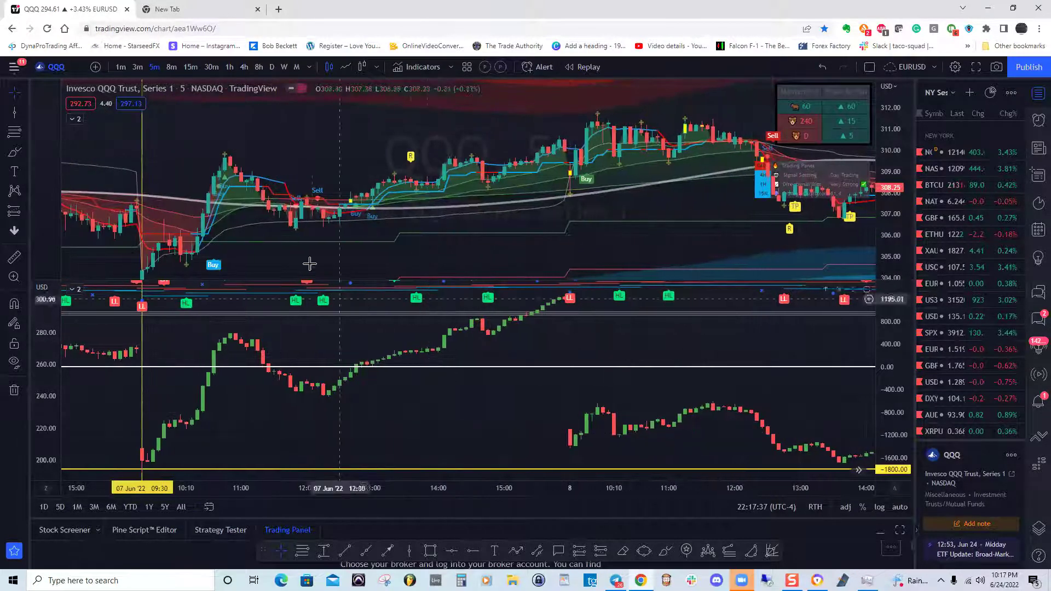
pyautogui.moveTo(342, 253); pyautogui.dragTo(509, 239)
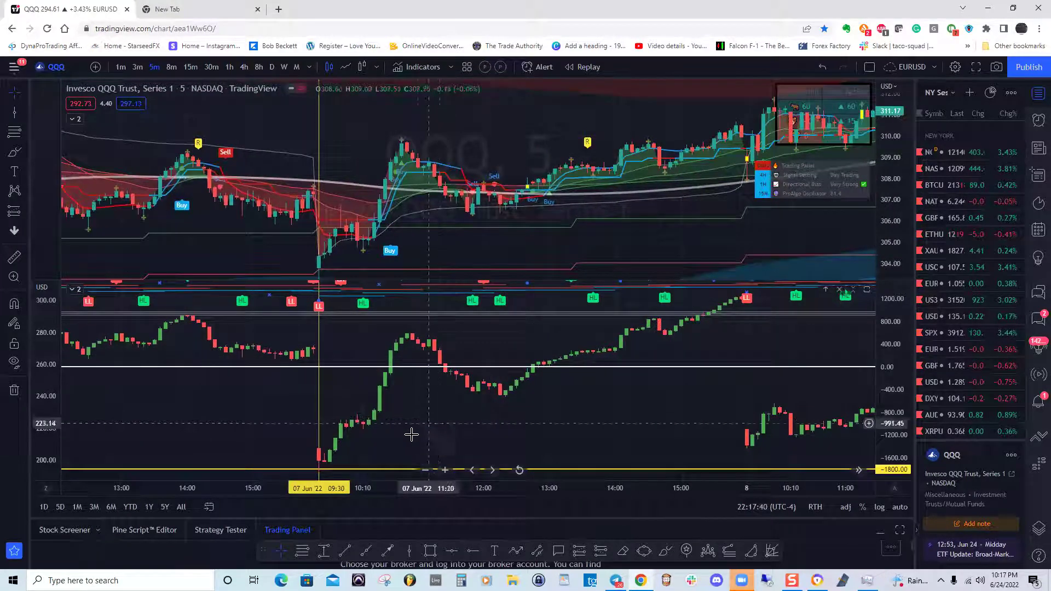
pyautogui.click(446, 470)
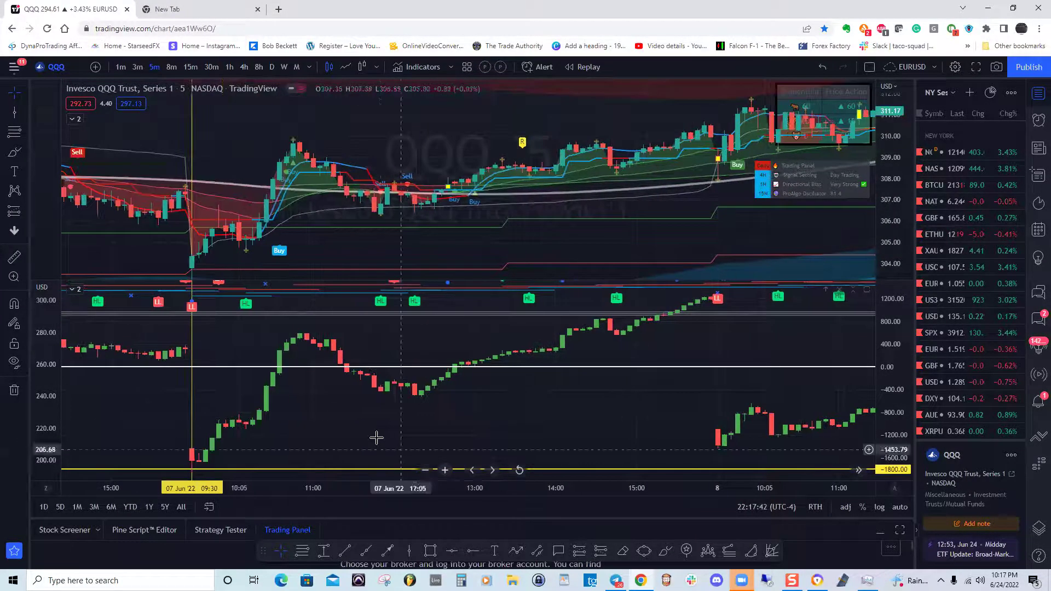
pyautogui.moveTo(368, 442); pyautogui.dragTo(435, 442)
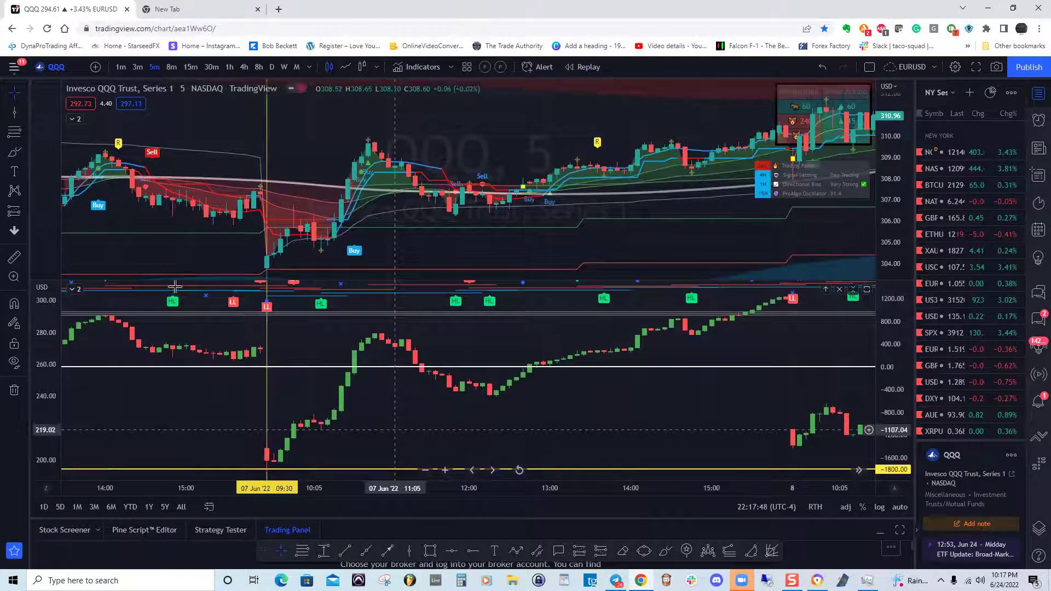
# Step: Check which indicators are applied to the chart and examine the 7 June price swings against the zero line
pyautogui.click(74, 120)
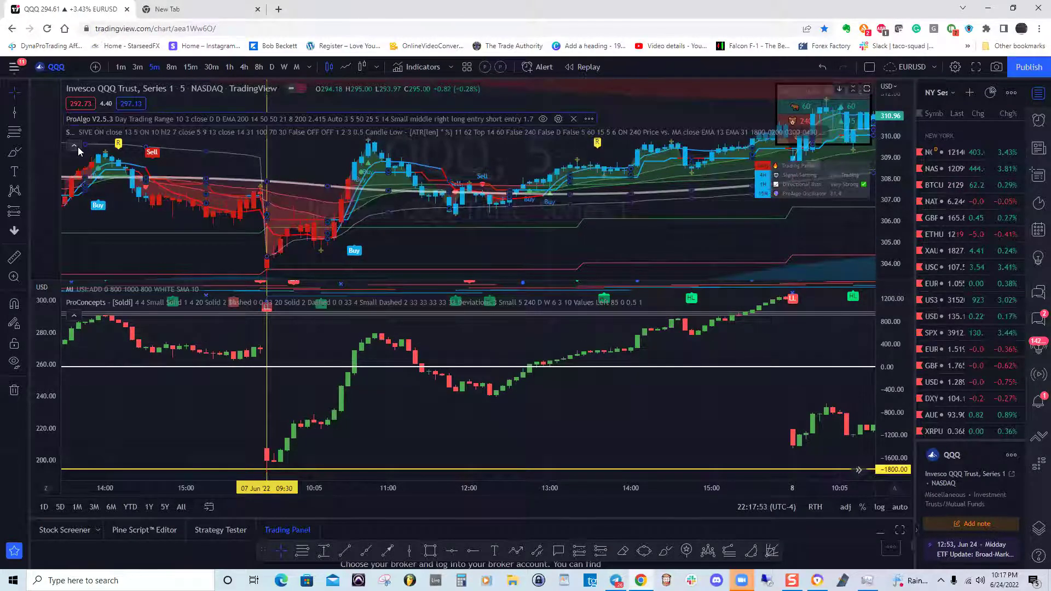
pyautogui.click(74, 145)
pyautogui.moveTo(412, 242); pyautogui.dragTo(442, 244)
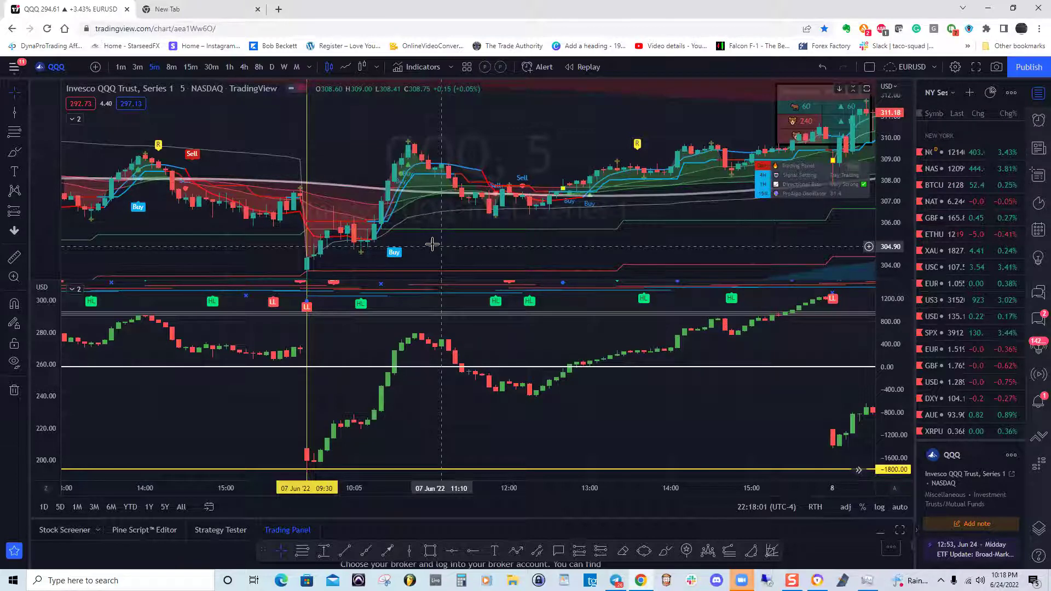
pyautogui.moveTo(419, 438); pyautogui.dragTo(452, 421)
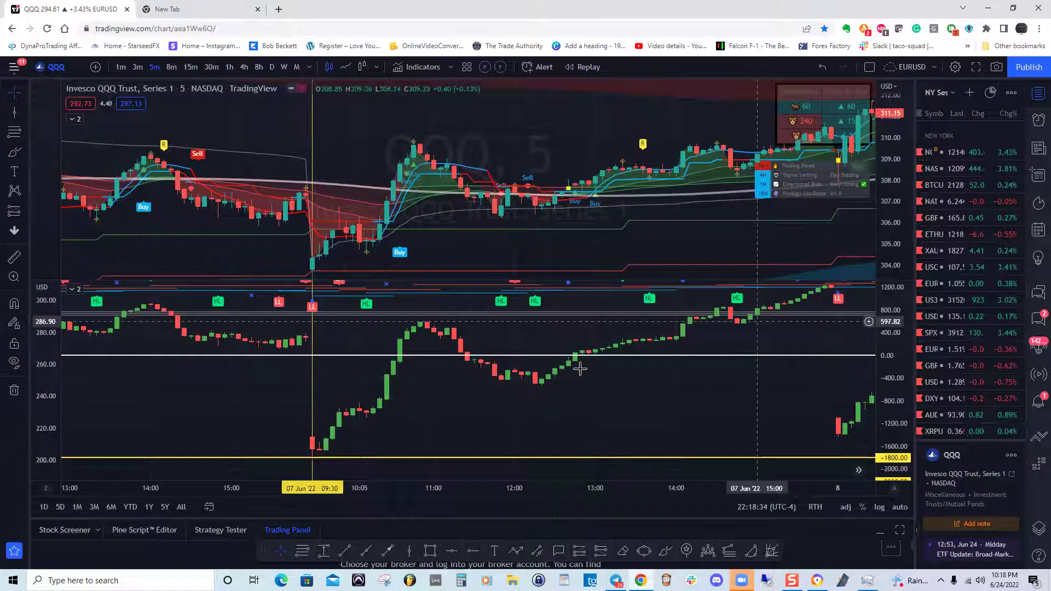
# Step: Add a second vertical line at the 7 June 12:00 bar and inspect the zero-line crossing that follows it
pyautogui.hotkey('alt', 'v')
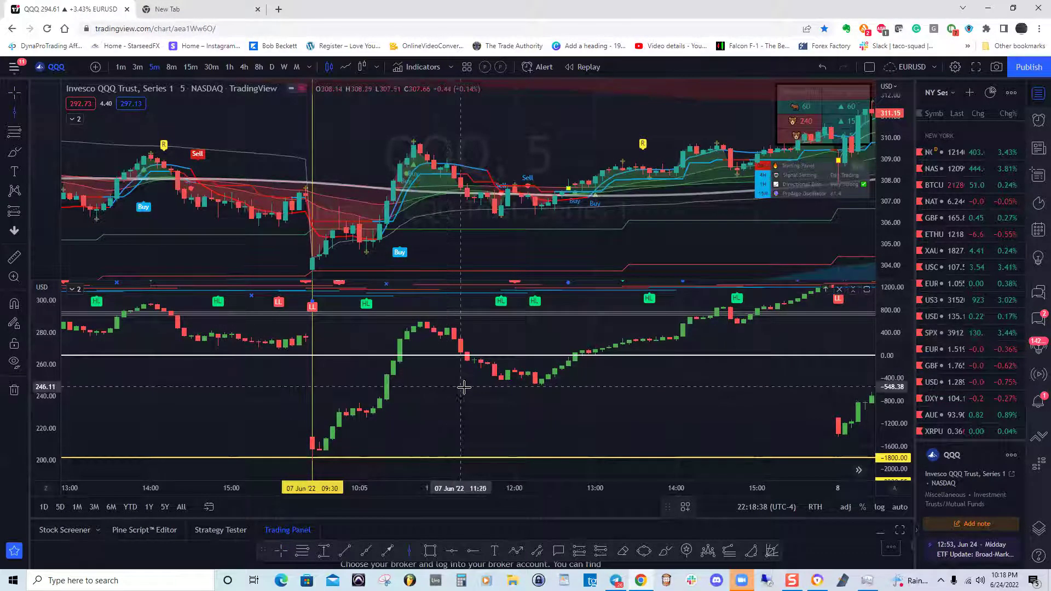
pyautogui.click(508, 398)
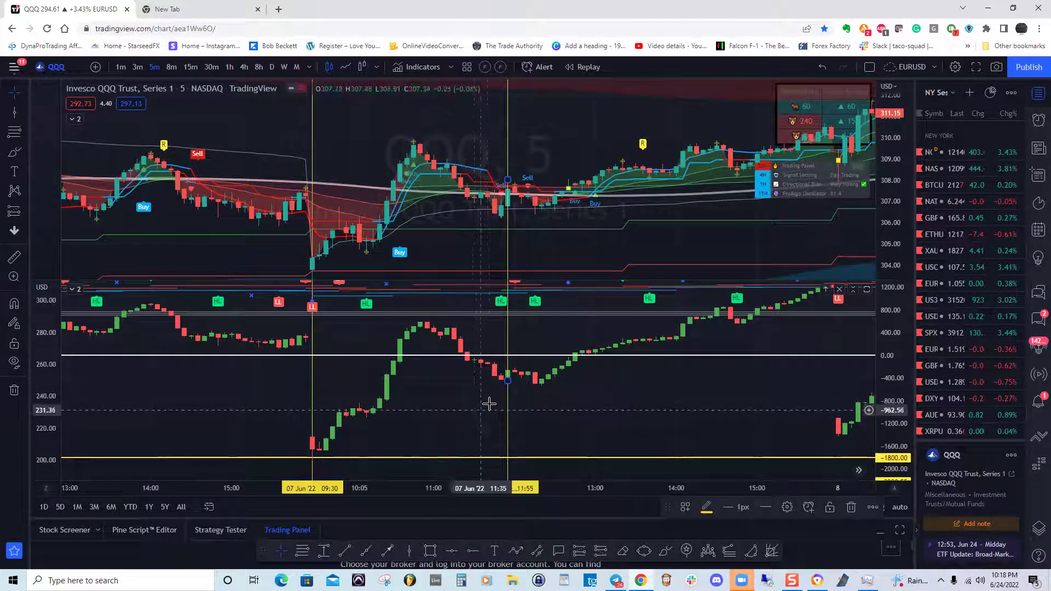
pyautogui.moveTo(508, 408); pyautogui.dragTo(452, 413)
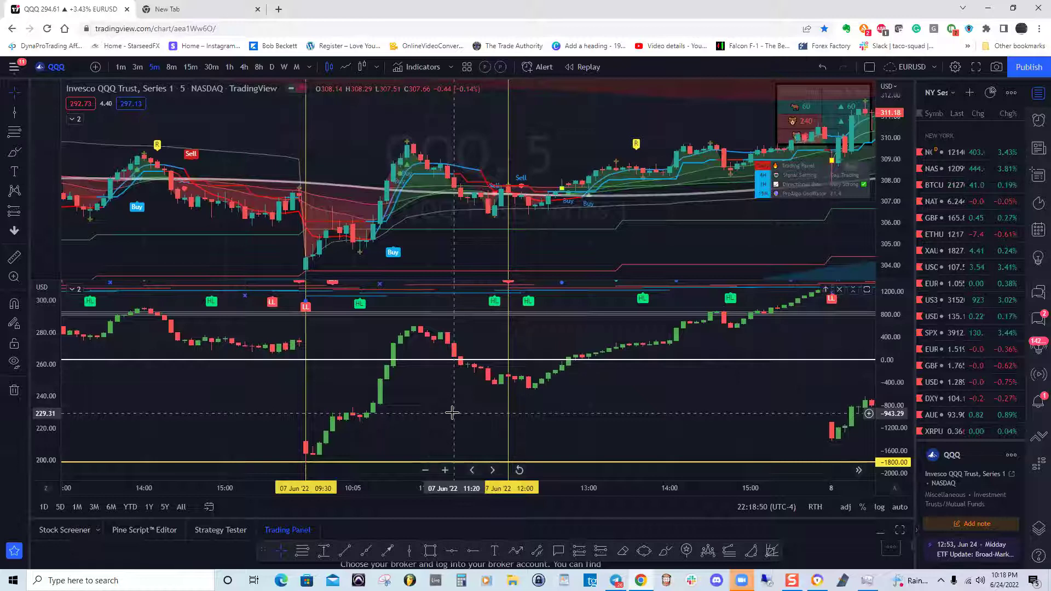
pyautogui.moveTo(566, 405); pyautogui.dragTo(559, 412)
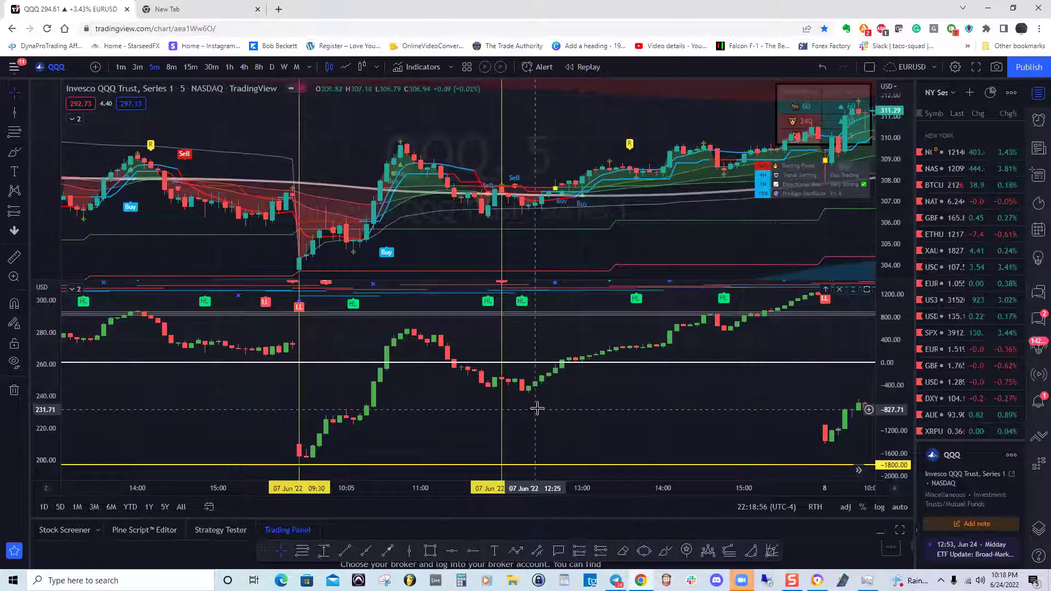
pyautogui.moveTo(637, 396); pyautogui.dragTo(590, 422)
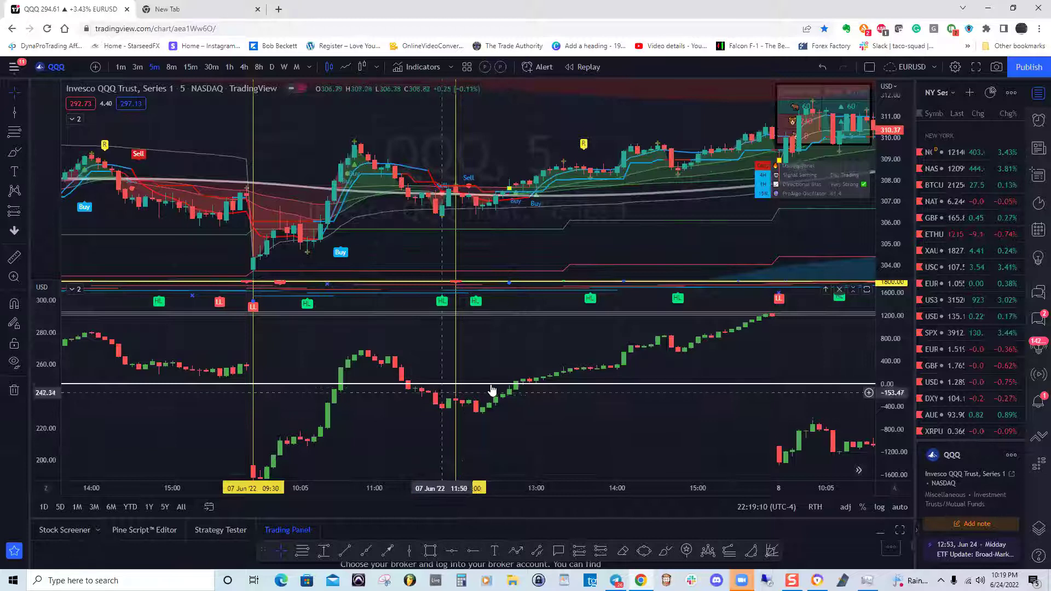
# Step: Add a vertical line at the 8 June open and align it with the 09:30 bar
pyautogui.moveTo(553, 416)
pyautogui.mouseDown()
pyautogui.moveTo(554, 399)
pyautogui.moveTo(542, 425)
pyautogui.mouseUp()
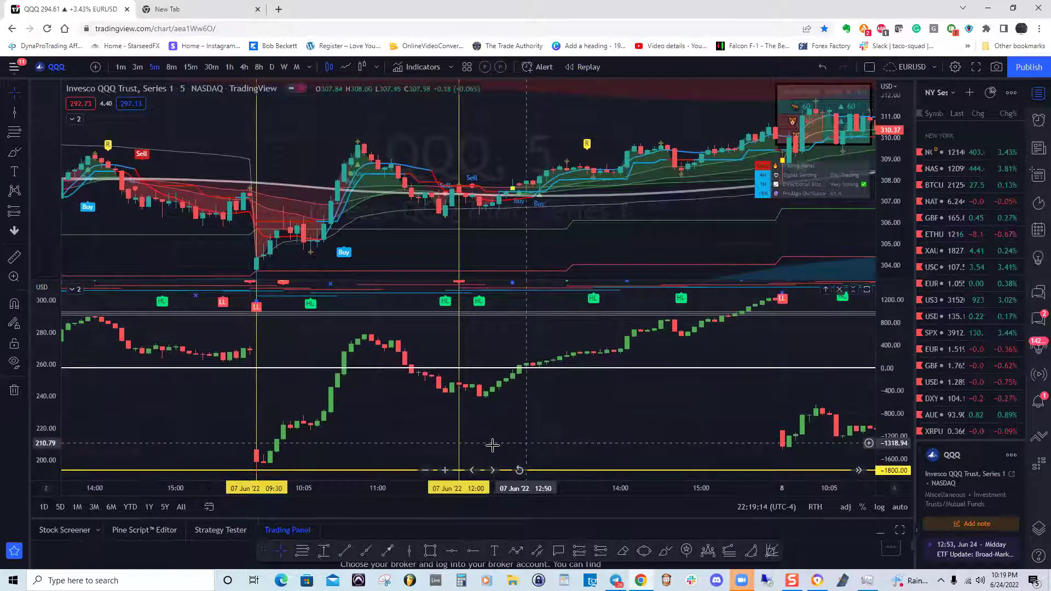
pyautogui.moveTo(635, 404); pyautogui.dragTo(564, 424)
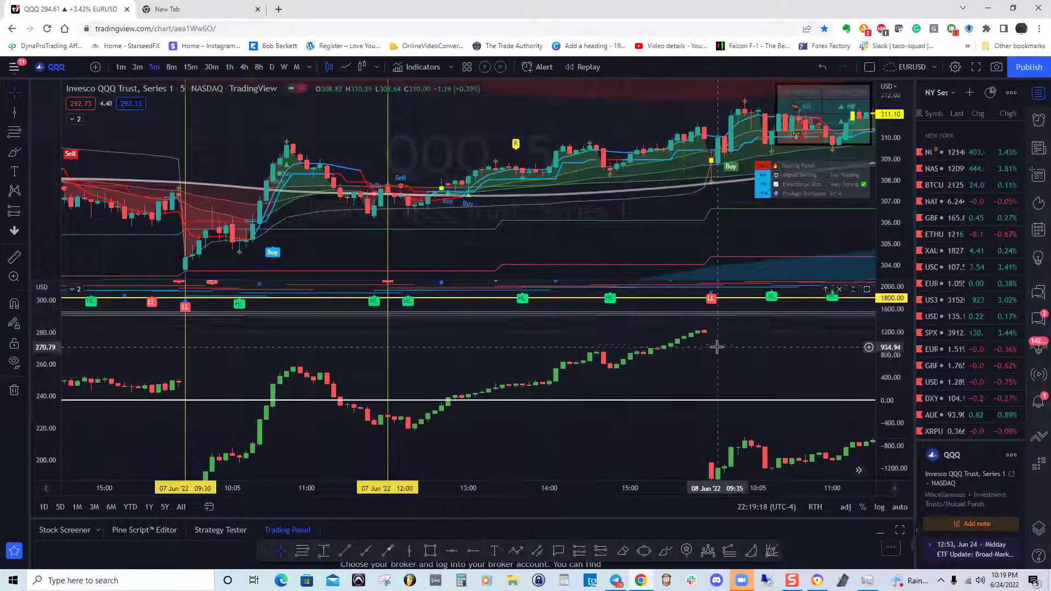
pyautogui.moveTo(716, 349); pyautogui.dragTo(669, 359)
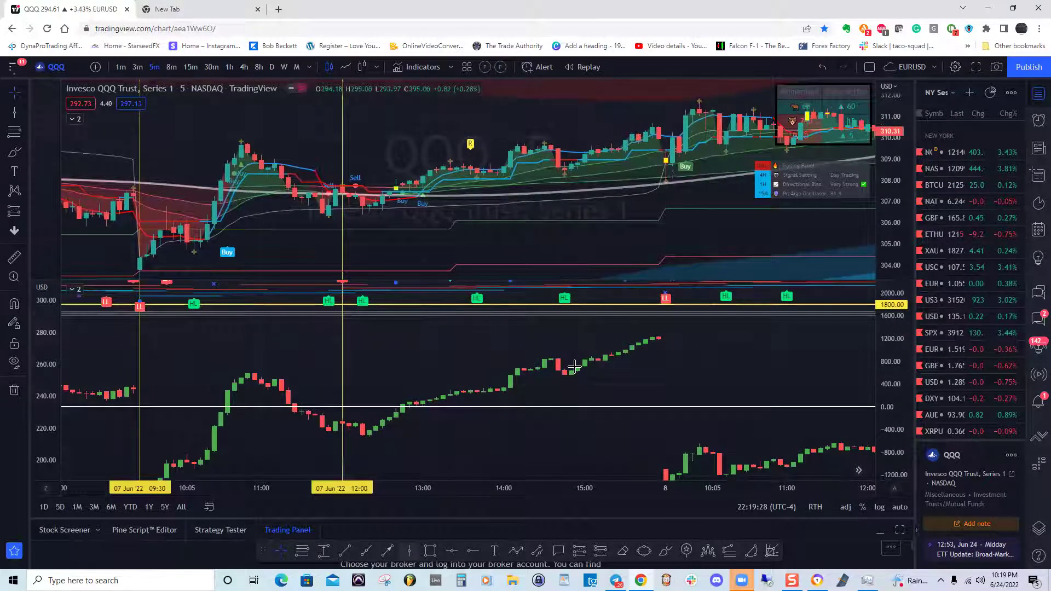
pyautogui.click(672, 317)
pyautogui.moveTo(724, 332); pyautogui.dragTo(626, 344)
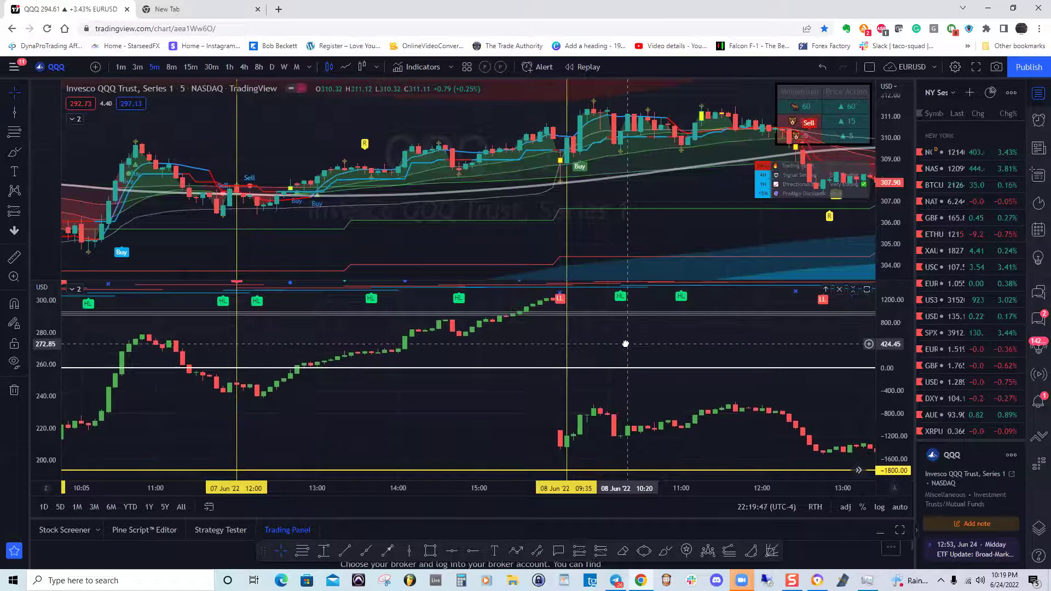
pyautogui.moveTo(518, 410); pyautogui.dragTo(481, 406)
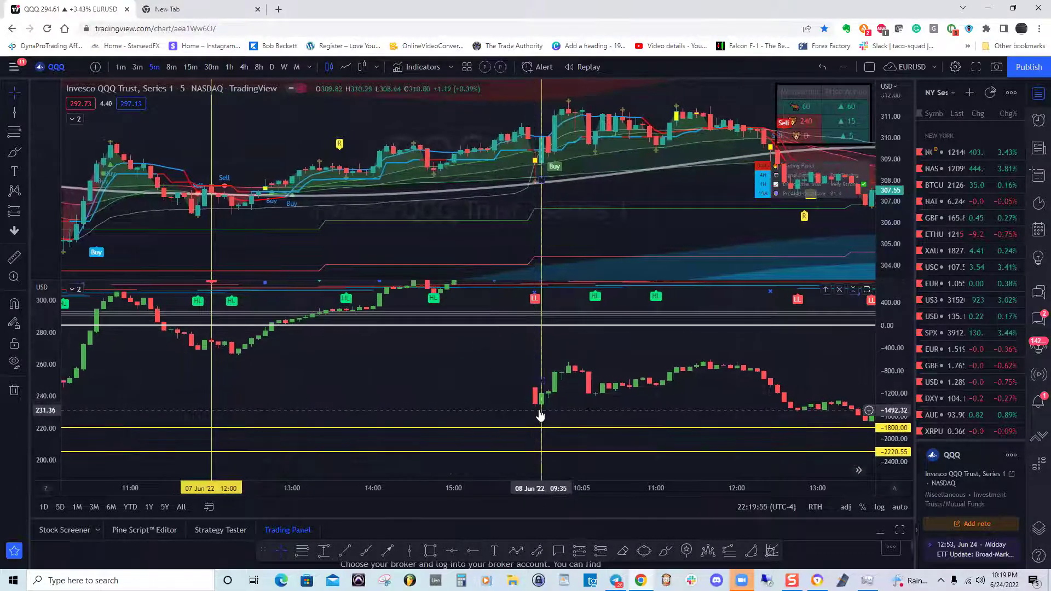
pyautogui.moveTo(492, 399); pyautogui.dragTo(460, 388)
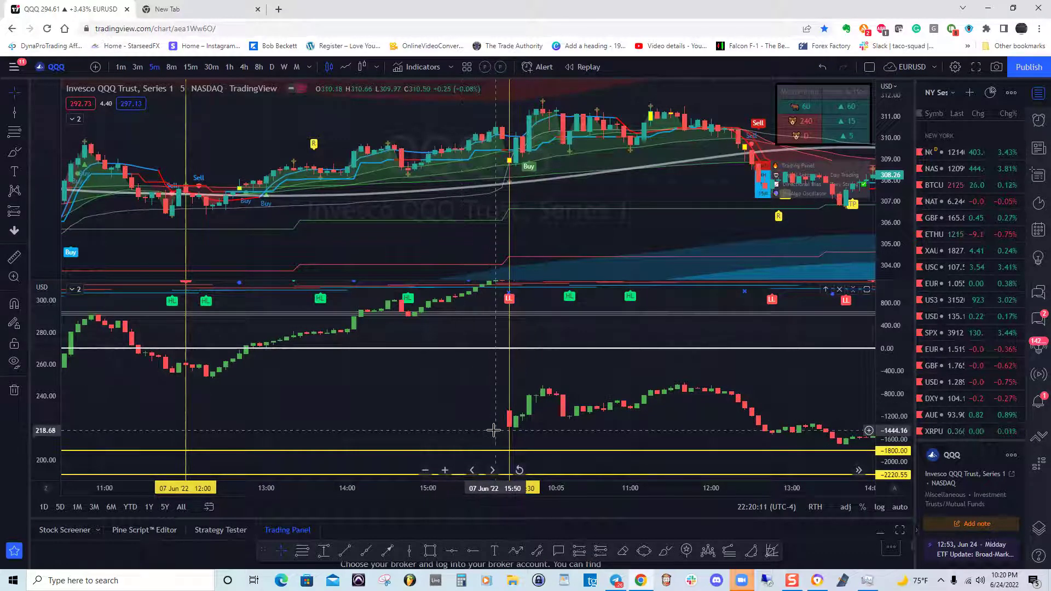
# Step: Stretch the upper pane's price scale around the 8 June open and check which indicators are applied to both panes
pyautogui.moveTo(449, 423); pyautogui.dragTo(387, 396)
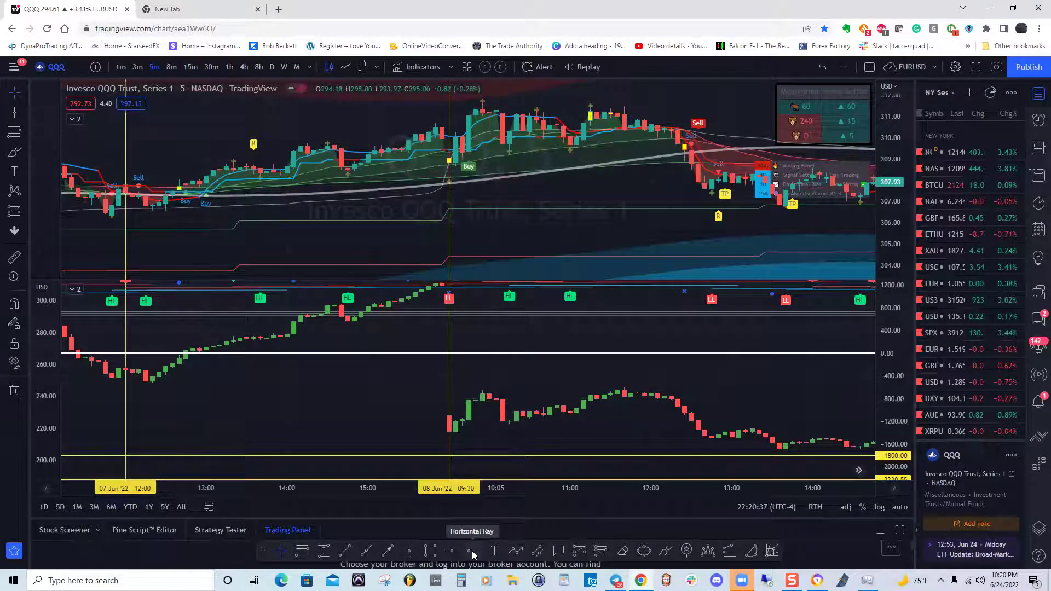
pyautogui.moveTo(515, 227); pyautogui.dragTo(514, 233)
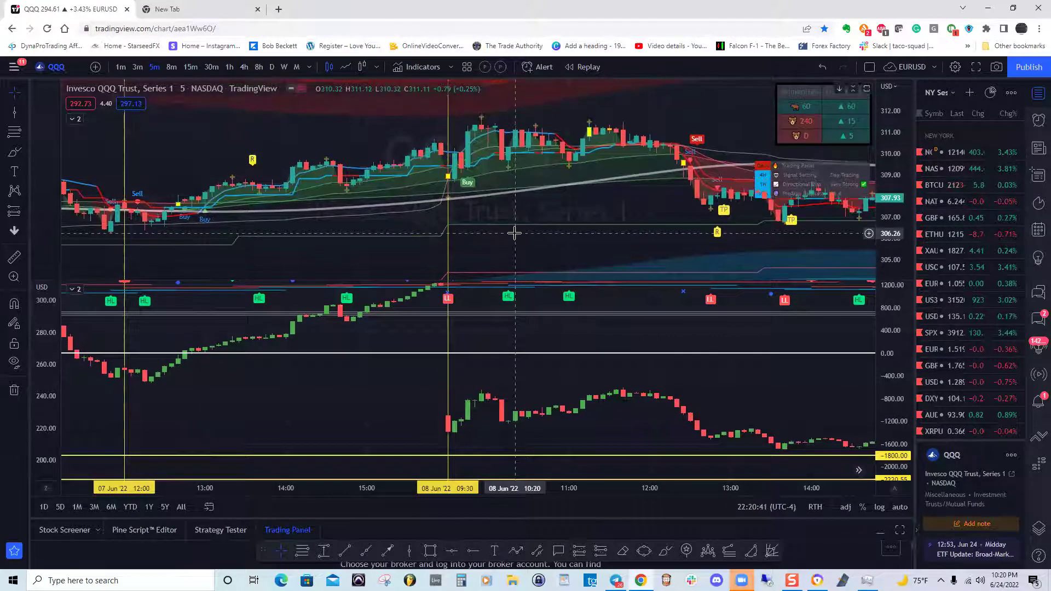
pyautogui.moveTo(896, 200); pyautogui.dragTo(896, 186)
pyautogui.moveTo(617, 244); pyautogui.dragTo(617, 253)
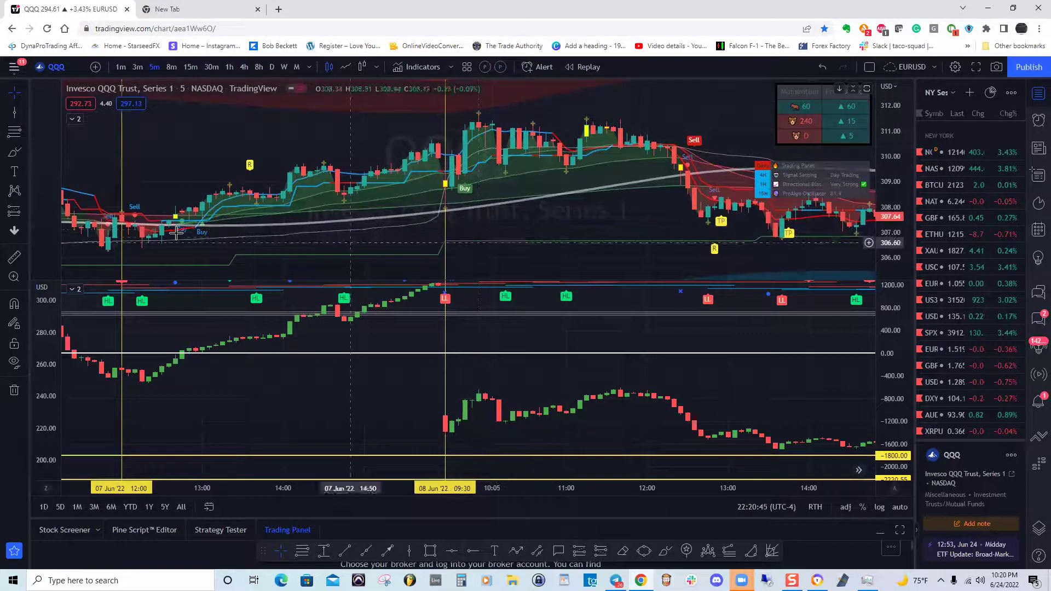
pyautogui.click(72, 290)
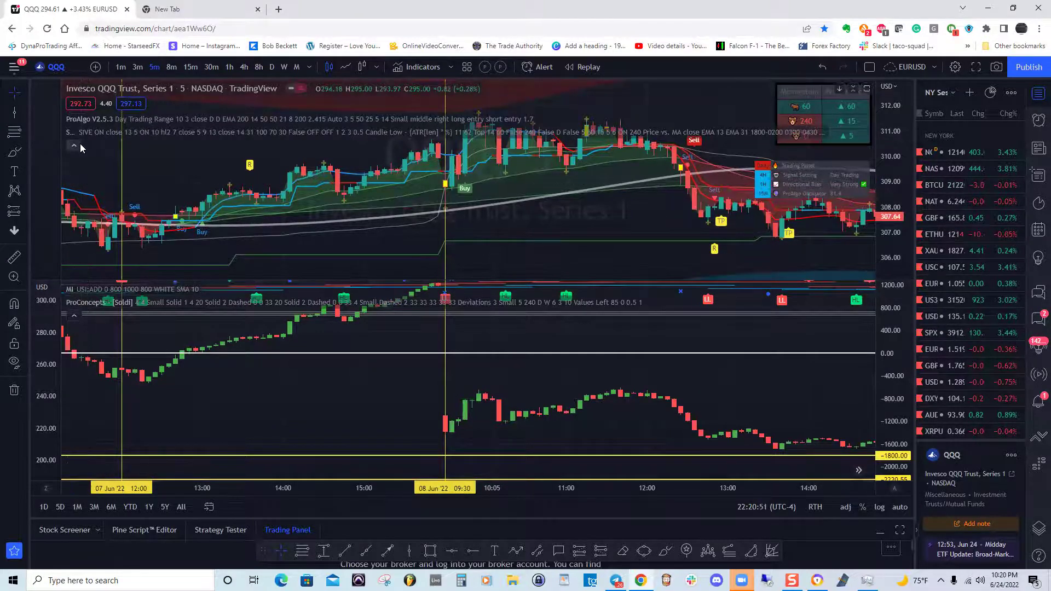
pyautogui.click(74, 316)
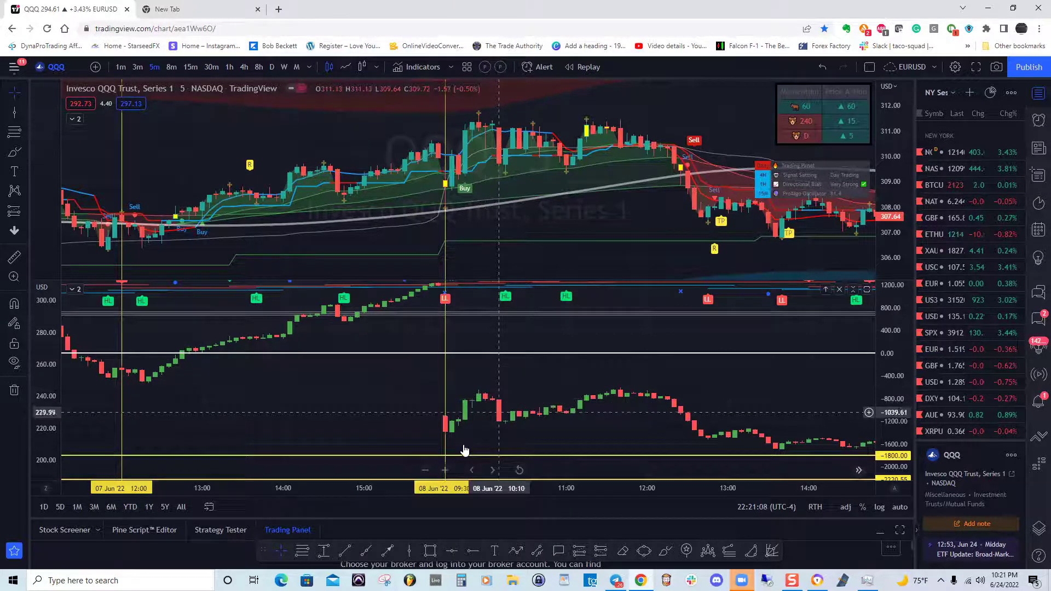
# Step: Draw a horizontal ray at about −616 in the lower pane, starting from the 8 June 09:30 line
pyautogui.hotkey('alt', 'h')
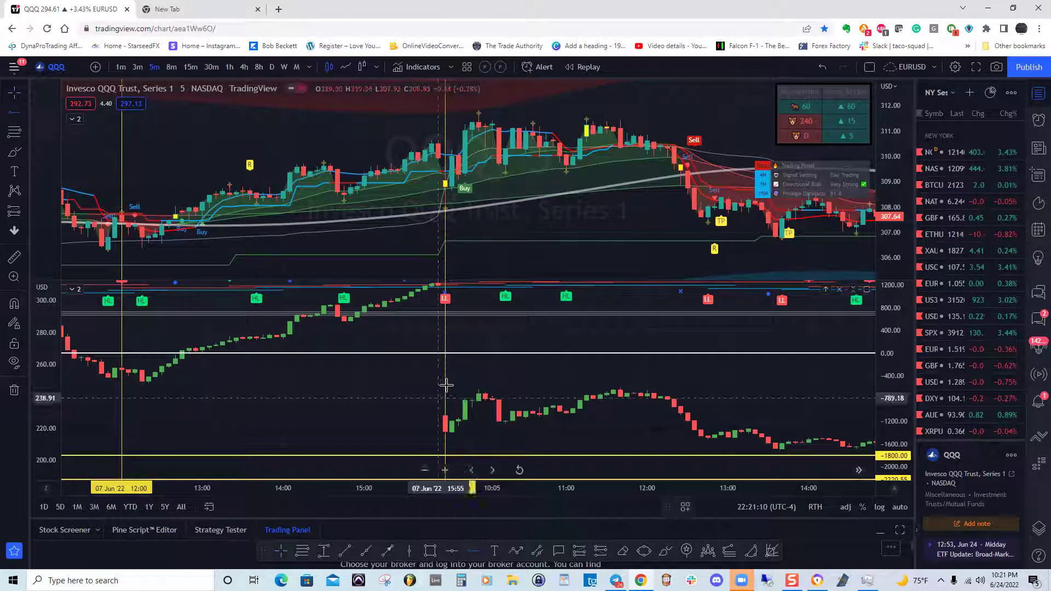
pyautogui.click(447, 388)
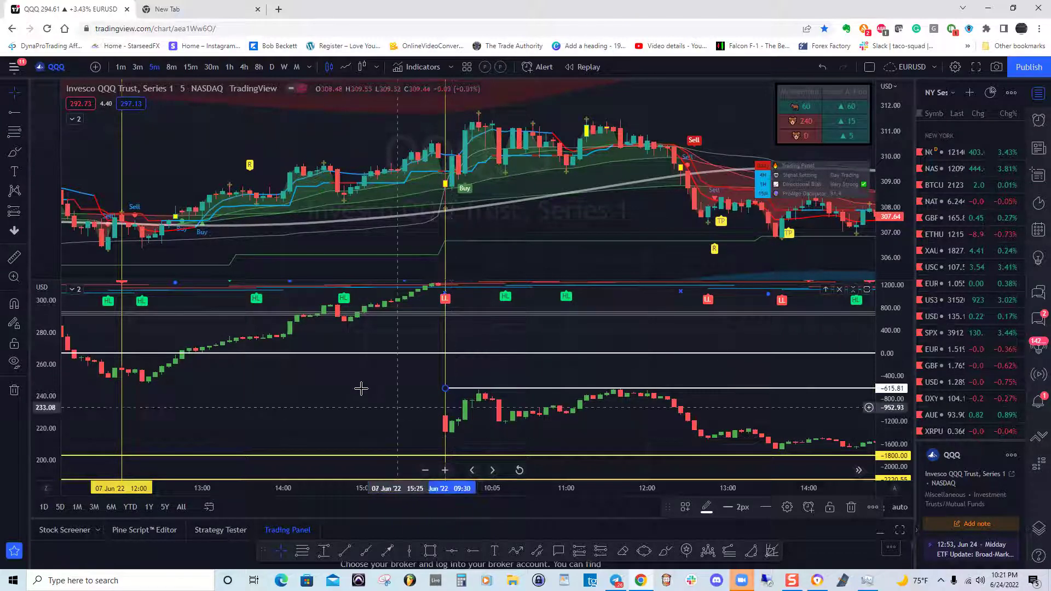
pyautogui.moveTo(357, 370); pyautogui.dragTo(337, 386)
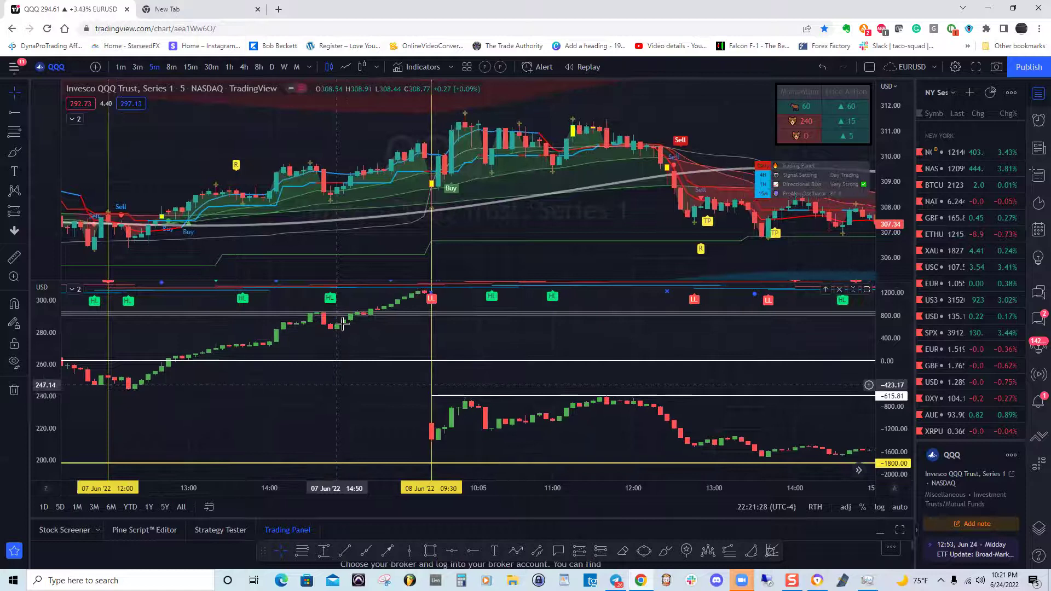
# Step: Examine the 8 June session from its marked open to the close, comparing price with the lower pane's new ray
pyautogui.moveTo(486, 234); pyautogui.dragTo(472, 245)
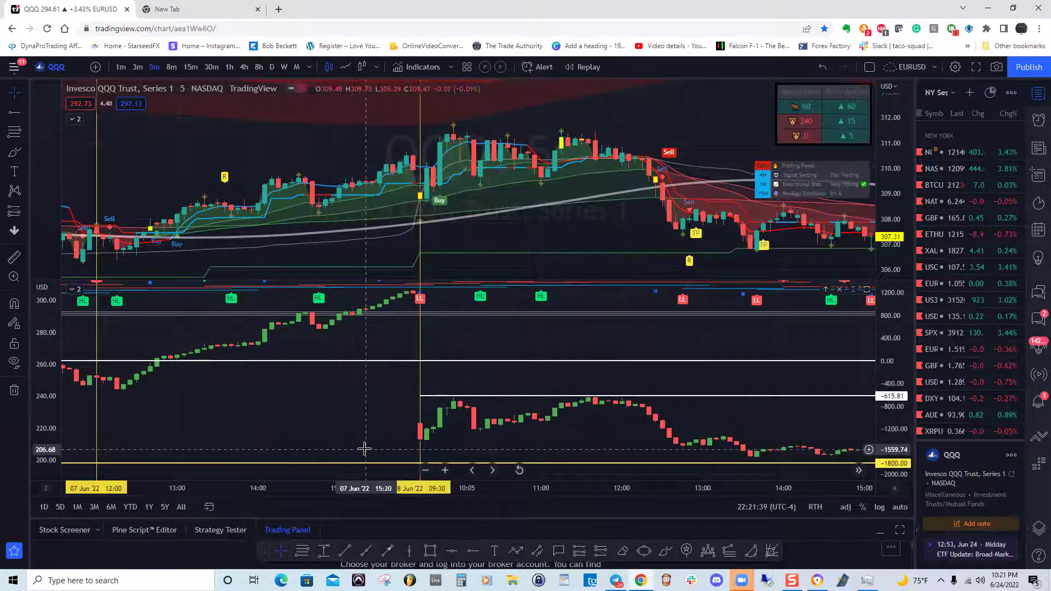
pyautogui.moveTo(350, 406); pyautogui.dragTo(347, 400)
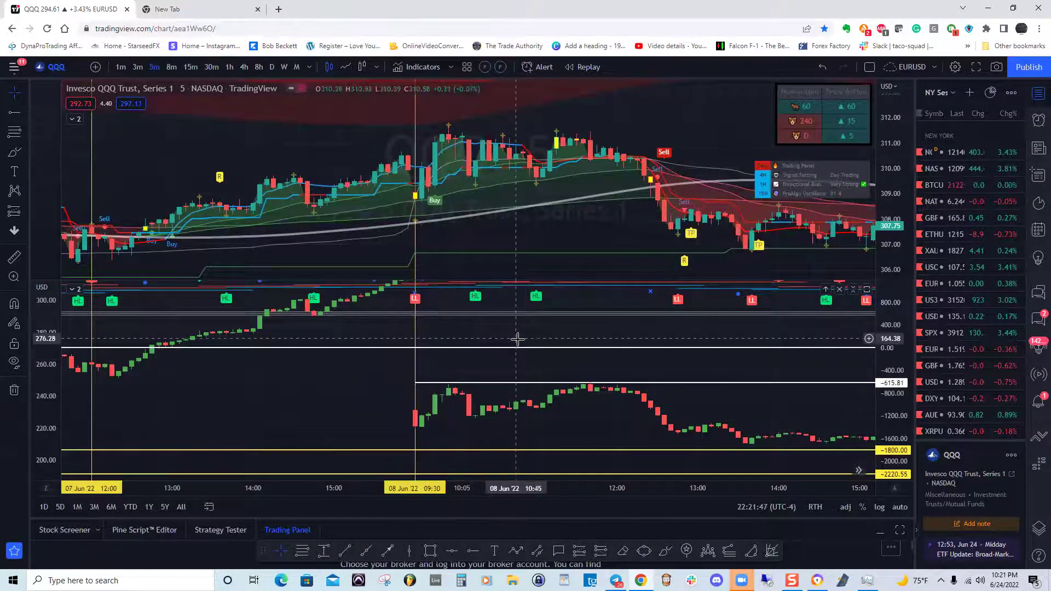
pyautogui.moveTo(347, 395)
pyautogui.mouseDown()
pyautogui.moveTo(322, 404)
pyautogui.moveTo(350, 406)
pyautogui.mouseUp()
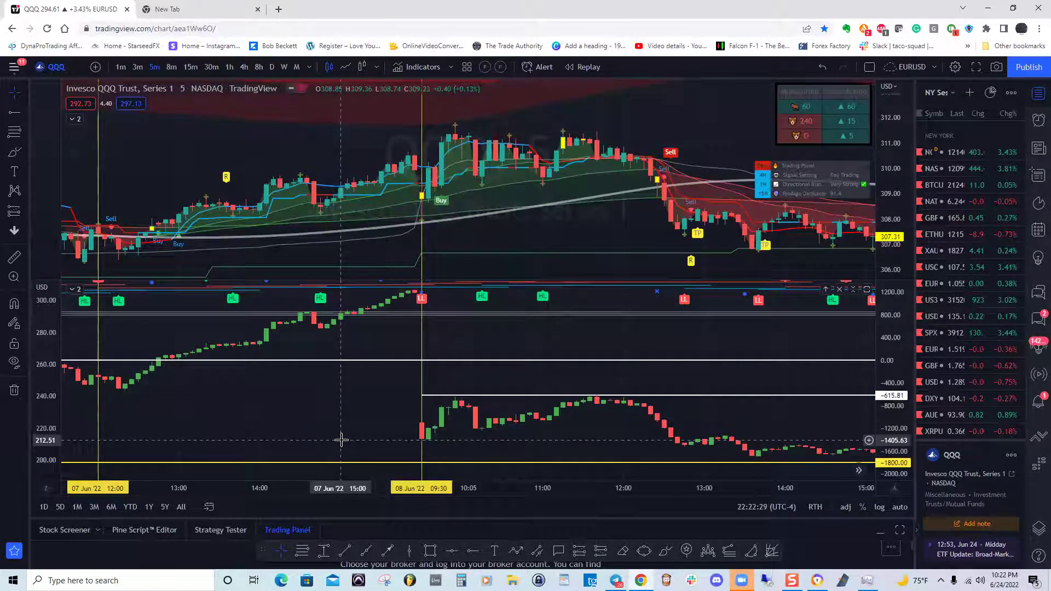
pyautogui.moveTo(350, 402); pyautogui.dragTo(301, 399)
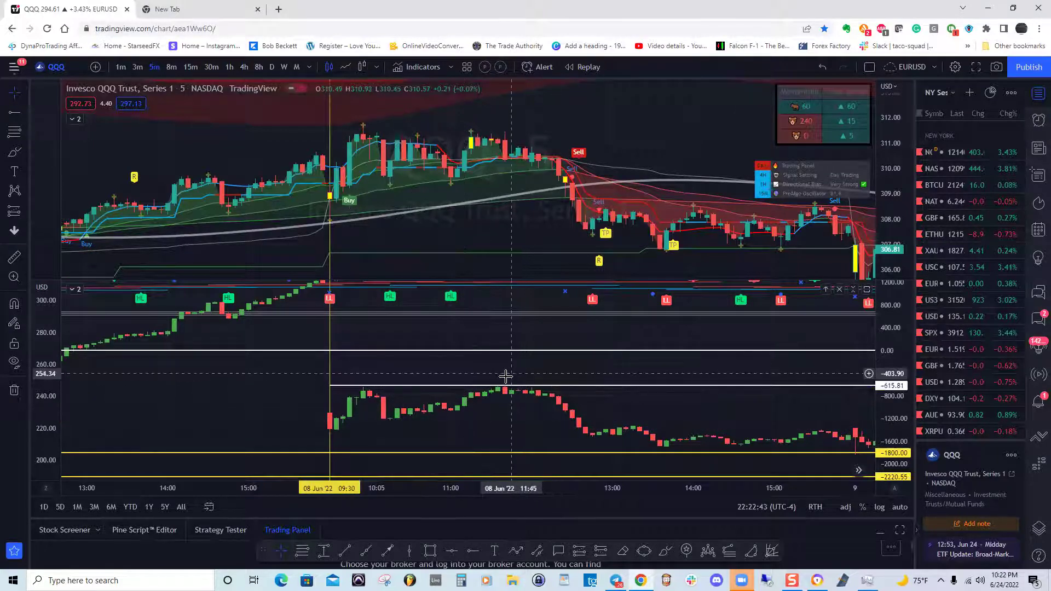
pyautogui.moveTo(498, 371); pyautogui.dragTo(506, 371)
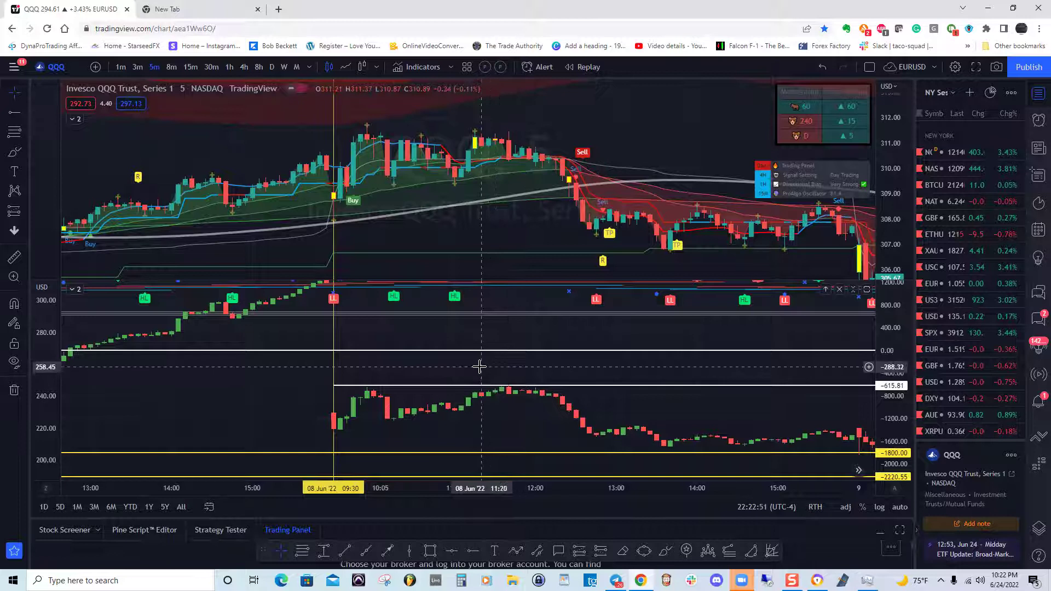
pyautogui.moveTo(465, 368); pyautogui.dragTo(411, 363)
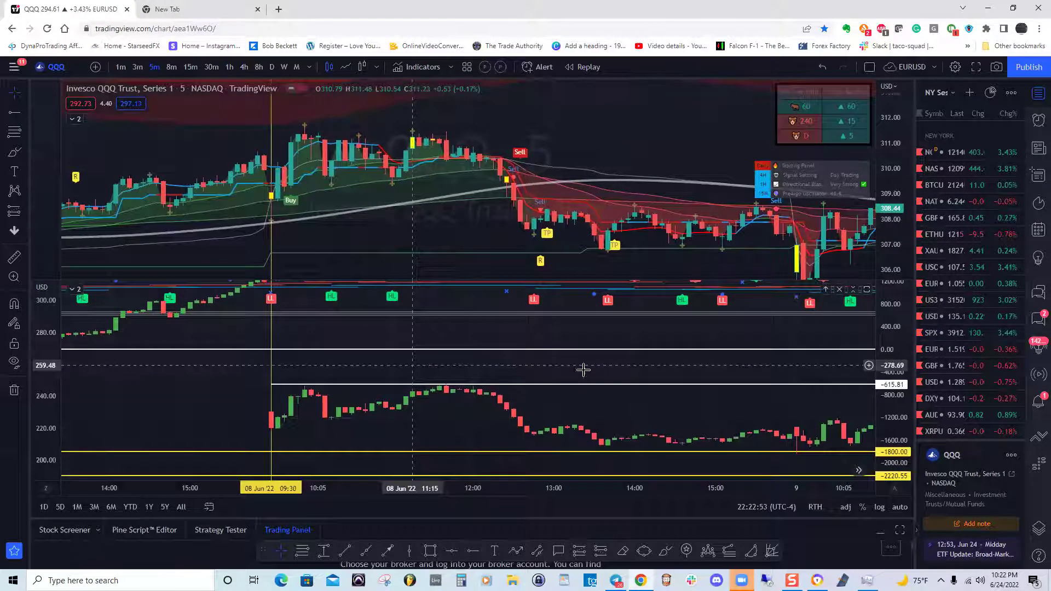
pyautogui.moveTo(603, 371)
pyautogui.mouseDown()
pyautogui.moveTo(527, 382)
pyautogui.moveTo(344, 375)
pyautogui.mouseUp()
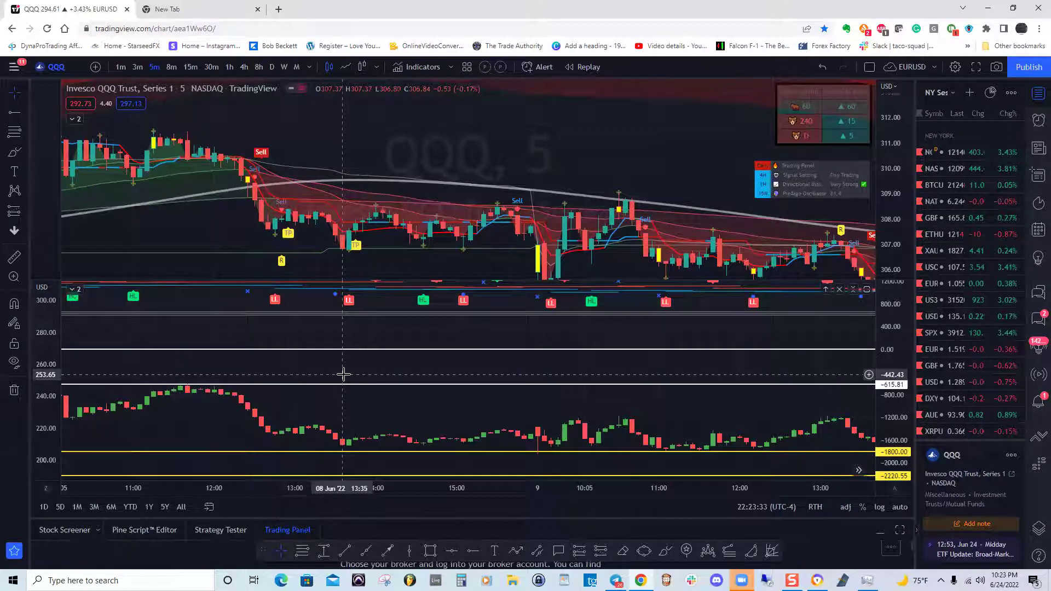
# Step: Follow the lower pane through 9 June into the 10 June open, checking it against the −1800 and −2220.55 lines
pyautogui.moveTo(361, 401); pyautogui.dragTo(286, 390)
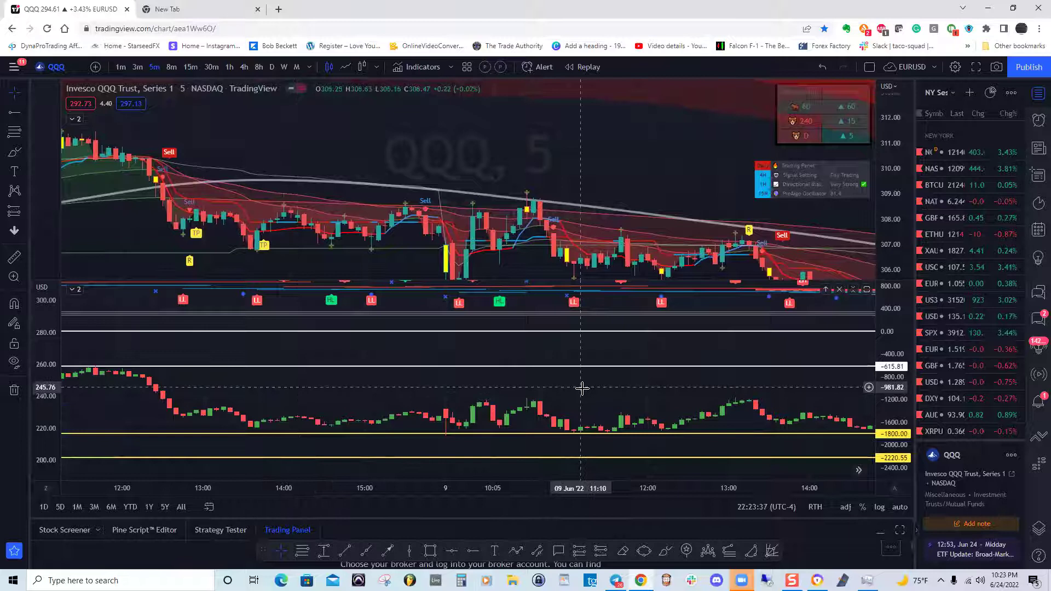
pyautogui.hscroll(1, 518, 374)
pyautogui.hscroll(1, 554, 353)
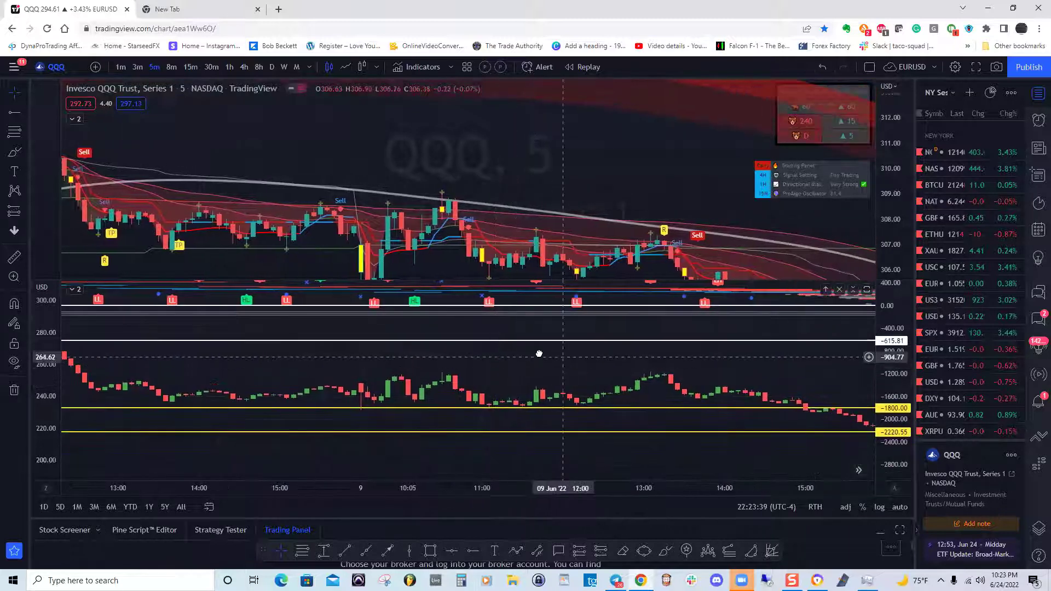
pyautogui.hscroll(1, 503, 351)
pyautogui.moveTo(503, 351); pyautogui.dragTo(474, 345)
pyautogui.moveTo(678, 368); pyautogui.dragTo(553, 352)
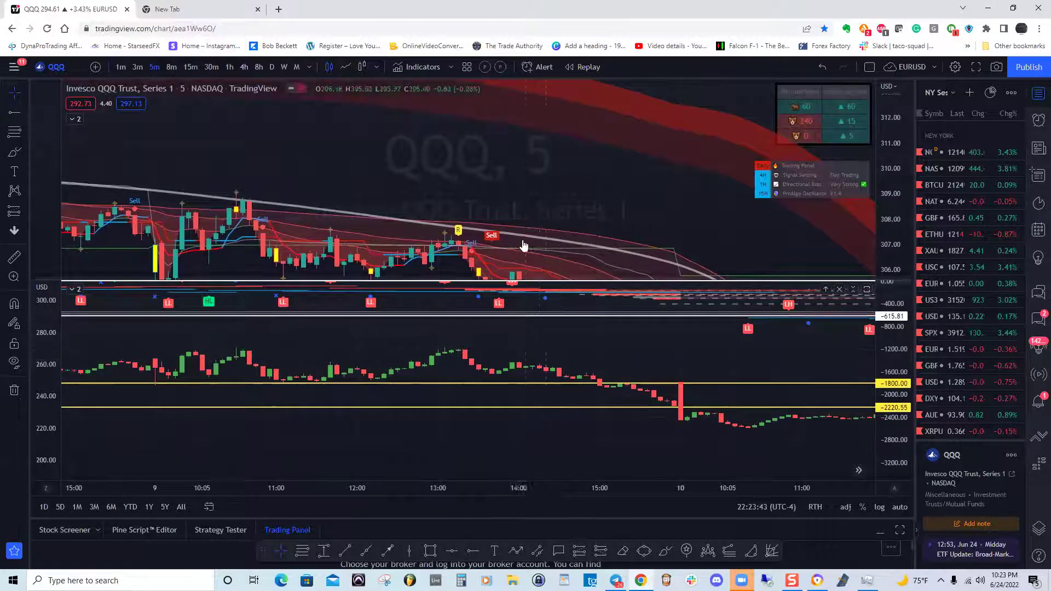
# Step: Compress the upper pane's price scale and follow the decline from 9 June through 10 June to the 13 June open
pyautogui.moveTo(519, 212); pyautogui.dragTo(539, 147)
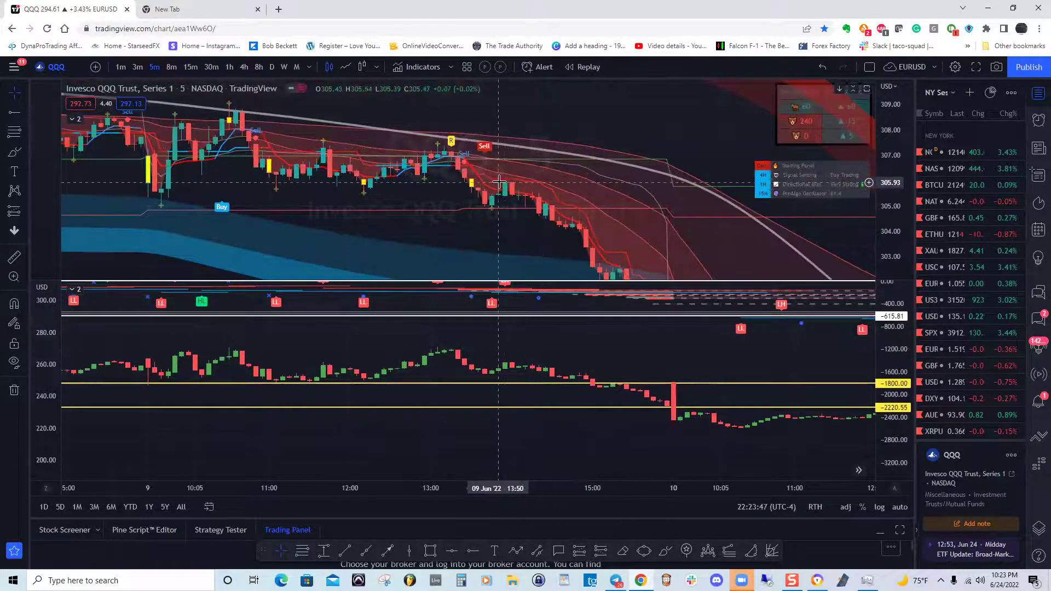
pyautogui.moveTo(502, 228); pyautogui.dragTo(403, 204)
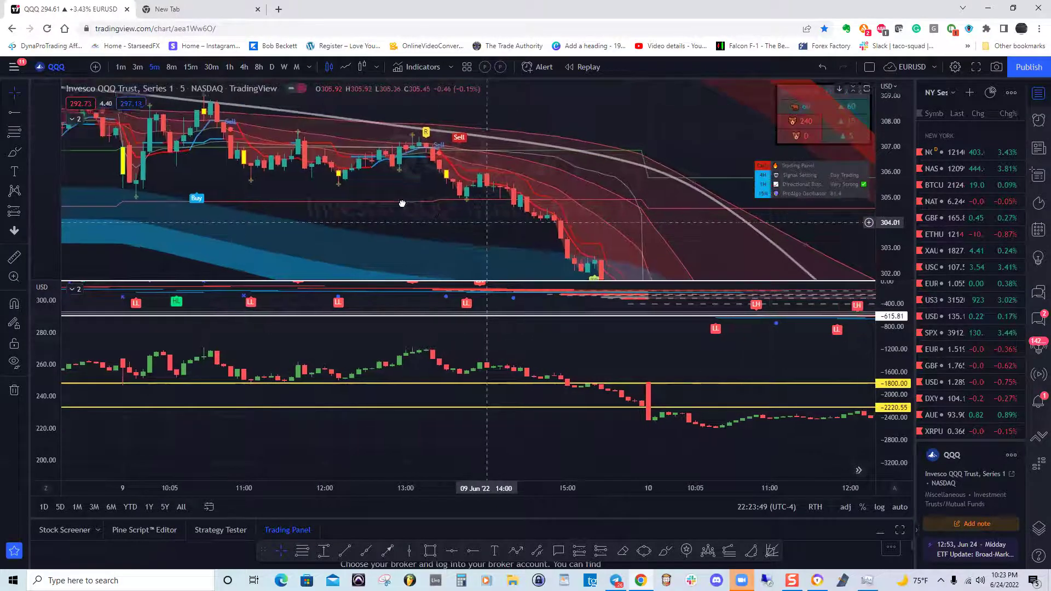
pyautogui.moveTo(598, 232); pyautogui.dragTo(382, 170)
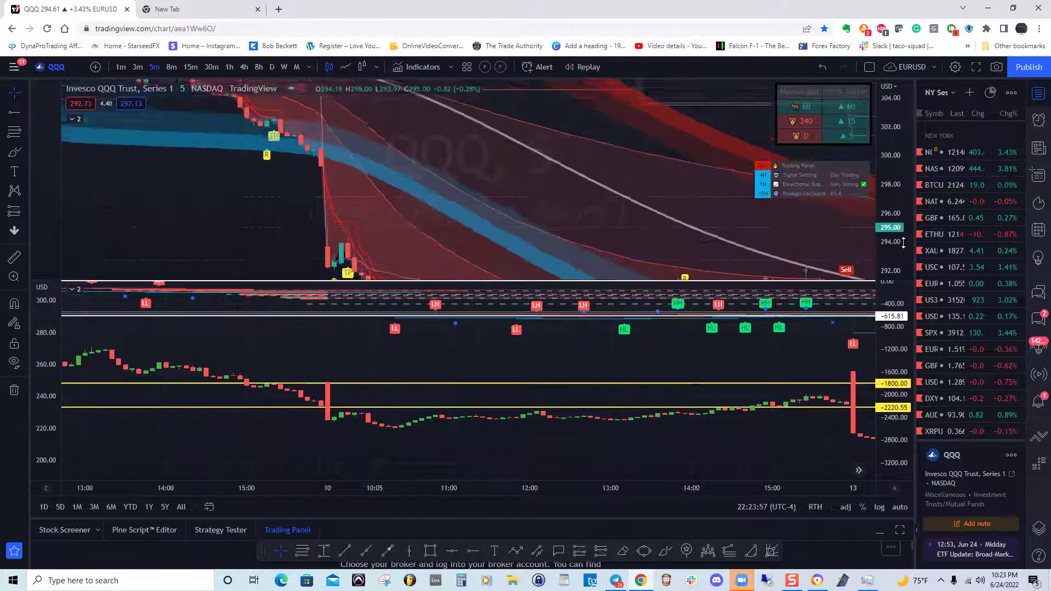
pyautogui.moveTo(481, 192); pyautogui.dragTo(425, 169)
pyautogui.moveTo(677, 236); pyautogui.dragTo(546, 190)
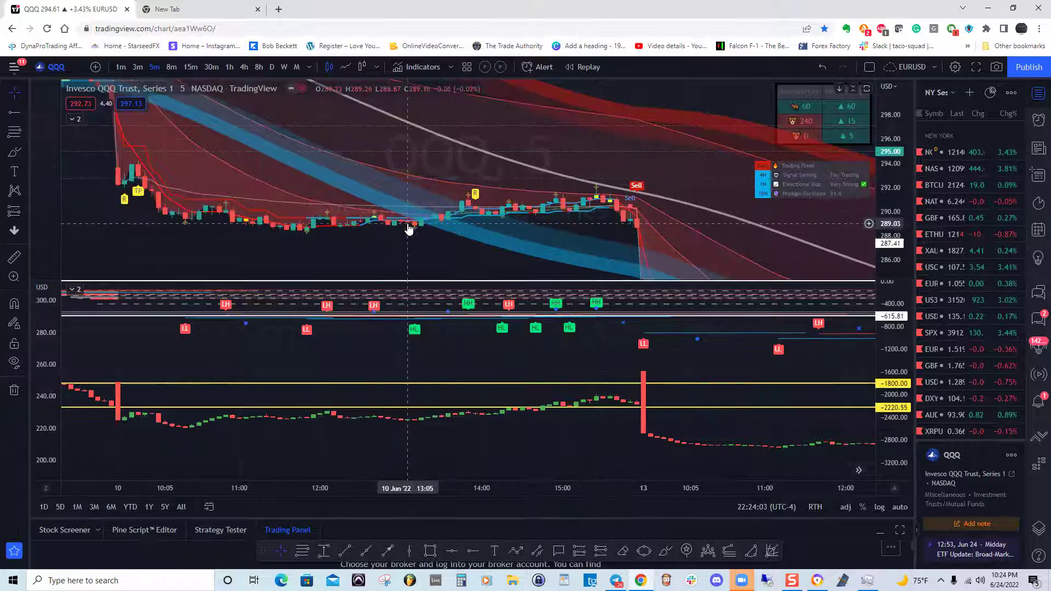
pyautogui.moveTo(179, 144); pyautogui.dragTo(232, 190)
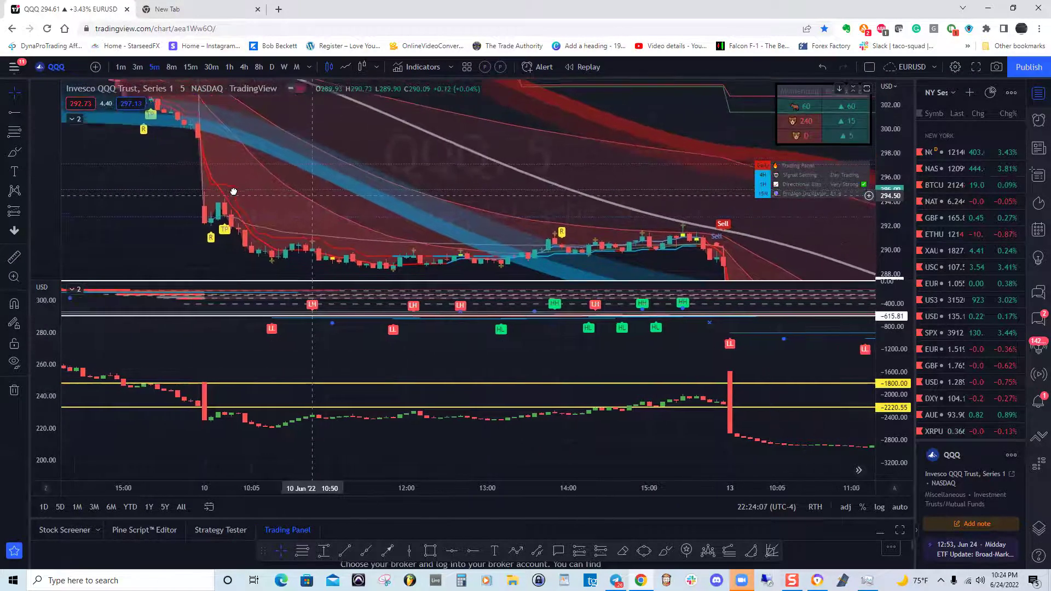
pyautogui.moveTo(509, 173); pyautogui.dragTo(399, 176)
pyautogui.moveTo(594, 224); pyautogui.dragTo(542, 220)
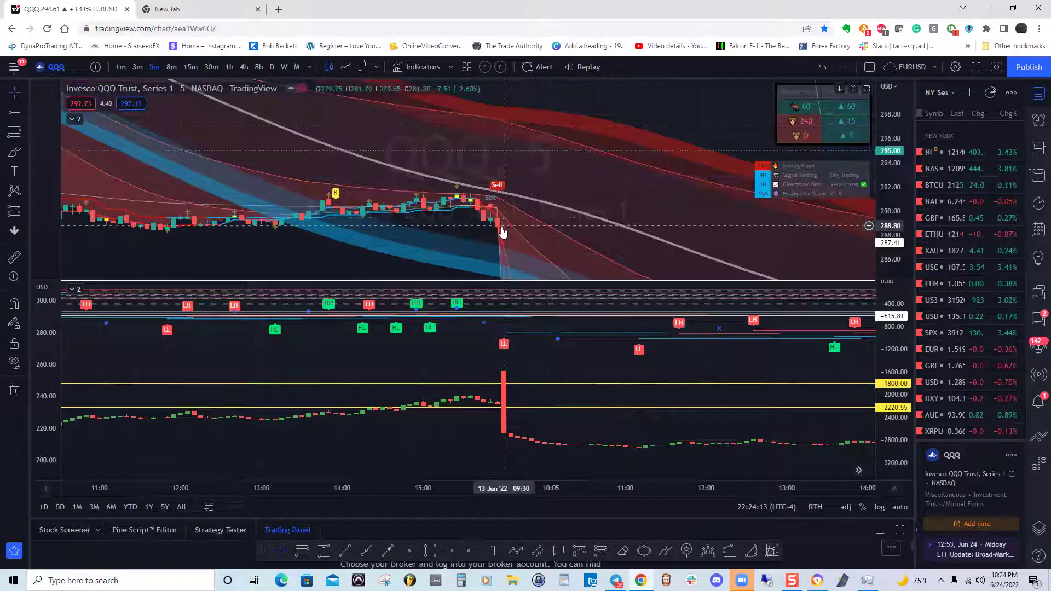
# Step: Add a vertical line near the 13 June open and move it onto the 09:30 bar
pyautogui.moveTo(521, 215); pyautogui.dragTo(547, 200)
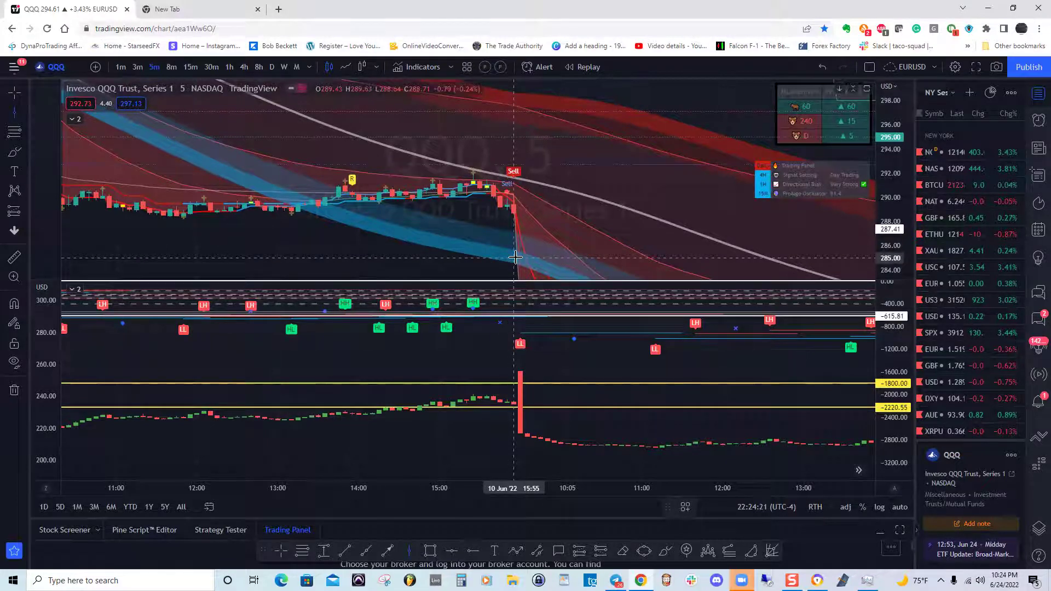
pyautogui.click(531, 260)
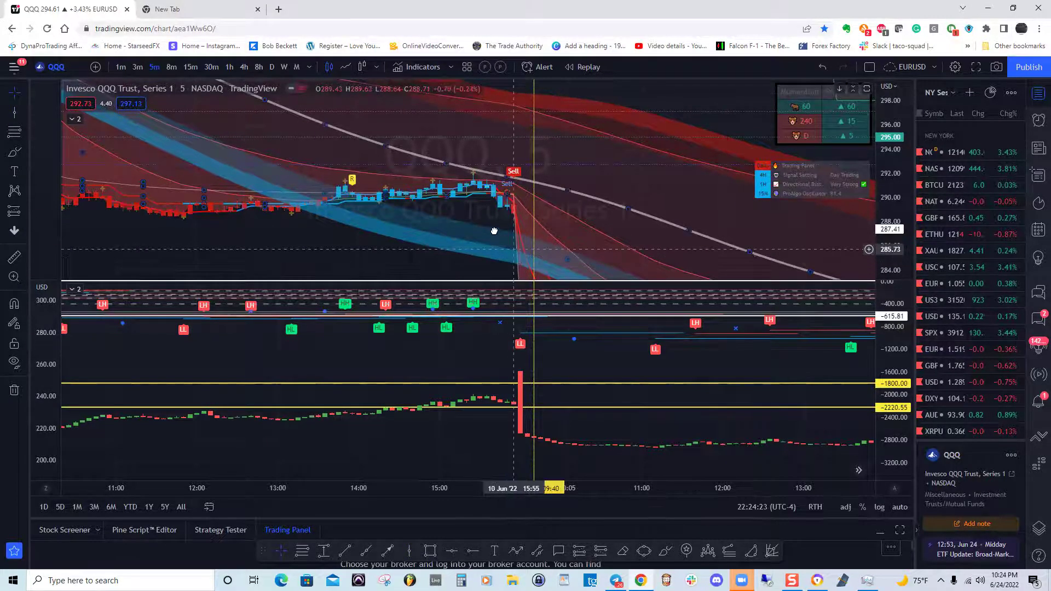
pyautogui.hscroll(3, 494, 231)
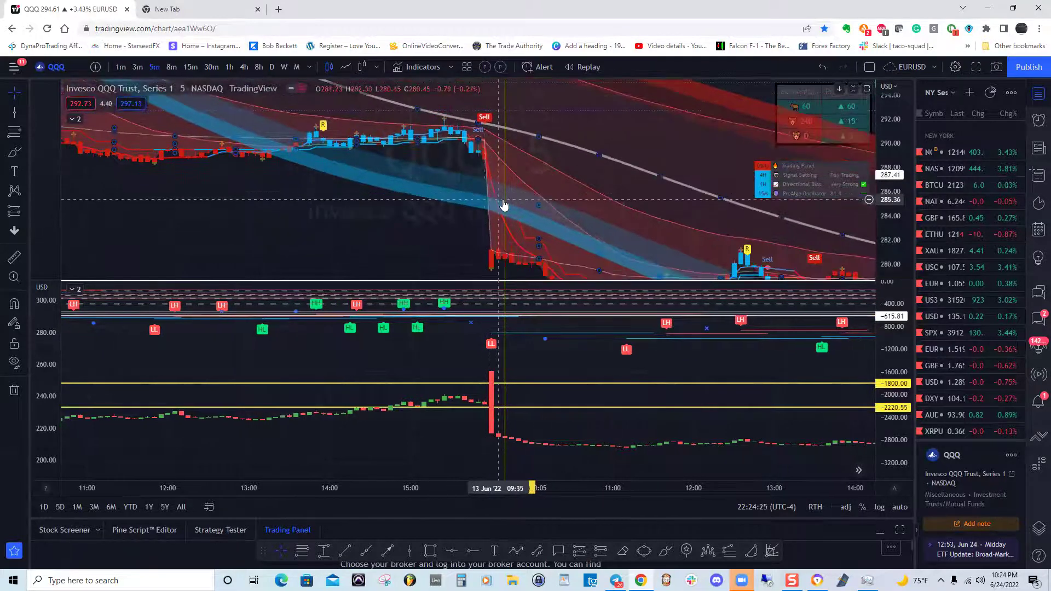
pyautogui.moveTo(504, 205); pyautogui.dragTo(491, 204)
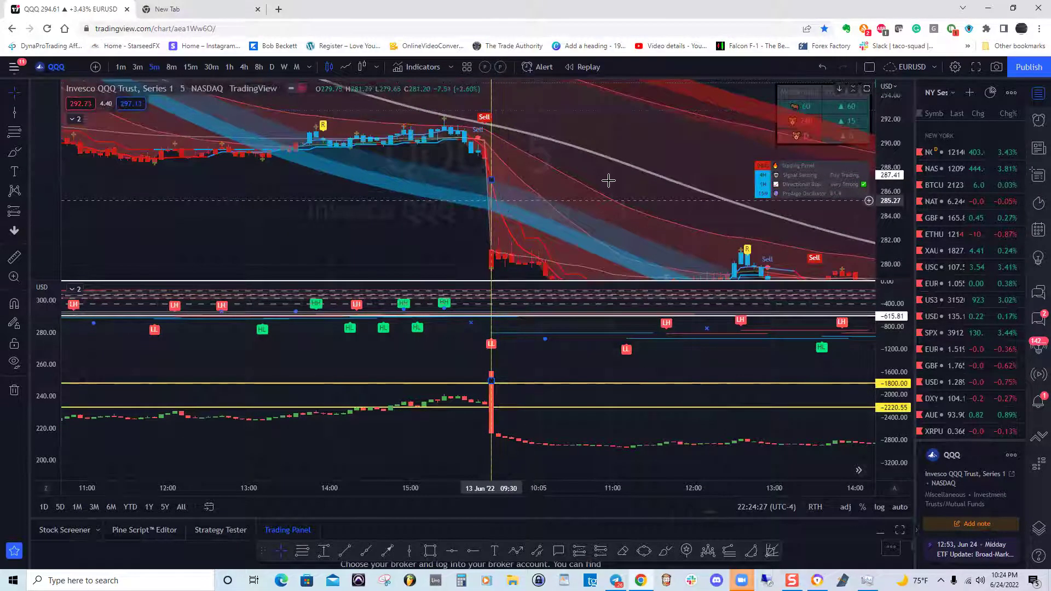
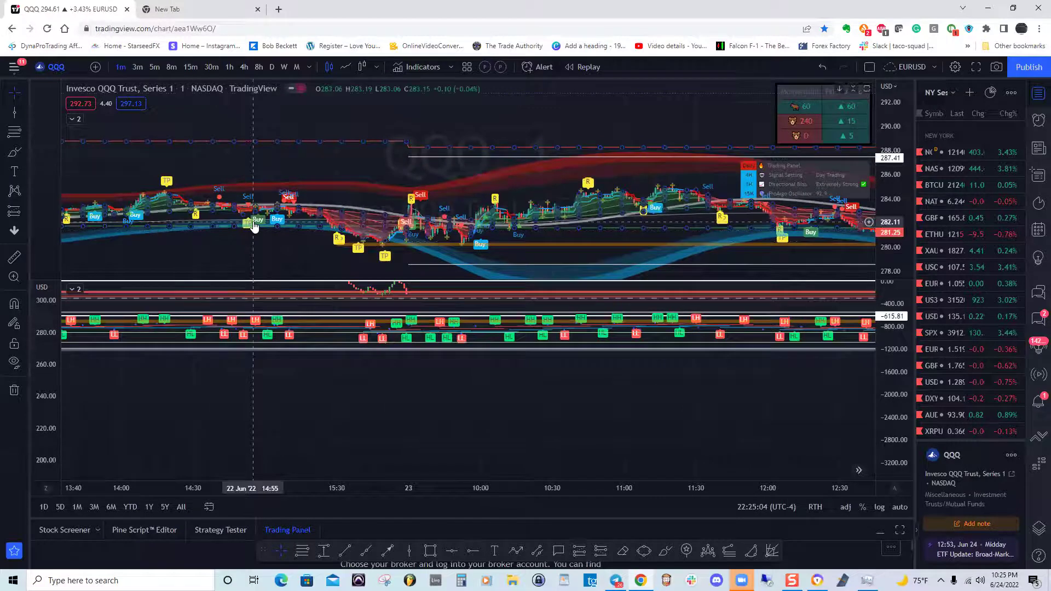
# Step: Go back through 22 June to its open and enlarge the price scale to compare the opening drop with the lower pane's rise
pyautogui.moveTo(336, 224); pyautogui.dragTo(445, 213)
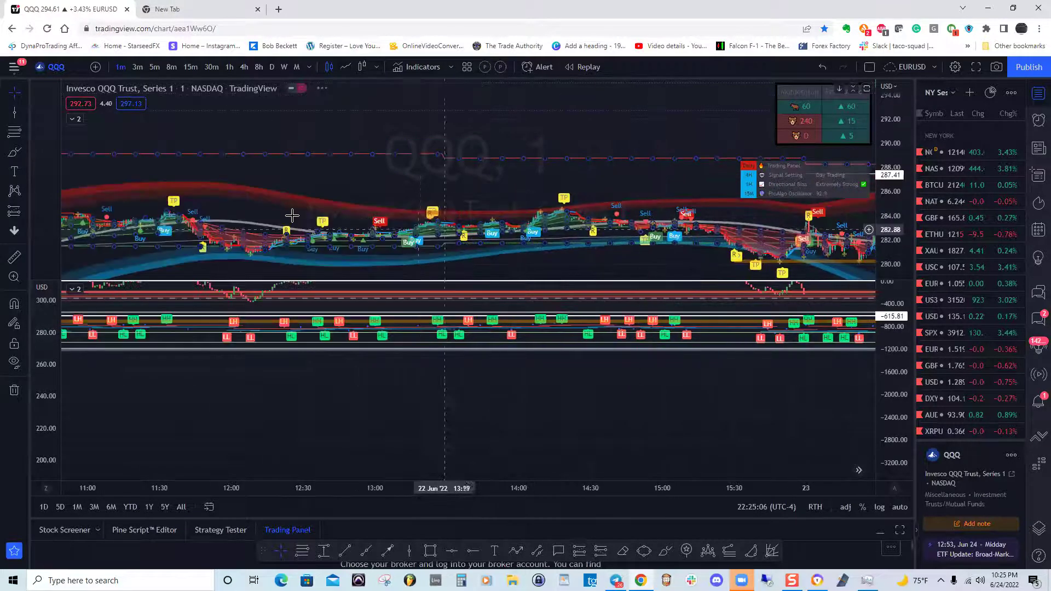
pyautogui.moveTo(362, 201); pyautogui.dragTo(712, 208)
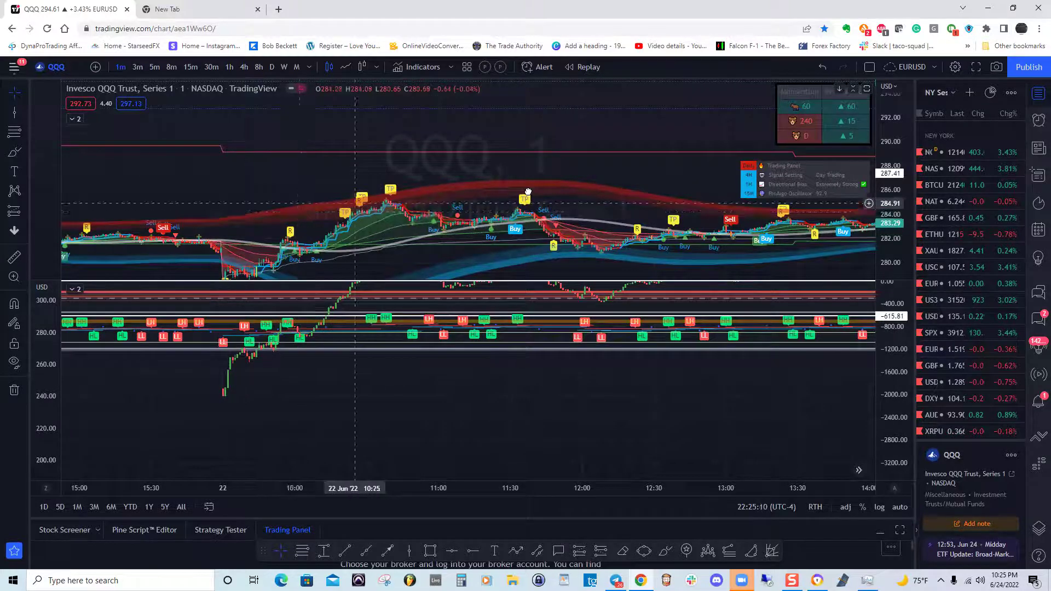
pyautogui.moveTo(528, 192); pyautogui.dragTo(816, 172)
pyautogui.moveTo(691, 185); pyautogui.dragTo(457, 201)
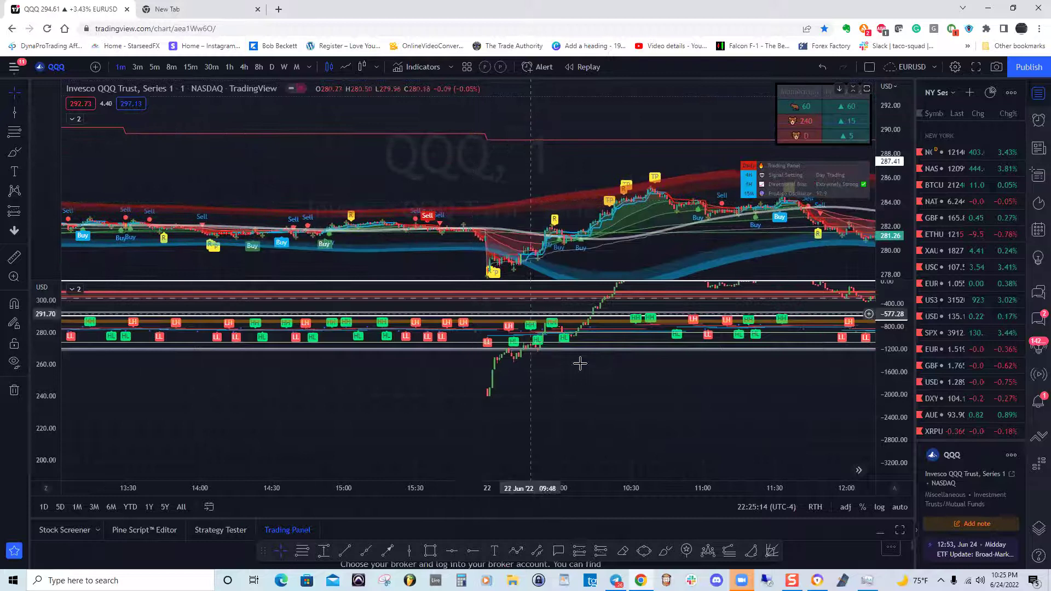
pyautogui.moveTo(575, 376); pyautogui.dragTo(555, 409)
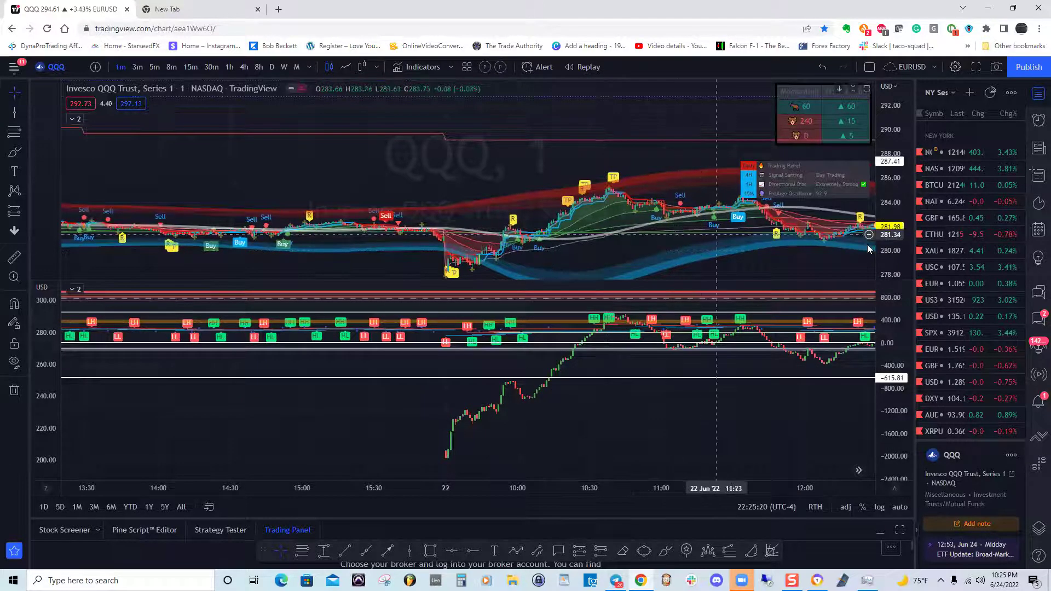
pyautogui.moveTo(896, 250); pyautogui.dragTo(896, 221)
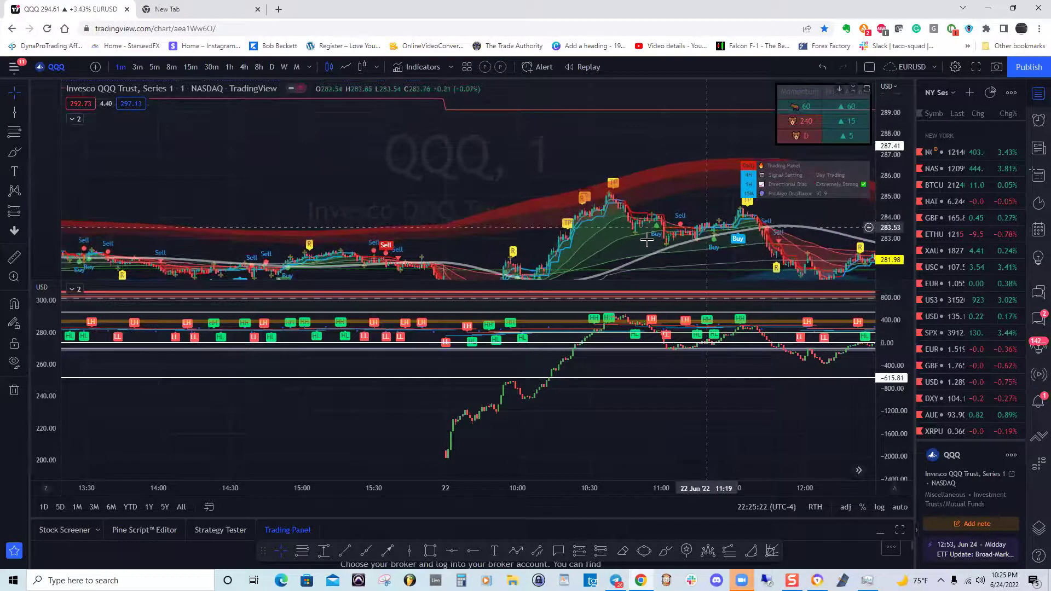
pyautogui.moveTo(638, 166); pyautogui.dragTo(640, 98)
pyautogui.moveTo(893, 231); pyautogui.dragTo(894, 253)
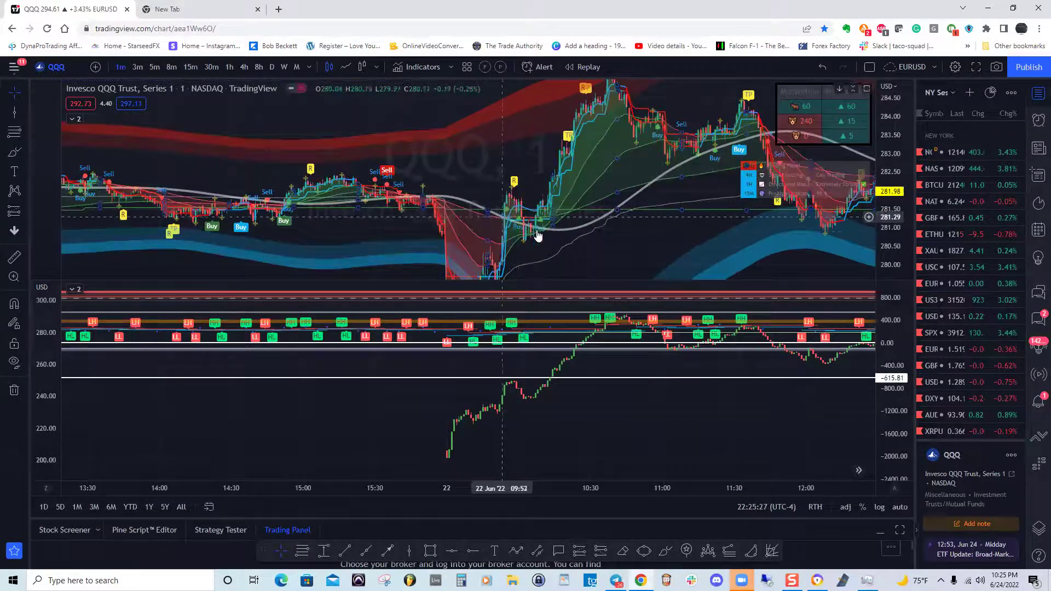
pyautogui.moveTo(537, 235); pyautogui.dragTo(563, 216)
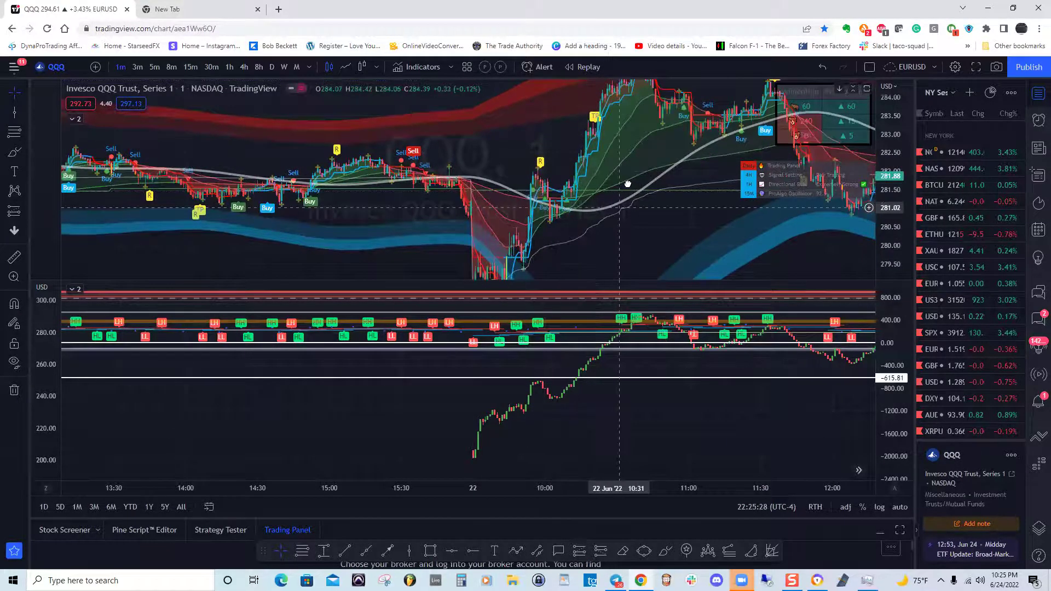
pyautogui.moveTo(628, 184); pyautogui.dragTo(628, 177)
pyautogui.moveTo(612, 212); pyautogui.dragTo(617, 183)
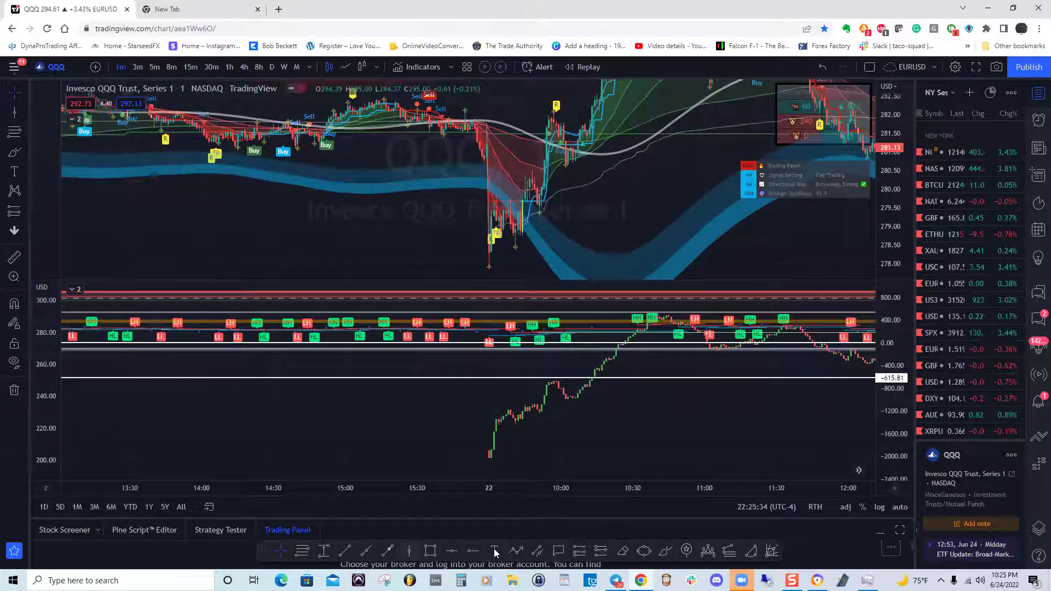
# Step: Add a vertical line on the 22 June 09:30 bar to mark the session open
pyautogui.click(413, 552)
pyautogui.click(489, 447)
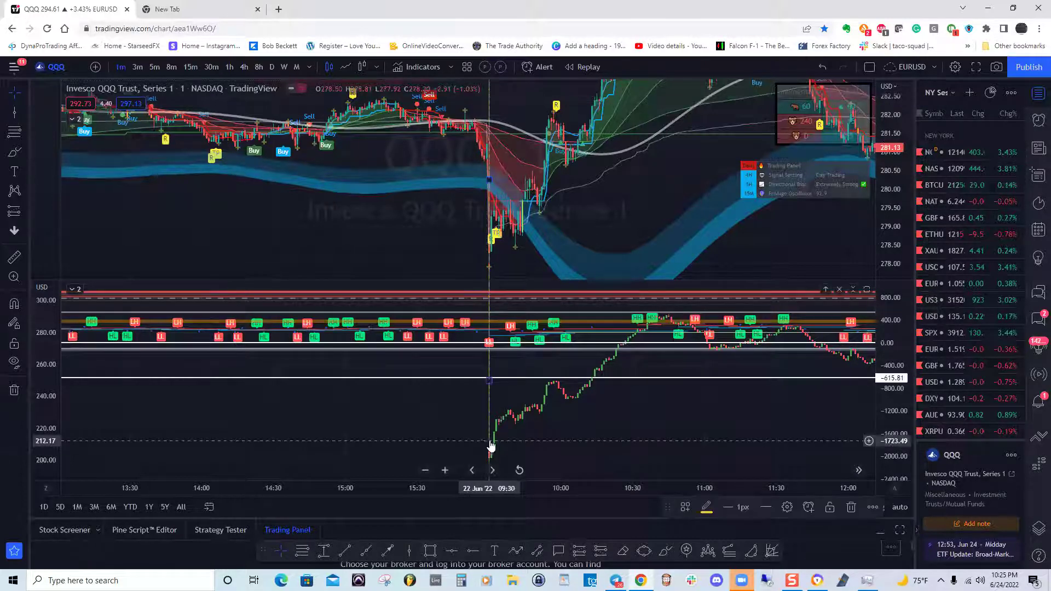
pyautogui.moveTo(462, 429); pyautogui.dragTo(383, 428)
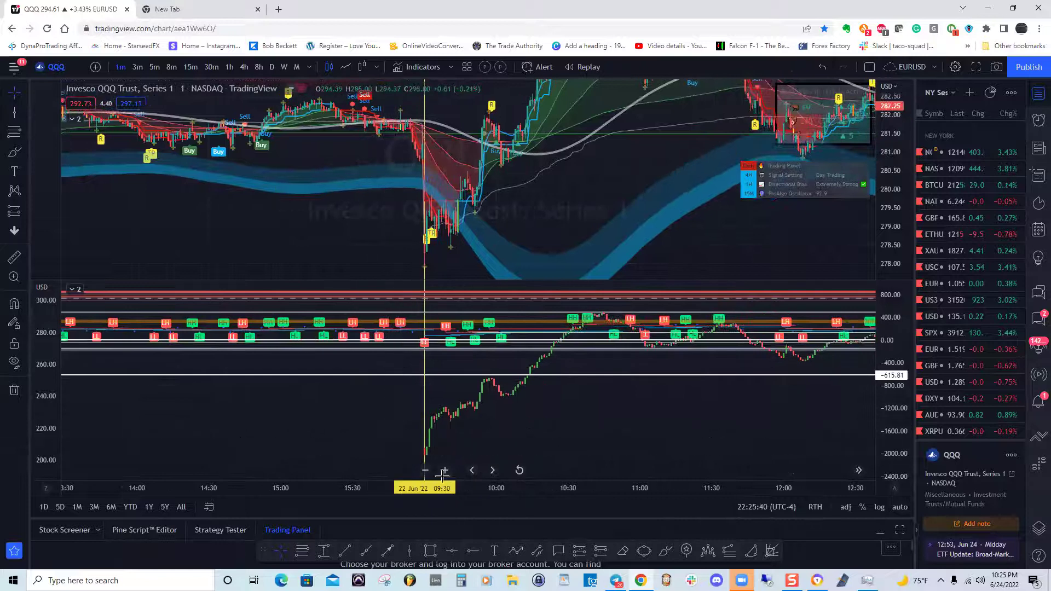
# Step: Add a horizontal line in the lower pane at the 22 June opening low, at −2041.34
pyautogui.click(439, 474)
pyautogui.click(439, 475)
pyautogui.click(439, 474)
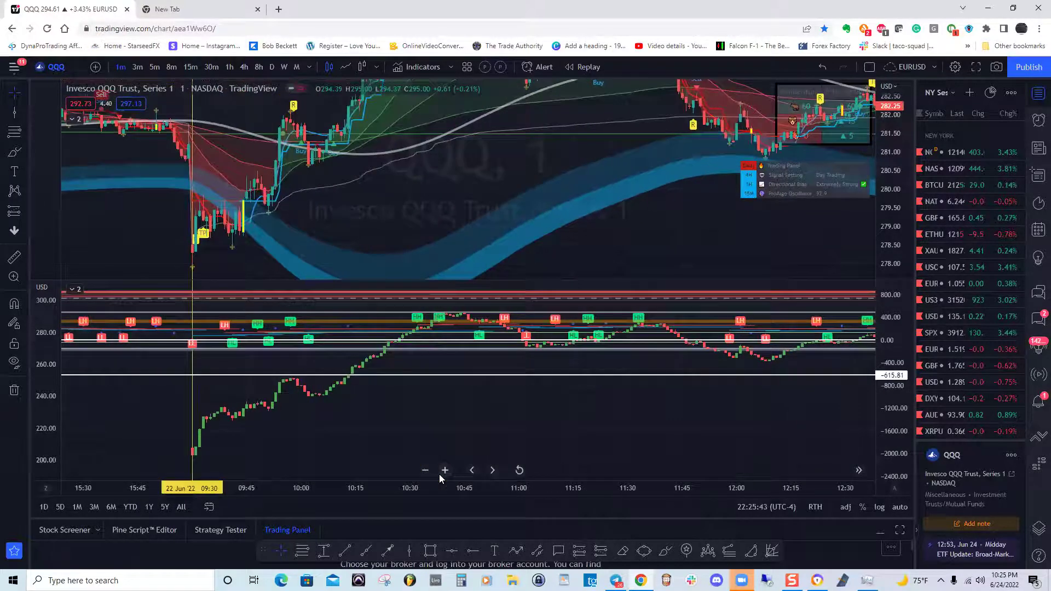
pyautogui.click(439, 474)
pyautogui.moveTo(291, 423); pyautogui.dragTo(592, 442)
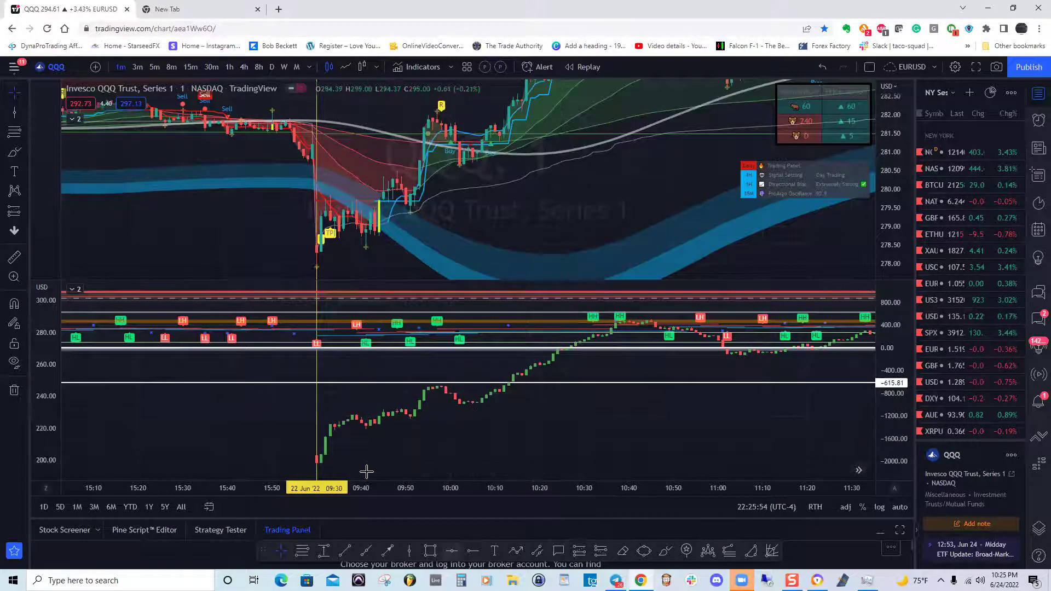
pyautogui.click(453, 551)
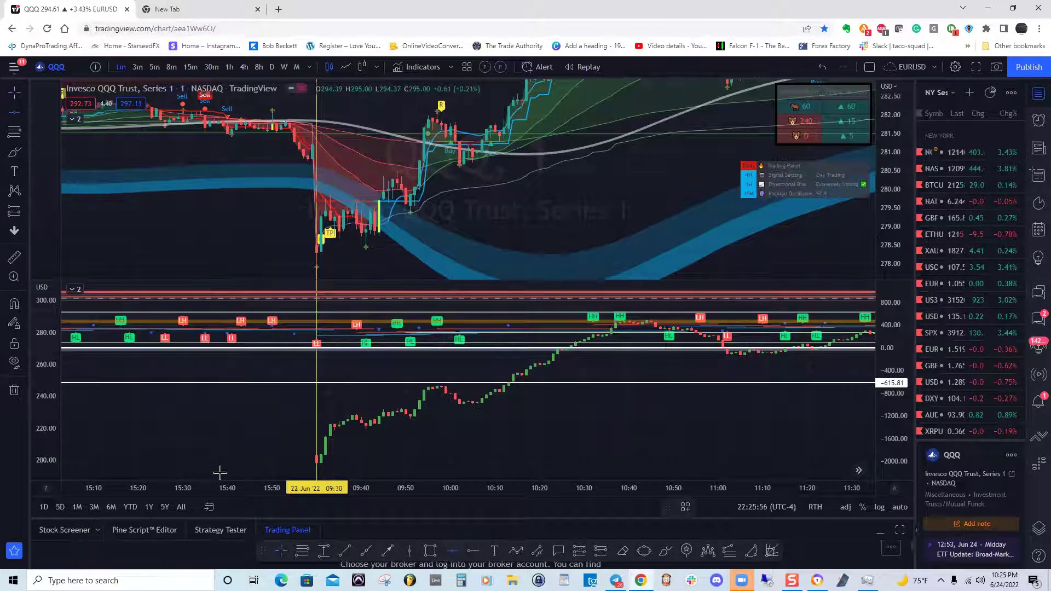
pyautogui.click(223, 464)
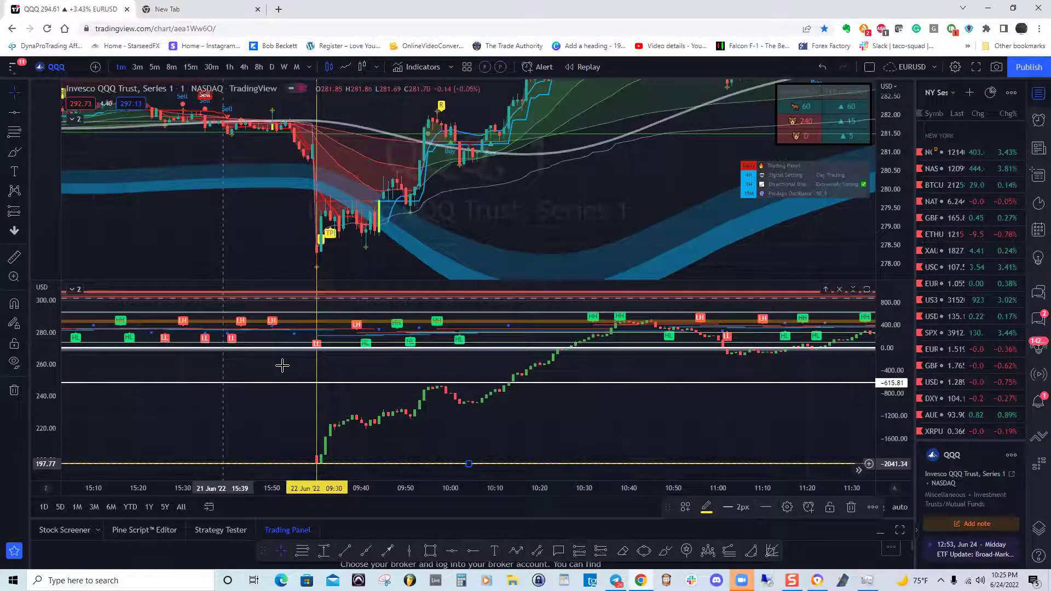
# Step: Delete the white horizontal line at −615.81 from the lower pane
pyautogui.moveTo(370, 269); pyautogui.dragTo(382, 274)
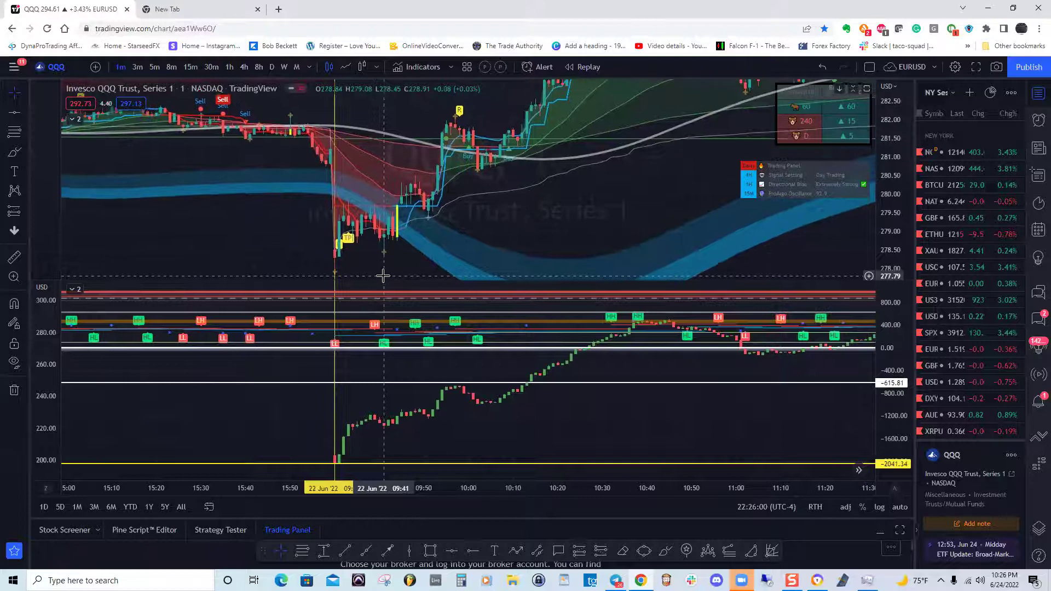
pyautogui.moveTo(895, 153); pyautogui.dragTo(904, 186)
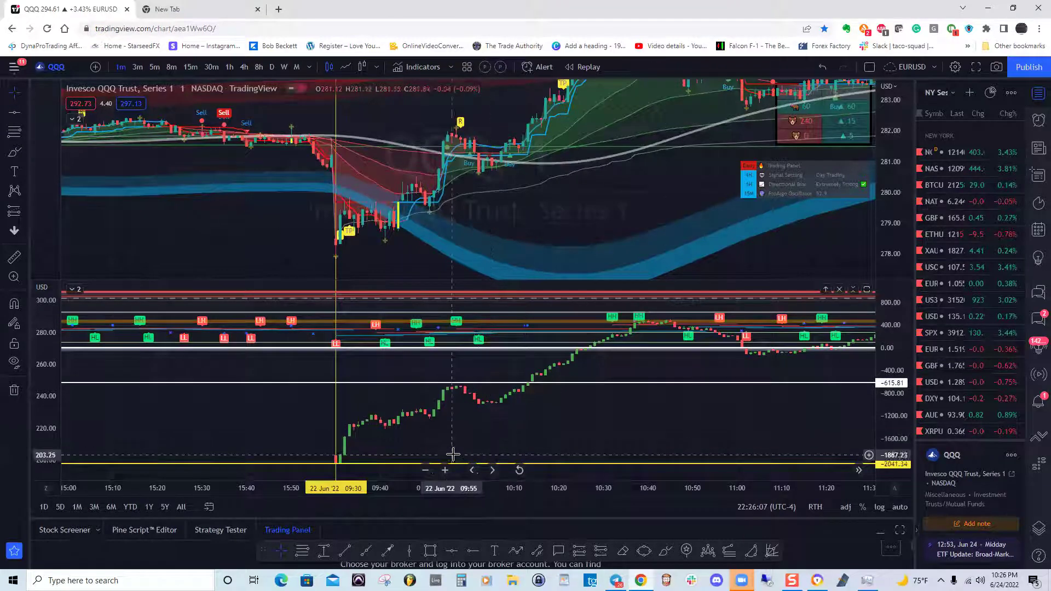
pyautogui.moveTo(409, 448)
pyautogui.mouseDown()
pyautogui.moveTo(425, 437)
pyautogui.moveTo(421, 451)
pyautogui.mouseUp()
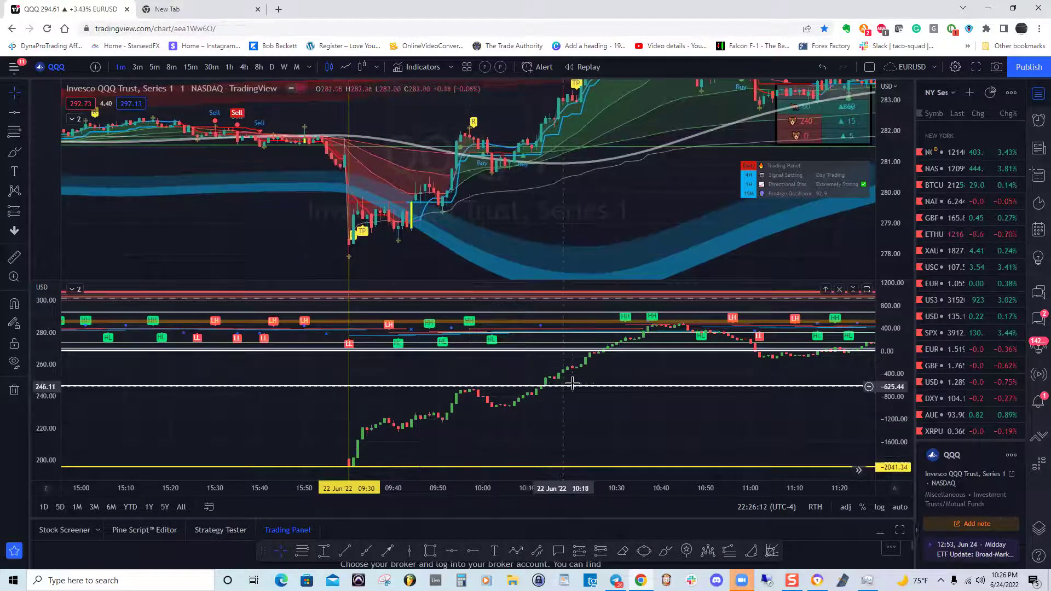
pyautogui.click(577, 387)
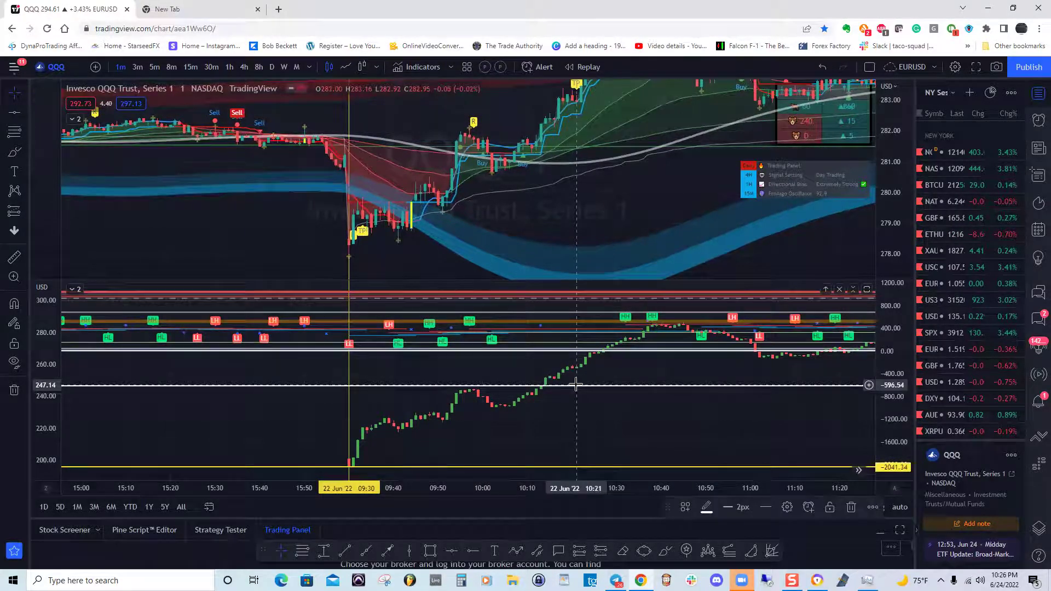
pyautogui.press('Escape')
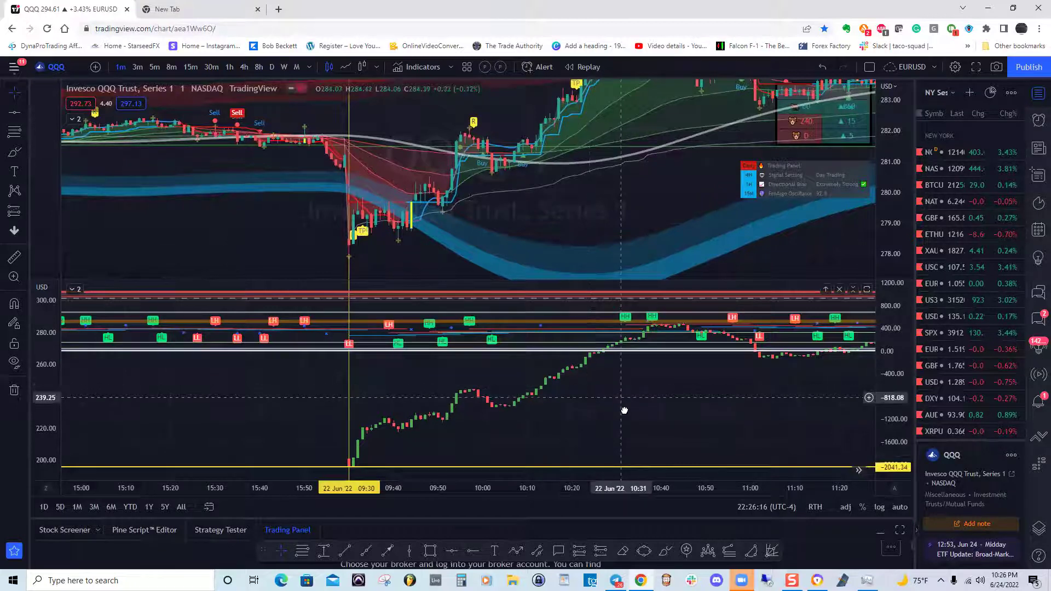
# Step: Undo the removal of the lower pane's indicator and compress its value scale to a range of about ±300
pyautogui.moveTo(625, 410); pyautogui.dragTo(629, 413)
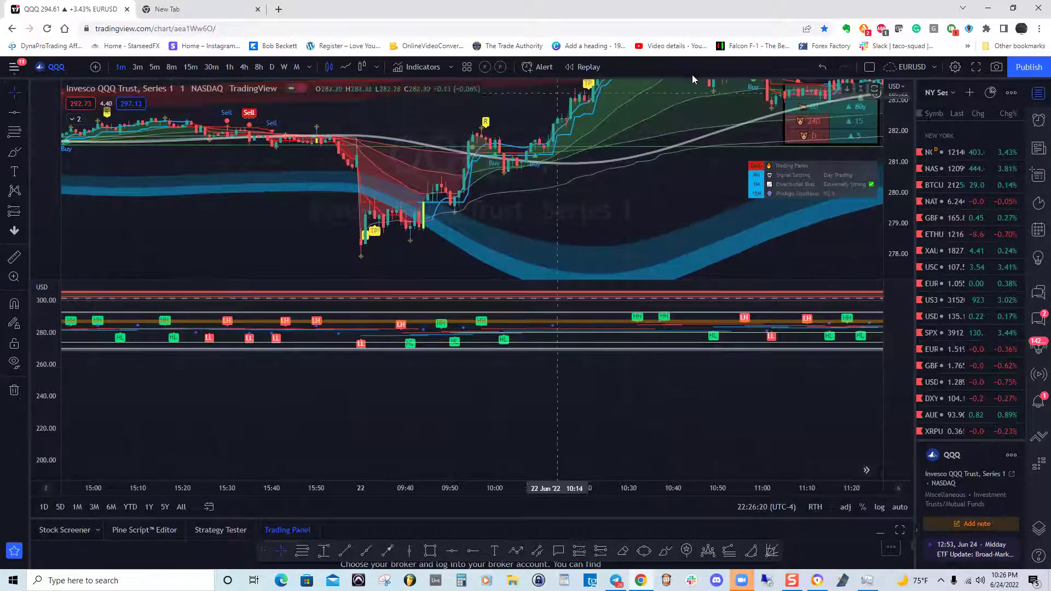
pyautogui.click(824, 66)
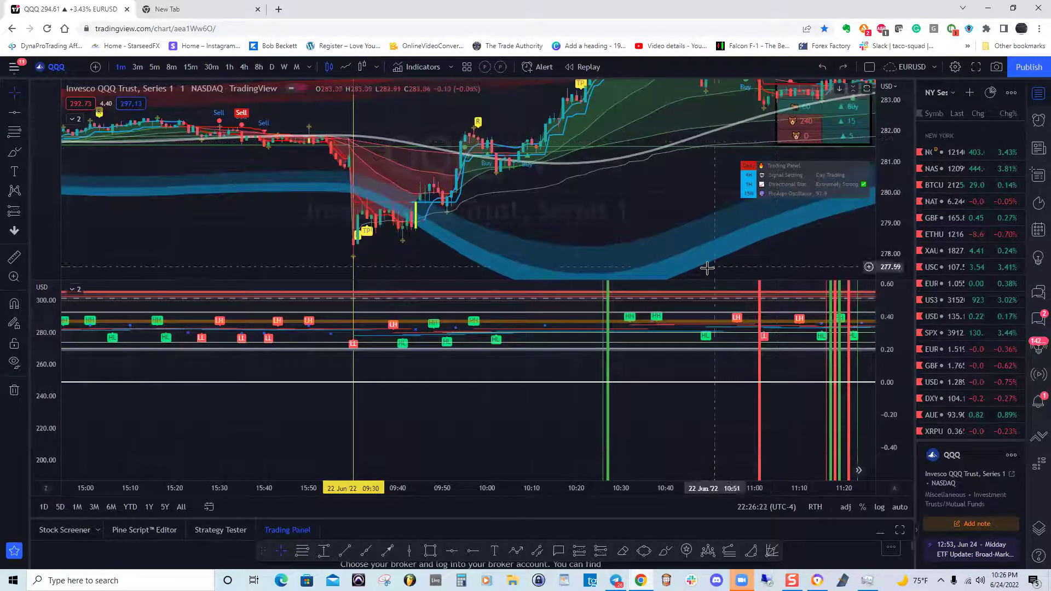
pyautogui.moveTo(690, 424); pyautogui.dragTo(641, 432)
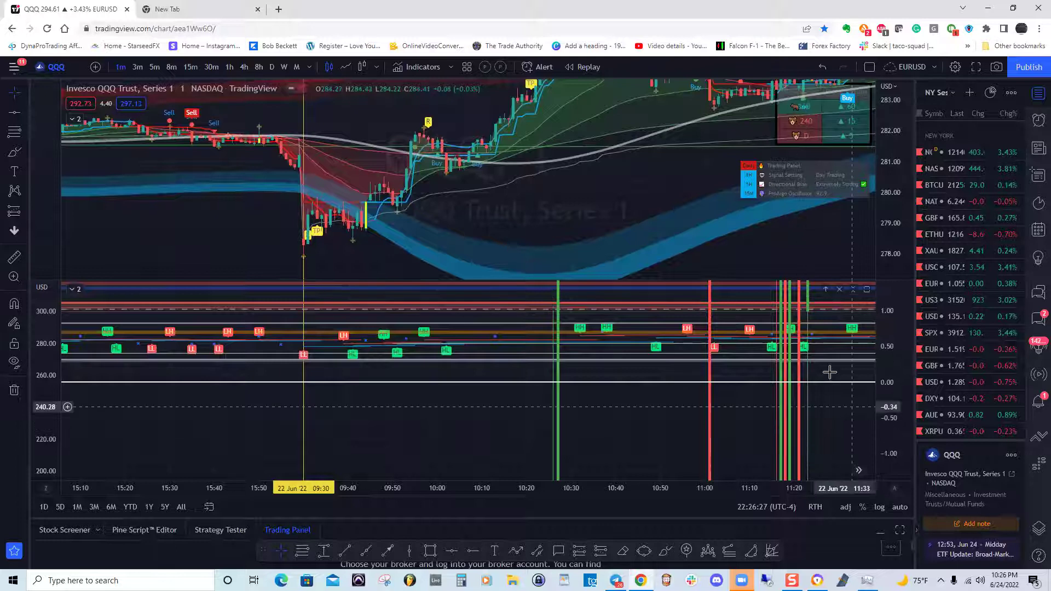
pyautogui.moveTo(902, 351); pyautogui.dragTo(903, 356)
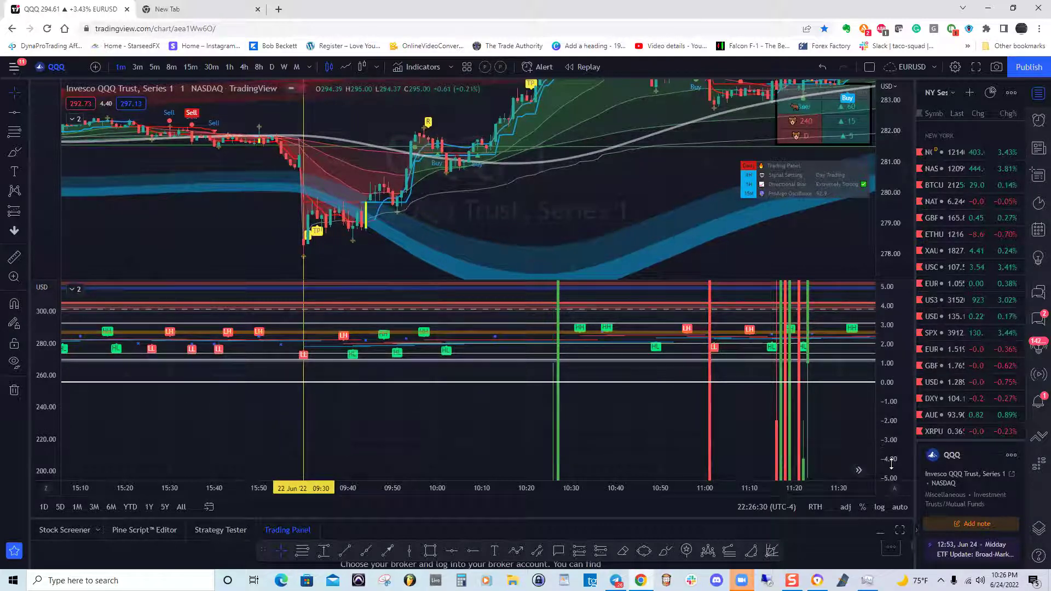
pyautogui.moveTo(906, 376); pyautogui.dragTo(900, 354)
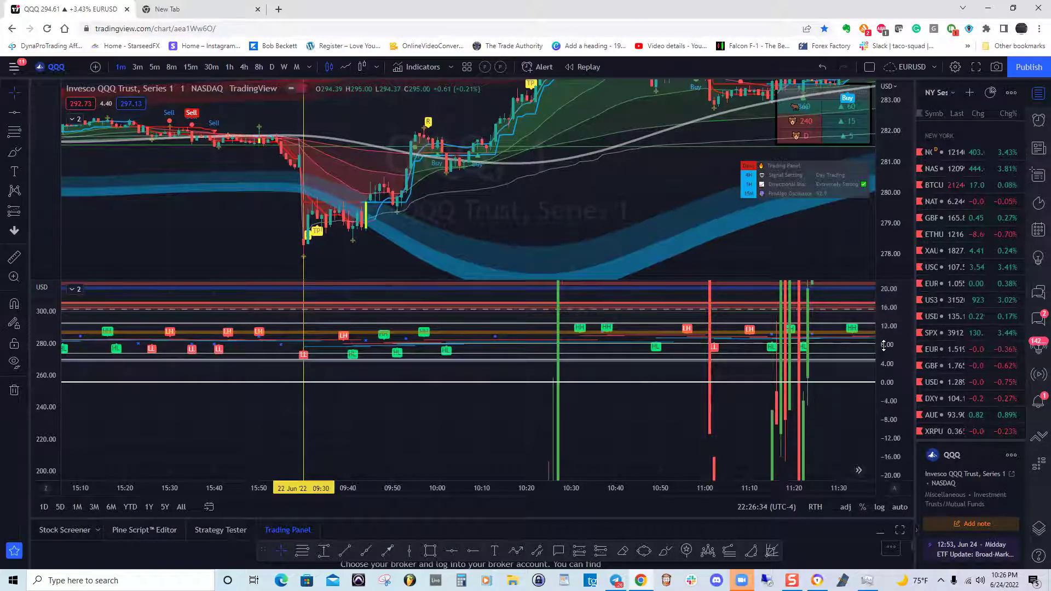
pyautogui.moveTo(887, 395); pyautogui.dragTo(879, 434)
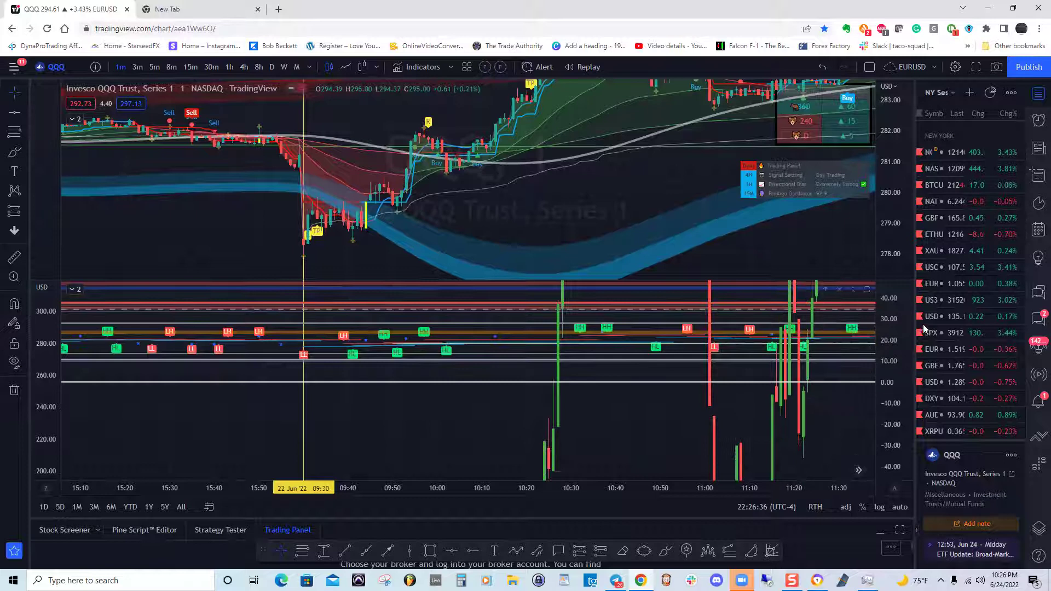
pyautogui.moveTo(888, 377); pyautogui.dragTo(605, 423)
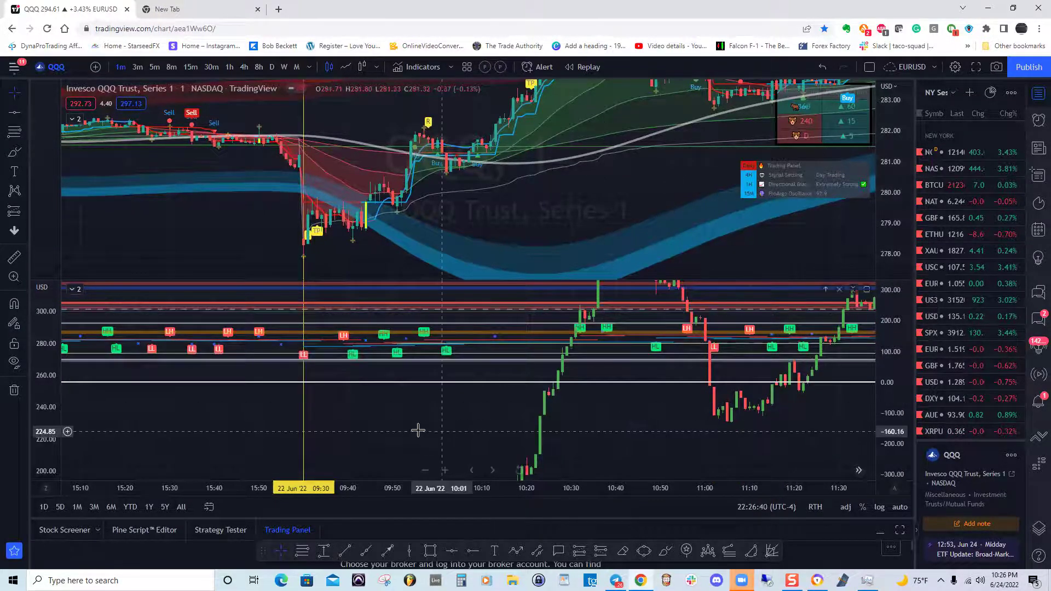
# Step: Enlarge the upper pane and compress the lower pane's scale to compare the 22 June open with the 1800 and −2041.34 lines
pyautogui.moveTo(438, 403); pyautogui.dragTo(640, 329)
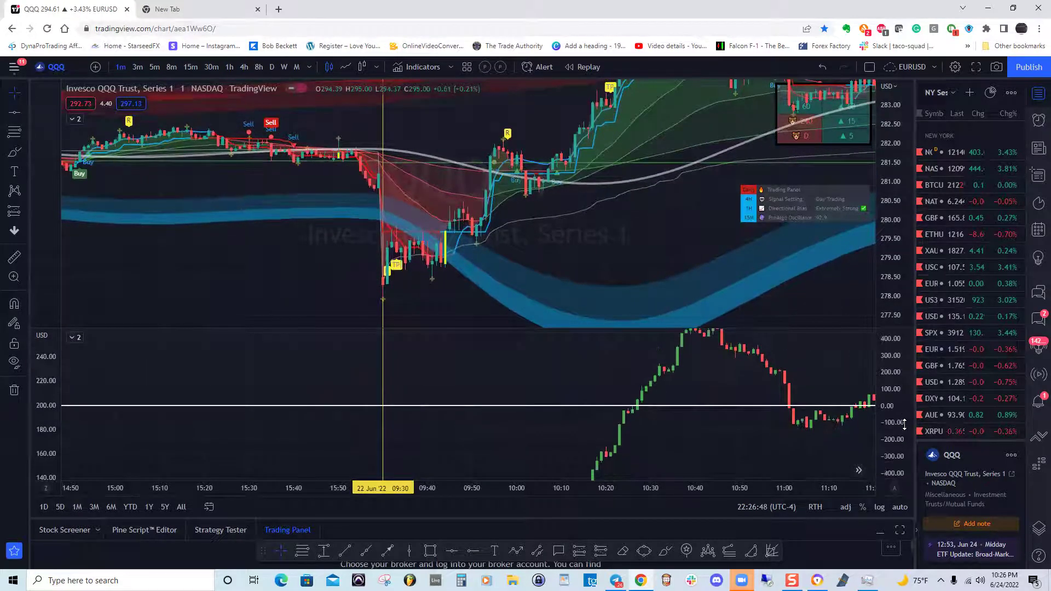
pyautogui.moveTo(704, 434)
pyautogui.mouseDown()
pyautogui.moveTo(728, 419)
pyautogui.moveTo(695, 435)
pyautogui.mouseUp()
pyautogui.moveTo(889, 365); pyautogui.dragTo(889, 396)
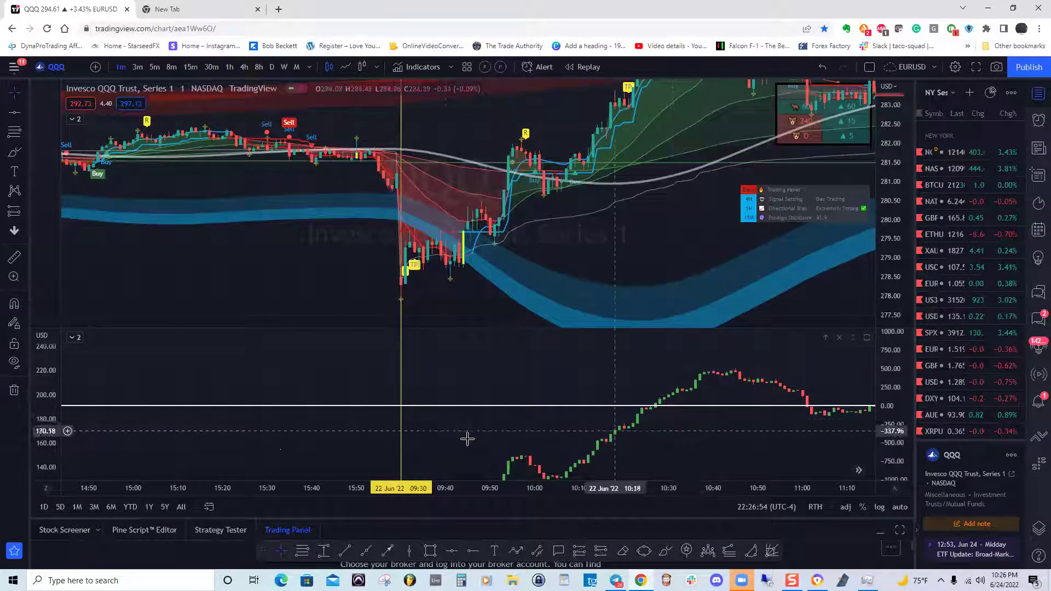
pyautogui.hscroll(-3, 302, 425)
pyautogui.hscroll(-2, 455, 346)
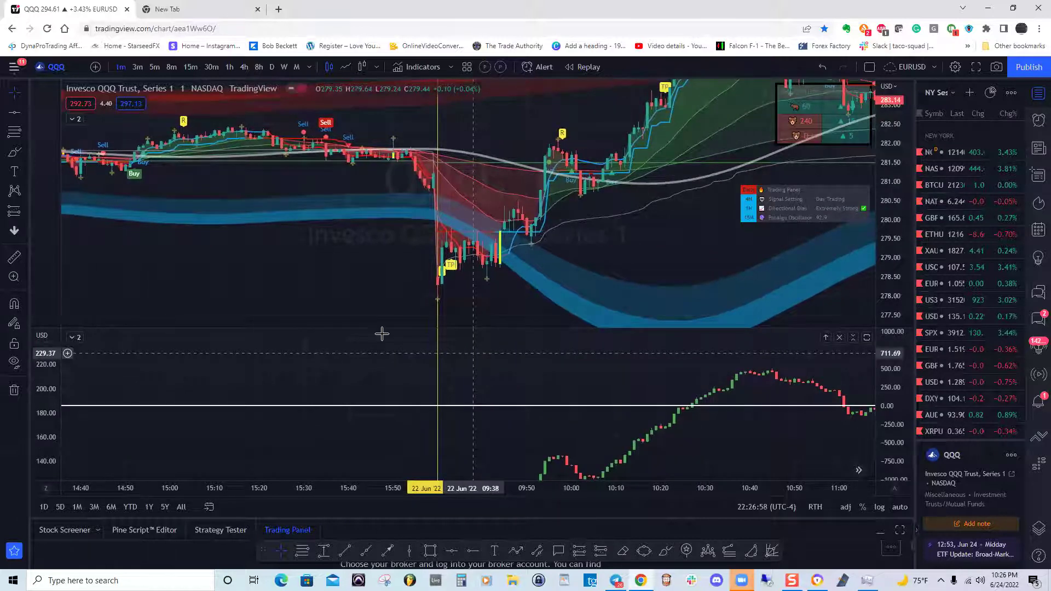
pyautogui.moveTo(573, 262); pyautogui.dragTo(527, 258)
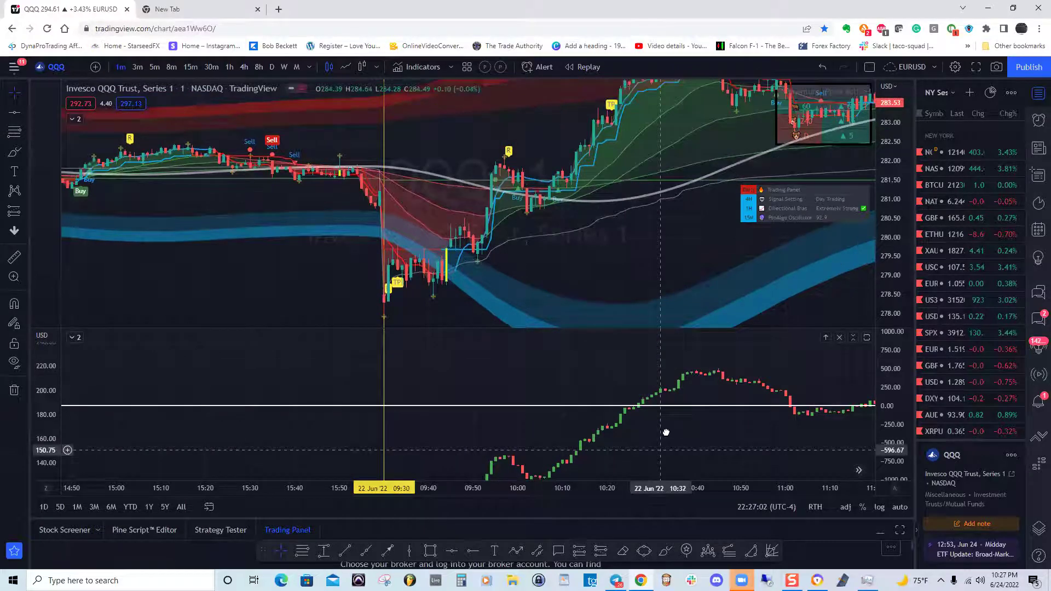
pyautogui.moveTo(666, 433); pyautogui.dragTo(679, 423)
pyautogui.moveTo(901, 409); pyautogui.dragTo(902, 460)
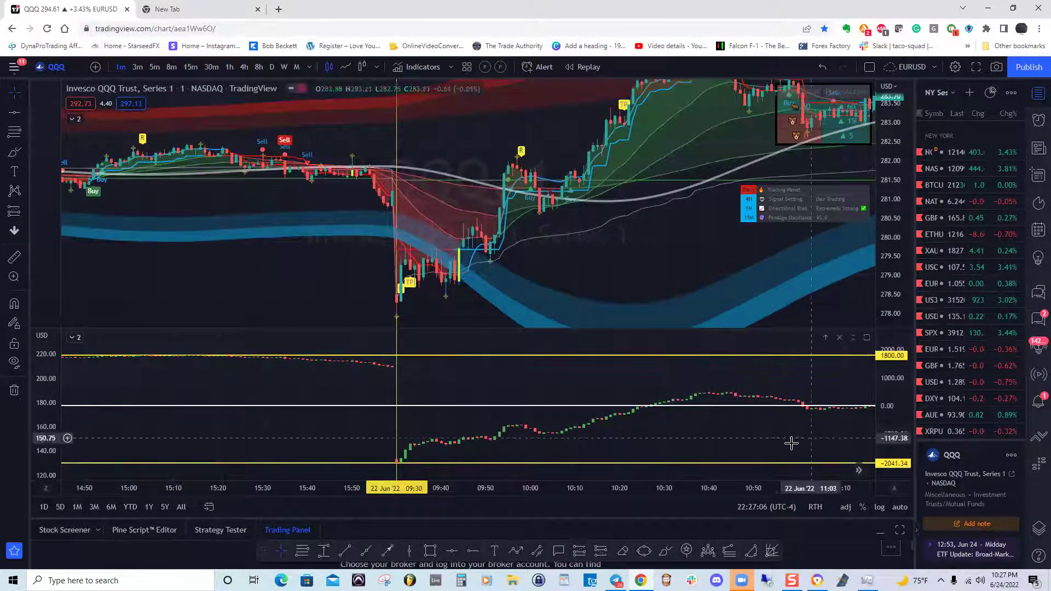
pyautogui.moveTo(792, 443); pyautogui.dragTo(805, 425)
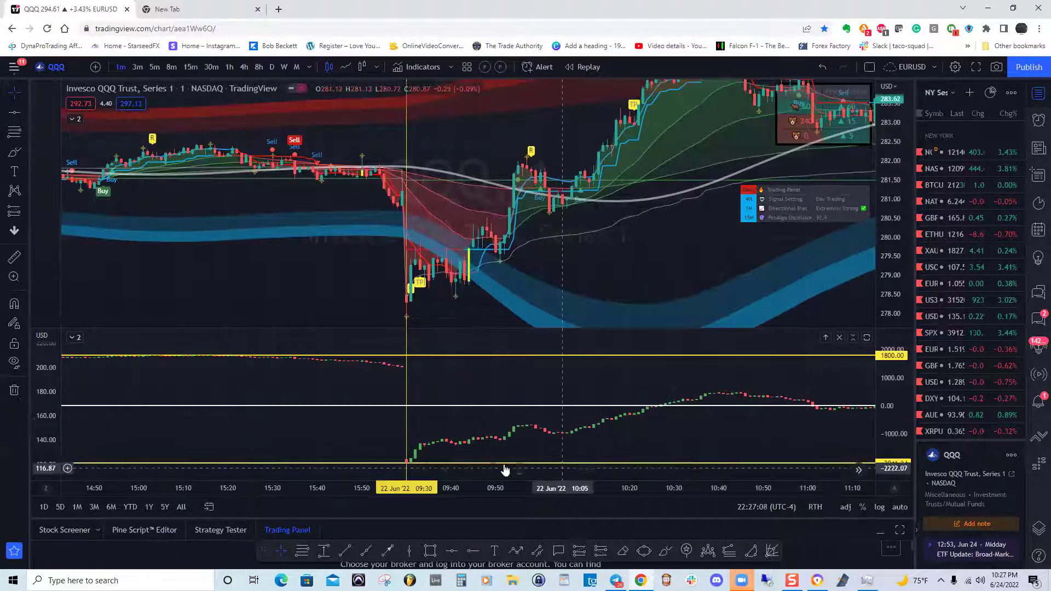
pyautogui.moveTo(899, 390); pyautogui.dragTo(902, 406)
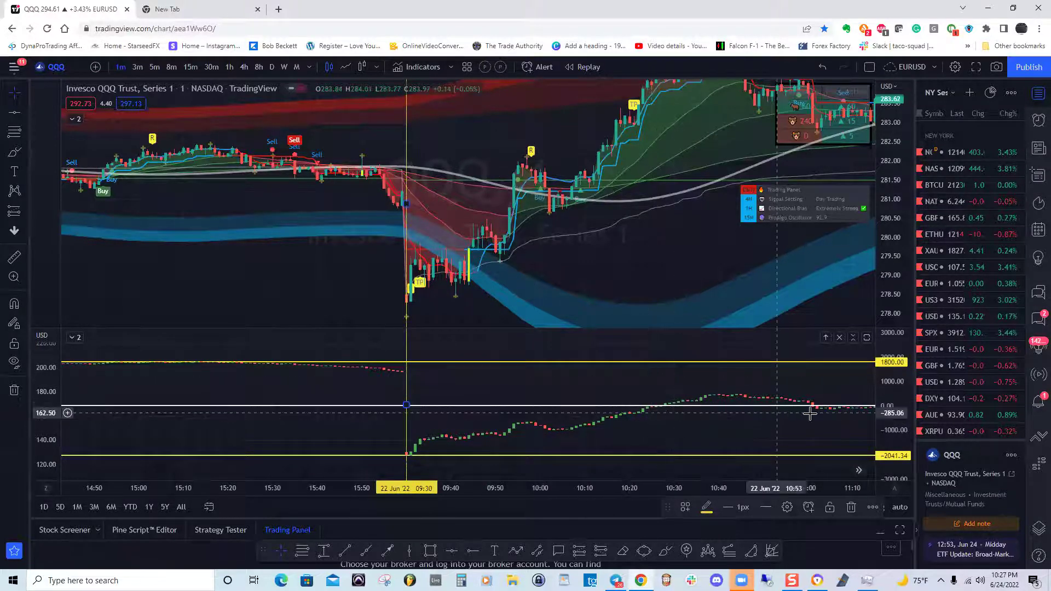
# Step: Compress the upper pane's price scale and compare the rally after the 22 June open with the lower pane's climb from −2041.34
pyautogui.moveTo(645, 232); pyautogui.dragTo(613, 249)
pyautogui.moveTo(894, 161); pyautogui.dragTo(596, 278)
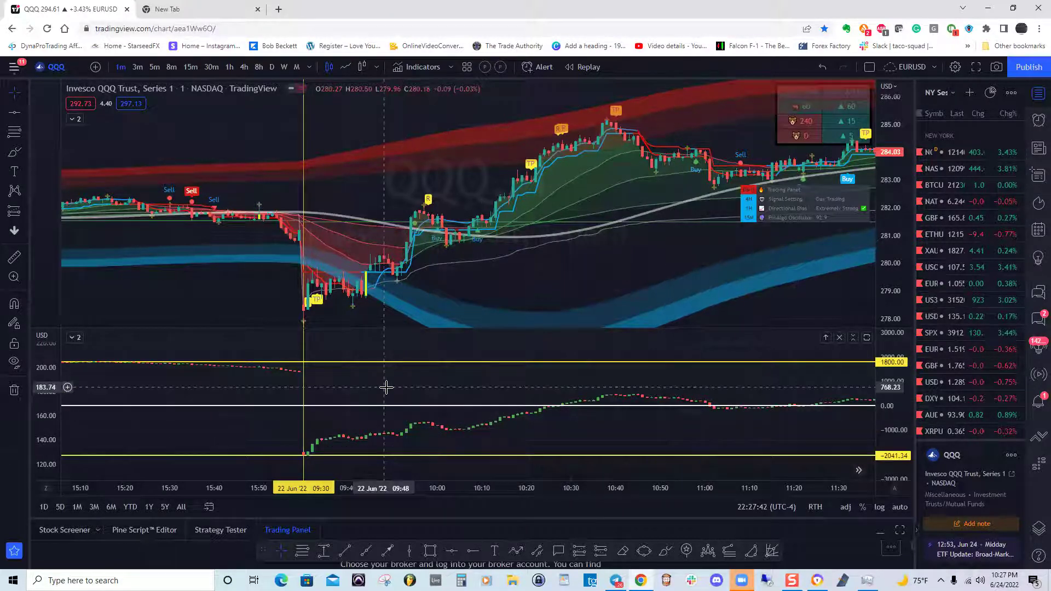
pyautogui.moveTo(387, 383); pyautogui.dragTo(397, 389)
pyautogui.moveTo(364, 352); pyautogui.dragTo(382, 375)
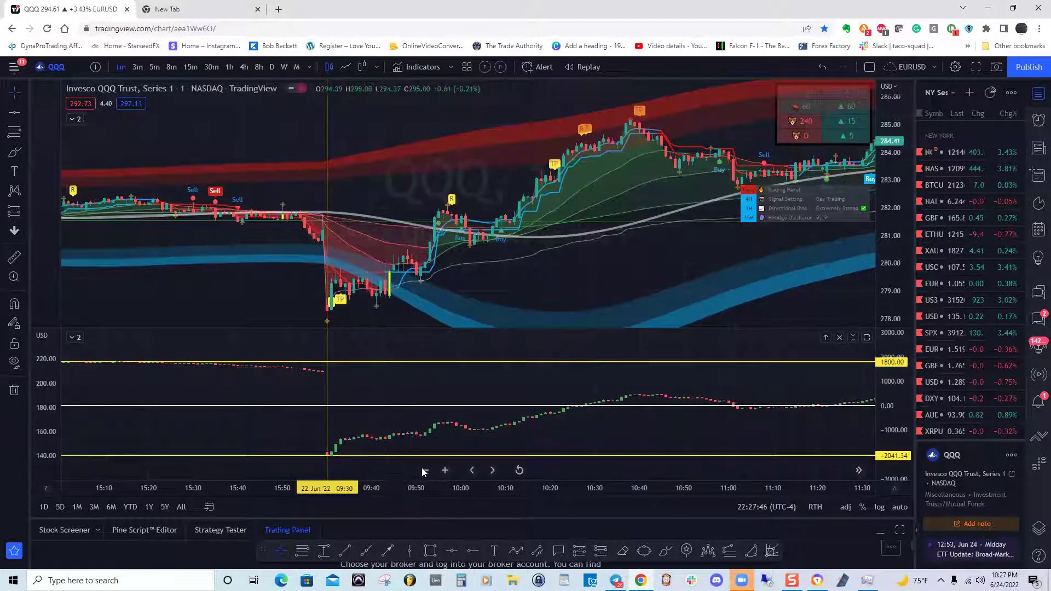
# Step: Add a yellow horizontal line in the lower pane between the zero and −2041.34 lines and set its price to 1000
pyautogui.click(425, 470)
pyautogui.moveTo(475, 419); pyautogui.dragTo(547, 395)
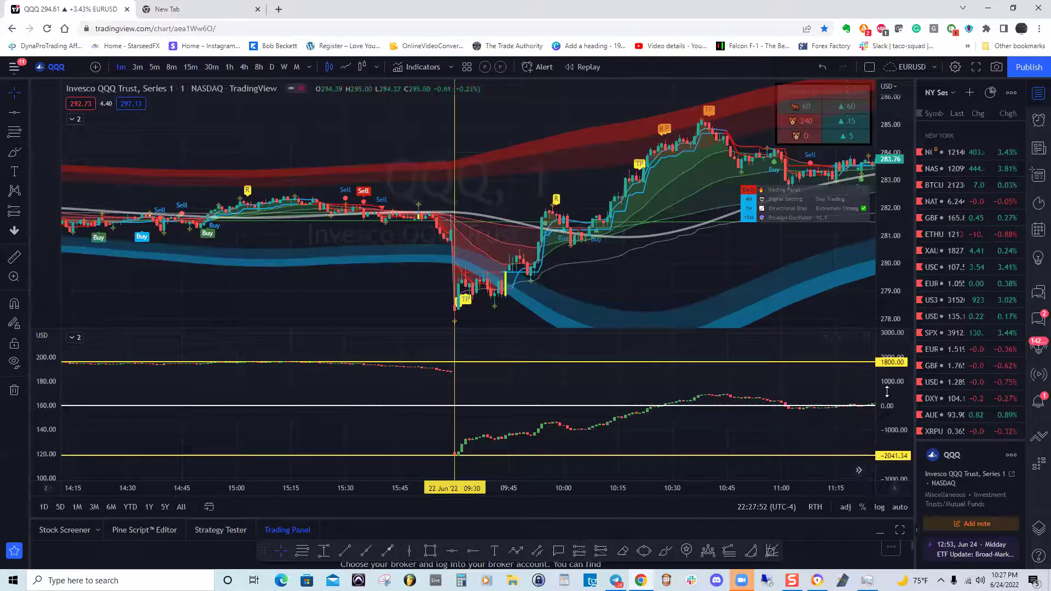
pyautogui.moveTo(888, 395); pyautogui.dragTo(888, 398)
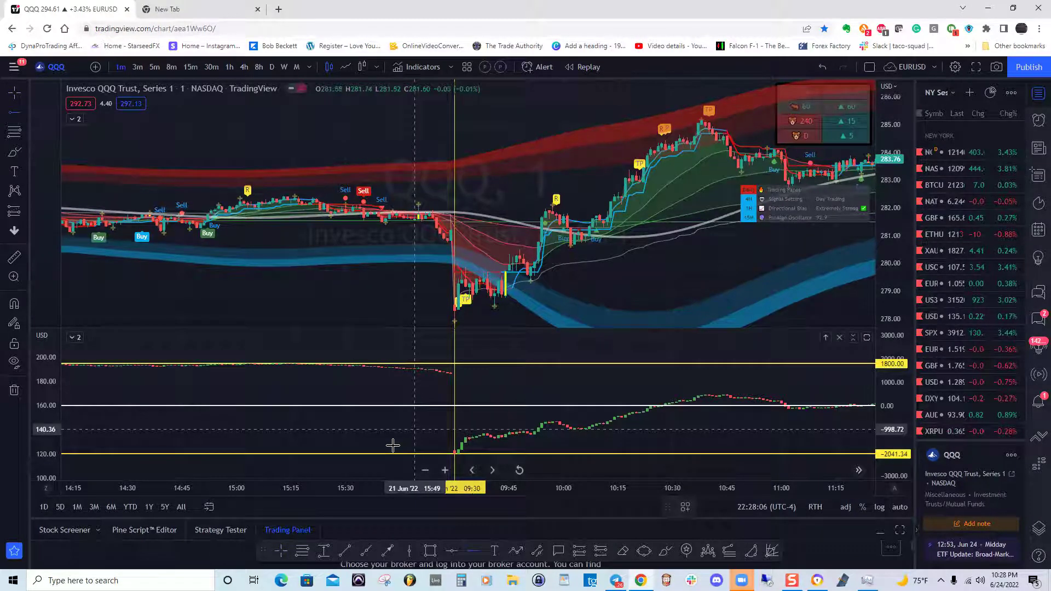
pyautogui.click(324, 424)
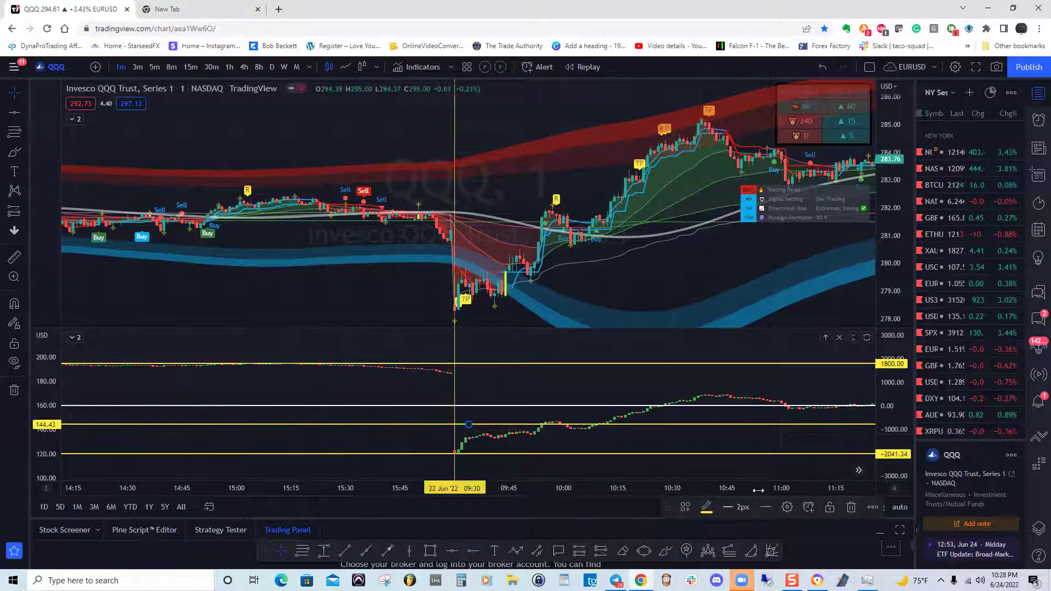
pyautogui.doubleClick(618, 425)
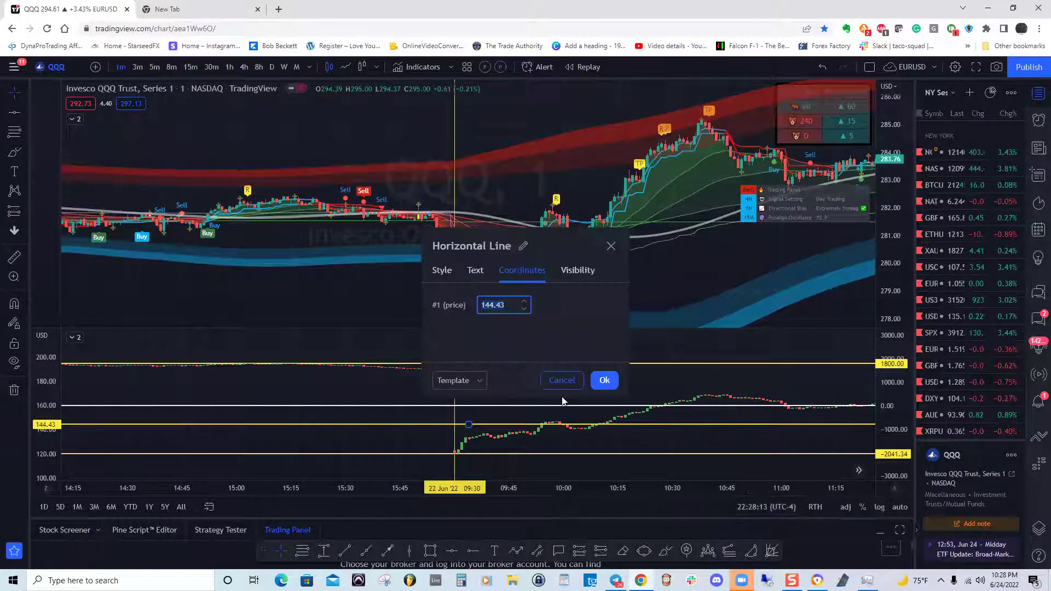
pyautogui.write('1000')
pyautogui.click(605, 380)
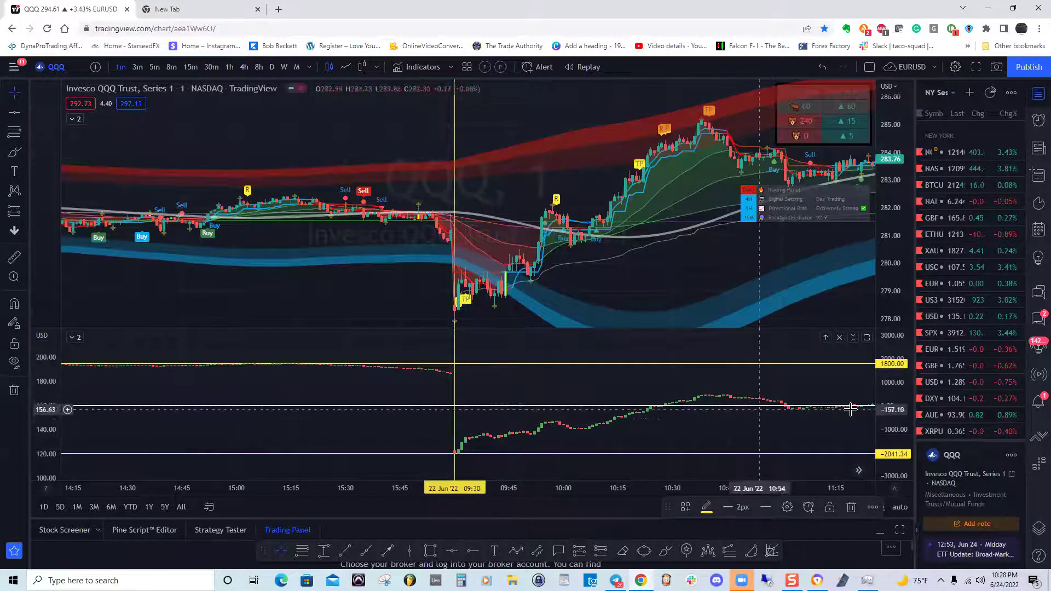
# Step: Compress the lower pane's value scale and examine the climb from the −2041.34 line to zero after the 22 June open
pyautogui.moveTo(902, 396); pyautogui.dragTo(903, 403)
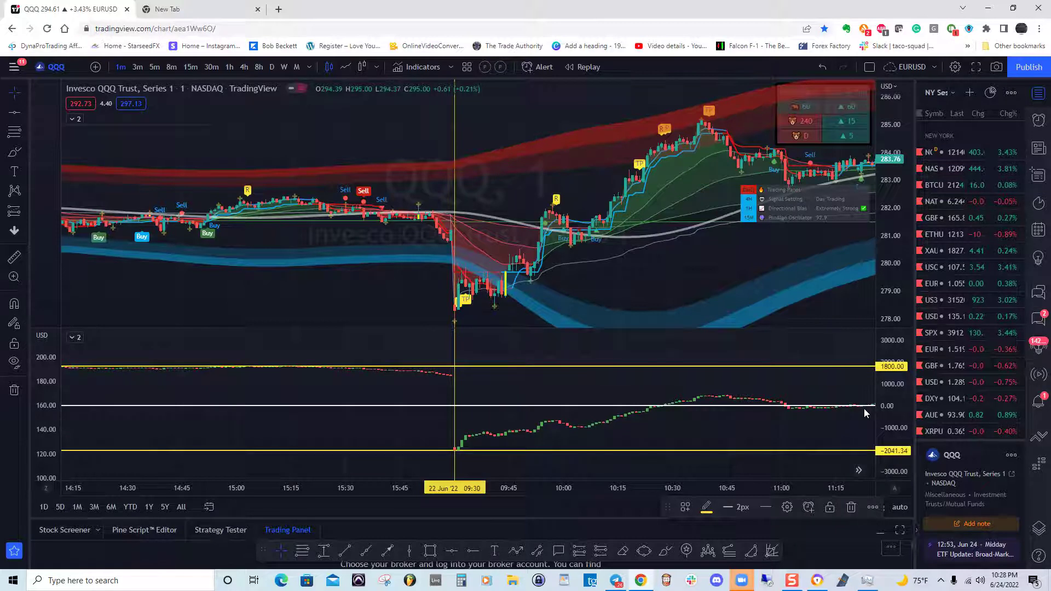
pyautogui.moveTo(860, 406); pyautogui.dragTo(863, 405)
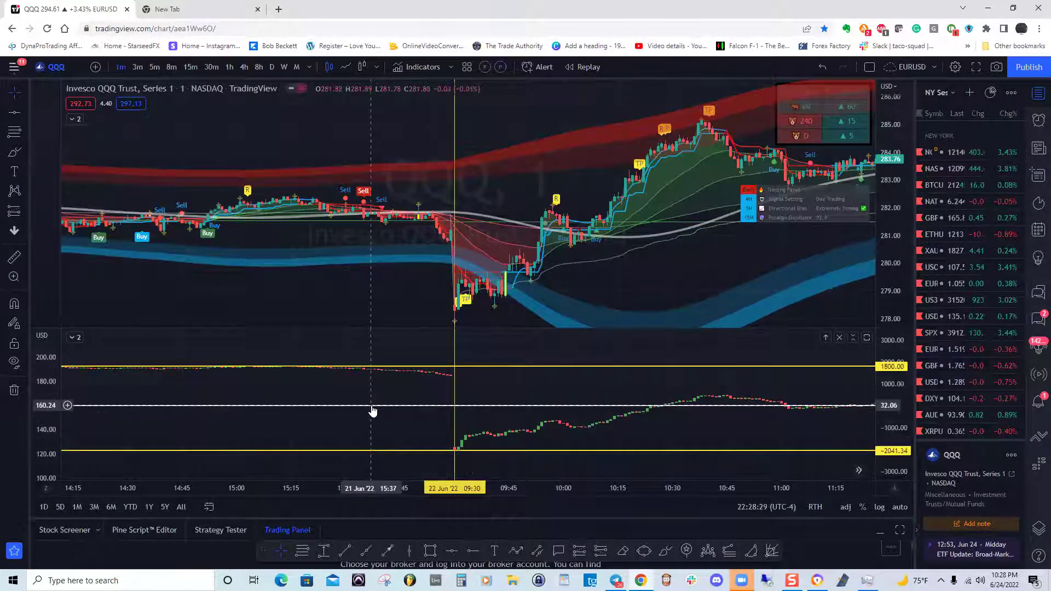
pyautogui.moveTo(371, 403); pyautogui.dragTo(372, 407)
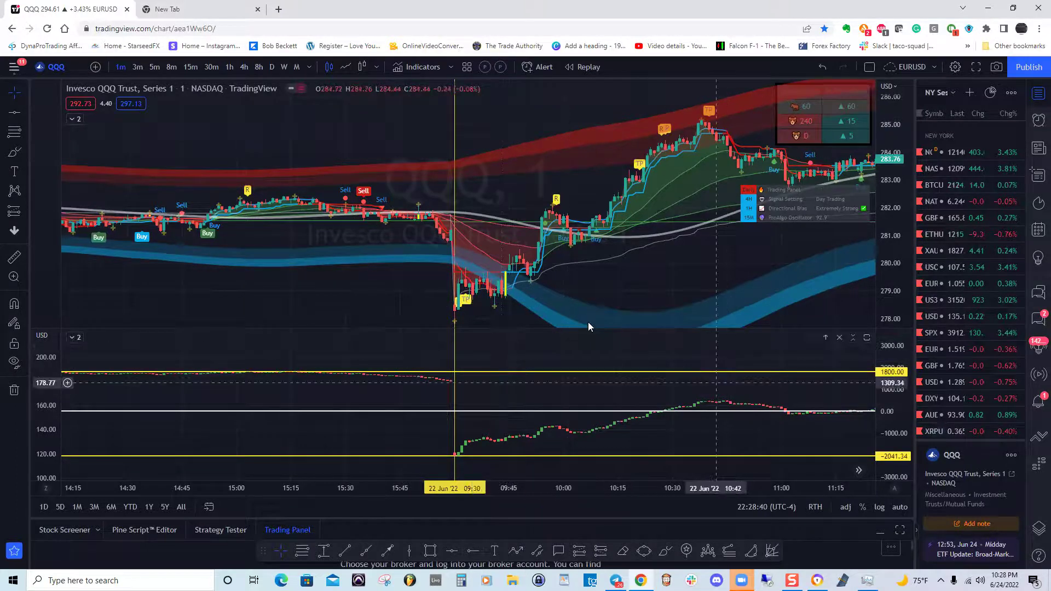
pyautogui.moveTo(655, 313); pyautogui.dragTo(593, 307)
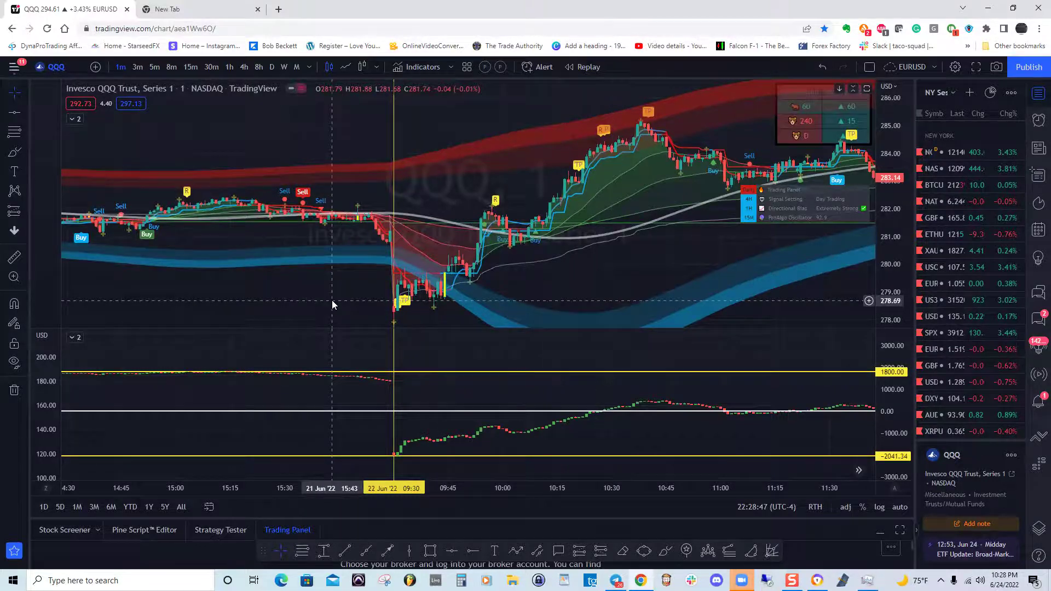
# Step: Switch the chart to SPY (SPDR S&P 500 ETF Trust, NYSE Arca) and compress the price scale around the 24 June session open
pyautogui.write('SPY')
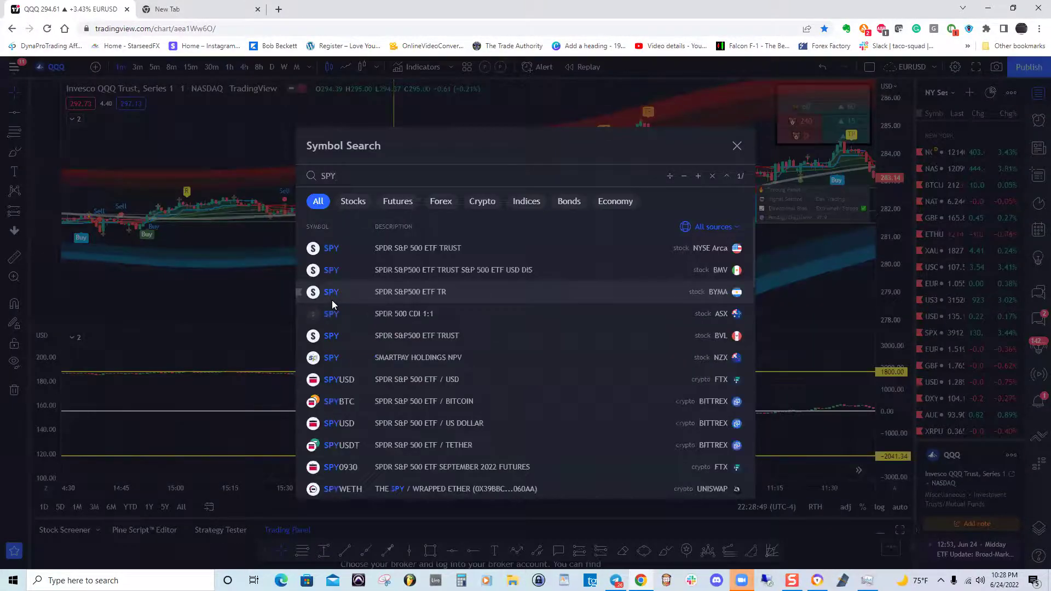
pyautogui.press('Return')
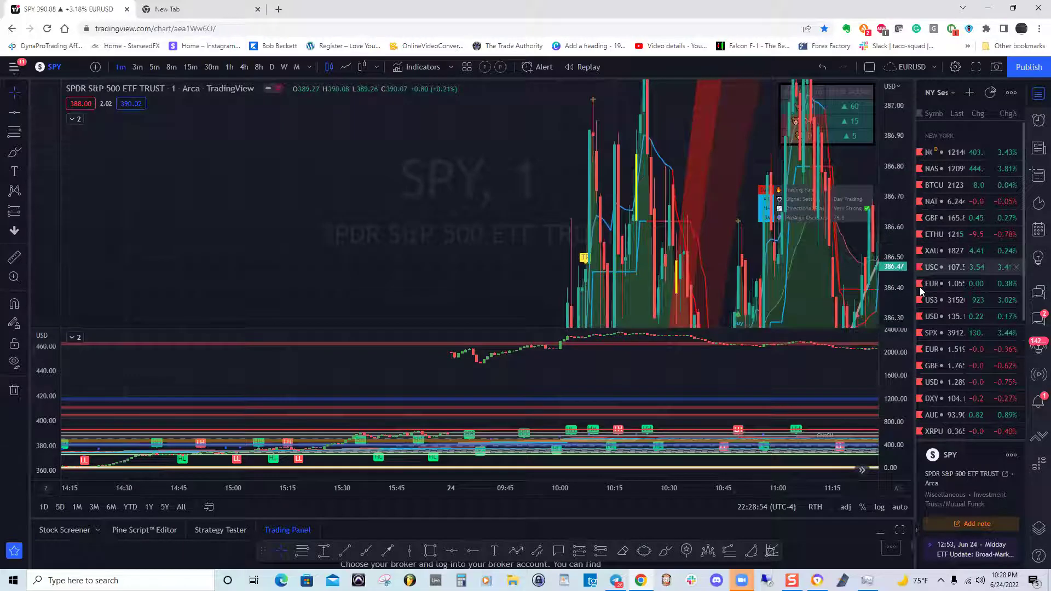
pyautogui.moveTo(683, 383); pyautogui.dragTo(582, 371)
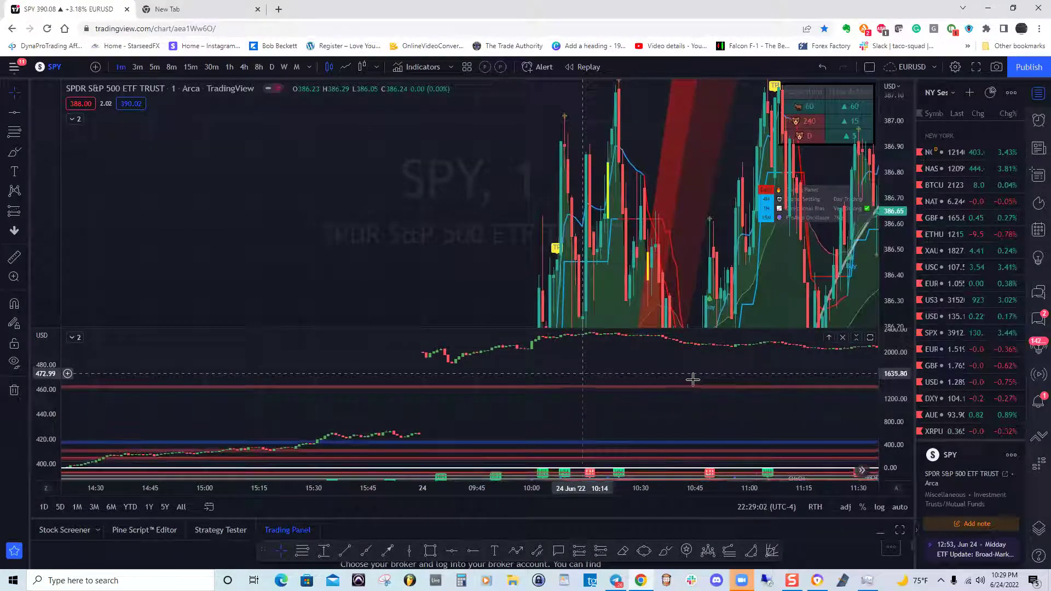
pyautogui.hscroll(5, 697, 244)
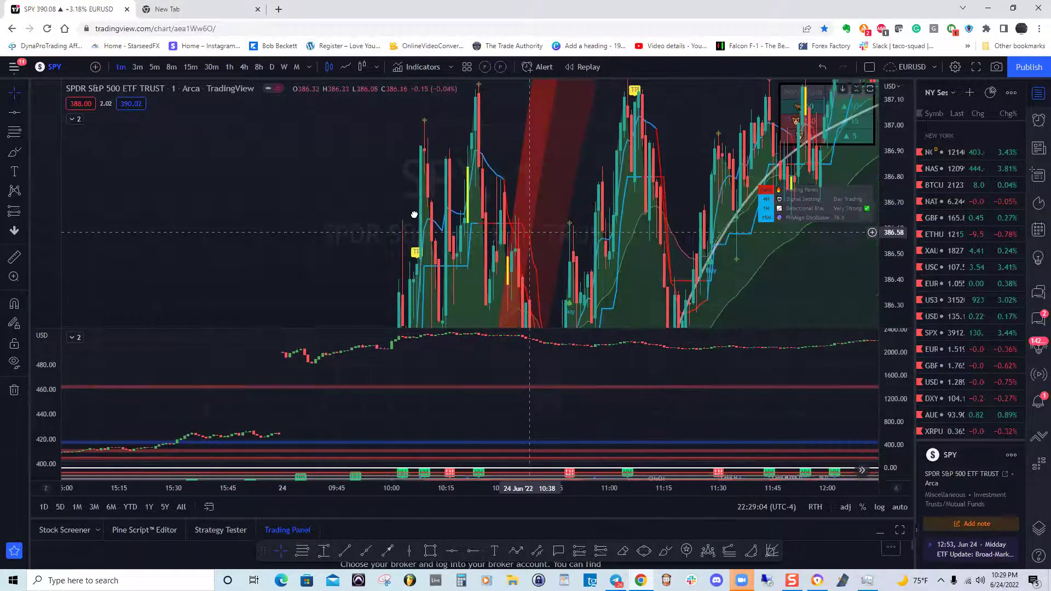
pyautogui.moveTo(901, 144); pyautogui.dragTo(896, 257)
pyautogui.moveTo(597, 222); pyautogui.dragTo(625, 191)
pyautogui.moveTo(904, 165); pyautogui.dragTo(904, 200)
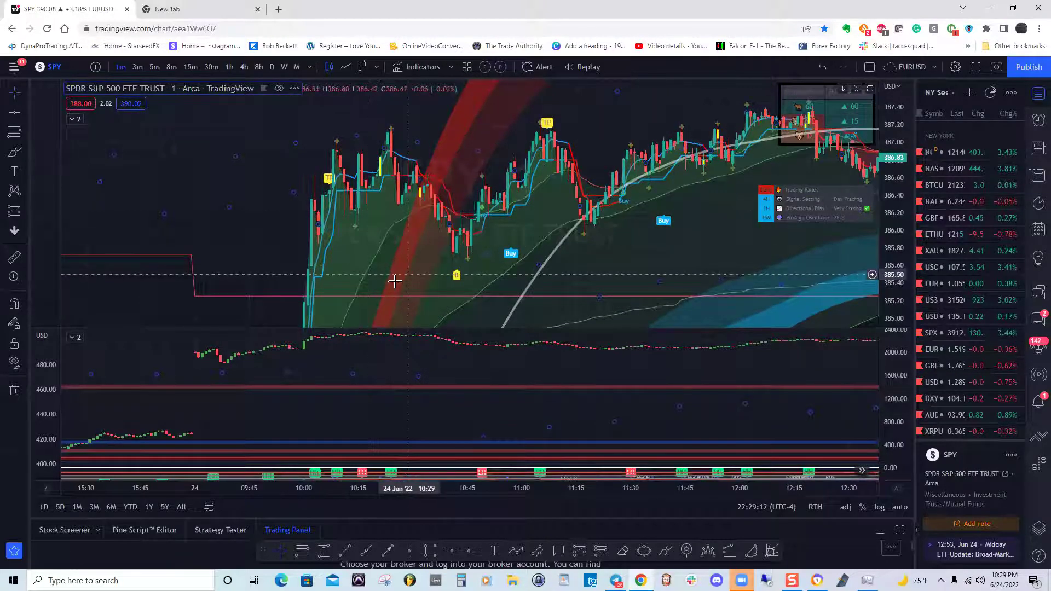
pyautogui.moveTo(408, 267); pyautogui.dragTo(457, 217)
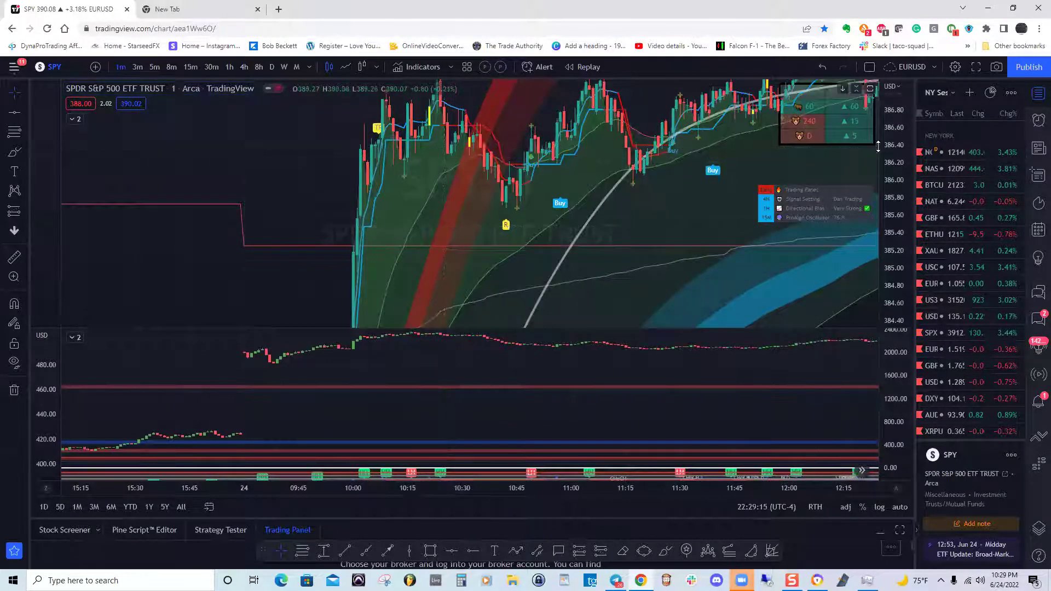
pyautogui.moveTo(891, 164); pyautogui.dragTo(892, 219)
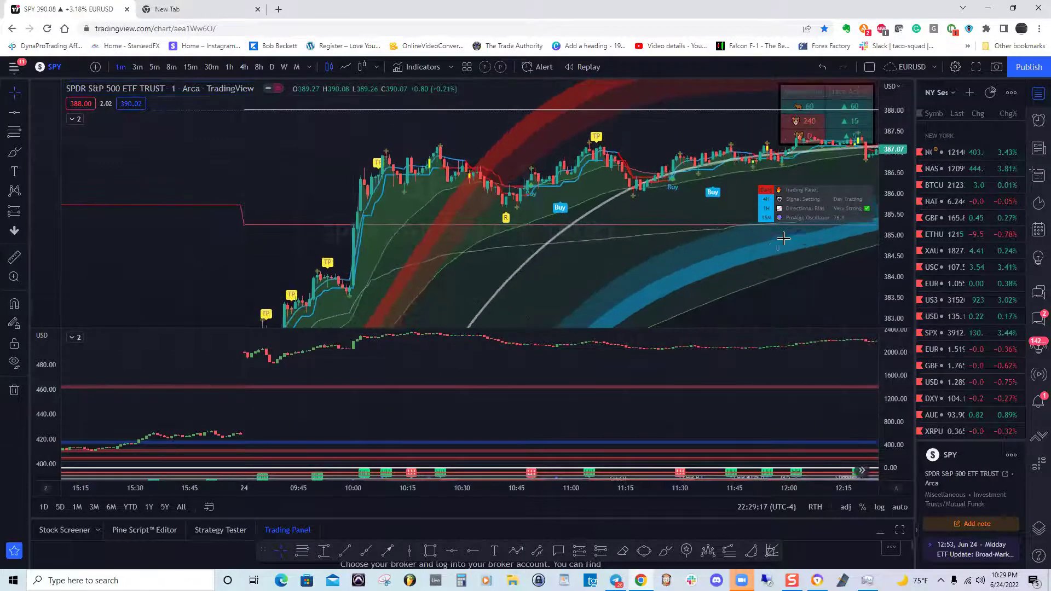
pyautogui.moveTo(533, 274); pyautogui.dragTo(556, 254)
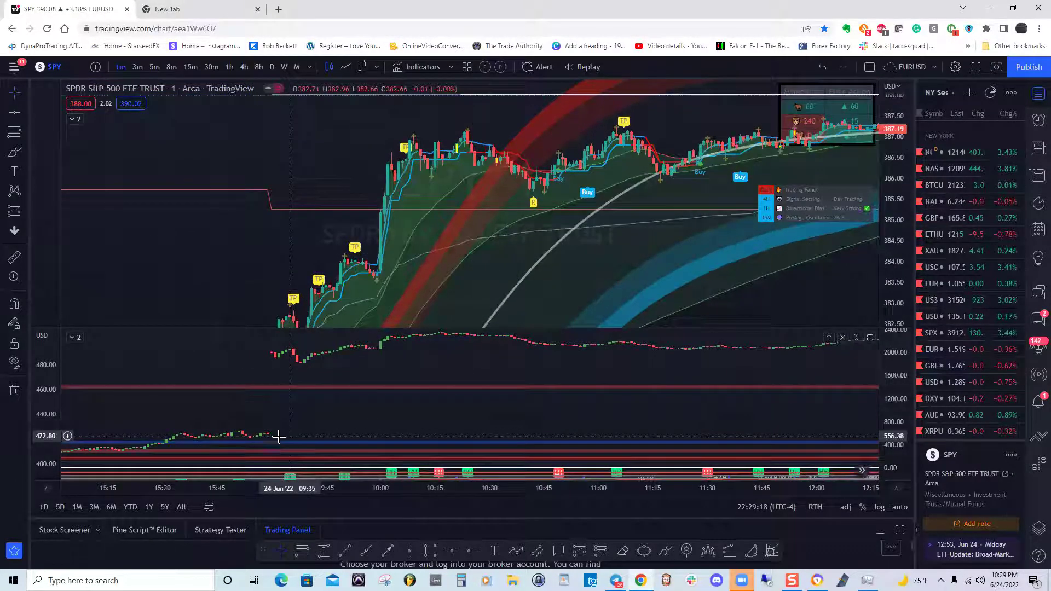
# Step: Mark the 24 June 09:30 session open on the SPY chart with a yellow vertical line
pyautogui.hotkey('alt', 'v')
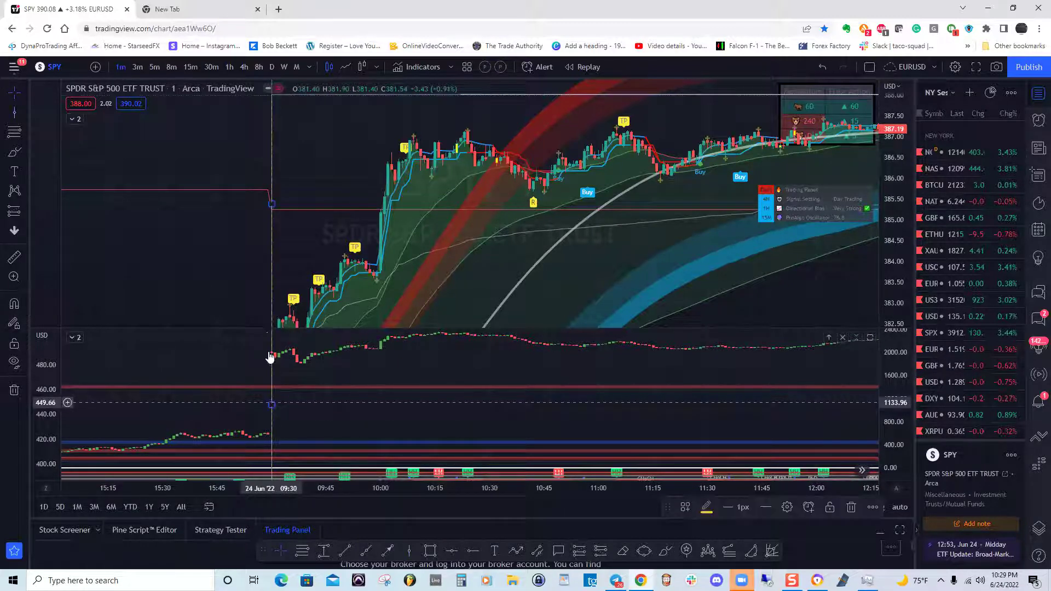
pyautogui.click(271, 317)
pyautogui.moveTo(477, 213); pyautogui.dragTo(554, 188)
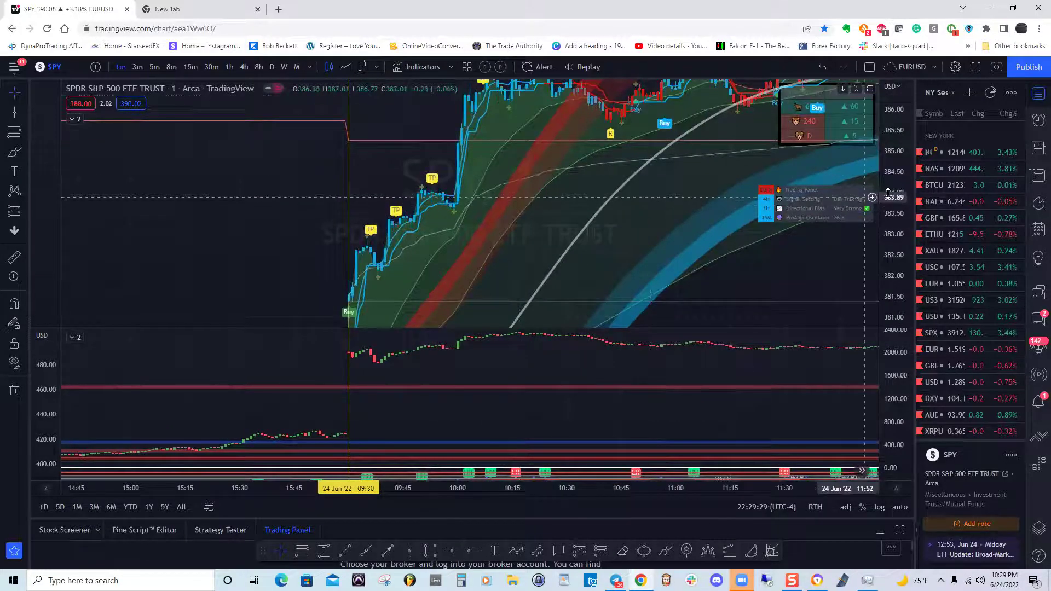
pyautogui.moveTo(904, 203); pyautogui.dragTo(905, 225)
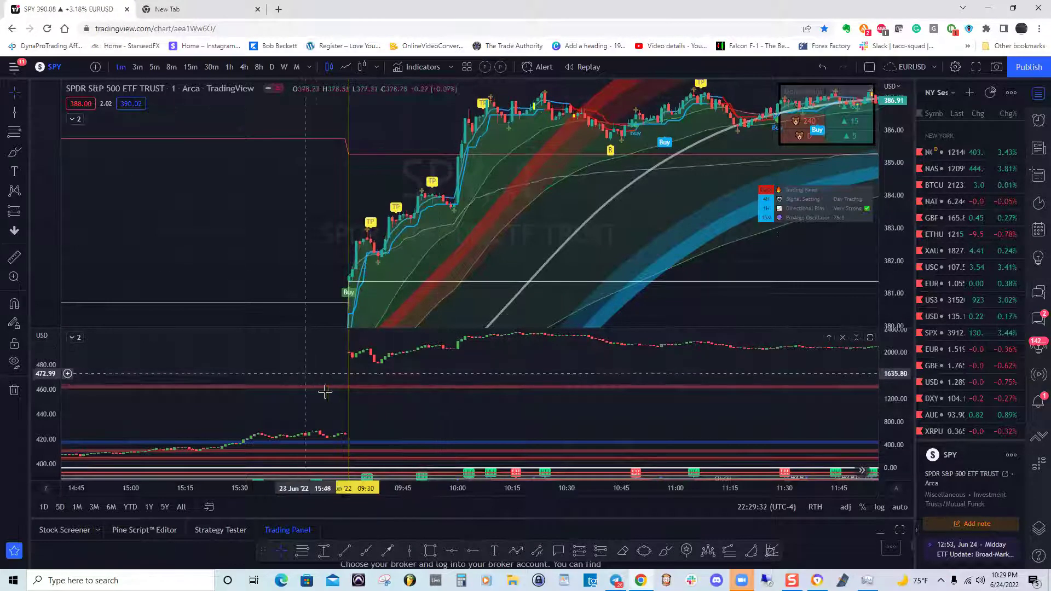
# Step: Place a yellow horizontal line at 501.16 in the lower pane, level with the indicator's first candles after the 24 June open
pyautogui.press('Left')
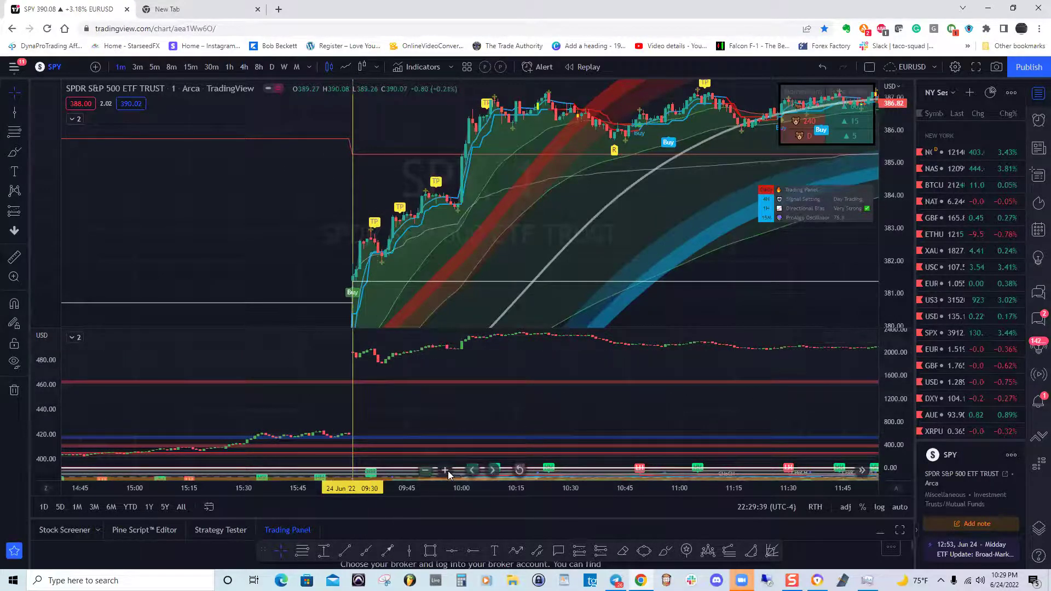
pyautogui.click(448, 471)
pyautogui.click(448, 471)
pyautogui.moveTo(269, 359); pyautogui.dragTo(430, 380)
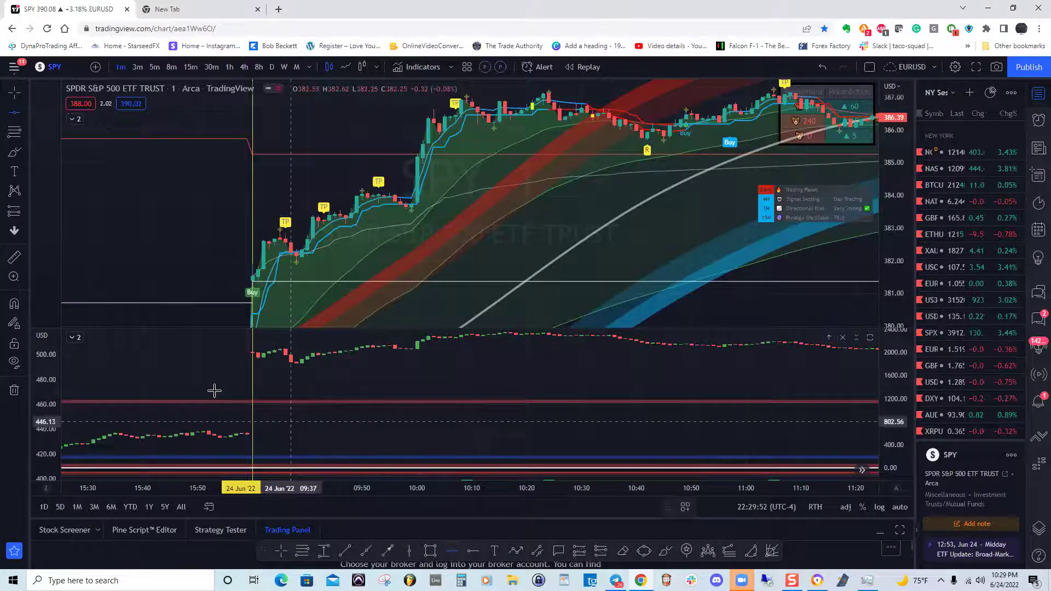
pyautogui.hotkey('alt', 'h')
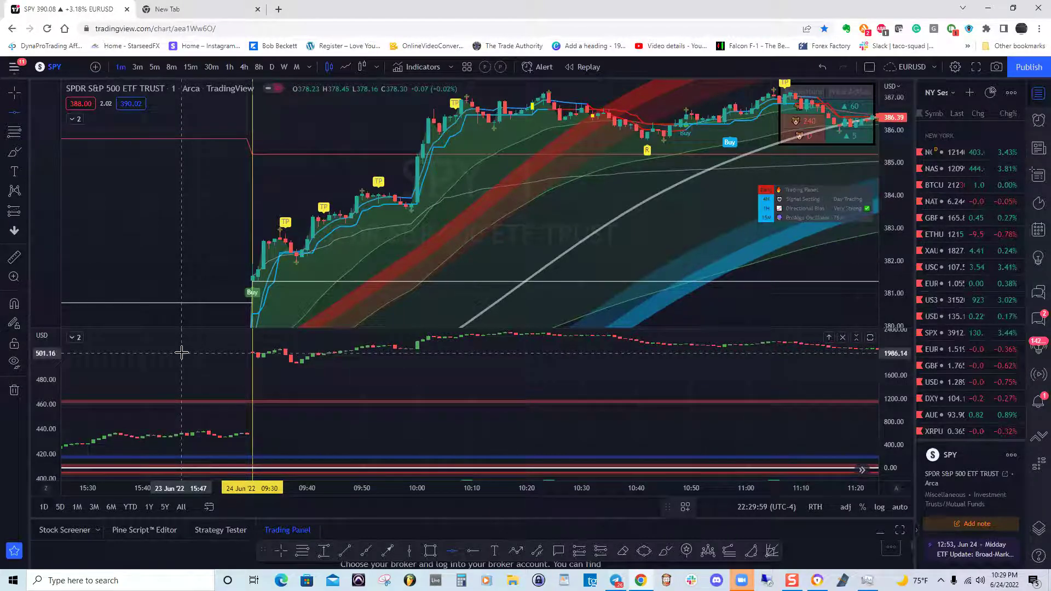
pyautogui.click(181, 353)
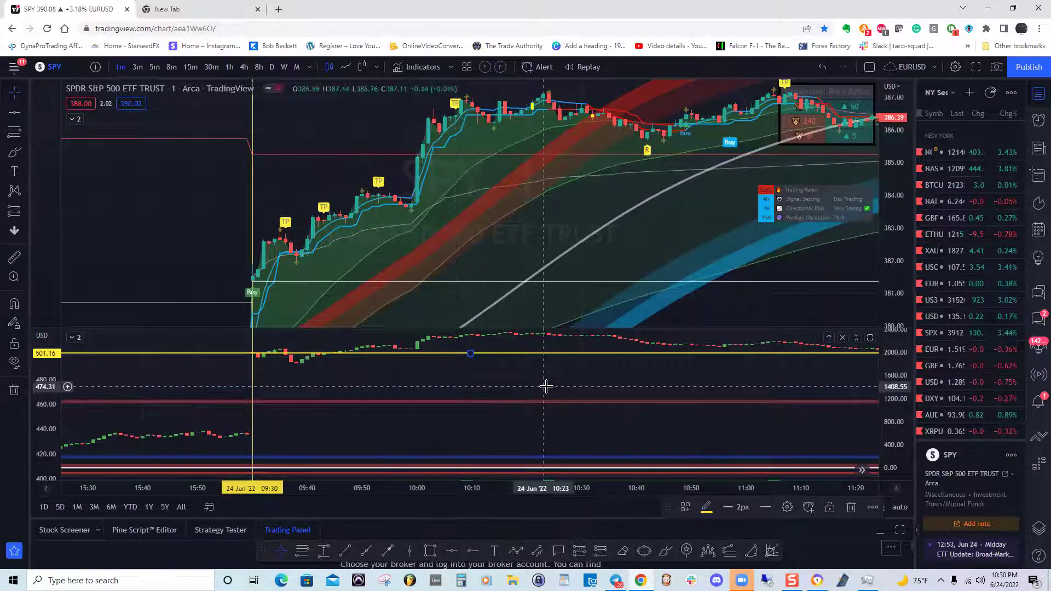
pyautogui.click(620, 390)
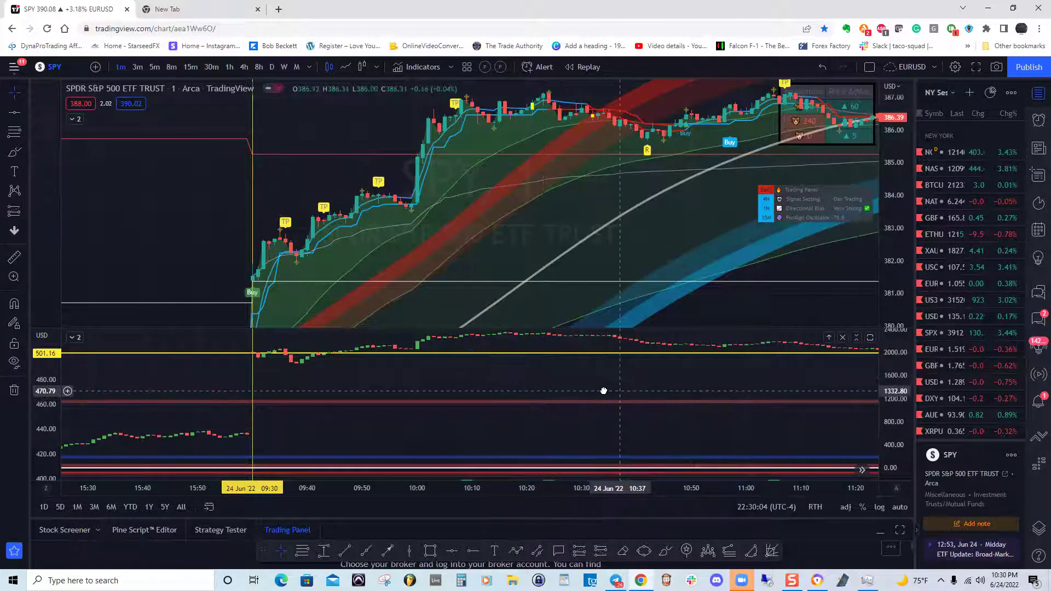
# Step: Move the lower pane's yellow horizontal line up to 519.23, back to the indicator's level at the 24 June open
pyautogui.moveTo(608, 386); pyautogui.dragTo(604, 401)
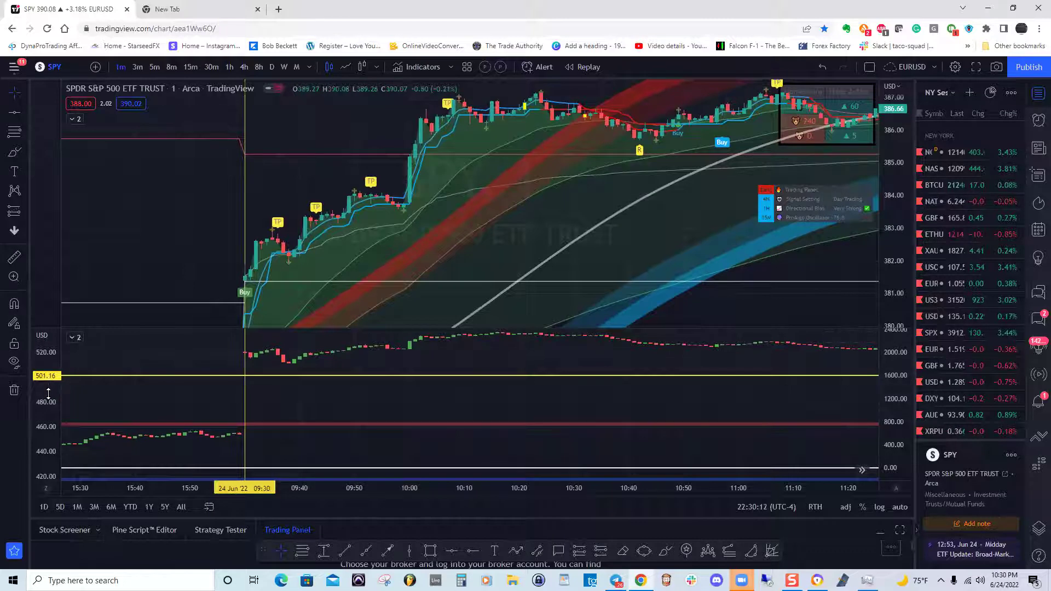
pyautogui.moveTo(50, 384); pyautogui.dragTo(50, 386)
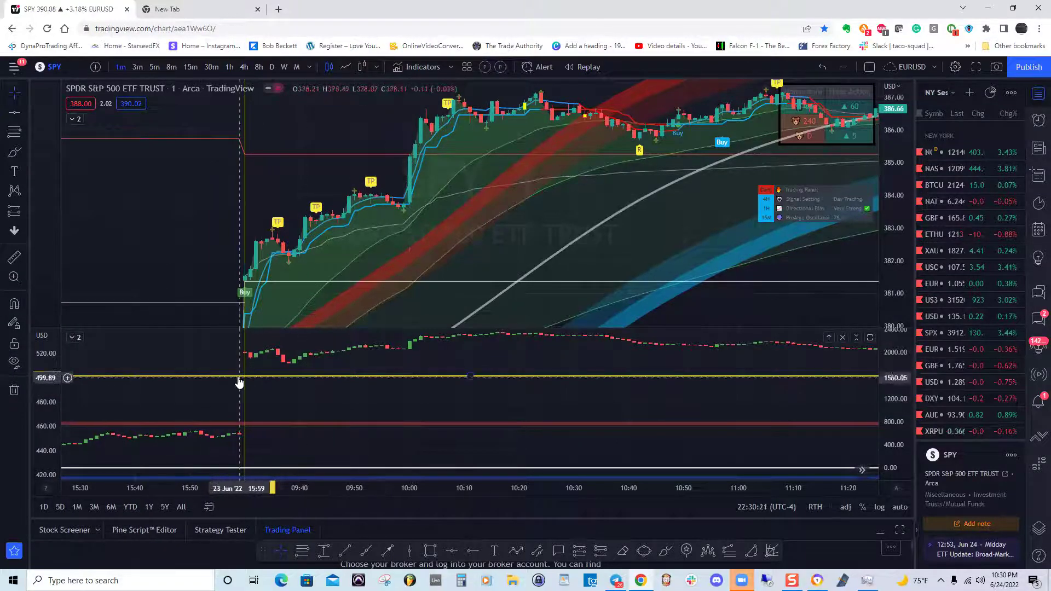
pyautogui.moveTo(233, 373); pyautogui.dragTo(229, 355)
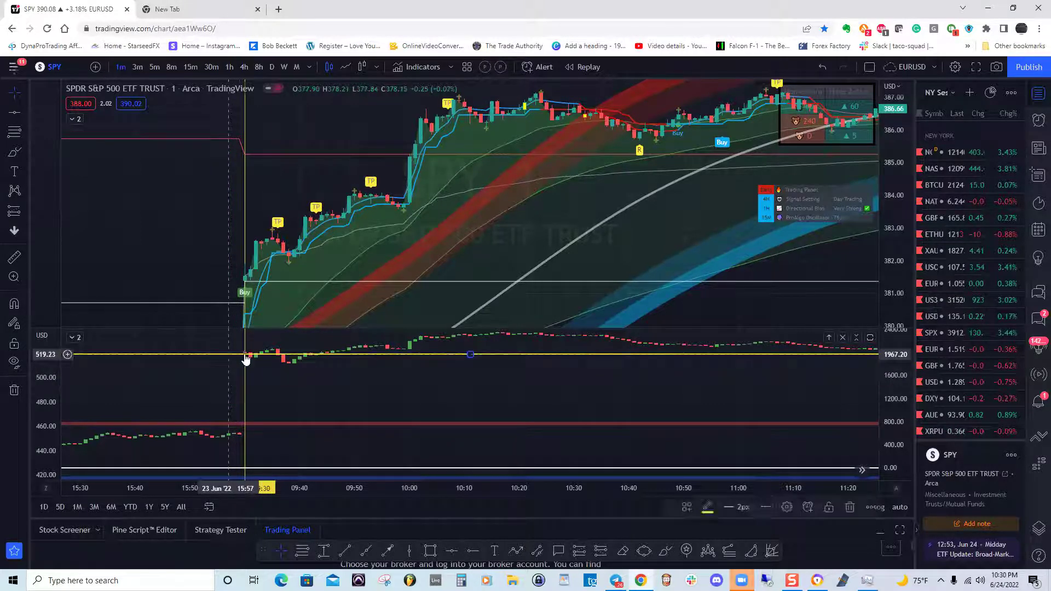
pyautogui.click(347, 376)
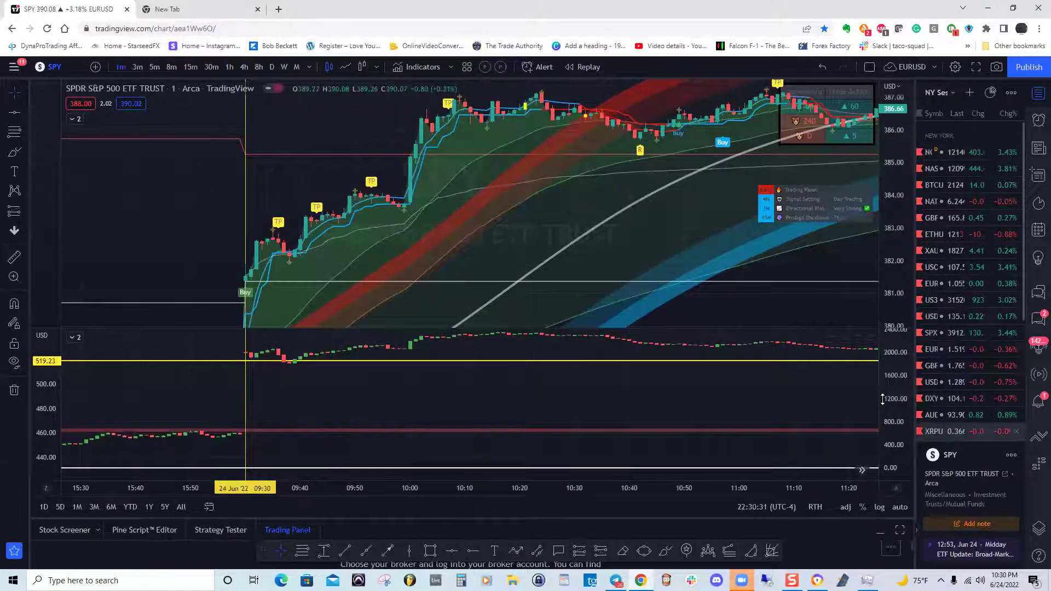
# Step: Enlarge the upper pane slightly and align the 519.23 line with the lower pane's candles before the 24 June open
pyautogui.moveTo(900, 401); pyautogui.dragTo(900, 404)
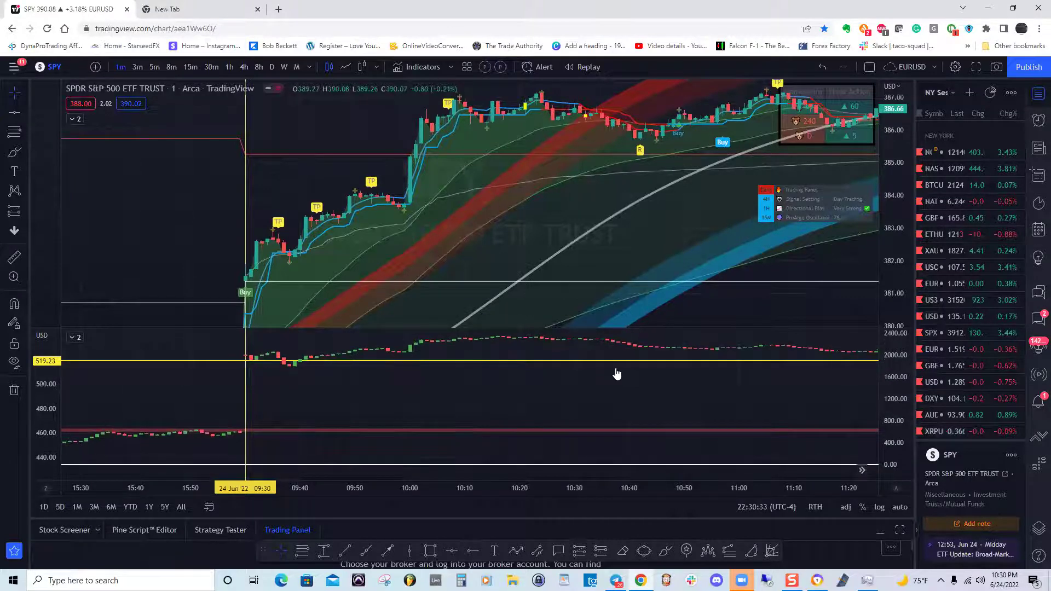
pyautogui.moveTo(365, 426); pyautogui.dragTo(442, 425)
pyautogui.moveTo(447, 325)
pyautogui.mouseDown()
pyautogui.moveTo(476, 356)
pyautogui.moveTo(508, 353)
pyautogui.moveTo(471, 376)
pyautogui.moveTo(312, 403)
pyautogui.moveTo(404, 408)
pyautogui.mouseUp()
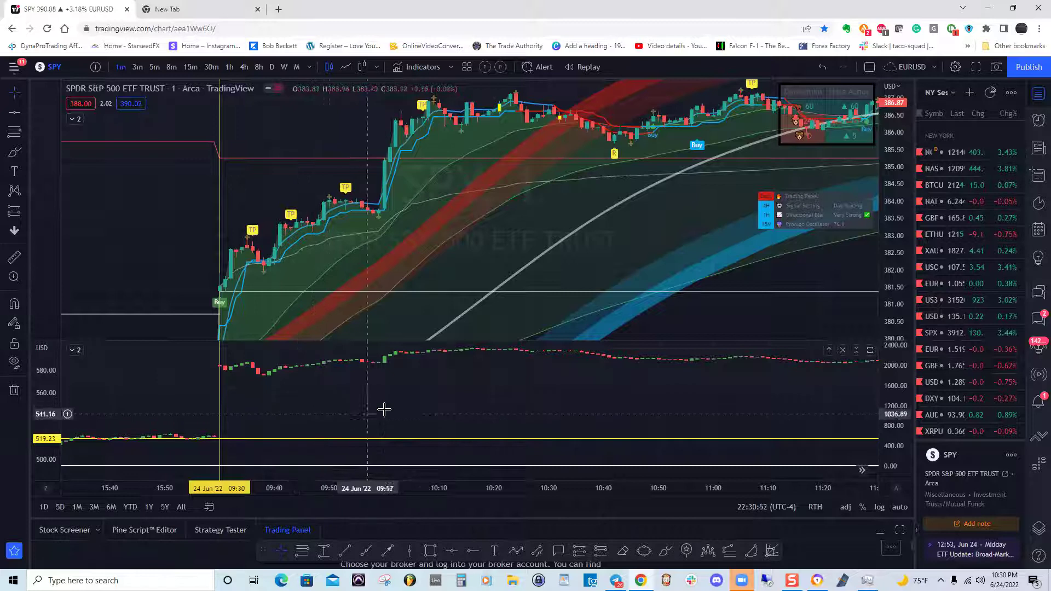
# Step: Add a white horizontal ray in the lower pane at 581.38, starting at 23 June 15:49 and crossing the 24 June open
pyautogui.click(469, 550)
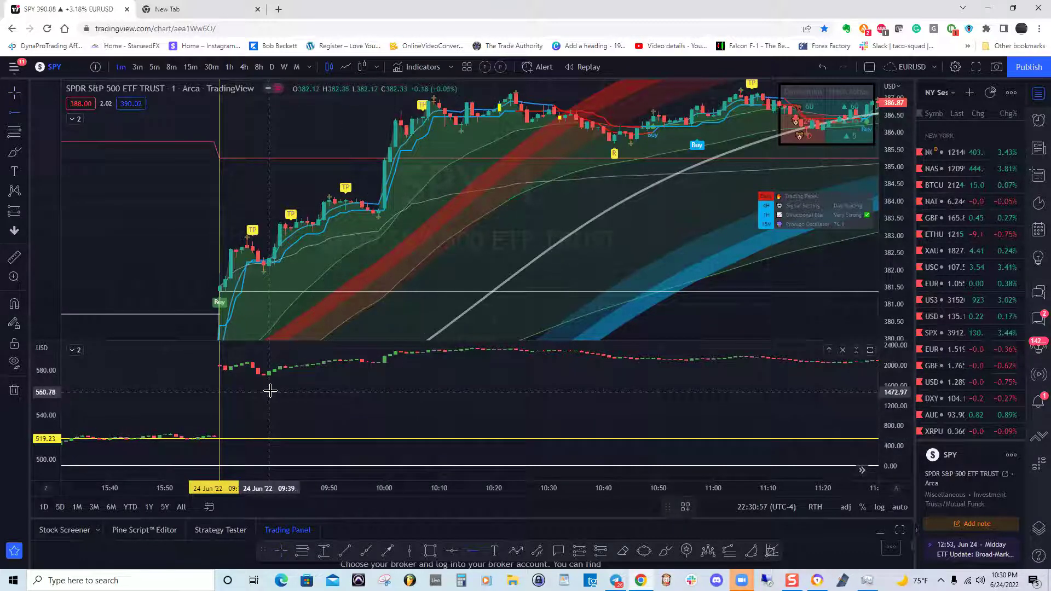
pyautogui.click(275, 389)
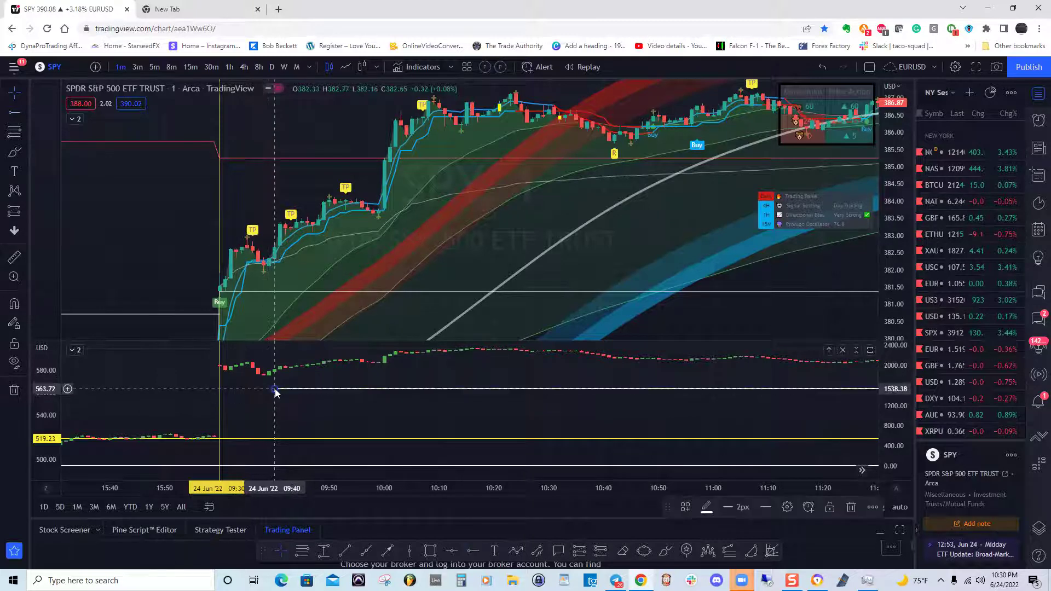
pyautogui.click(260, 393)
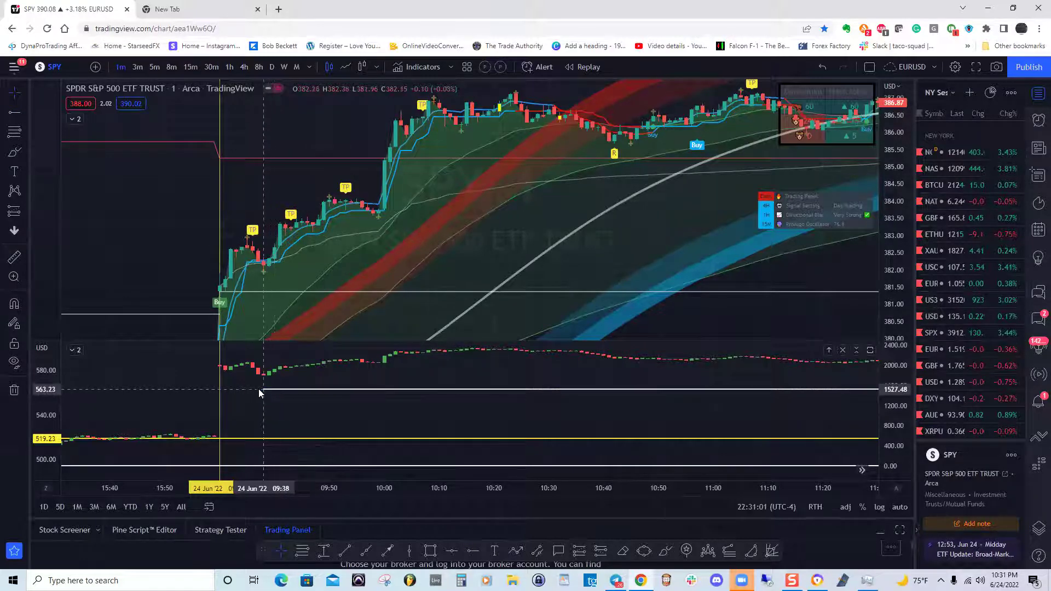
pyautogui.moveTo(244, 389); pyautogui.dragTo(160, 373)
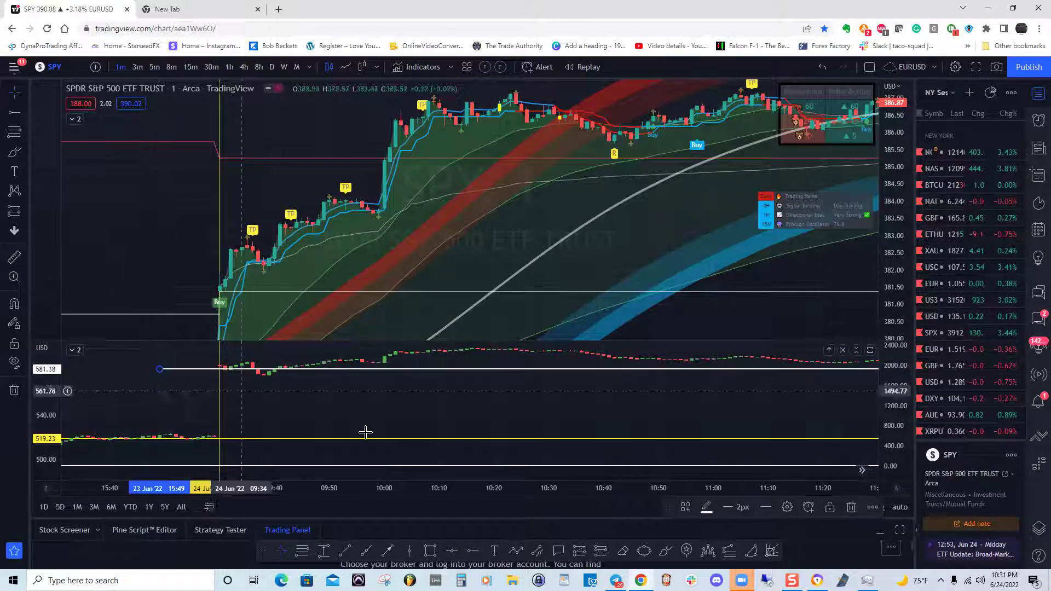
# Step: Move the lower pane's white horizontal ray up to 595.60, starting at 23 June 15:48, level with the indicator's first candles on 24 June
pyautogui.click(446, 470)
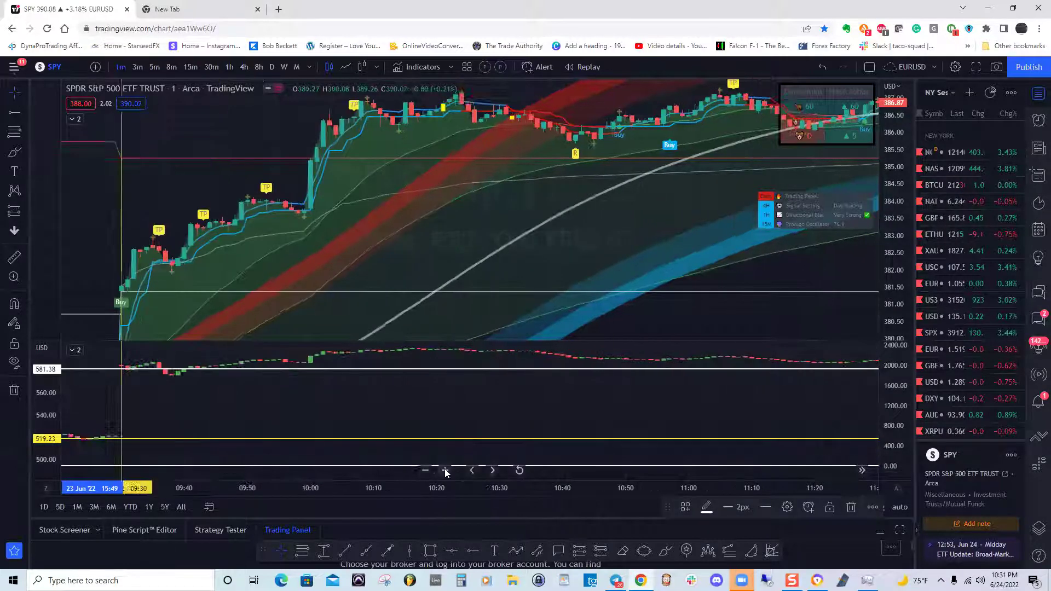
pyautogui.click(445, 470)
pyautogui.moveTo(277, 399); pyautogui.dragTo(601, 399)
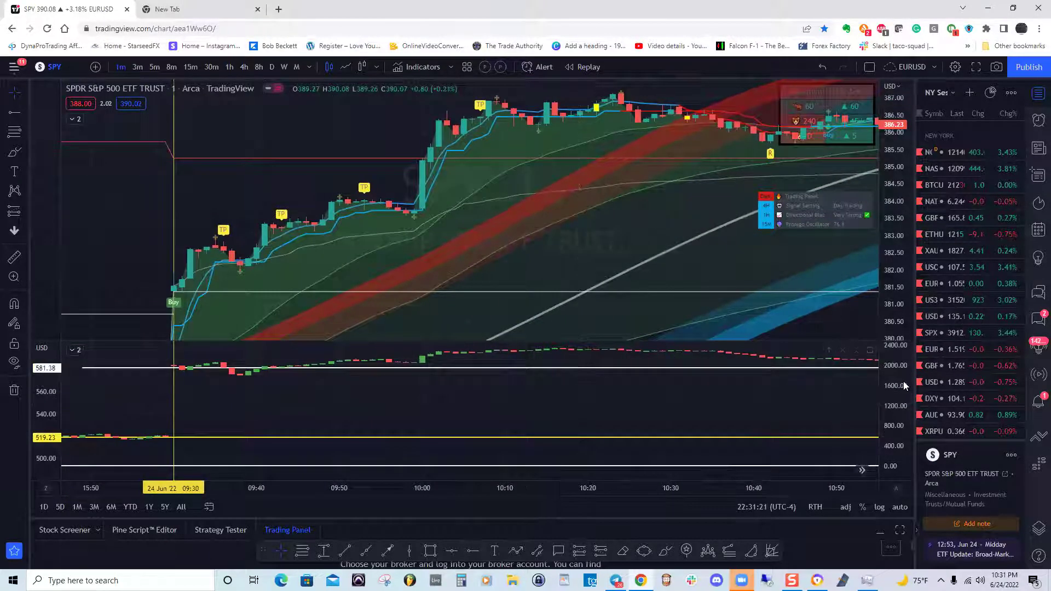
pyautogui.moveTo(903, 414); pyautogui.dragTo(819, 378)
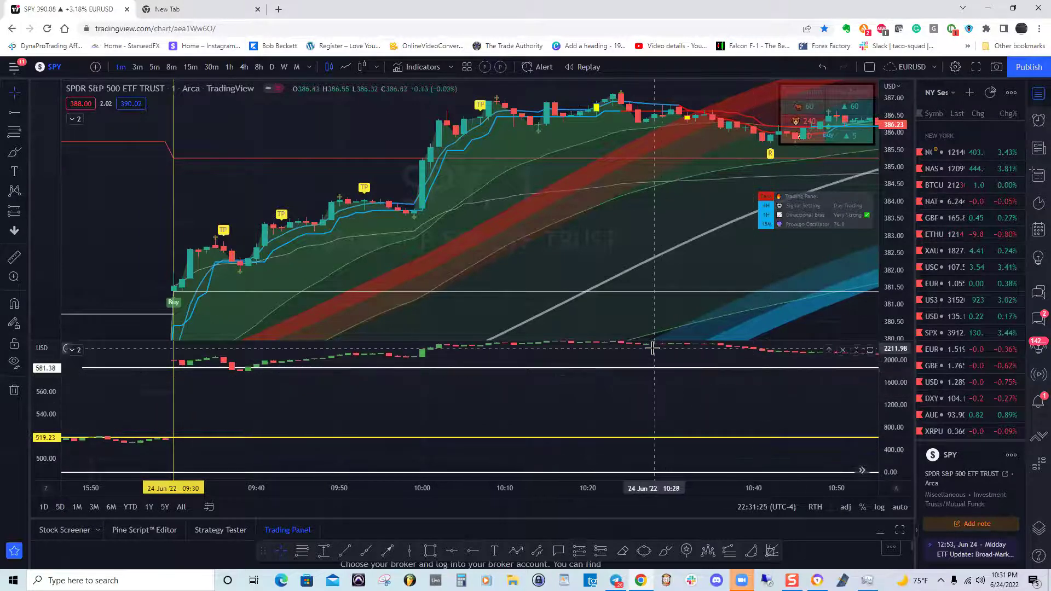
pyautogui.moveTo(653, 360); pyautogui.dragTo(664, 371)
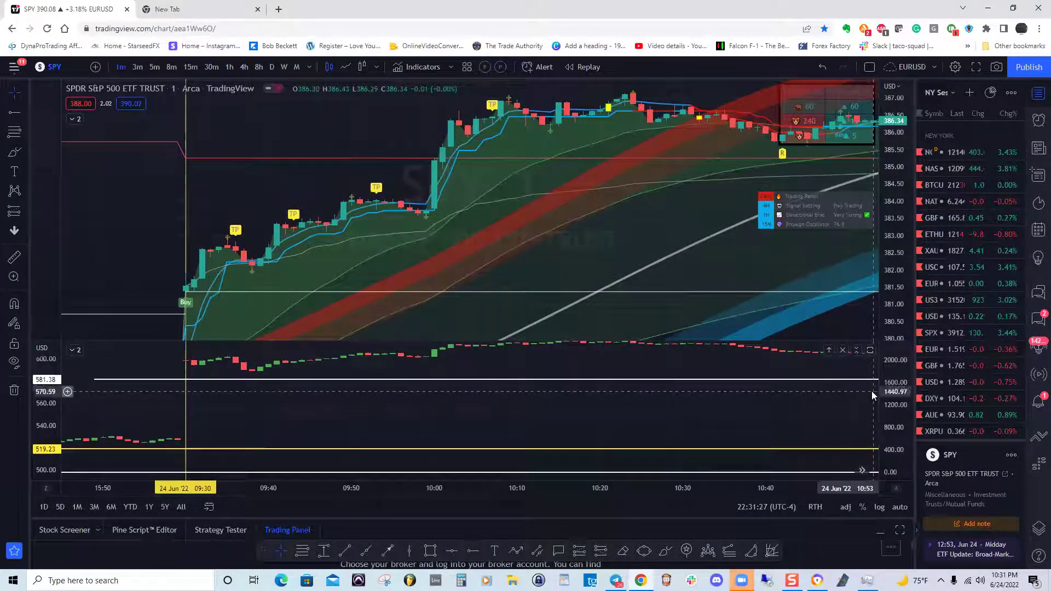
pyautogui.moveTo(887, 304); pyautogui.dragTo(884, 239)
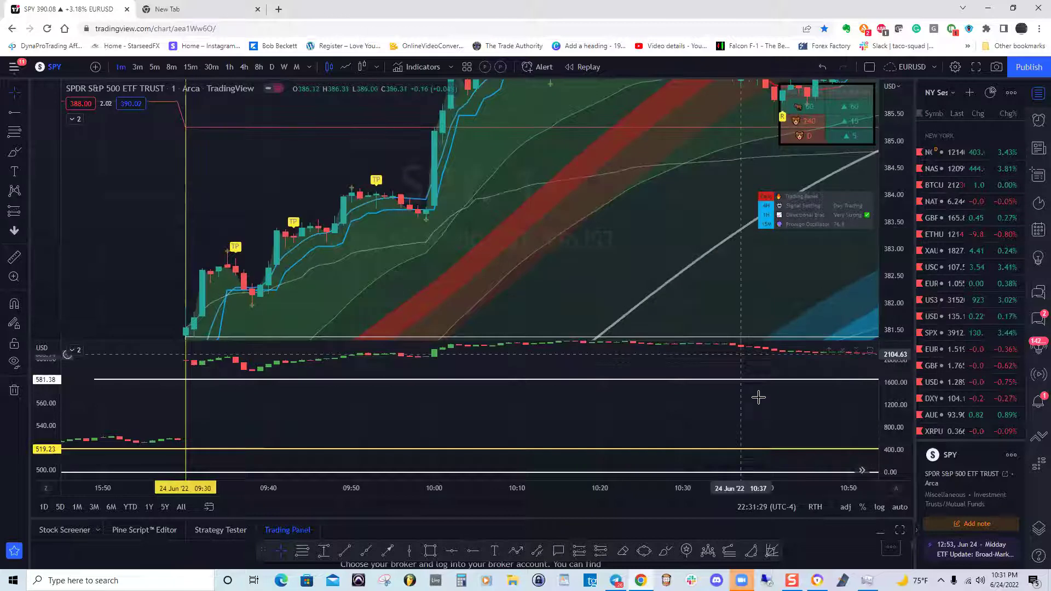
pyautogui.moveTo(898, 426); pyautogui.dragTo(898, 436)
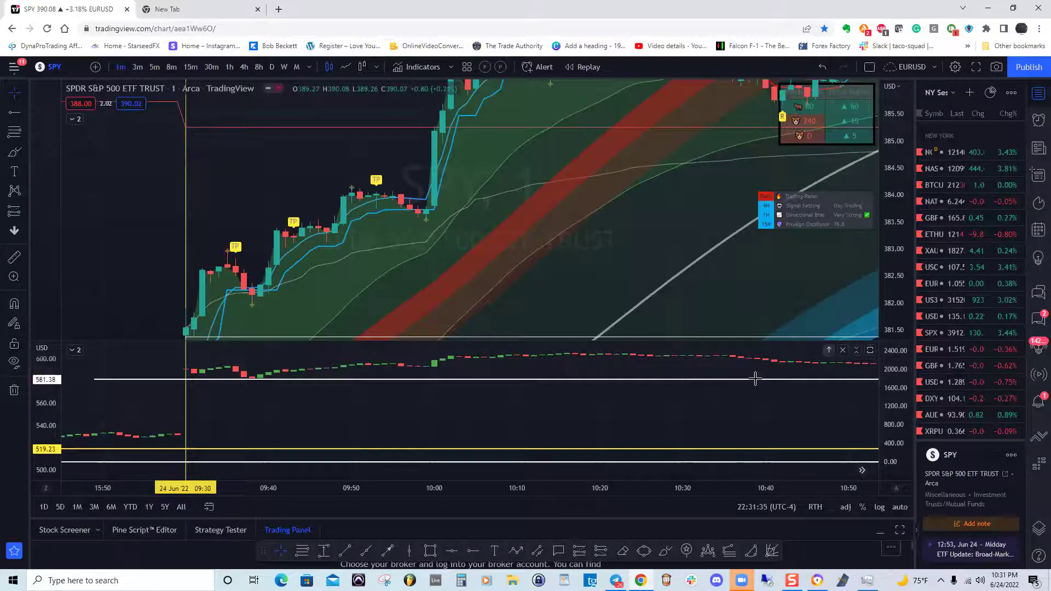
pyautogui.click(427, 472)
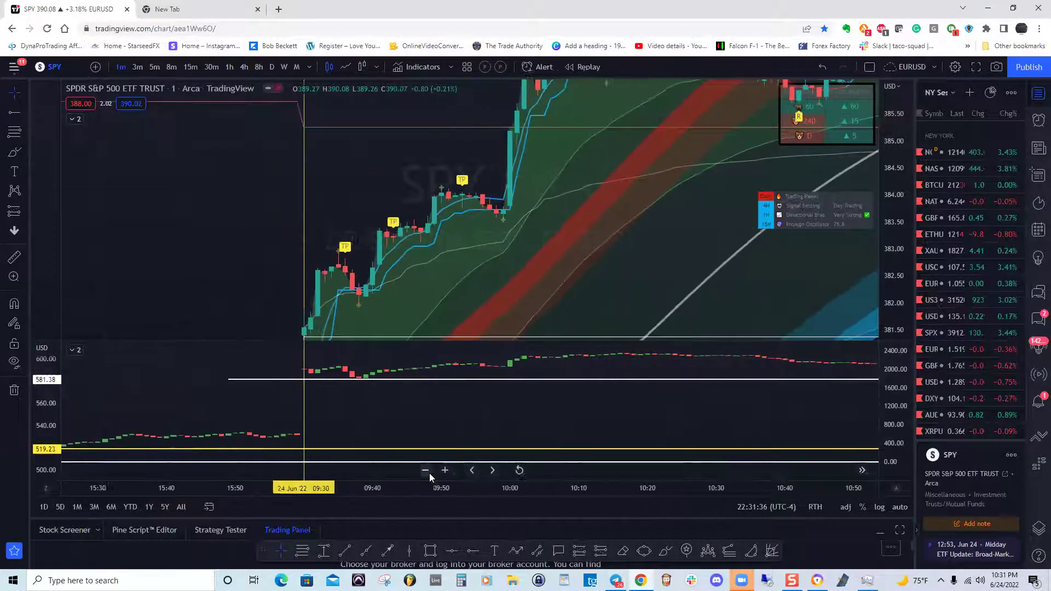
pyautogui.moveTo(560, 366); pyautogui.dragTo(462, 369)
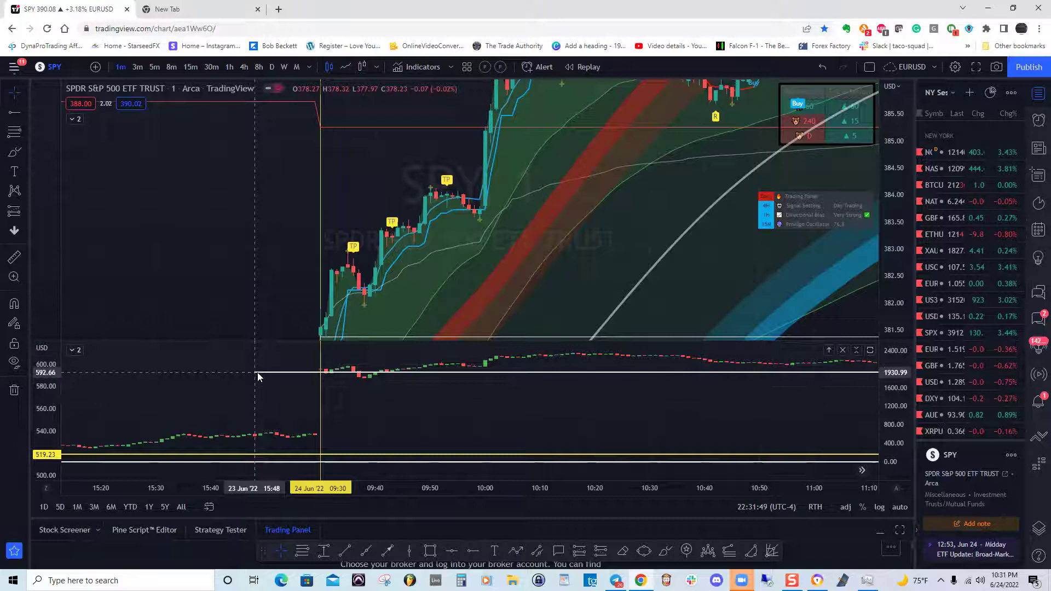
pyautogui.click(255, 369)
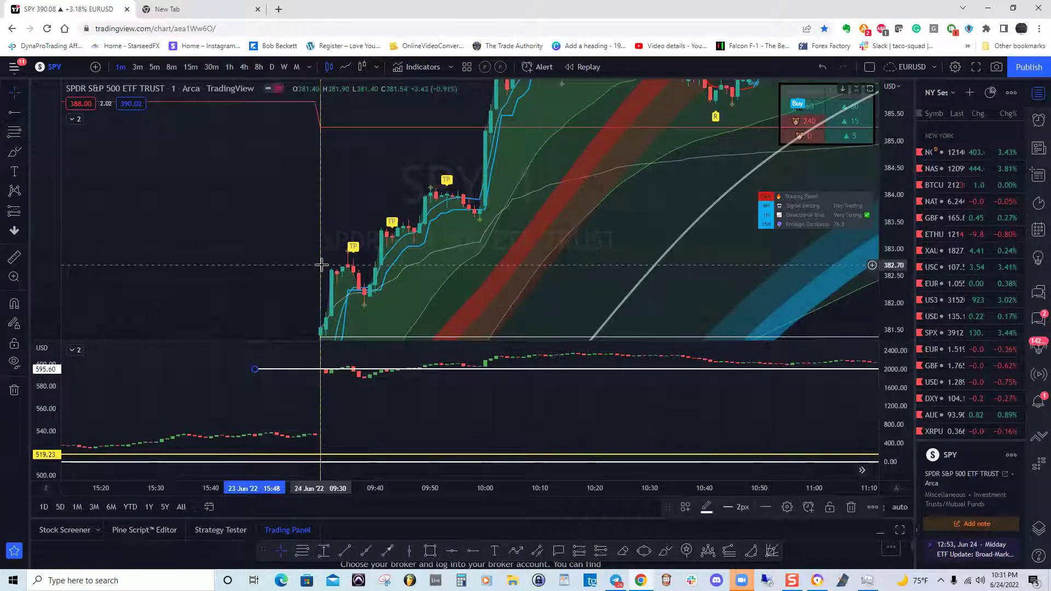
# Step: Delete the yellow vertical line at the 24 June open and lower the white ray slightly to 594.62
pyautogui.click(320, 266)
pyautogui.press('Delete')
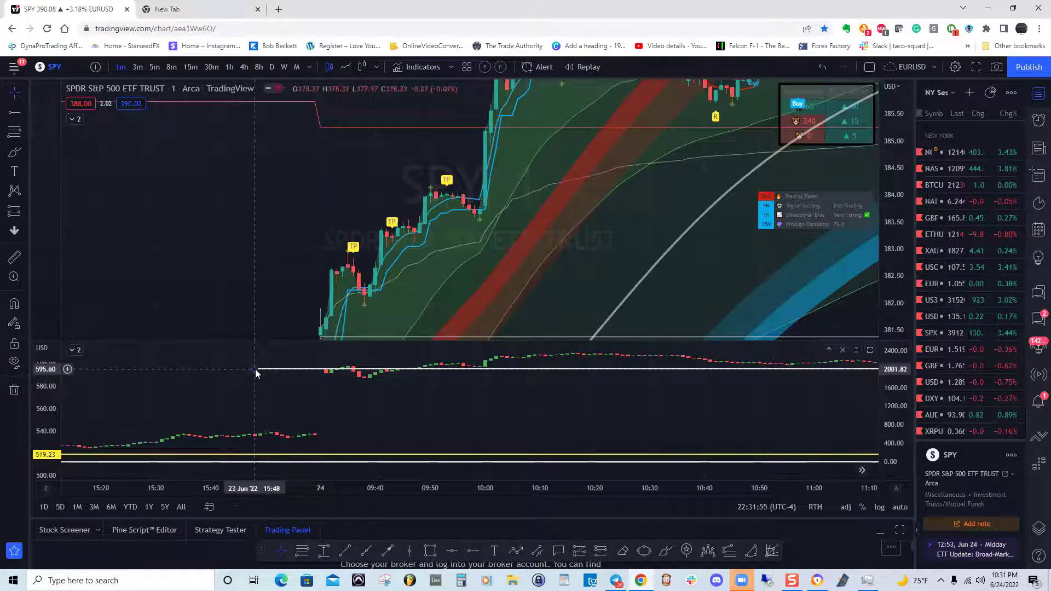
pyautogui.moveTo(255, 369); pyautogui.dragTo(255, 370)
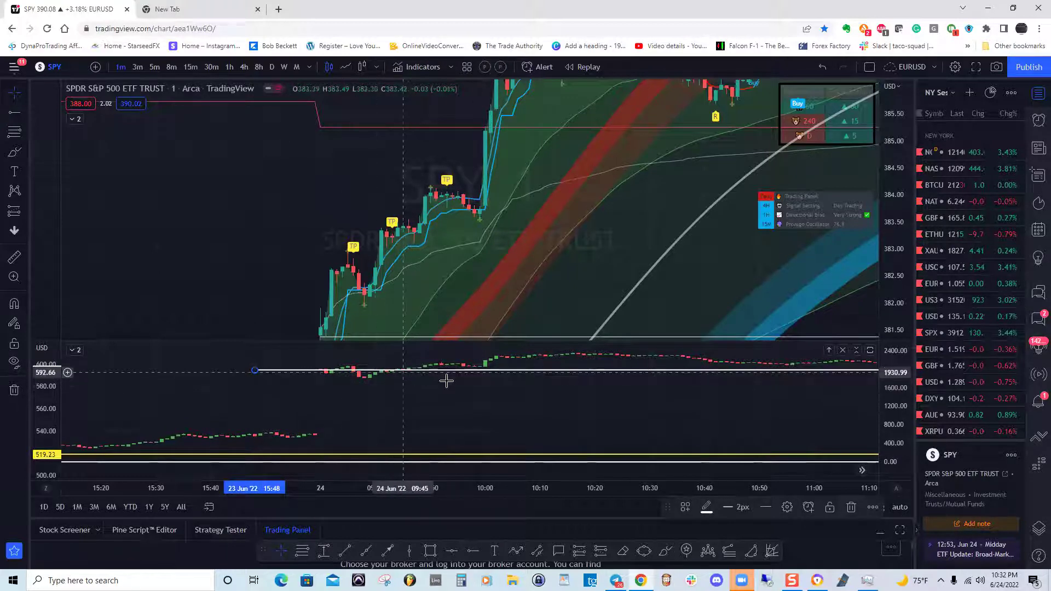
# Step: Examine SPY's price against the lower indicator from the 24 June open back through the 23 June afternoon session
pyautogui.moveTo(661, 278); pyautogui.dragTo(669, 246)
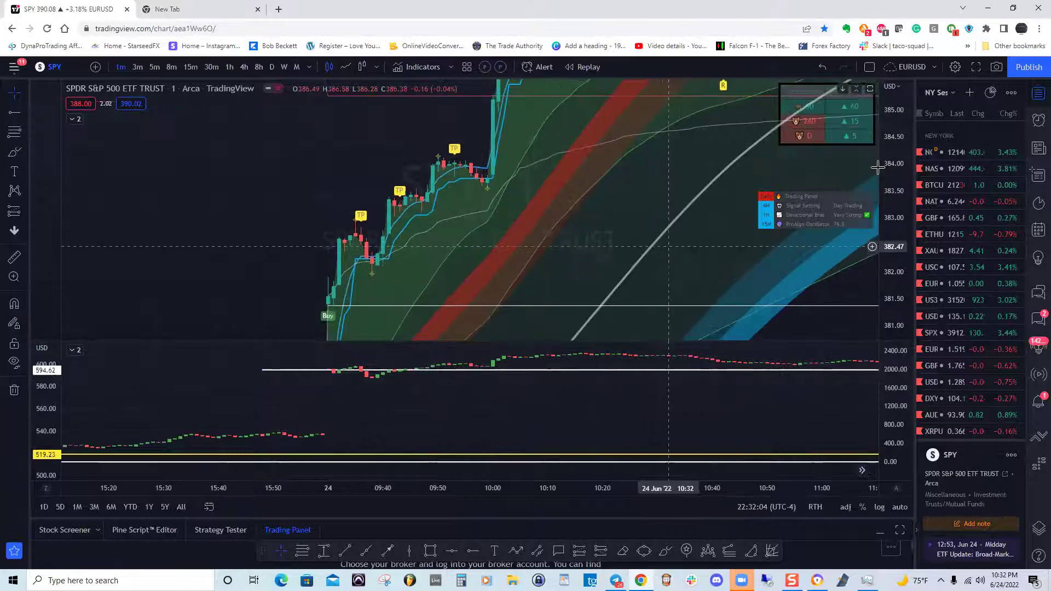
pyautogui.moveTo(900, 167); pyautogui.dragTo(888, 307)
pyautogui.moveTo(558, 230); pyautogui.dragTo(561, 233)
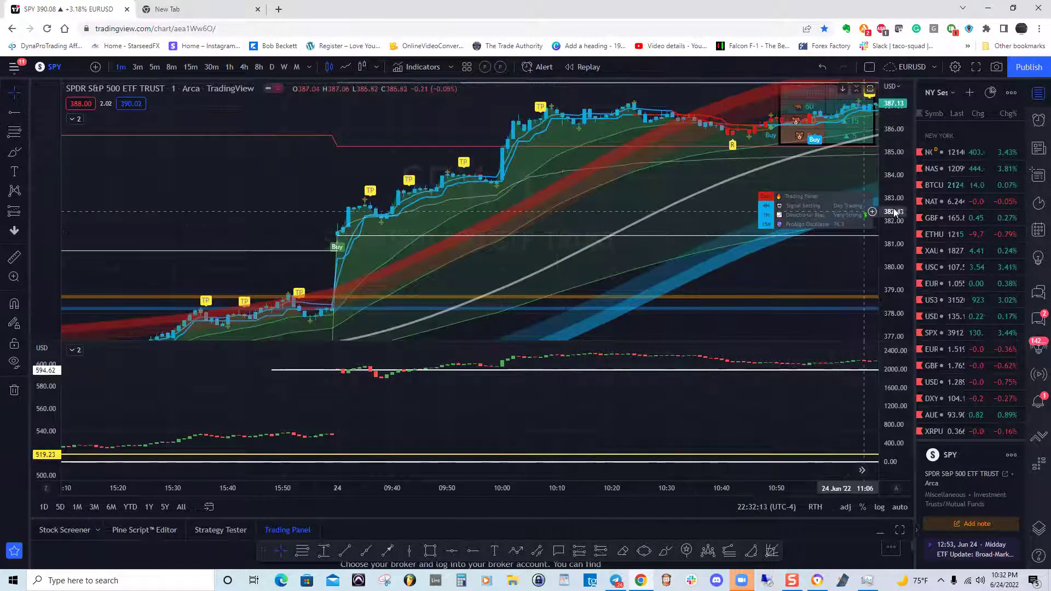
pyautogui.moveTo(899, 201); pyautogui.dragTo(898, 211)
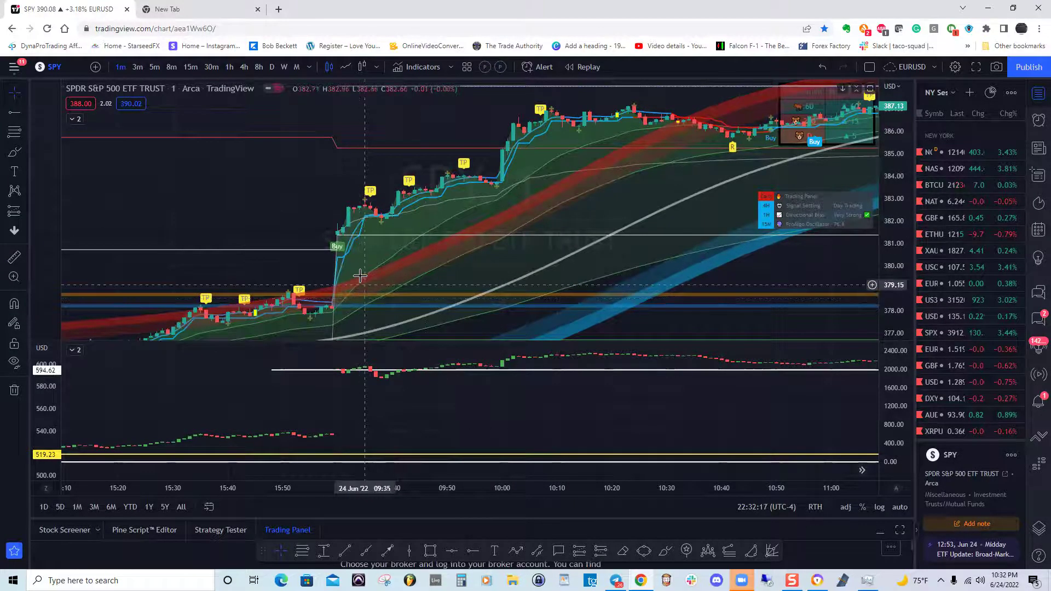
pyautogui.moveTo(386, 273); pyautogui.dragTo(554, 236)
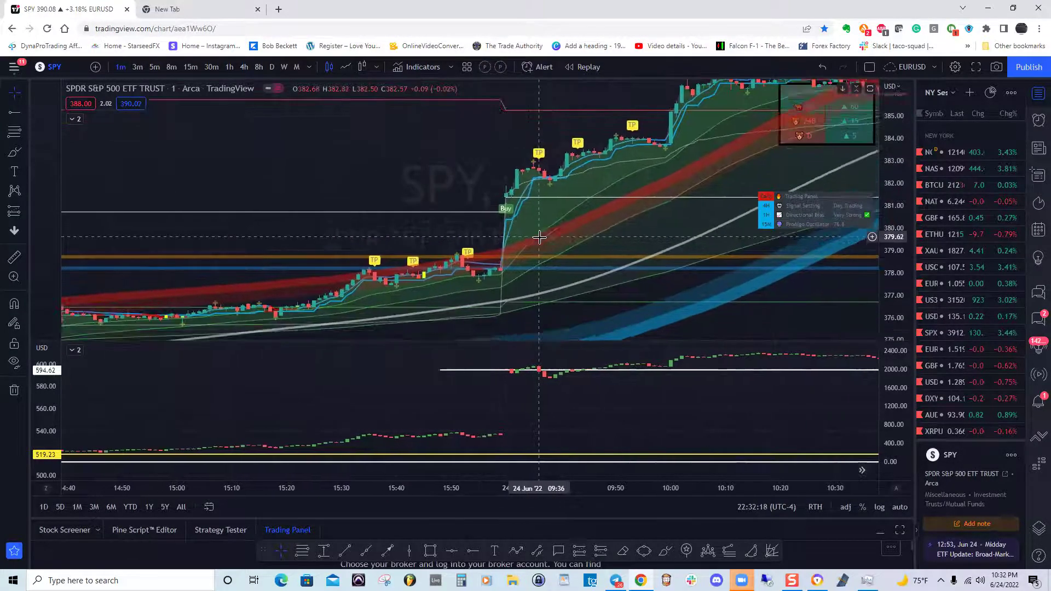
pyautogui.moveTo(340, 317); pyautogui.dragTo(533, 257)
pyautogui.moveTo(317, 265); pyautogui.dragTo(561, 199)
pyautogui.moveTo(537, 395); pyautogui.dragTo(532, 370)
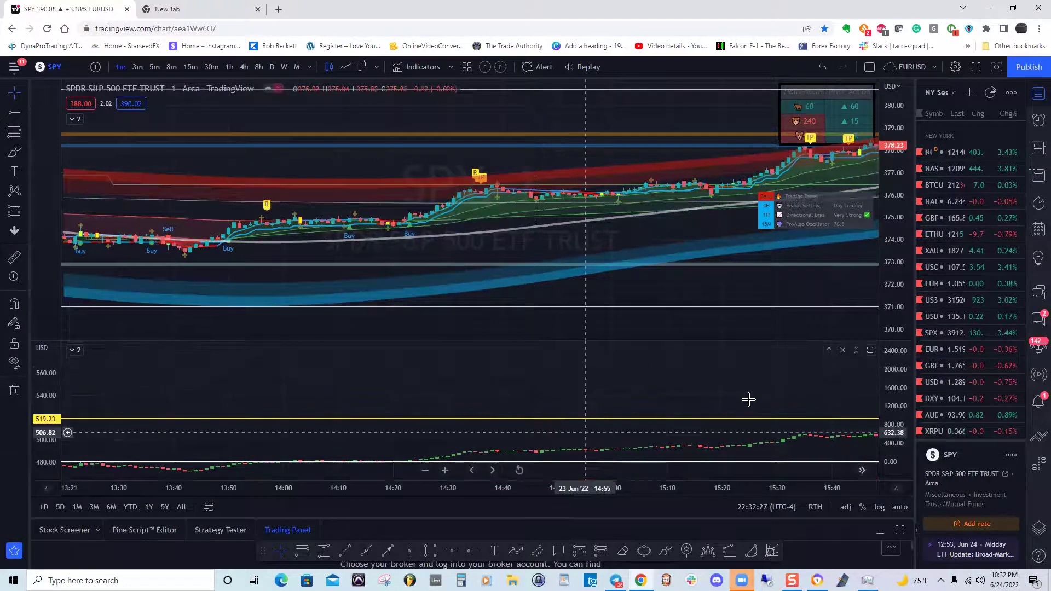
pyautogui.moveTo(882, 416); pyautogui.dragTo(897, 438)
pyautogui.moveTo(751, 462); pyautogui.dragTo(638, 339)
pyautogui.moveTo(345, 209); pyautogui.dragTo(636, 206)
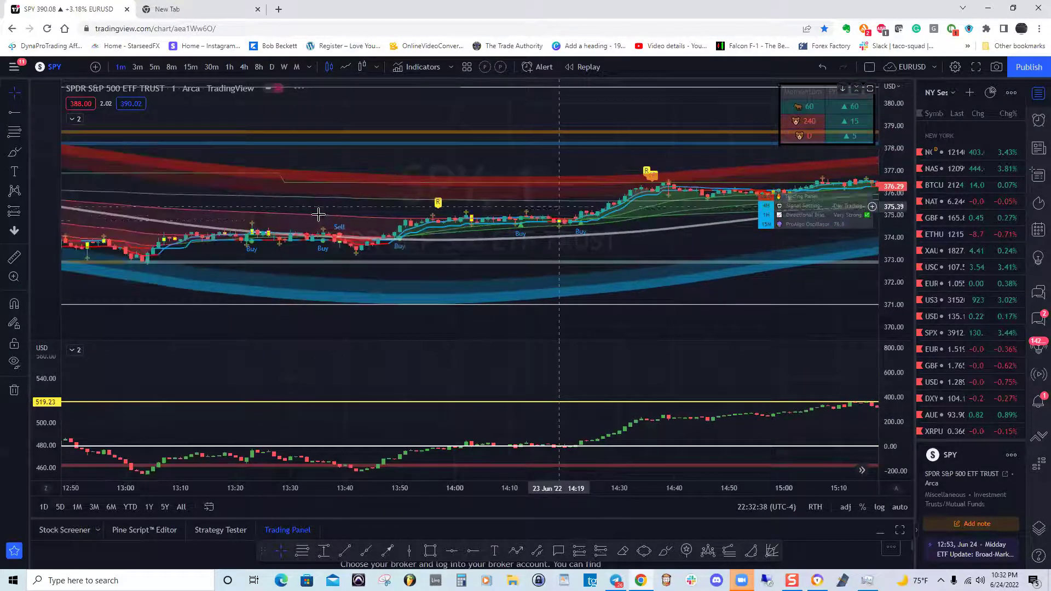
# Step: Switch the SPY chart to the 5-minute timeframe and mark the 21 June 09:30 open with a yellow vertical line
pyautogui.click(154, 68)
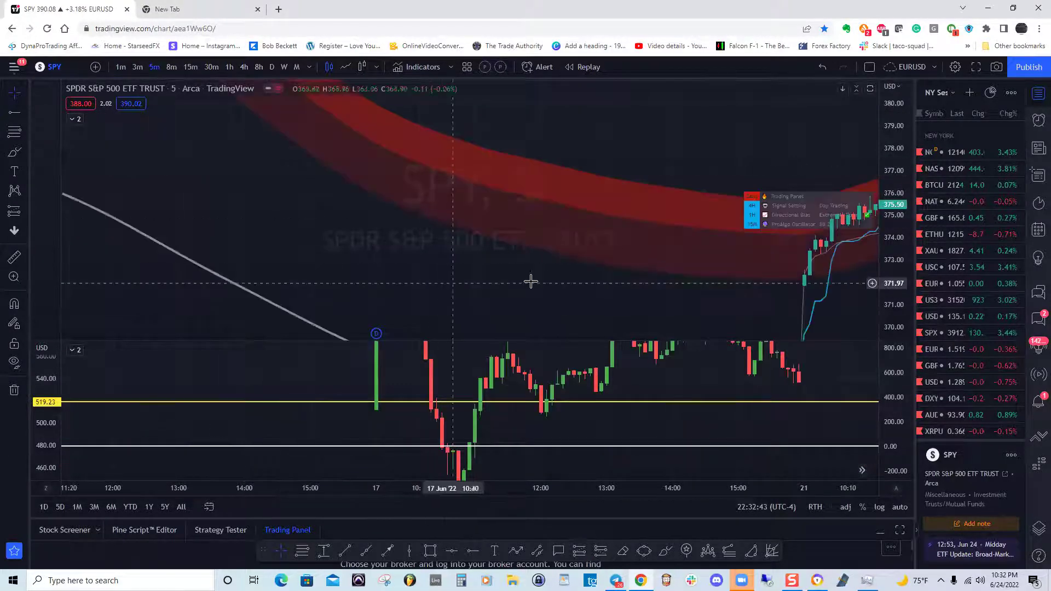
pyautogui.moveTo(715, 253); pyautogui.dragTo(413, 173)
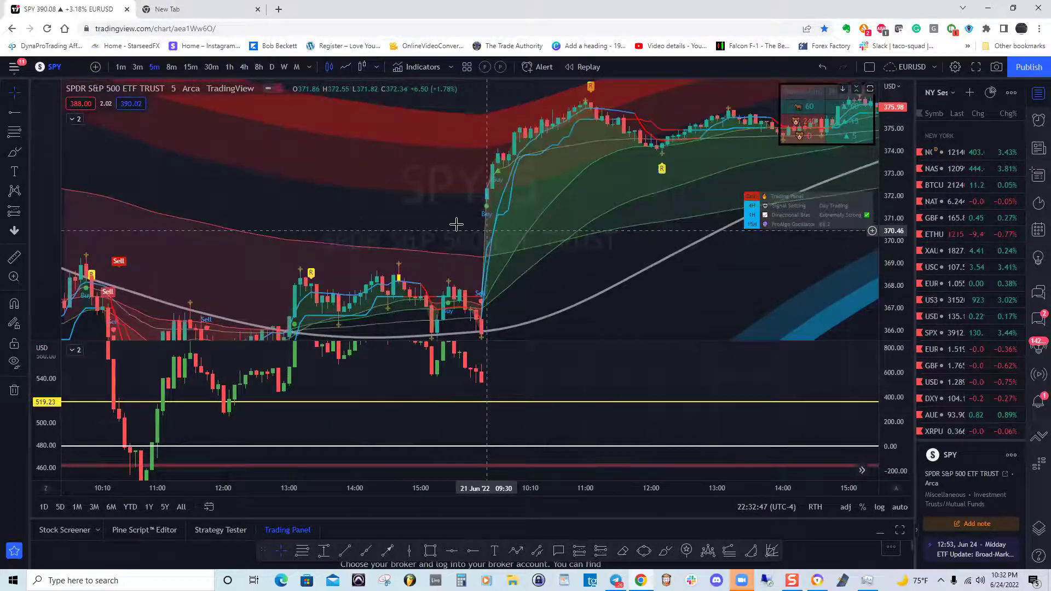
pyautogui.moveTo(427, 212); pyautogui.dragTo(403, 176)
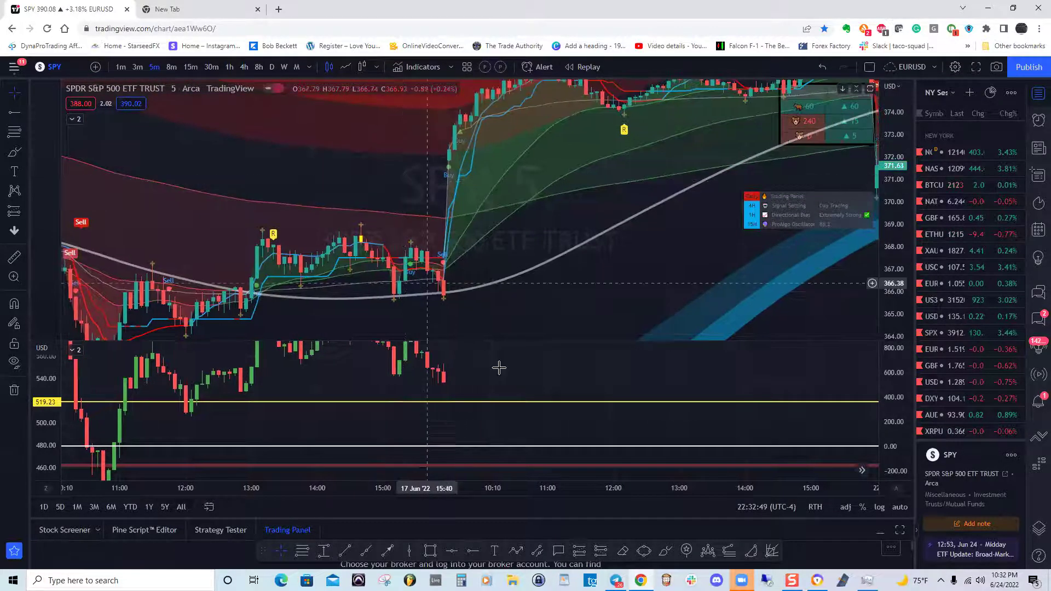
pyautogui.moveTo(421, 372); pyautogui.dragTo(453, 399)
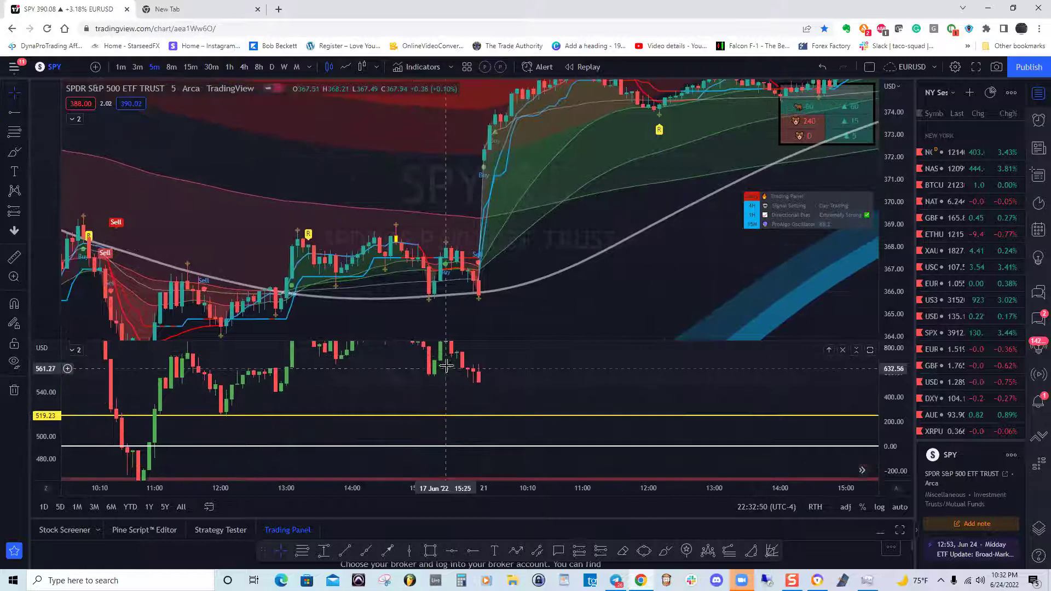
pyautogui.moveTo(441, 362); pyautogui.dragTo(567, 397)
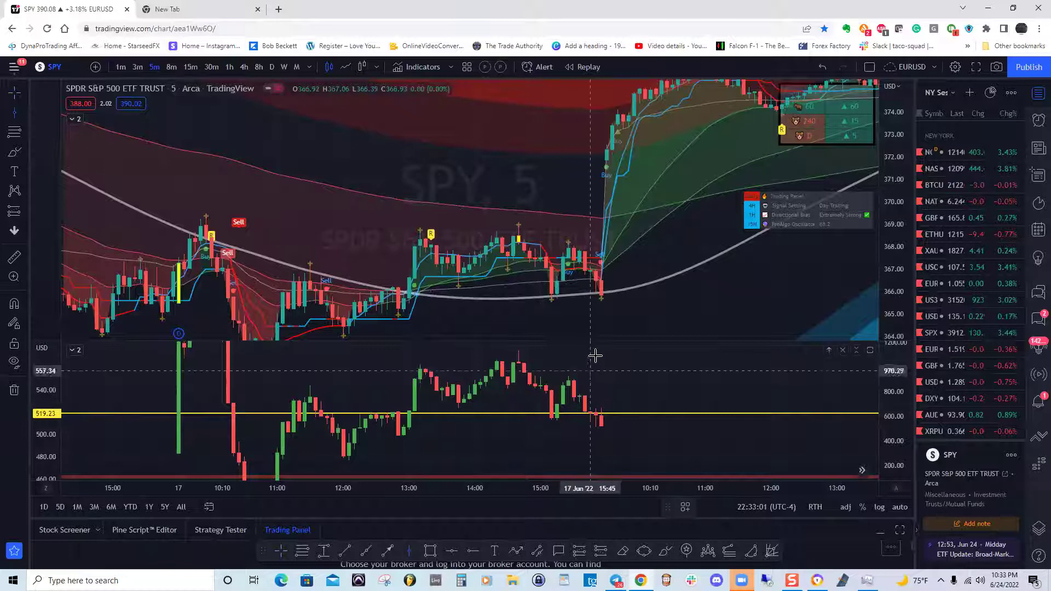
pyautogui.click(607, 316)
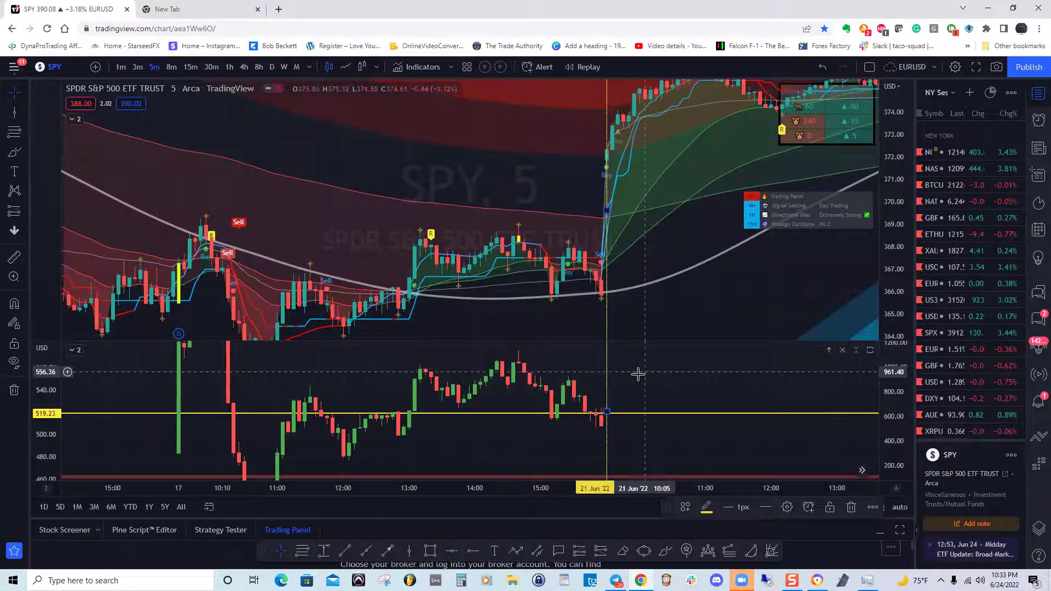
# Step: Compare SPY's price with the lower indicator from the 17 June close across the 21 June session
pyautogui.moveTo(599, 407); pyautogui.dragTo(531, 441)
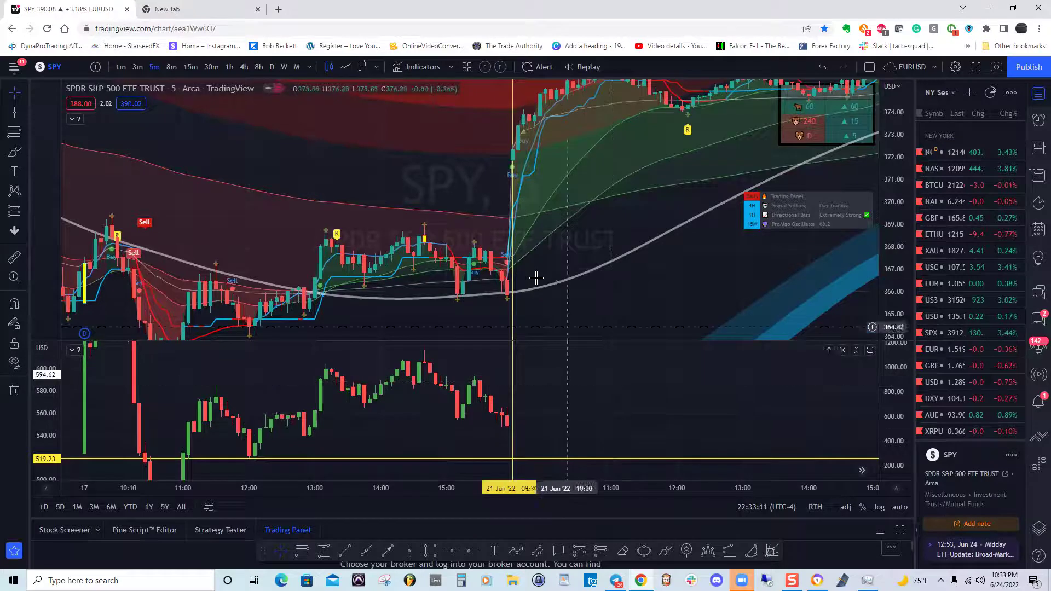
pyautogui.moveTo(572, 280); pyautogui.dragTo(584, 307)
pyautogui.moveTo(577, 217); pyautogui.dragTo(527, 243)
pyautogui.hscroll(-6, 512, 234)
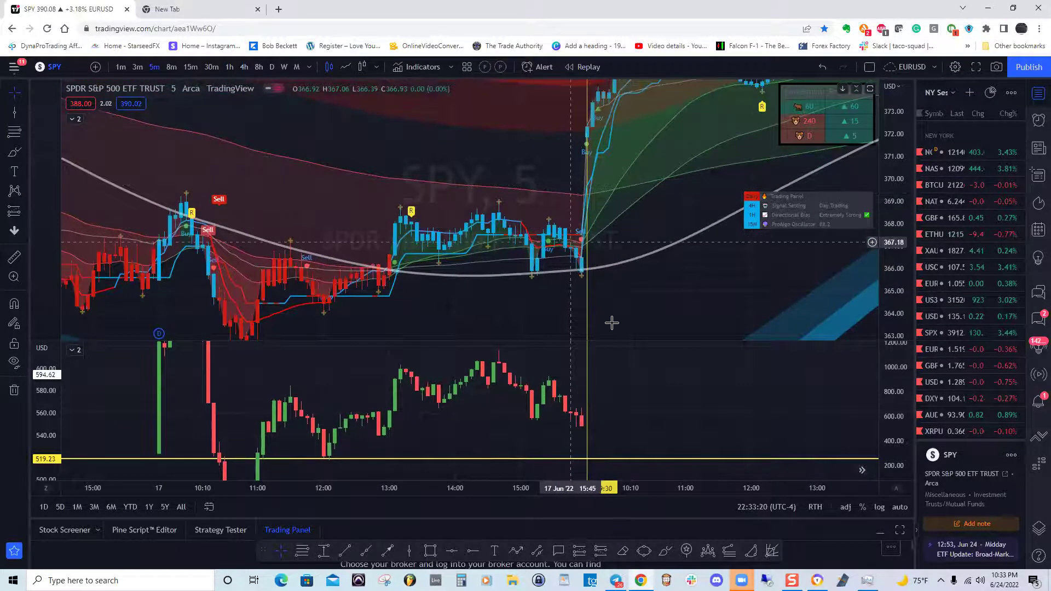
pyautogui.moveTo(460, 389); pyautogui.dragTo(300, 391)
pyautogui.hscroll(3, 511, 358)
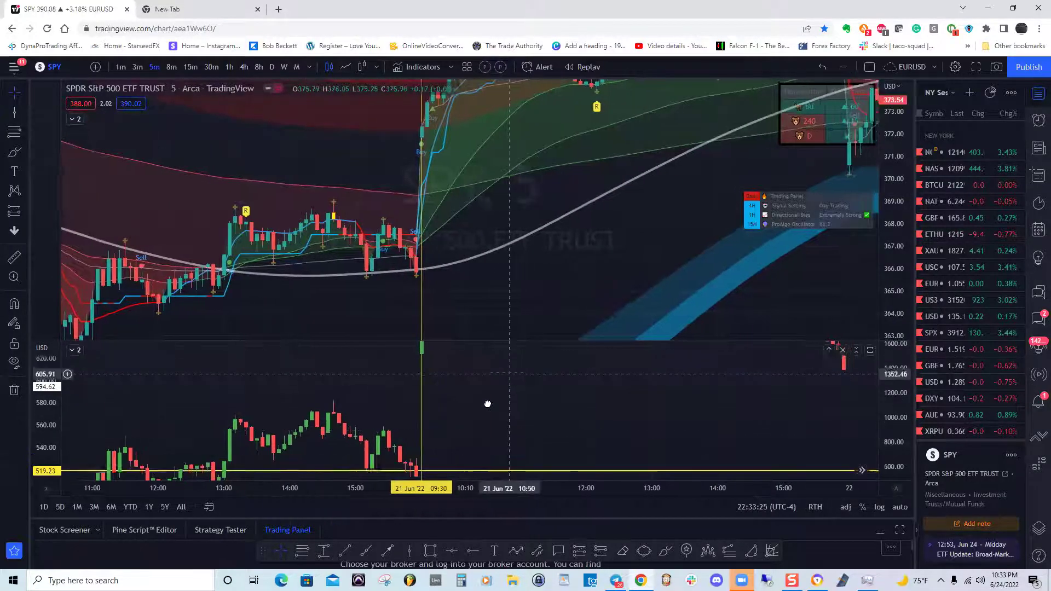
pyautogui.moveTo(371, 354); pyautogui.dragTo(386, 349)
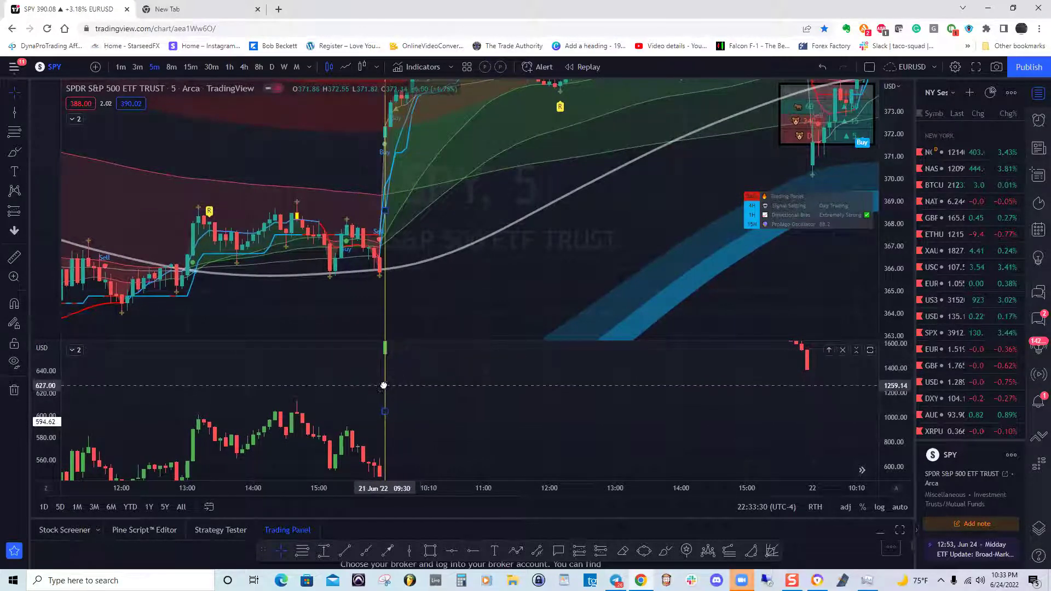
pyautogui.moveTo(808, 368); pyautogui.dragTo(798, 484)
pyautogui.moveTo(893, 373); pyautogui.dragTo(604, 369)
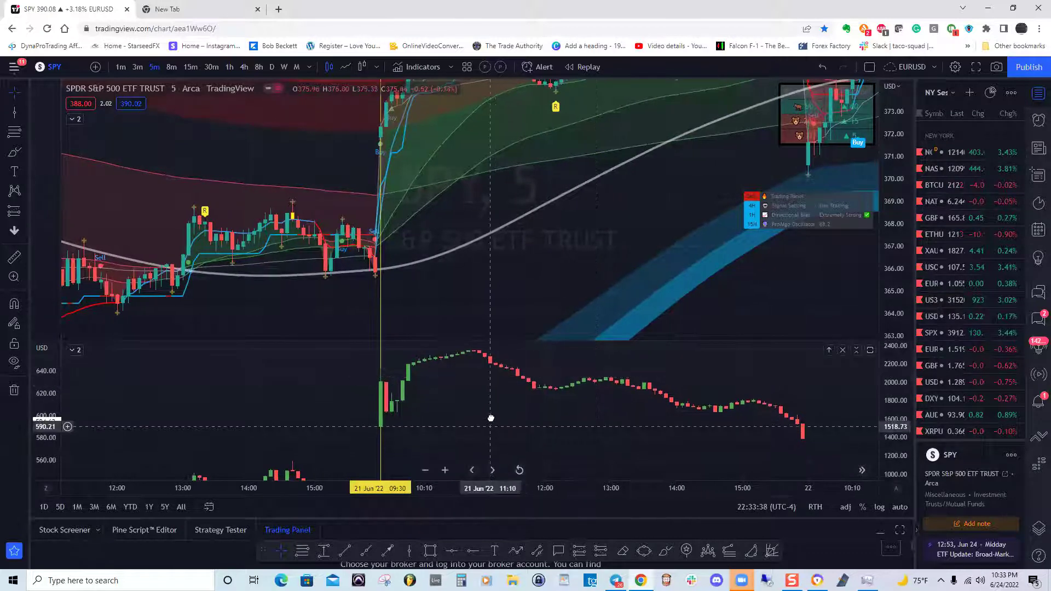
pyautogui.moveTo(897, 391); pyautogui.dragTo(898, 399)
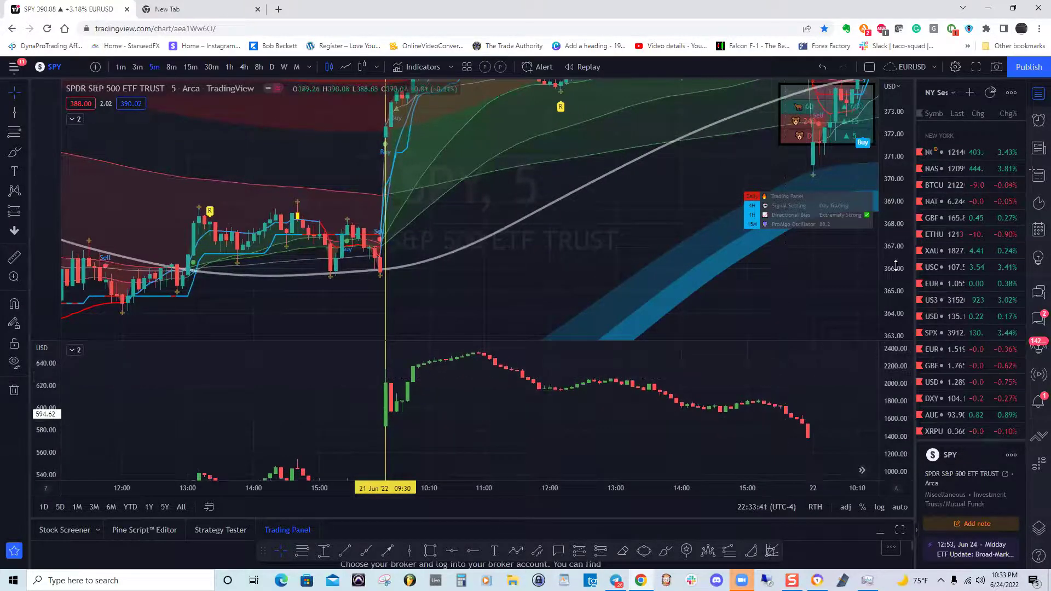
pyautogui.moveTo(903, 216); pyautogui.dragTo(903, 247)
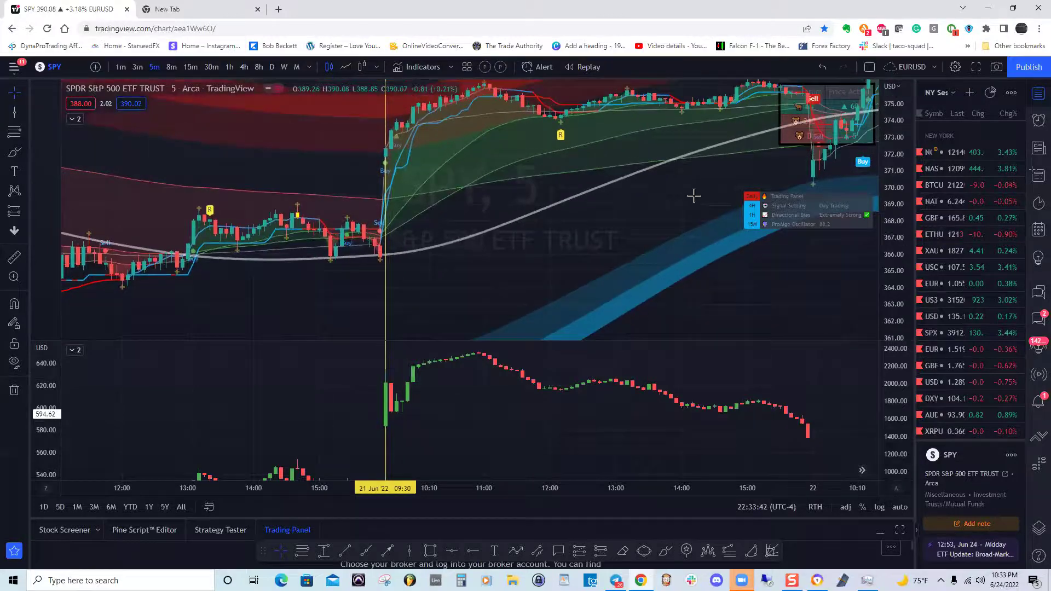
pyautogui.moveTo(583, 203); pyautogui.dragTo(598, 237)
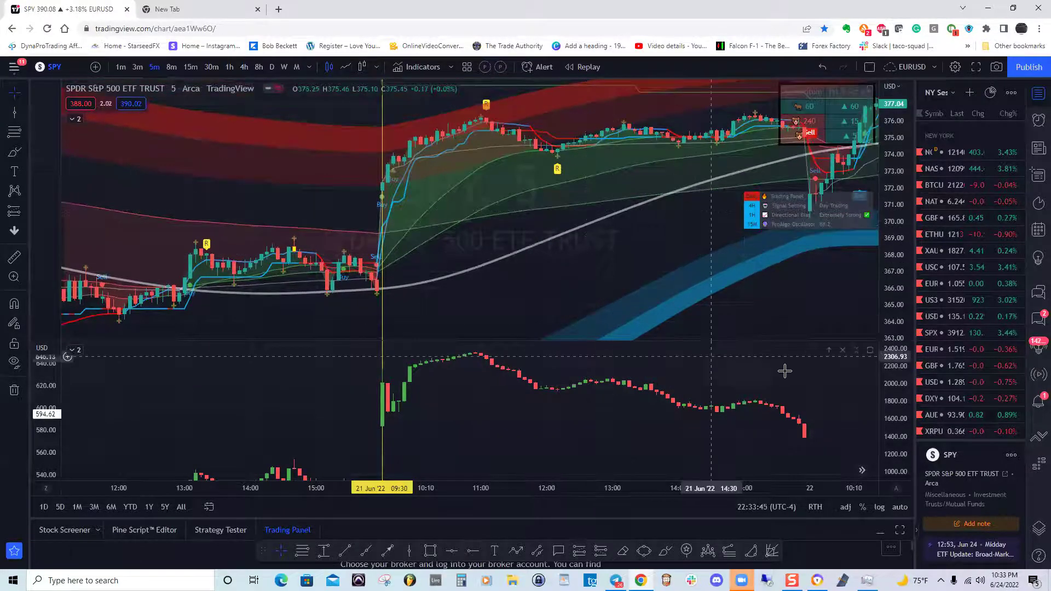
# Step: Add a yellow horizontal line at 597.08 in the lower pane, level with the bottom of the indicator's first 21 June candle
pyautogui.moveTo(895, 392); pyautogui.dragTo(895, 421)
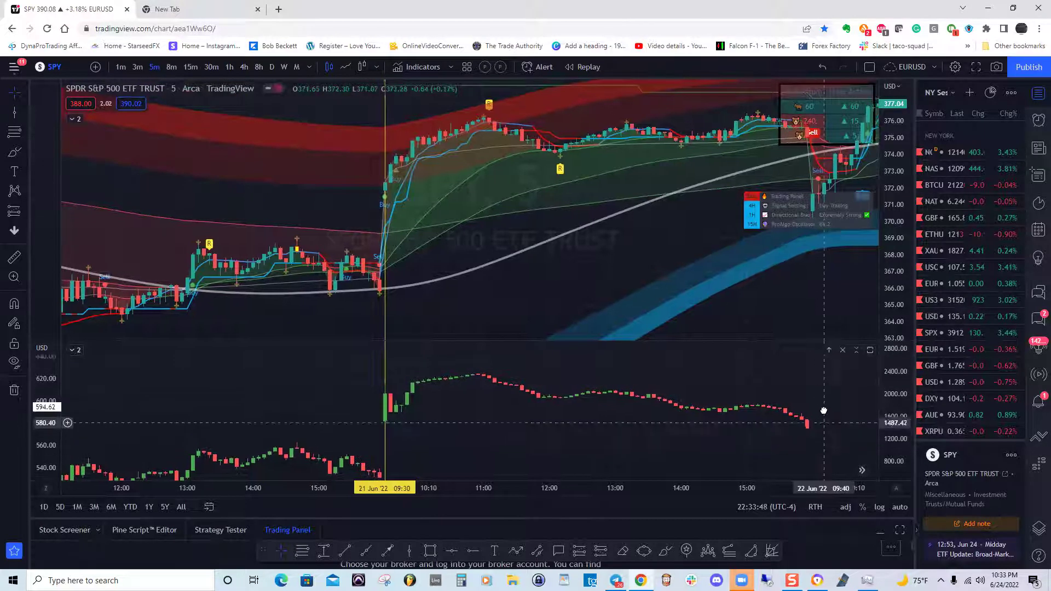
pyautogui.moveTo(737, 400); pyautogui.dragTo(751, 383)
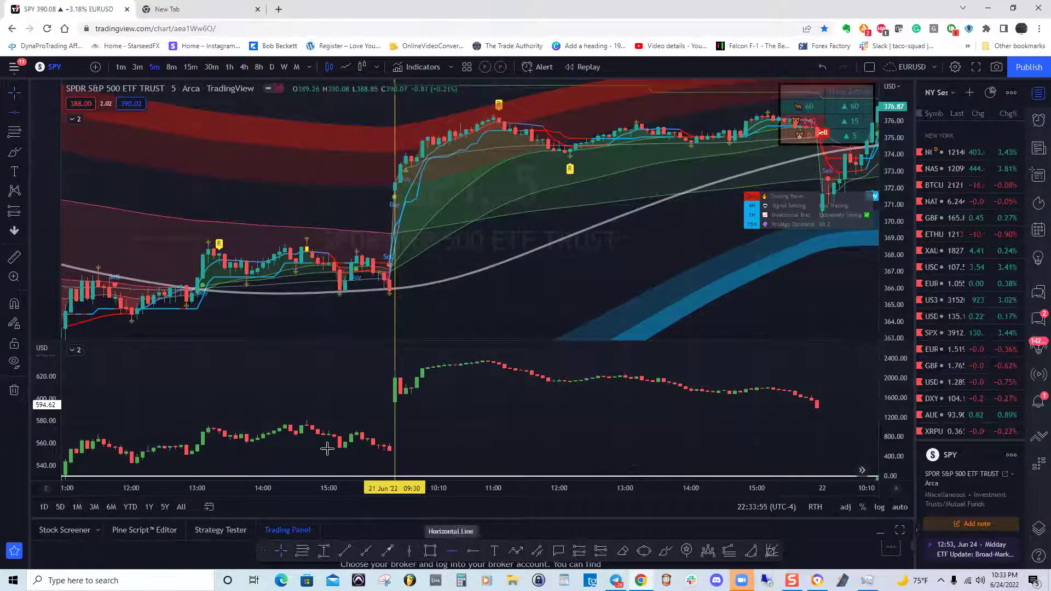
pyautogui.click(291, 402)
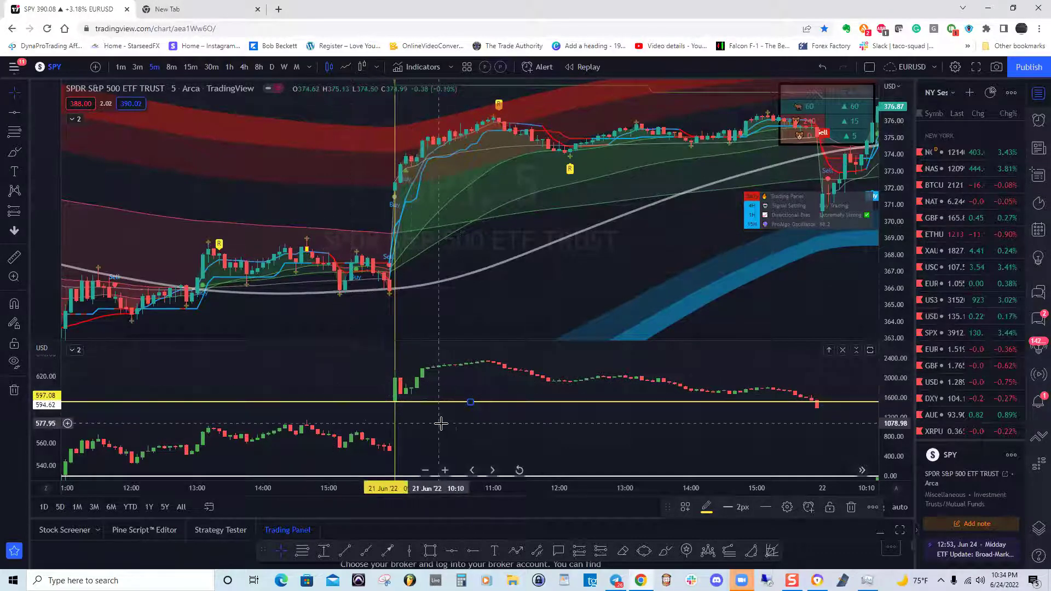
pyautogui.moveTo(465, 242); pyautogui.dragTo(471, 262)
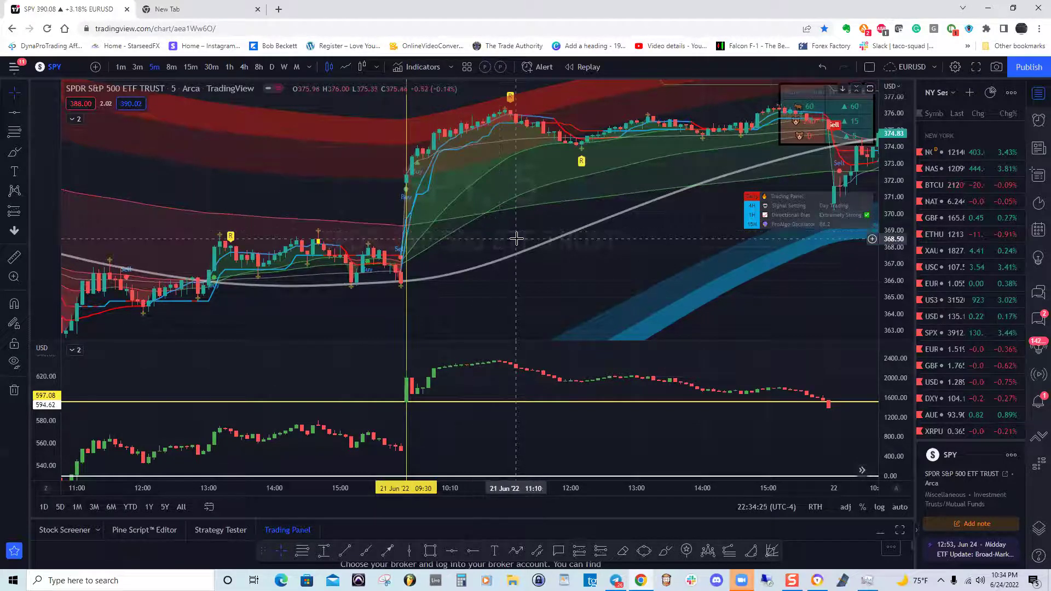
# Step: Mark SPY's 16 June 09:30 open with a yellow vertical line
pyautogui.moveTo(520, 234); pyautogui.dragTo(517, 234)
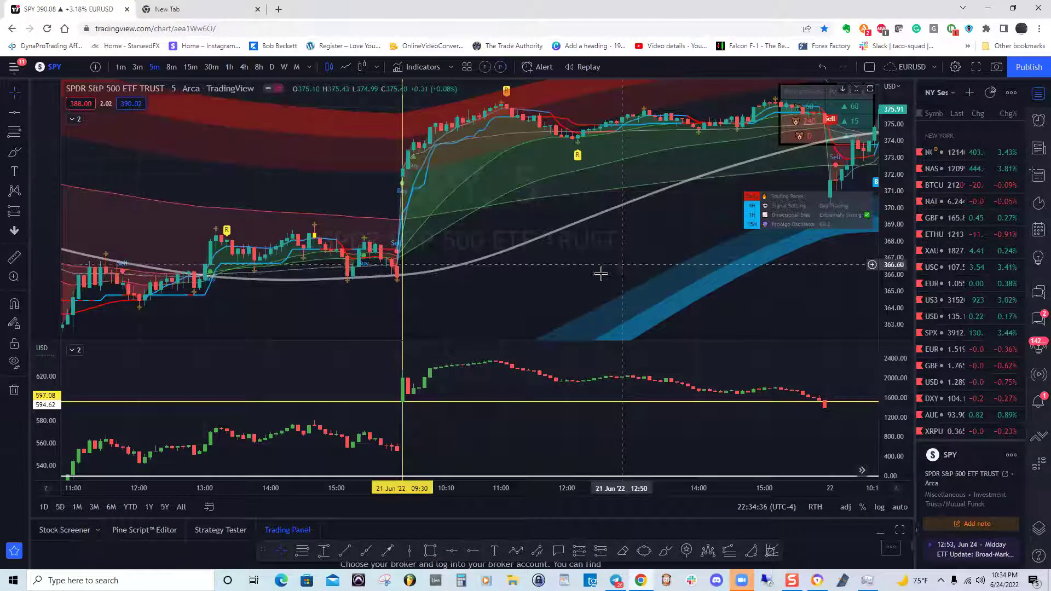
pyautogui.moveTo(230, 356); pyautogui.dragTo(424, 298)
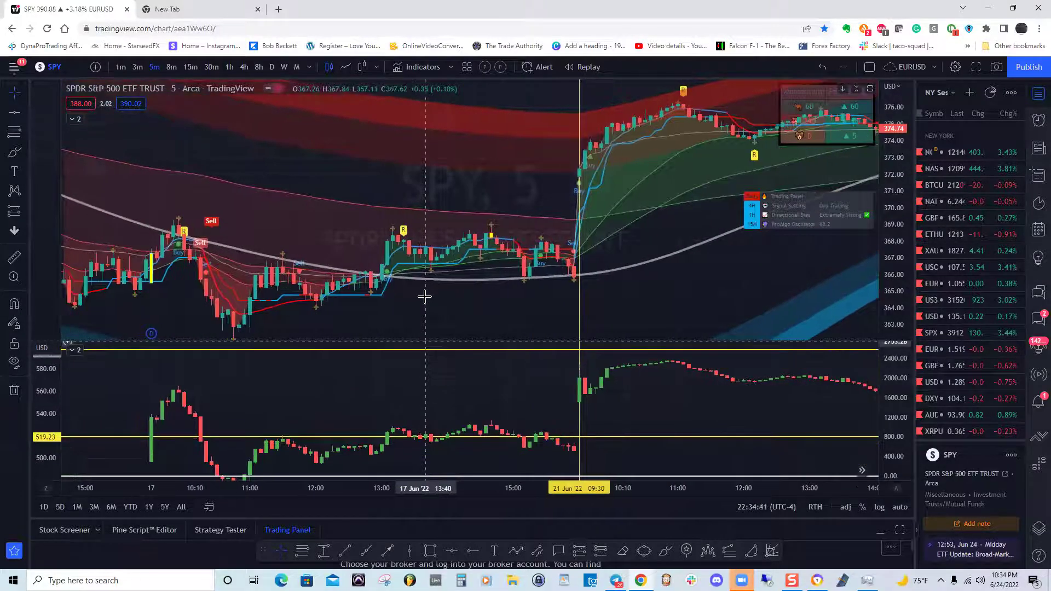
pyautogui.moveTo(474, 433); pyautogui.dragTo(472, 398)
pyautogui.moveTo(245, 435); pyautogui.dragTo(342, 256)
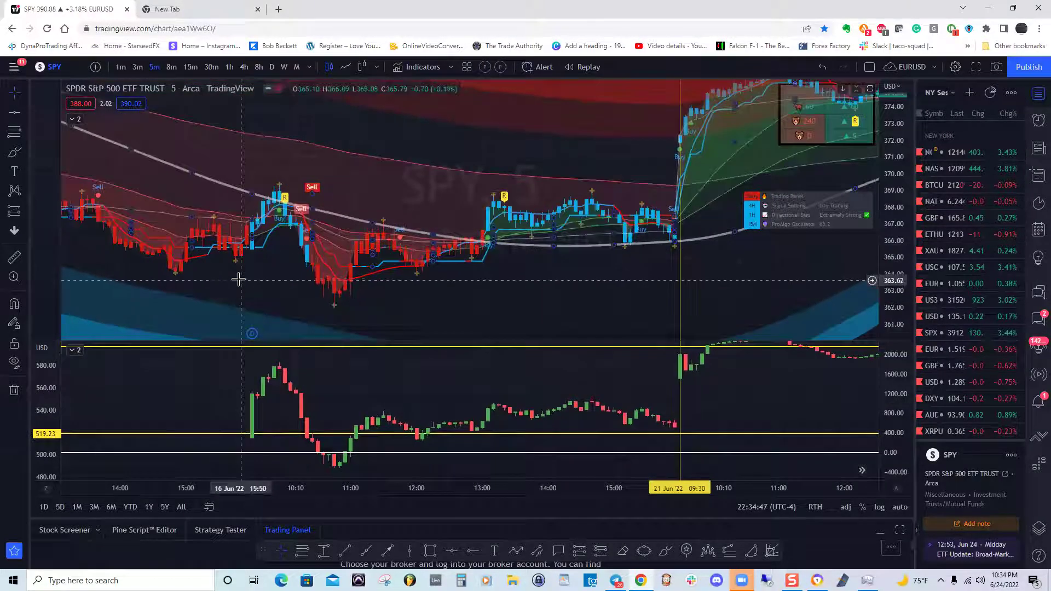
pyautogui.moveTo(276, 377); pyautogui.dragTo(453, 376)
pyautogui.moveTo(99, 189); pyautogui.dragTo(317, 272)
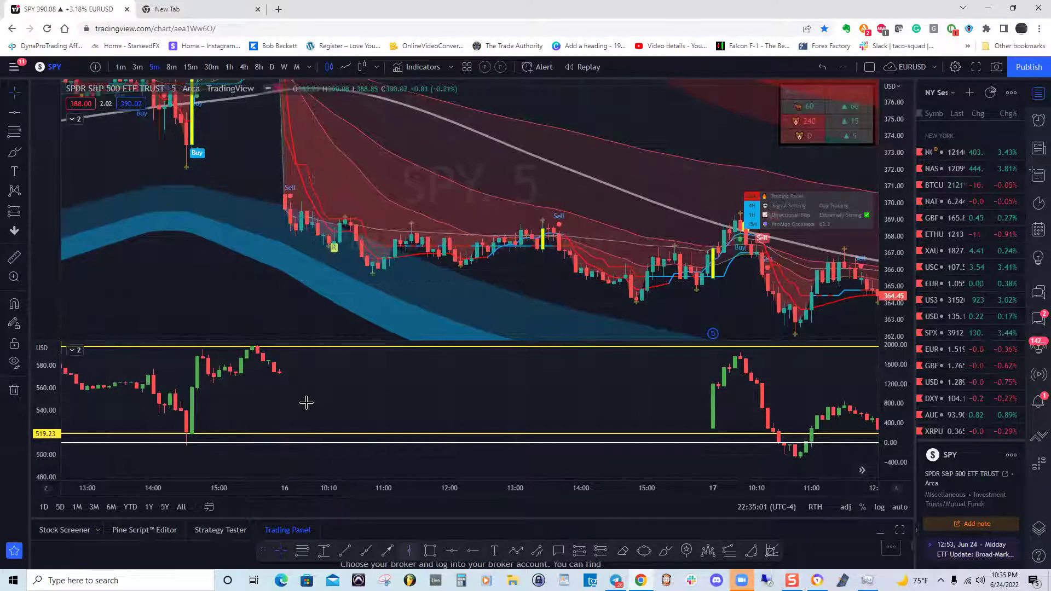
pyautogui.click(283, 253)
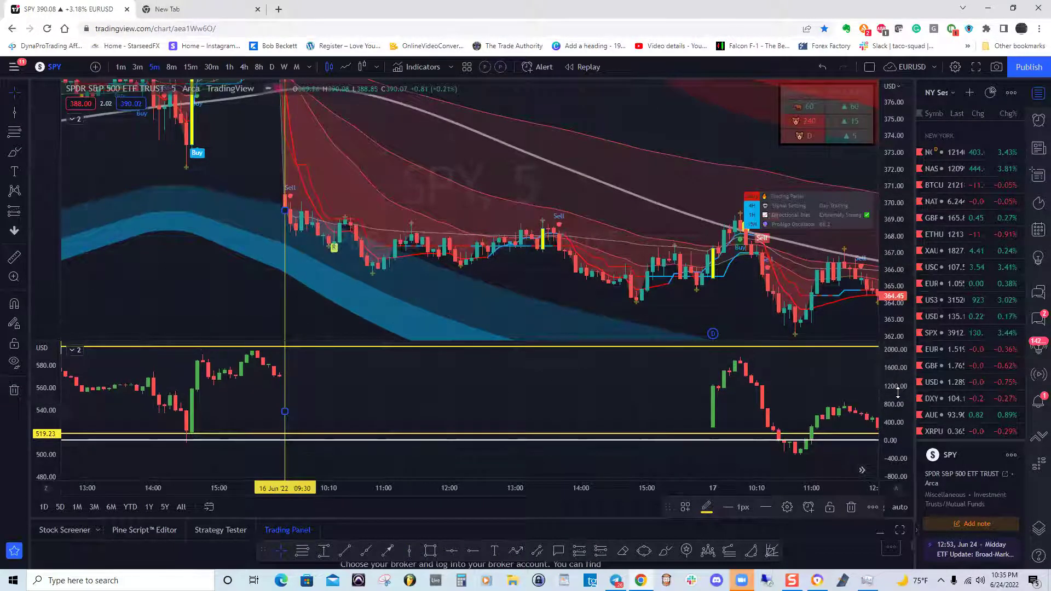
# Step: Compare the lower indicator's candles with SPY's price across the 15, 16 and 17 June sessions
pyautogui.moveTo(898, 393); pyautogui.dragTo(900, 399)
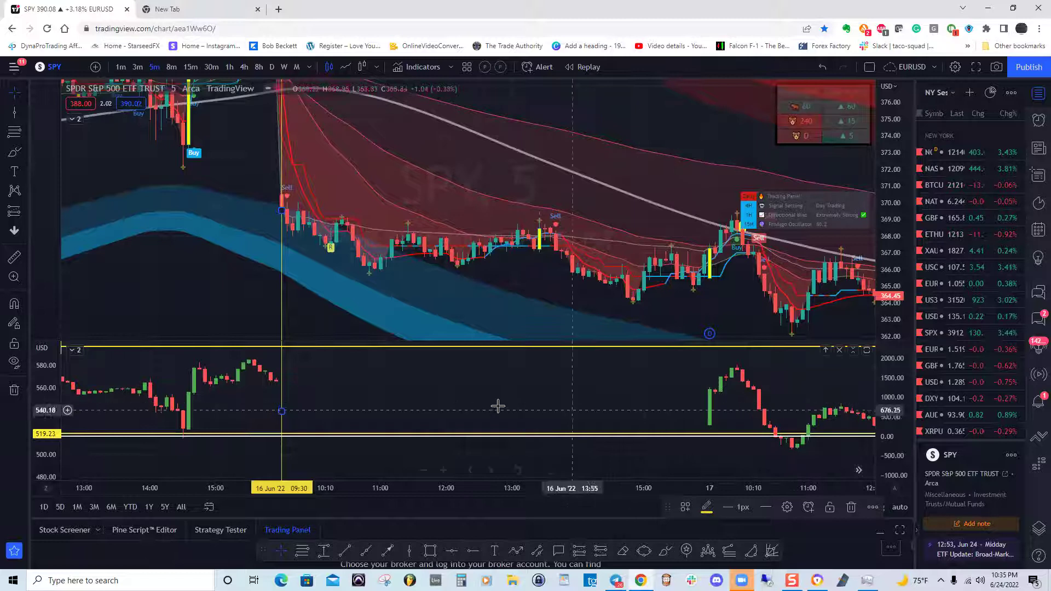
pyautogui.moveTo(468, 395); pyautogui.dragTo(466, 401)
pyautogui.moveTo(709, 402)
pyautogui.mouseDown()
pyautogui.moveTo(706, 362)
pyautogui.moveTo(715, 412)
pyautogui.mouseUp()
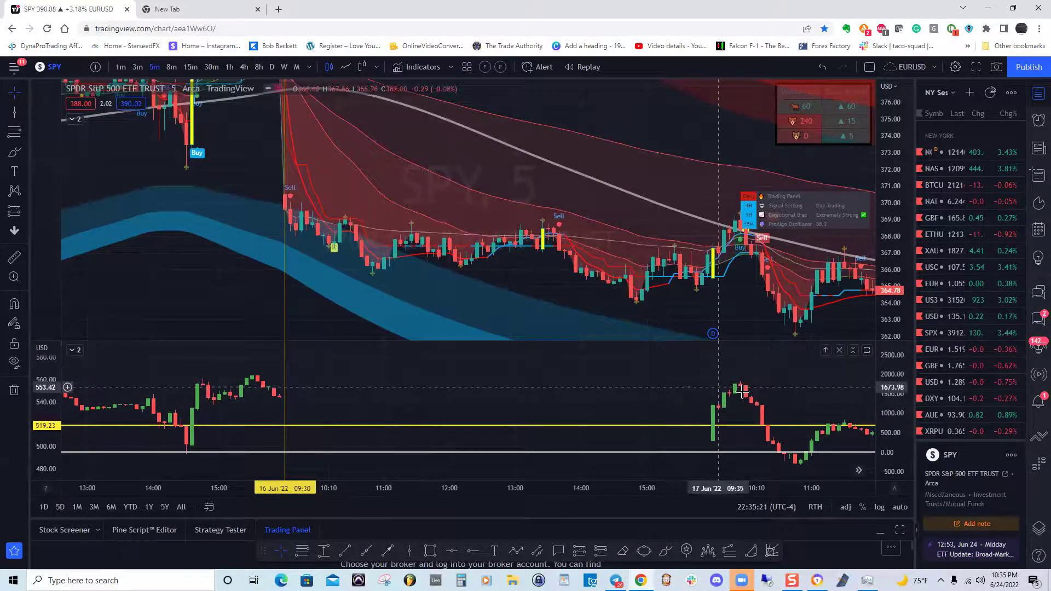
pyautogui.moveTo(743, 393); pyautogui.dragTo(747, 386)
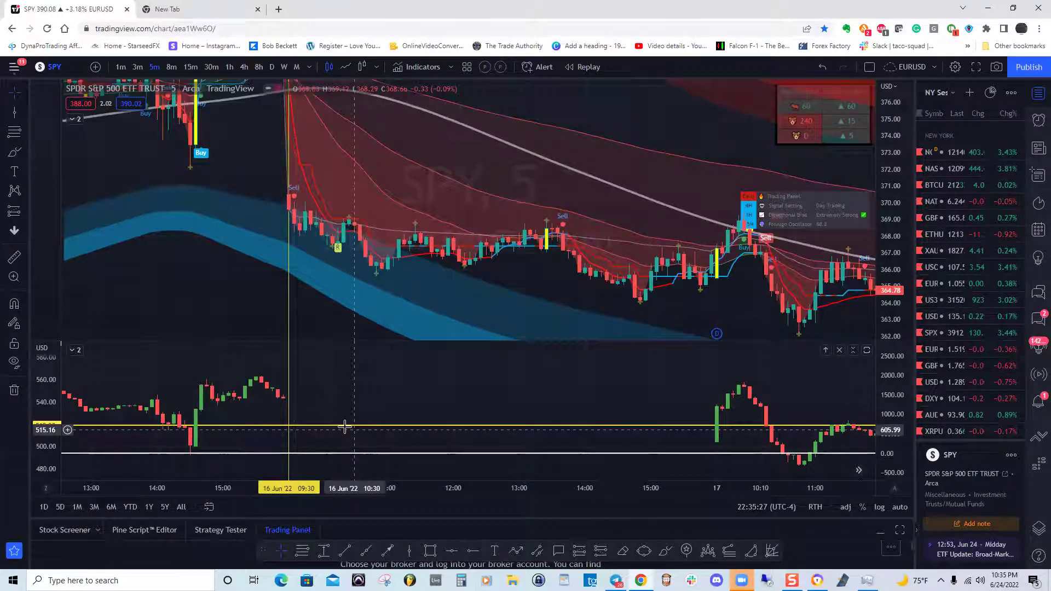
pyautogui.moveTo(431, 392); pyautogui.dragTo(471, 361)
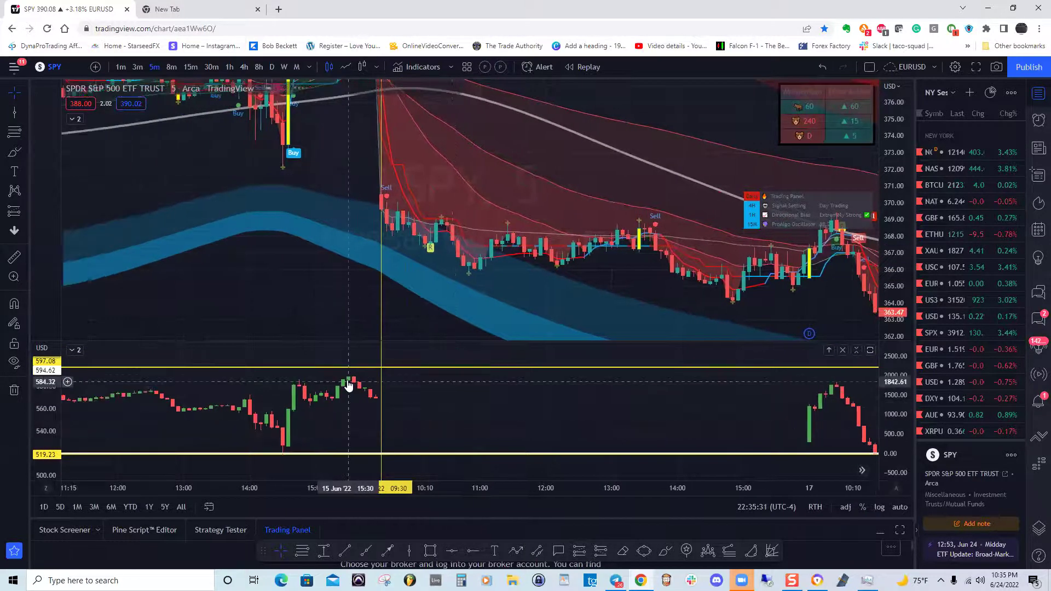
pyautogui.moveTo(340, 391); pyautogui.dragTo(305, 398)
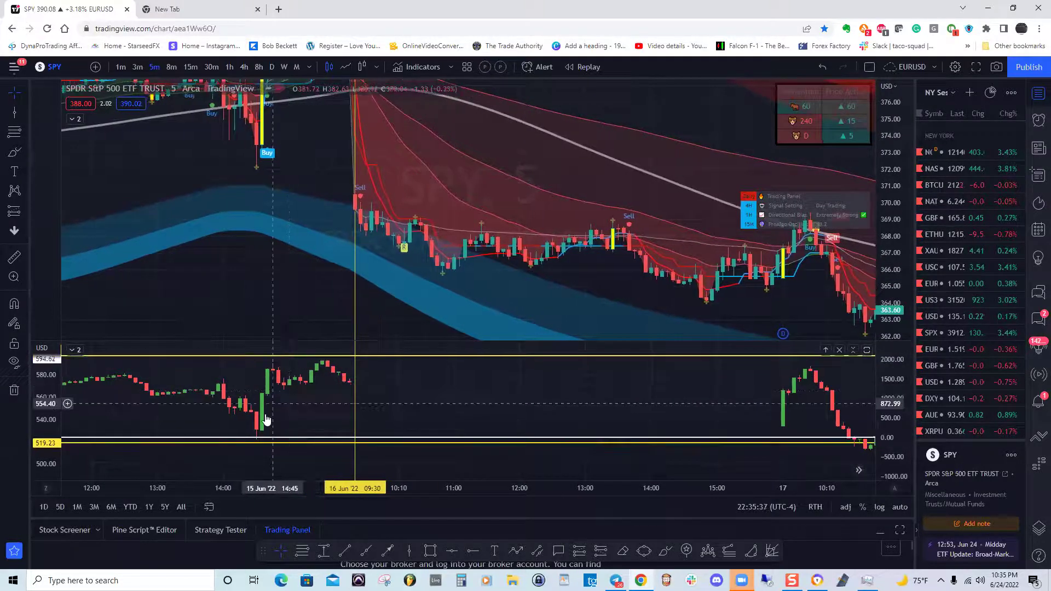
pyautogui.moveTo(259, 404); pyautogui.dragTo(273, 383)
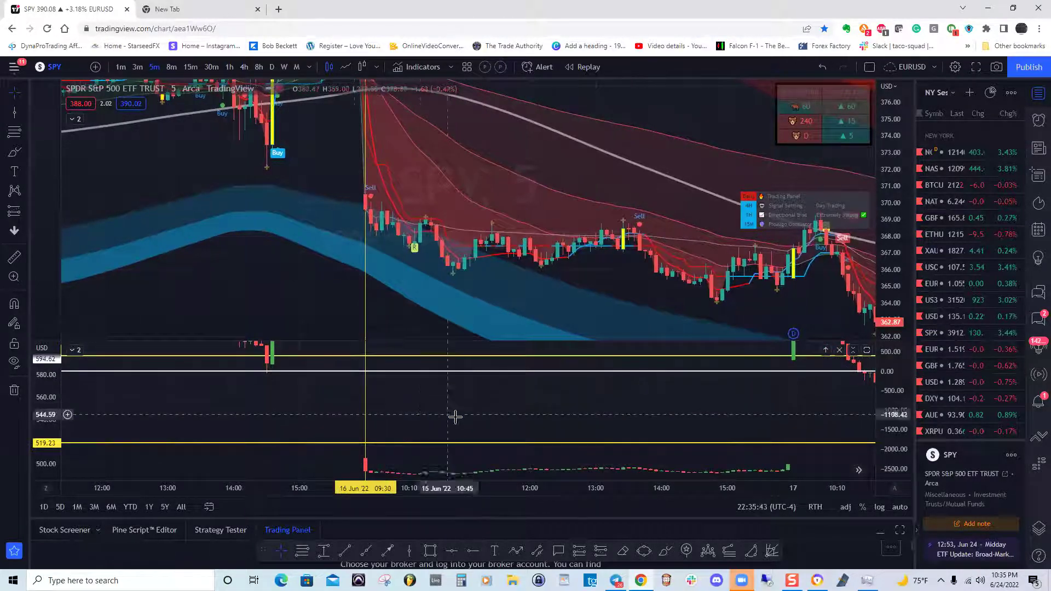
pyautogui.moveTo(409, 445); pyautogui.dragTo(389, 468)
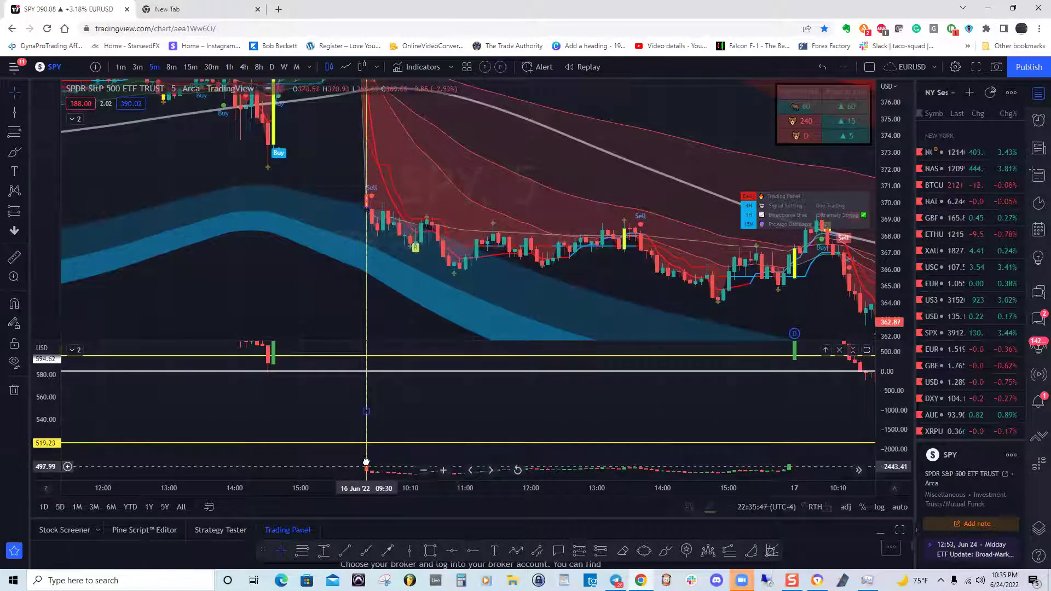
# Step: Align the yellow vertical line with the 16 June 09:30 candle and compress the lower pane's scale to show all three sessions
pyautogui.moveTo(369, 449); pyautogui.dragTo(370, 434)
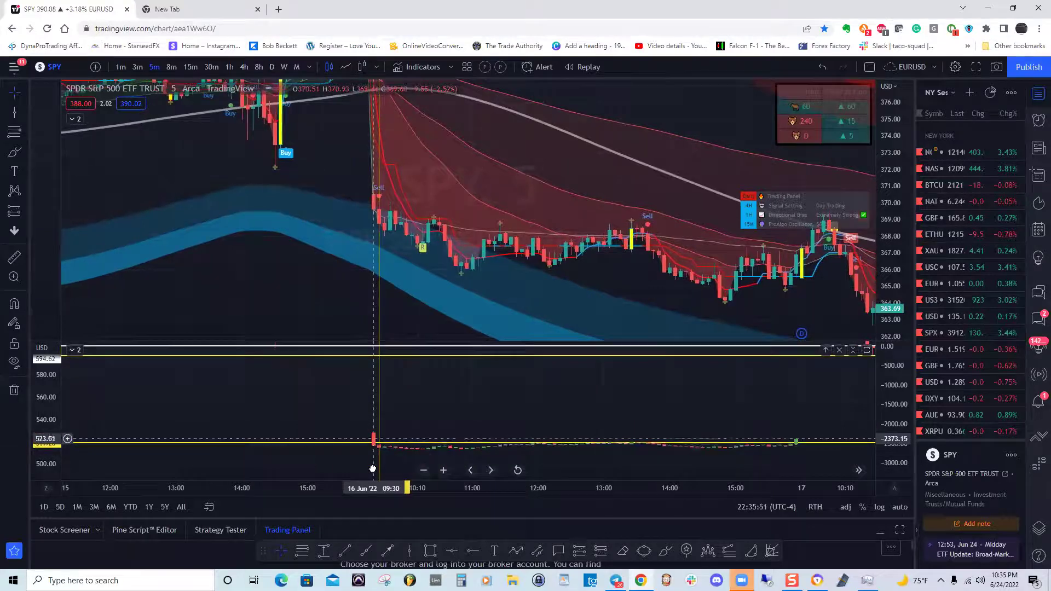
pyautogui.moveTo(898, 388); pyautogui.dragTo(903, 472)
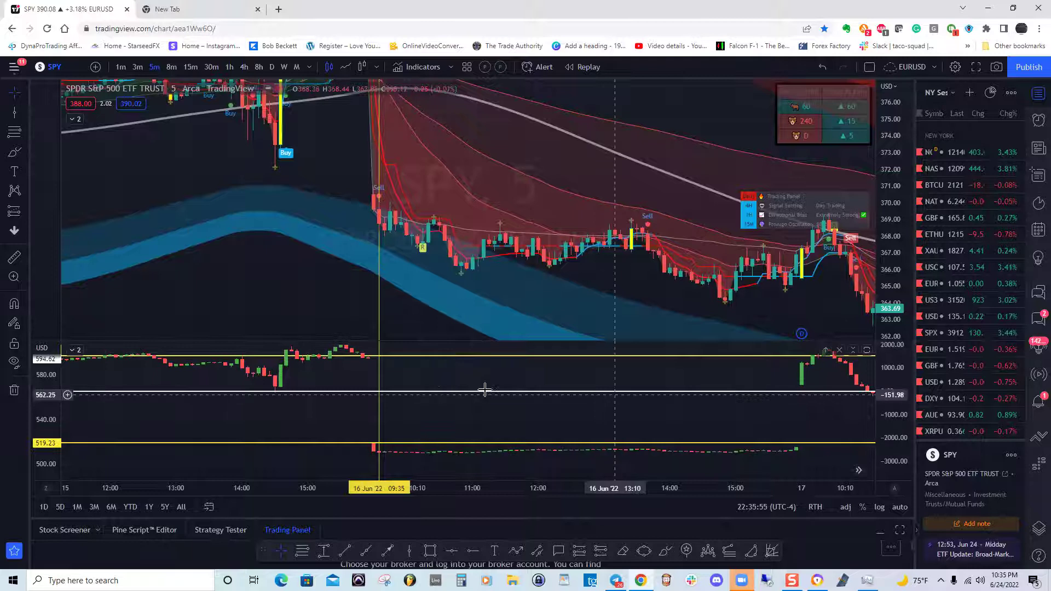
pyautogui.moveTo(380, 381)
pyautogui.mouseDown()
pyautogui.moveTo(364, 372)
pyautogui.moveTo(374, 382)
pyautogui.mouseUp()
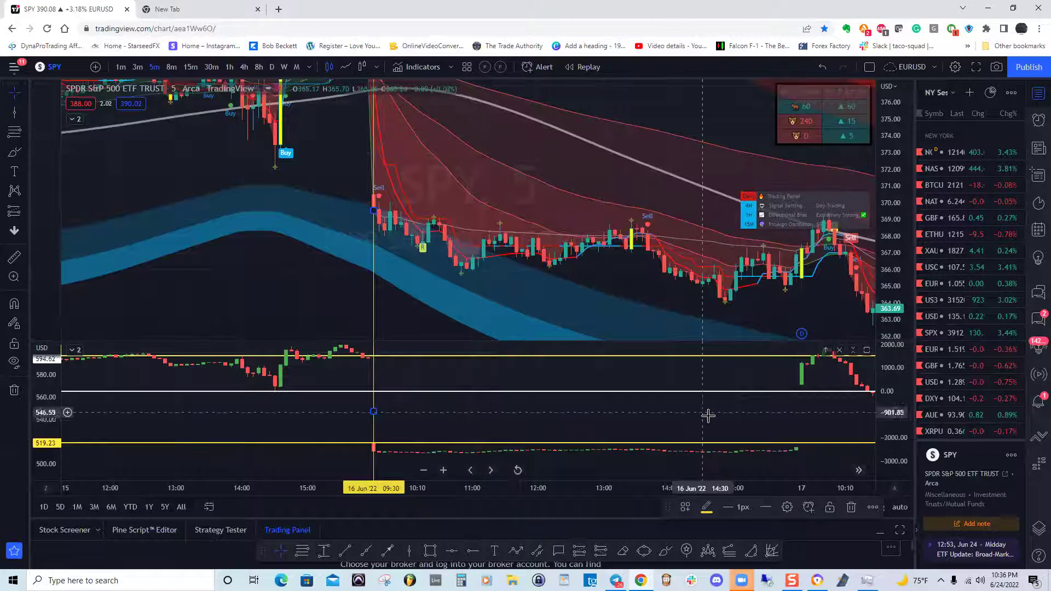
# Step: Delete the yellow horizontal line just above the indicator's zero line in the lower pane
pyautogui.moveTo(519, 454); pyautogui.dragTo(409, 429)
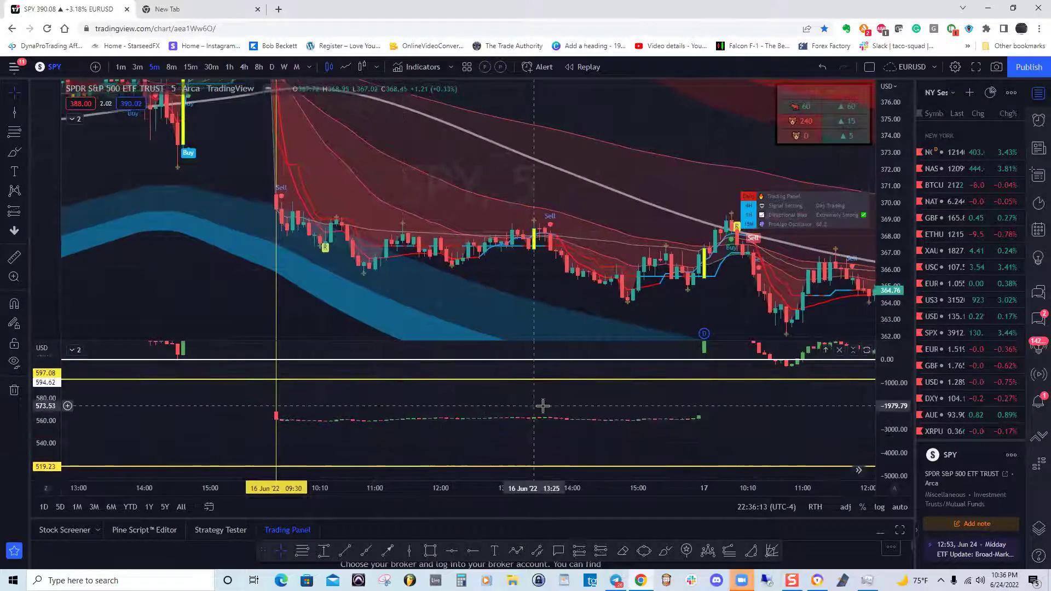
pyautogui.moveTo(646, 427); pyautogui.dragTo(615, 458)
pyautogui.moveTo(738, 357); pyautogui.dragTo(735, 369)
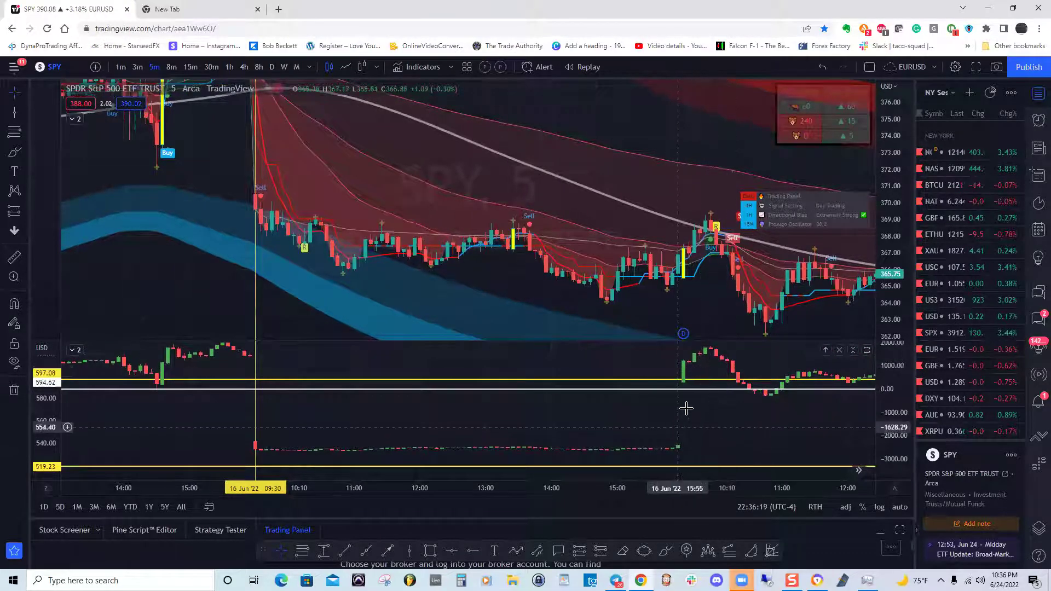
pyautogui.moveTo(678, 385); pyautogui.dragTo(629, 387)
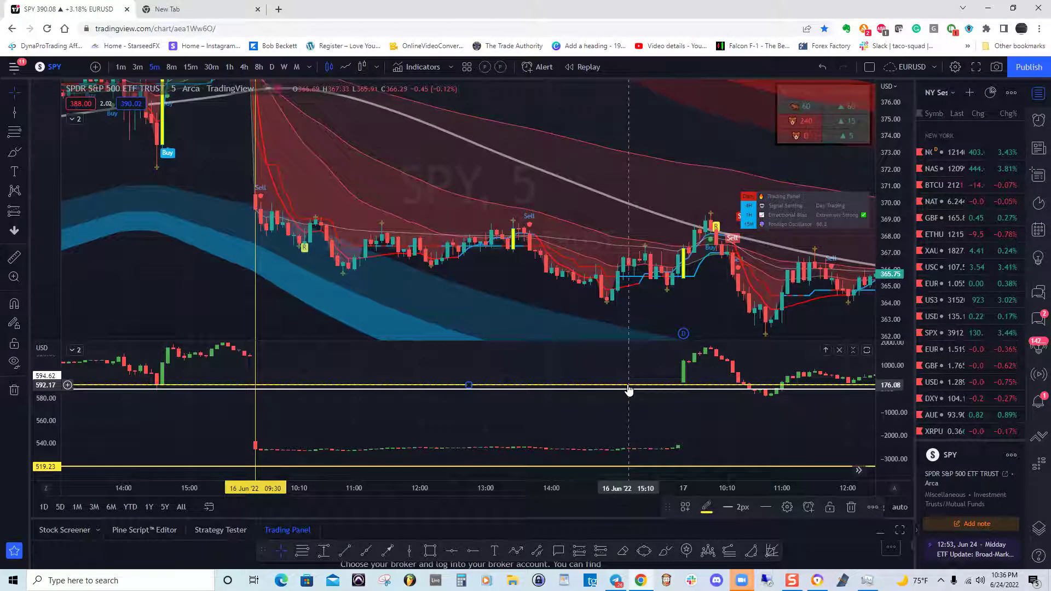
pyautogui.press('Delete')
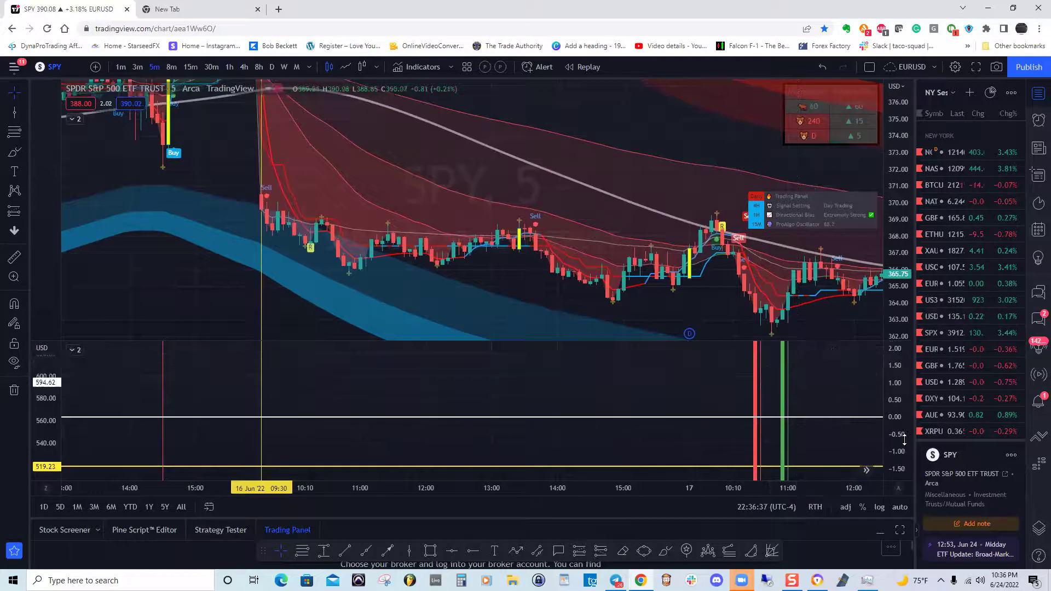
# Step: Add a white horizontal ray at 562.74 in the lower pane, level with the bottom of the indicator's first 17 June candle
pyautogui.moveTo(754, 405); pyautogui.dragTo(684, 404)
pyautogui.moveTo(897, 368); pyautogui.dragTo(897, 469)
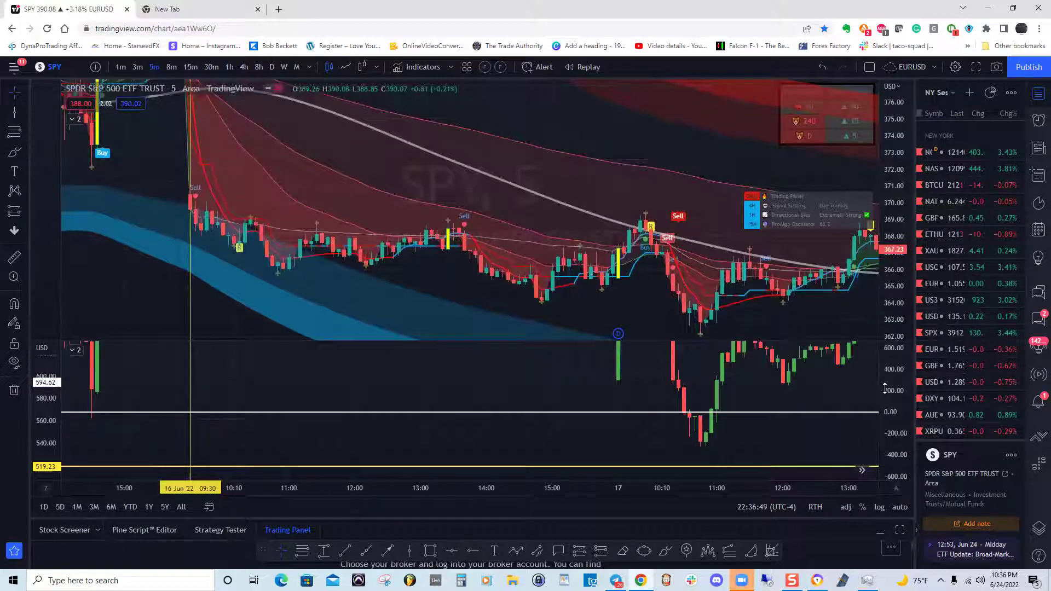
pyautogui.moveTo(767, 370); pyautogui.dragTo(758, 383)
pyautogui.moveTo(898, 395); pyautogui.dragTo(898, 451)
pyautogui.moveTo(843, 402); pyautogui.dragTo(840, 404)
pyautogui.moveTo(736, 391); pyautogui.dragTo(726, 399)
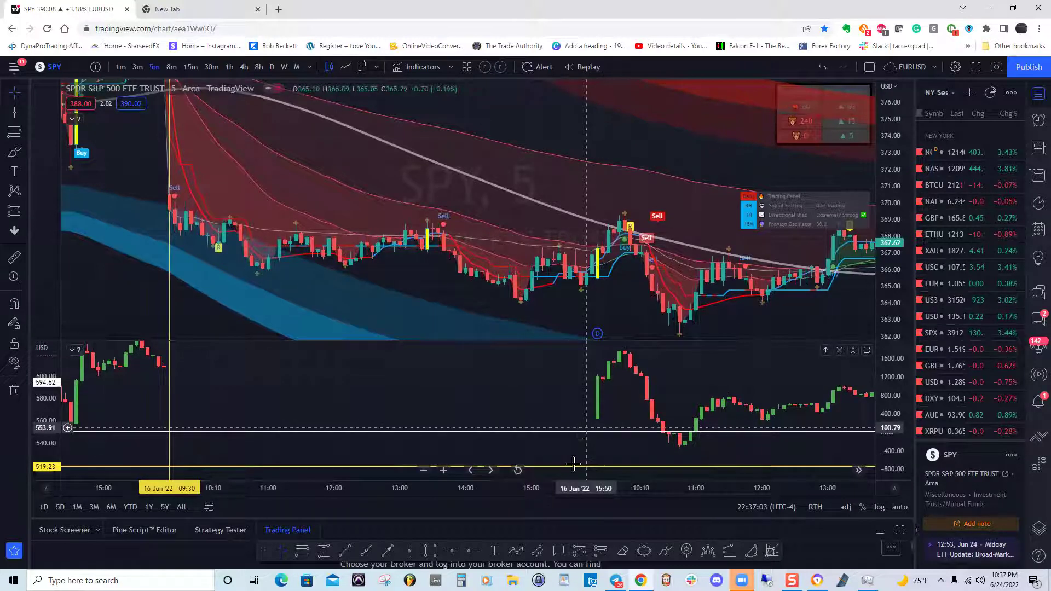
pyautogui.click(475, 553)
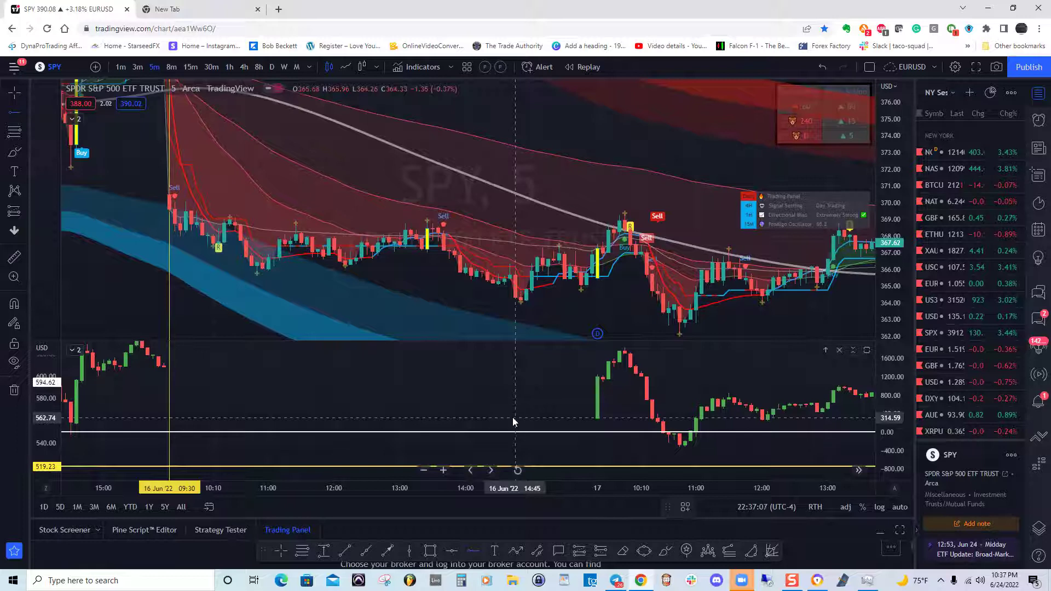
pyautogui.click(515, 418)
# Step: Undo the removal of the lower indicator and rescale its pane around the 17 June candles
pyautogui.click(514, 436)
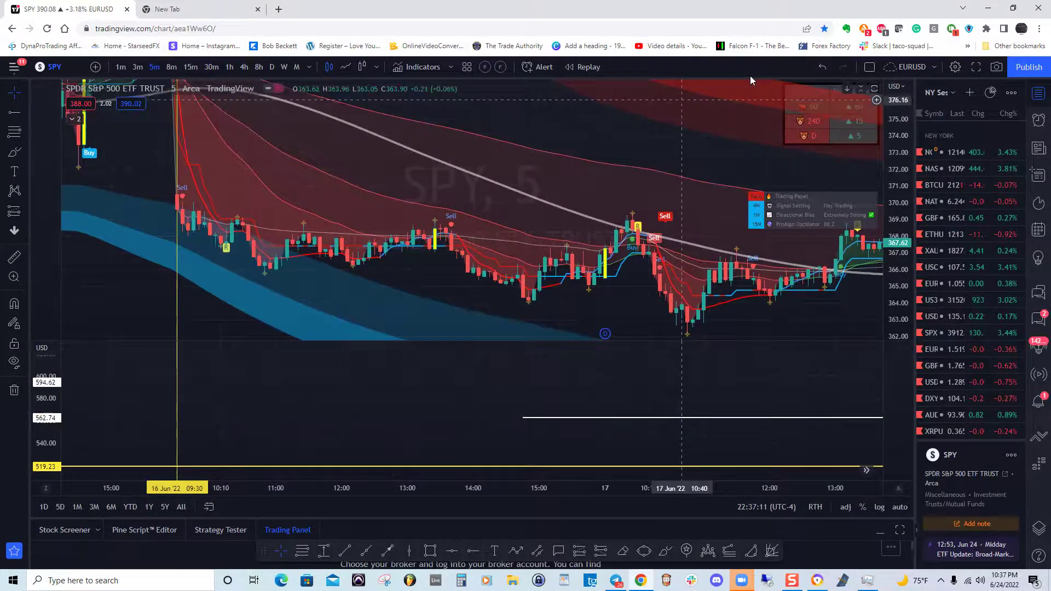
pyautogui.click(824, 62)
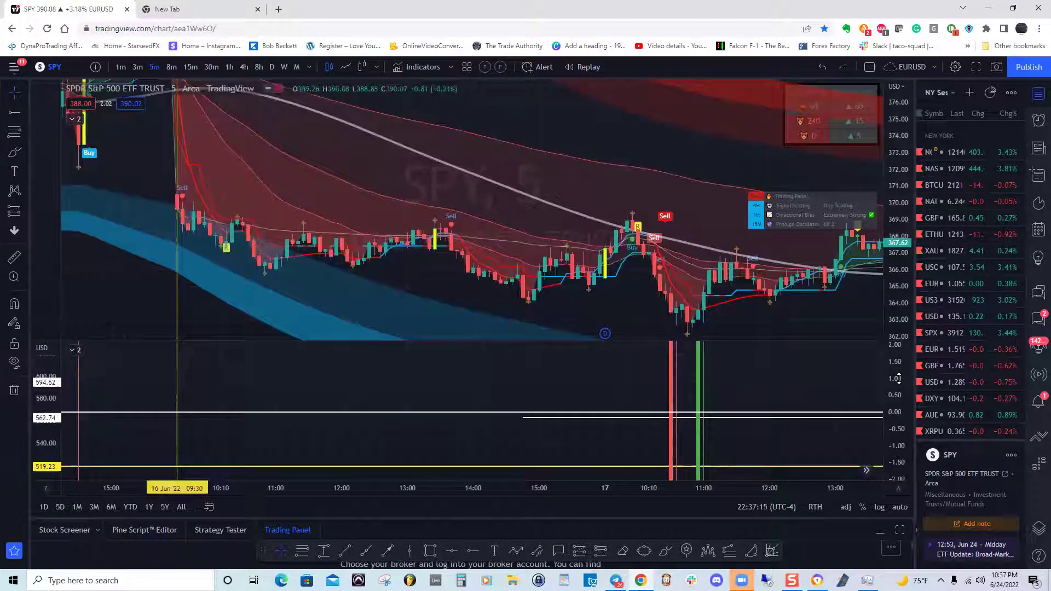
pyautogui.moveTo(896, 386); pyautogui.dragTo(896, 401)
pyautogui.doubleClick(897, 468)
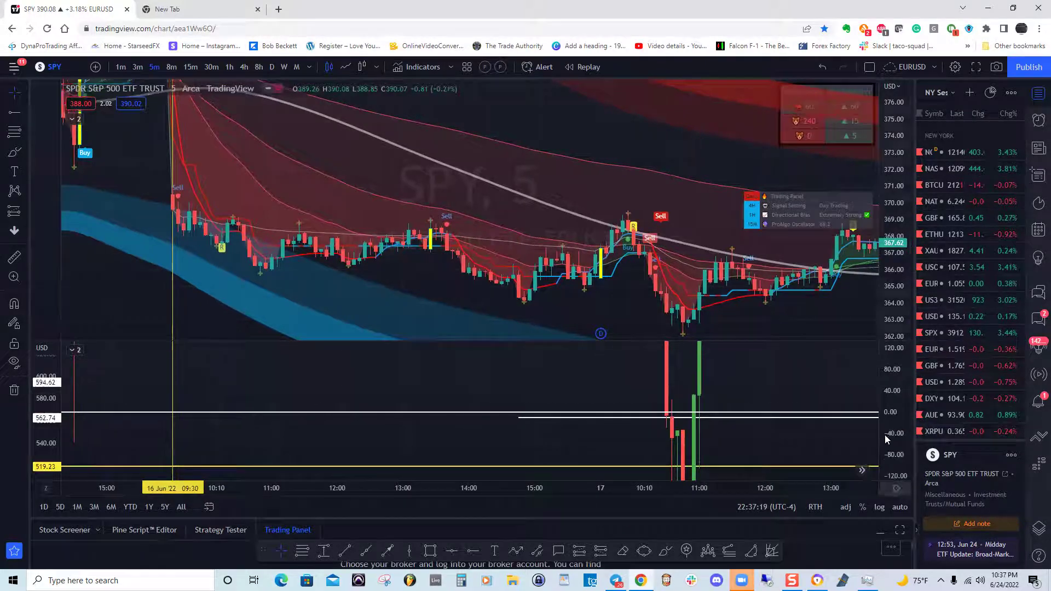
pyautogui.moveTo(891, 438); pyautogui.dragTo(884, 468)
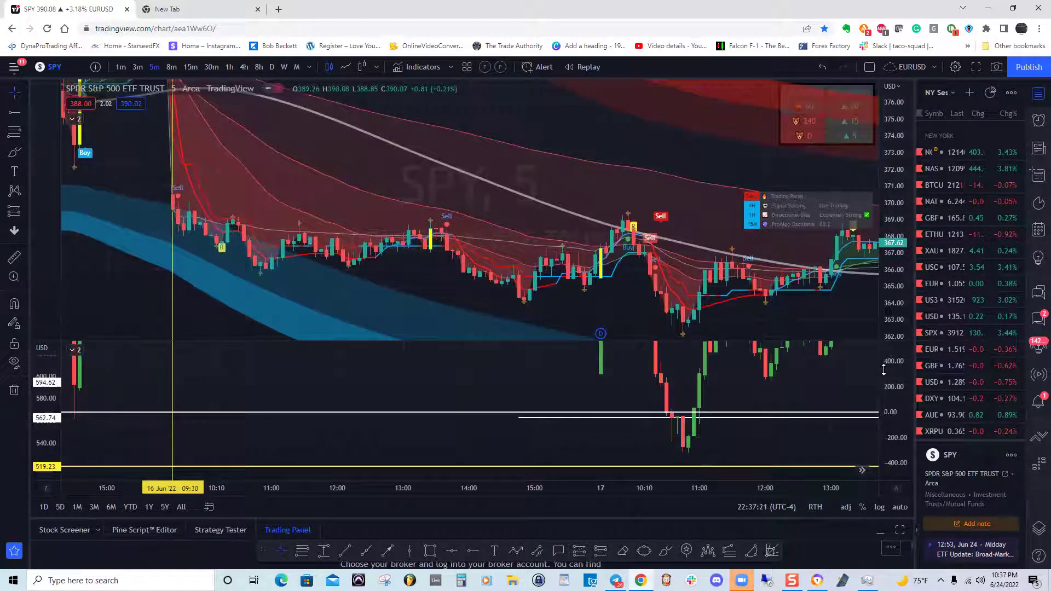
pyautogui.moveTo(904, 392); pyautogui.dragTo(909, 414)
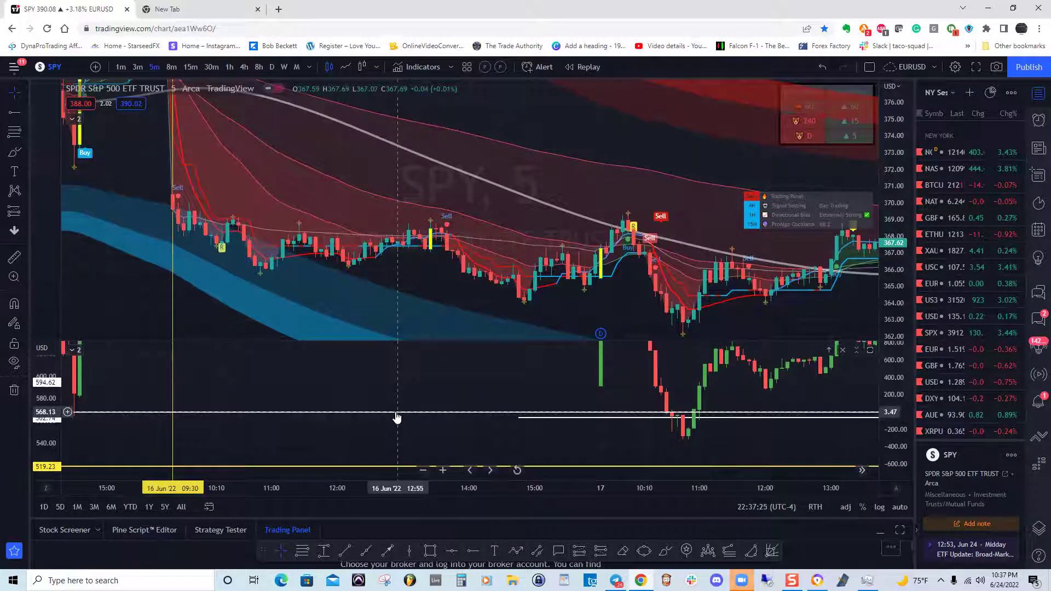
pyautogui.moveTo(394, 407); pyautogui.dragTo(387, 398)
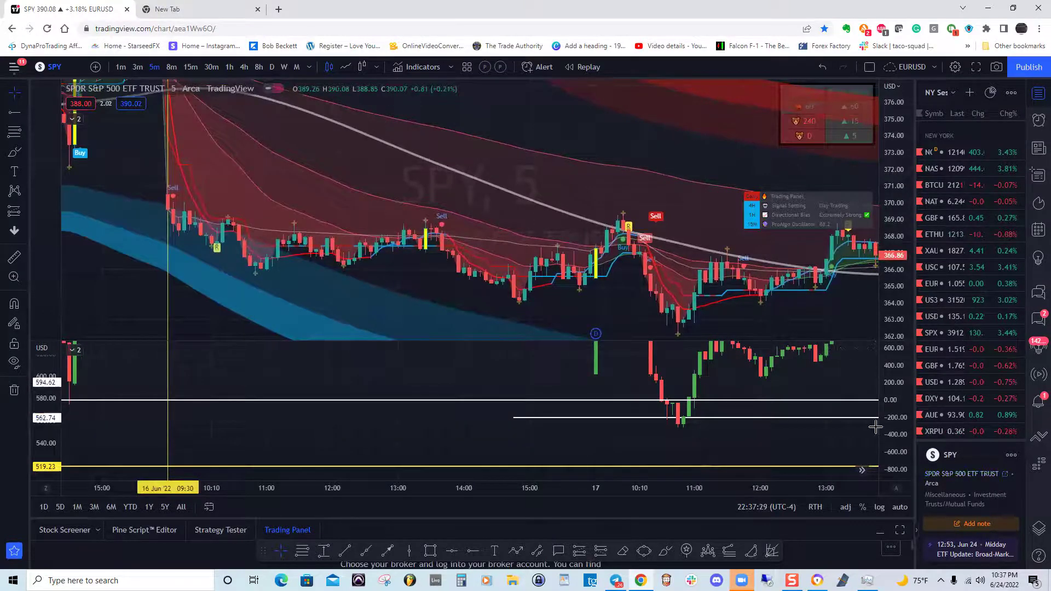
pyautogui.moveTo(899, 392); pyautogui.dragTo(902, 412)
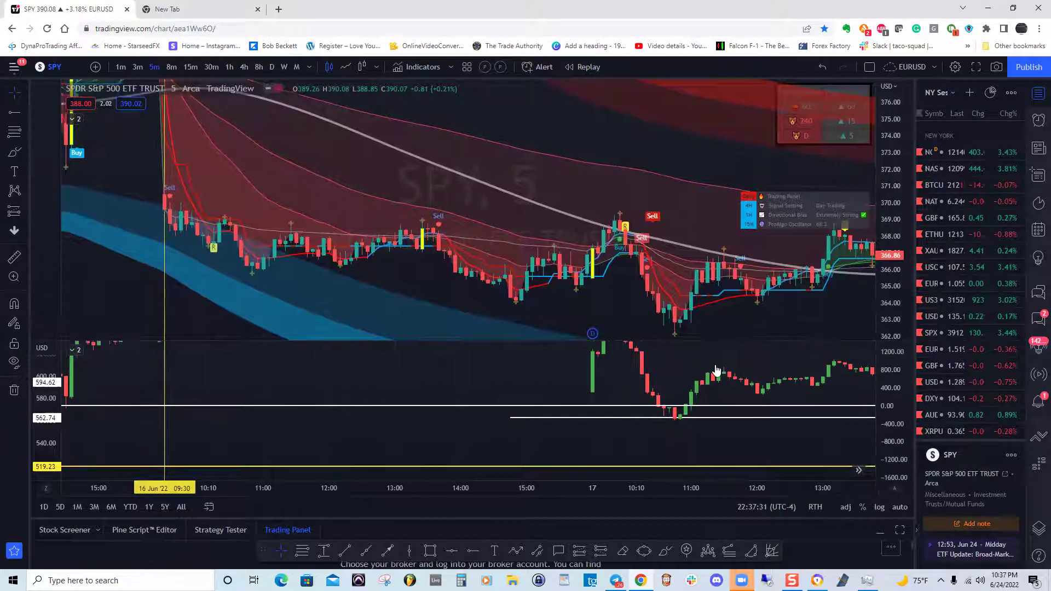
# Step: Duplicate the browser tab containing the SPY chart
pyautogui.moveTo(691, 374); pyautogui.dragTo(517, 412)
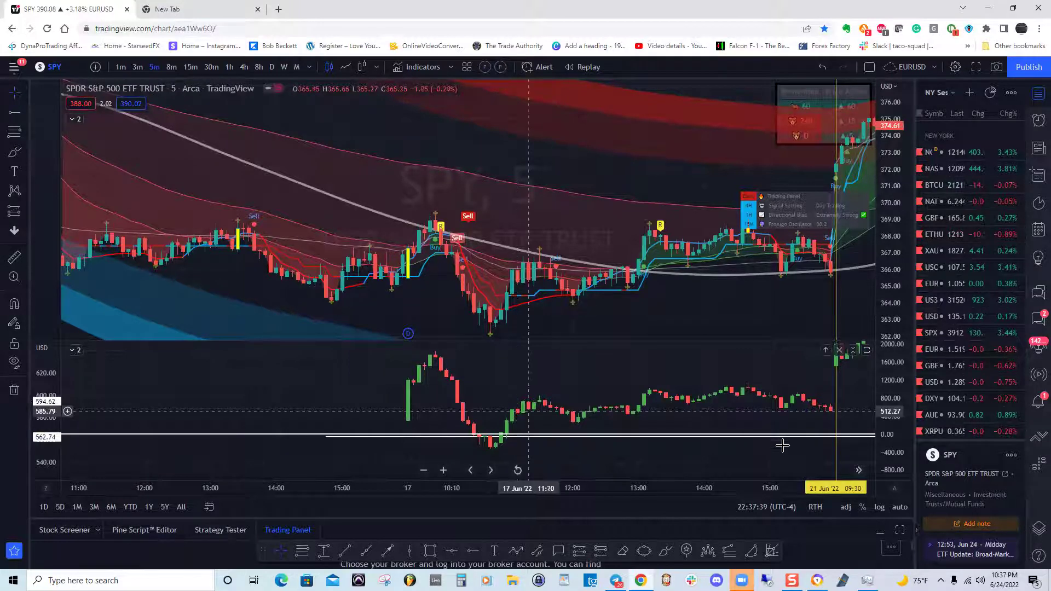
pyautogui.moveTo(889, 353); pyautogui.dragTo(890, 369)
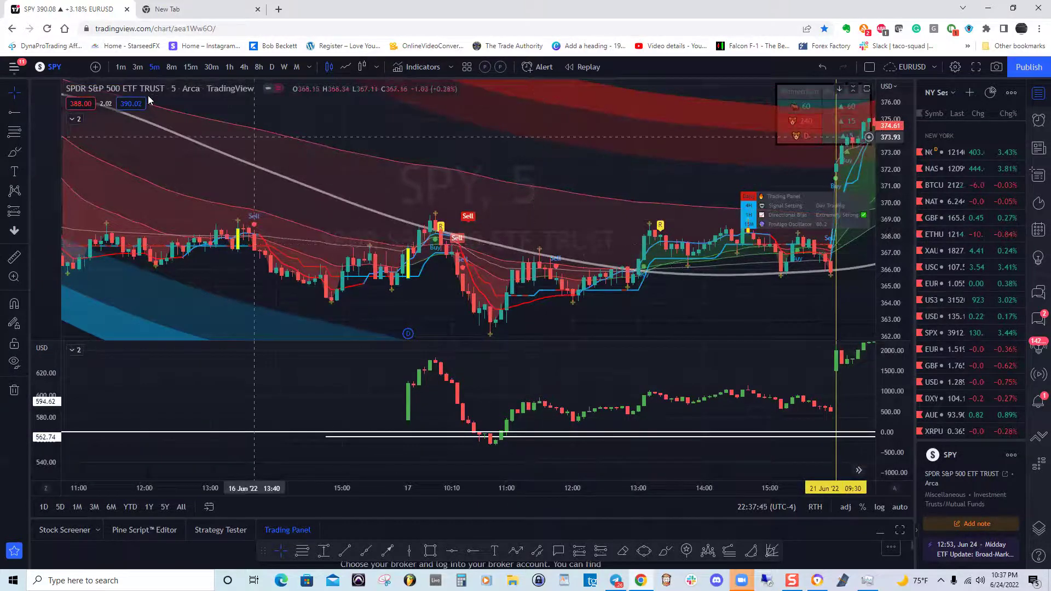
pyautogui.rightClick(94, 14)
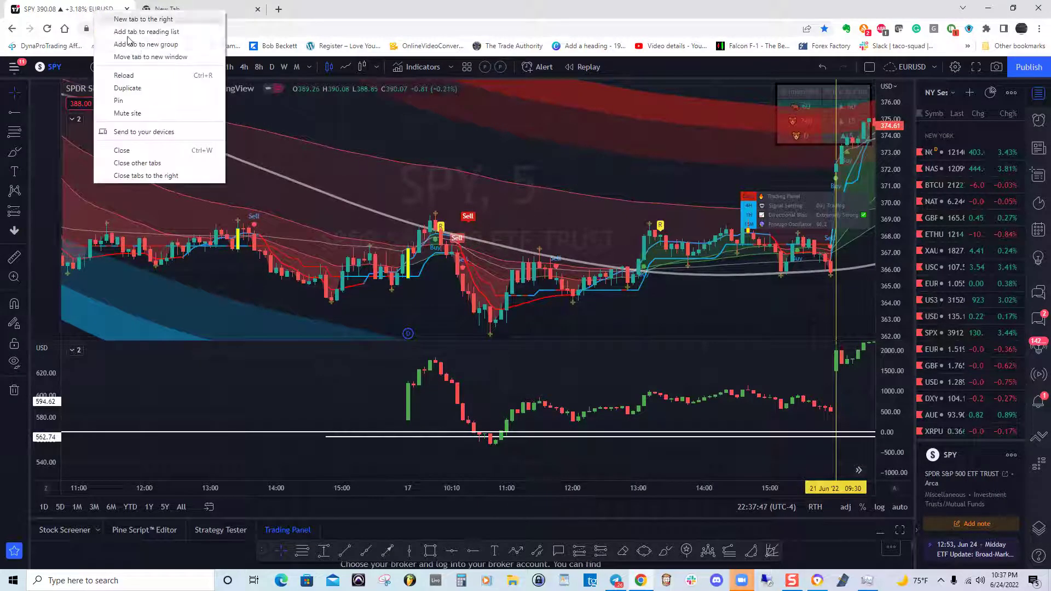
pyautogui.click(127, 88)
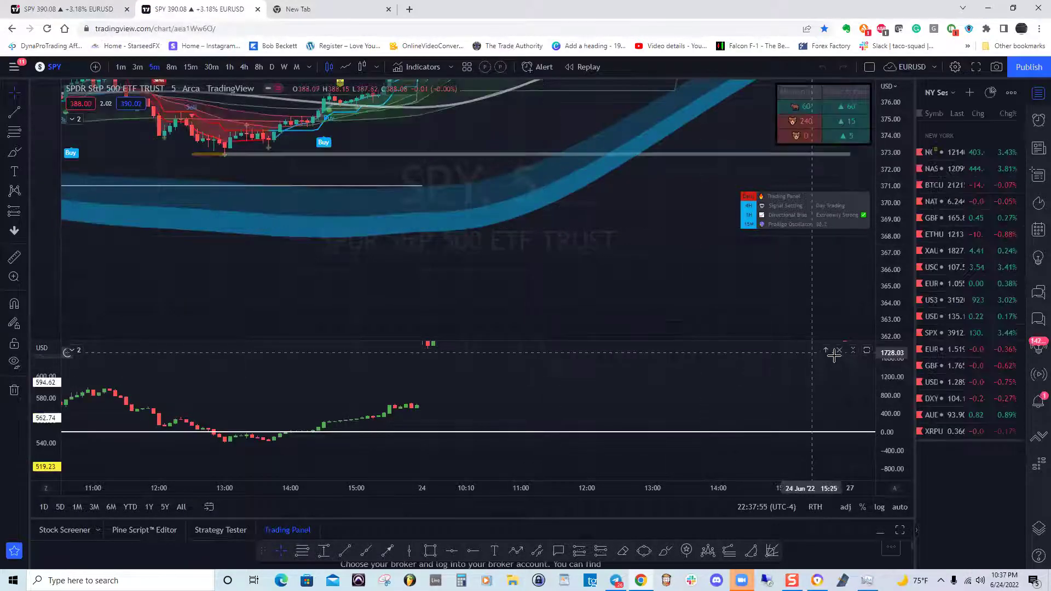
# Step: Move the indicator pane above SPY's price pane in the duplicated chart and fit the 23 June session in view
pyautogui.click(826, 350)
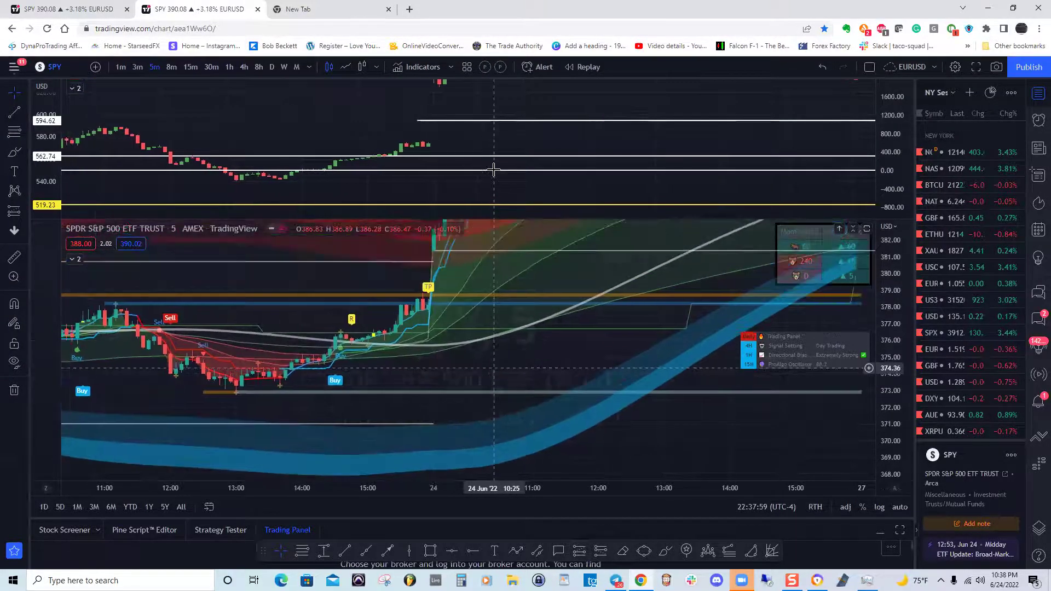
pyautogui.moveTo(532, 167); pyautogui.dragTo(824, 181)
pyautogui.moveTo(892, 194); pyautogui.dragTo(894, 169)
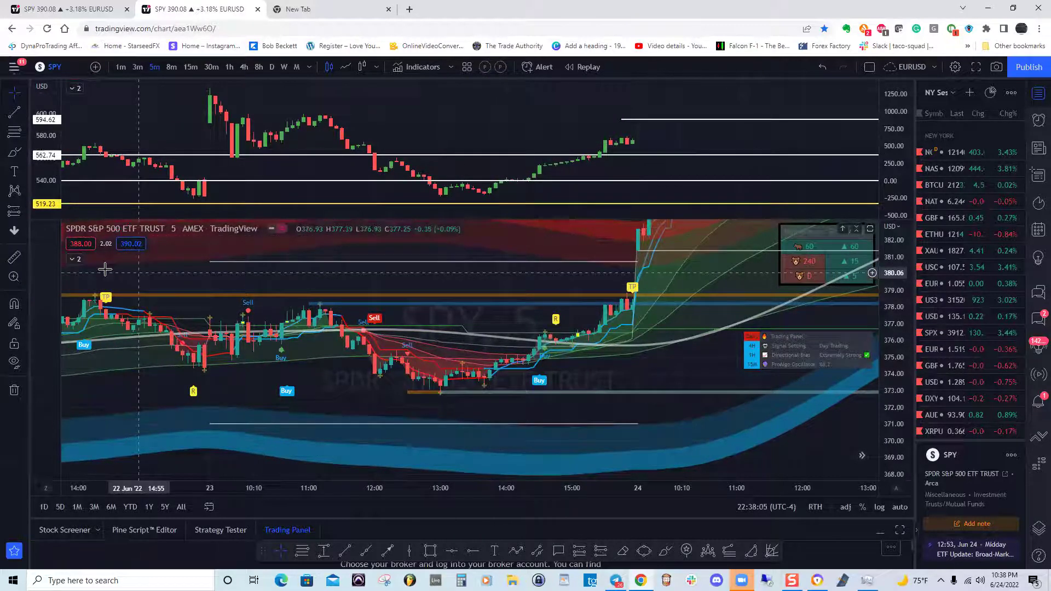
# Step: Return to the original SPY chart tab and examine the lower pane's indicator list and its 17 June opening candles
pyautogui.click(72, 259)
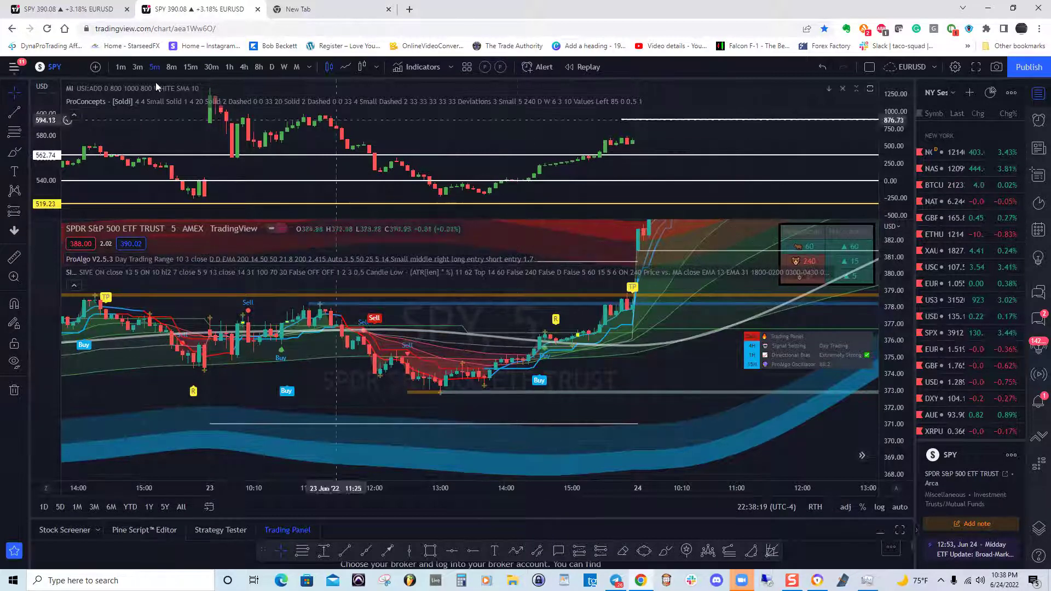
pyautogui.click(46, 11)
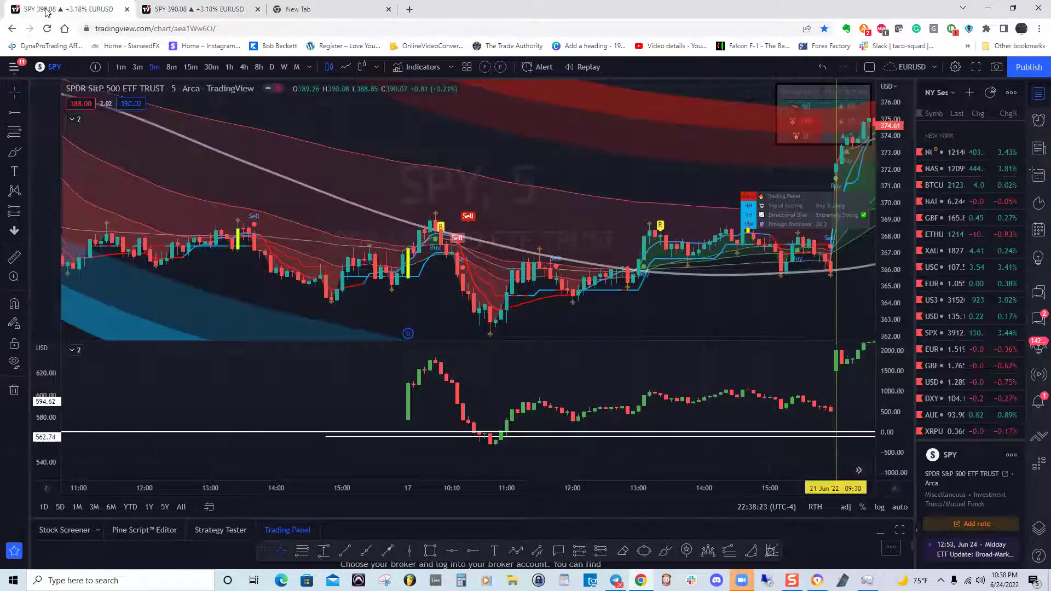
pyautogui.click(77, 351)
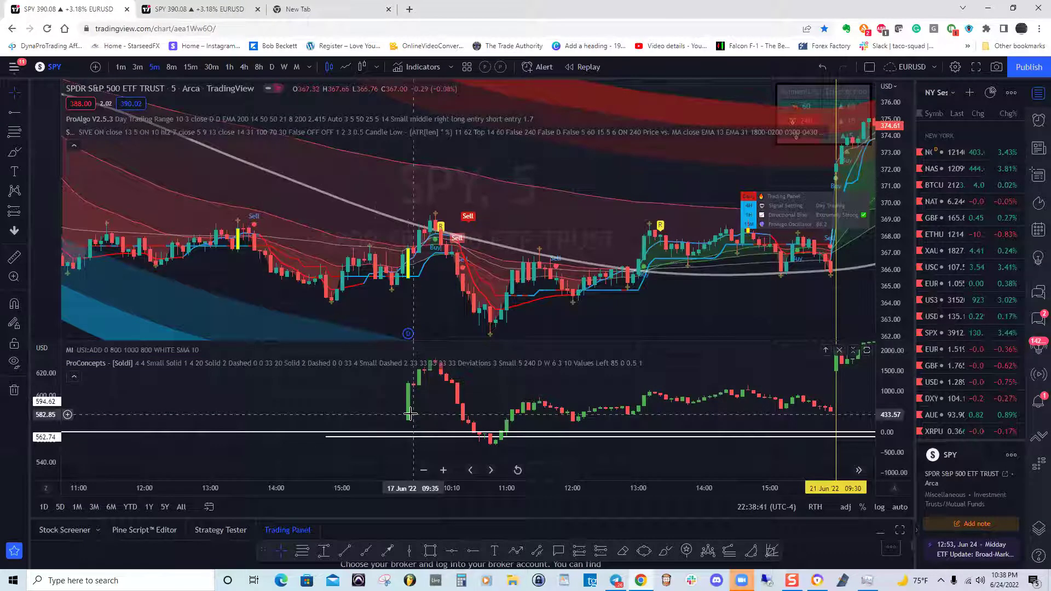
pyautogui.click(73, 378)
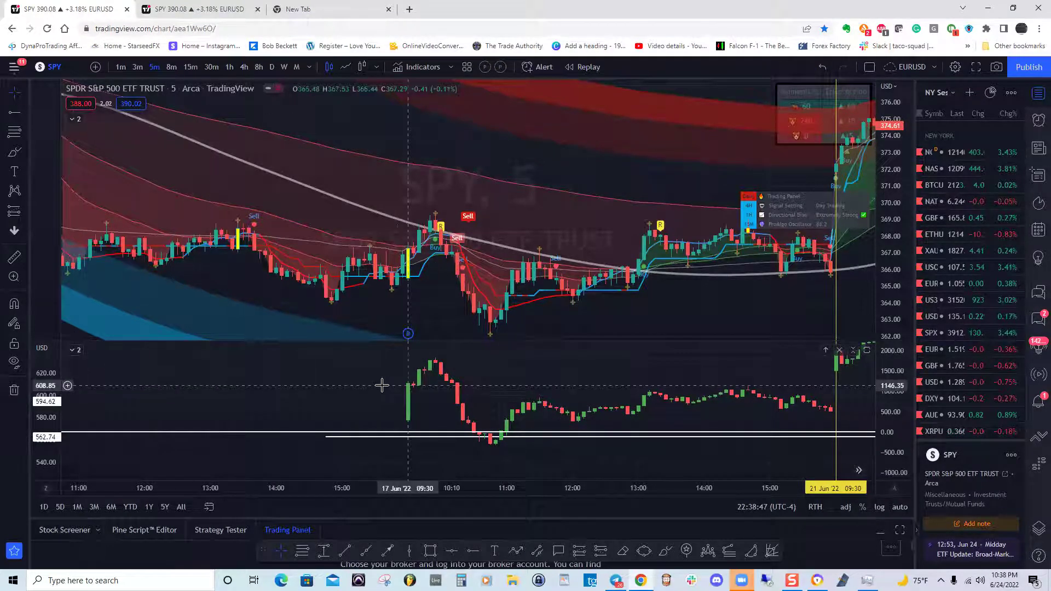
pyautogui.moveTo(380, 382); pyautogui.dragTo(358, 400)
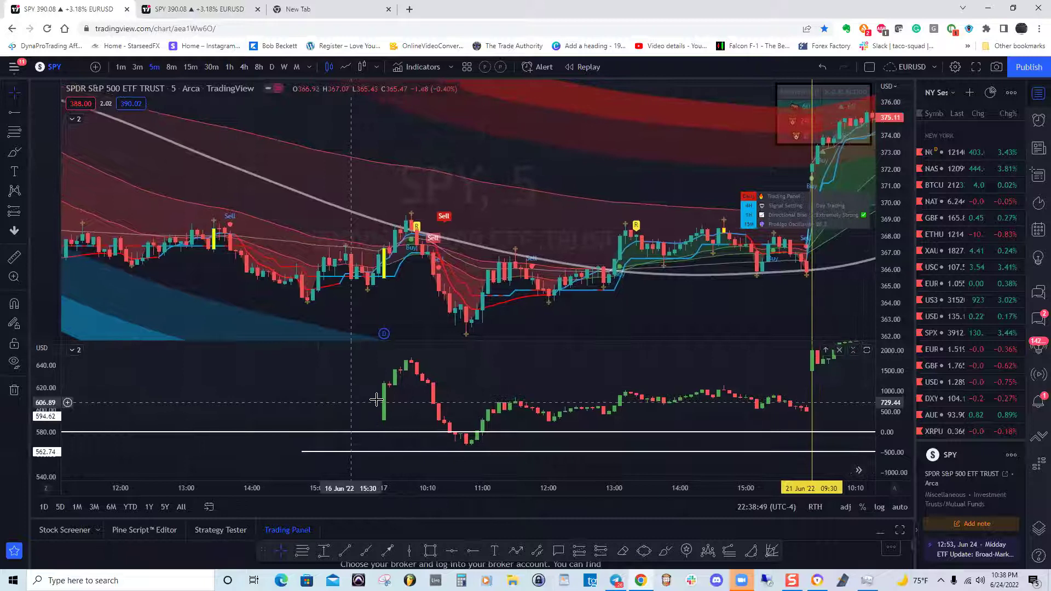
pyautogui.moveTo(435, 383); pyautogui.dragTo(406, 383)
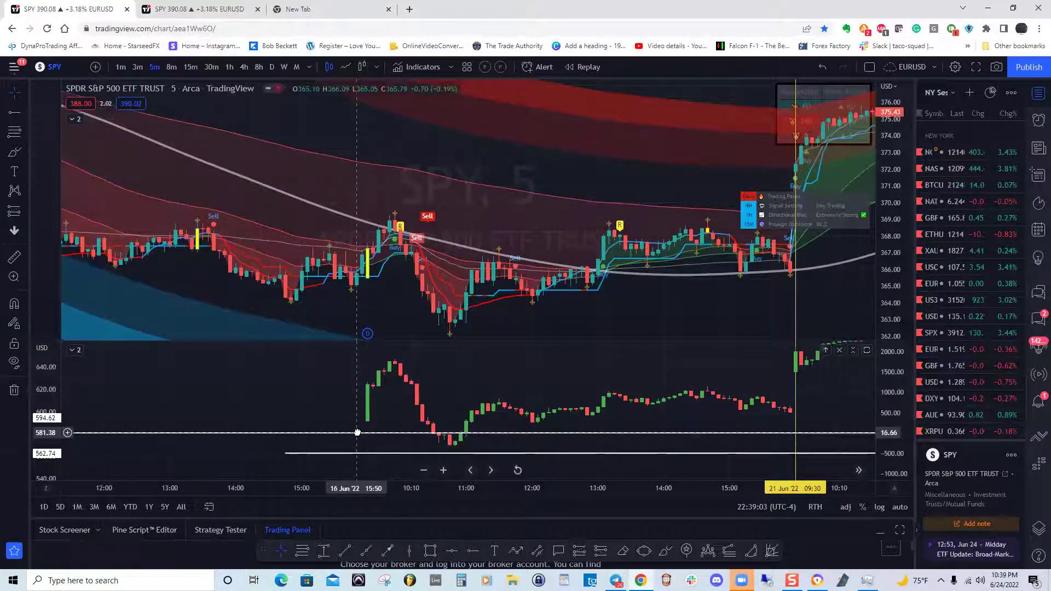
pyautogui.moveTo(355, 441); pyautogui.dragTo(360, 432)
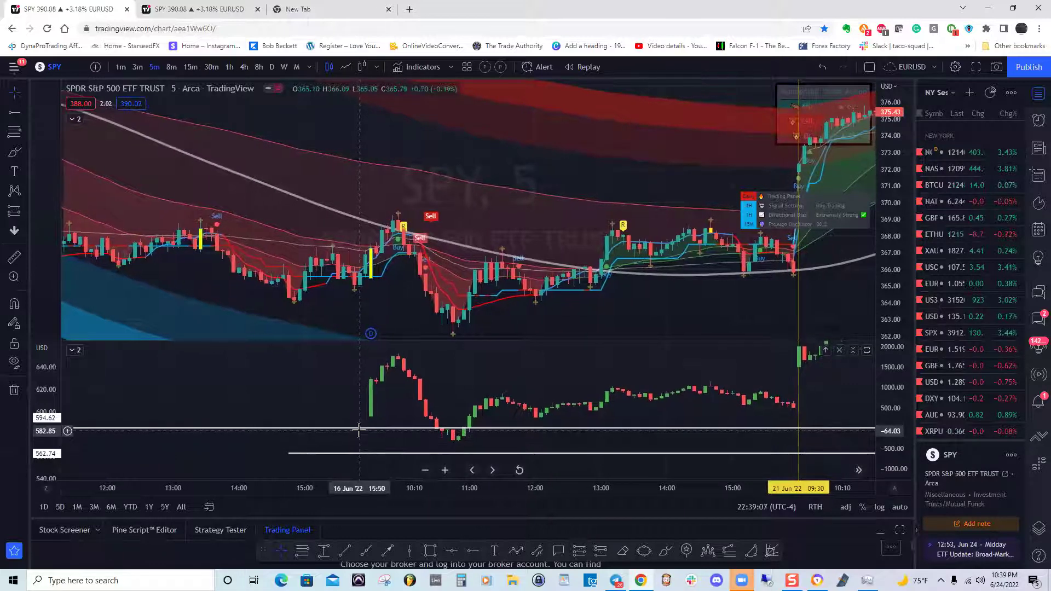
# Step: Open the object tree and delete the price pane's horizontal lines, horizontal ray, one vertical line and three of its rectangles
pyautogui.click(1036, 529)
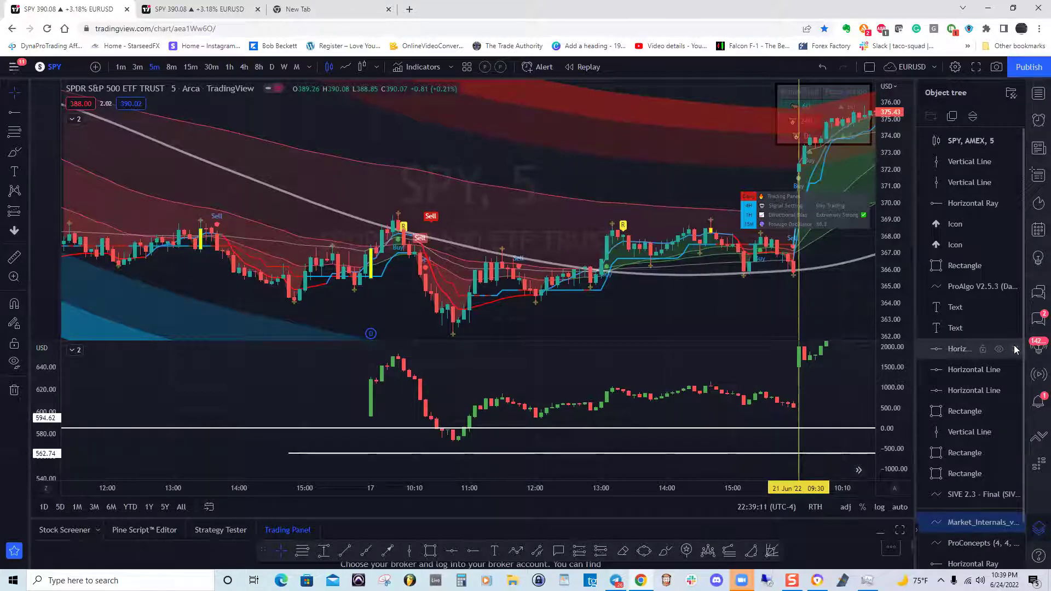
pyautogui.click(1014, 350)
pyautogui.click(1015, 349)
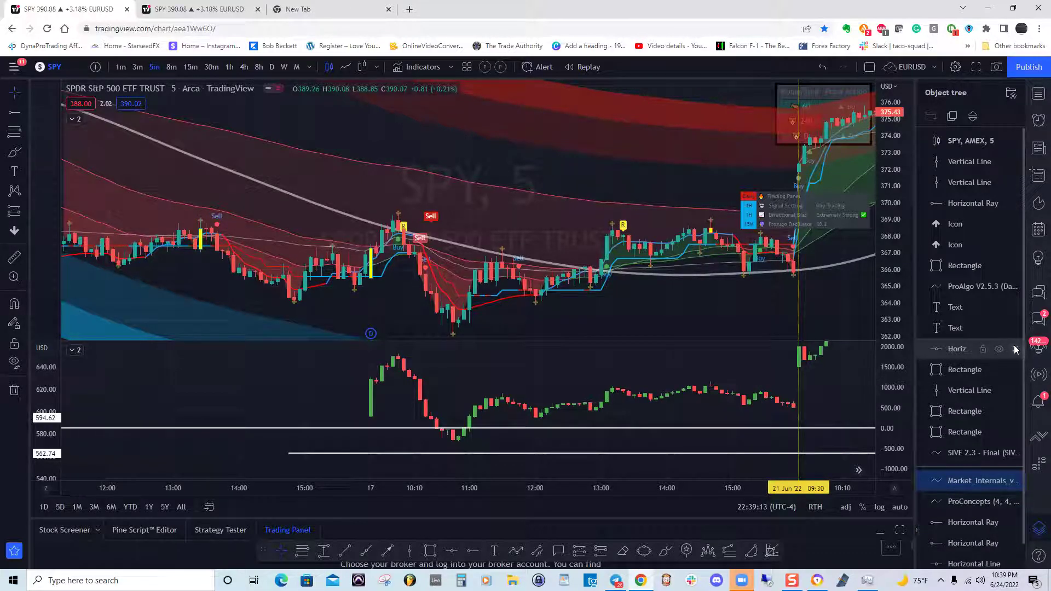
pyautogui.click(1015, 350)
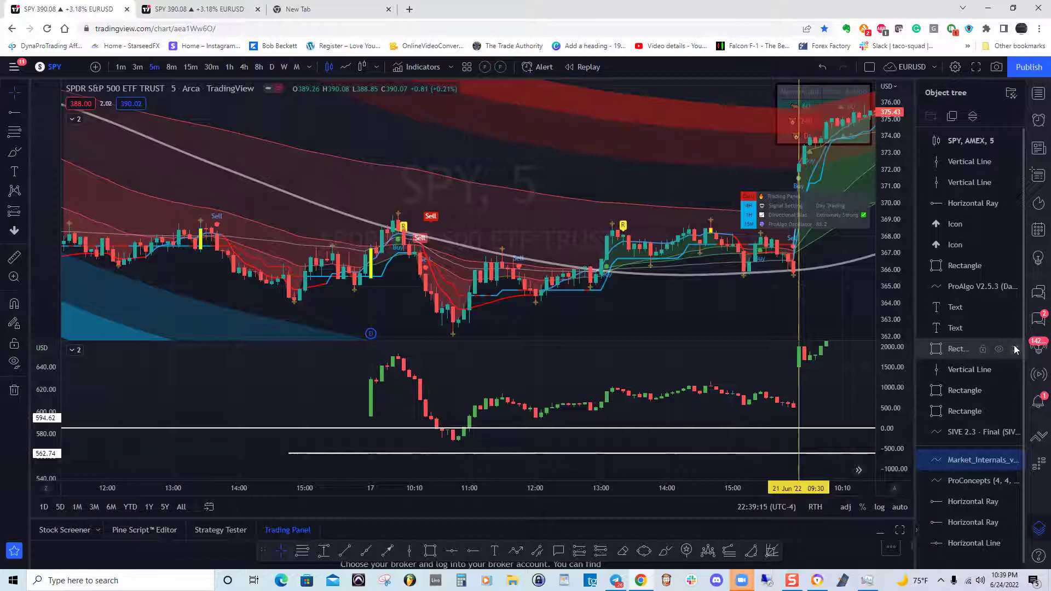
pyautogui.click(1014, 349)
pyautogui.click(1014, 349)
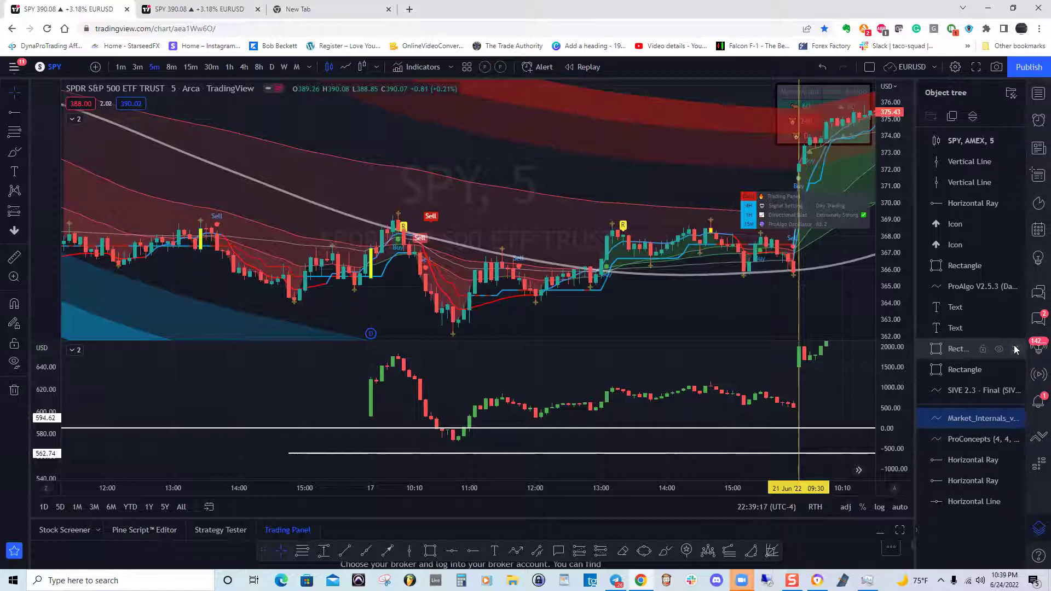
pyautogui.click(1015, 349)
pyautogui.click(1015, 349)
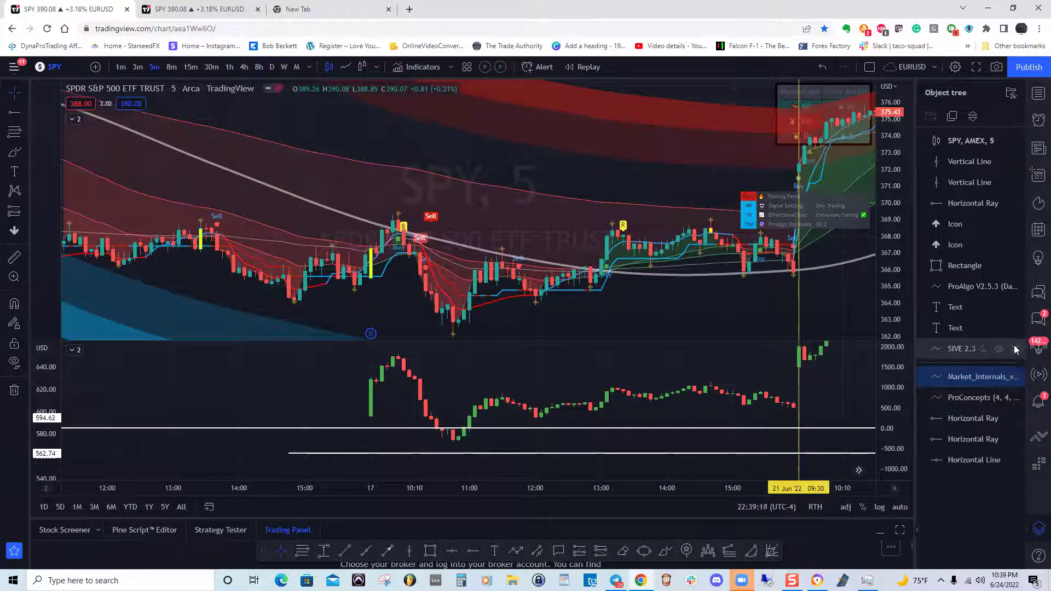
pyautogui.click(1014, 204)
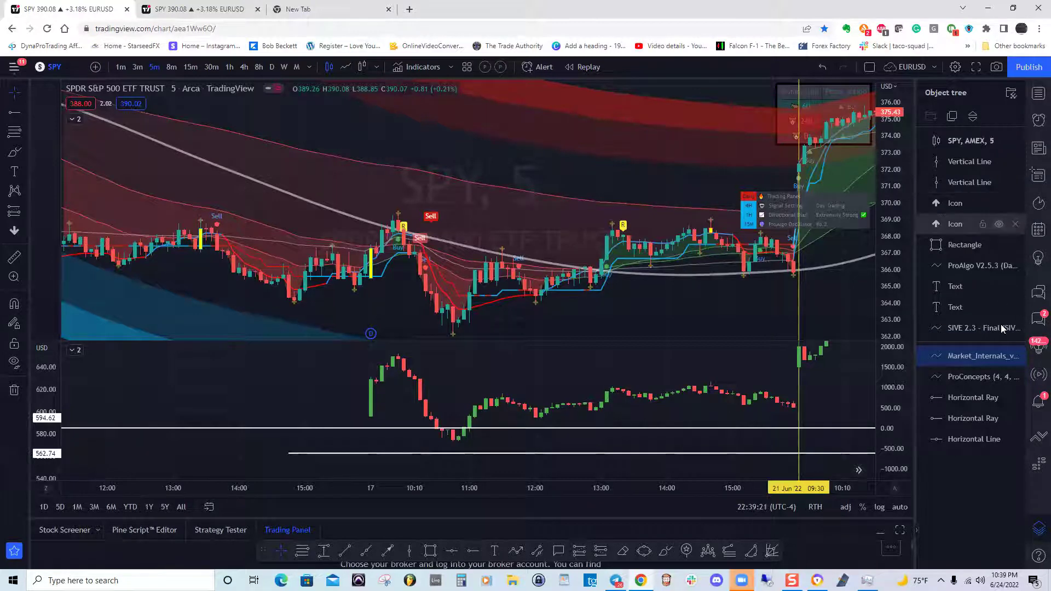
# Step: Delete the two horizontal rays and the horizontal line from the indicator pane
pyautogui.click(1017, 398)
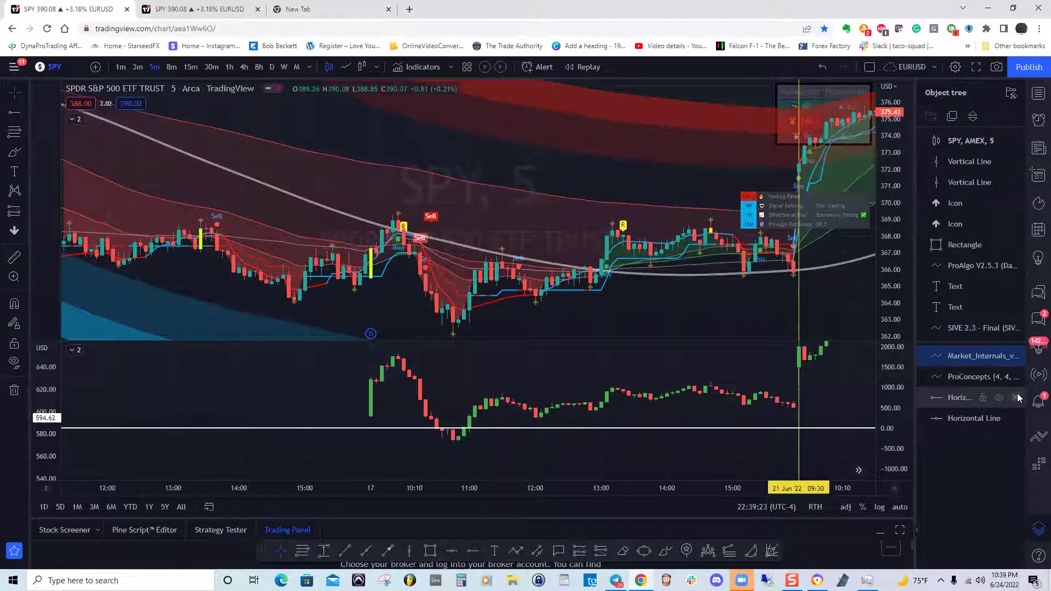
pyautogui.click(1017, 398)
pyautogui.click(1017, 397)
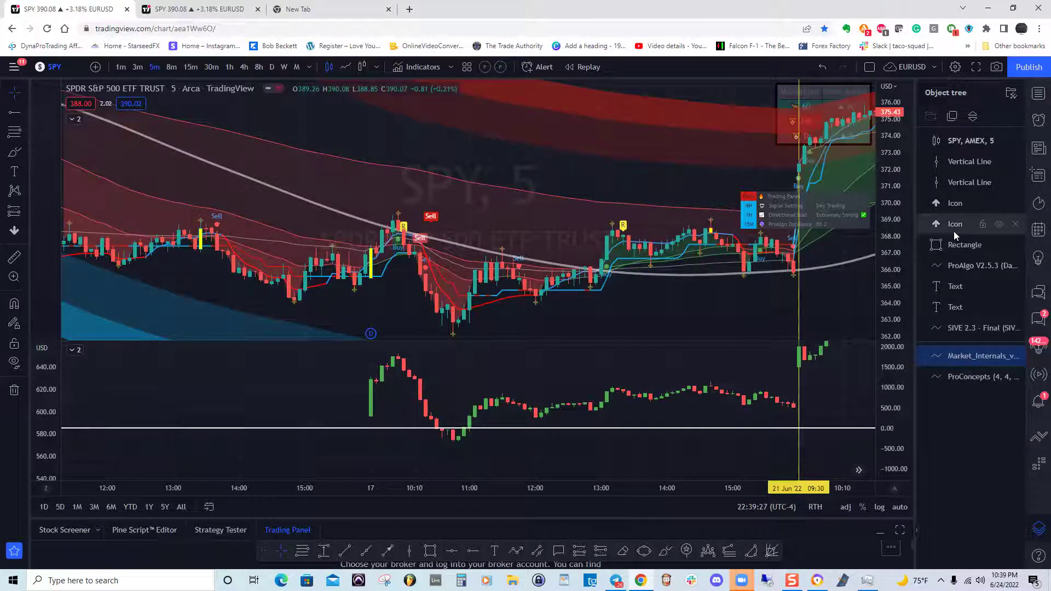
# Step: Delete the two remaining vertical lines and the last rectangle from the price pane
pyautogui.click(1016, 163)
pyautogui.click(1016, 163)
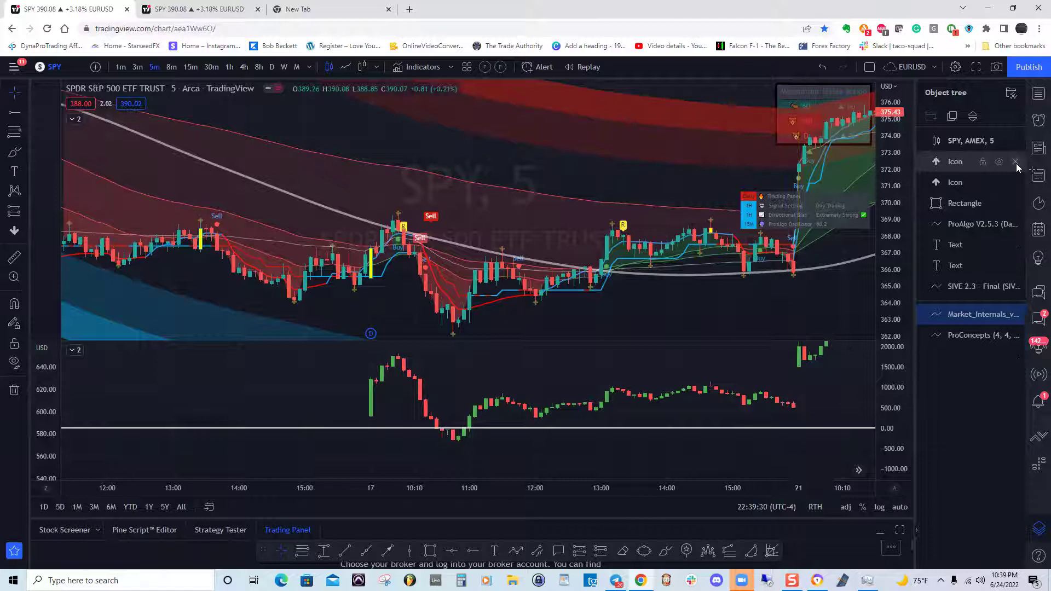
pyautogui.click(1016, 202)
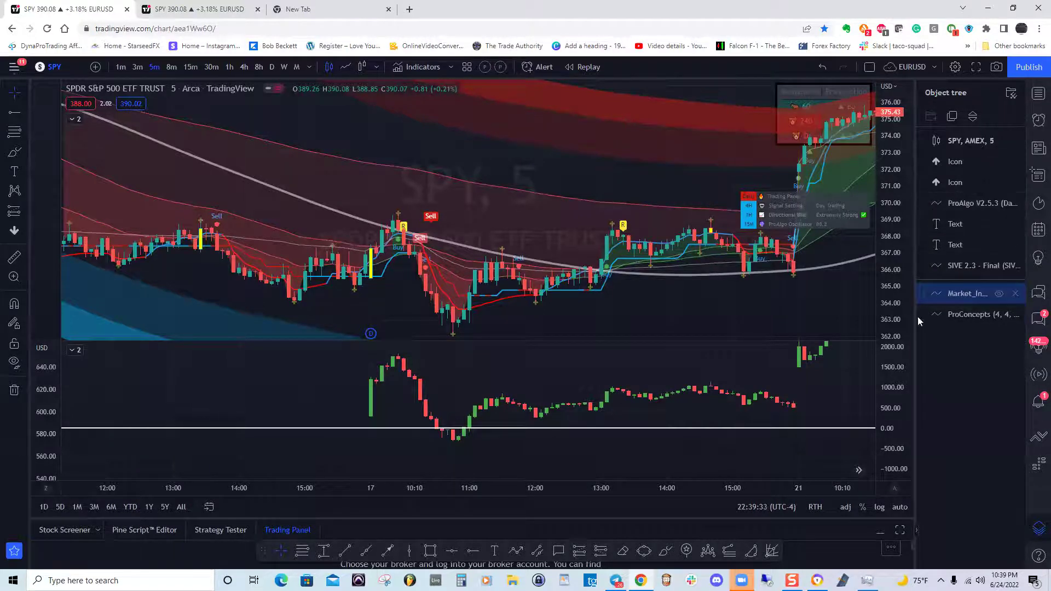
# Step: Rescale the indicator pane and fit the 17 June session around its zero line for comparison with price
pyautogui.moveTo(545, 445); pyautogui.dragTo(575, 443)
pyautogui.moveTo(901, 367); pyautogui.dragTo(901, 386)
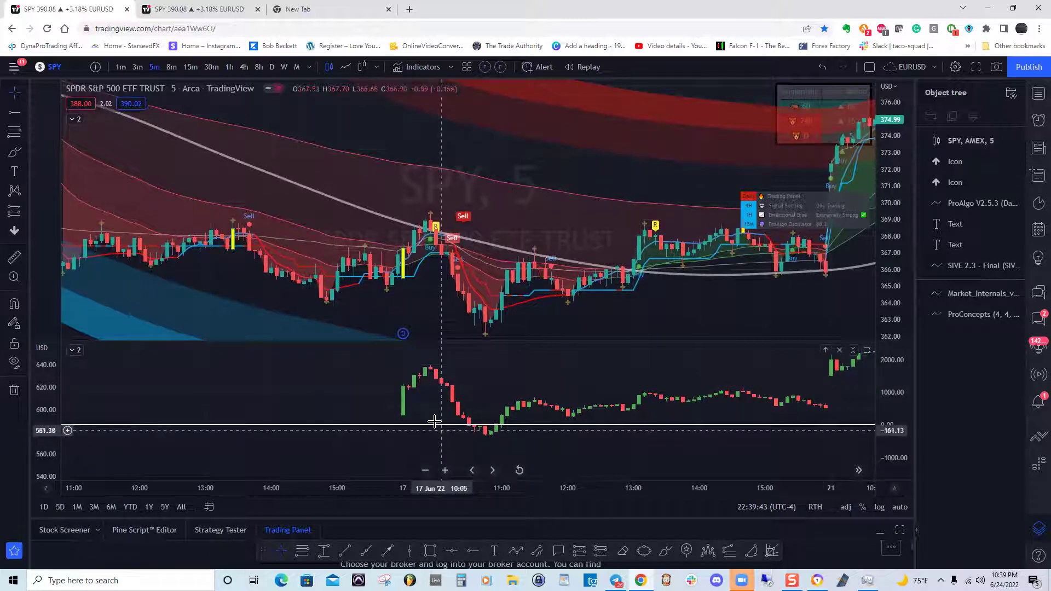
pyautogui.moveTo(435, 431); pyautogui.dragTo(433, 437)
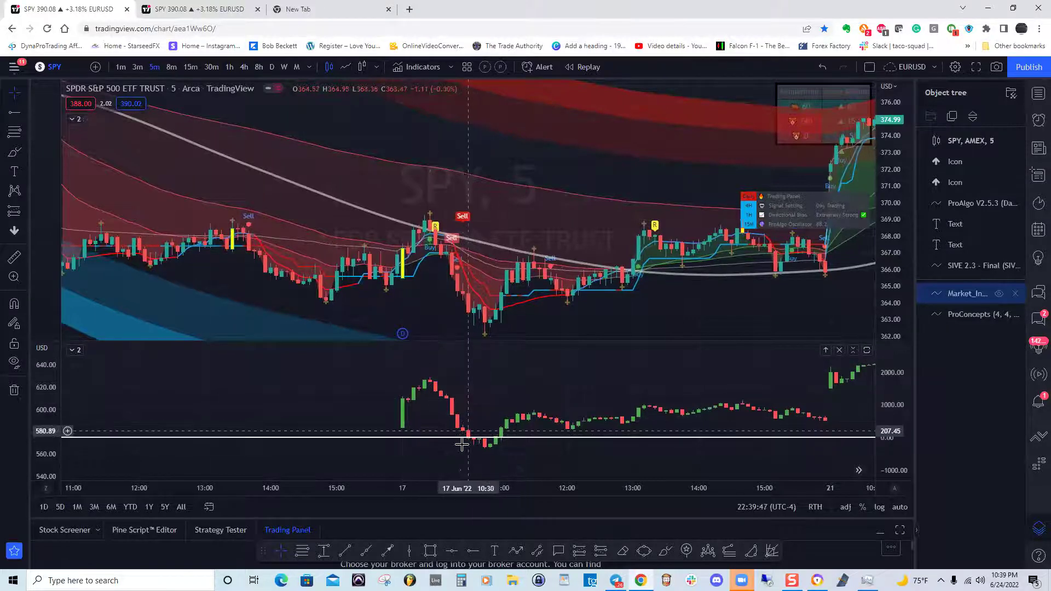
pyautogui.moveTo(491, 333); pyautogui.dragTo(458, 315)
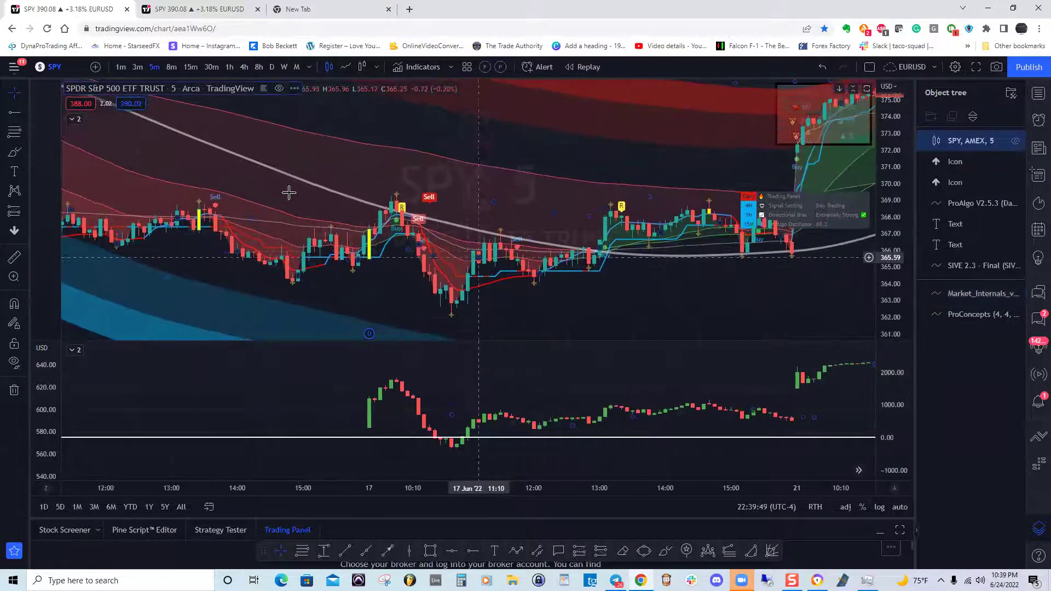
# Step: Find Market Internals [Makit0] among the favorite indicators and review the input settings of the MI indicator on the chart
pyautogui.click(73, 351)
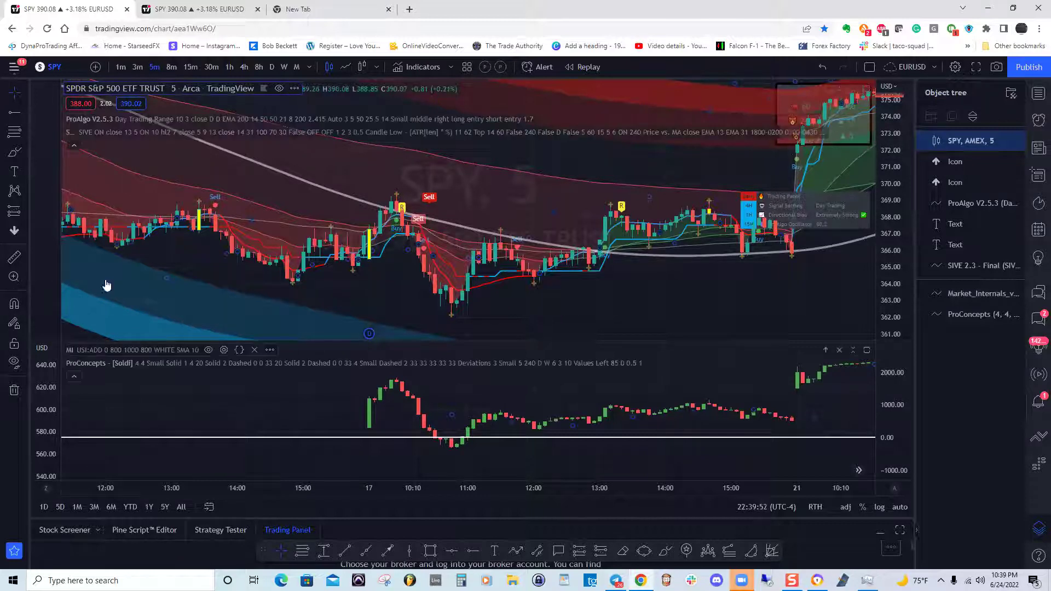
pyautogui.click(422, 67)
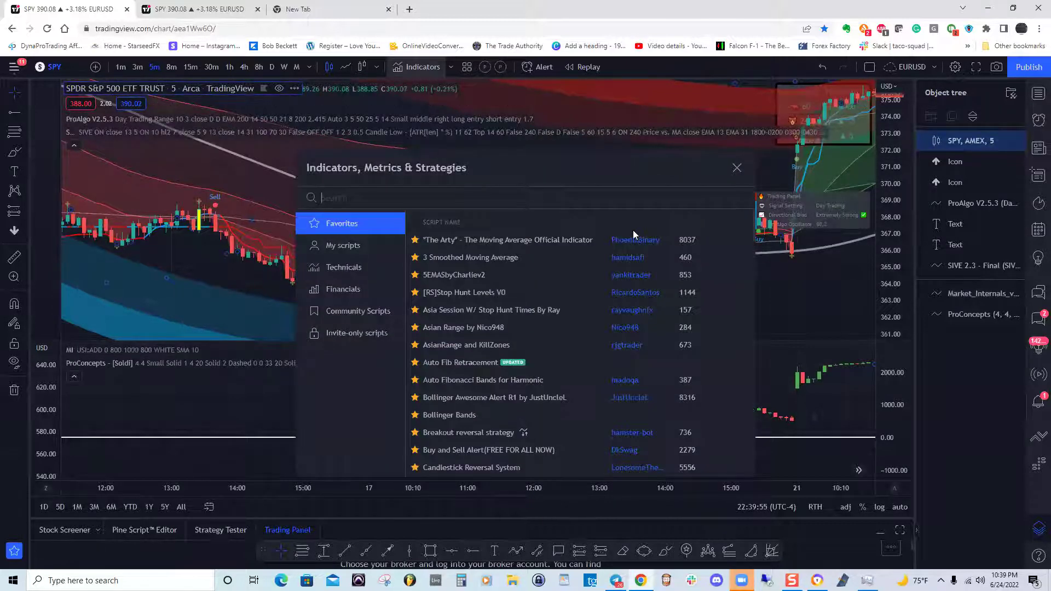
pyautogui.scroll(-10, 755, 241)
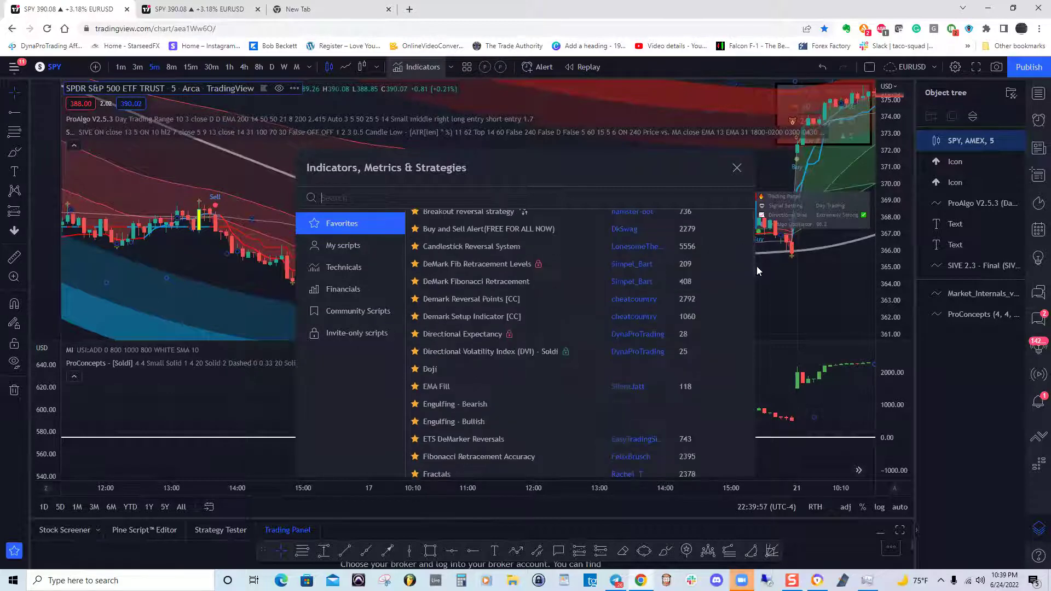
pyautogui.scroll(-5, 761, 283)
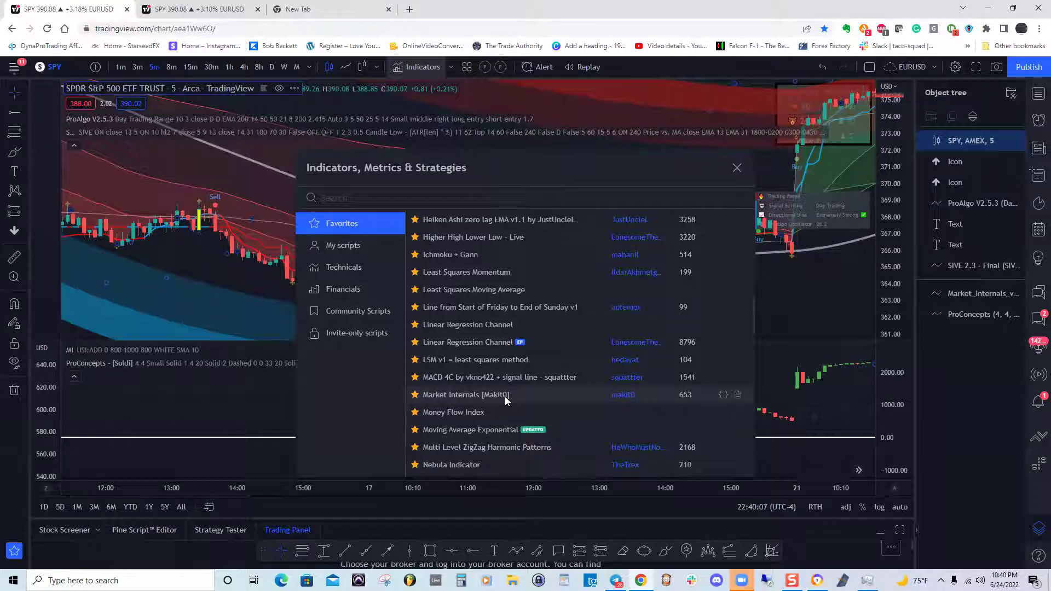
pyautogui.click(736, 169)
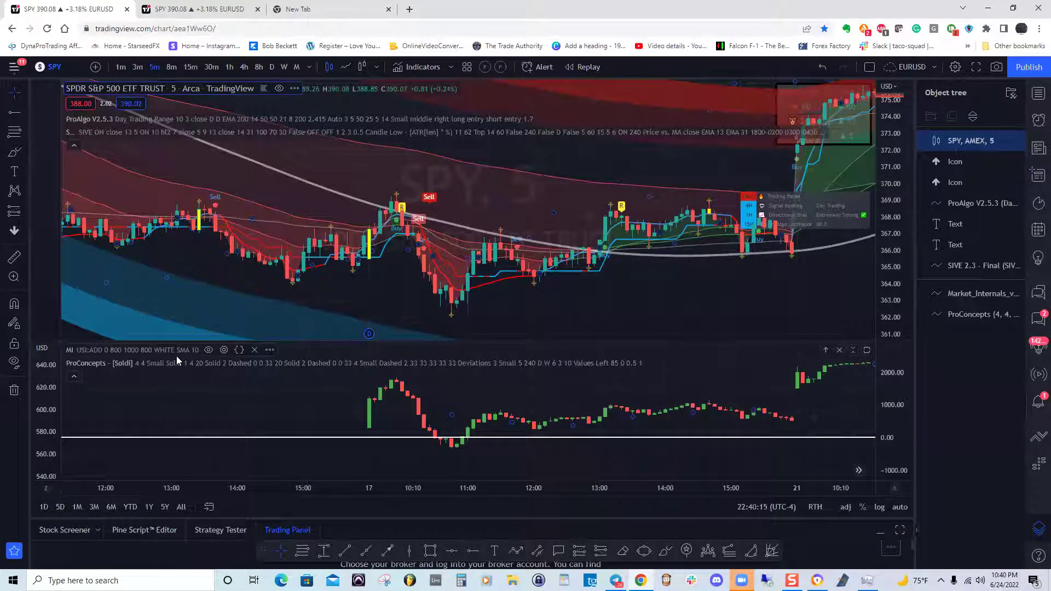
pyautogui.click(224, 350)
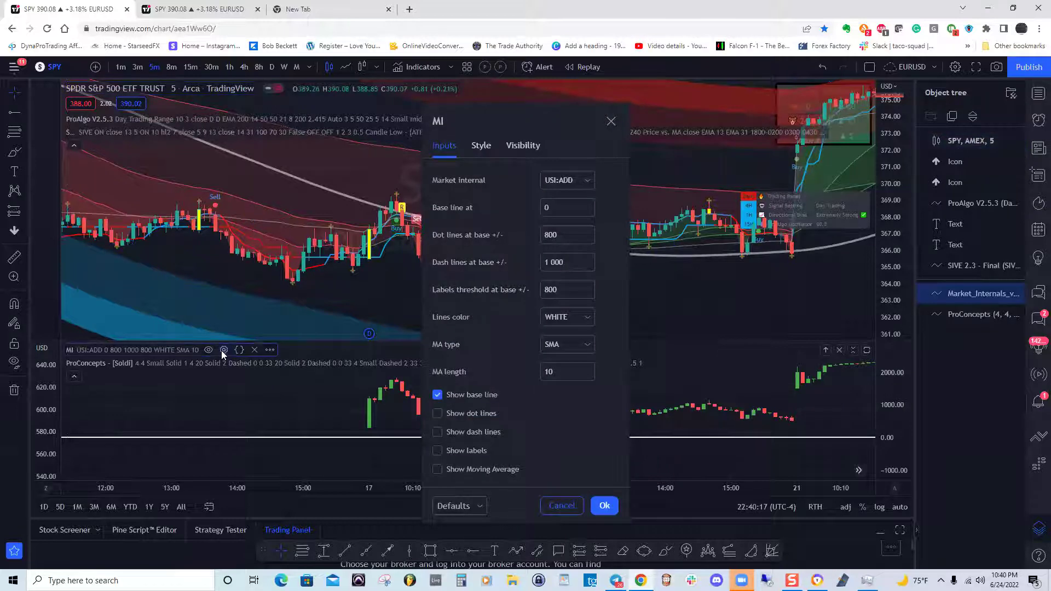
pyautogui.click(611, 123)
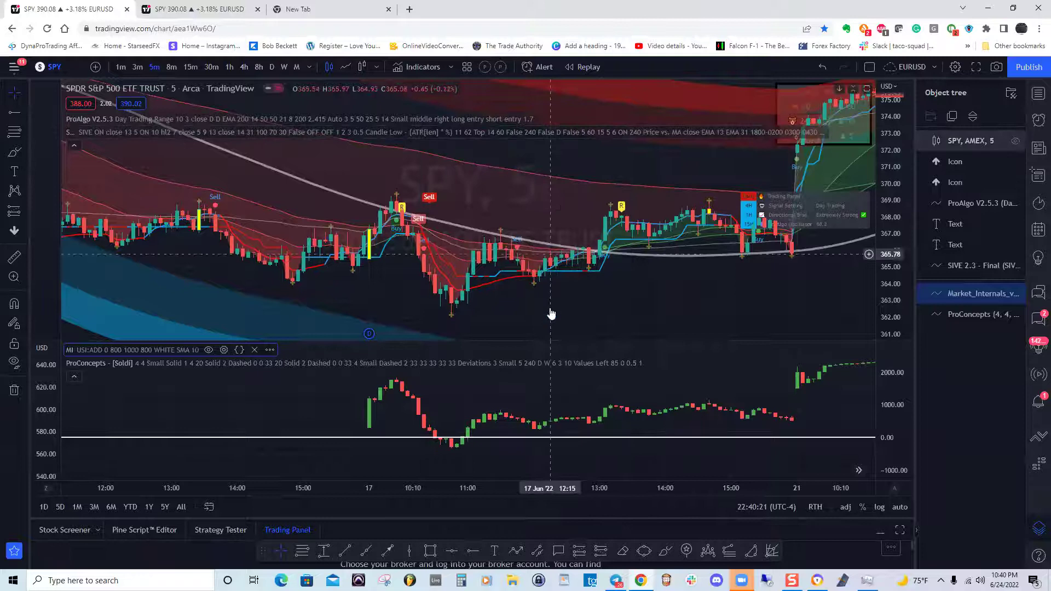
# Step: Collapse the indicator legends and mark the 21 June 09:30 session open with a vertical line in the indicator pane
pyautogui.moveTo(568, 336); pyautogui.dragTo(486, 336)
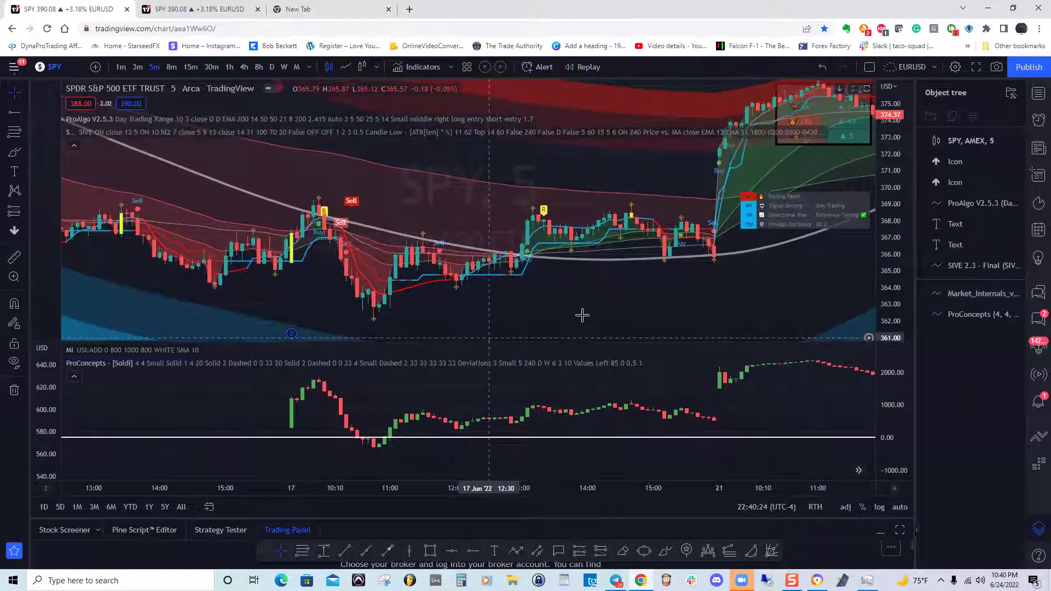
pyautogui.moveTo(595, 324); pyautogui.dragTo(546, 324)
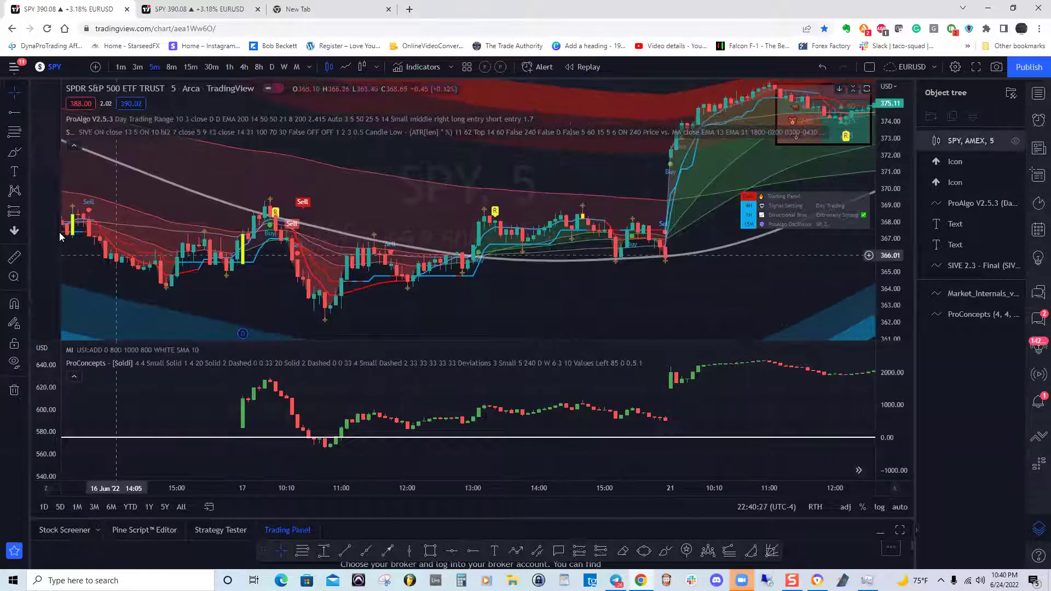
pyautogui.click(74, 146)
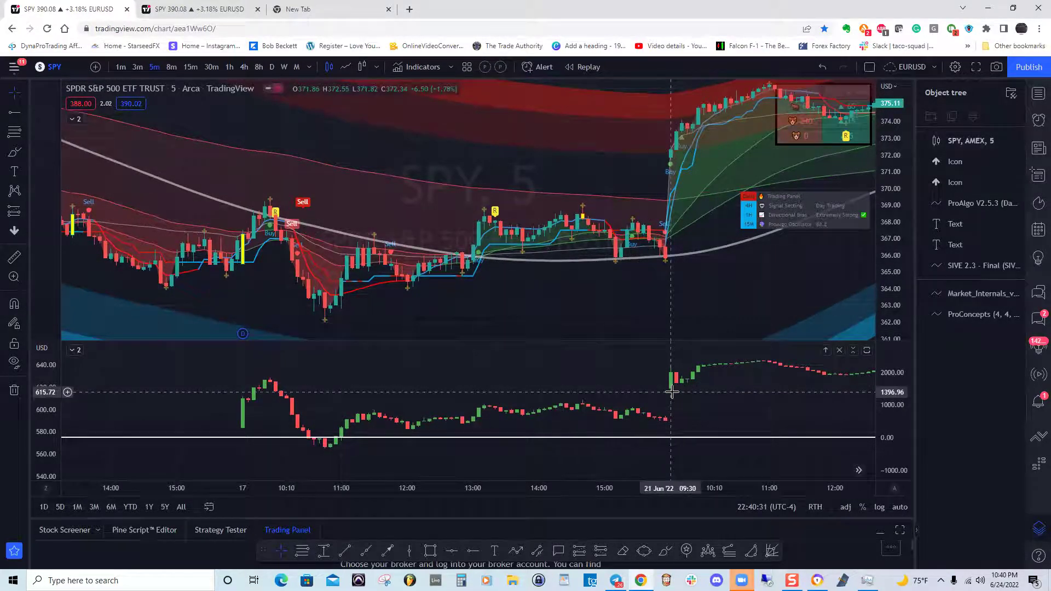
pyautogui.click(413, 551)
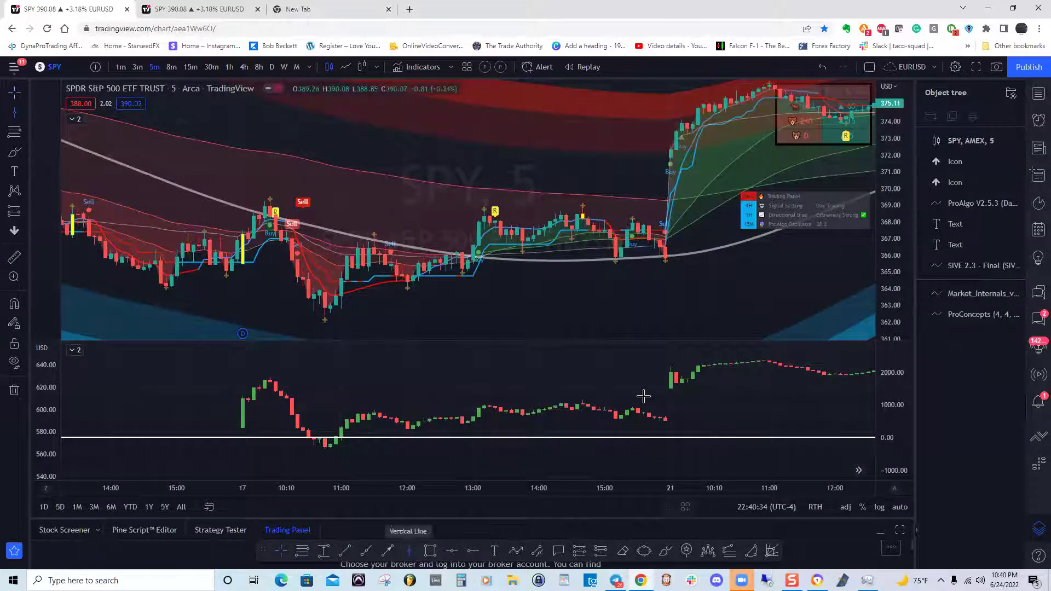
pyautogui.click(671, 411)
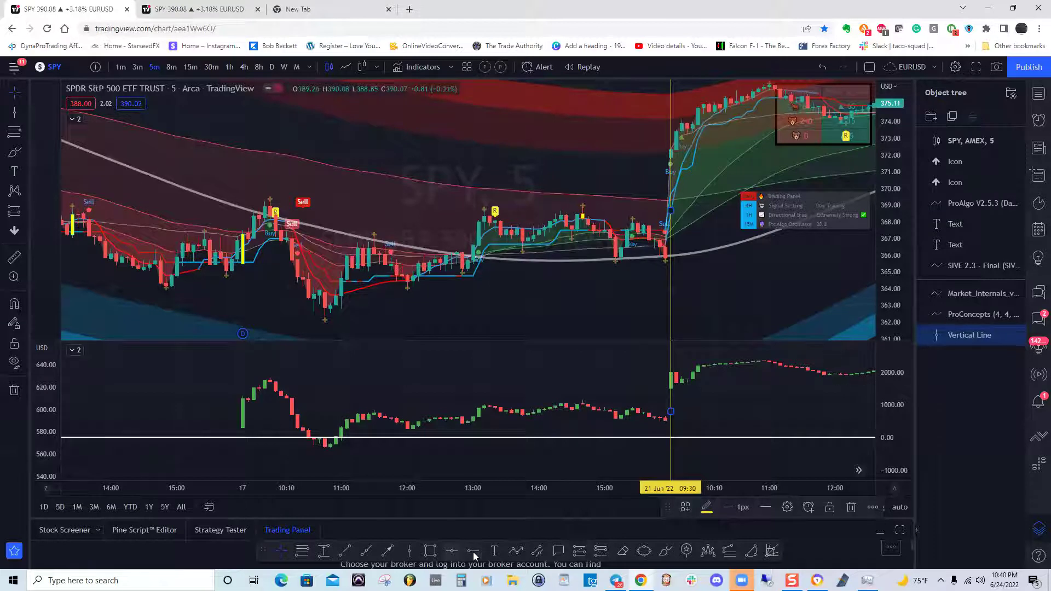
# Step: Add a white horizontal ray at 619.64 in the indicator pane, level with the bottom of the first 21 June candle
pyautogui.click(653, 388)
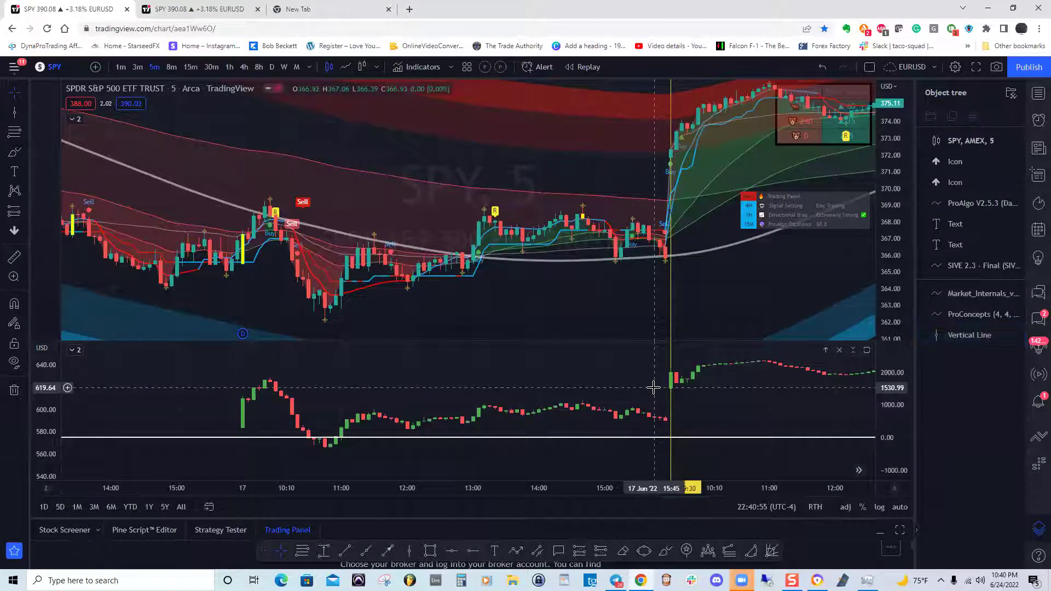
pyautogui.click(474, 552)
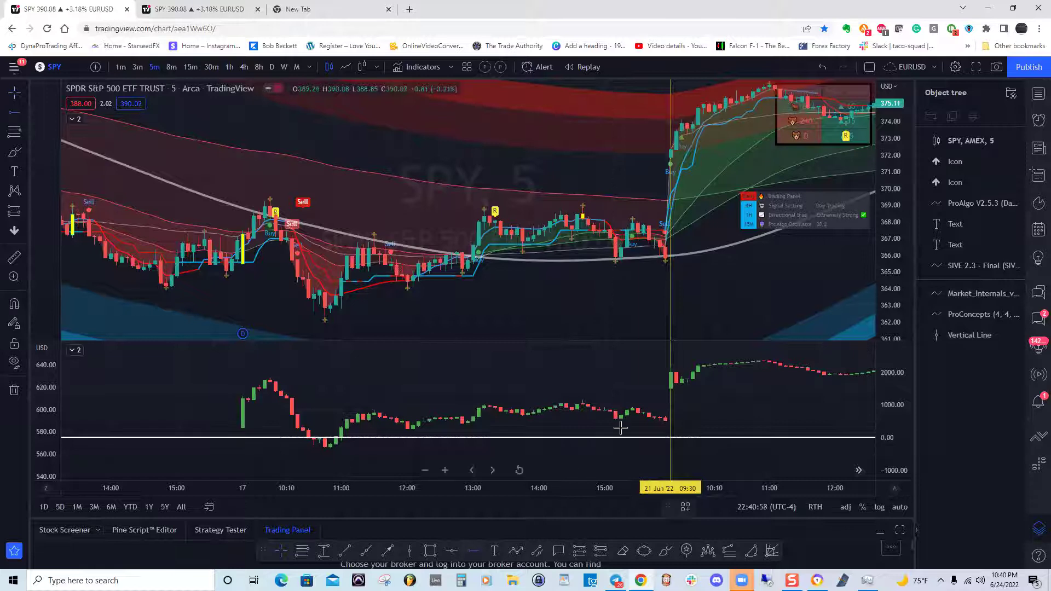
pyautogui.click(648, 387)
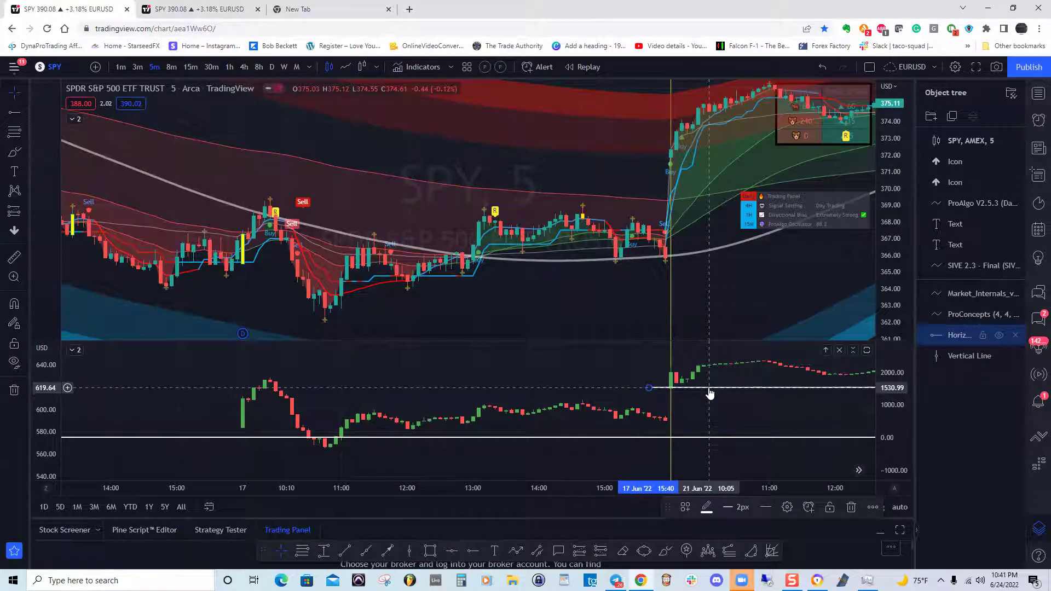
# Step: Remove the 21 June session-open vertical line and move the horizontal ray in the indicator pane to 616.70, starting at 17 June 15:45
pyautogui.click(622, 372)
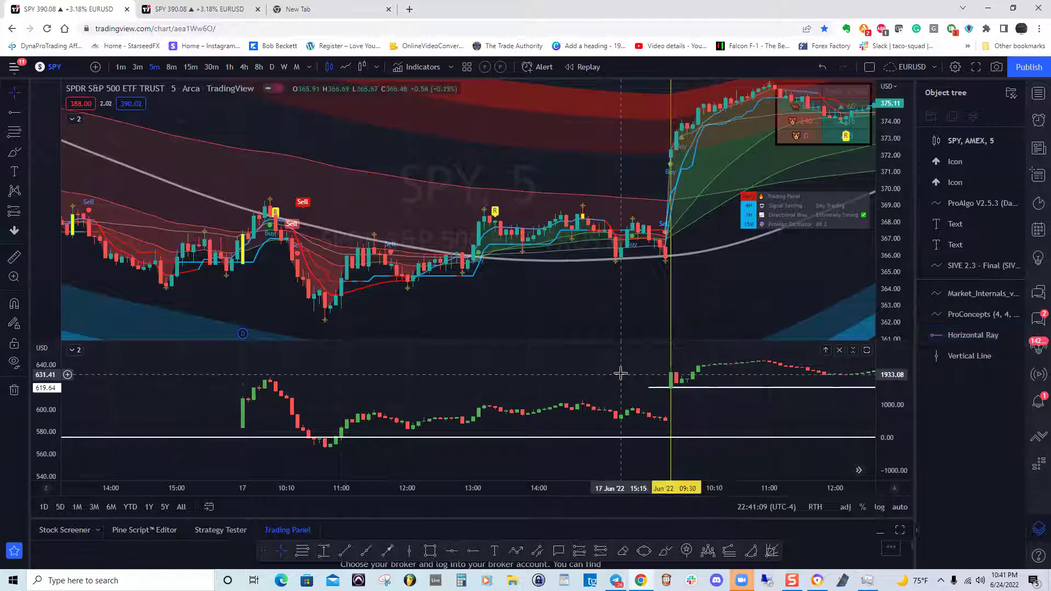
pyautogui.moveTo(612, 375); pyautogui.dragTo(538, 376)
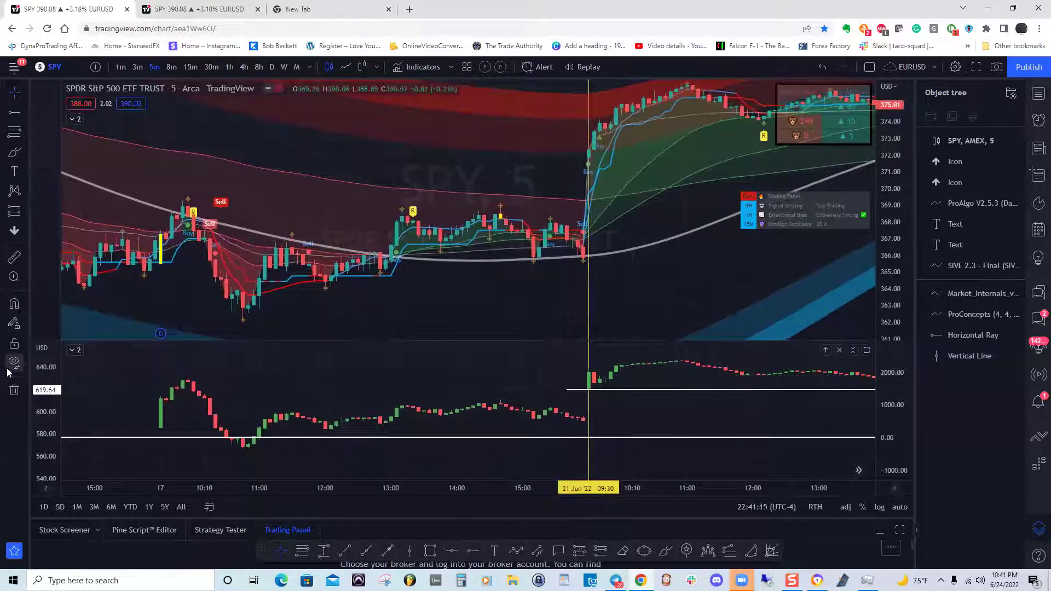
pyautogui.moveTo(438, 376); pyautogui.dragTo(387, 371)
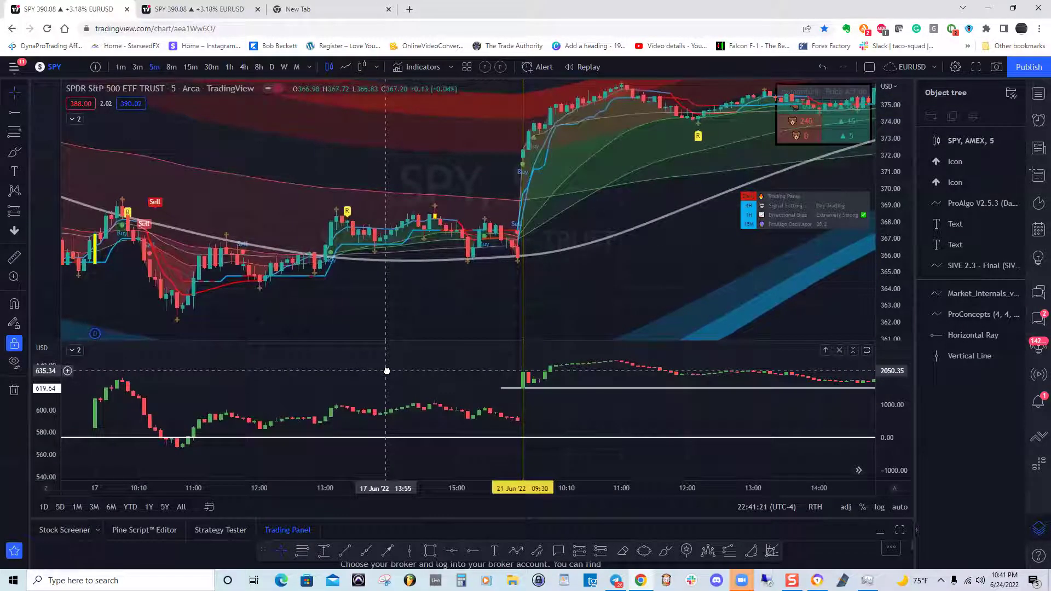
pyautogui.moveTo(399, 387); pyautogui.dragTo(363, 410)
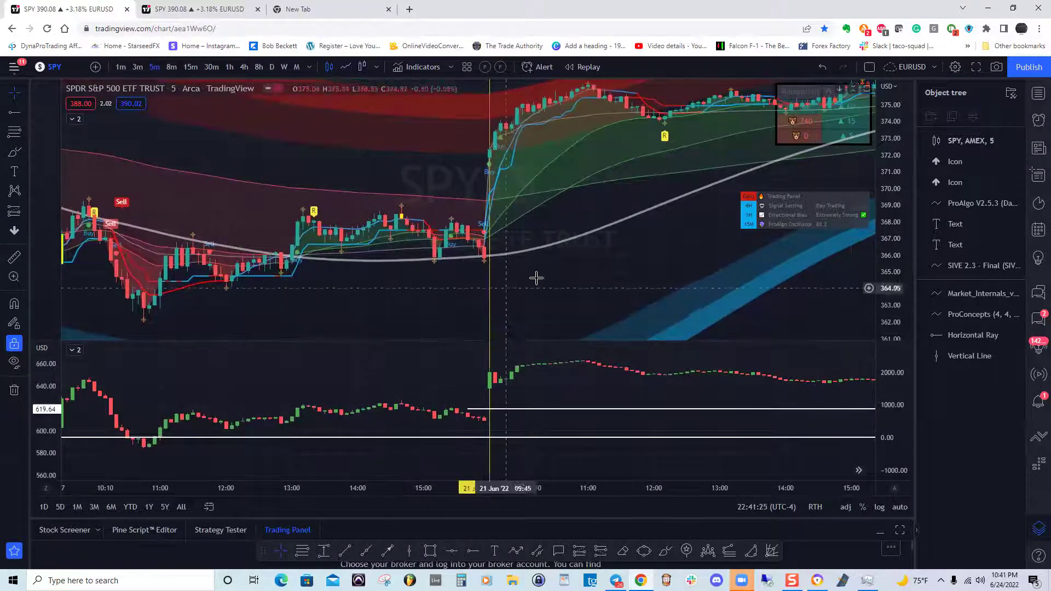
pyautogui.click(490, 268)
pyautogui.moveTo(582, 288); pyautogui.dragTo(550, 308)
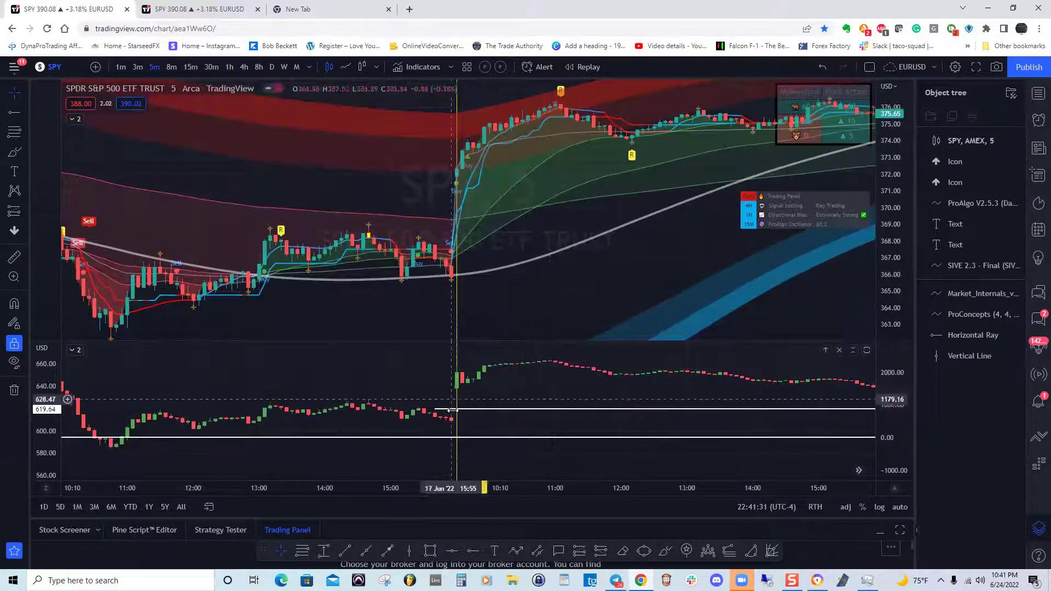
pyautogui.click(436, 410)
pyautogui.moveTo(432, 404); pyautogui.dragTo(433, 406)
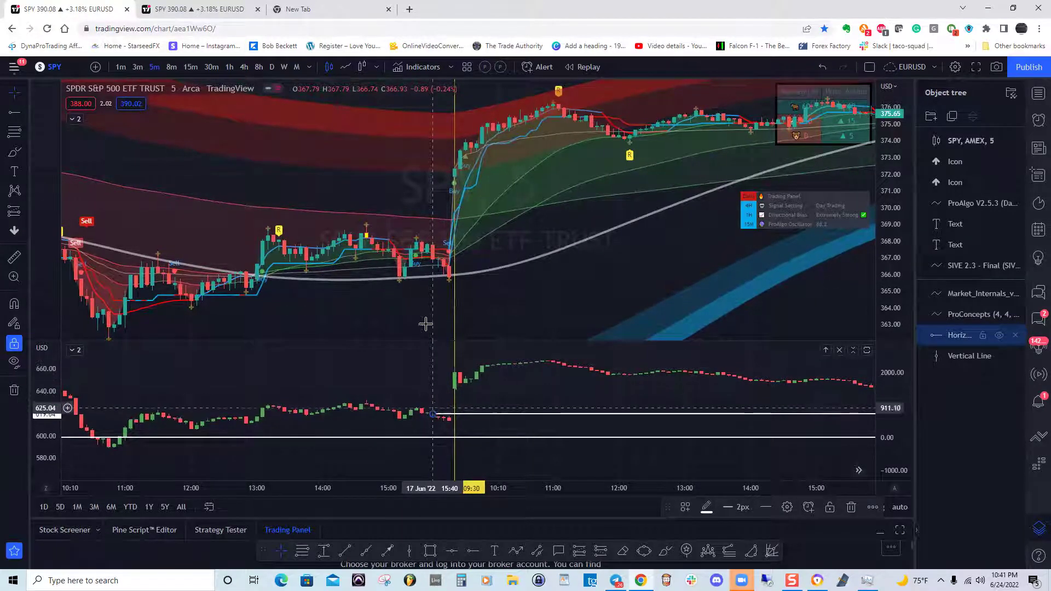
pyautogui.click(457, 308)
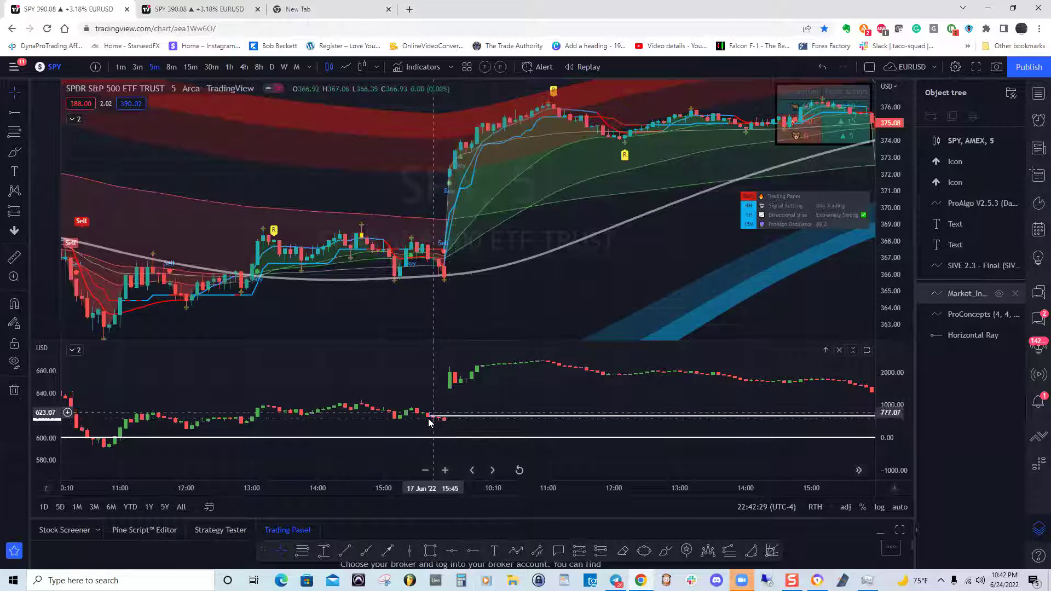
pyautogui.moveTo(431, 421); pyautogui.dragTo(433, 424)
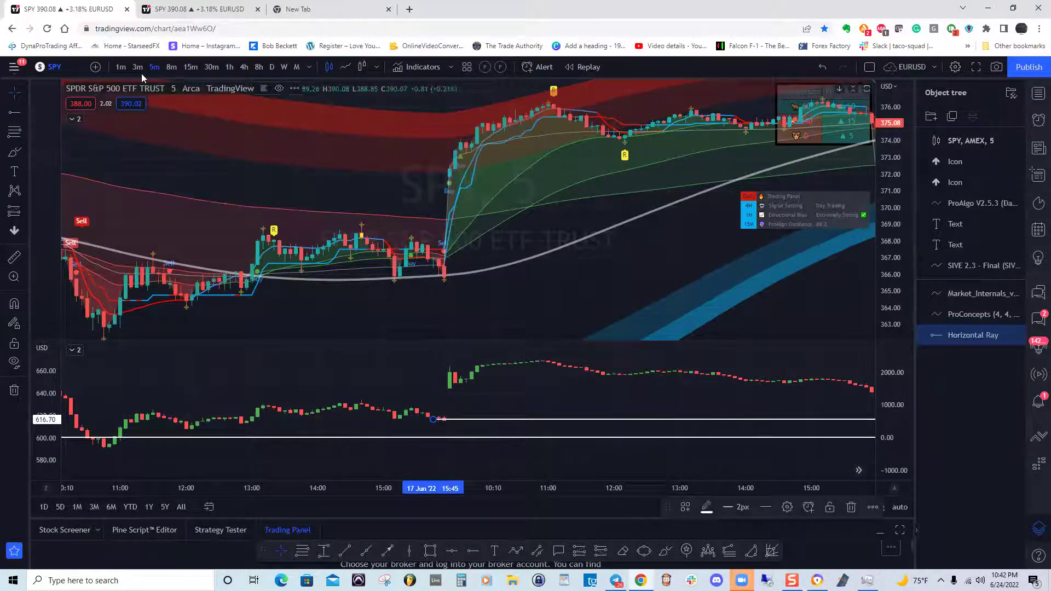
# Step: Switch SPY to the 1-minute interval and stretch the price and indicator scales for the 24 June session from 09:50 to 12:10
pyautogui.click(121, 67)
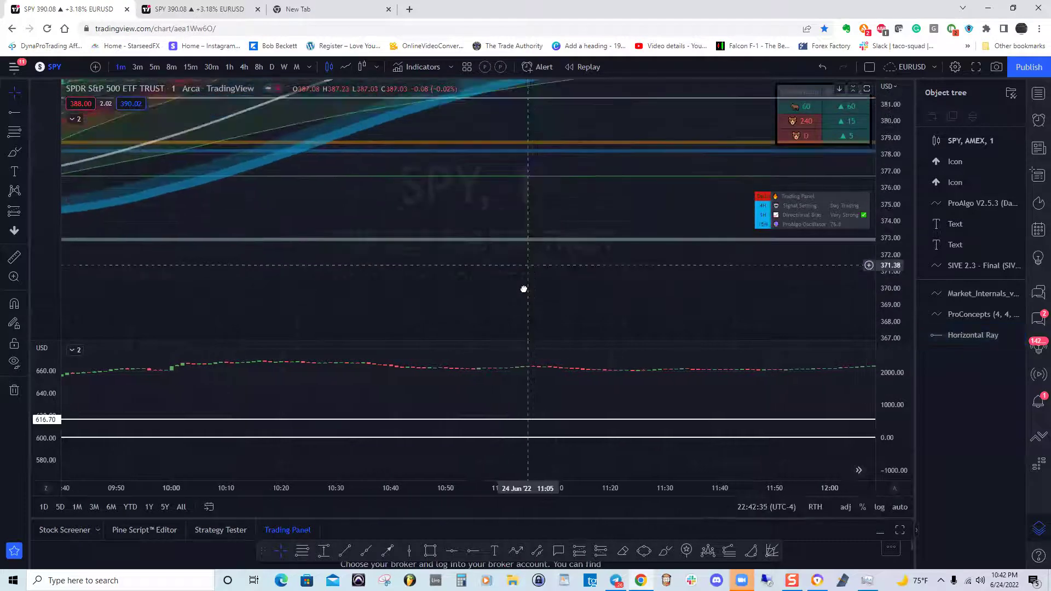
pyautogui.moveTo(520, 202); pyautogui.dragTo(494, 331)
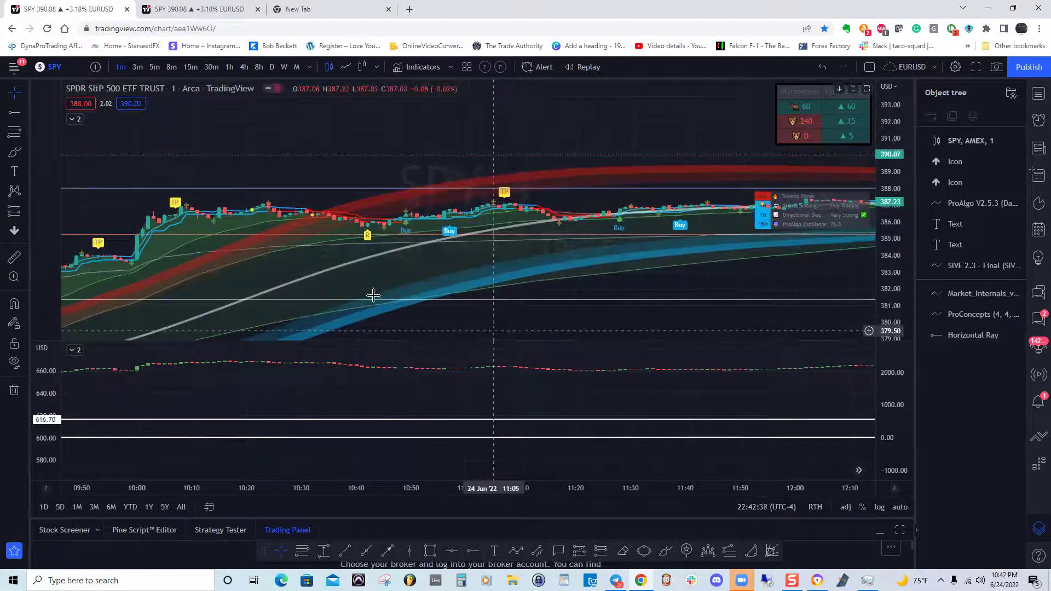
pyautogui.click(74, 120)
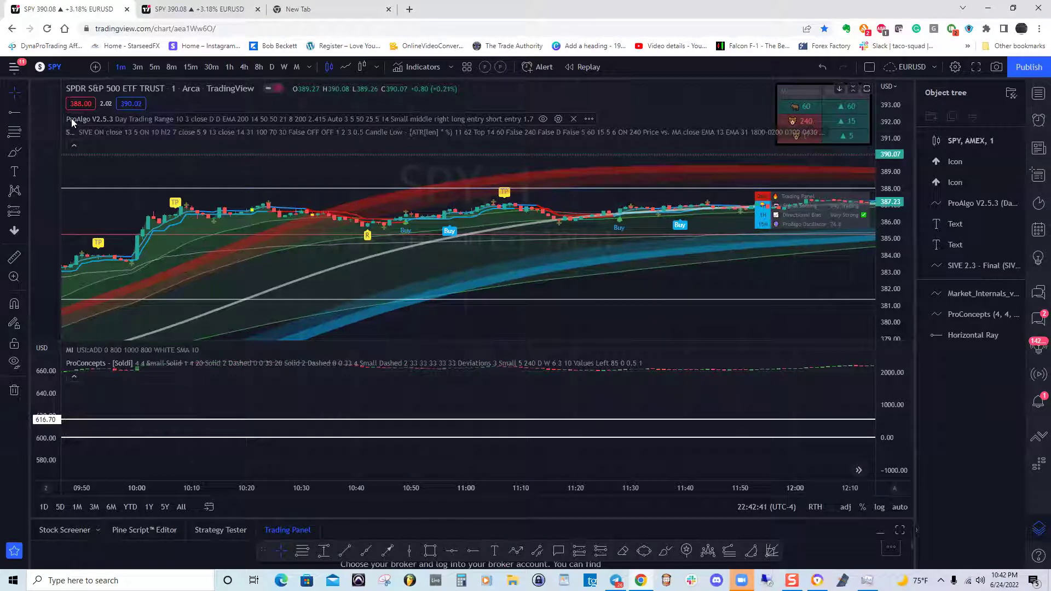
pyautogui.click(74, 146)
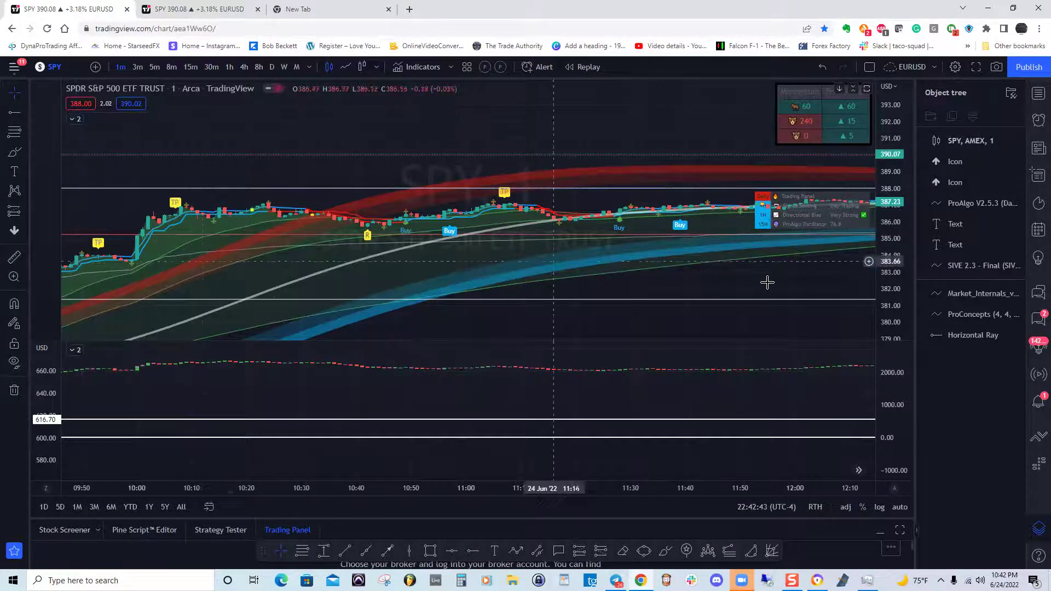
pyautogui.moveTo(900, 286); pyautogui.dragTo(868, 284)
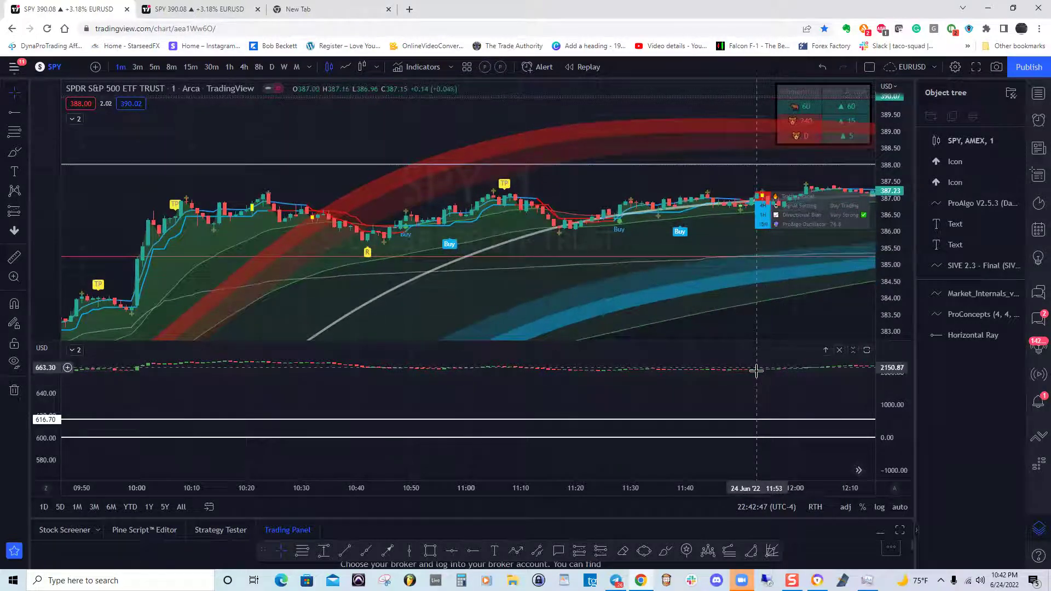
pyautogui.moveTo(899, 415); pyautogui.dragTo(894, 396)
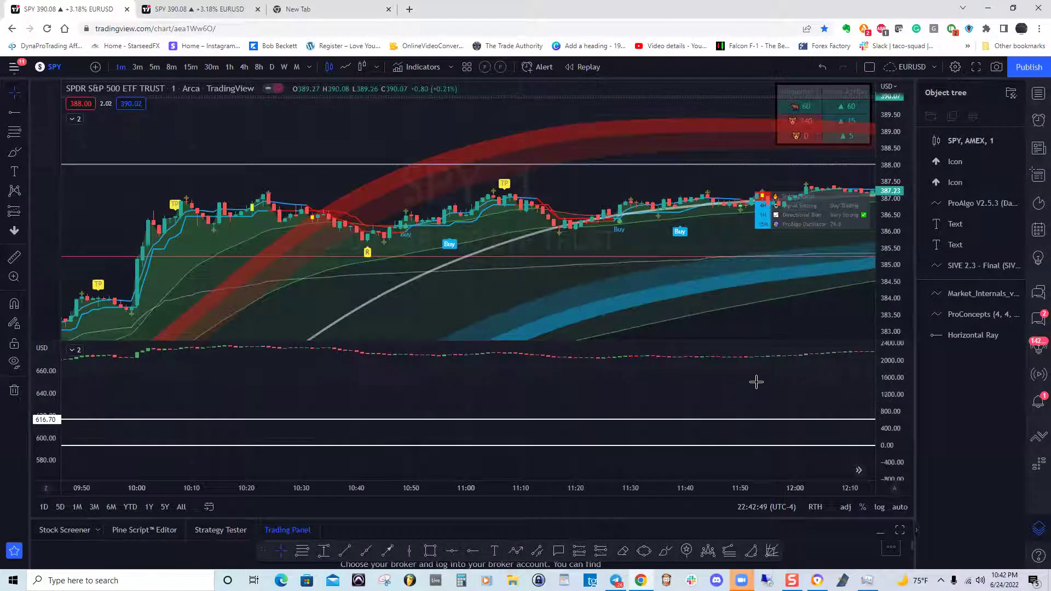
pyautogui.moveTo(744, 413); pyautogui.dragTo(750, 433)
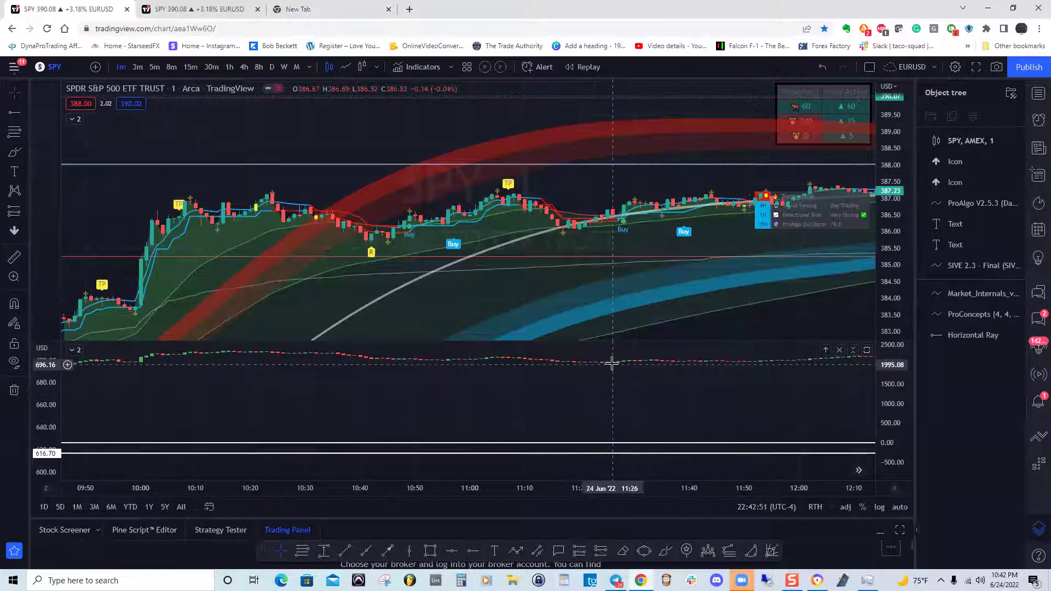
pyautogui.moveTo(606, 359); pyautogui.dragTo(622, 421)
pyautogui.moveTo(894, 435); pyautogui.dragTo(901, 398)
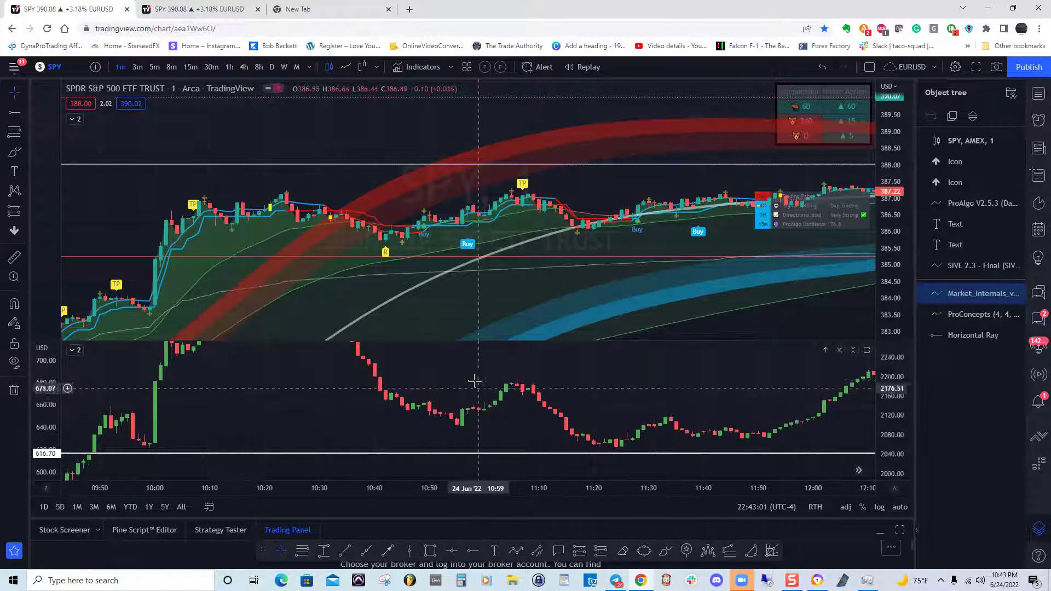
# Step: Compare the late-morning market internals with price, and bring the 24 June 09:30 open into view with a compressed price scale
pyautogui.click(471, 415)
pyautogui.click(473, 416)
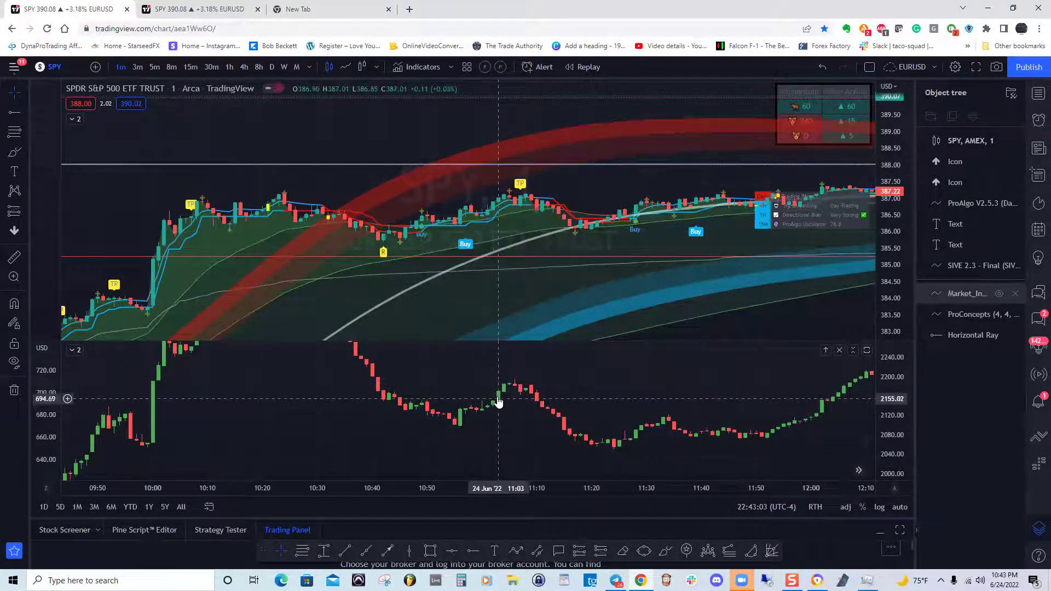
pyautogui.moveTo(496, 405); pyautogui.dragTo(494, 418)
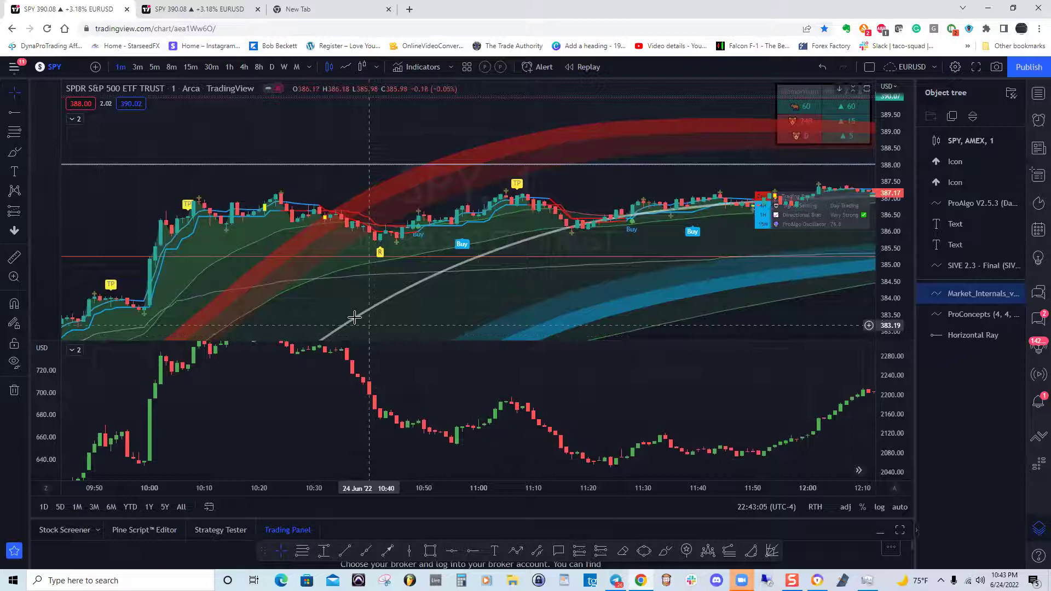
pyautogui.moveTo(309, 301); pyautogui.dragTo(444, 180)
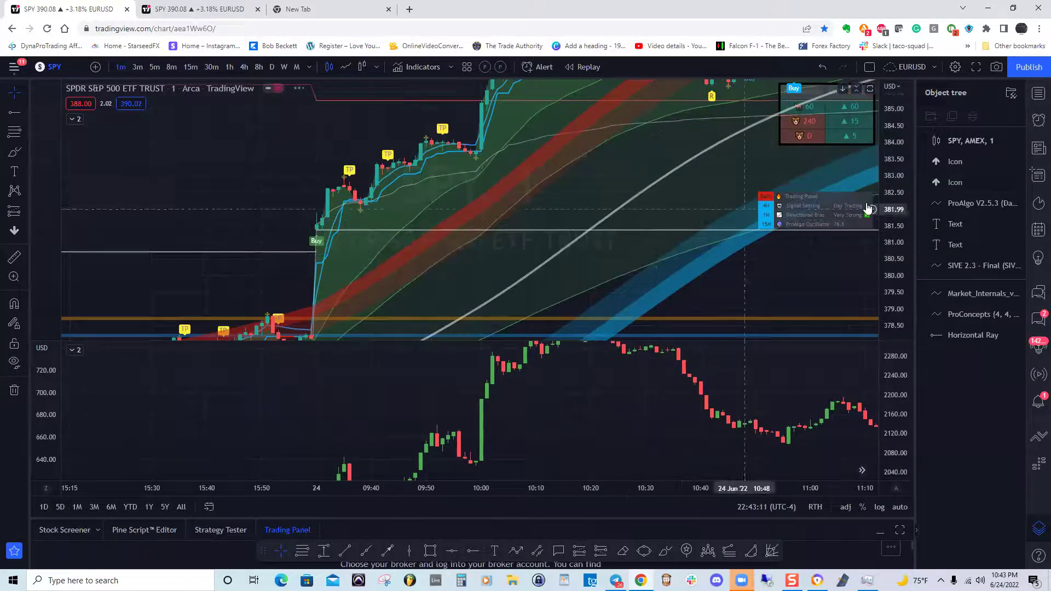
pyautogui.moveTo(898, 226); pyautogui.dragTo(898, 255)
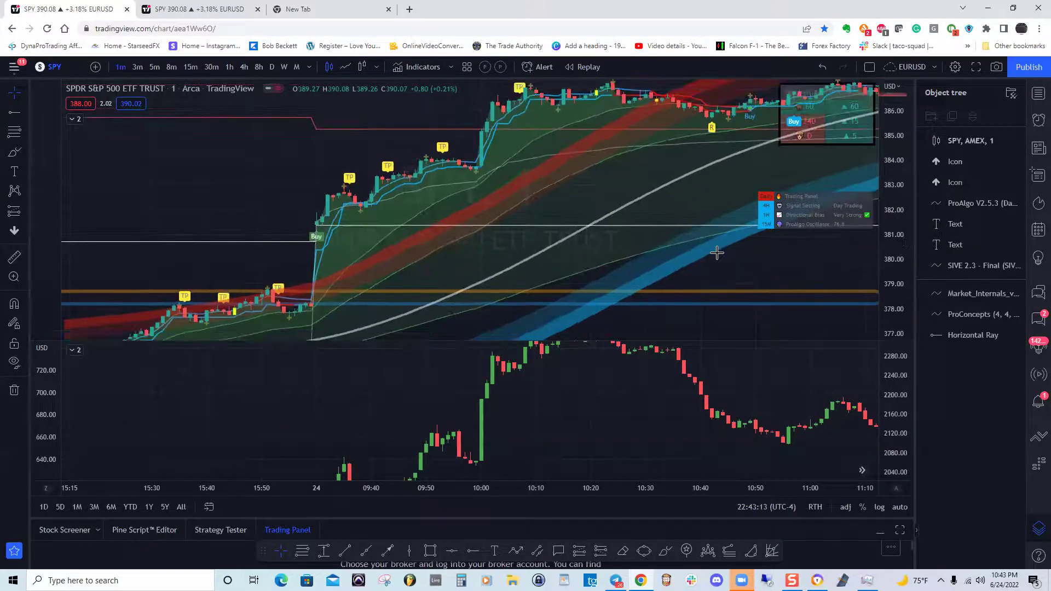
pyautogui.moveTo(426, 266); pyautogui.dragTo(456, 242)
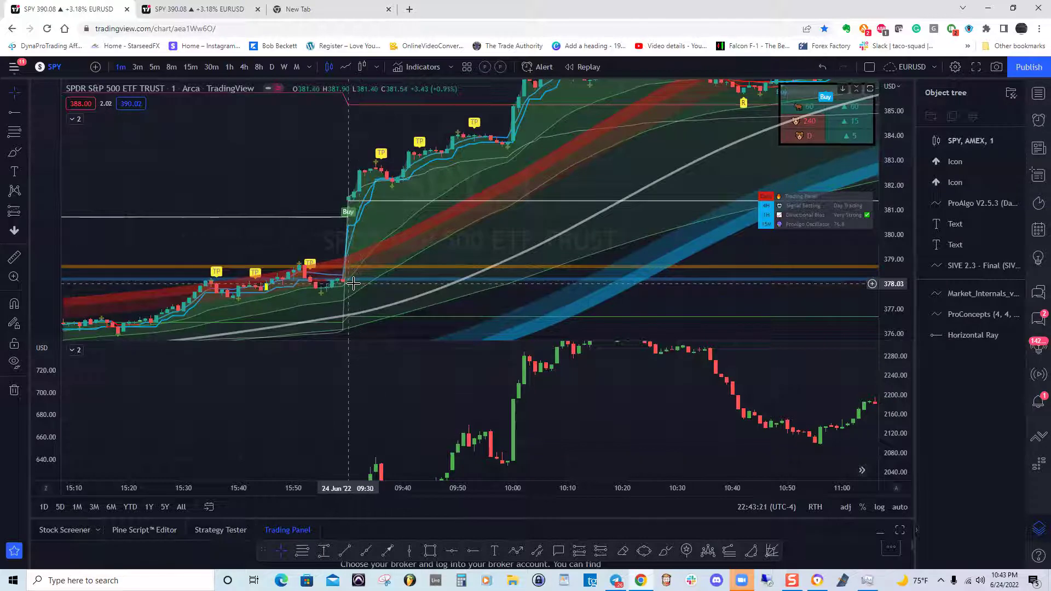
# Step: Compress the indicator scale to fit the 24 June opening swing, and widen the visible time range to include the previous afternoon
pyautogui.moveTo(895, 387); pyautogui.dragTo(904, 432)
pyautogui.moveTo(579, 445); pyautogui.dragTo(583, 432)
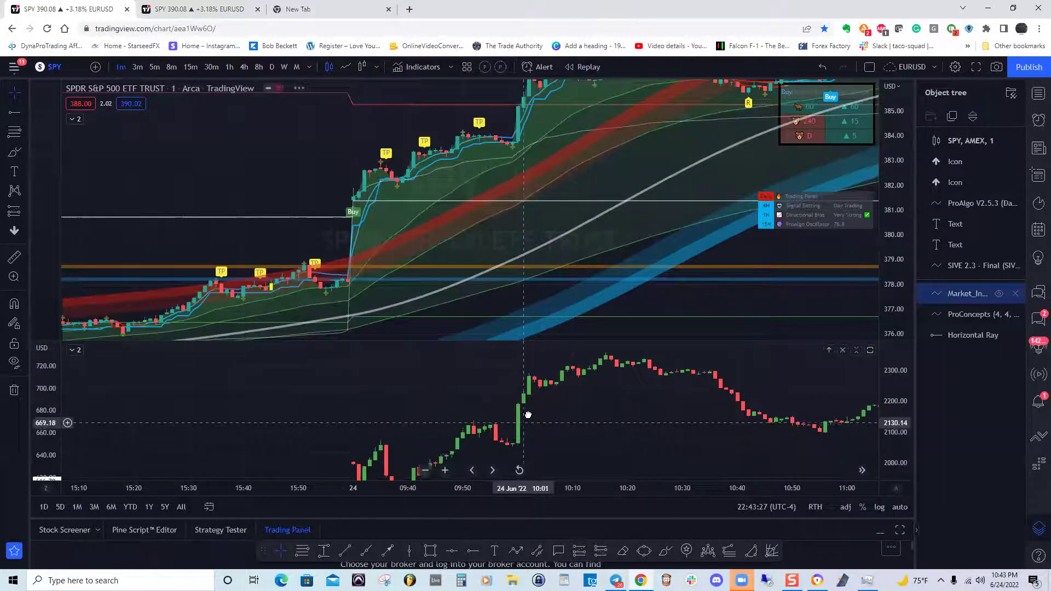
pyautogui.moveTo(527, 415); pyautogui.dragTo(545, 402)
pyautogui.moveTo(900, 390); pyautogui.dragTo(903, 408)
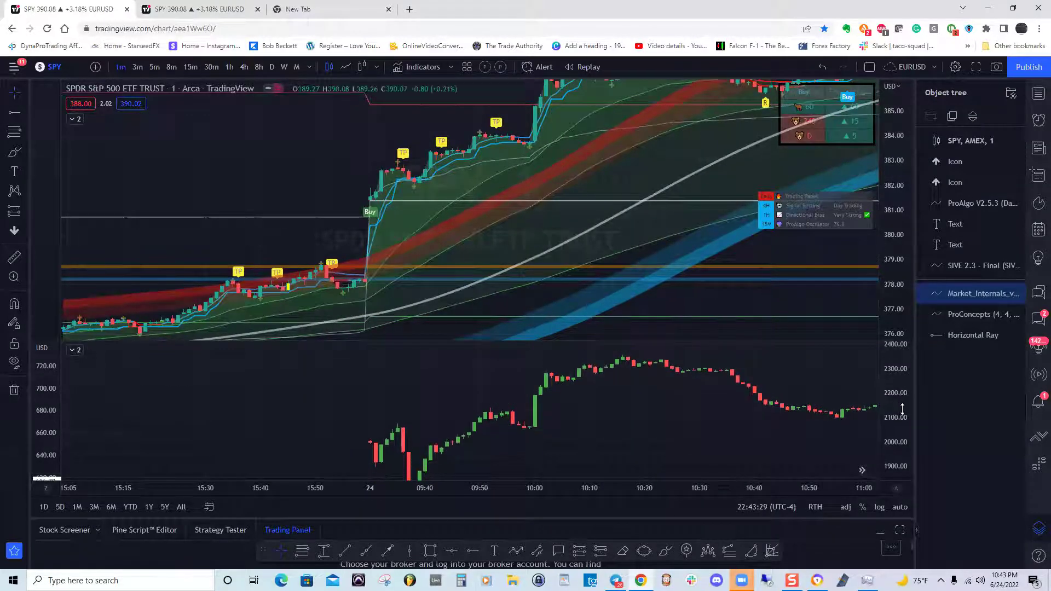
pyautogui.moveTo(476, 427); pyautogui.dragTo(498, 414)
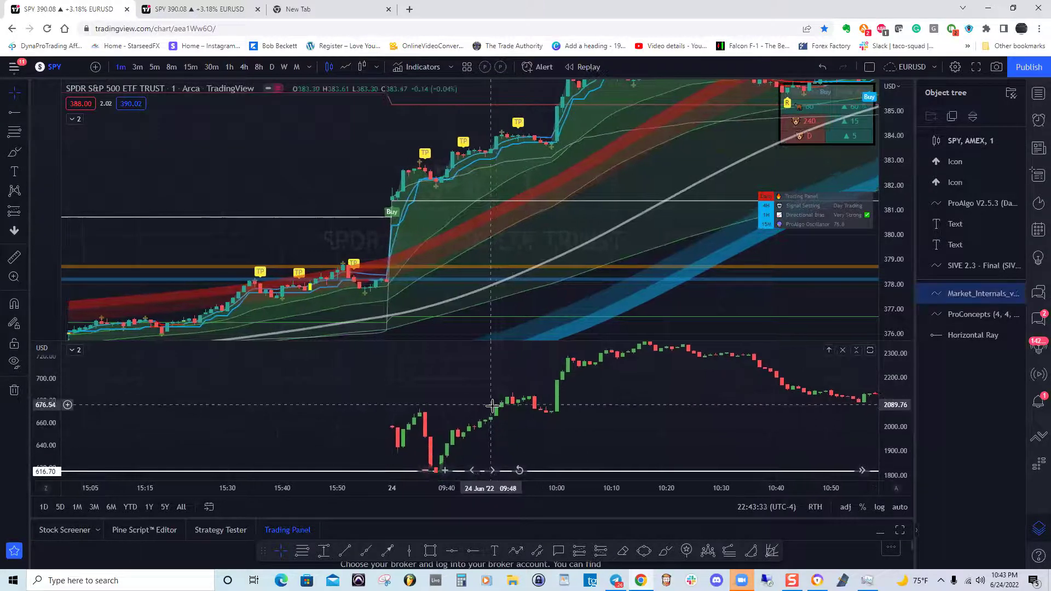
pyautogui.moveTo(904, 404); pyautogui.dragTo(698, 431)
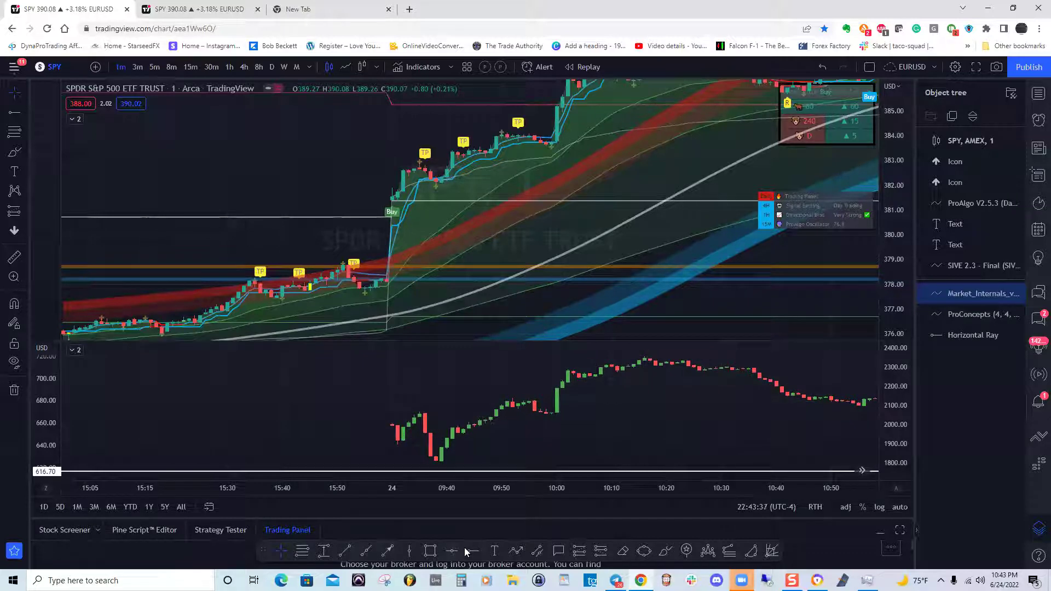
pyautogui.moveTo(487, 416); pyautogui.dragTo(448, 370)
pyautogui.moveTo(439, 405); pyautogui.dragTo(461, 438)
pyautogui.click(427, 470)
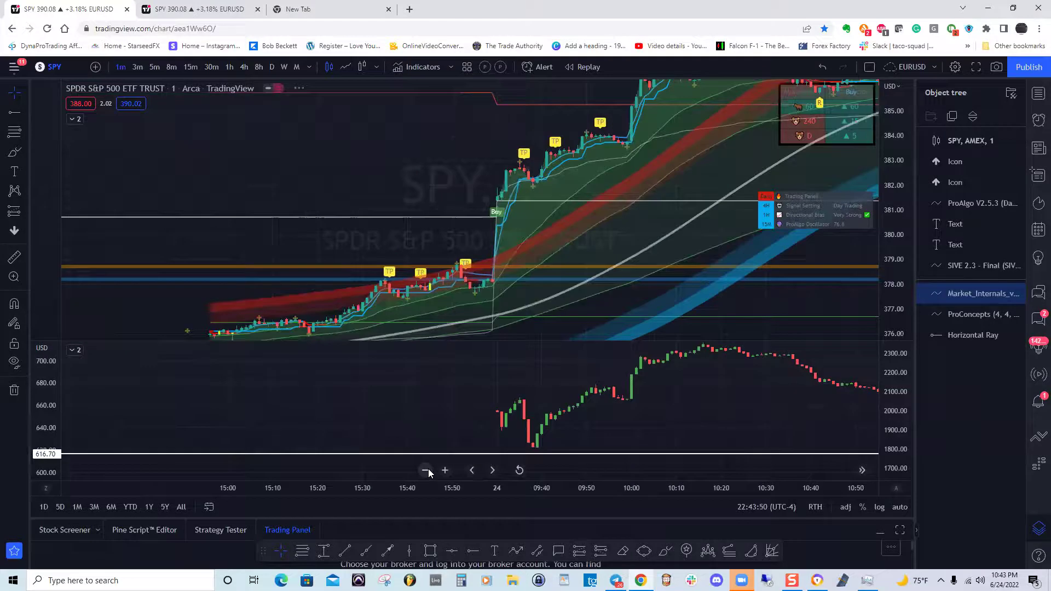
pyautogui.click(428, 469)
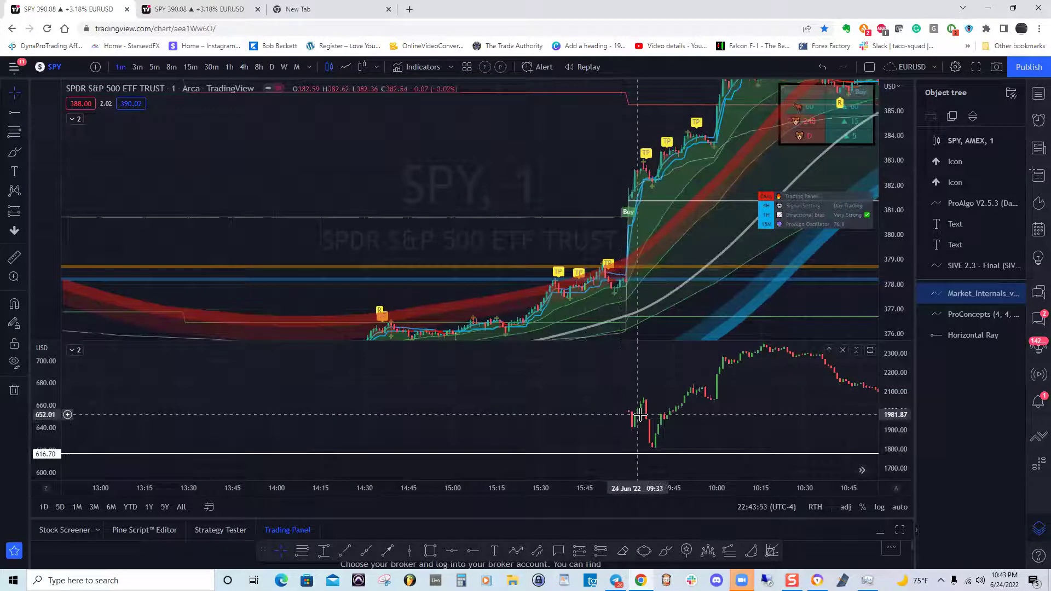
# Step: Enlarge the indicator pane and fit the 24 June internals from the open onward for comparison with price
pyautogui.moveTo(647, 415); pyautogui.dragTo(501, 379)
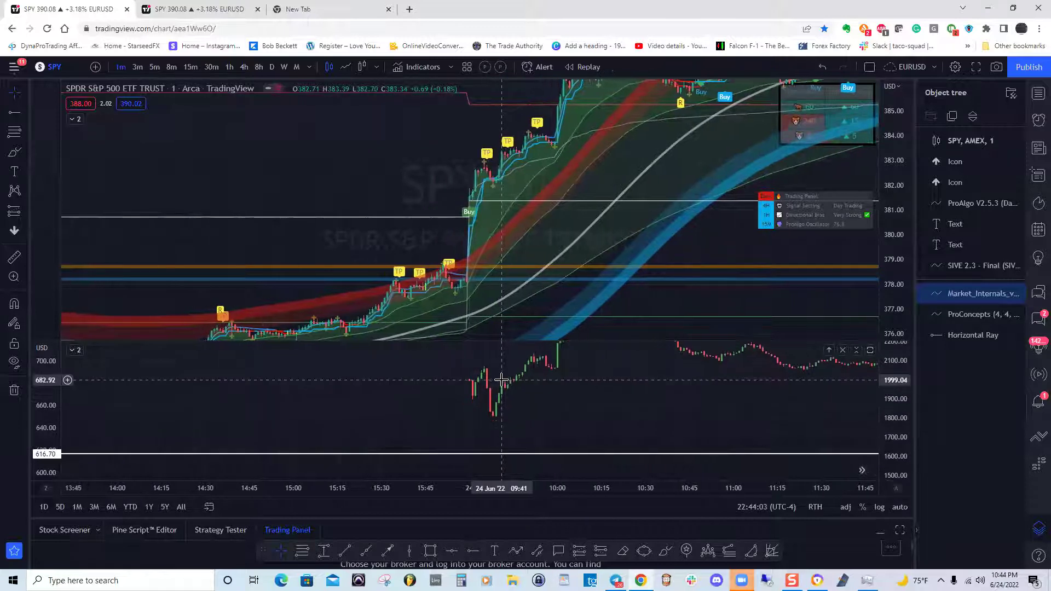
pyautogui.moveTo(903, 411); pyautogui.dragTo(903, 432)
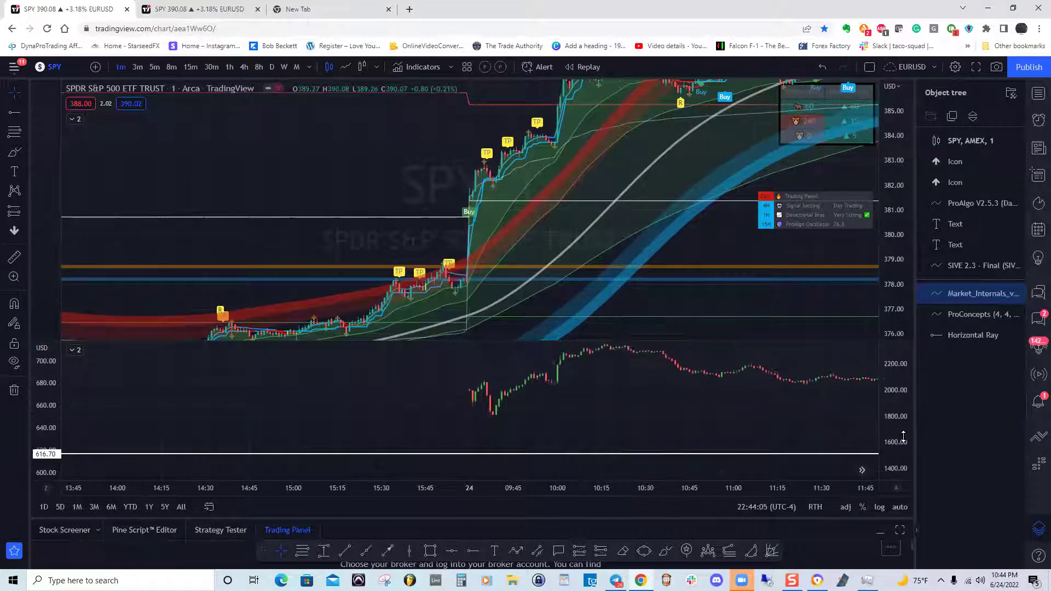
pyautogui.moveTo(589, 342); pyautogui.dragTo(525, 237)
pyautogui.moveTo(490, 316); pyautogui.dragTo(539, 318)
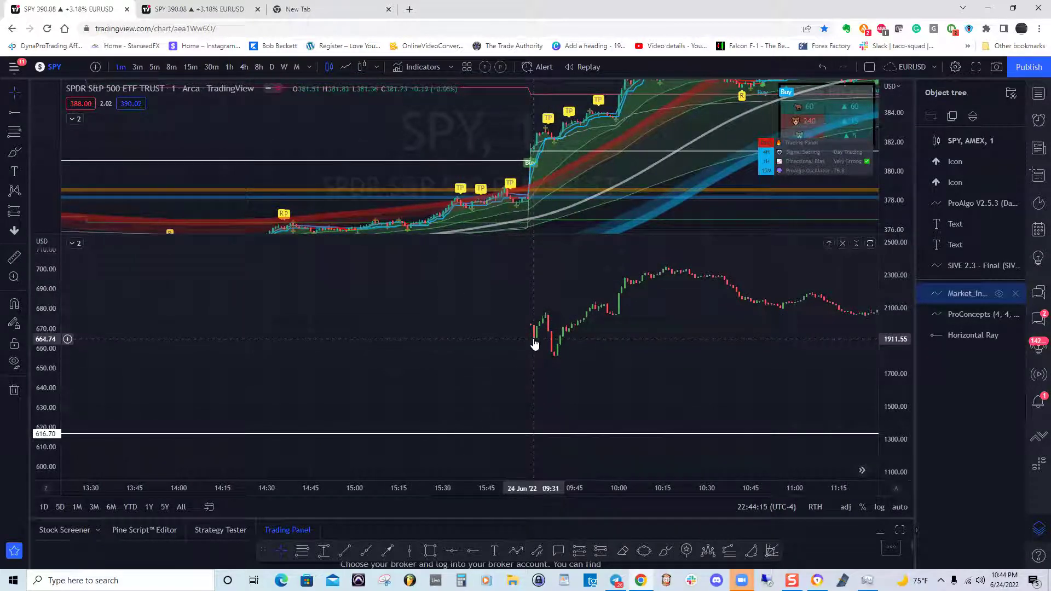
pyautogui.moveTo(554, 342); pyautogui.dragTo(433, 380)
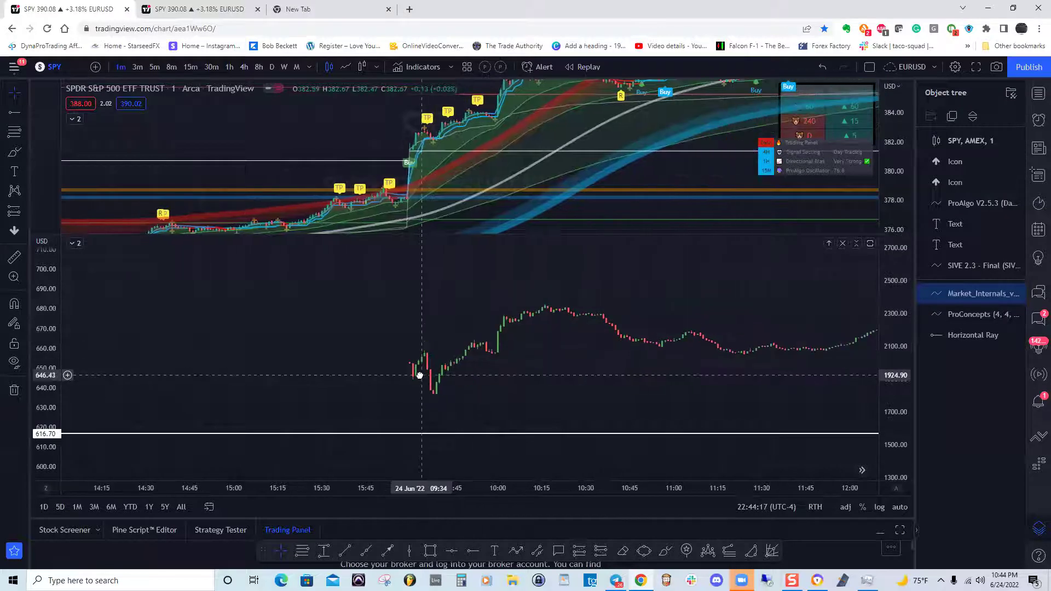
# Step: Switch SPY back to the 5-minute interval, bring the 15 to 21 June sessions into view, and enlarge the price pane again
pyautogui.click(155, 67)
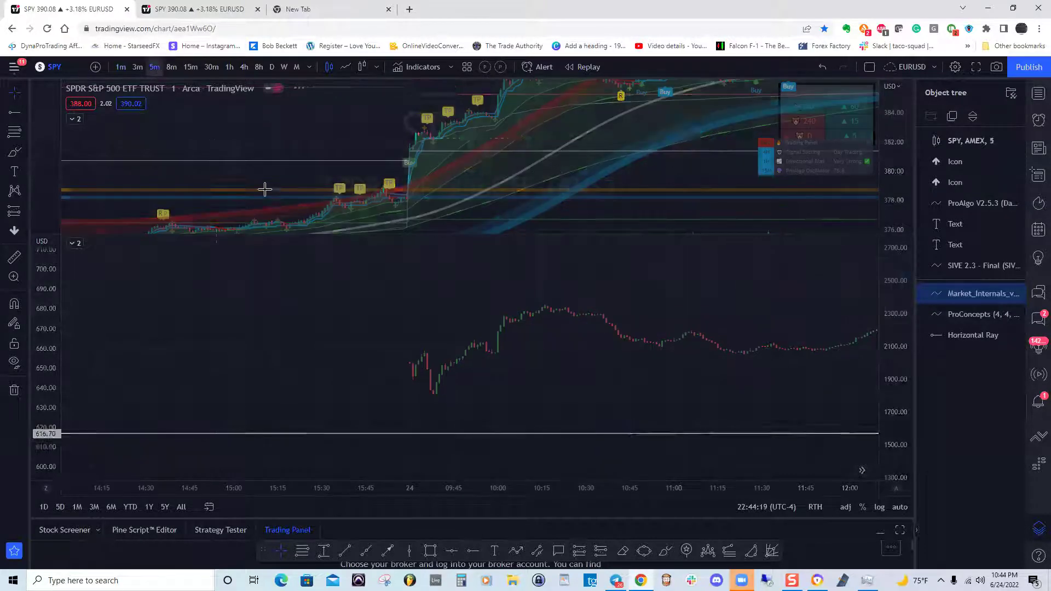
pyautogui.moveTo(890, 336); pyautogui.dragTo(890, 383)
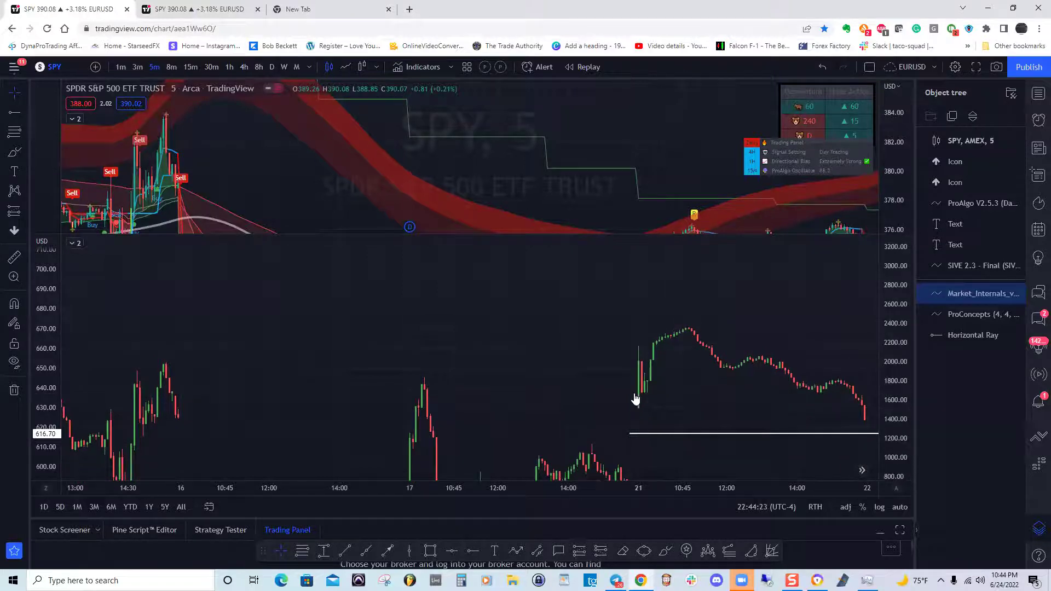
pyautogui.moveTo(517, 380); pyautogui.dragTo(347, 351)
pyautogui.moveTo(327, 230); pyautogui.dragTo(456, 212)
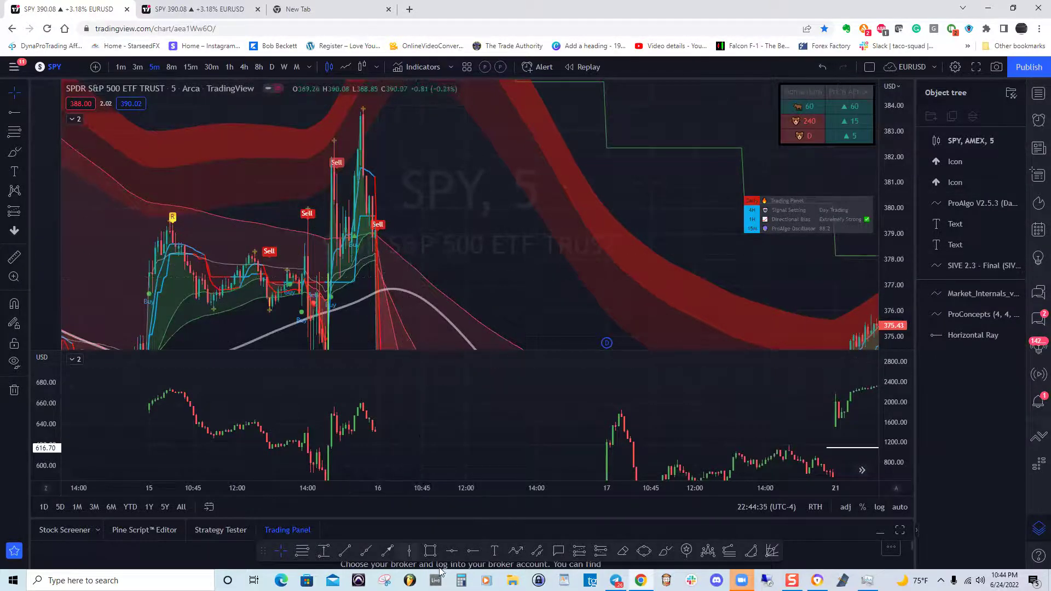
# Step: Mark the 15 June afternoon high with a horizontal ray at 383.71 and the 16 June 09:30 open with a vertical line
pyautogui.hotkey('alt', 'h')
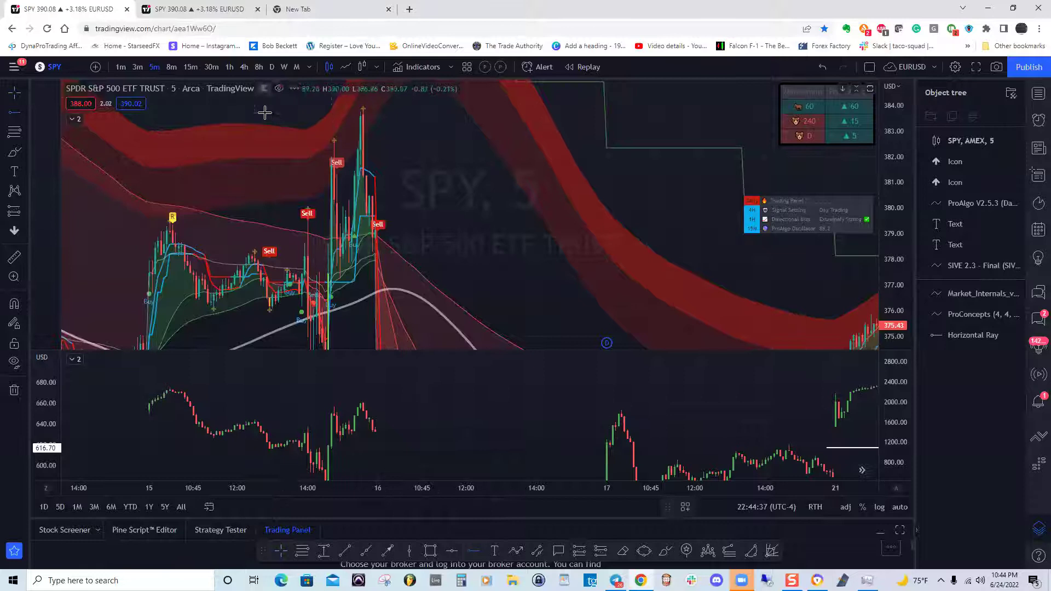
pyautogui.click(266, 113)
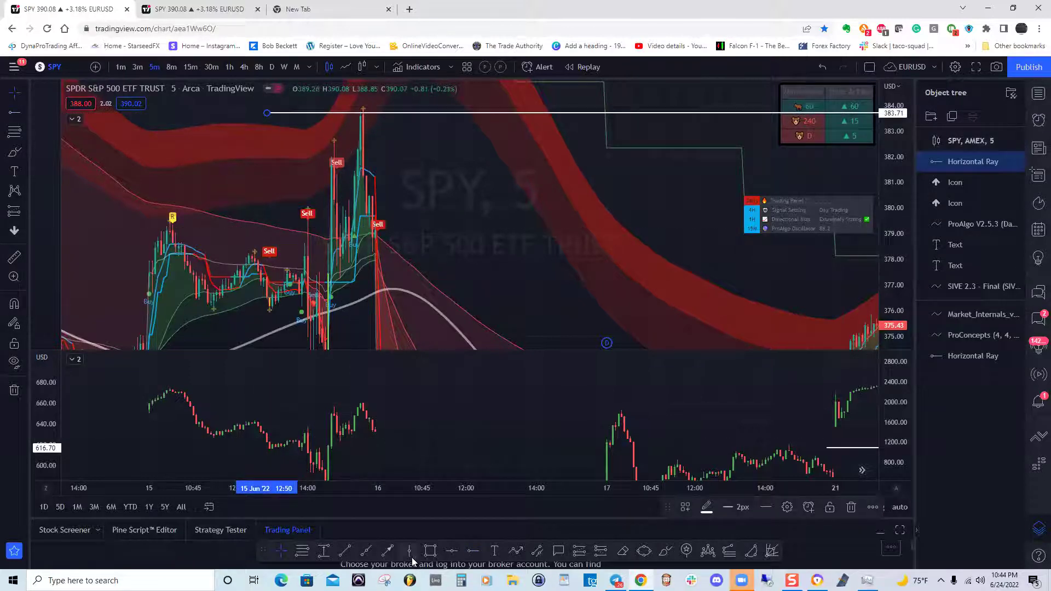
pyautogui.hotkey('alt', 'v')
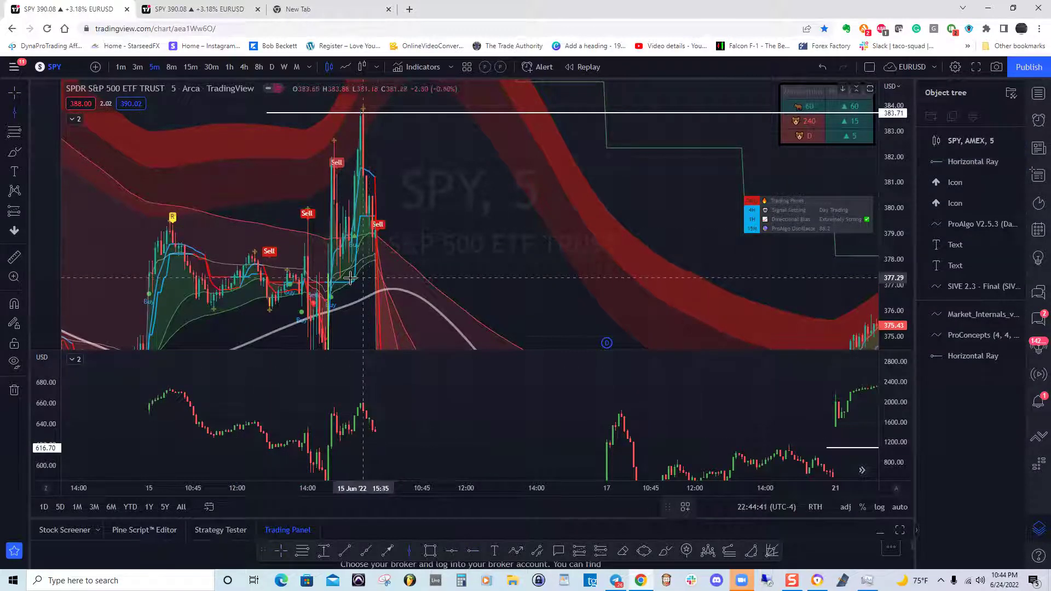
pyautogui.click(378, 289)
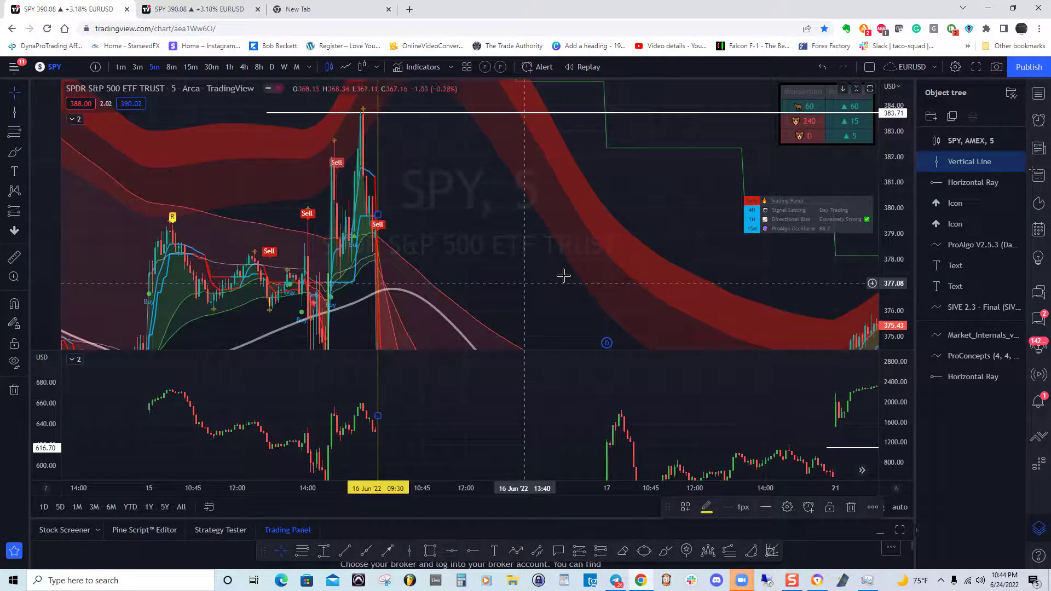
# Step: Compress the SPY price scale to fit the 15 to 17 June swings, and bring the internals' zero line and 14 June lows into view for comparison
pyautogui.moveTo(897, 178); pyautogui.dragTo(885, 319)
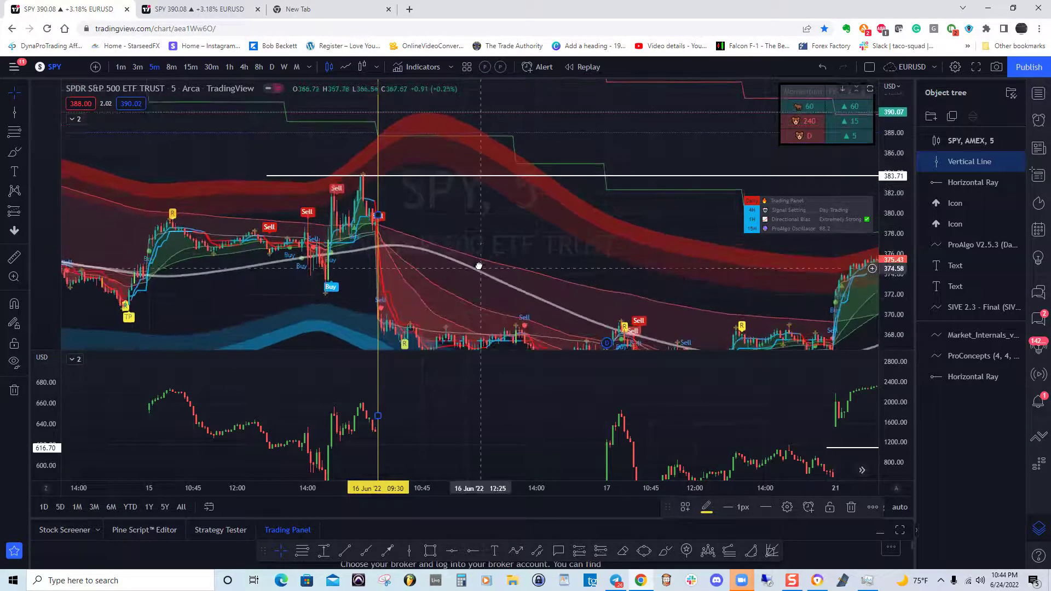
pyautogui.click(482, 265)
pyautogui.moveTo(338, 400)
pyautogui.mouseDown()
pyautogui.moveTo(333, 390)
pyautogui.moveTo(328, 417)
pyautogui.mouseUp()
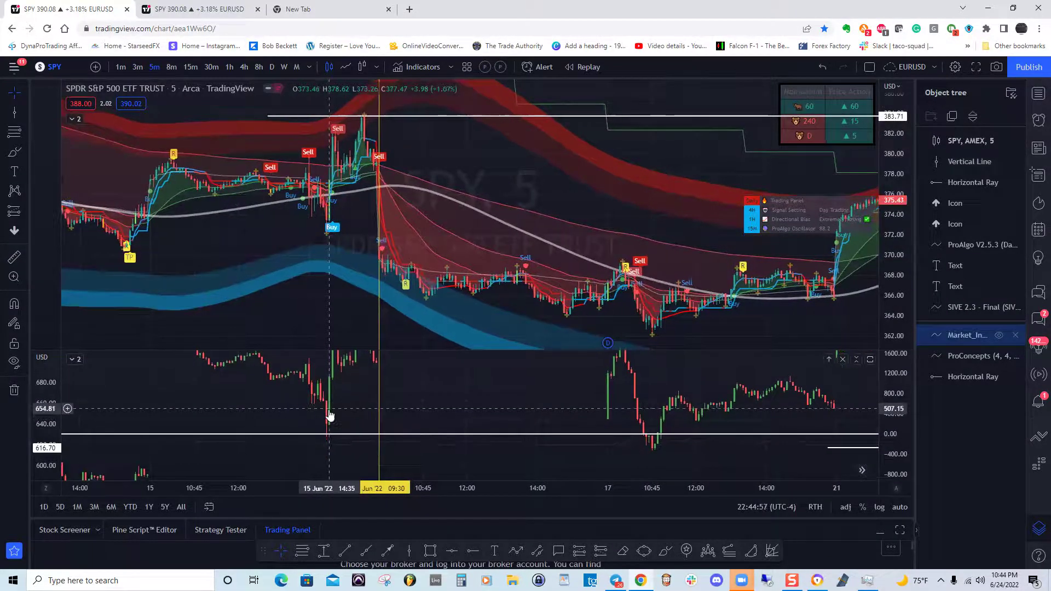
pyautogui.moveTo(142, 459); pyautogui.dragTo(151, 427)
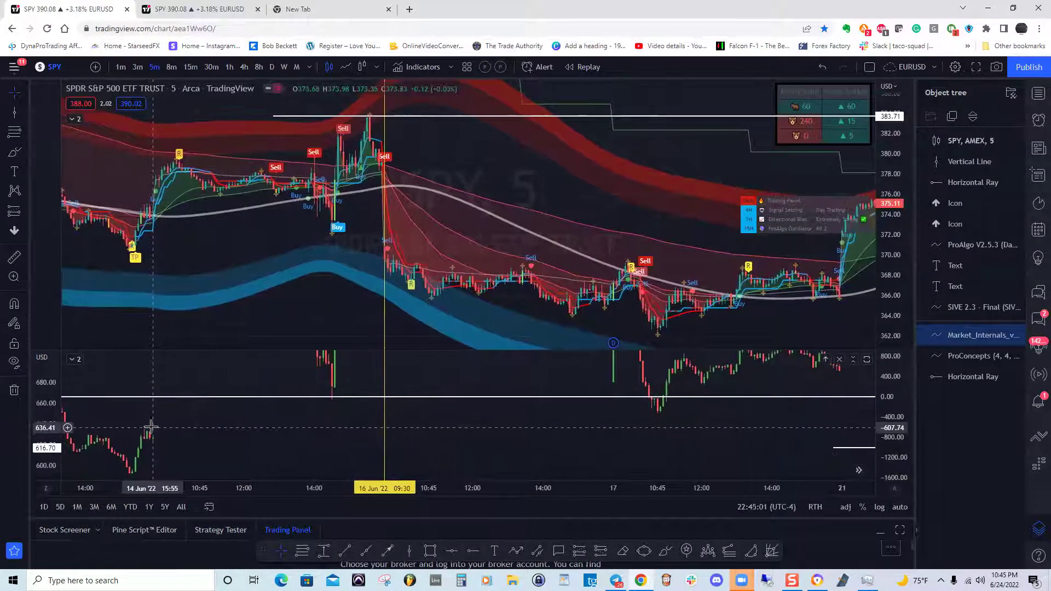
# Step: Examine the Market Internals pane through the 16 June session against the SPY price action above it
pyautogui.moveTo(896, 394); pyautogui.dragTo(585, 419)
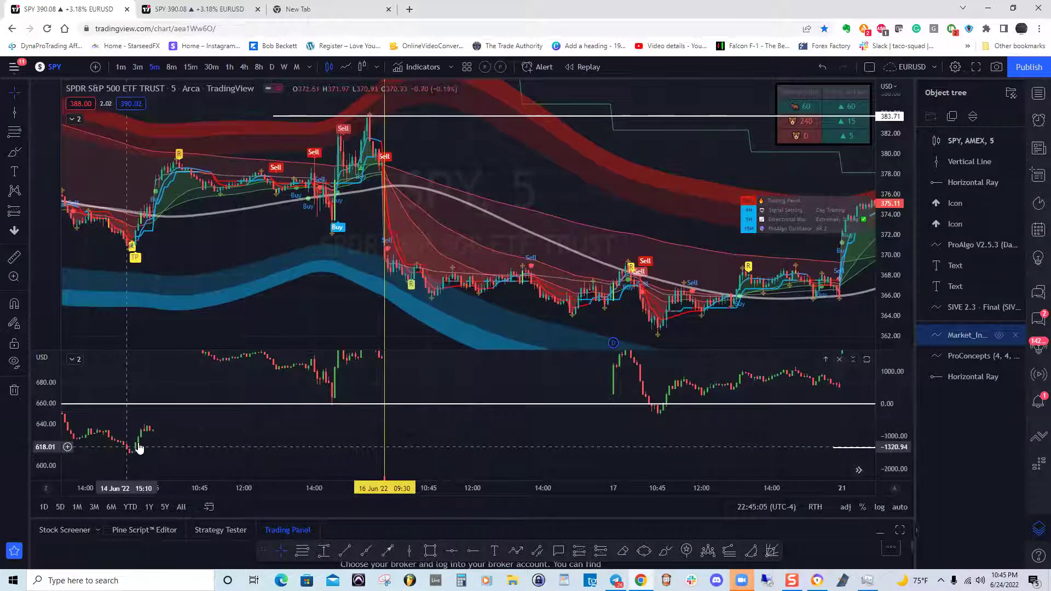
pyautogui.moveTo(134, 430)
pyautogui.mouseDown()
pyautogui.moveTo(130, 403)
pyautogui.moveTo(141, 432)
pyautogui.mouseUp()
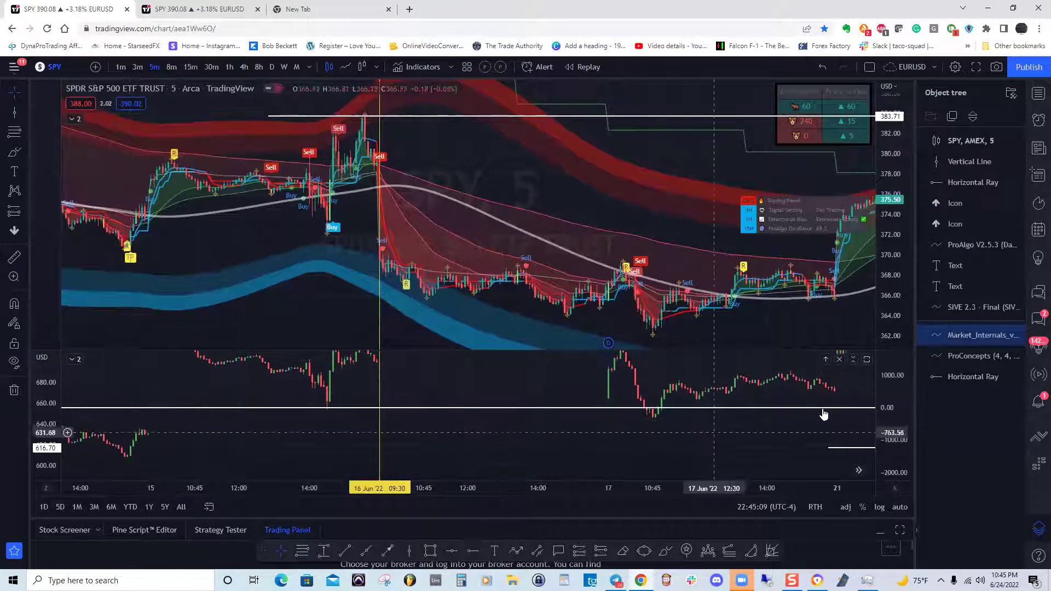
pyautogui.moveTo(901, 422); pyautogui.dragTo(904, 437)
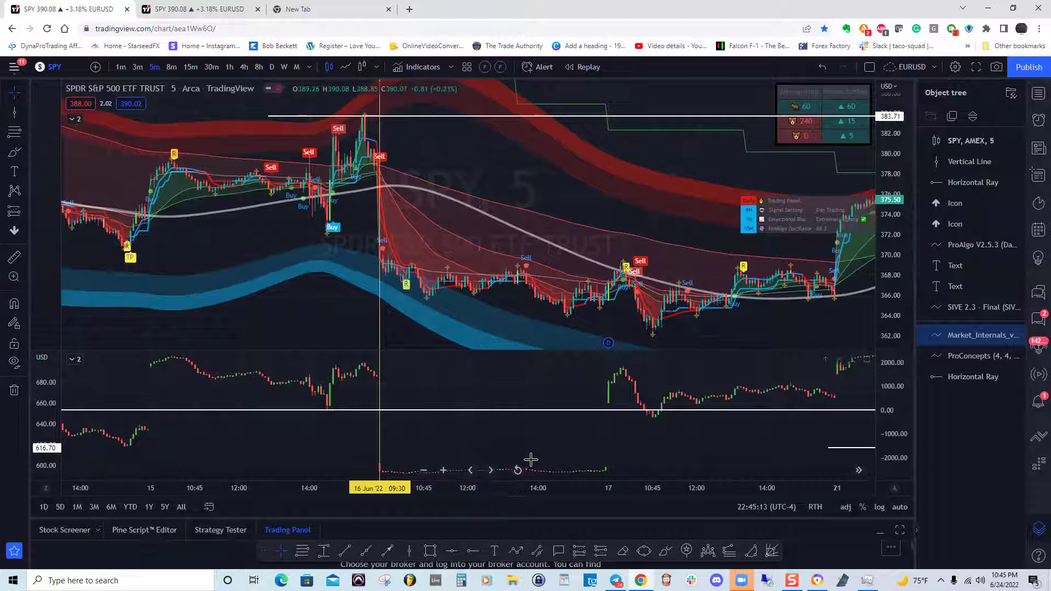
pyautogui.moveTo(380, 474); pyautogui.dragTo(407, 467)
pyautogui.moveTo(474, 349); pyautogui.dragTo(471, 333)
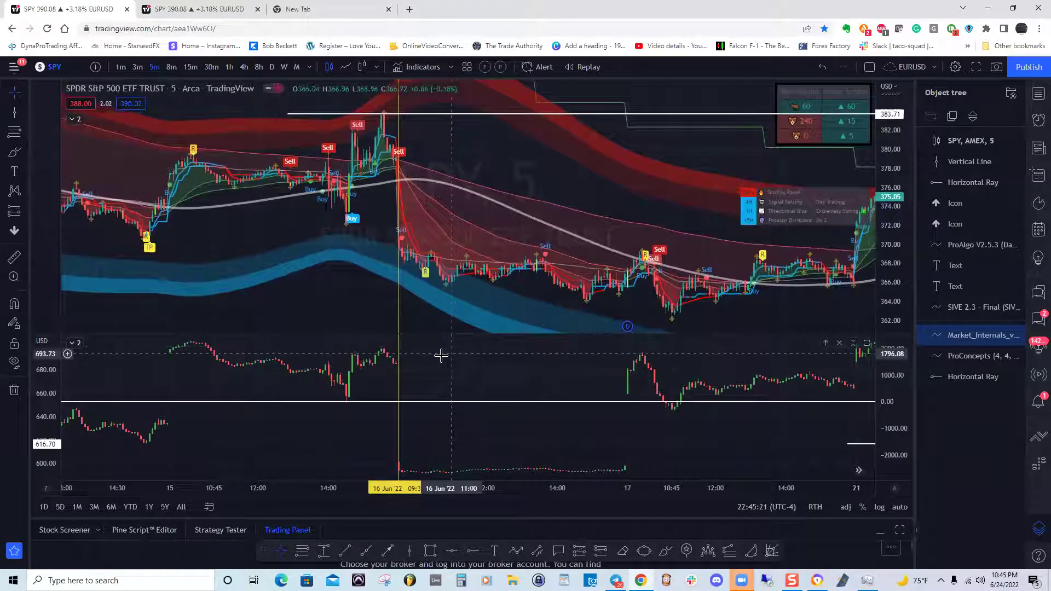
pyautogui.click(400, 318)
pyautogui.click(443, 305)
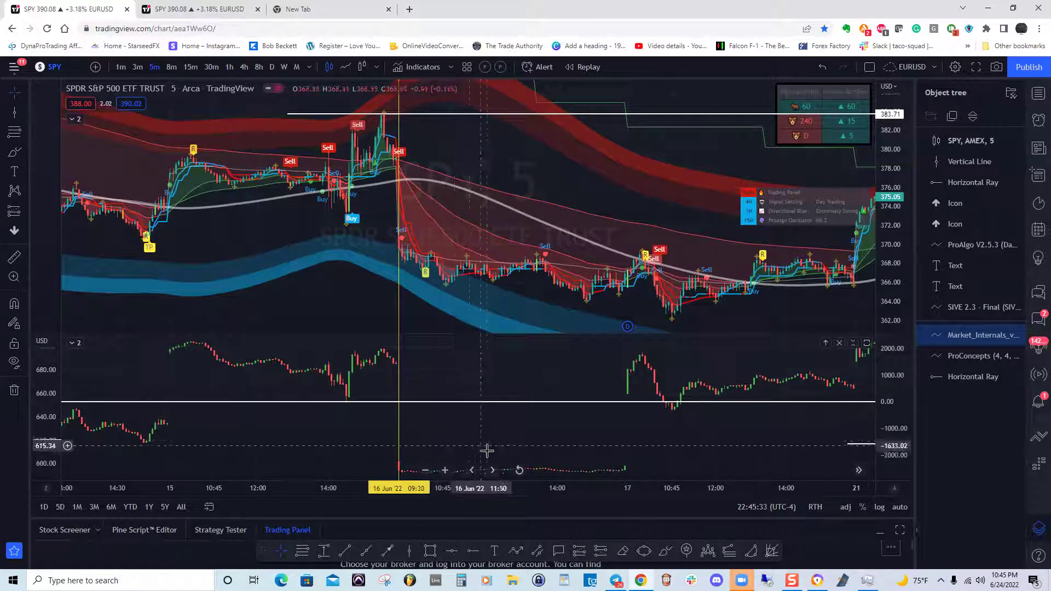
pyautogui.moveTo(571, 472); pyautogui.dragTo(575, 453)
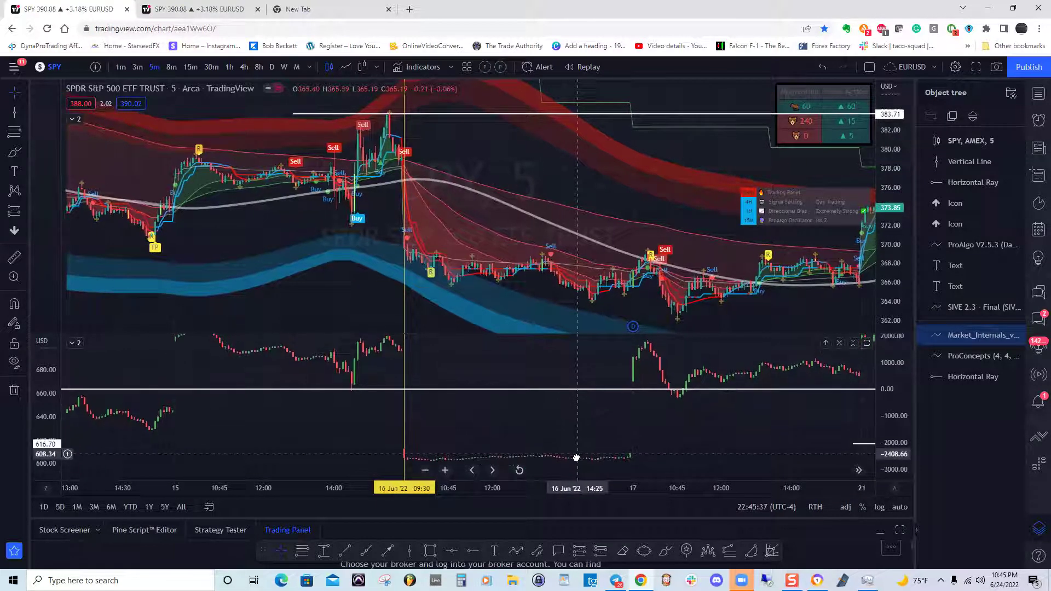
pyautogui.moveTo(892, 366); pyautogui.dragTo(897, 382)
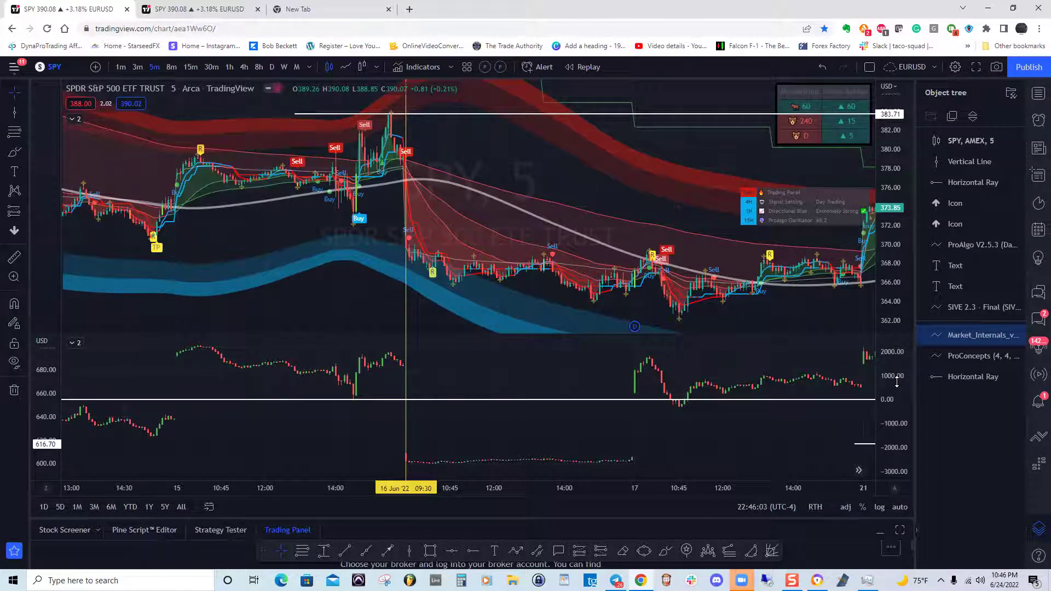
# Step: Delete the vertical line at 16 June 09:30 from the SPY chart
pyautogui.click(405, 281)
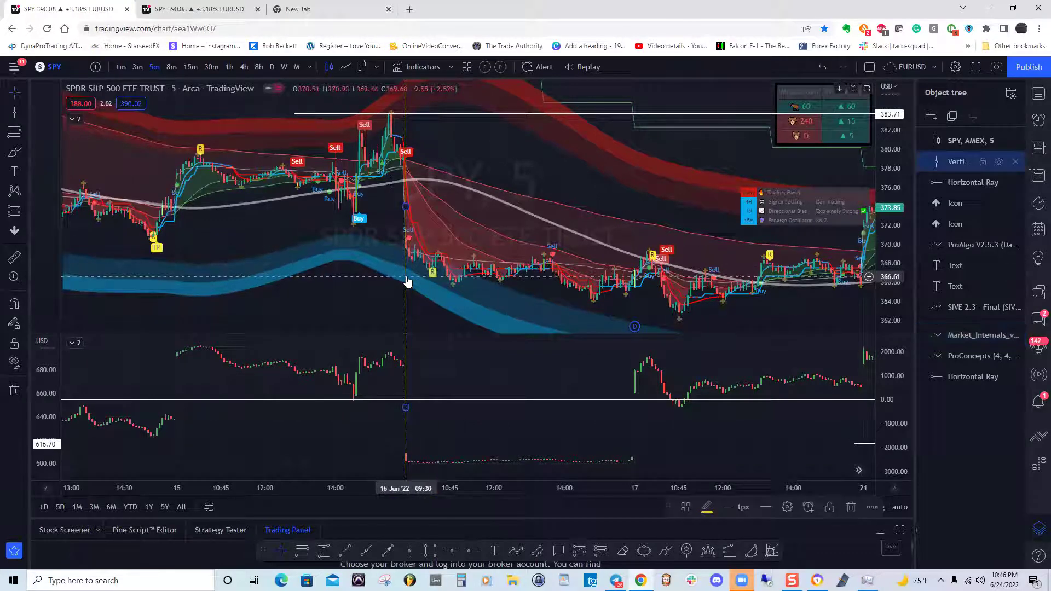
pyautogui.press('Delete')
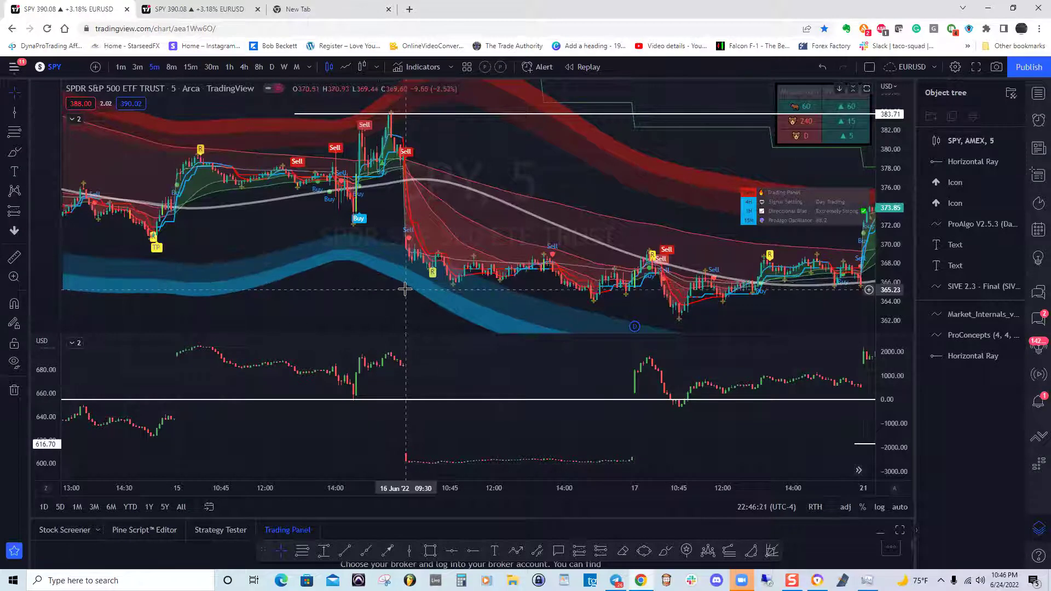
pyautogui.moveTo(400, 301); pyautogui.dragTo(380, 263)
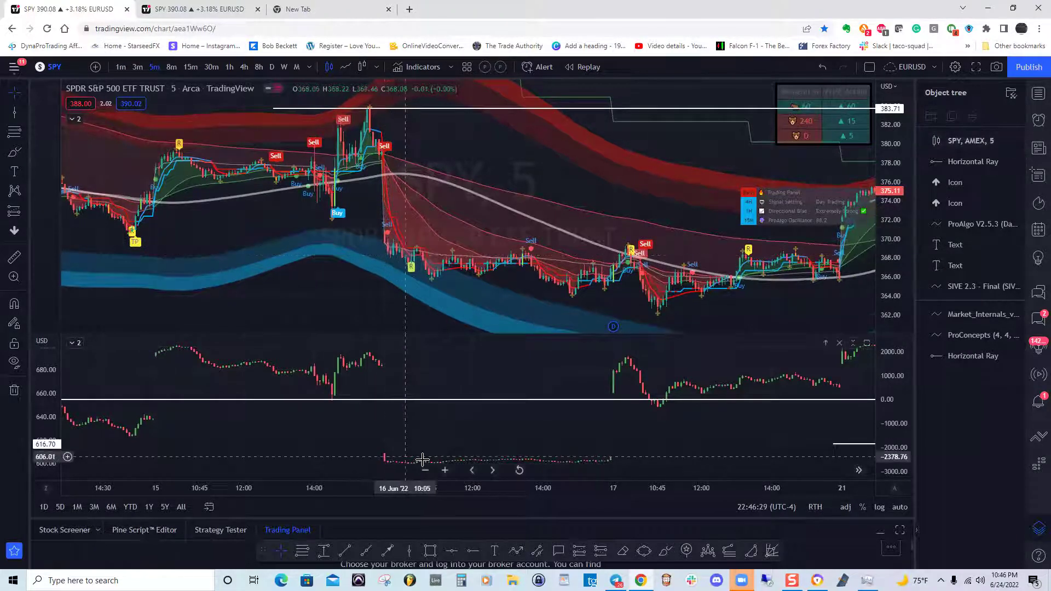
pyautogui.moveTo(388, 300)
pyautogui.mouseDown()
pyautogui.moveTo(371, 291)
pyautogui.moveTo(378, 299)
pyautogui.mouseUp()
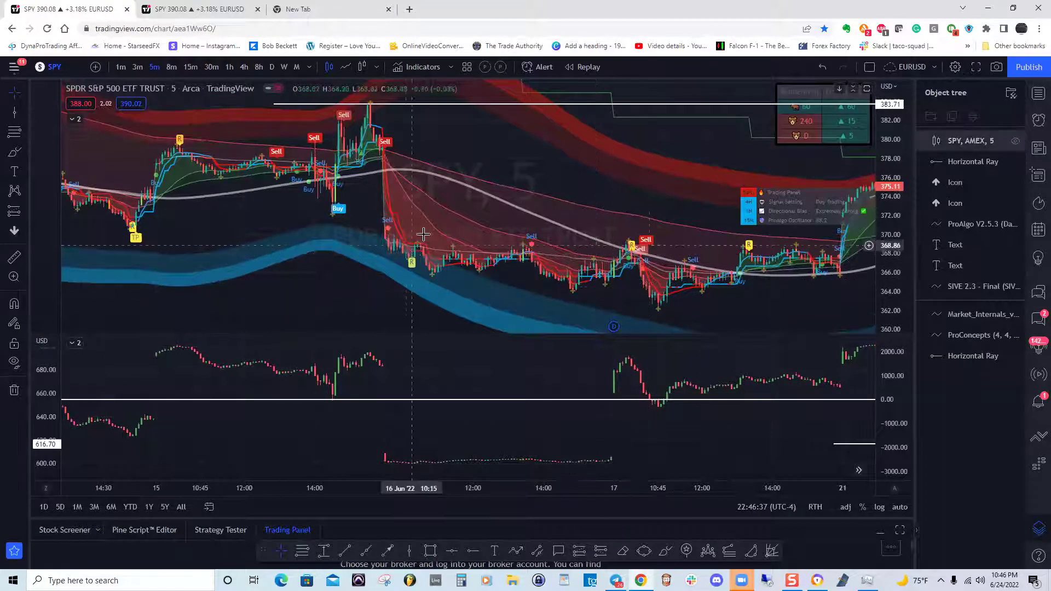
pyautogui.click(190, 67)
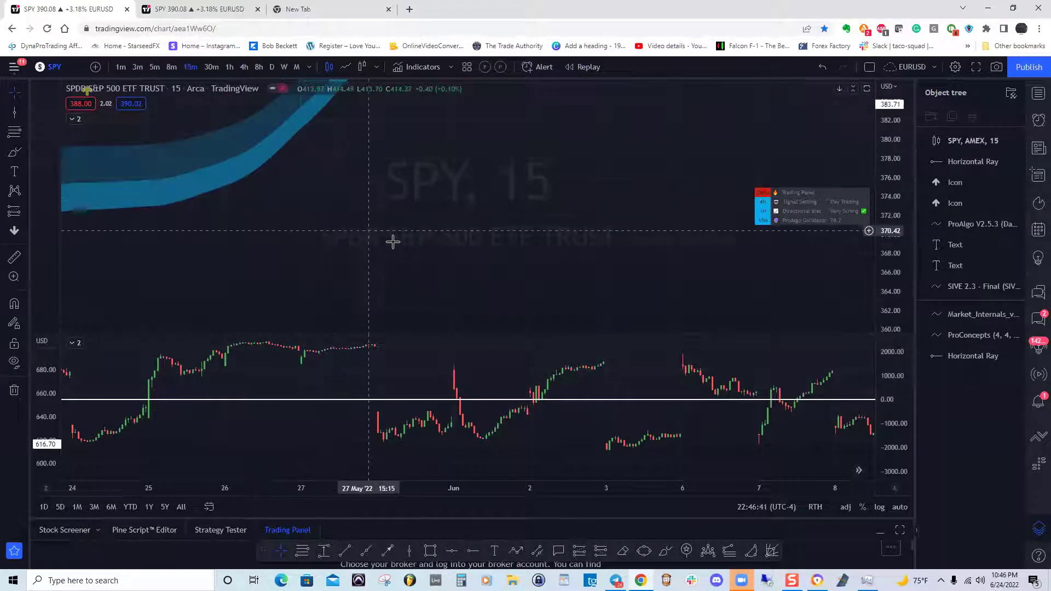
pyautogui.moveTo(432, 227); pyautogui.dragTo(458, 265)
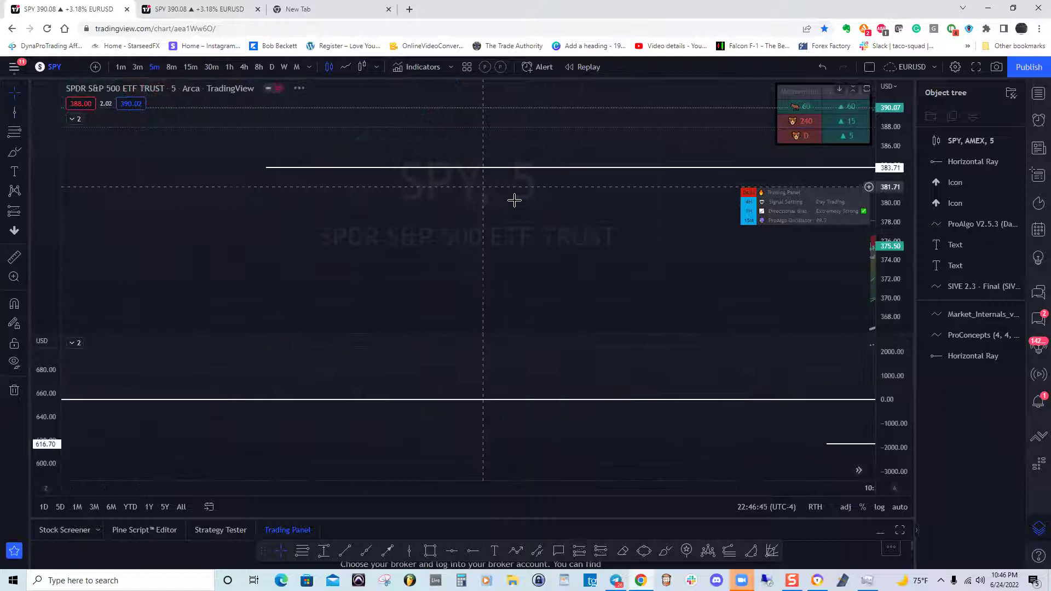
pyautogui.moveTo(530, 265); pyautogui.dragTo(496, 164)
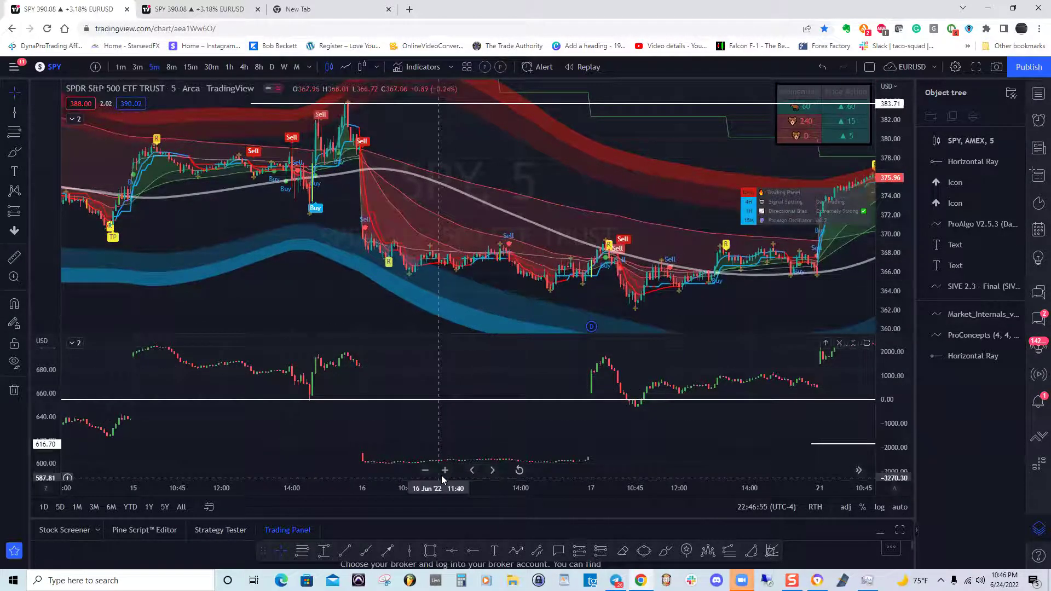
# Step: Draw a horizontal ray at 370.76 on the SPY price chart, starting from 15 June 15:05
pyautogui.click(445, 471)
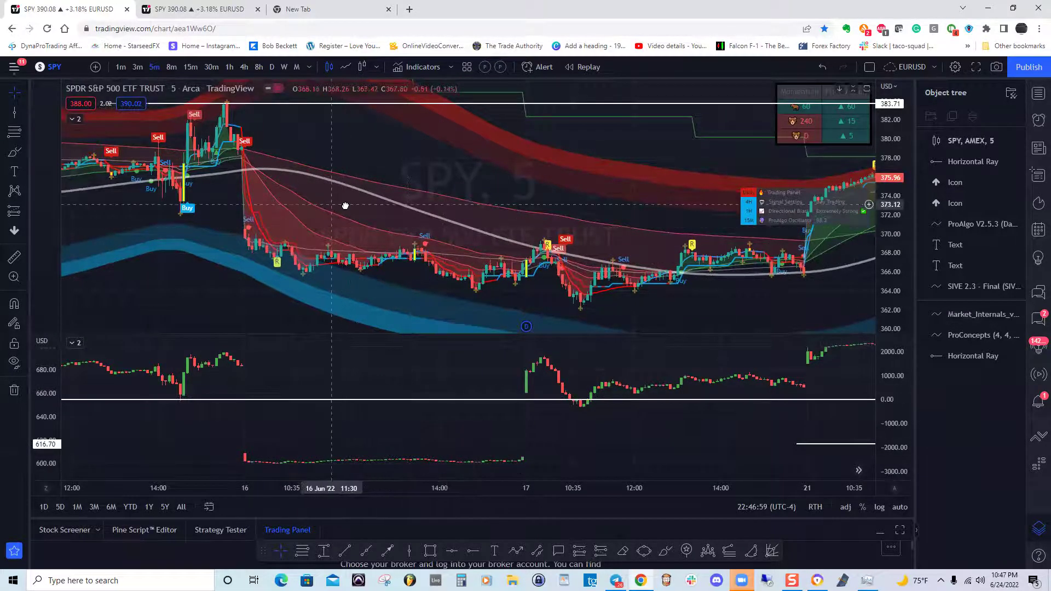
pyautogui.hscroll(-5, 346, 206)
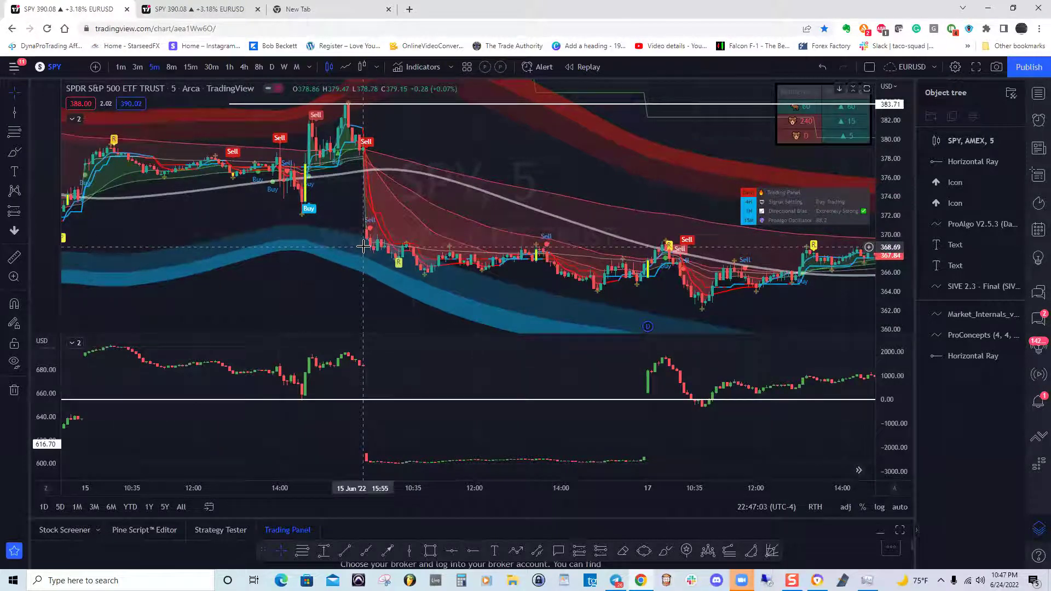
pyautogui.click(469, 553)
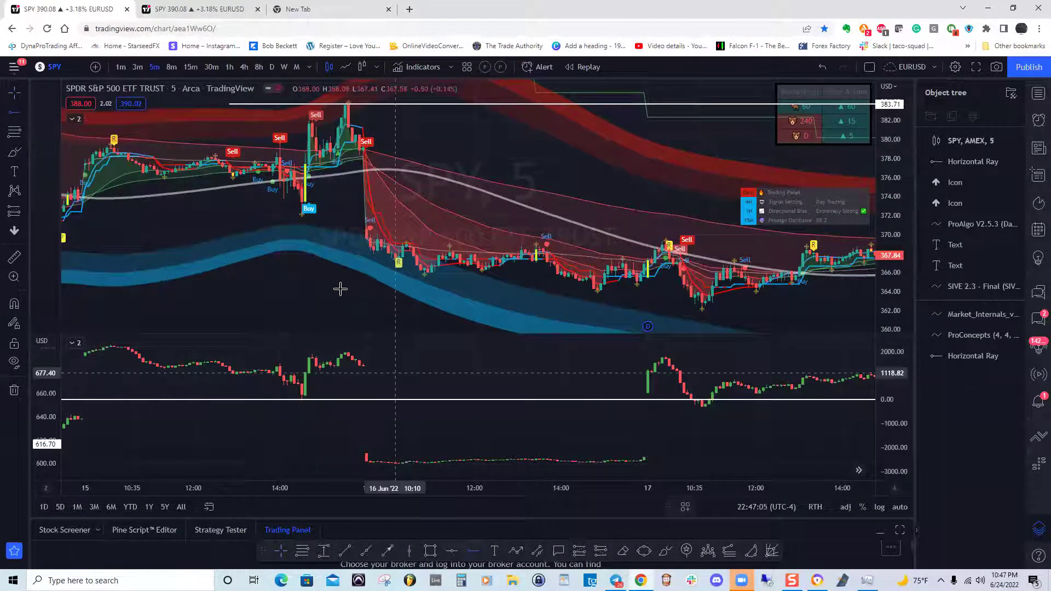
pyautogui.click(326, 227)
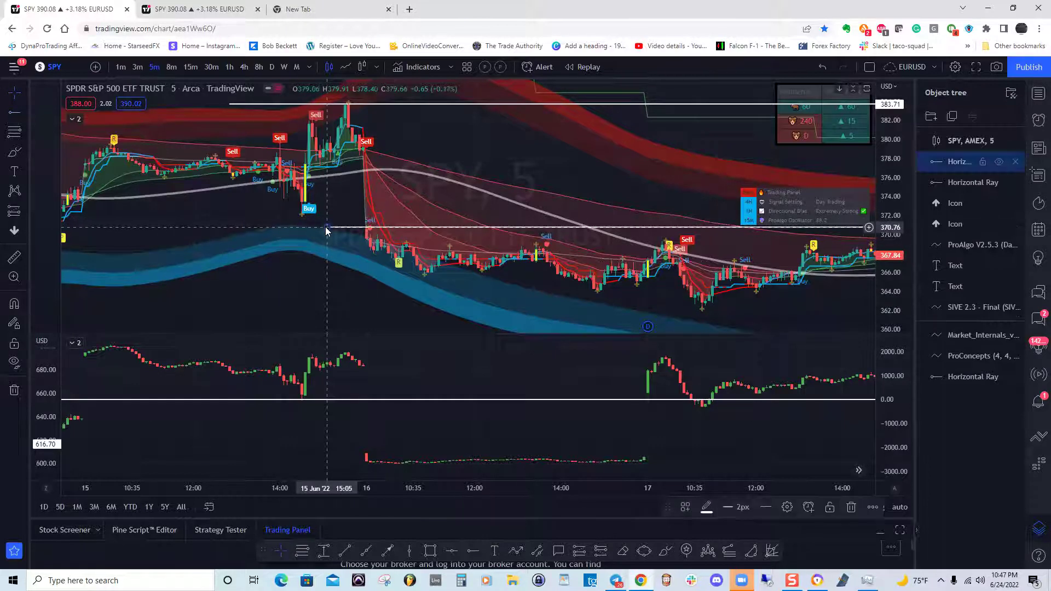
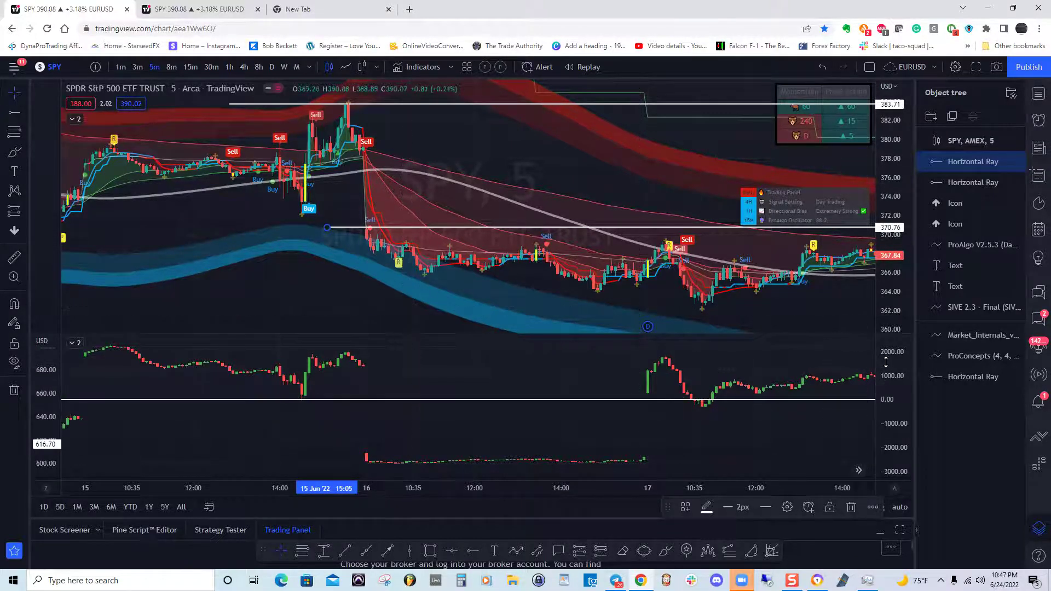
# Step: Compare the Market Internals pane with price at the 16 June open, and go back through the 15 and 14 June sessions
pyautogui.moveTo(887, 361); pyautogui.dragTo(887, 363)
pyautogui.moveTo(367, 462); pyautogui.dragTo(373, 457)
pyautogui.moveTo(906, 395); pyautogui.dragTo(905, 402)
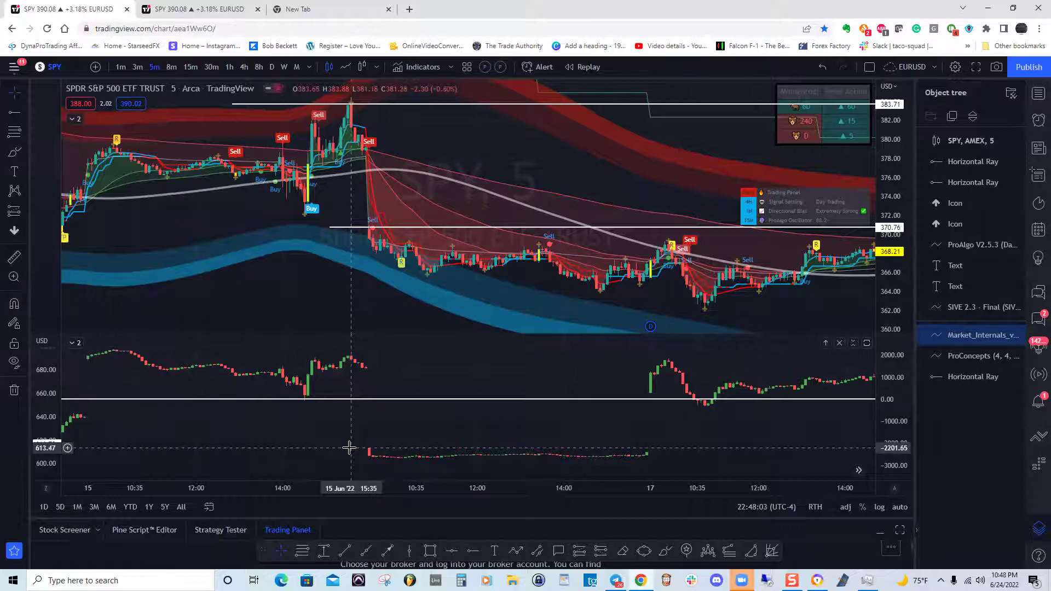
pyautogui.click(323, 265)
pyautogui.moveTo(322, 265); pyautogui.dragTo(455, 272)
pyautogui.moveTo(254, 261); pyautogui.dragTo(429, 275)
pyautogui.moveTo(270, 279); pyautogui.dragTo(451, 295)
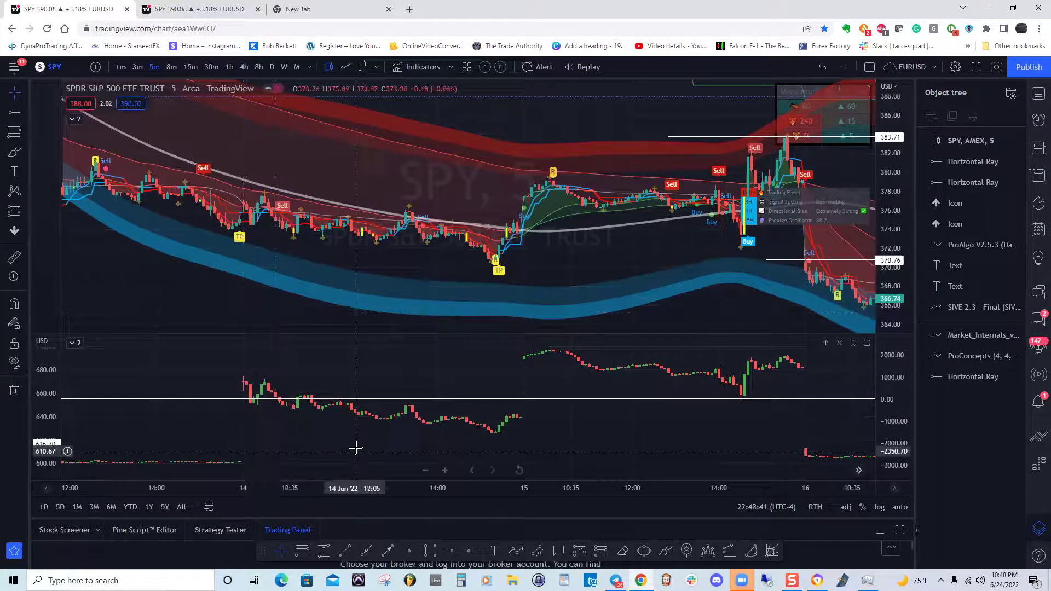
# Step: Mark the 14 June 09:30 market open with a vertical line and inspect the Market Internals bars following it
pyautogui.click(409, 551)
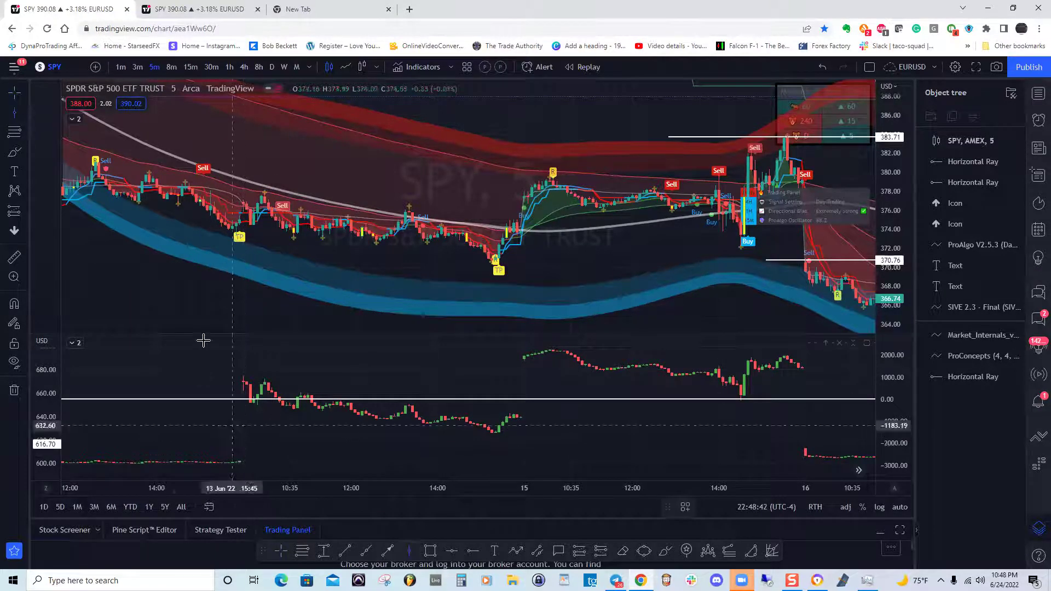
pyautogui.click(244, 356)
pyautogui.moveTo(186, 309); pyautogui.dragTo(215, 303)
pyautogui.moveTo(329, 368); pyautogui.dragTo(358, 394)
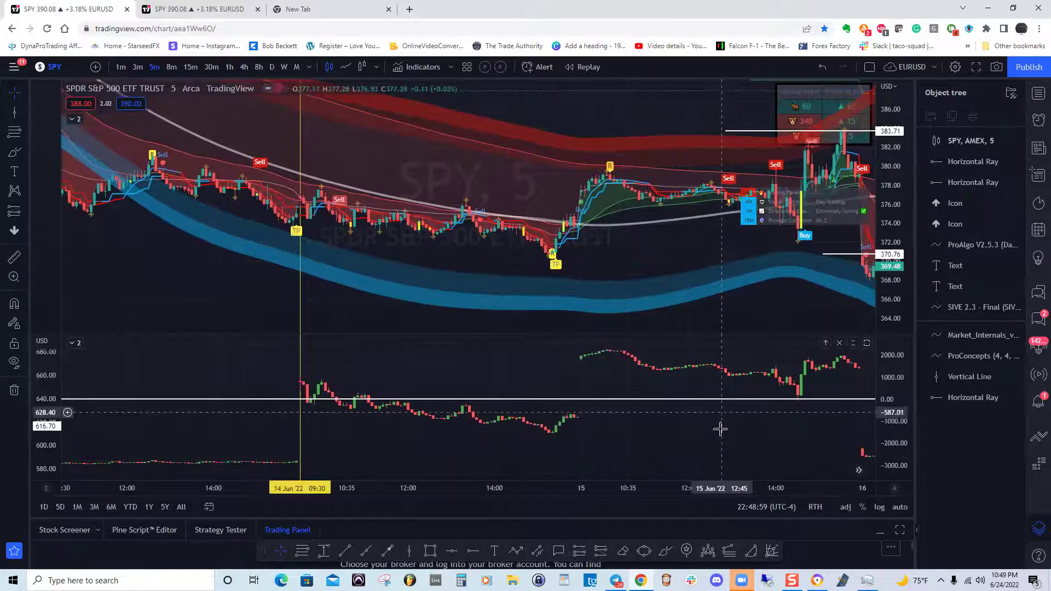
pyautogui.moveTo(552, 425); pyautogui.dragTo(577, 398)
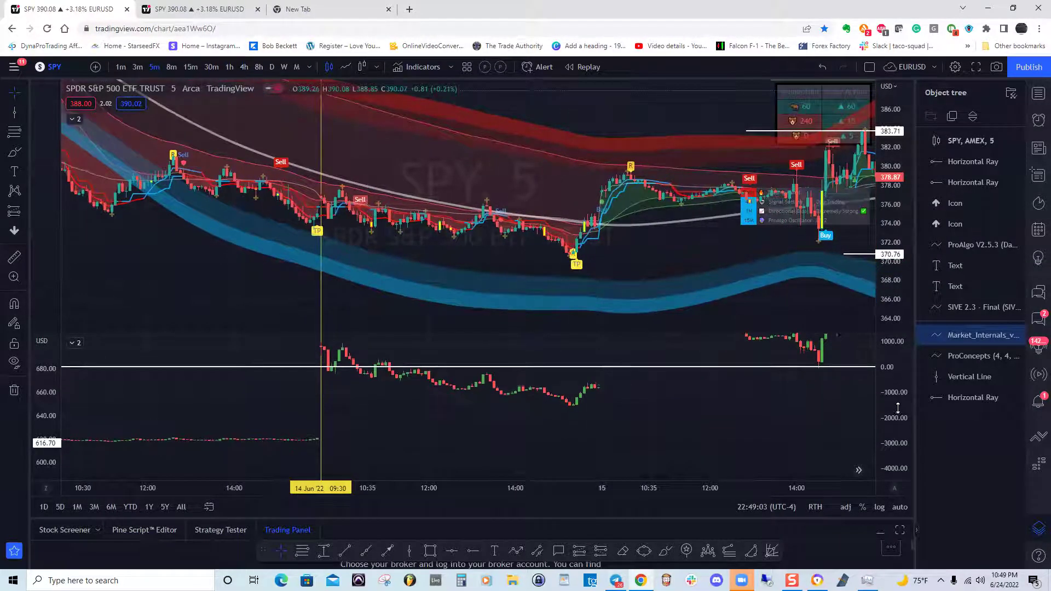
pyautogui.click(372, 365)
pyautogui.moveTo(372, 365); pyautogui.dragTo(412, 378)
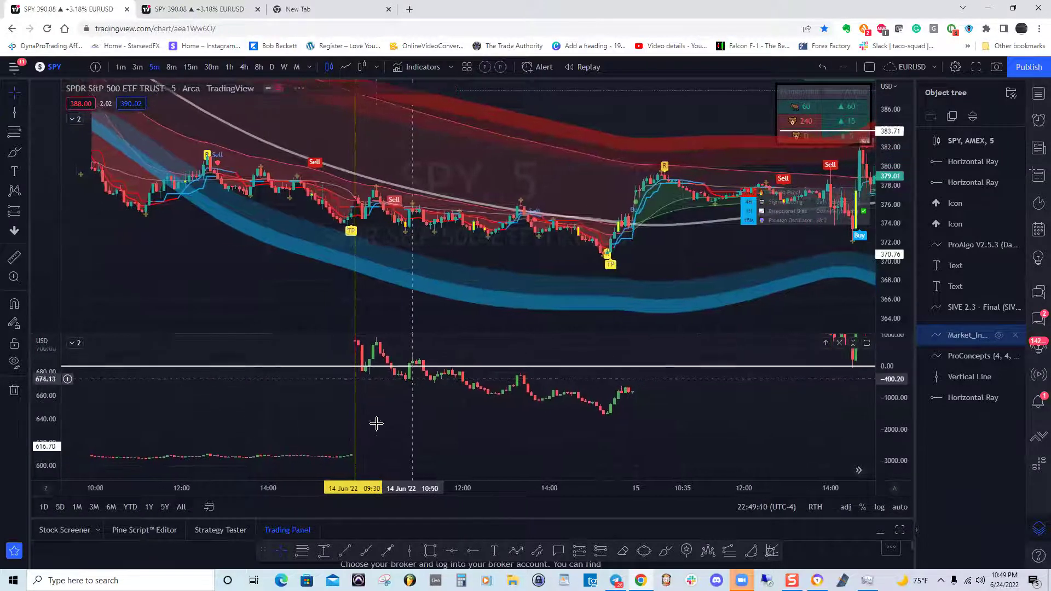
# Step: Delete the vertical line at 14 June 09:30
pyautogui.click(355, 452)
pyautogui.click(357, 449)
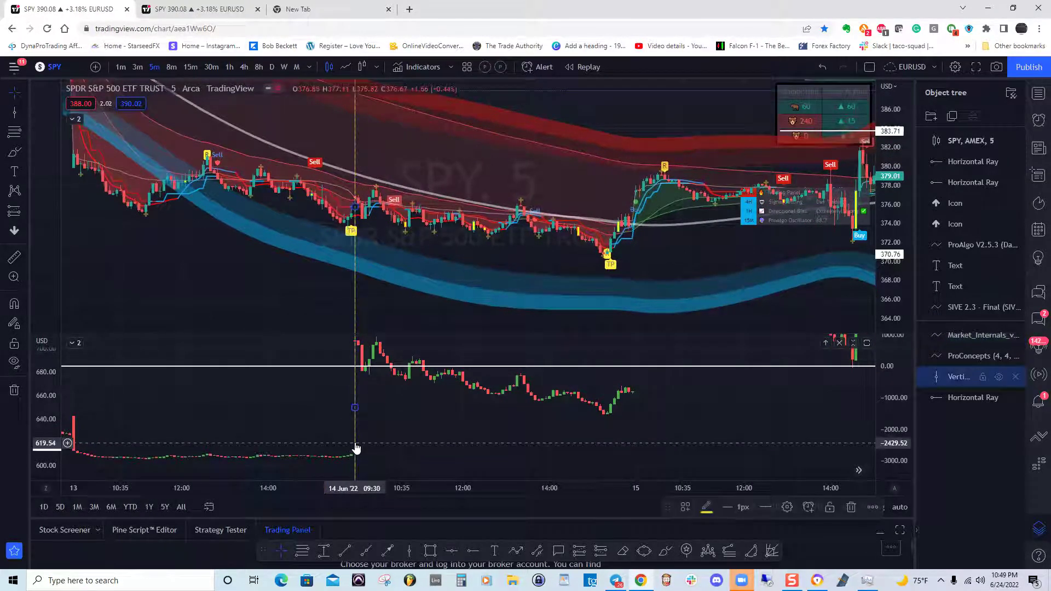
pyautogui.press('Delete')
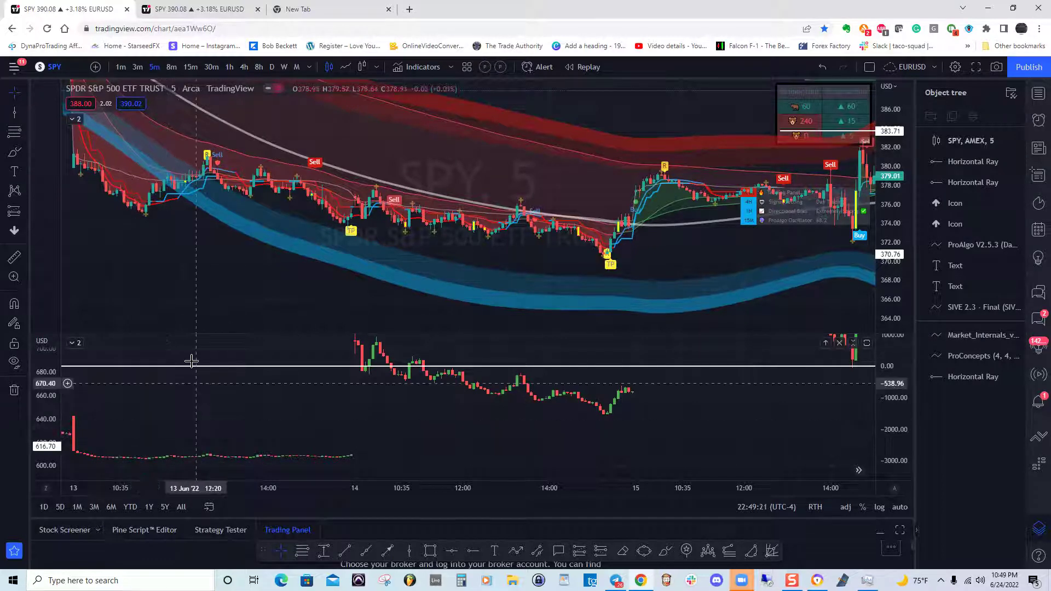
# Step: Review the 13 June session in both panes and draw a vertical line at 14 June 09:30
pyautogui.click(208, 164)
pyautogui.moveTo(235, 174); pyautogui.dragTo(311, 191)
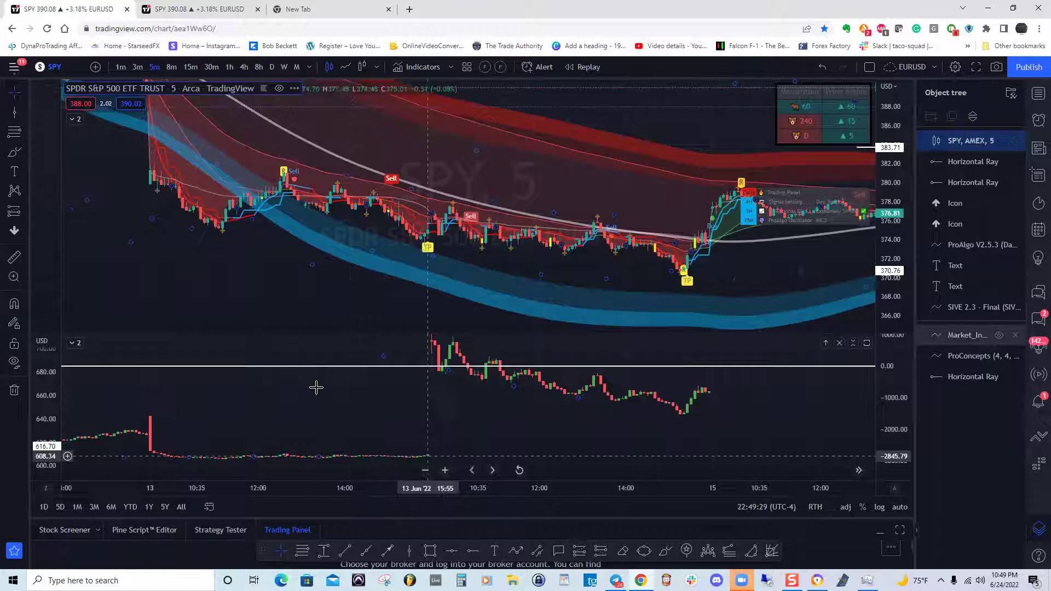
pyautogui.moveTo(191, 277); pyautogui.dragTo(254, 282)
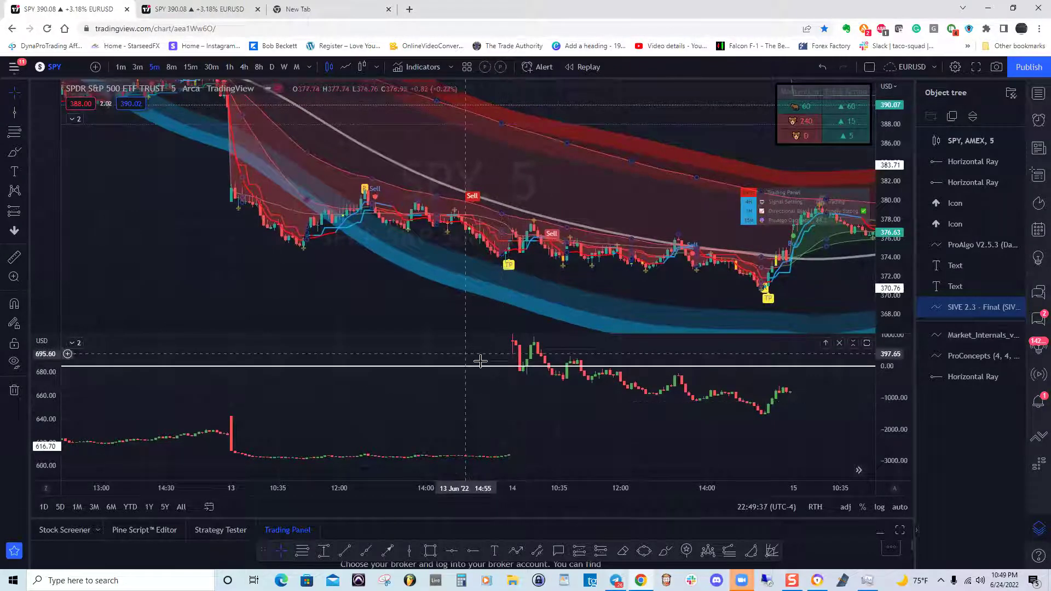
pyautogui.click(534, 366)
pyautogui.moveTo(534, 368); pyautogui.dragTo(534, 395)
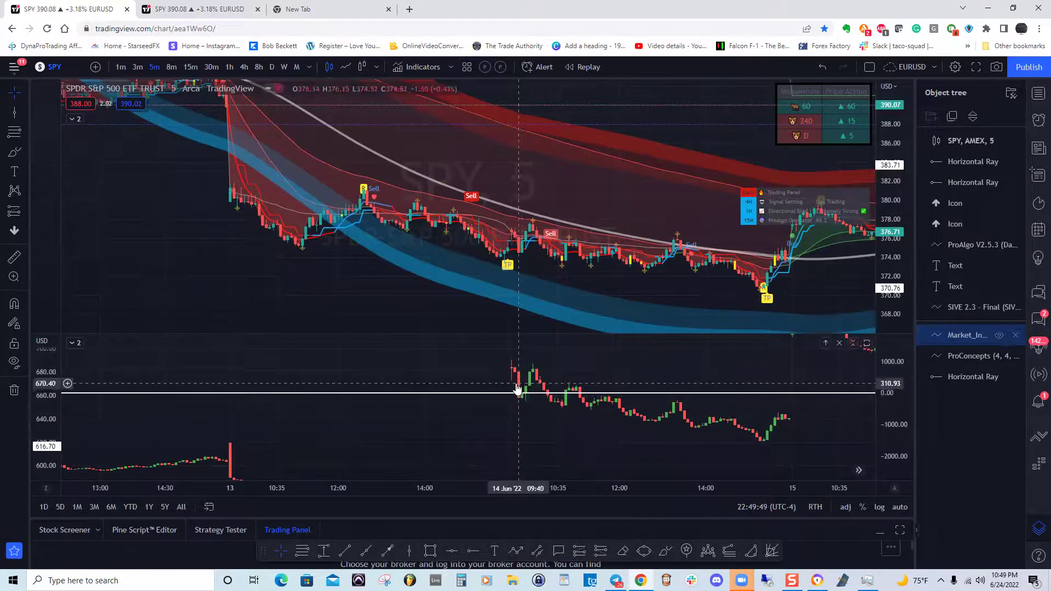
pyautogui.moveTo(515, 380); pyautogui.dragTo(519, 369)
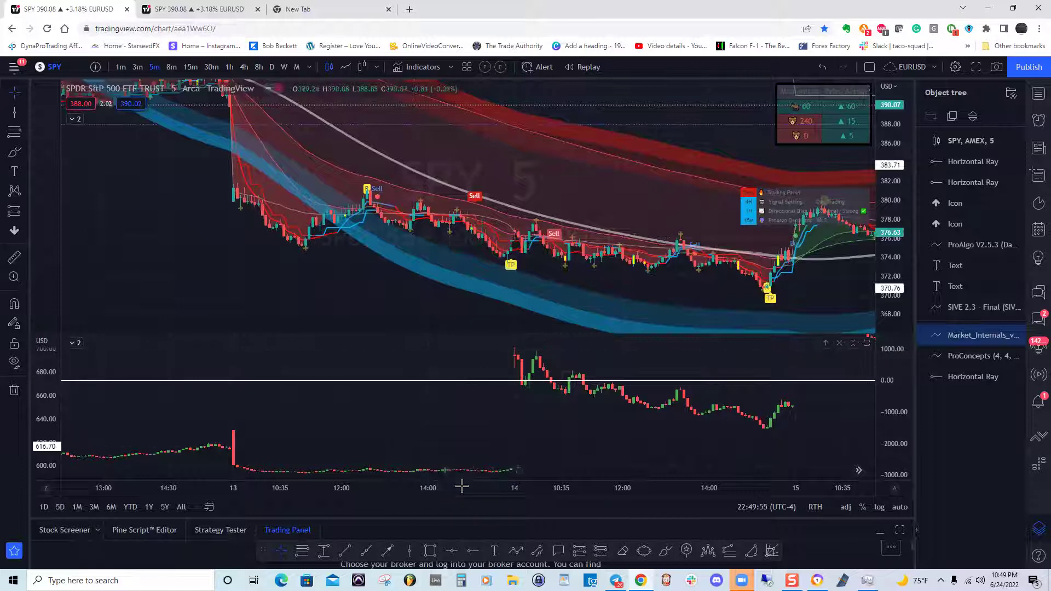
pyautogui.click(475, 550)
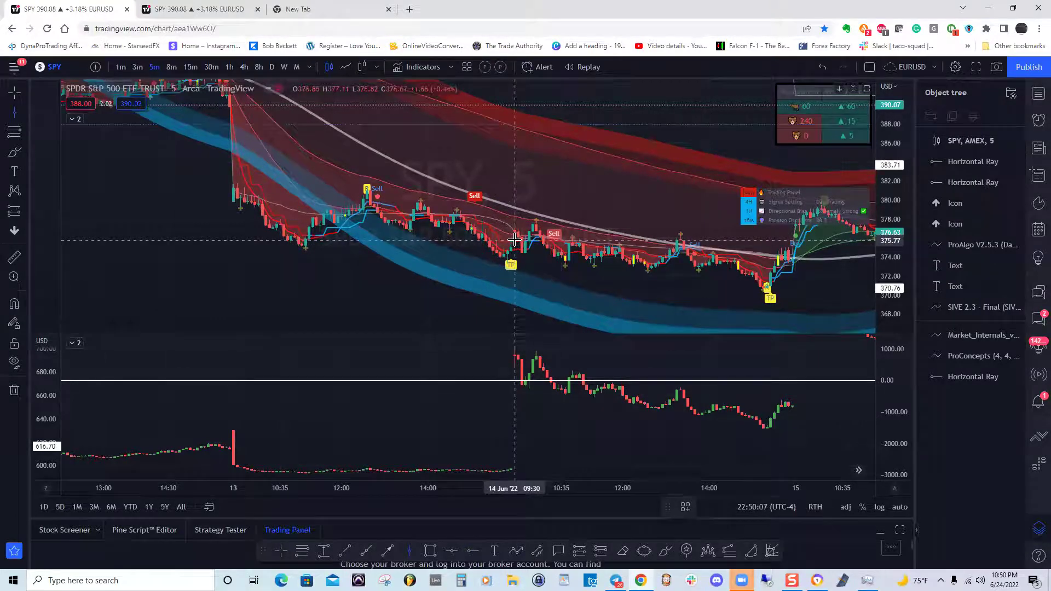
pyautogui.click(515, 240)
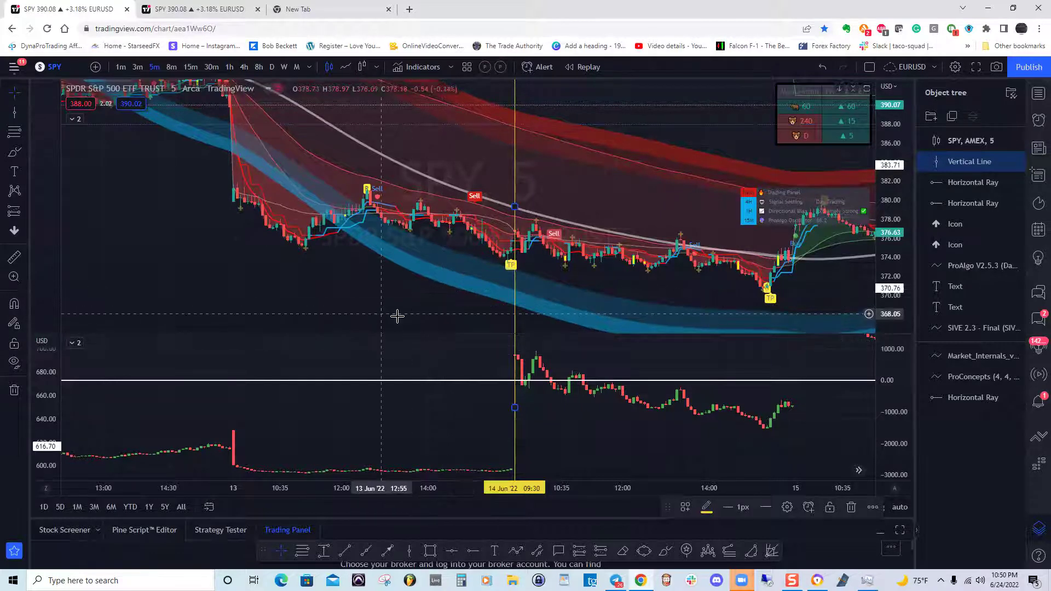
pyautogui.click(457, 233)
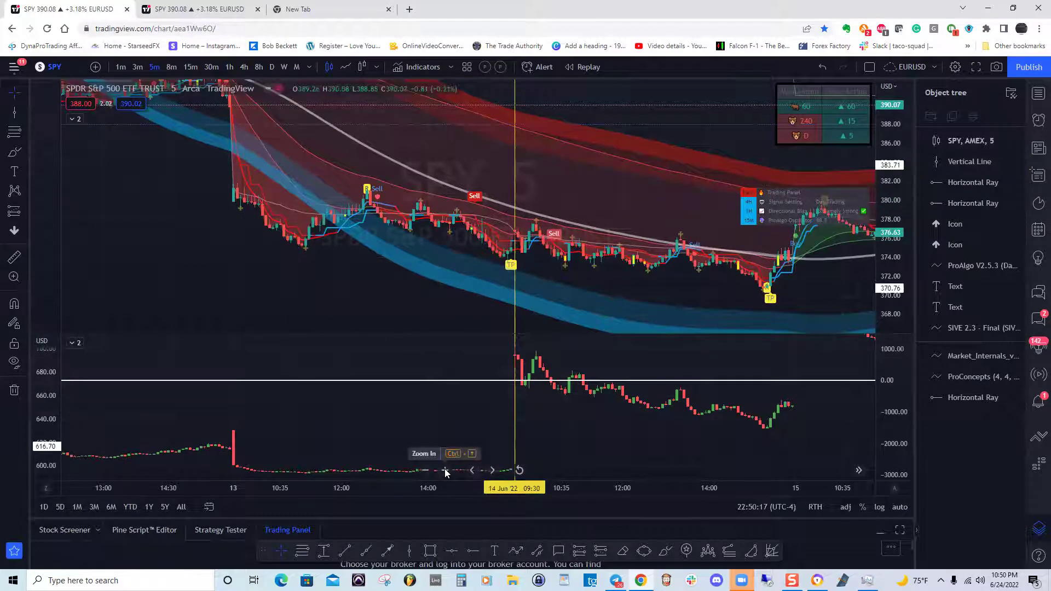
pyautogui.click(445, 470)
pyautogui.click(445, 469)
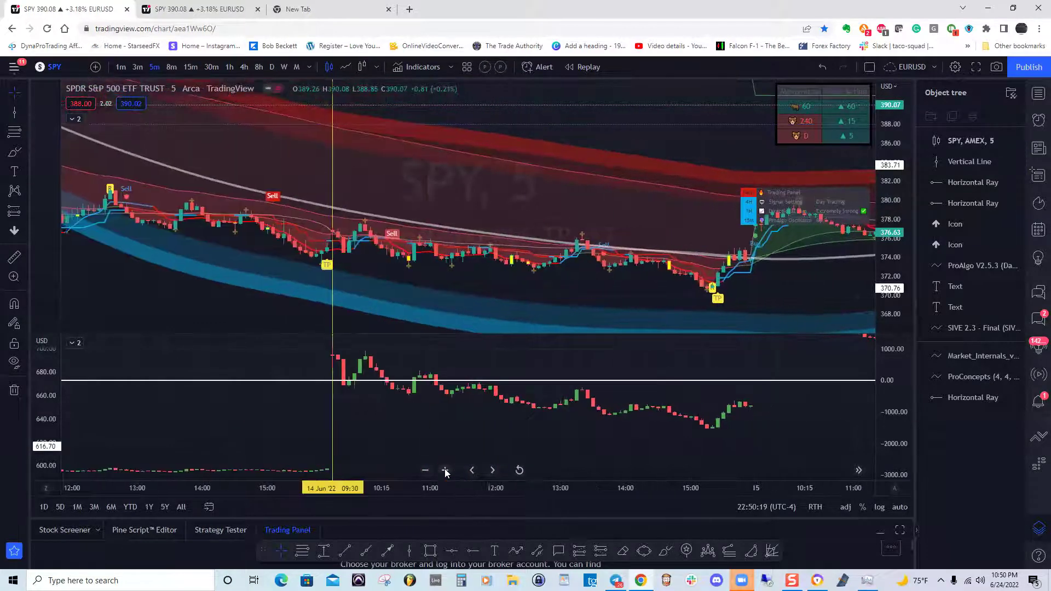
# Step: Draw a horizontal ray at 377.04 starting from 13 June 15:00 and compare the 14 June session in both panes
pyautogui.moveTo(398, 185); pyautogui.dragTo(462, 153)
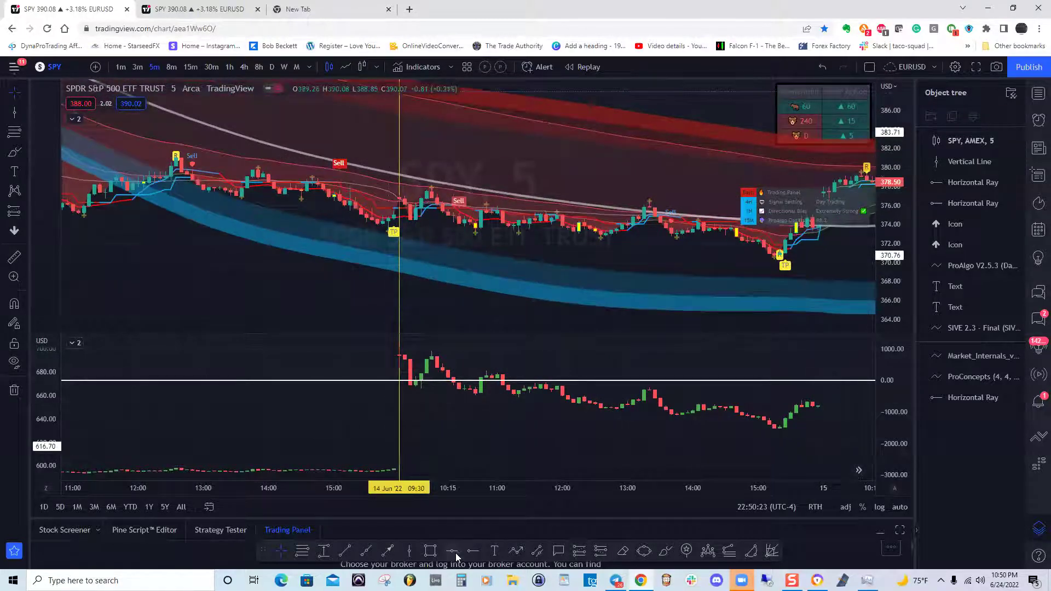
pyautogui.click(472, 551)
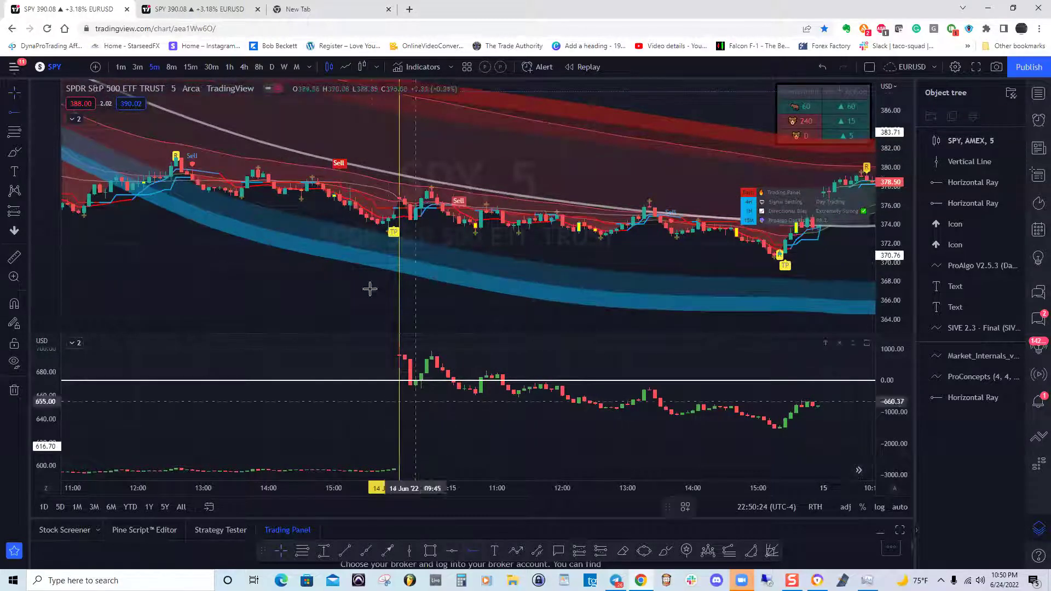
pyautogui.click(335, 196)
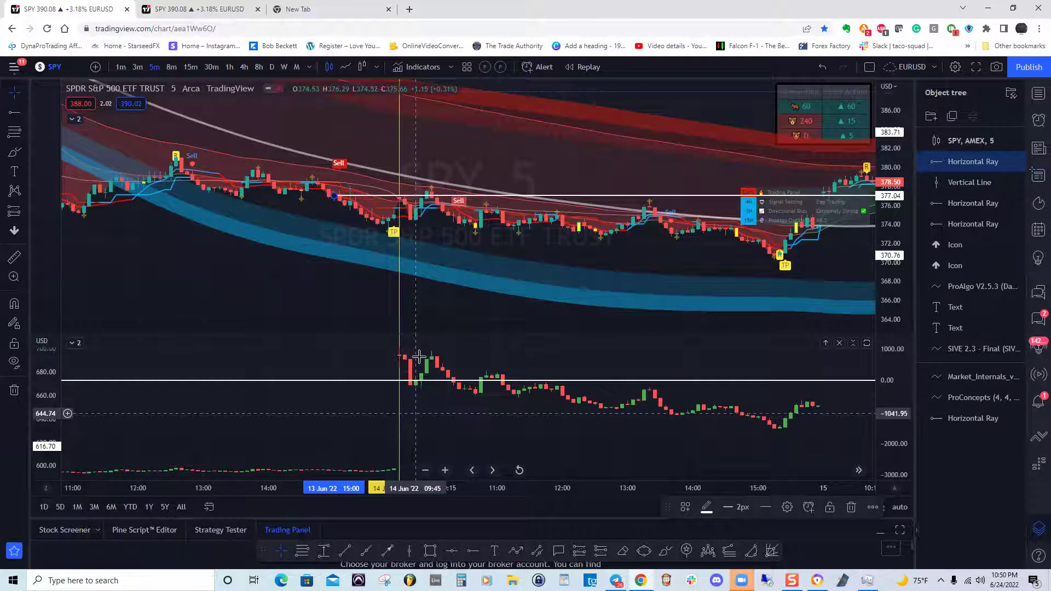
pyautogui.moveTo(436, 199); pyautogui.dragTo(439, 203)
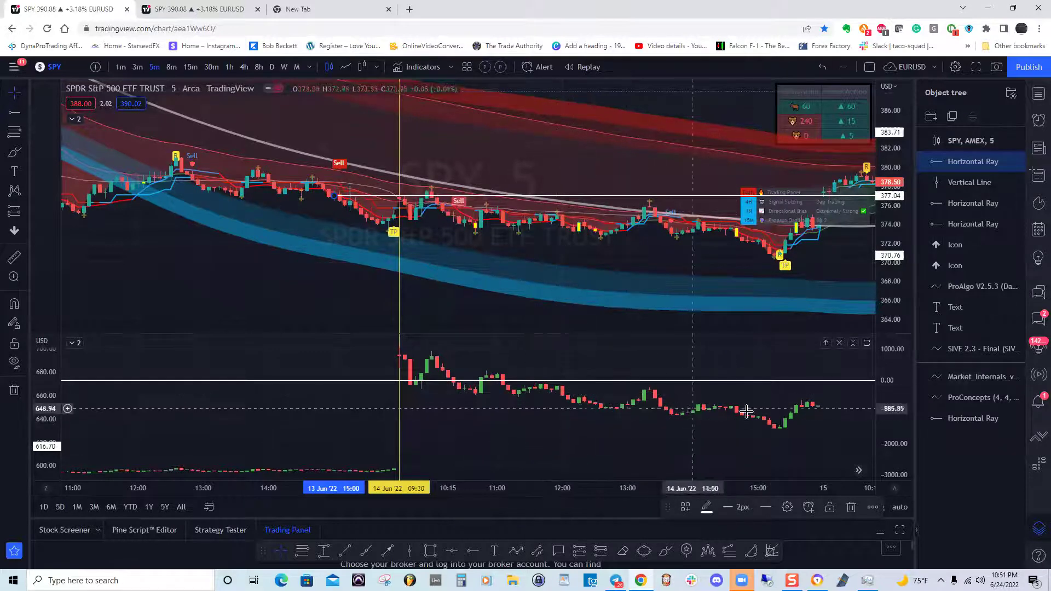
pyautogui.moveTo(576, 261); pyautogui.dragTo(480, 273)
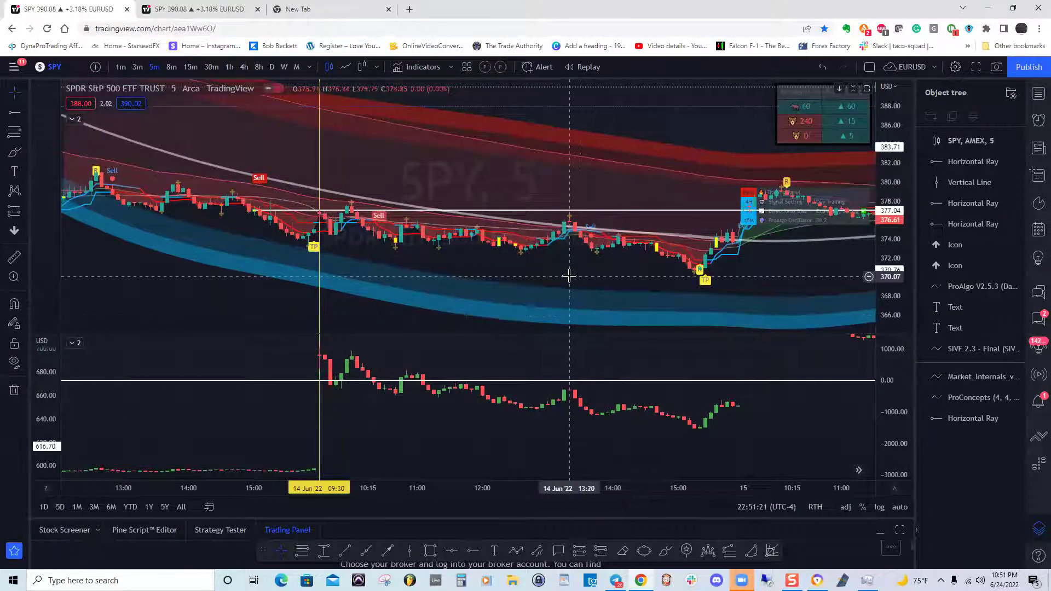
pyautogui.moveTo(566, 279)
pyautogui.mouseDown()
pyautogui.moveTo(490, 285)
pyautogui.moveTo(524, 287)
pyautogui.mouseUp()
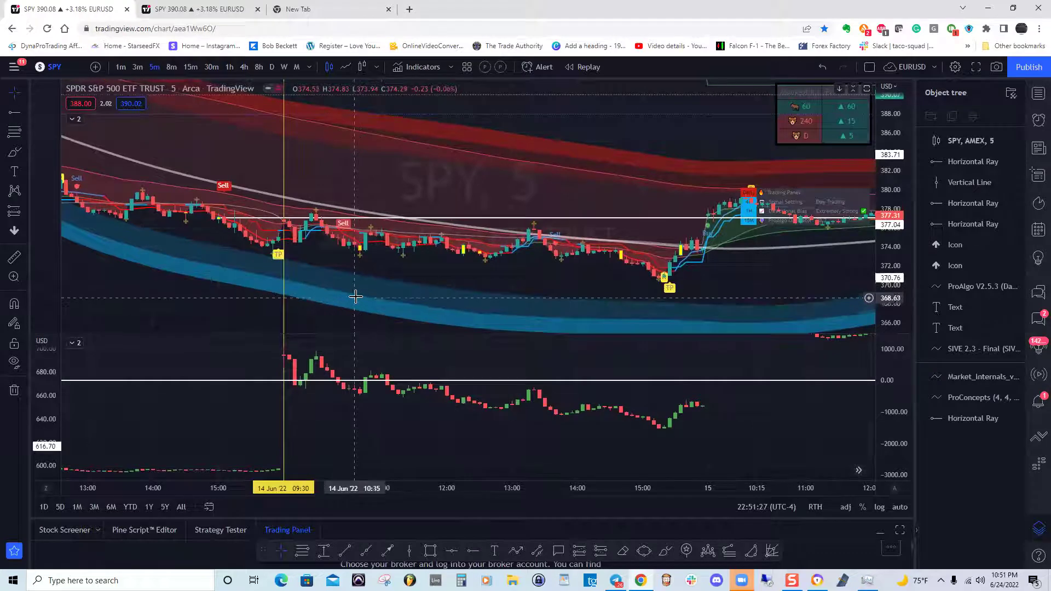
pyautogui.moveTo(366, 298); pyautogui.dragTo(436, 303)
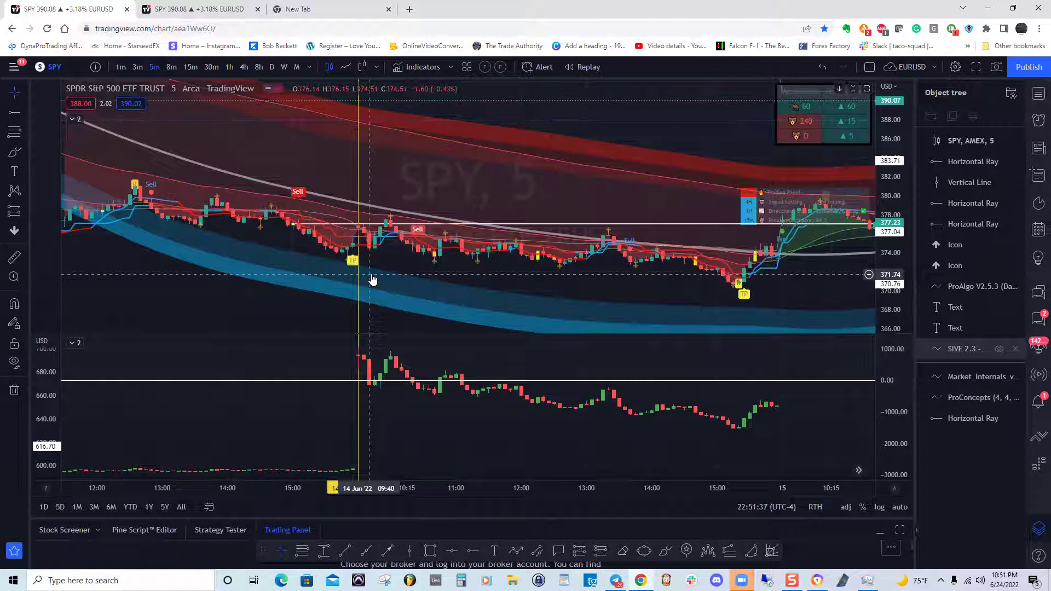
# Step: Load NAS100USD from the New York watchlist and rescale both panes to show the 23 June session
pyautogui.click(1038, 94)
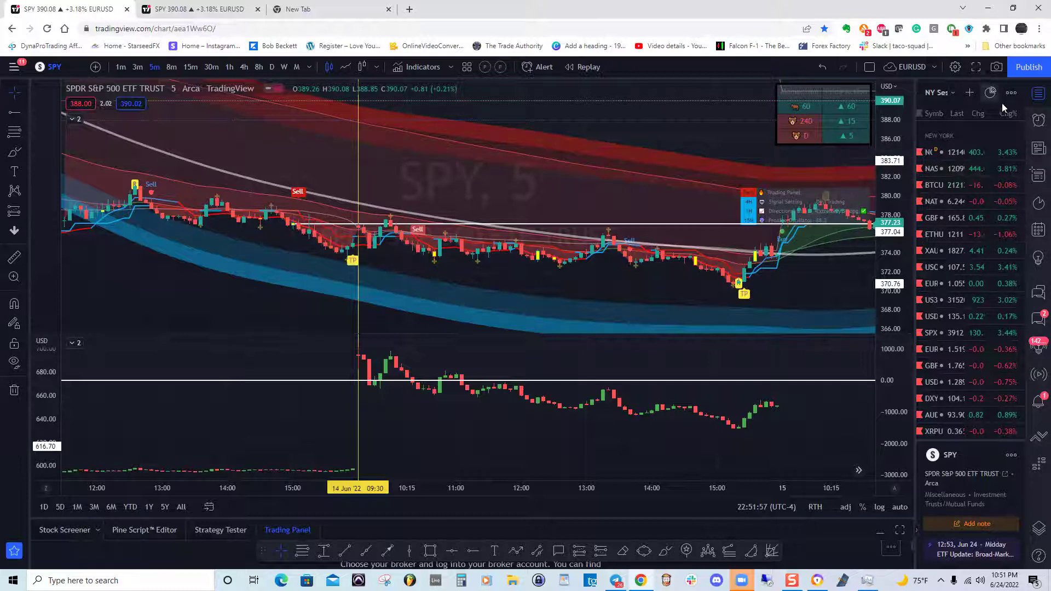
pyautogui.click(929, 171)
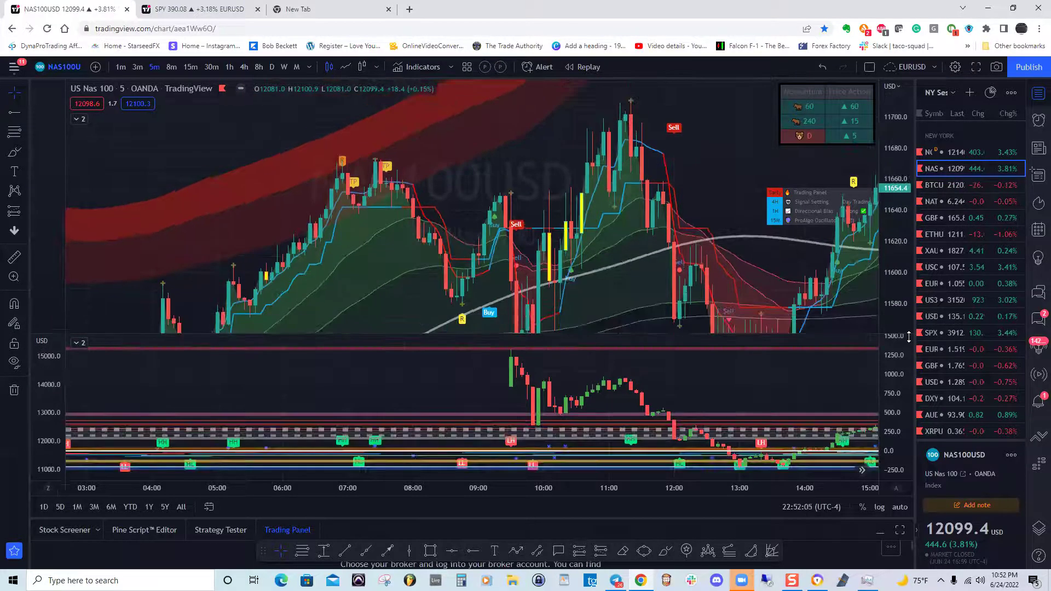
pyautogui.moveTo(420, 294); pyautogui.dragTo(389, 209)
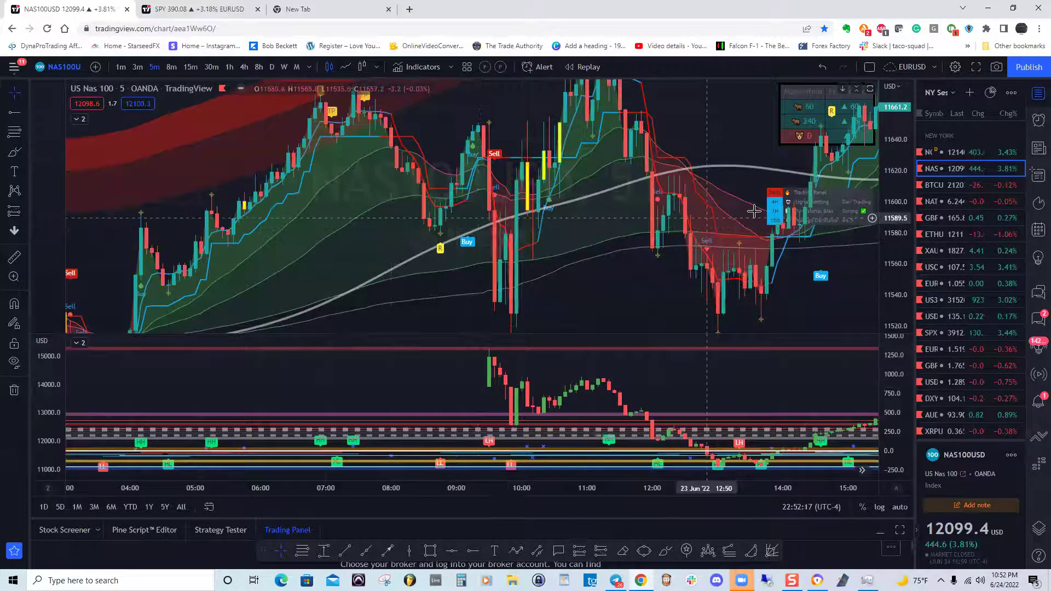
pyautogui.moveTo(896, 185); pyautogui.dragTo(900, 269)
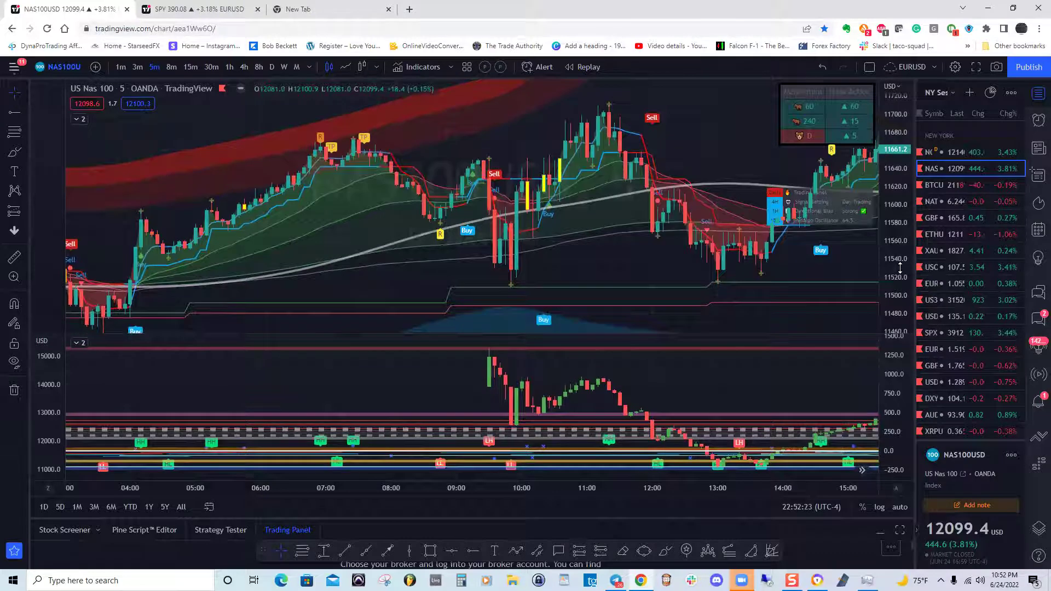
pyautogui.moveTo(602, 298); pyautogui.dragTo(581, 296)
pyautogui.moveTo(487, 375); pyautogui.dragTo(510, 376)
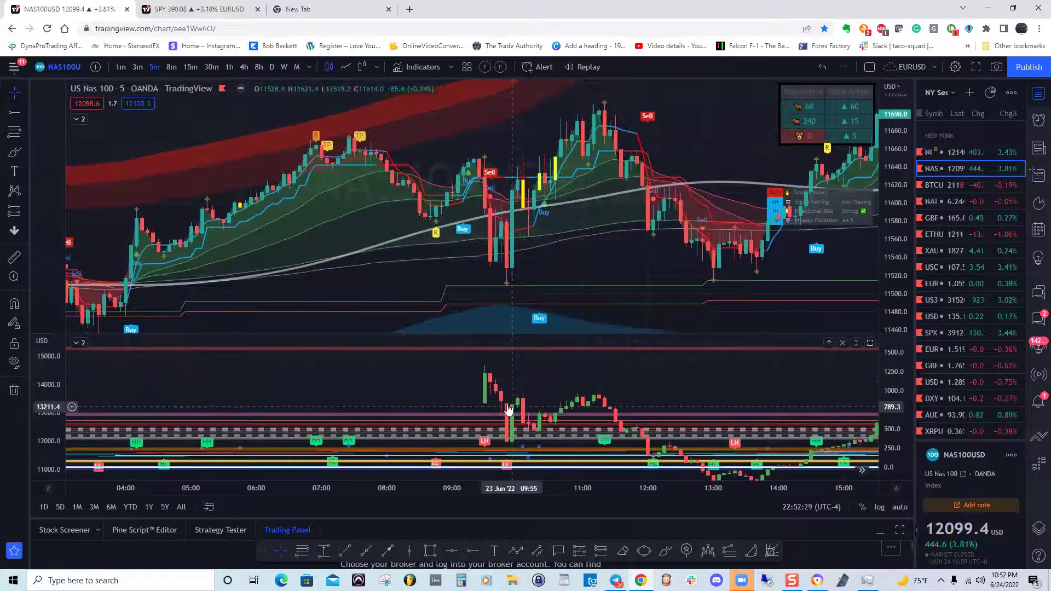
pyautogui.moveTo(893, 364); pyautogui.dragTo(893, 411)
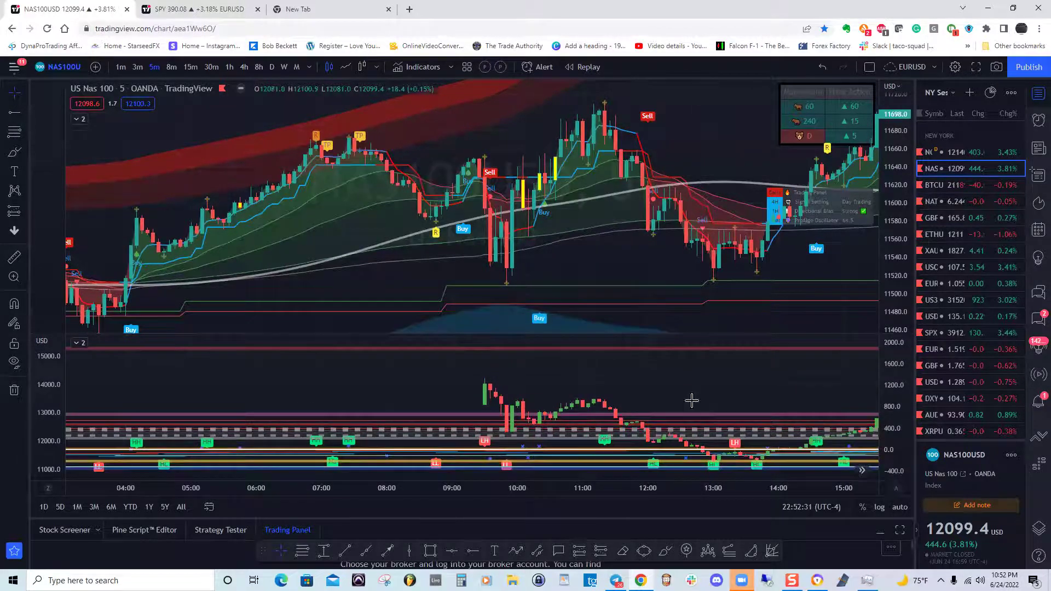
pyautogui.moveTo(530, 408); pyautogui.dragTo(555, 394)
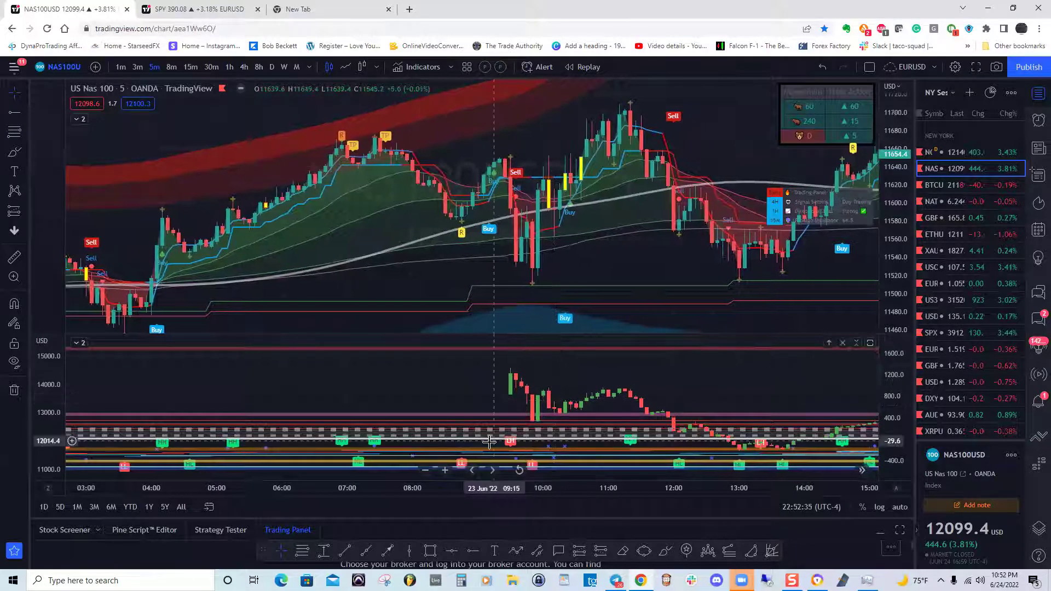
pyautogui.click(425, 471)
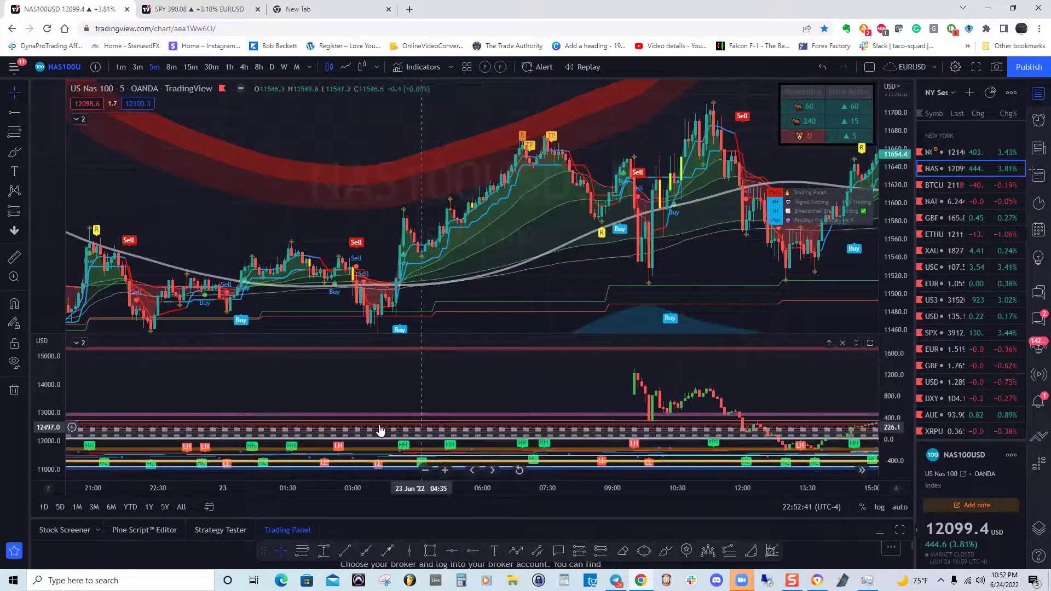
pyautogui.moveTo(481, 392); pyautogui.dragTo(412, 375)
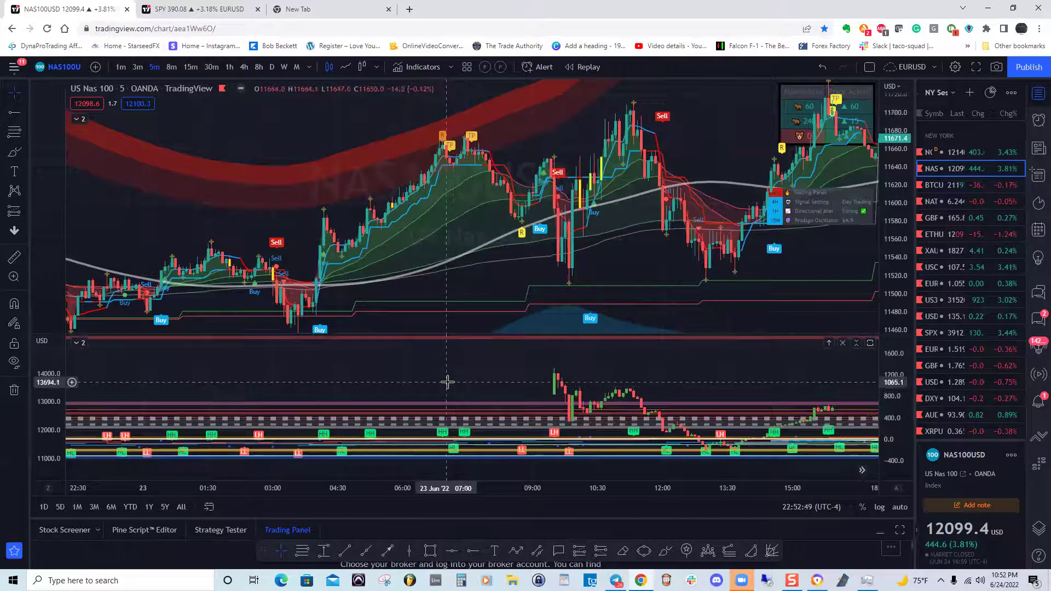
pyautogui.moveTo(450, 375); pyautogui.dragTo(435, 394)
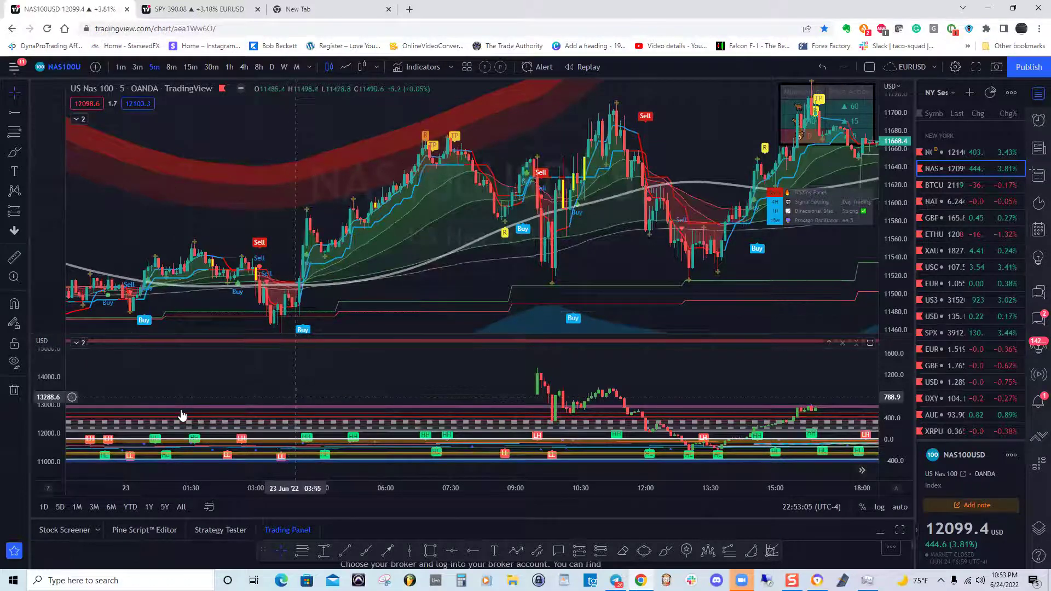
# Step: Expand the indicator legends and hide the ProConcepts indicator in the Market Internals pane
pyautogui.click(78, 344)
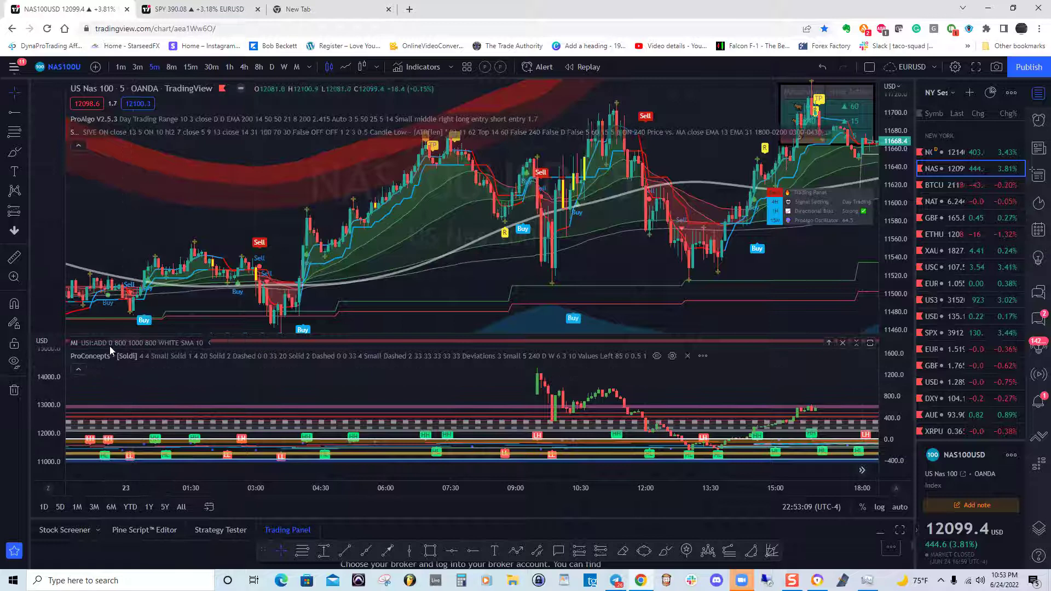
pyautogui.click(78, 147)
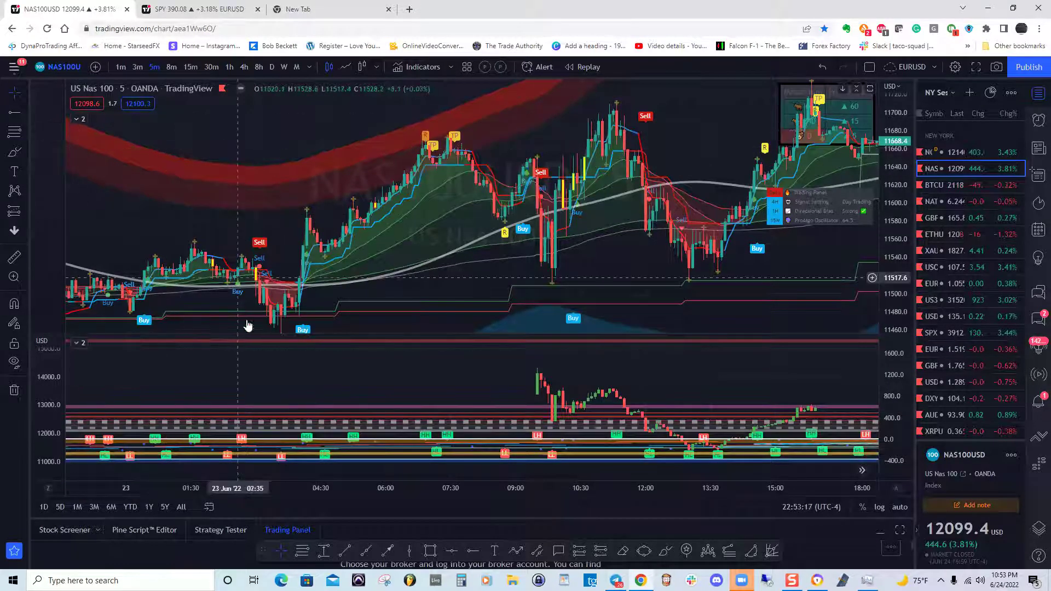
pyautogui.click(83, 343)
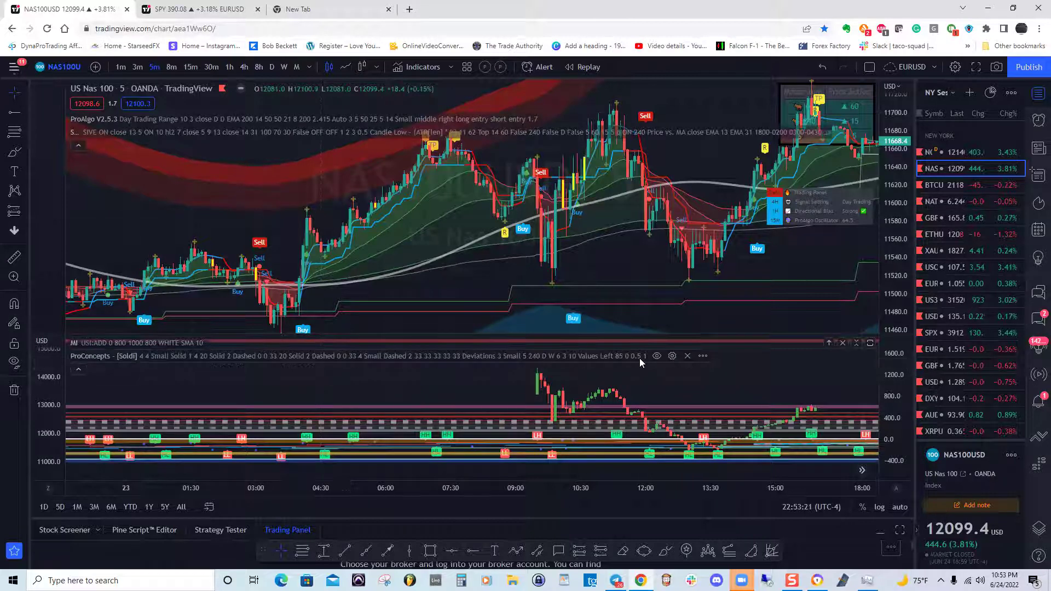
pyautogui.click(656, 356)
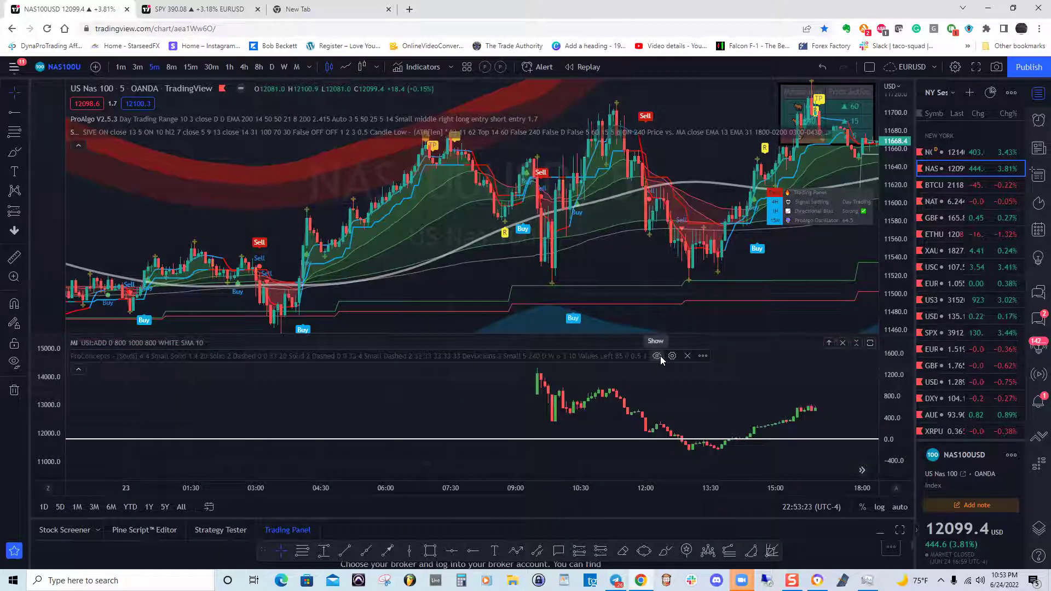
pyautogui.click(660, 356)
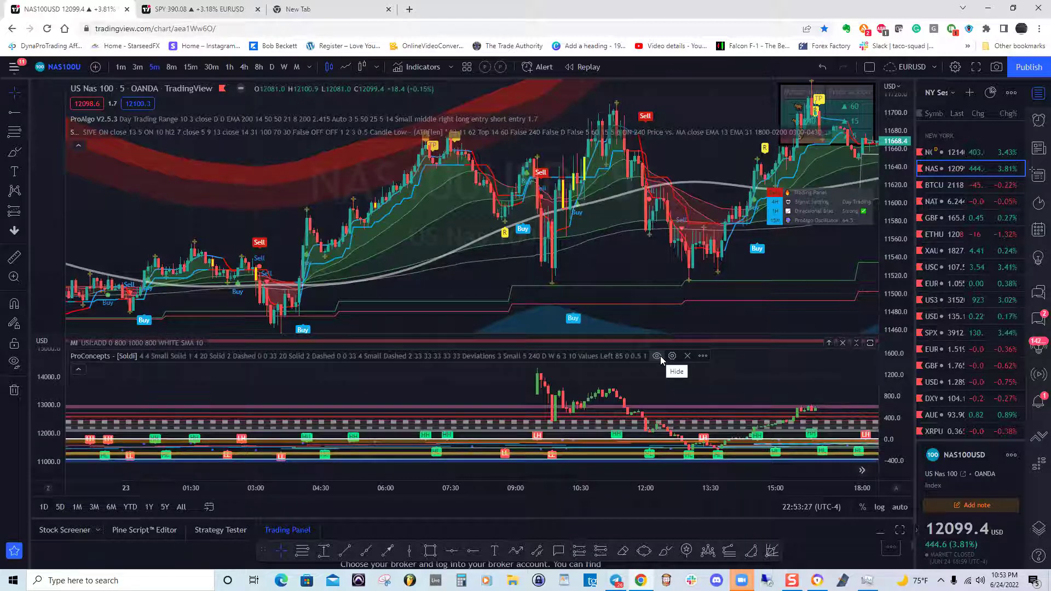
pyautogui.click(661, 356)
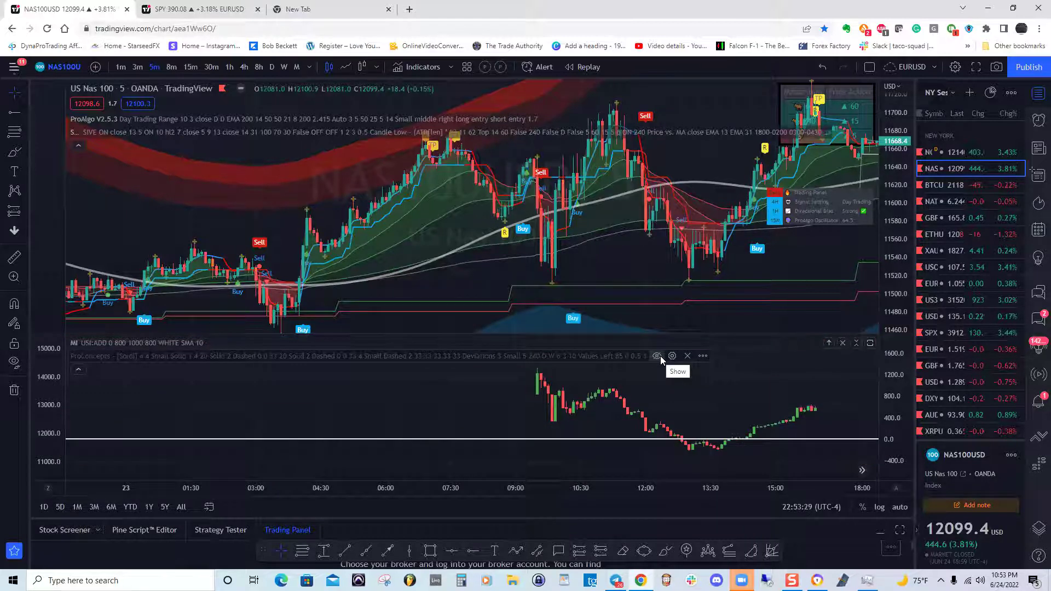
pyautogui.click(659, 356)
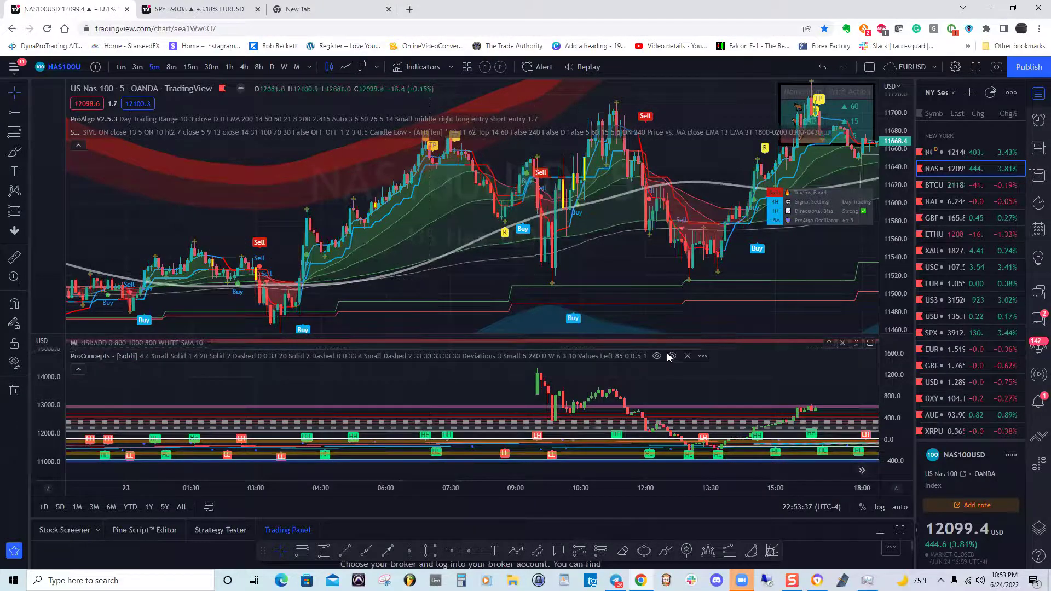
pyautogui.click(657, 356)
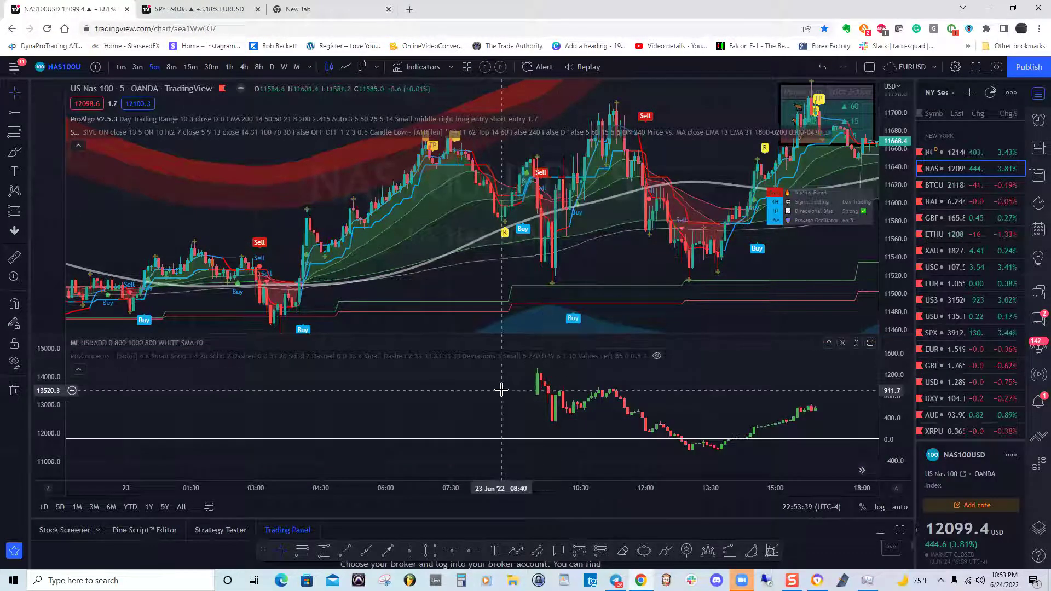
# Step: Examine the Market Internals bars around the 23 June 09:30 open on NAS100USD
pyautogui.moveTo(480, 390); pyautogui.dragTo(461, 391)
pyautogui.press('Left')
pyautogui.press('Left')
pyautogui.press('Left')
pyautogui.press('Left')
pyautogui.press('Left')
pyautogui.press('Left')
pyautogui.press('Left')
pyautogui.press('Left')
pyautogui.press('Left')
pyautogui.press('Left')
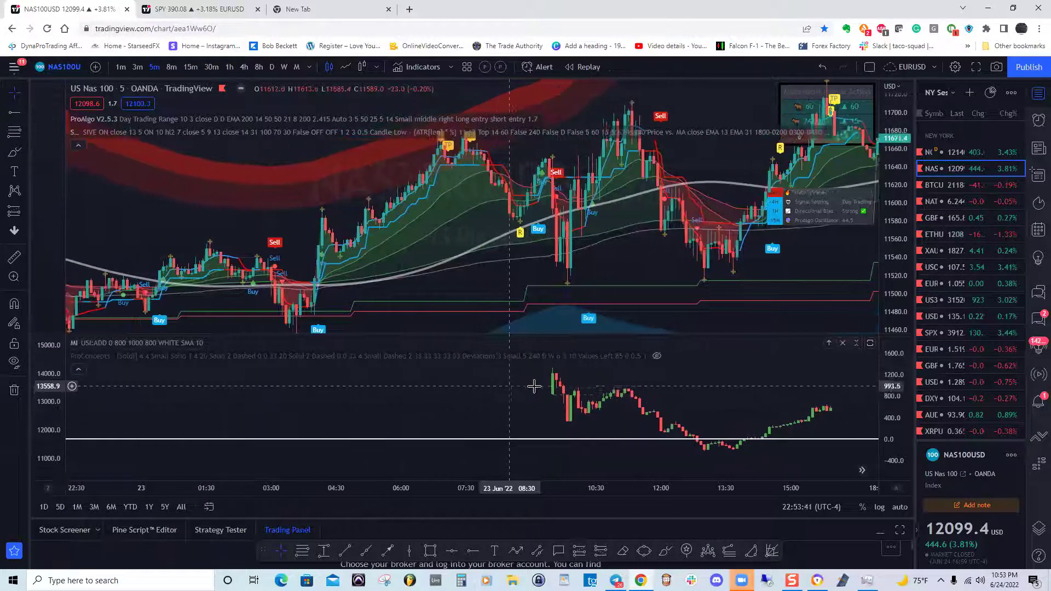
pyautogui.press('Left')
pyautogui.press('Right')
pyautogui.press('Right')
pyautogui.press('Right')
pyautogui.press('Right')
pyautogui.press('Right')
pyautogui.press('Right')
pyautogui.press('Right')
pyautogui.press('Right')
pyautogui.press('Right')
pyautogui.press('Right')
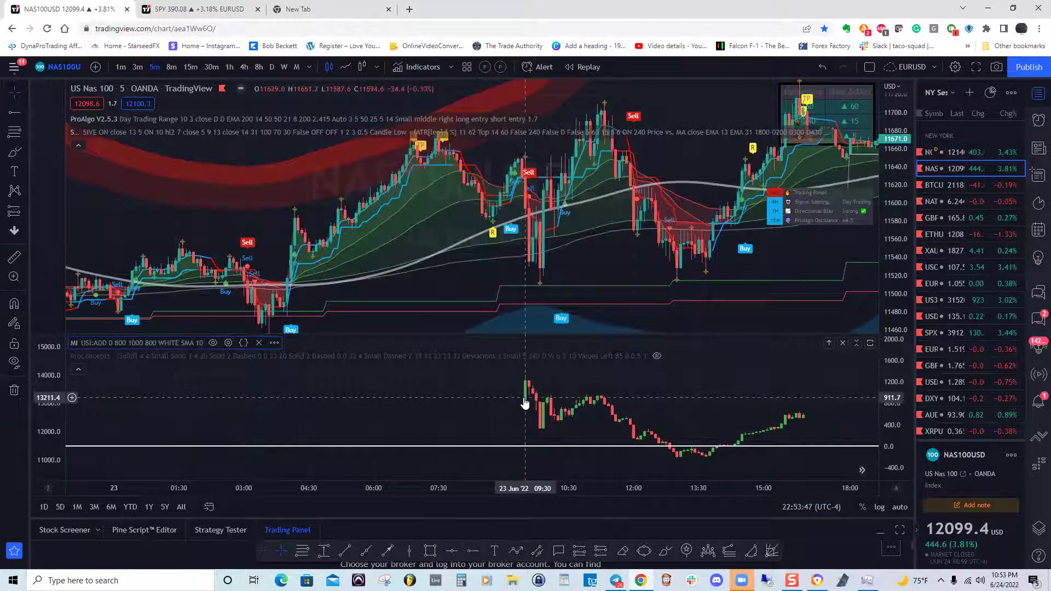
# Step: With the indicator legends collapsed, mark the 23 June 09:30 open with a vertical line and compare both panes around it
pyautogui.click(79, 146)
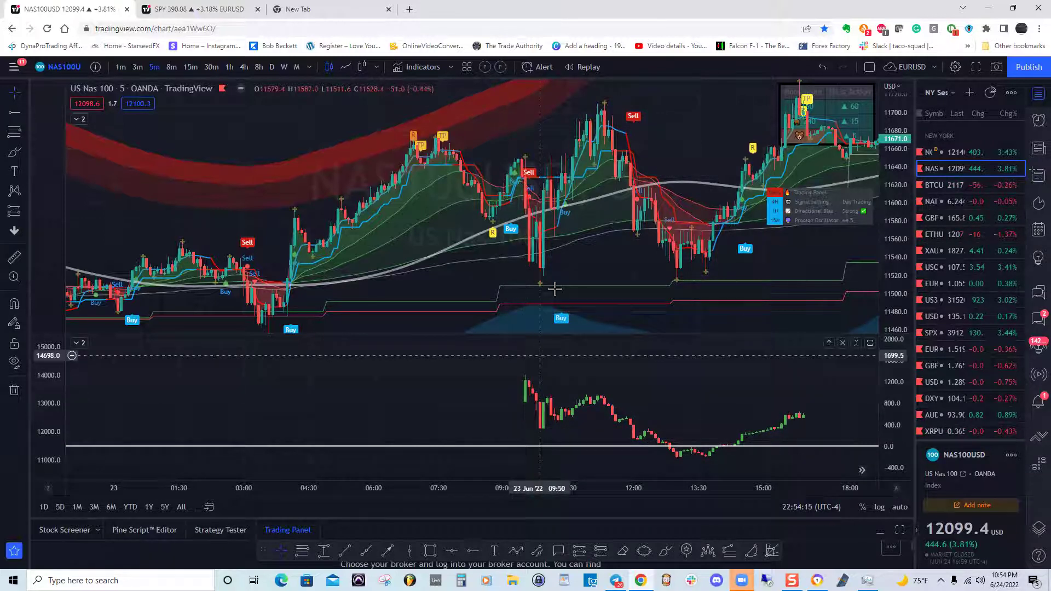
pyautogui.moveTo(587, 272); pyautogui.dragTo(527, 270)
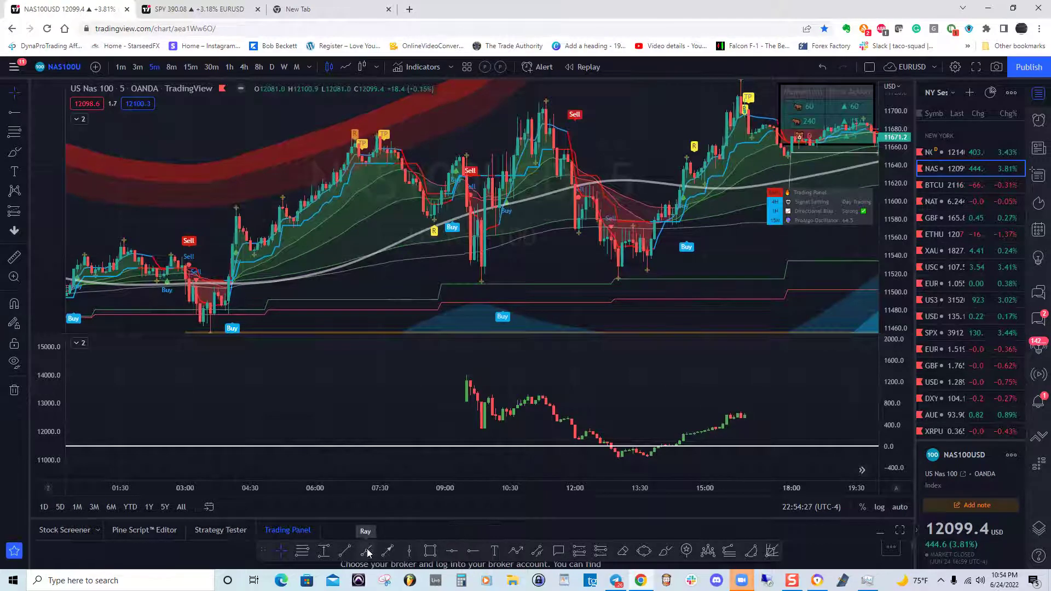
pyautogui.click(410, 551)
pyautogui.click(466, 351)
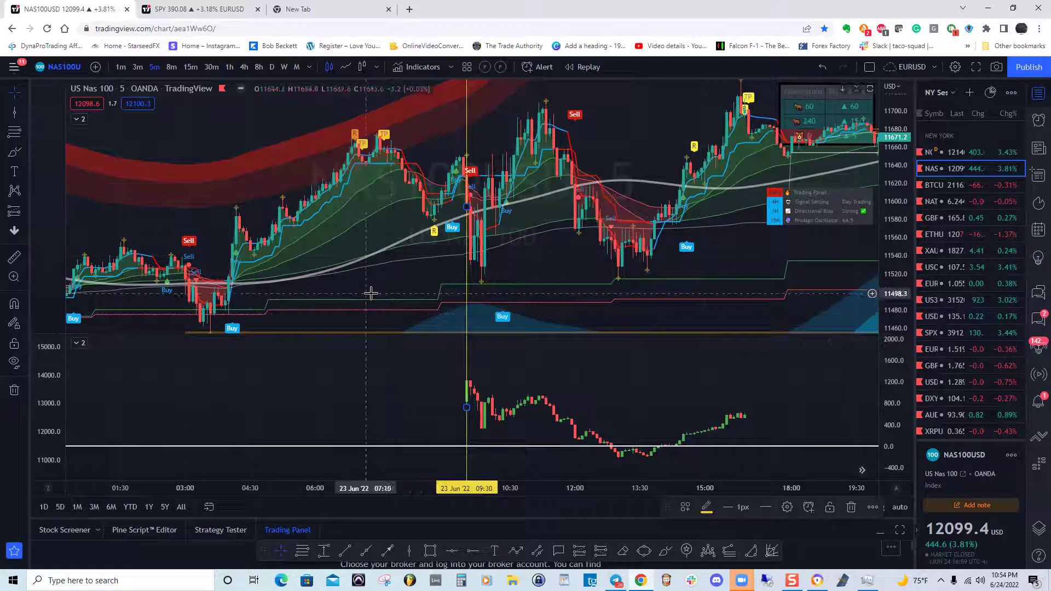
pyautogui.moveTo(564, 262); pyautogui.dragTo(504, 265)
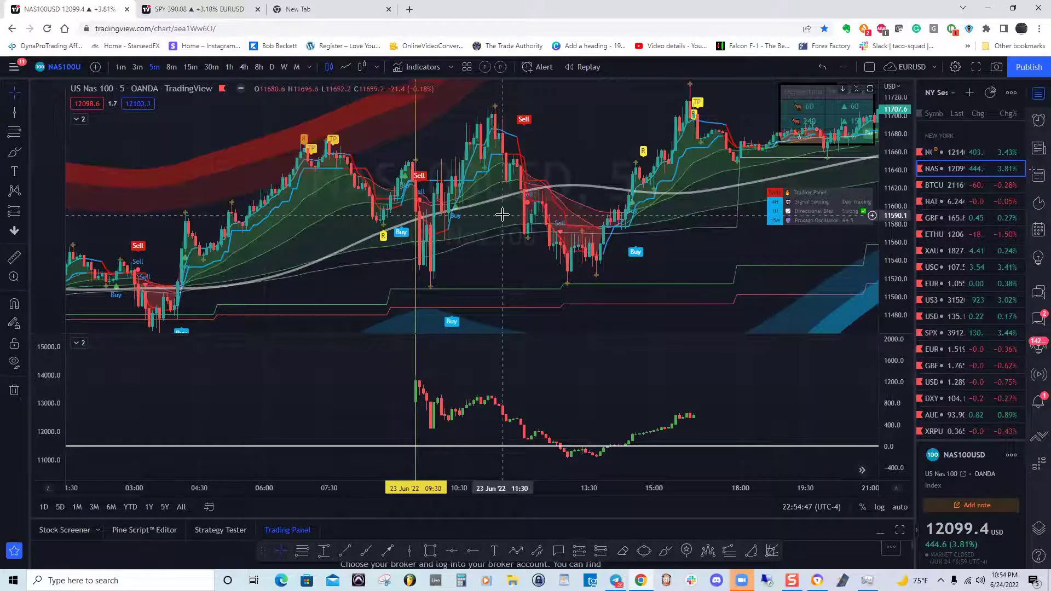
pyautogui.moveTo(422, 216); pyautogui.dragTo(417, 217)
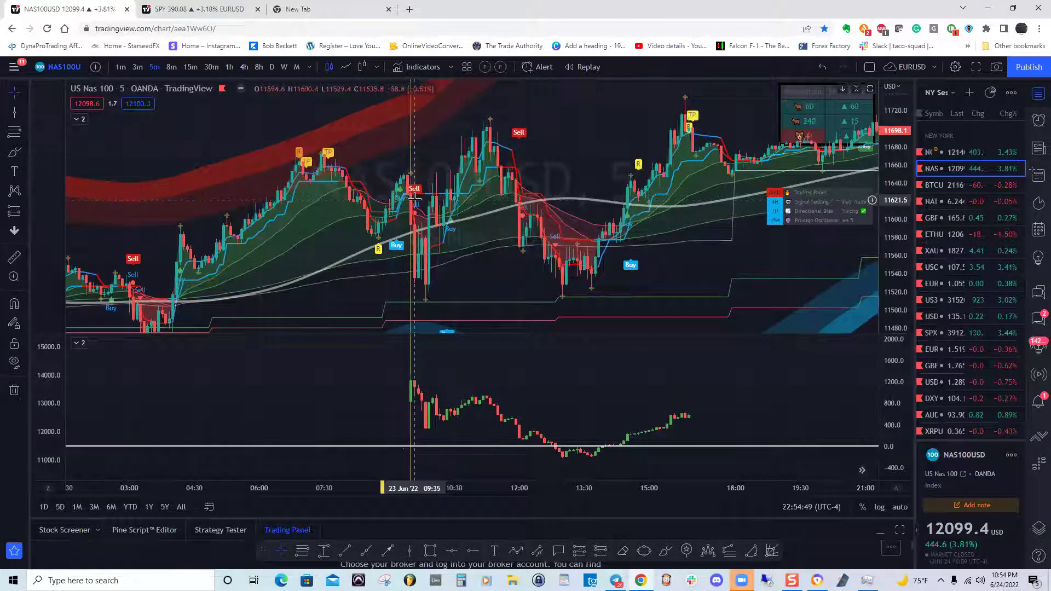
pyautogui.moveTo(485, 271); pyautogui.dragTo(481, 271)
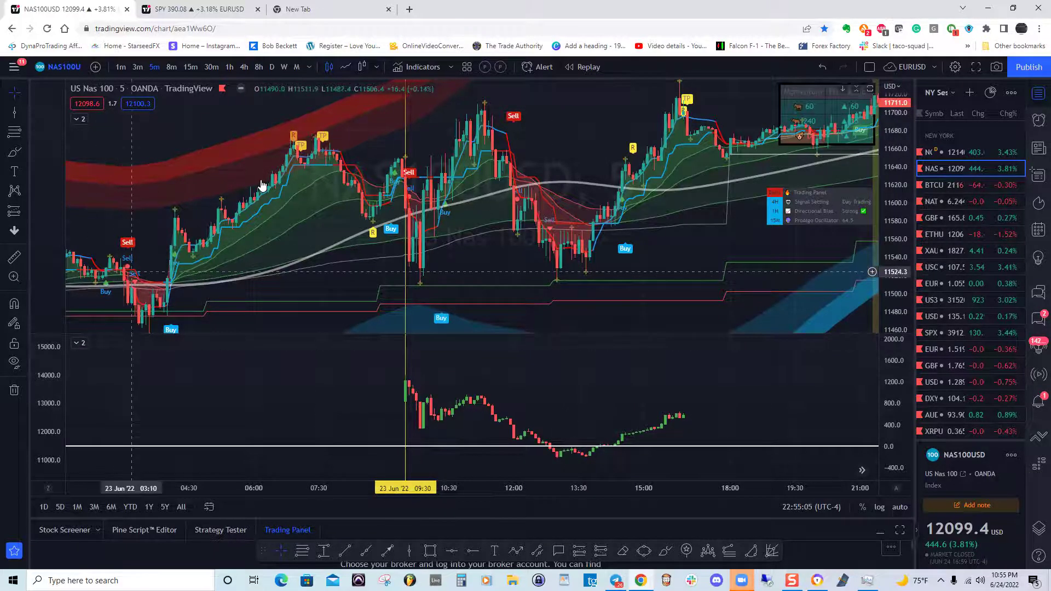
# Step: Switch NAS100USD to the 1-minute timeframe and bring the 24 June 09:30 open into view in both panes with Market Internals enlarged
pyautogui.click(121, 67)
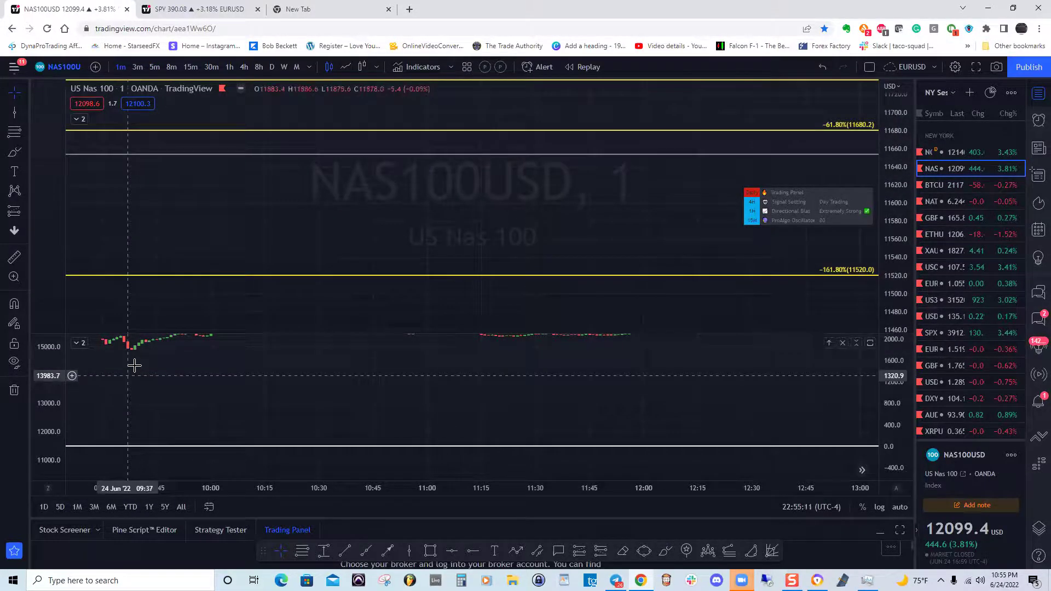
pyautogui.moveTo(145, 363); pyautogui.dragTo(200, 412)
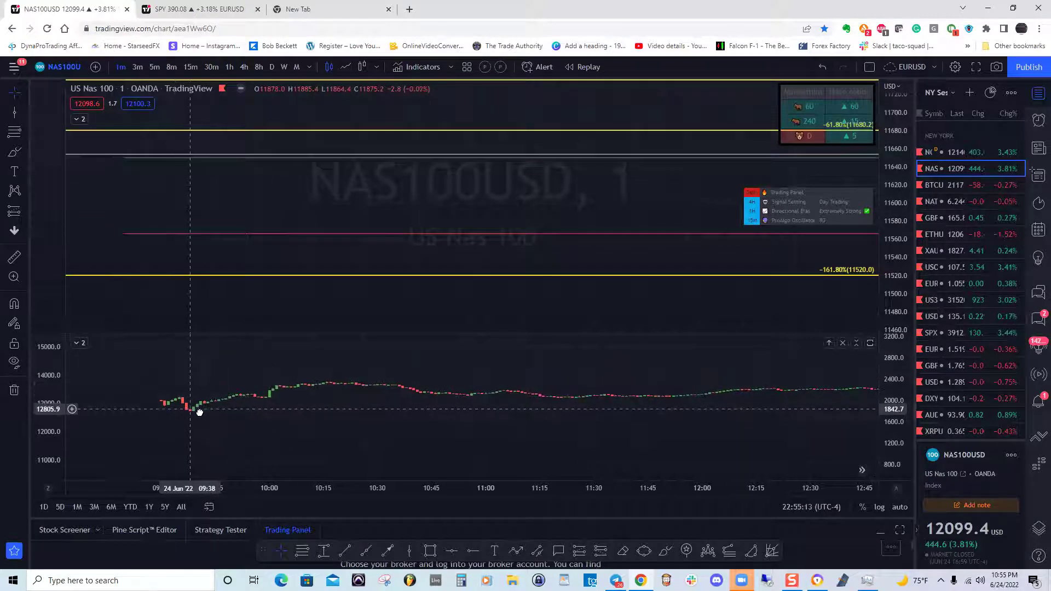
pyautogui.moveTo(389, 181); pyautogui.dragTo(467, 268)
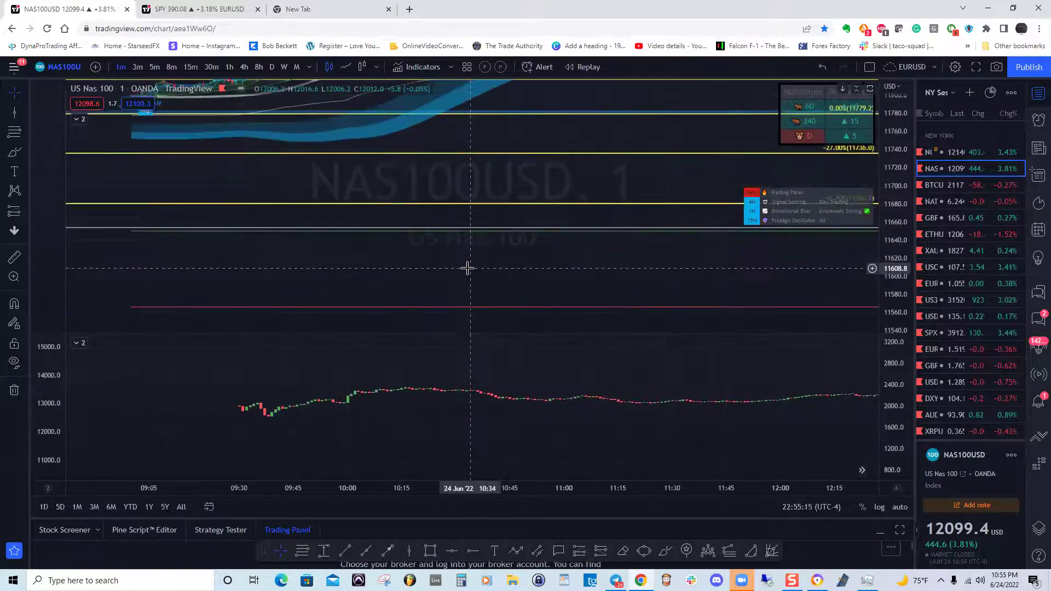
pyautogui.moveTo(410, 148); pyautogui.dragTo(448, 294)
pyautogui.moveTo(430, 187); pyautogui.dragTo(533, 279)
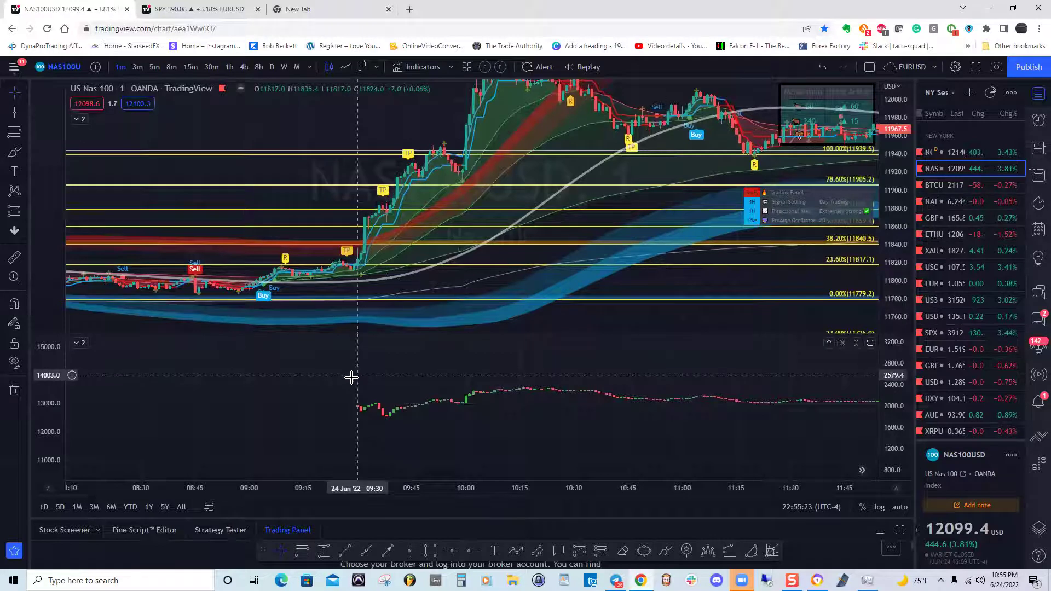
pyautogui.moveTo(893, 408); pyautogui.dragTo(907, 372)
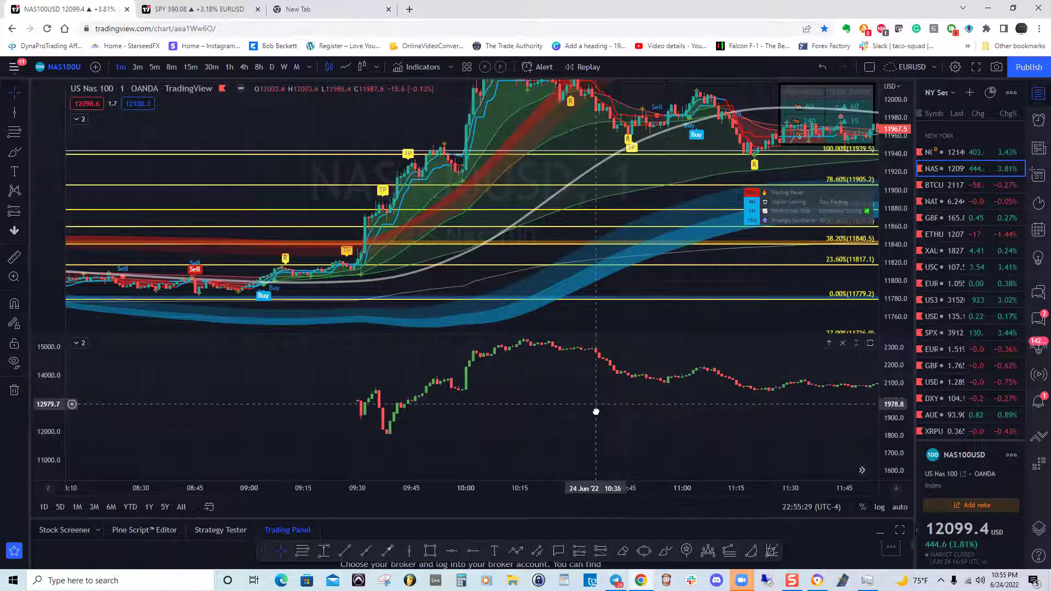
pyautogui.moveTo(597, 413); pyautogui.dragTo(601, 422)
pyautogui.moveTo(618, 372); pyautogui.dragTo(620, 380)
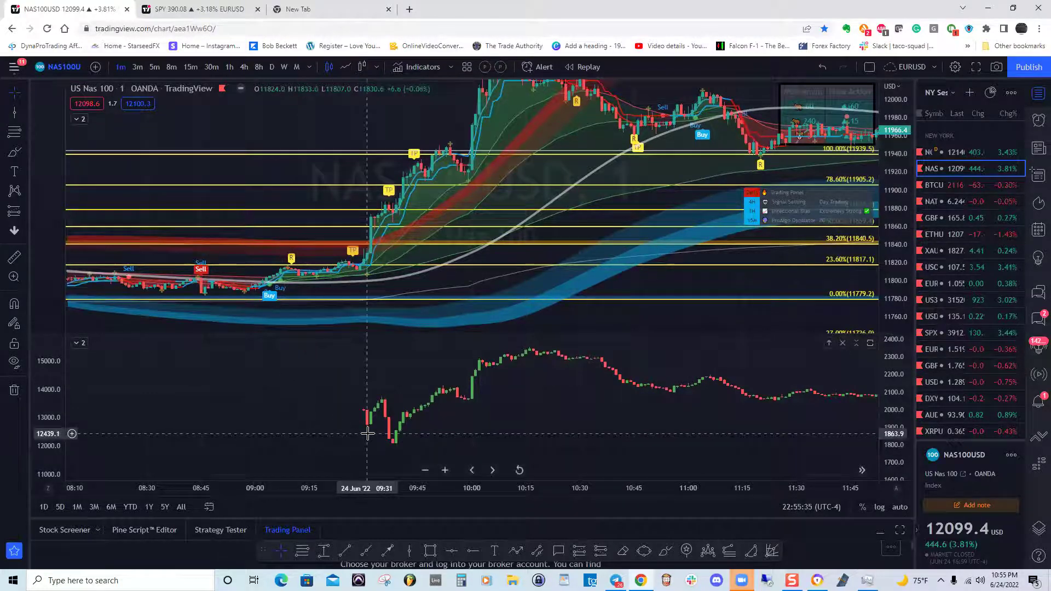
# Step: Draw a horizontal ray across the Market Internals pane from about 09:18, level with the 24 June opening bars
pyautogui.click(470, 553)
pyautogui.click(325, 445)
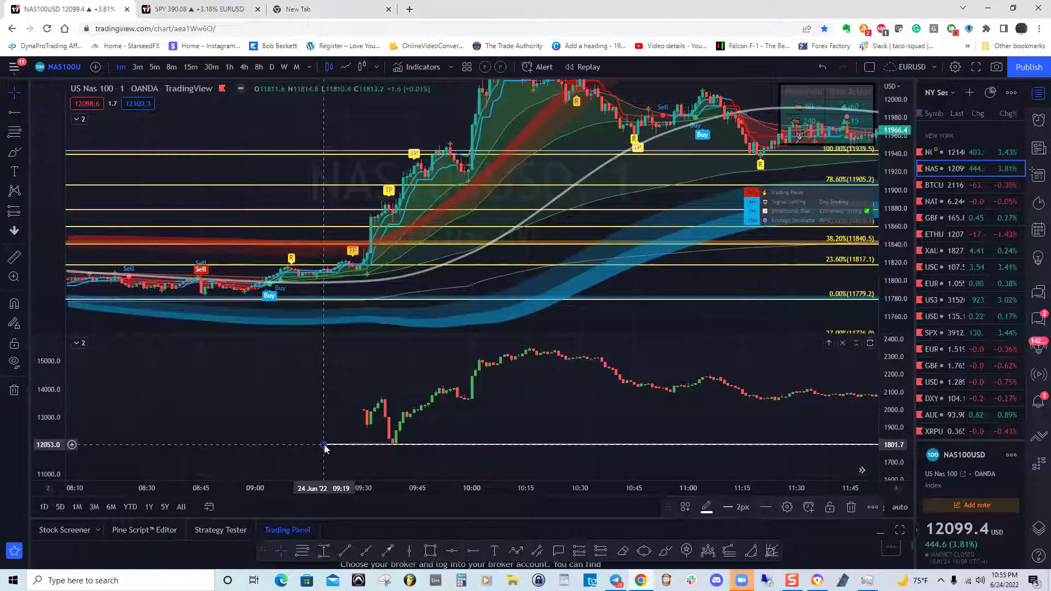
pyautogui.moveTo(321, 447); pyautogui.dragTo(321, 415)
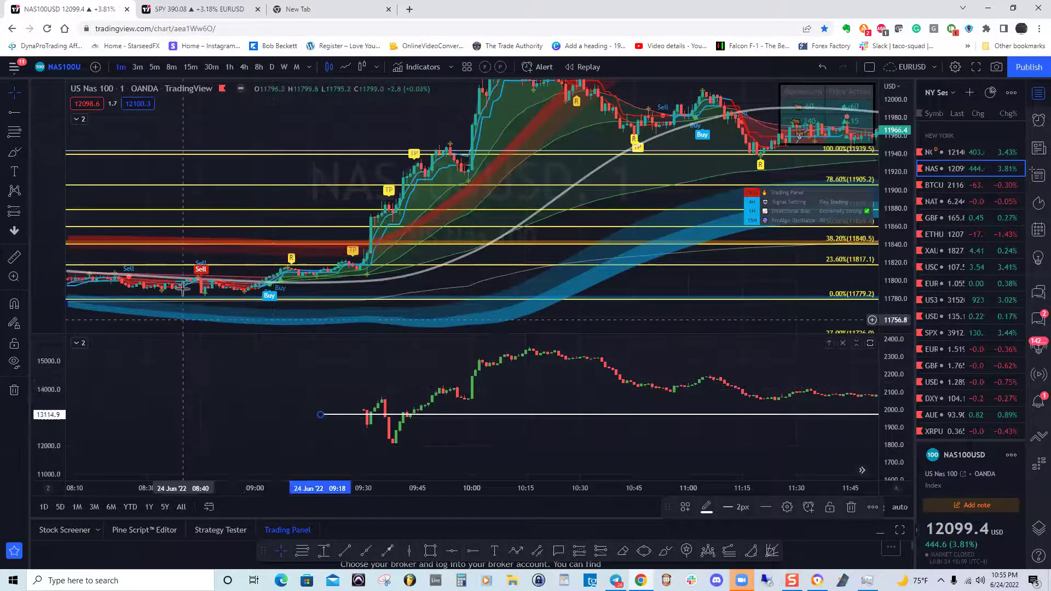
# Step: Delete the yellow Fibonacci retracement from the price pane and mark the 24 June 09:30 open with a vertical line
pyautogui.click(190, 232)
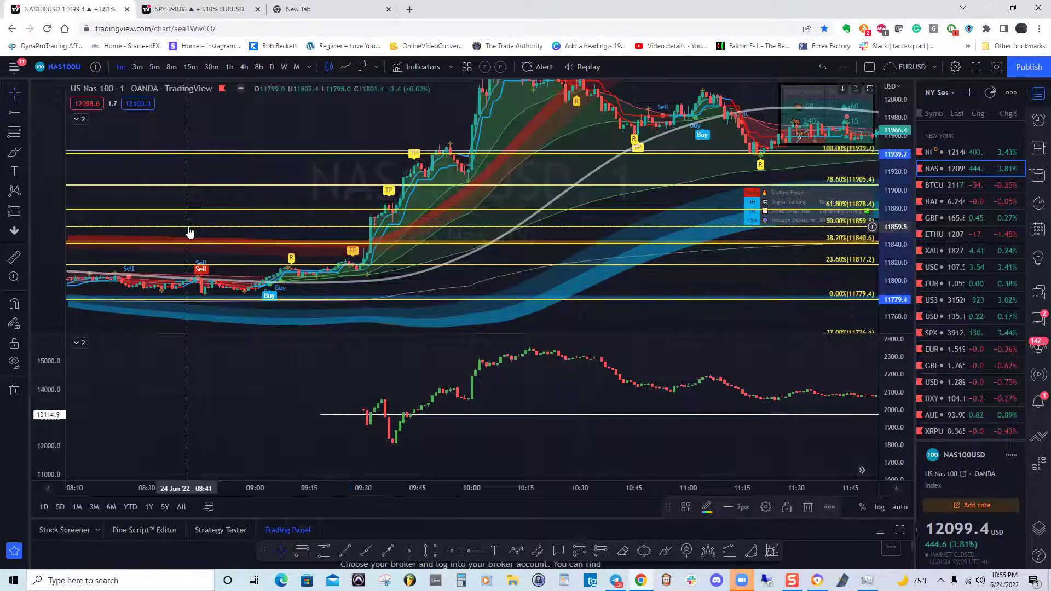
pyautogui.press('Delete')
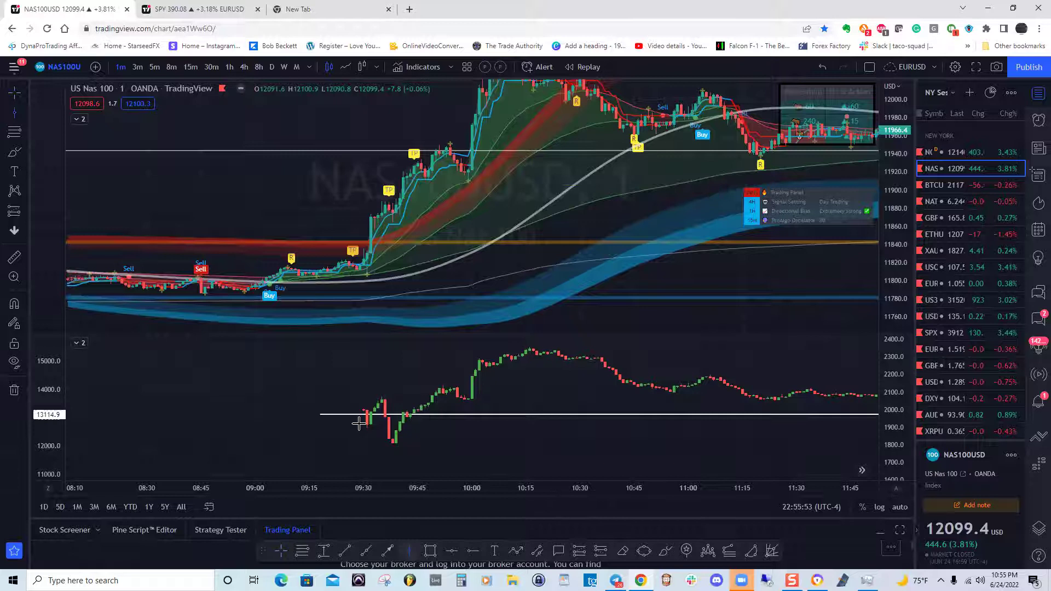
pyautogui.click(363, 405)
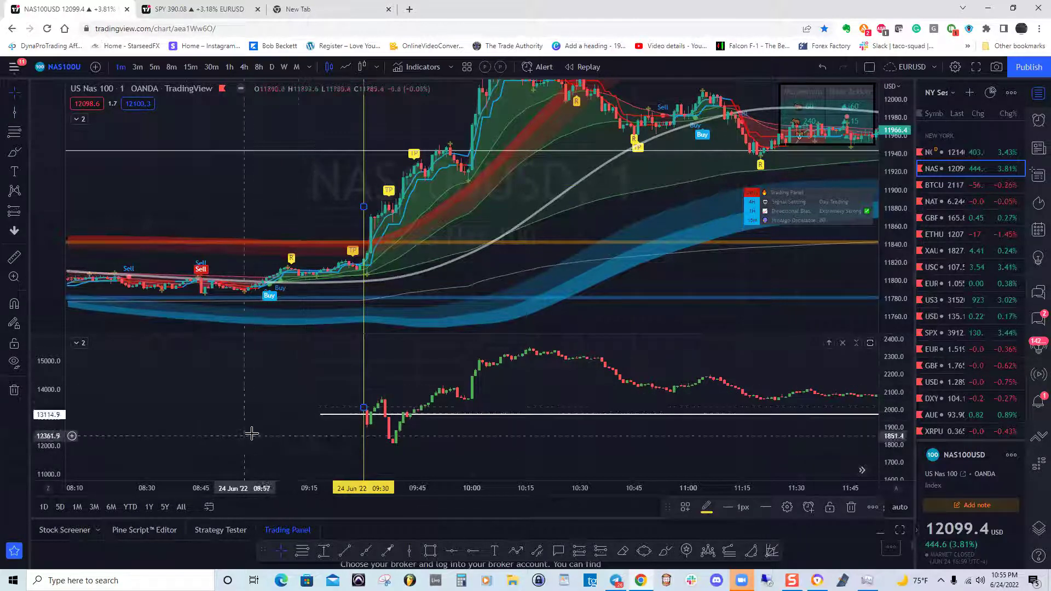
# Step: Place a text note on the price pane before the 09:30 open, headed "Confluences:", and start a numbered list below it
pyautogui.click(494, 551)
pyautogui.click(247, 190)
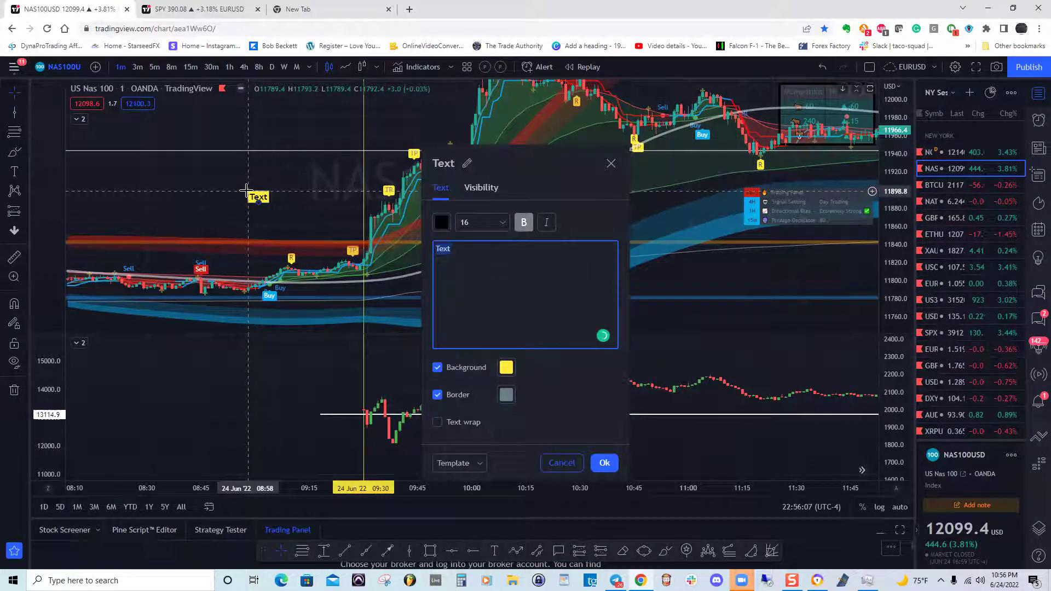
pyautogui.write('Confu')
pyautogui.press('BackSpace')
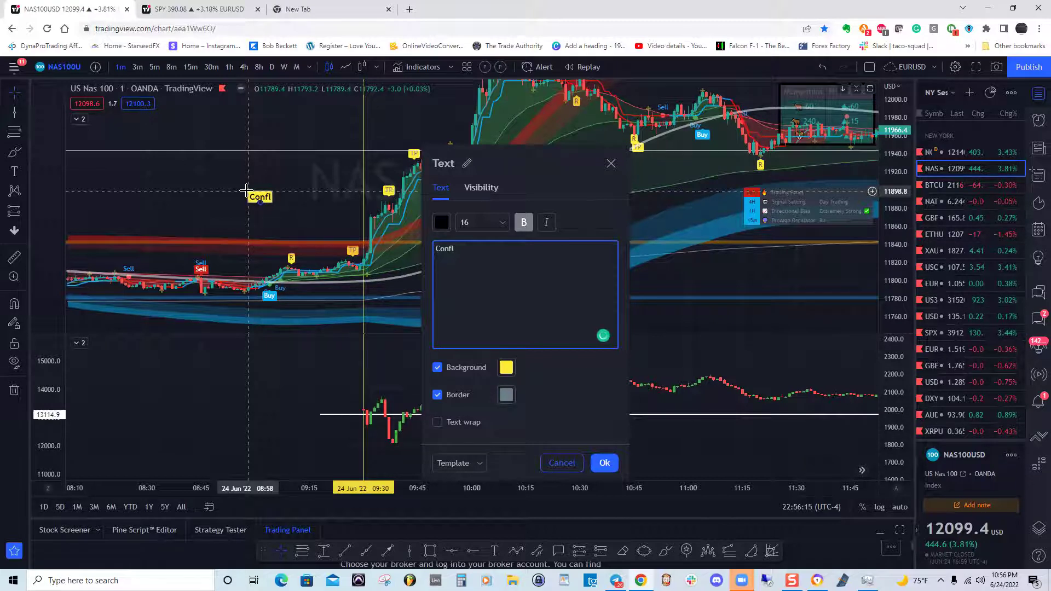
pyautogui.write('ue')
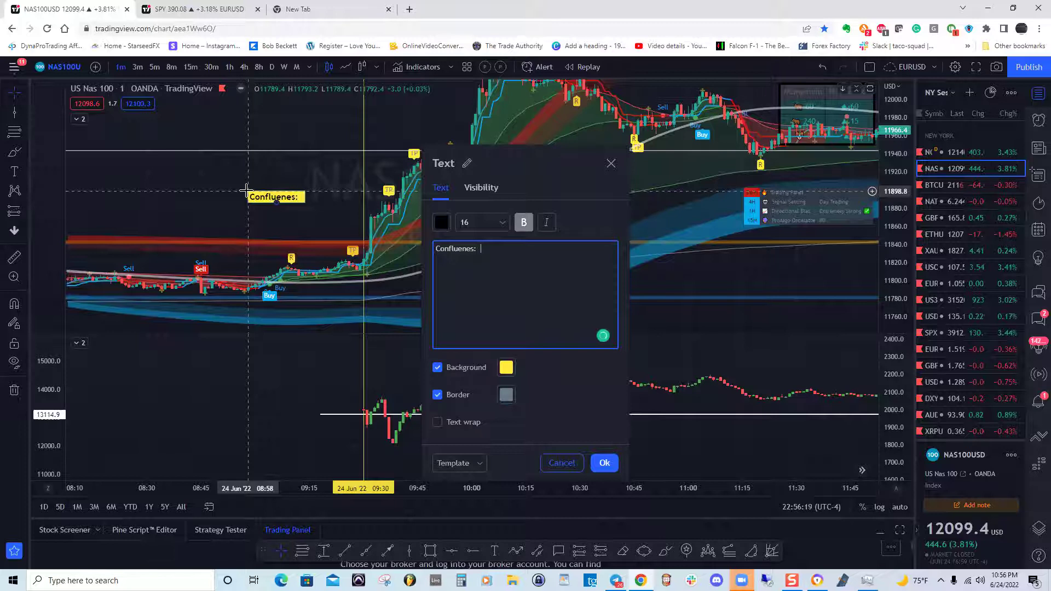
pyautogui.write('nes:')
pyautogui.press('Return')
pyautogui.write('1. O')
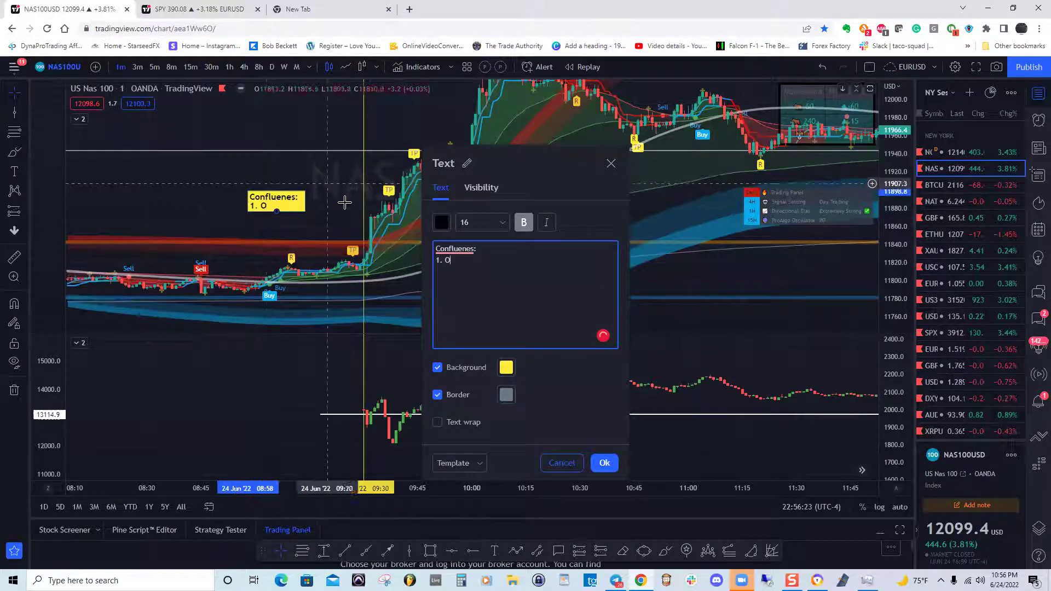
pyautogui.click(468, 265)
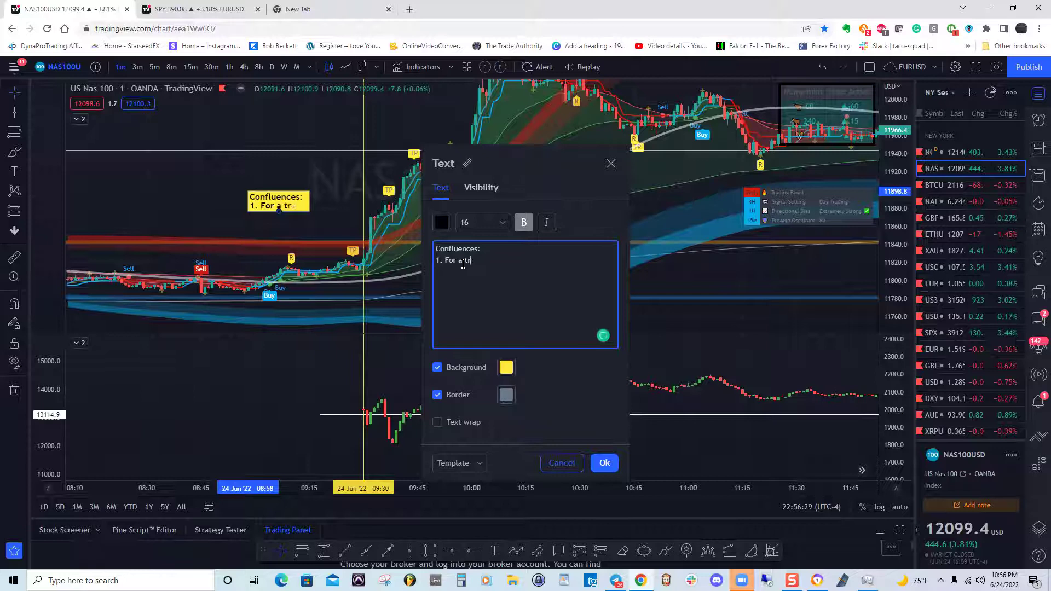
pyautogui.write('day')
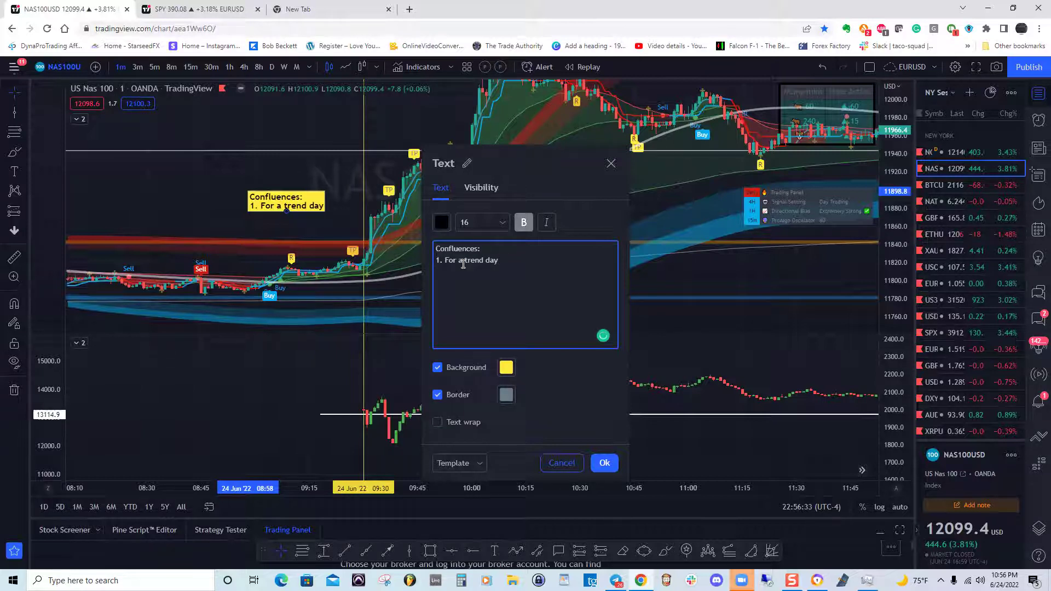
pyautogui.press('BackSpace')
pyautogui.press('BackSpace')
pyautogui.press('BackSpace')
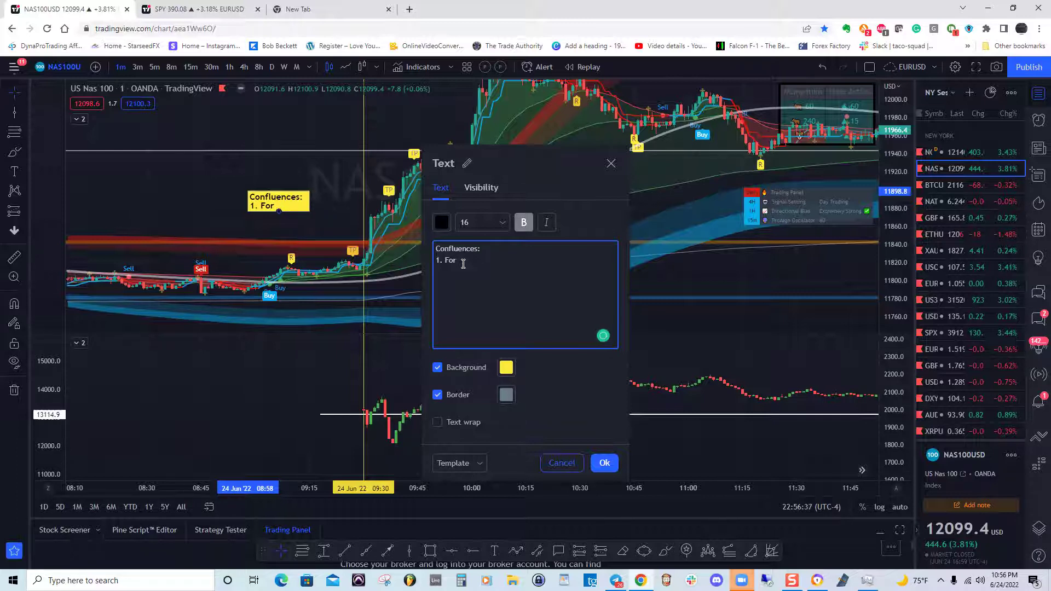
# Step: Write the note's first item as "1. For buys, open above 1800 trending up"
pyautogui.write('open above 1800')
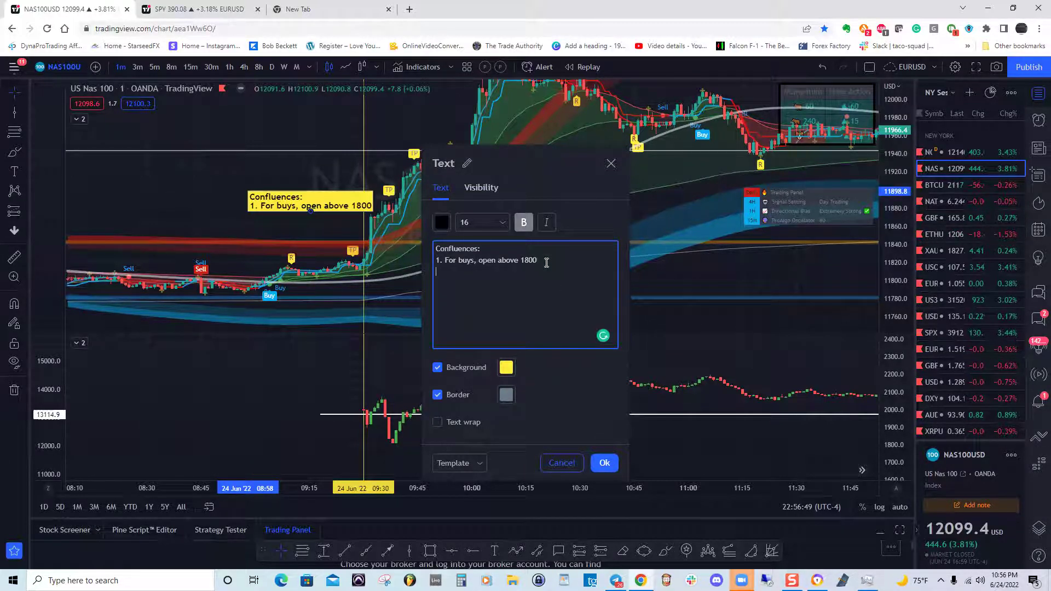
pyautogui.moveTo(502, 159); pyautogui.dragTo(162, 157)
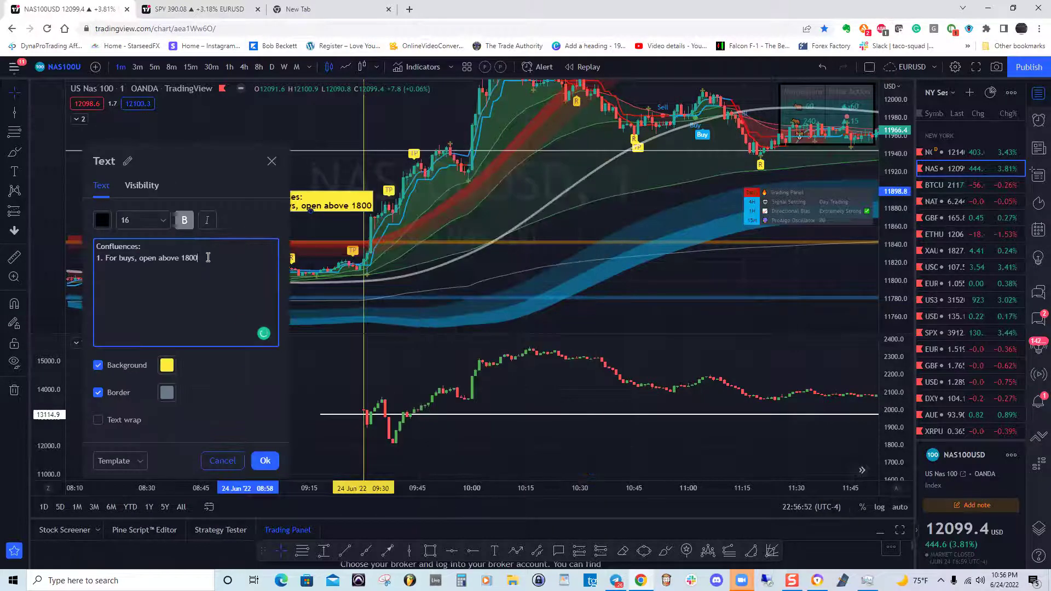
pyautogui.write('trending up')
pyautogui.press('Return')
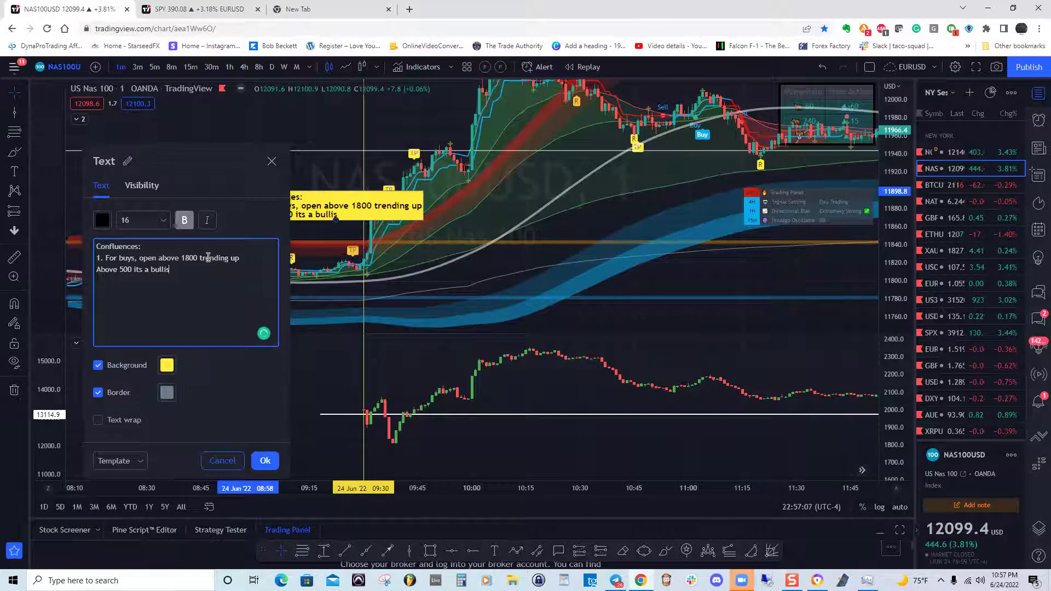
pyautogui.write('Above 500 its a bullish day')
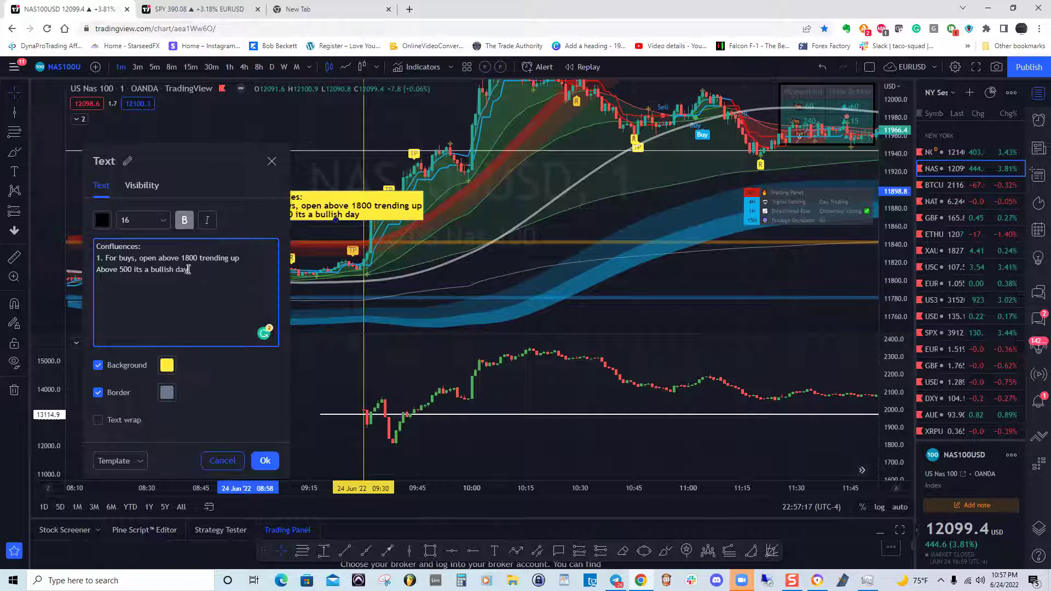
pyautogui.moveTo(157, 279); pyautogui.dragTo(104, 274)
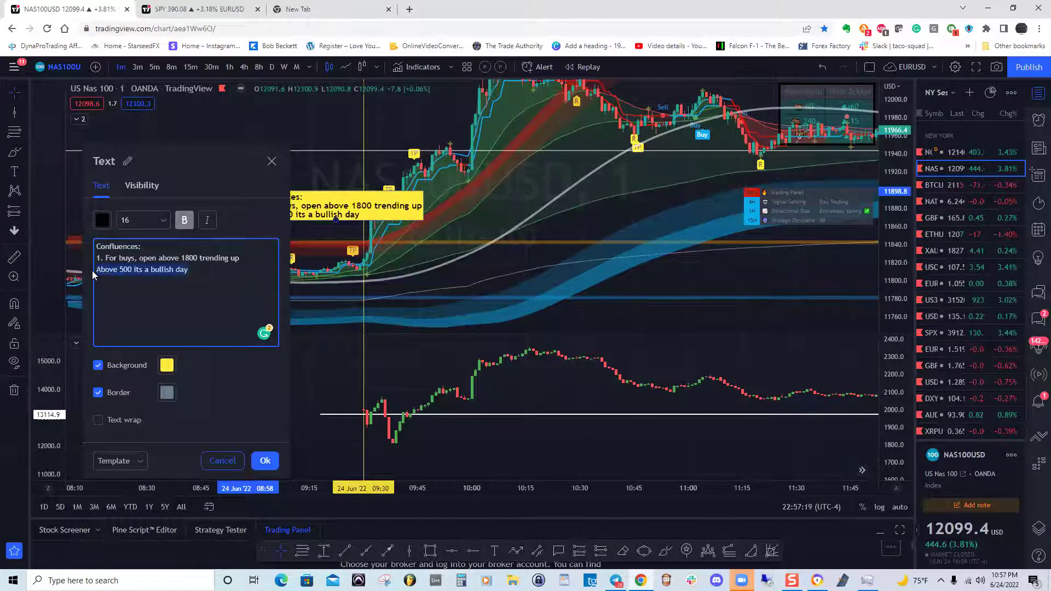
pyautogui.press('BackSpace')
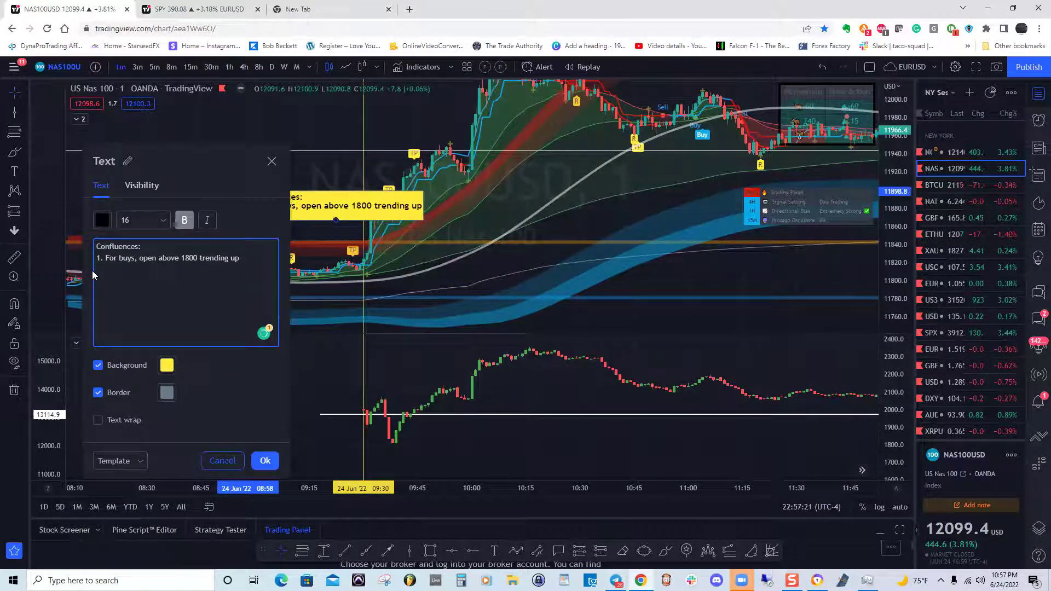
# Step: Finish the note with the line "Above 0 its a bullish day" and move it clear of the candles, before the 09:30 line
pyautogui.write('Above 0 its a bullish day')
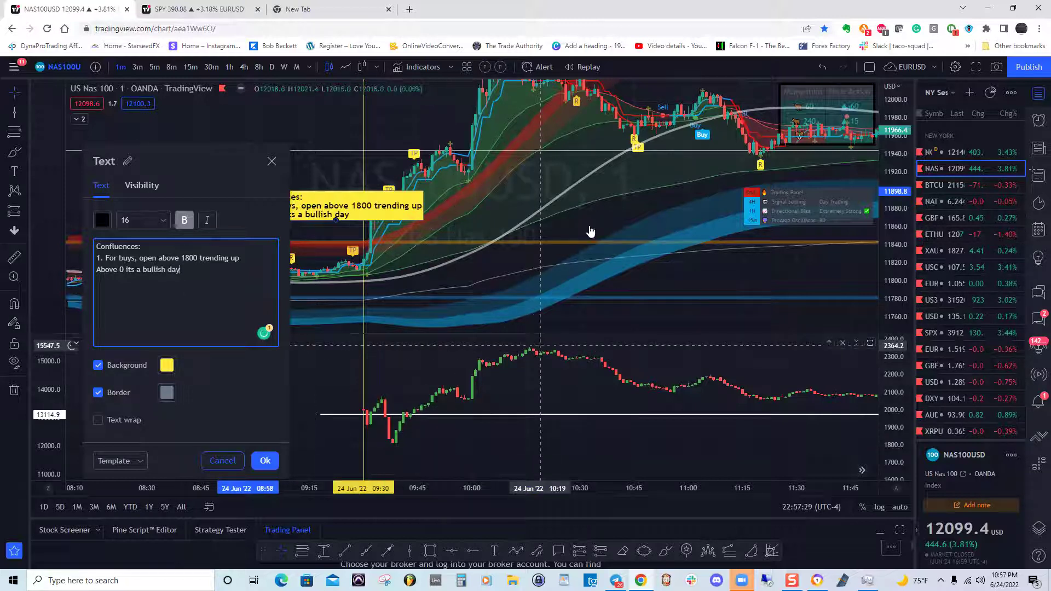
pyautogui.click(562, 201)
pyautogui.moveTo(562, 200); pyautogui.dragTo(559, 212)
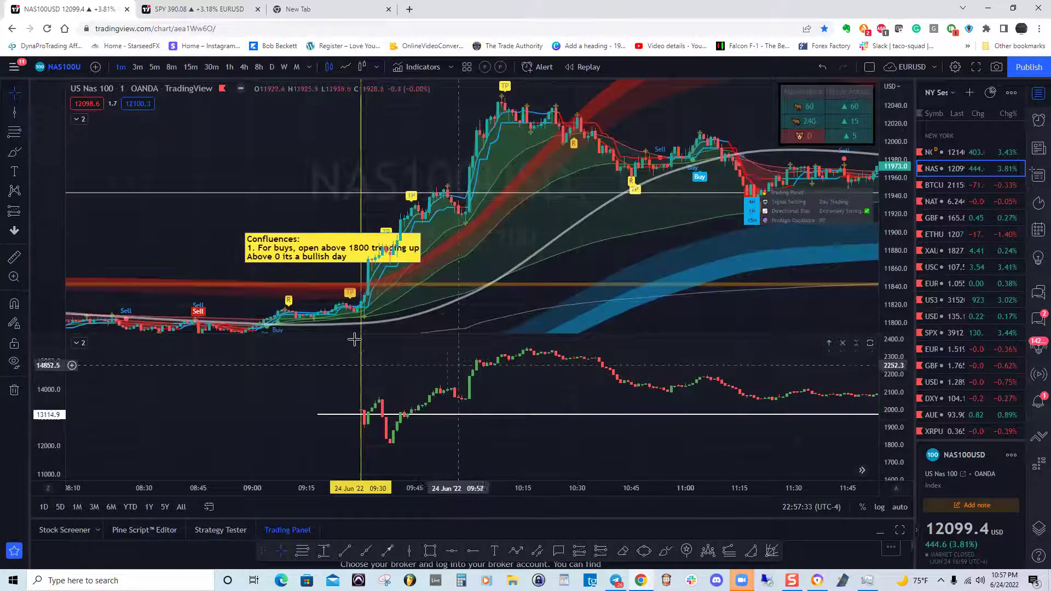
pyautogui.moveTo(274, 238); pyautogui.dragTo(215, 181)
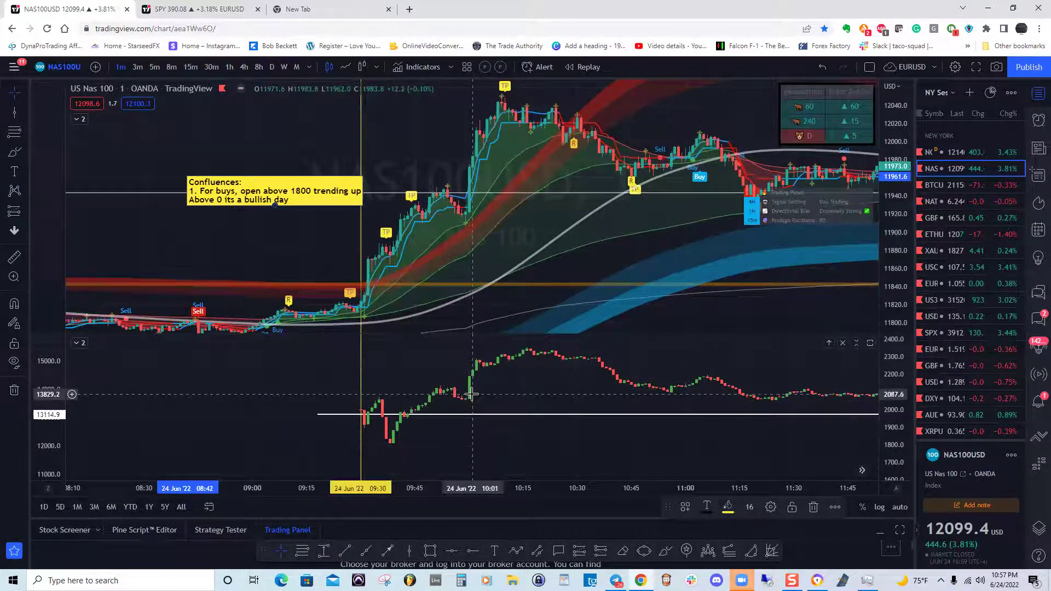
# Step: Reposition the horizontal ray in the Market Internals pane at about 2007, starting at 09:15 on 24 June
pyautogui.moveTo(525, 257)
pyautogui.mouseDown()
pyautogui.moveTo(524, 241)
pyautogui.moveTo(530, 249)
pyautogui.mouseUp()
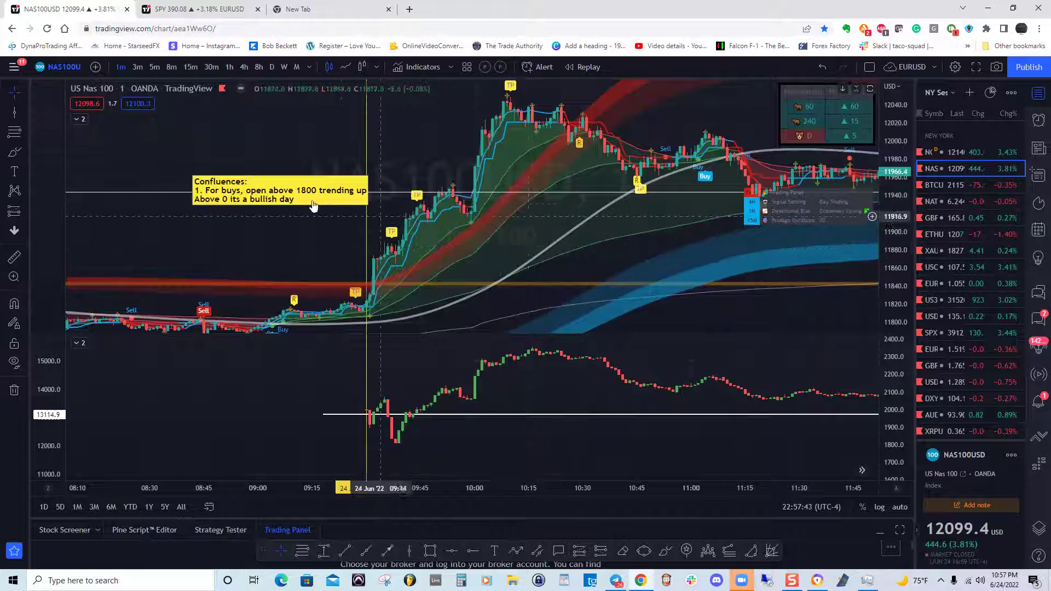
pyautogui.moveTo(400, 368)
pyautogui.mouseDown()
pyautogui.moveTo(449, 385)
pyautogui.moveTo(442, 378)
pyautogui.moveTo(453, 395)
pyautogui.moveTo(443, 402)
pyautogui.moveTo(494, 387)
pyautogui.moveTo(462, 370)
pyautogui.moveTo(394, 432)
pyautogui.mouseUp()
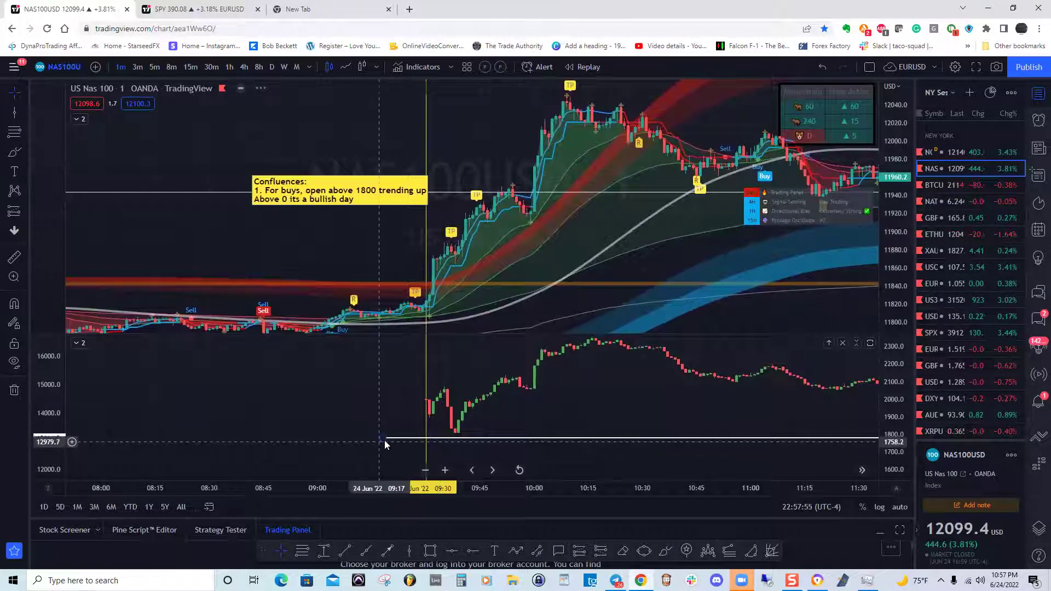
pyautogui.click(373, 398)
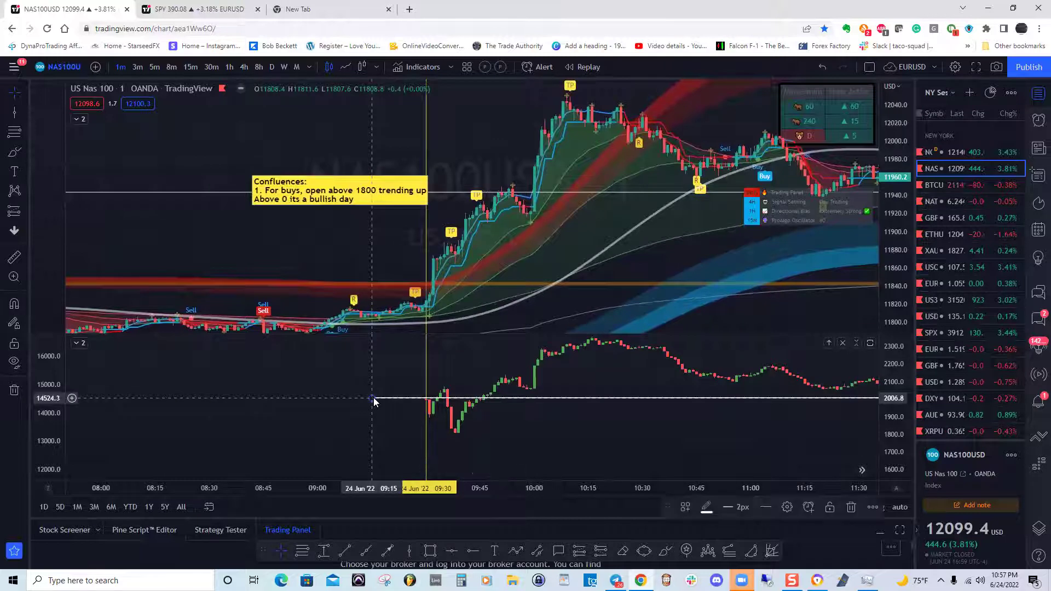
# Step: Examine the NAS100USD 1-minute price action in the hours before the 09:30 open on 24 June
pyautogui.click(482, 233)
pyautogui.press('Left')
pyautogui.press('Left')
pyautogui.press('Left')
pyautogui.press('Left')
pyautogui.press('Left')
pyautogui.press('Left')
pyautogui.press('Left')
pyautogui.press('Left')
pyautogui.press('Left')
pyautogui.press('Left')
pyautogui.press('Left')
pyautogui.press('Left')
pyautogui.press('Left')
pyautogui.press('Left')
pyautogui.press('Left')
pyautogui.press('Left')
pyautogui.press('Left')
pyautogui.press('Left')
pyautogui.press('Left')
pyautogui.press('Left')
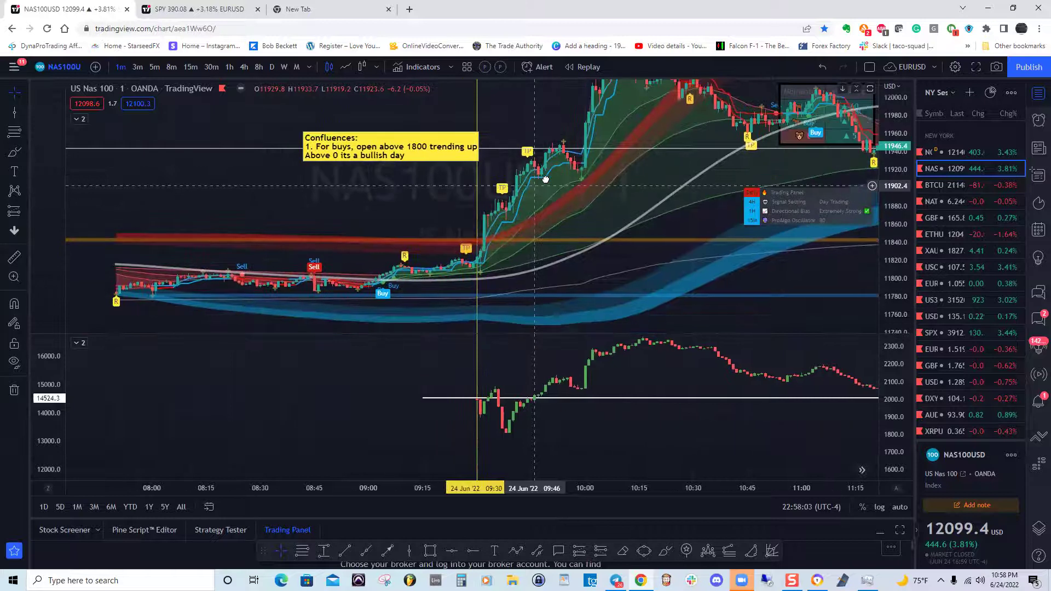
pyautogui.moveTo(257, 261)
pyautogui.mouseDown()
pyautogui.moveTo(244, 244)
pyautogui.moveTo(272, 249)
pyautogui.moveTo(427, 223)
pyautogui.mouseUp()
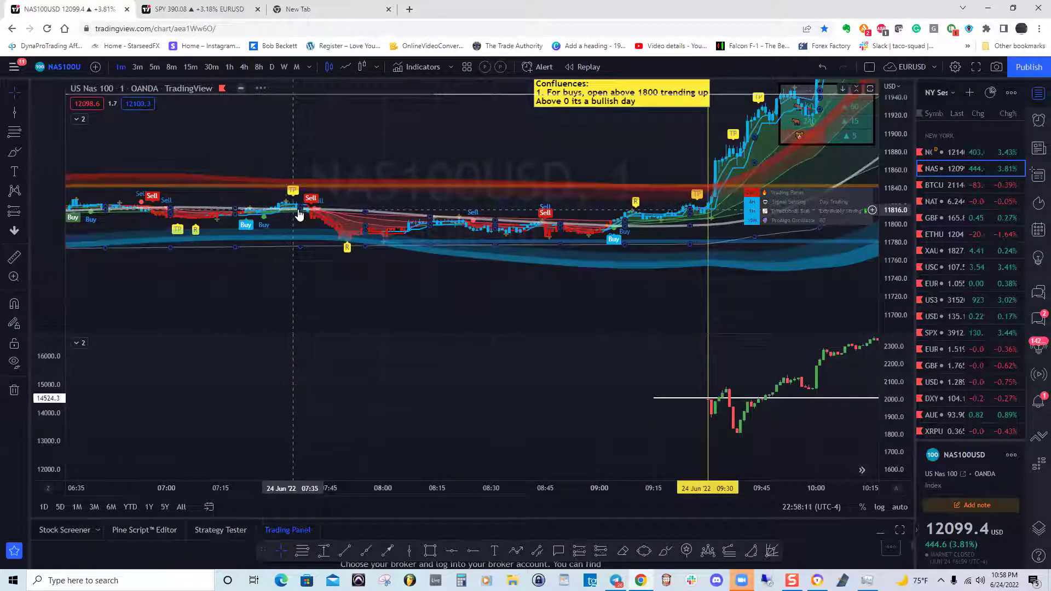
pyautogui.hscroll(5, 354, 214)
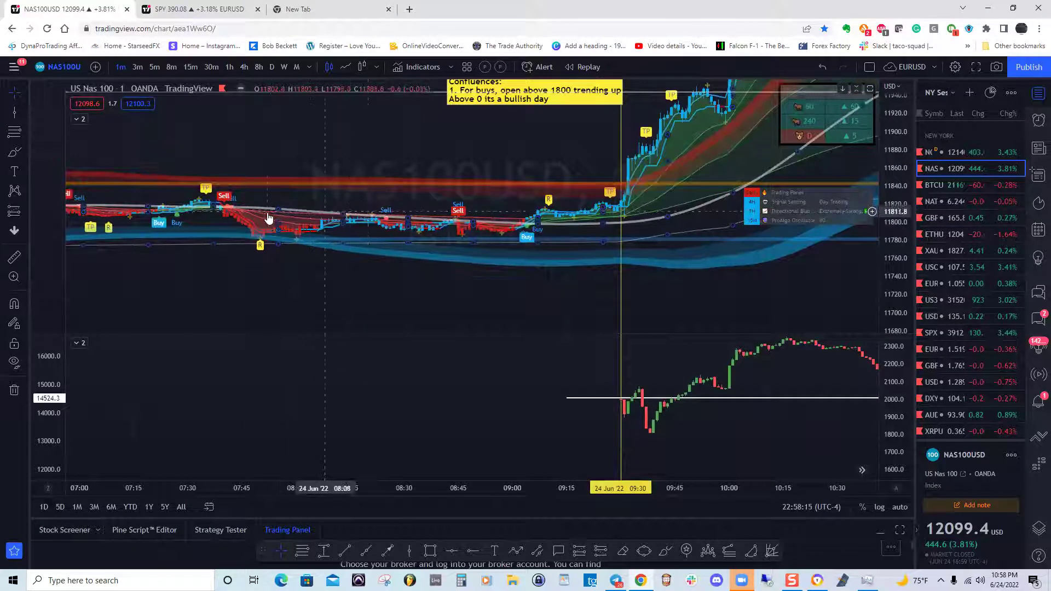
pyautogui.moveTo(306, 203); pyautogui.dragTo(415, 336)
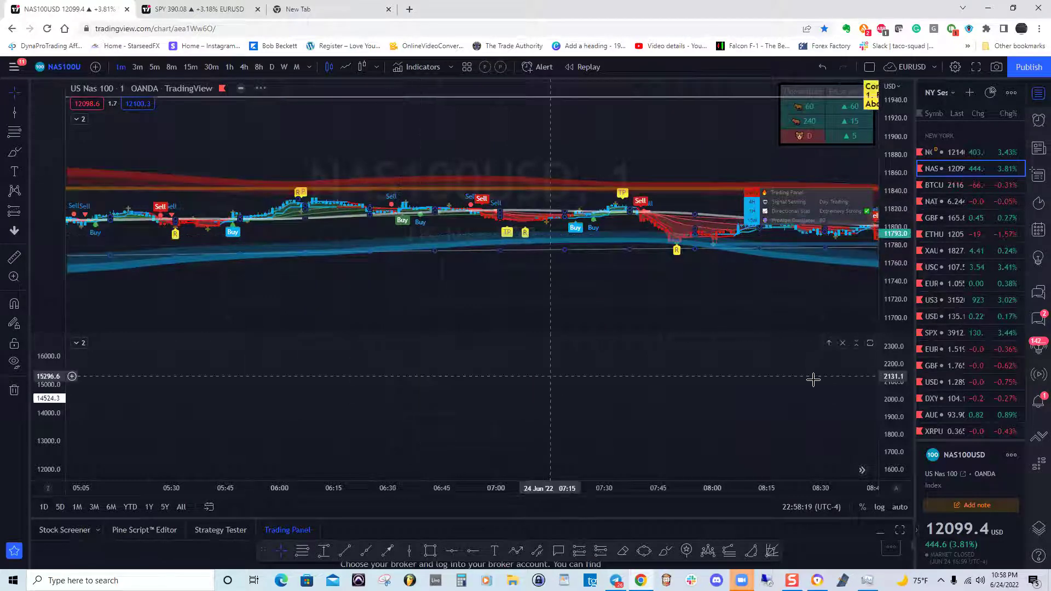
# Step: Widen the Market Internals scale to roughly 800 to 3200 and view the session after 09:30 on 24 June
pyautogui.moveTo(901, 383); pyautogui.dragTo(901, 455)
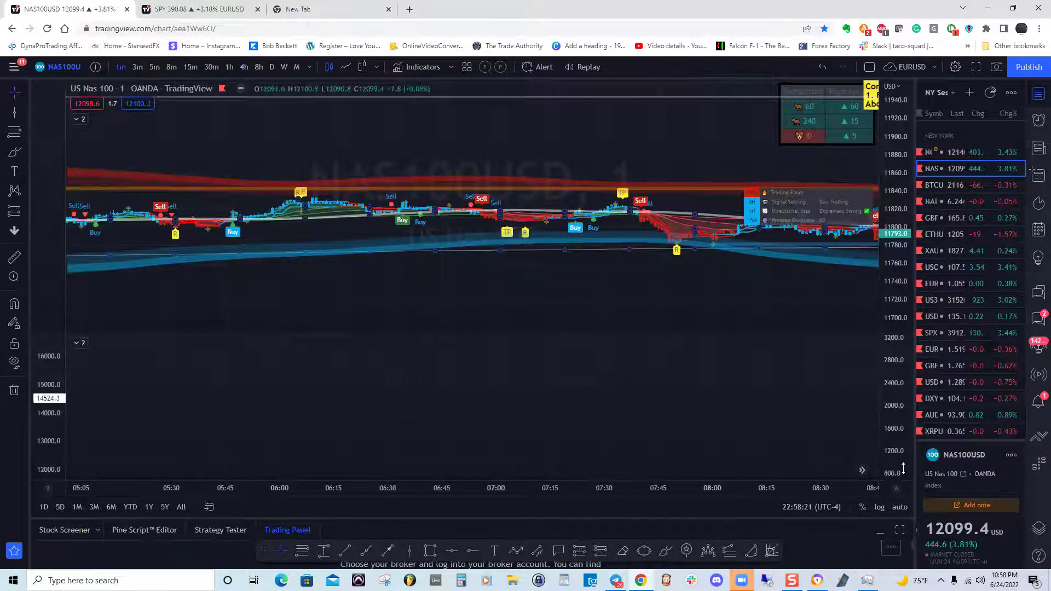
pyautogui.moveTo(744, 415); pyautogui.dragTo(617, 352)
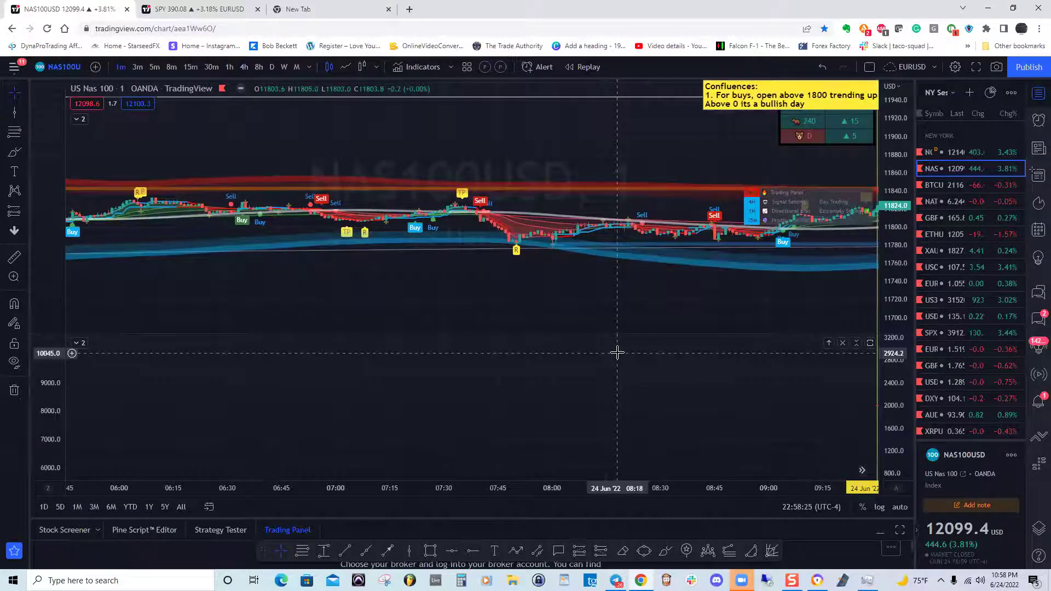
pyautogui.moveTo(680, 418); pyautogui.dragTo(557, 368)
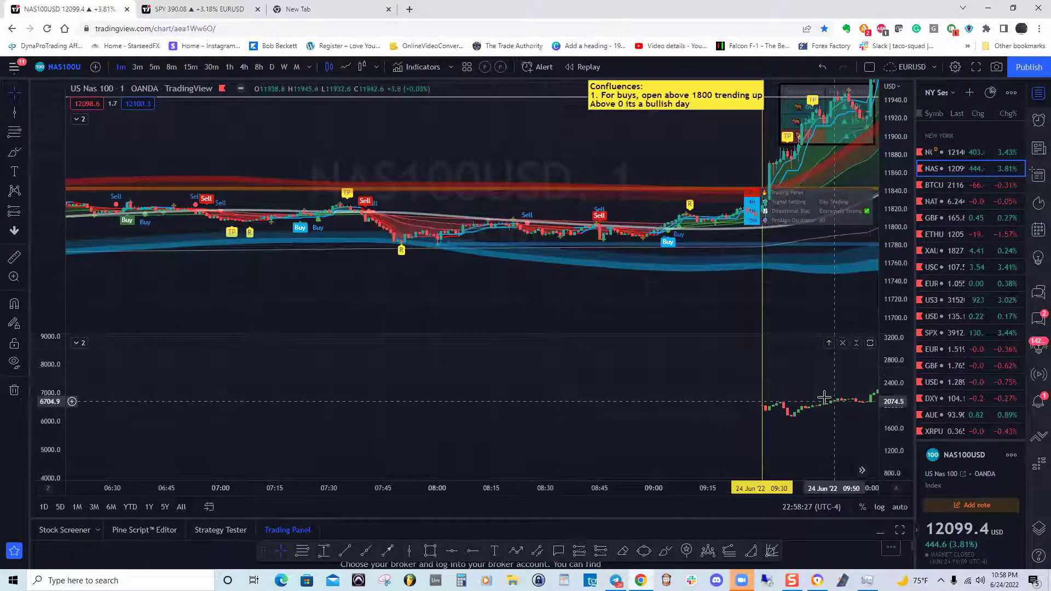
pyautogui.moveTo(826, 410); pyautogui.dragTo(351, 408)
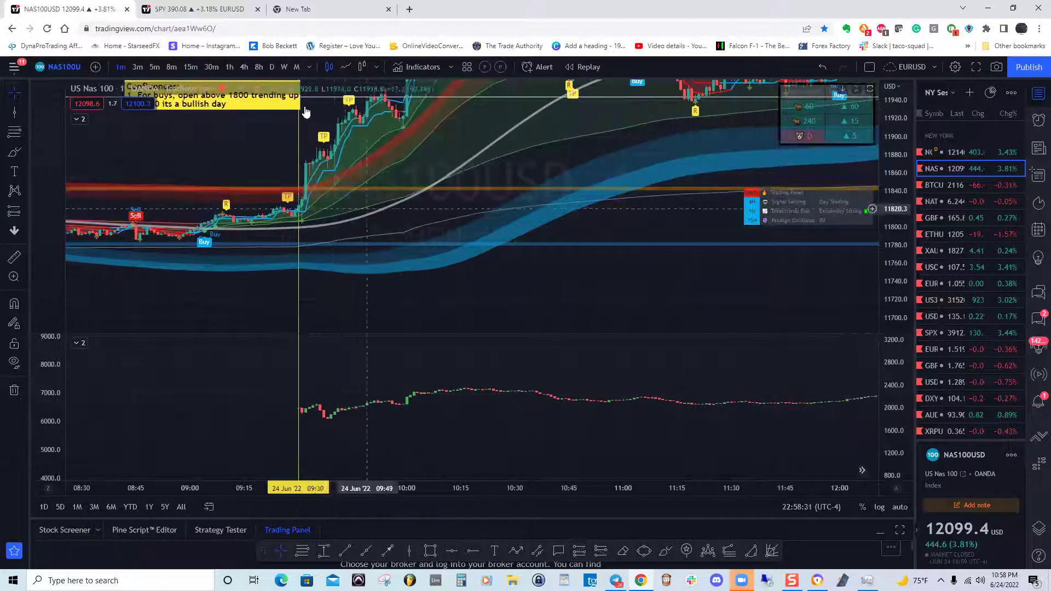
# Step: Change the chart to the 5-minute timeframe and delete the vertical line at 09:30 on 23 June
pyautogui.click(154, 68)
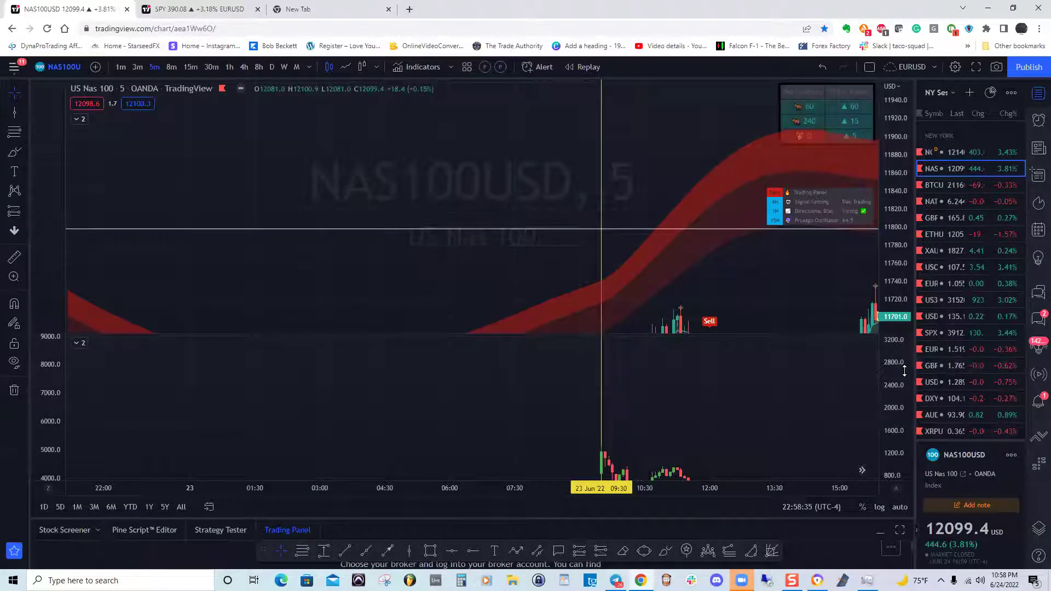
pyautogui.moveTo(564, 438); pyautogui.dragTo(421, 403)
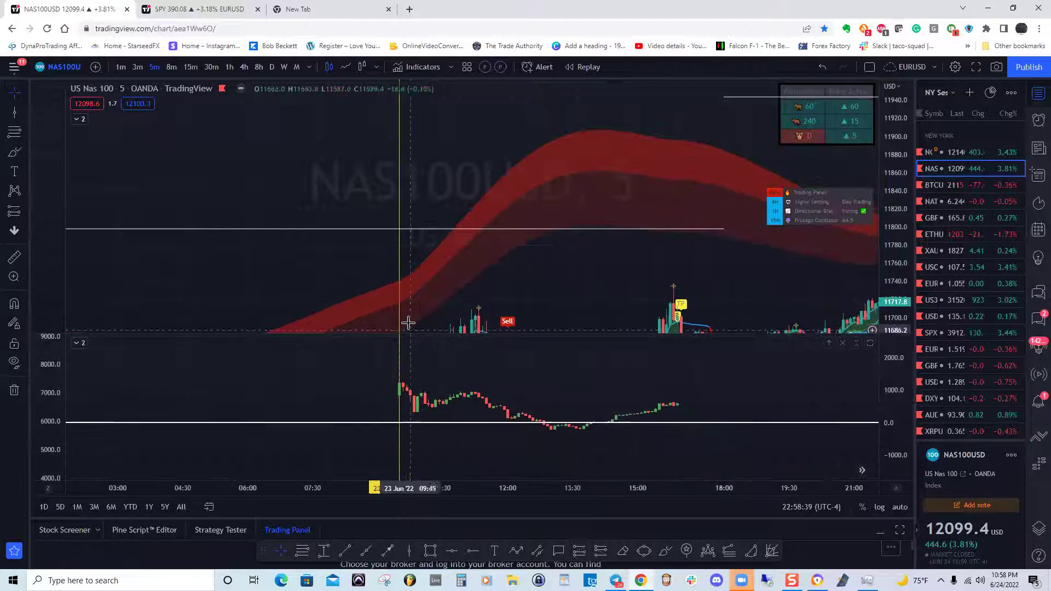
pyautogui.moveTo(491, 332); pyautogui.dragTo(357, 149)
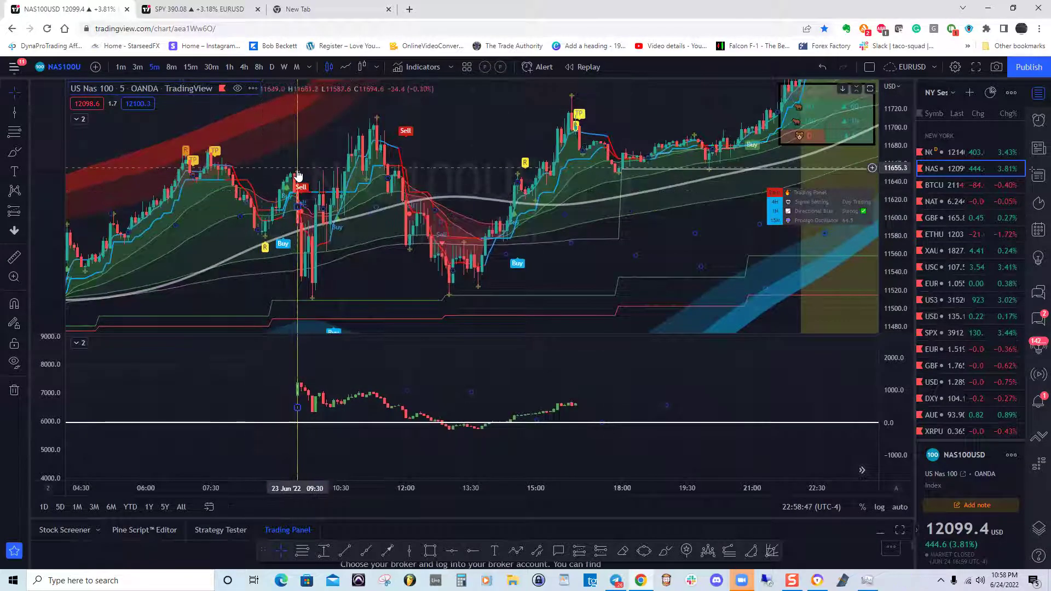
pyautogui.press('Delete')
# Step: Look back from the 23 June session to 22 June and compare the Market Internals open with NAS100USD price
pyautogui.moveTo(298, 176); pyautogui.dragTo(468, 157)
pyautogui.moveTo(255, 230); pyautogui.dragTo(376, 210)
pyautogui.moveTo(632, 398); pyautogui.dragTo(729, 382)
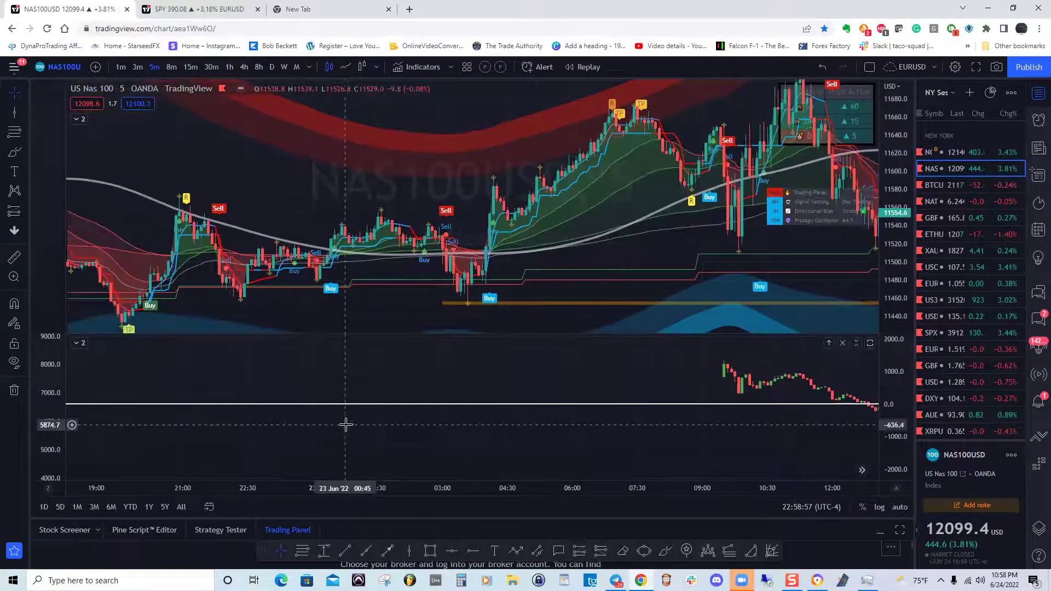
pyautogui.hscroll(3, 425, 375)
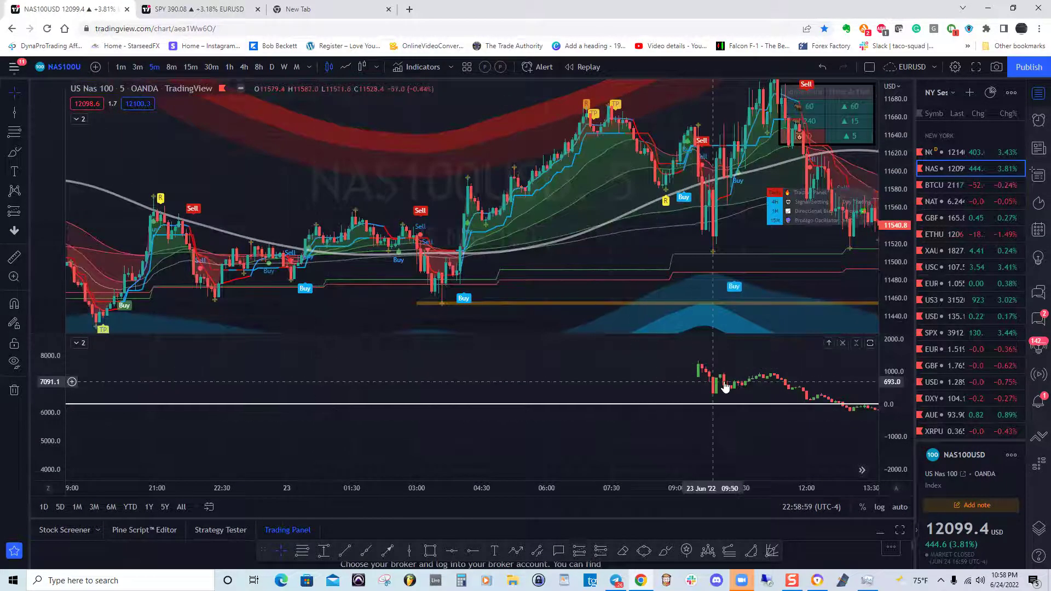
pyautogui.moveTo(685, 394); pyautogui.dragTo(584, 397)
pyautogui.moveTo(226, 388); pyautogui.dragTo(425, 376)
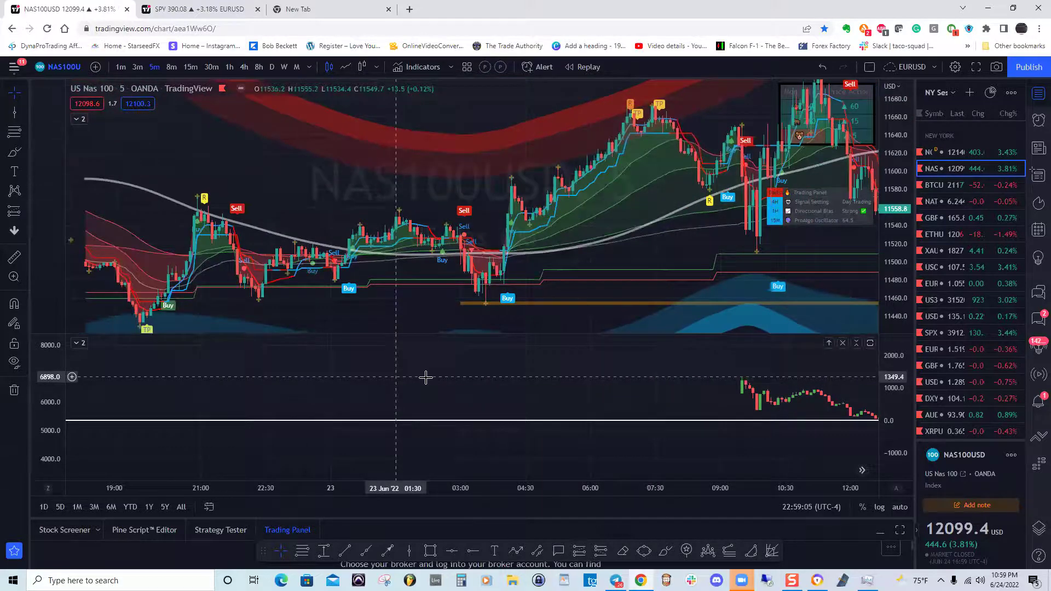
pyautogui.moveTo(232, 376); pyautogui.dragTo(473, 379)
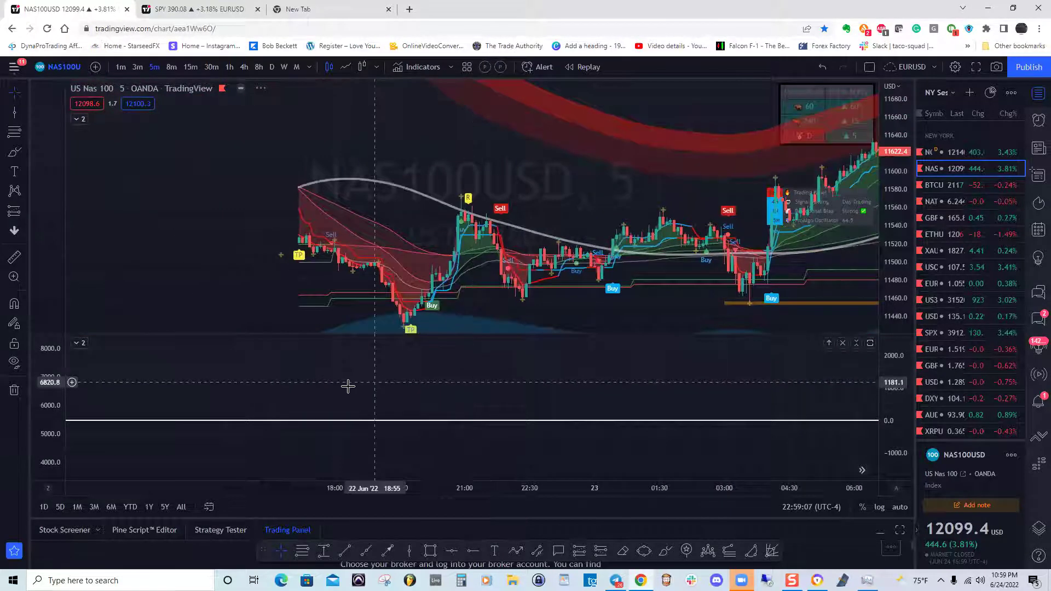
pyautogui.moveTo(380, 375); pyautogui.dragTo(544, 375)
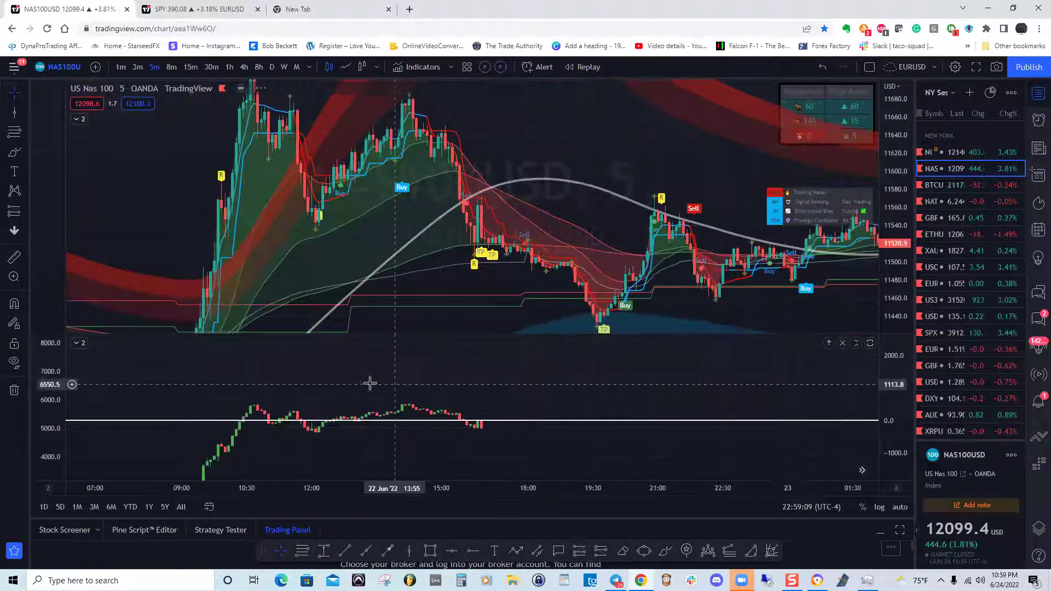
pyautogui.moveTo(429, 387); pyautogui.dragTo(529, 384)
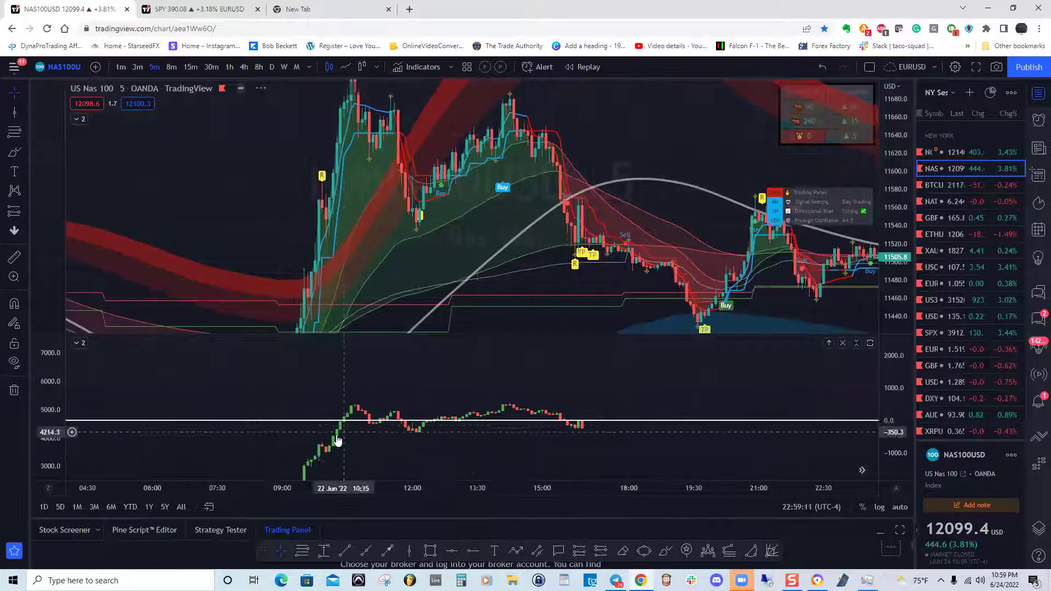
pyautogui.moveTo(336, 424); pyautogui.dragTo(360, 411)
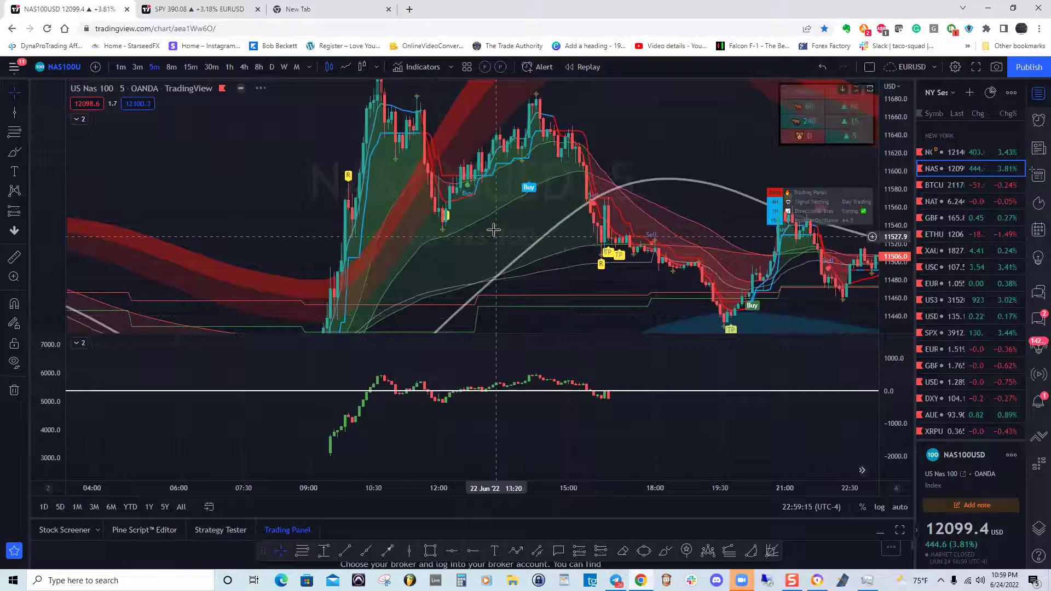
pyautogui.moveTo(493, 227); pyautogui.dragTo(508, 207)
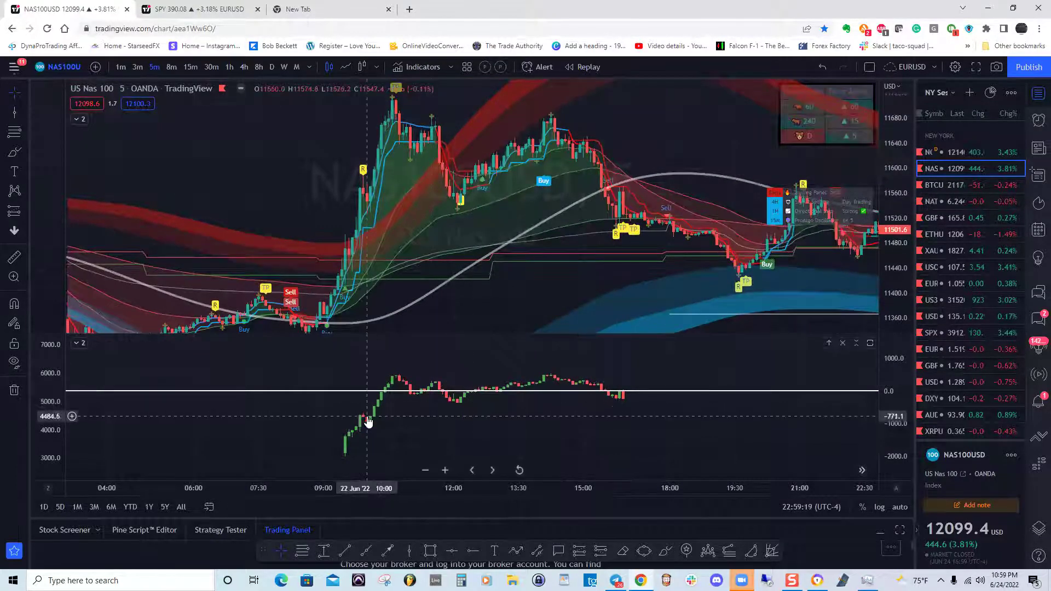
pyautogui.moveTo(373, 417); pyautogui.dragTo(377, 405)
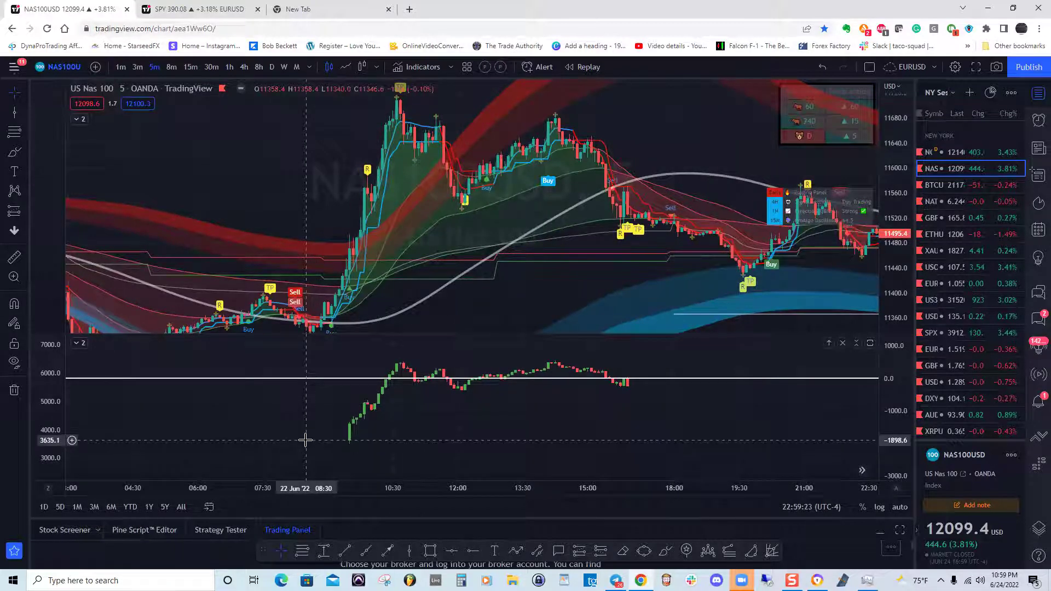
# Step: Place a horizontal ray on price at 11341.9 from 08:05 on 22 June, and a vertical line at that day's 09:30 open
pyautogui.moveTo(339, 299); pyautogui.dragTo(361, 296)
pyautogui.moveTo(904, 211); pyautogui.dragTo(907, 238)
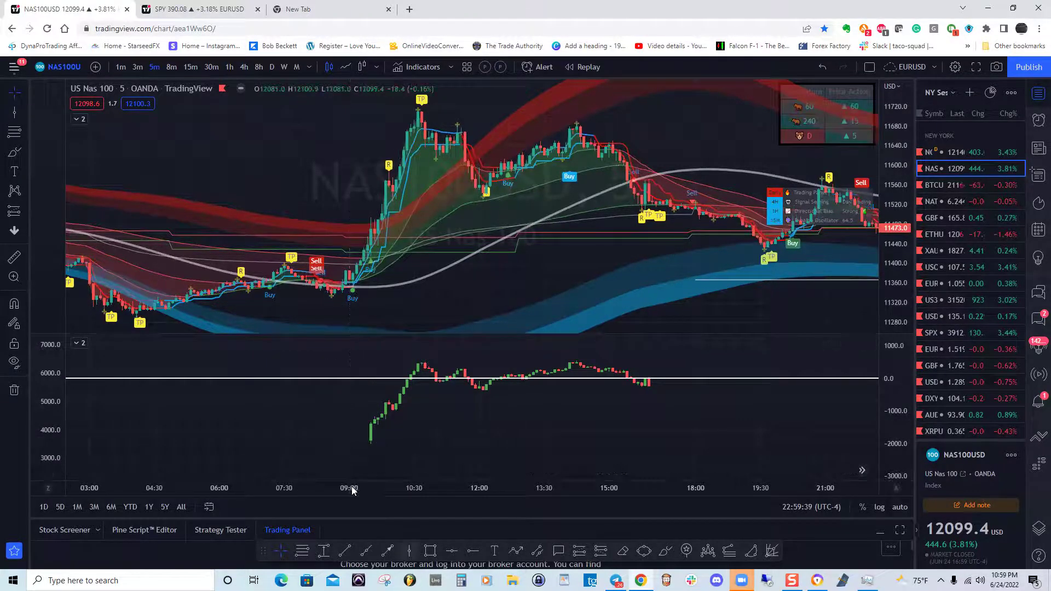
pyautogui.click(475, 551)
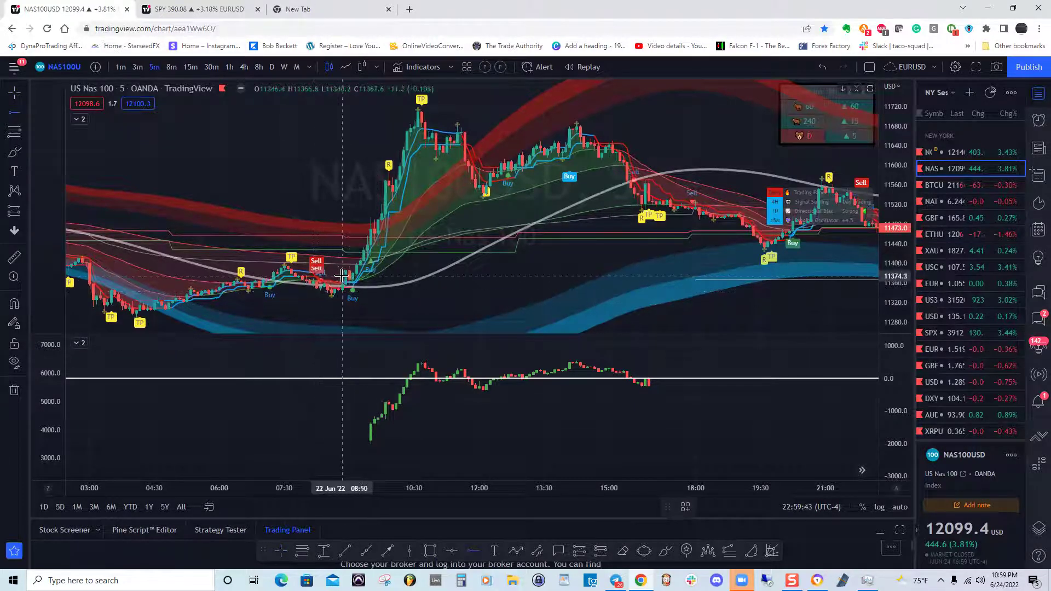
pyautogui.click(310, 292)
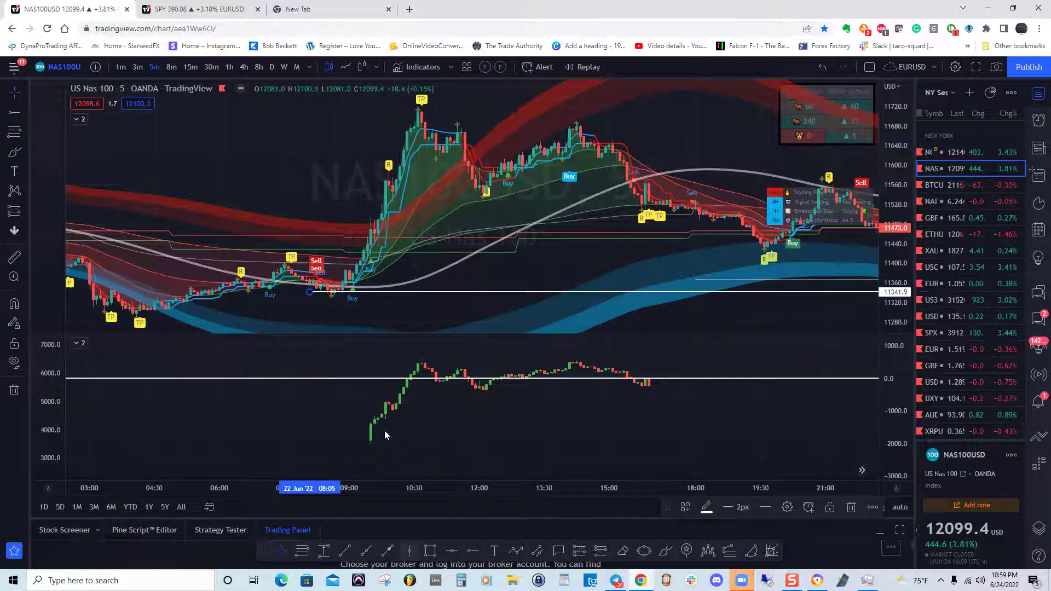
pyautogui.click(385, 435)
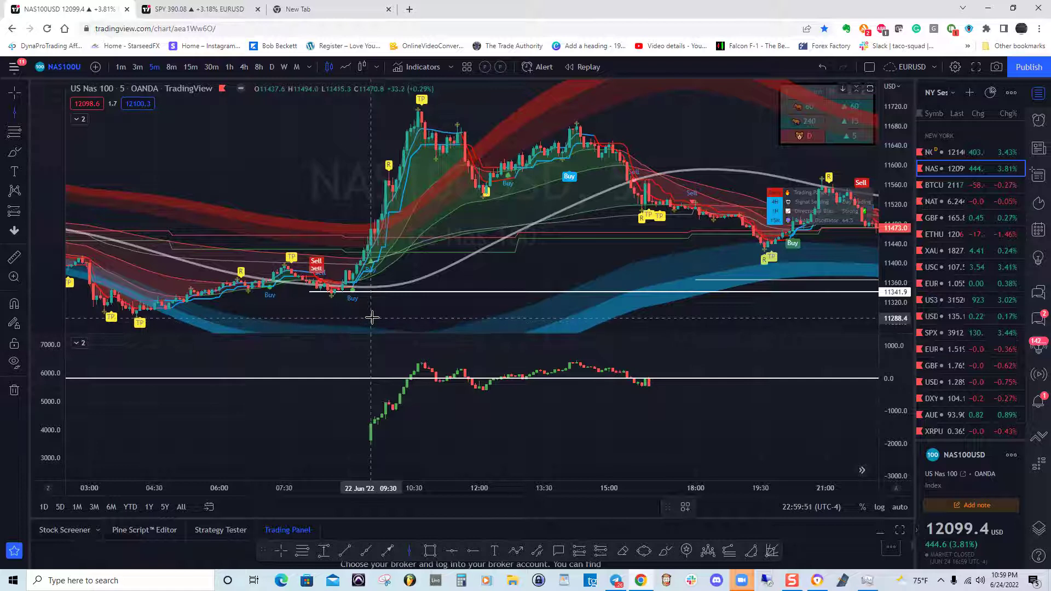
pyautogui.click(372, 318)
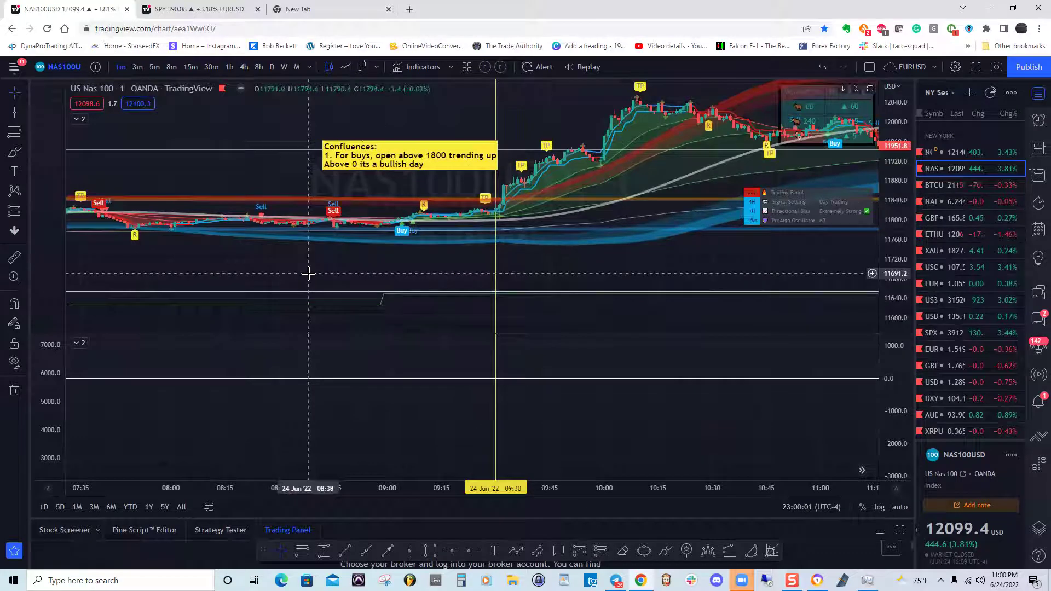
# Step: Examine the 1-minute chart and the Market Internals pane after the 09:30 open on 24 June
pyautogui.moveTo(593, 431); pyautogui.dragTo(486, 347)
pyautogui.moveTo(579, 427); pyautogui.dragTo(544, 403)
pyautogui.moveTo(589, 432)
pyautogui.mouseDown()
pyautogui.moveTo(458, 338)
pyautogui.moveTo(447, 351)
pyautogui.mouseUp()
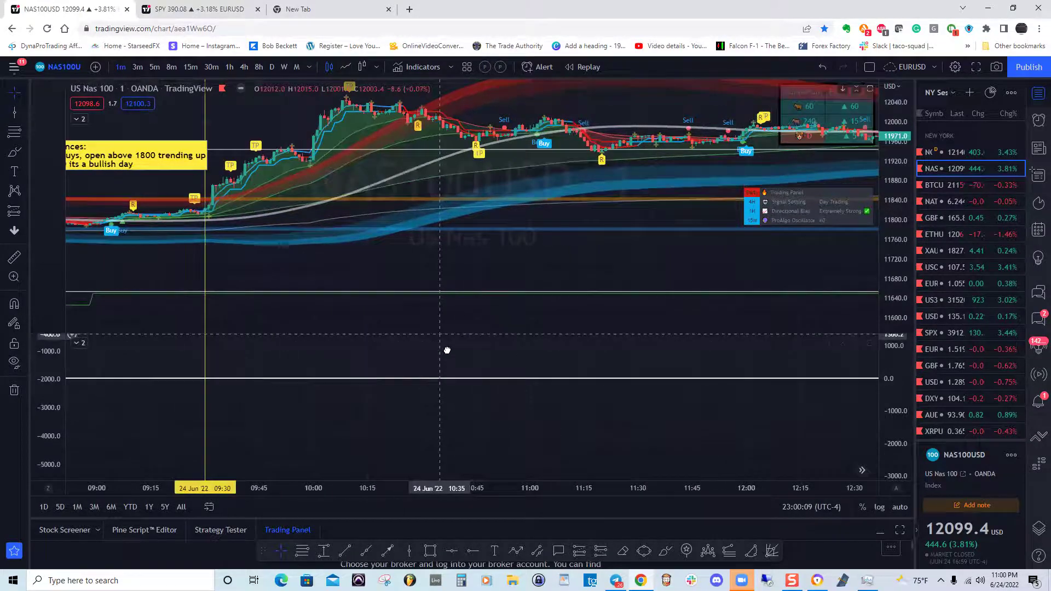
pyautogui.moveTo(570, 415); pyautogui.dragTo(410, 335)
pyautogui.moveTo(611, 419)
pyautogui.mouseDown()
pyautogui.moveTo(626, 432)
pyautogui.moveTo(751, 449)
pyautogui.mouseUp()
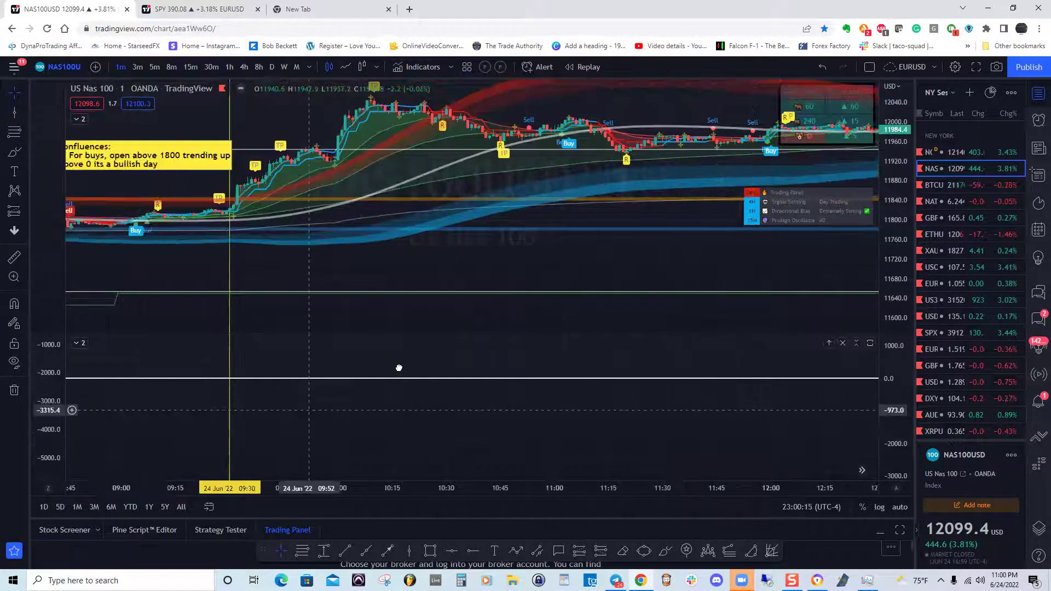
# Step: Look back through 24 June's early hours to the 23 June session, changing the chart to the 5-minute timeframe
pyautogui.moveTo(399, 368); pyautogui.dragTo(532, 349)
pyautogui.moveTo(333, 440)
pyautogui.mouseDown()
pyautogui.moveTo(469, 352)
pyautogui.moveTo(513, 342)
pyautogui.mouseUp()
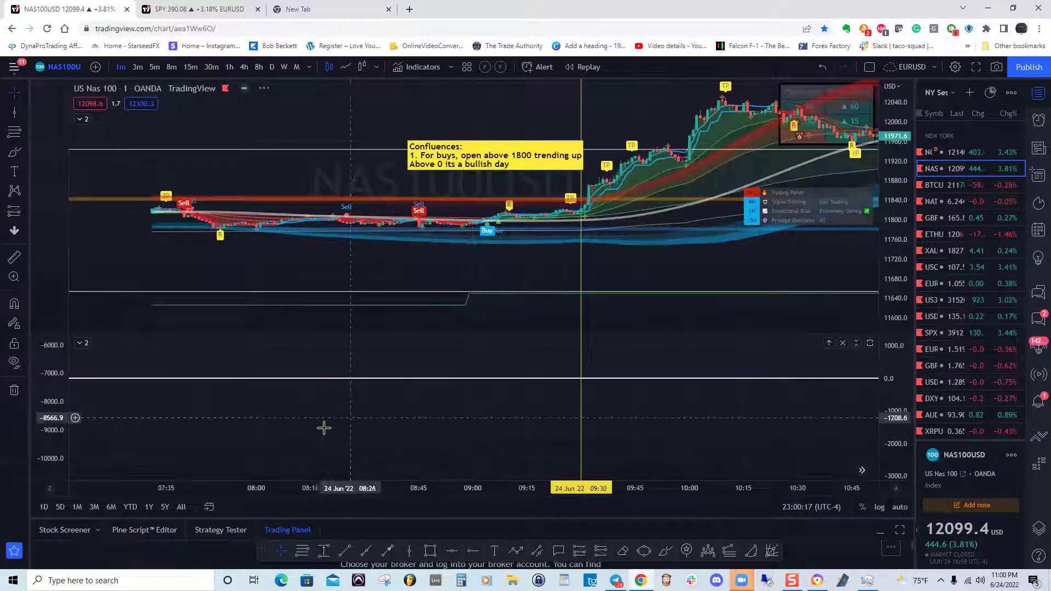
pyautogui.moveTo(324, 427); pyautogui.dragTo(462, 365)
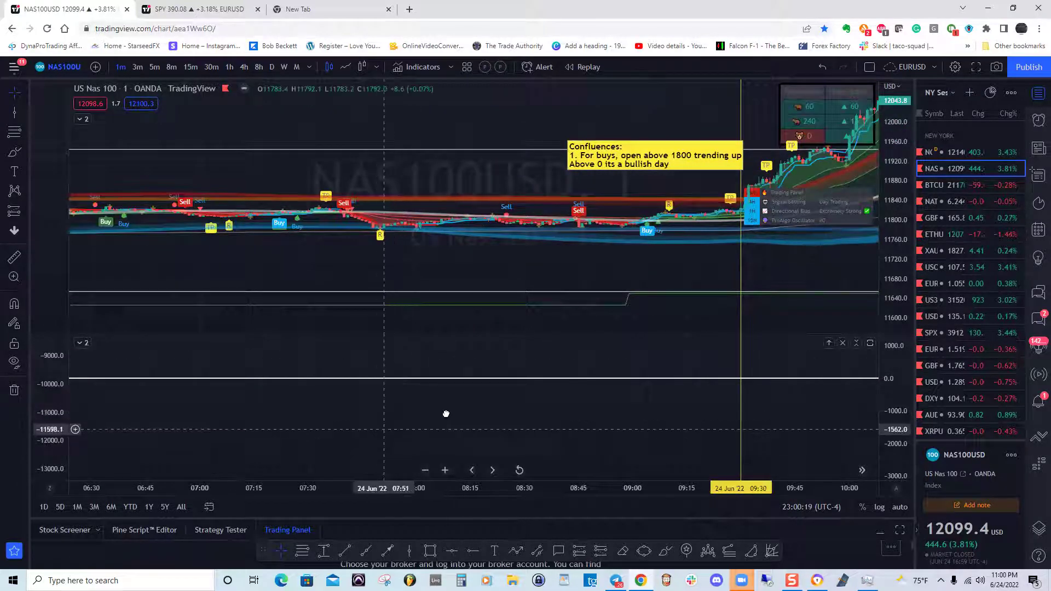
pyautogui.moveTo(446, 414); pyautogui.dragTo(504, 410)
pyautogui.moveTo(396, 418); pyautogui.dragTo(454, 385)
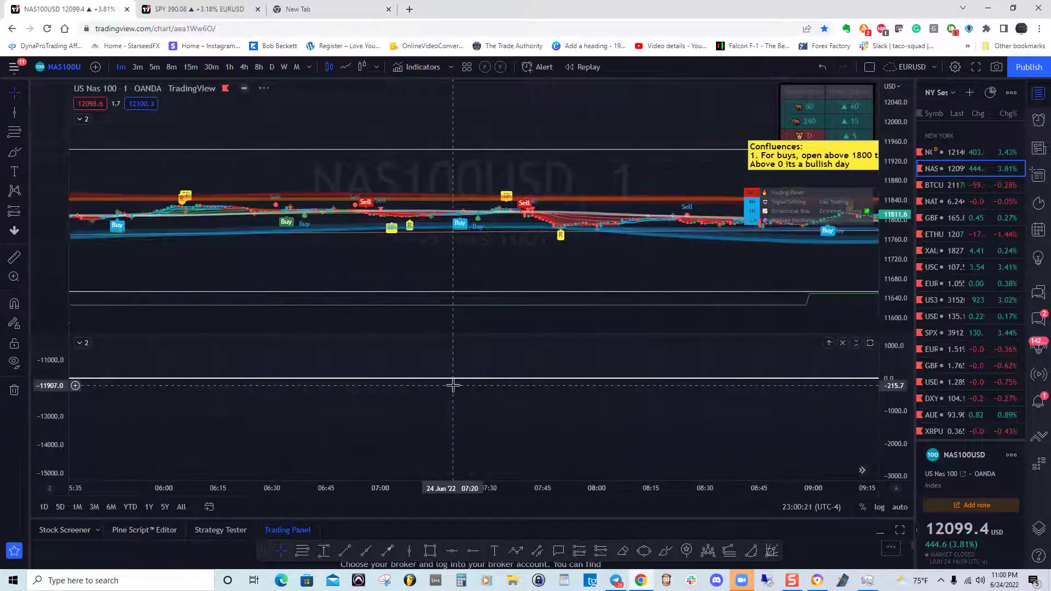
pyautogui.moveTo(377, 422); pyautogui.dragTo(475, 387)
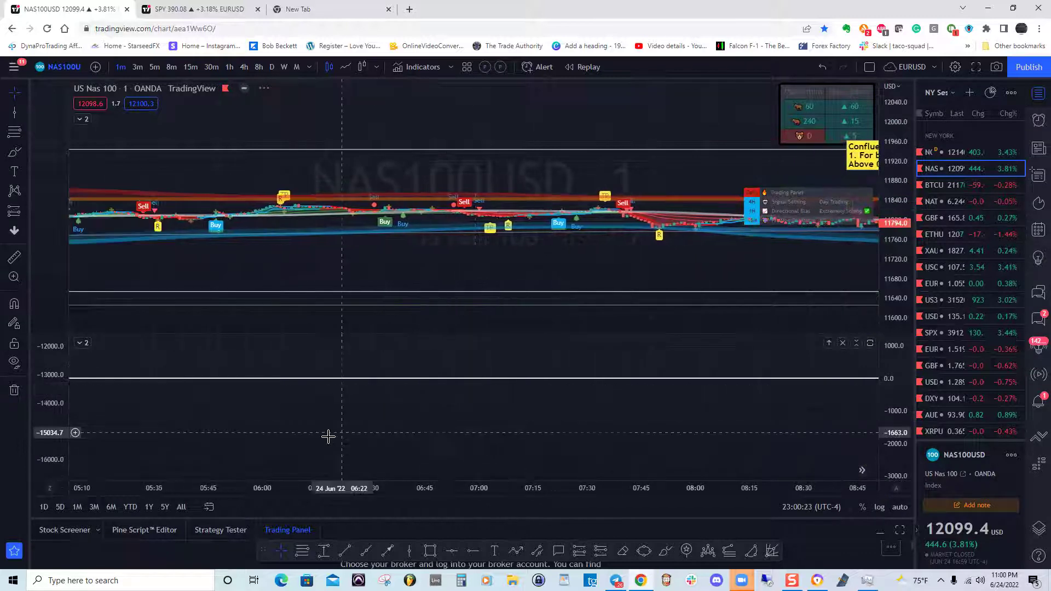
pyautogui.moveTo(281, 415); pyautogui.dragTo(492, 396)
pyautogui.moveTo(307, 409); pyautogui.dragTo(534, 404)
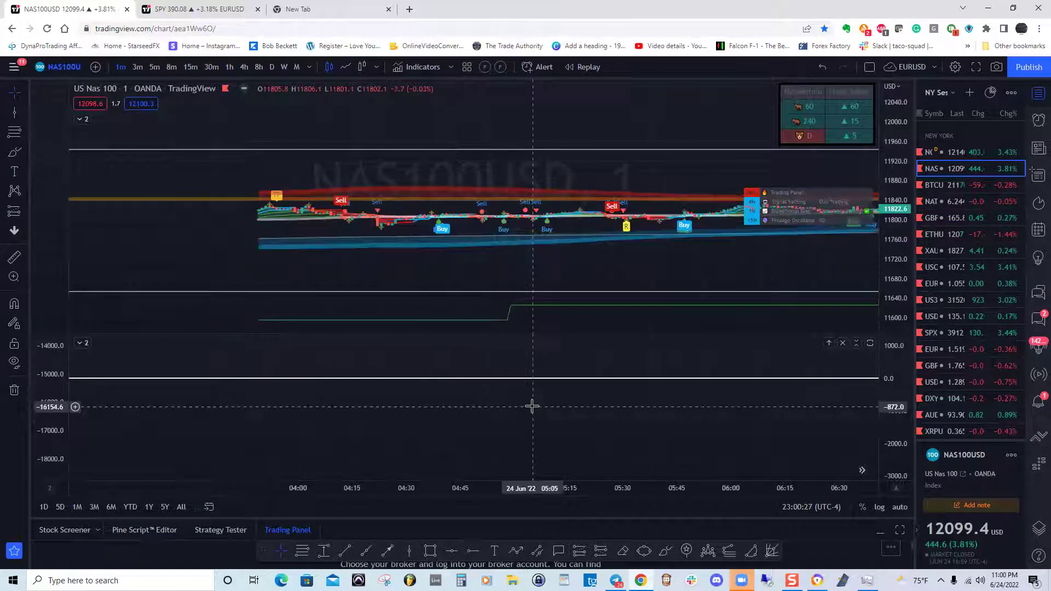
pyautogui.moveTo(383, 404); pyautogui.dragTo(516, 401)
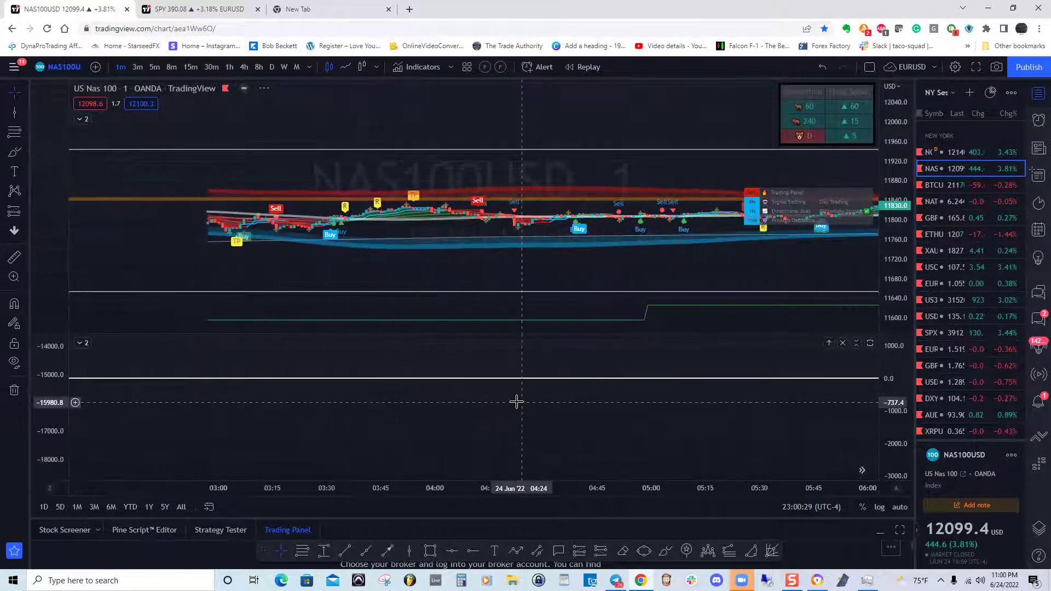
pyautogui.moveTo(406, 422); pyautogui.dragTo(504, 378)
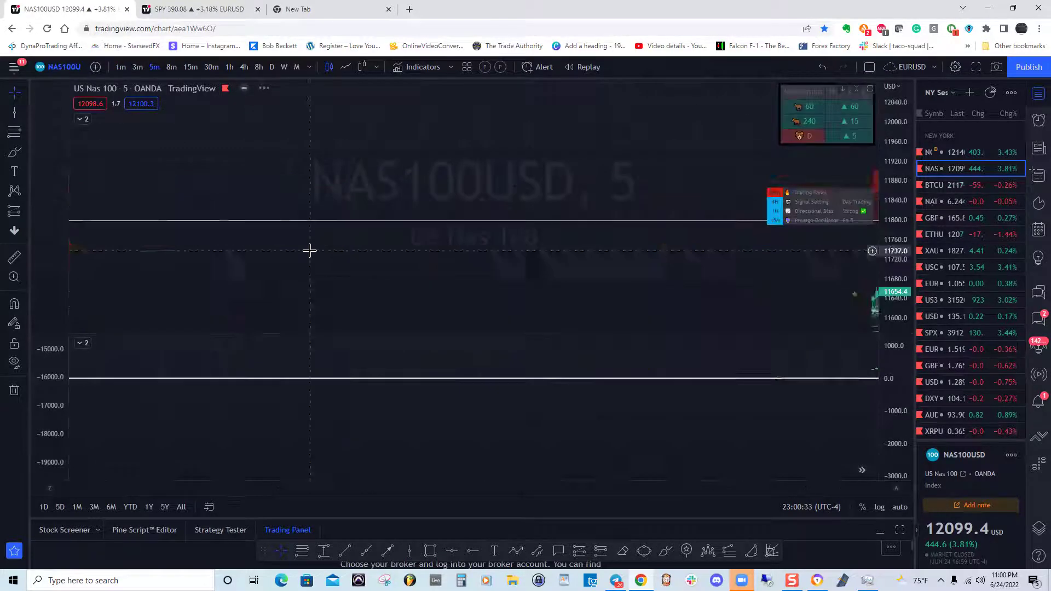
pyautogui.moveTo(449, 291); pyautogui.dragTo(448, 272)
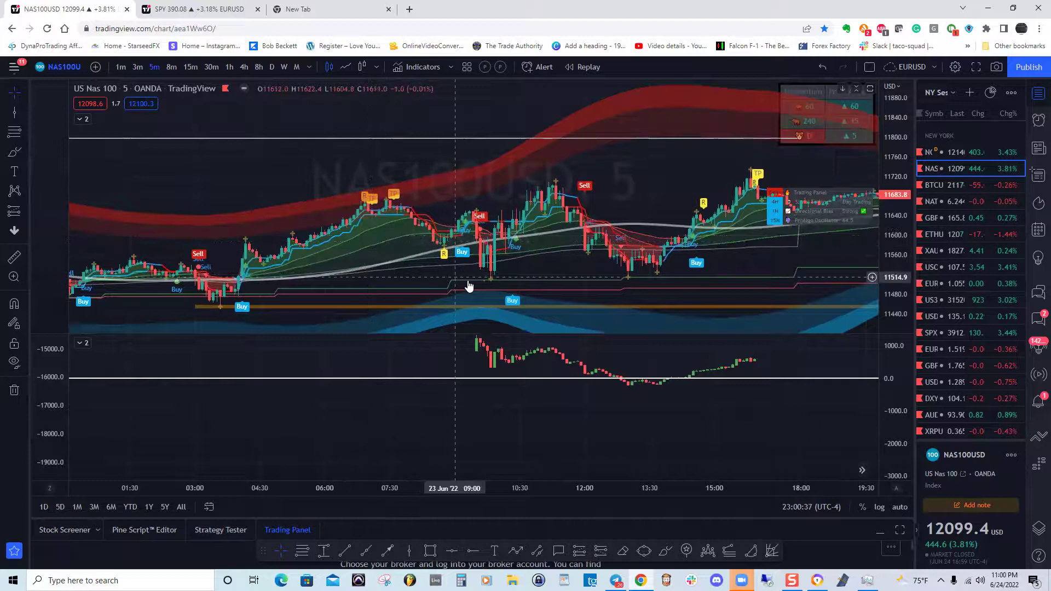
# Step: Place a vertical line at 09:25 on 23 June through the price chart and the Market Internals pane
pyautogui.moveTo(458, 277); pyautogui.dragTo(416, 280)
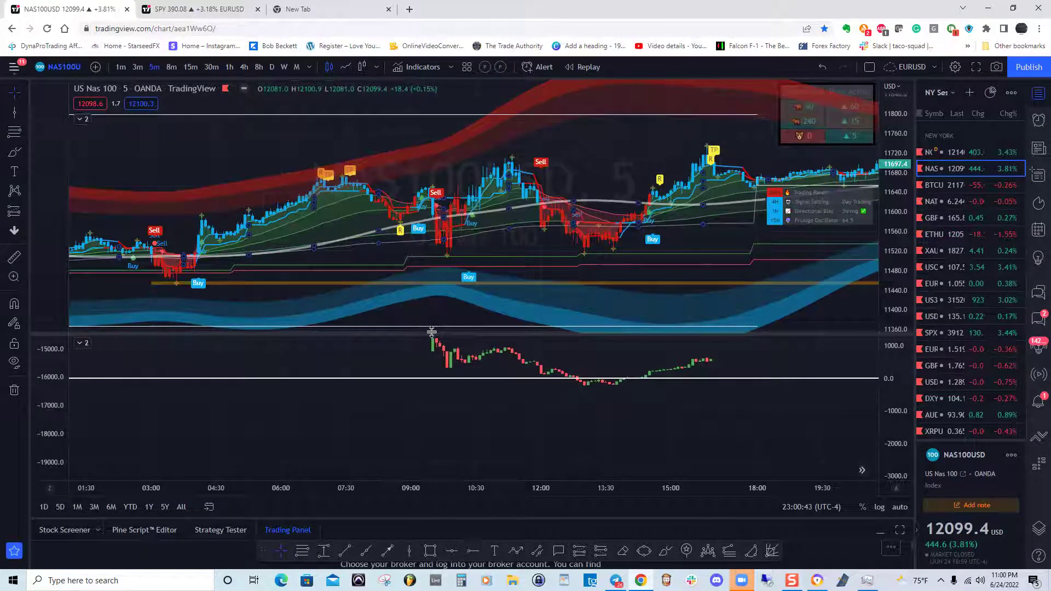
pyautogui.moveTo(448, 359); pyautogui.dragTo(452, 391)
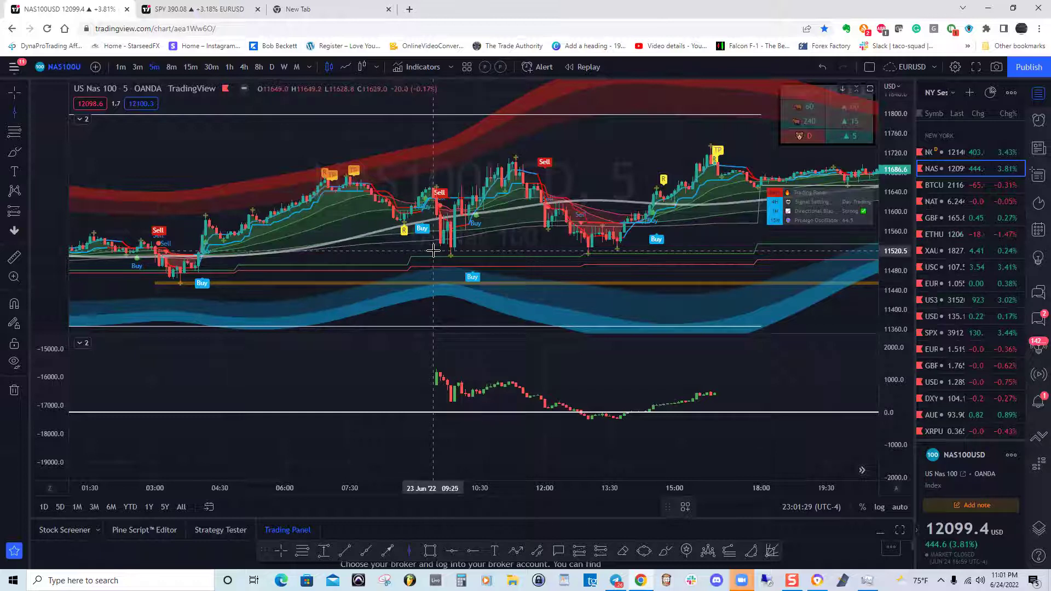
pyautogui.click(433, 250)
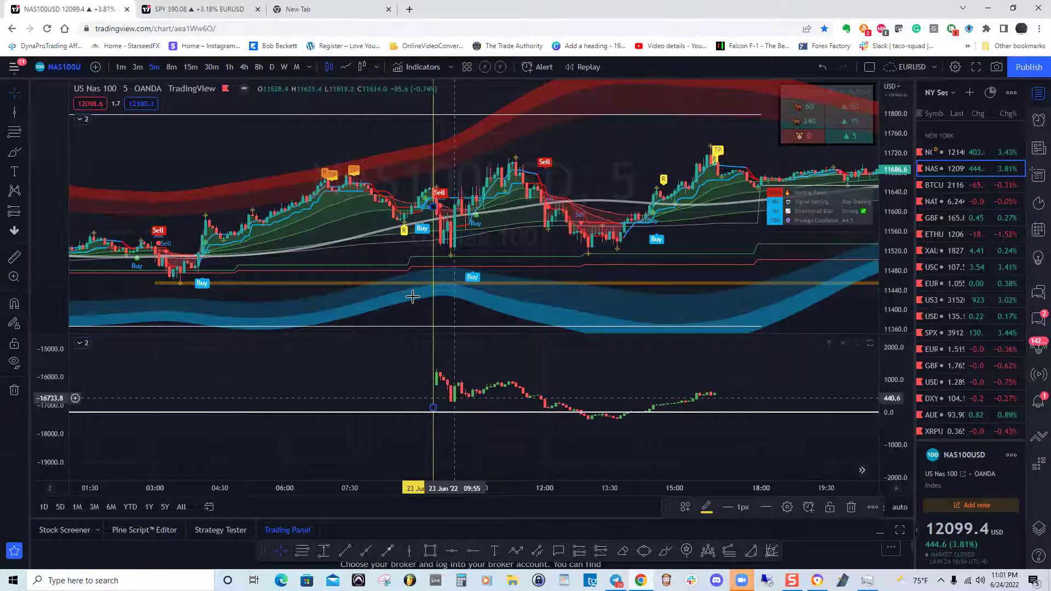
pyautogui.click(378, 248)
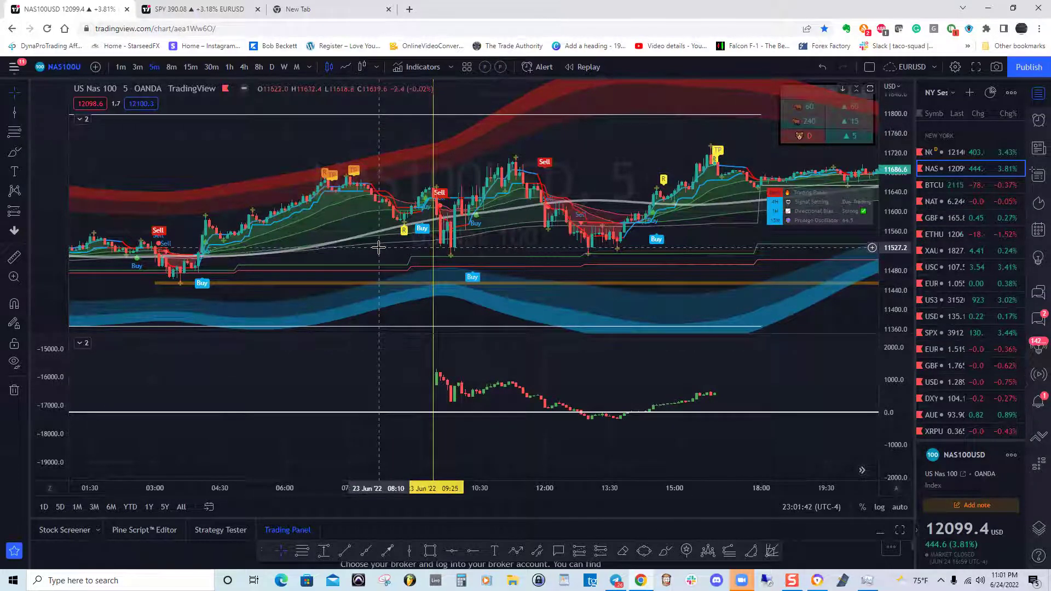
# Step: Place a horizontal ray on price at 11525.0 starting from 07:50 on 23 June
pyautogui.click(470, 550)
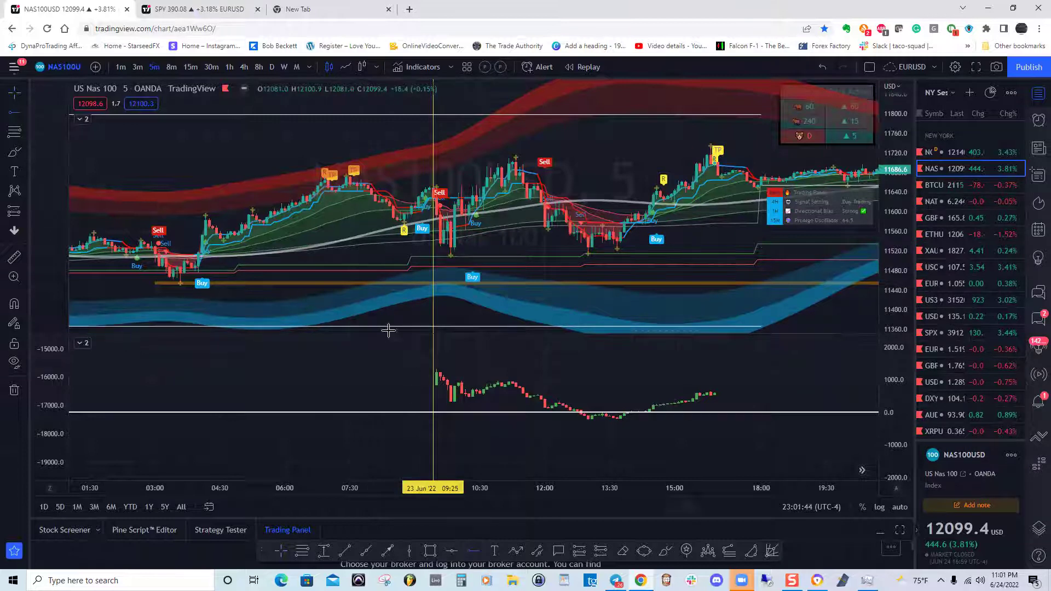
pyautogui.click(362, 248)
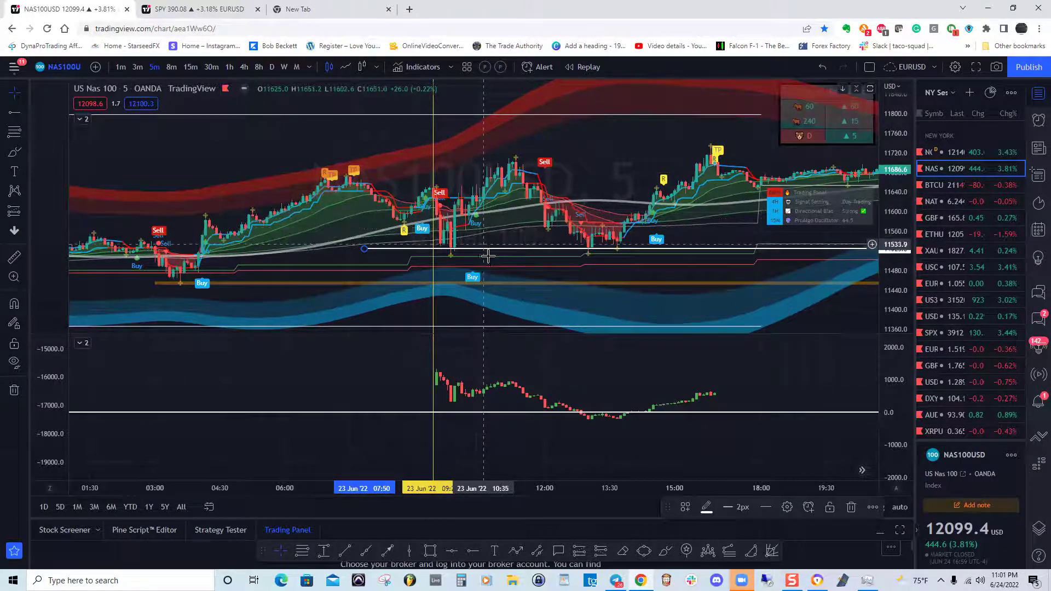
pyautogui.click(433, 342)
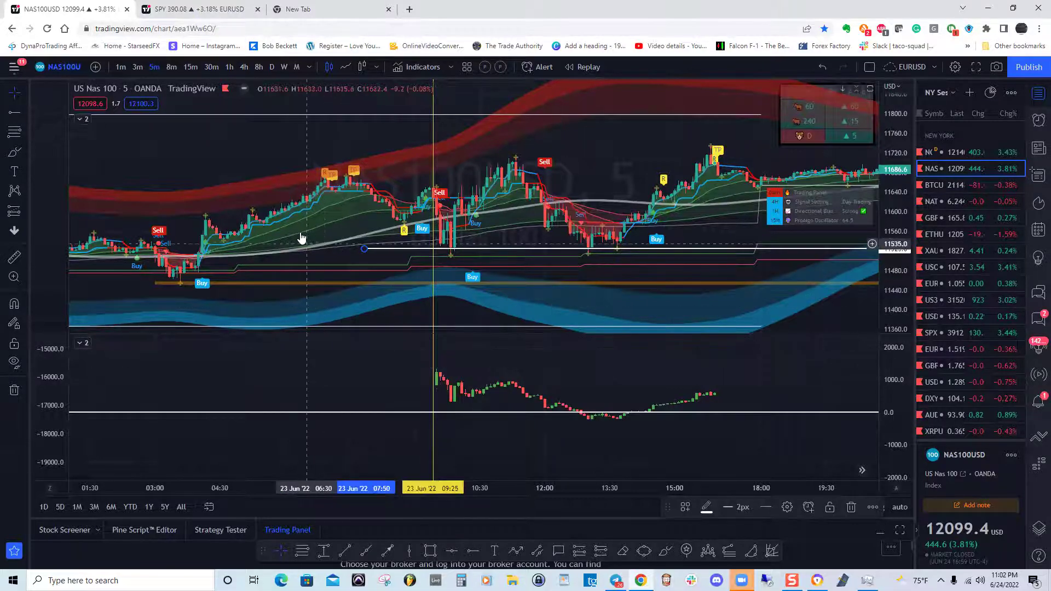
# Step: Measure the price range upward from 11530.5 at about 14:30 on 23 June, and remove the measurement
pyautogui.moveTo(313, 225); pyautogui.dragTo(212, 228)
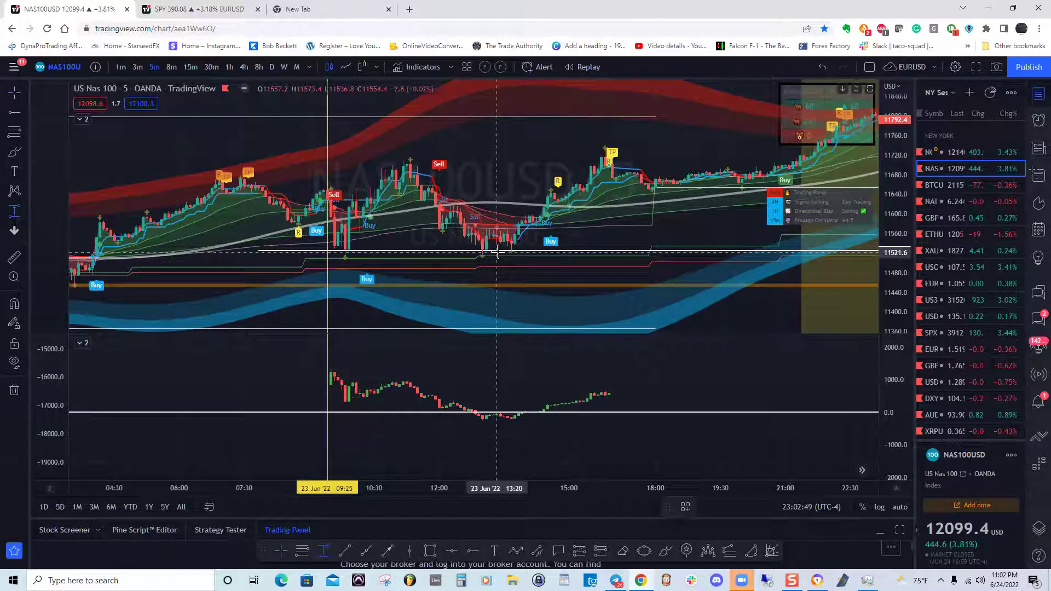
pyautogui.keyDown('shift'); pyautogui.click(547, 248); pyautogui.keyUp('shift')
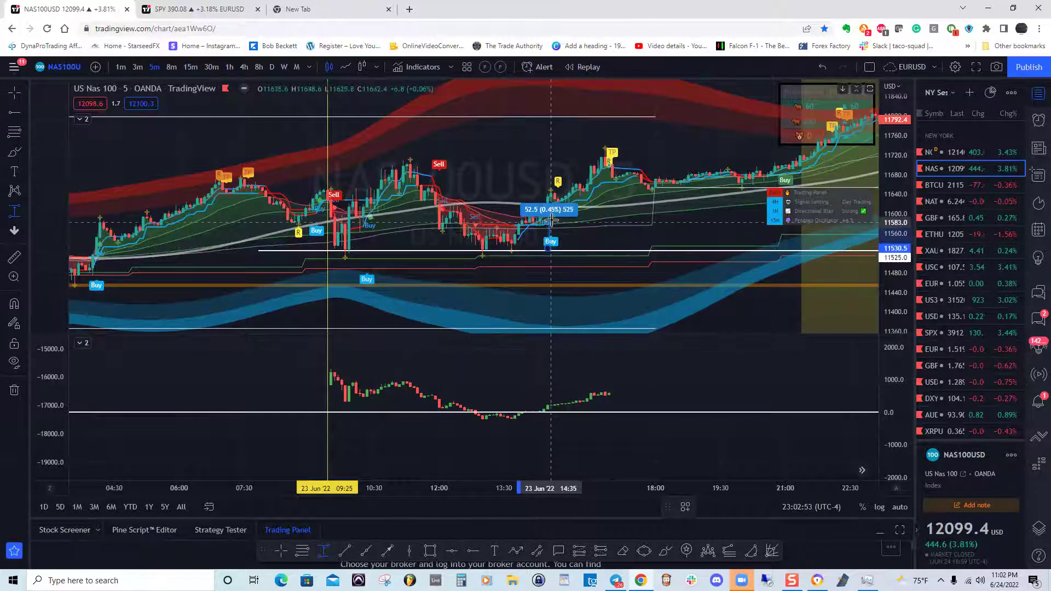
pyautogui.click(550, 145)
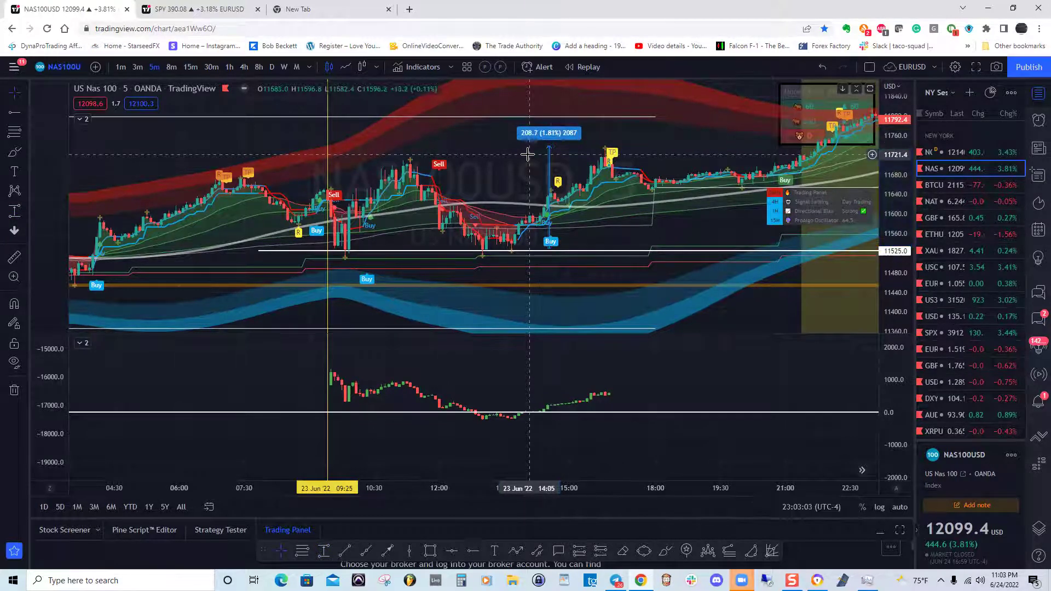
pyautogui.click(549, 173)
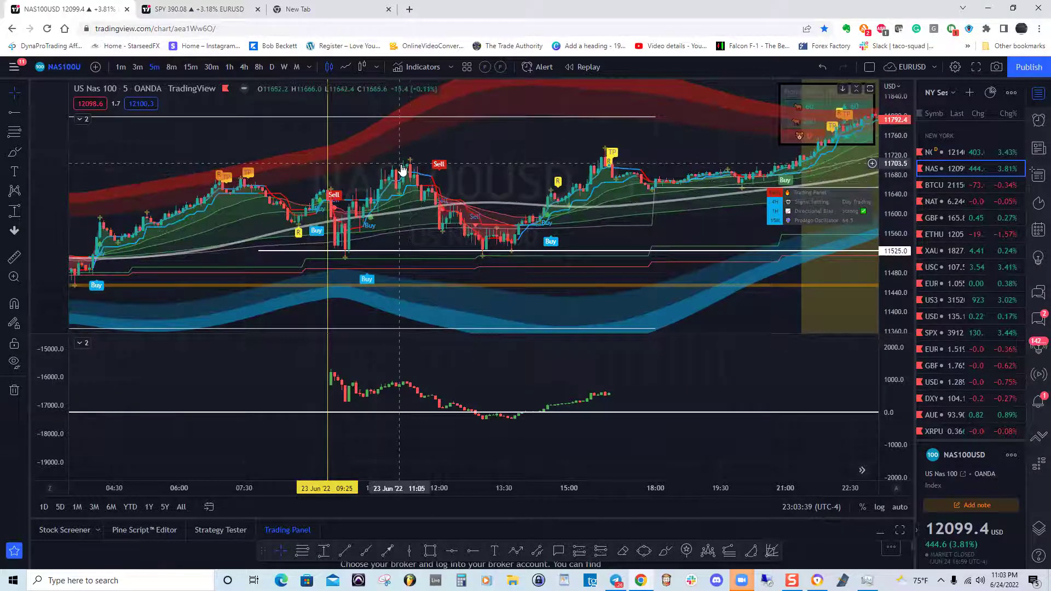
# Step: Place a horizontal ray on price at 11704.6 starting from the 09:25 vertical line on 23 June
pyautogui.click(472, 552)
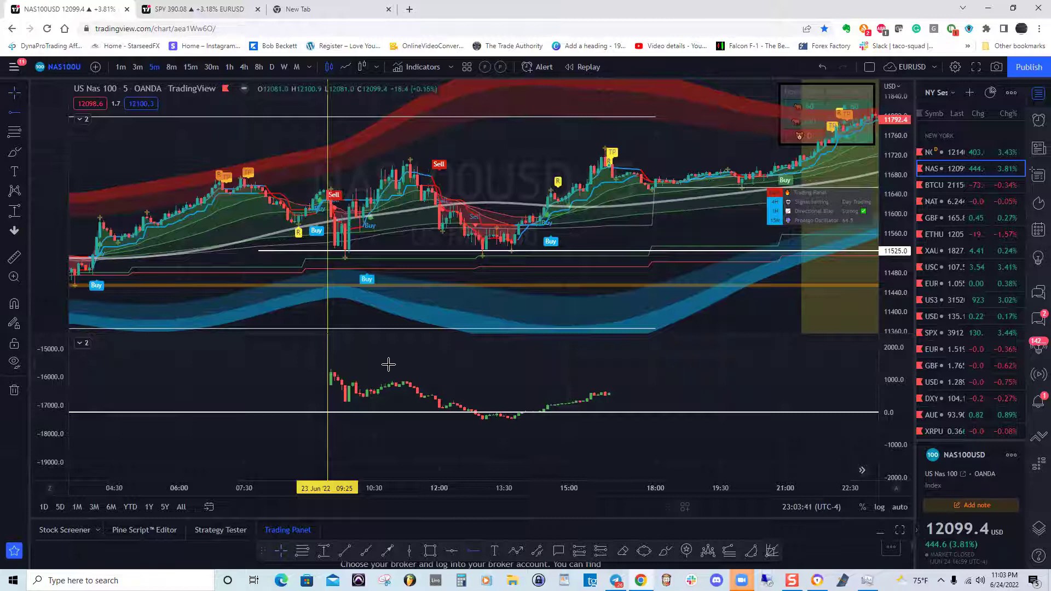
pyautogui.click(334, 162)
pyautogui.moveTo(328, 163); pyautogui.dragTo(326, 162)
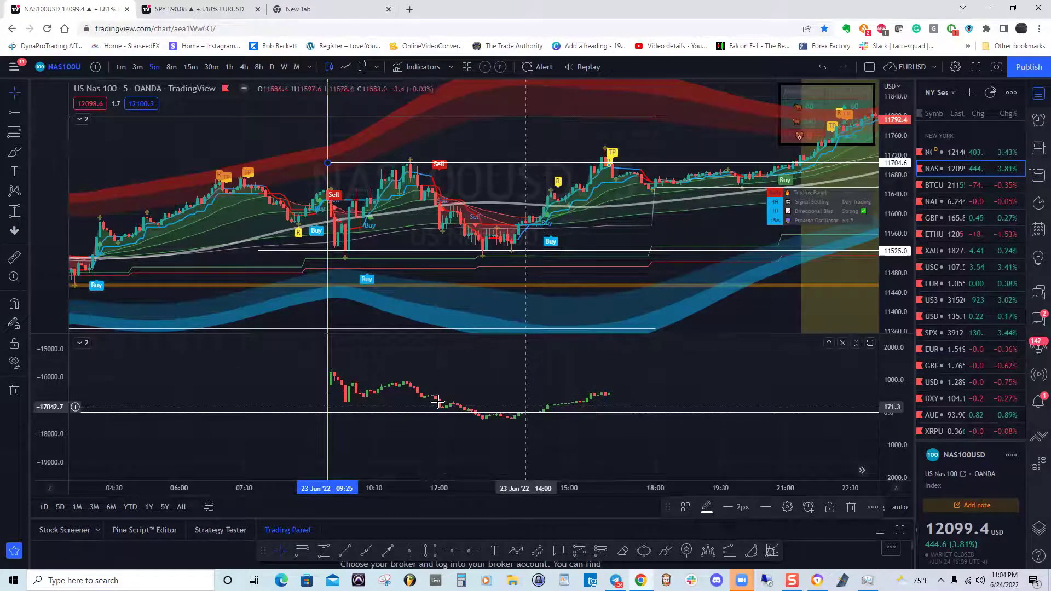
# Step: Look back from the 23 June open through the overnight hours to the 22 June session and its Market Internals
pyautogui.hscroll(-5, 248, 384)
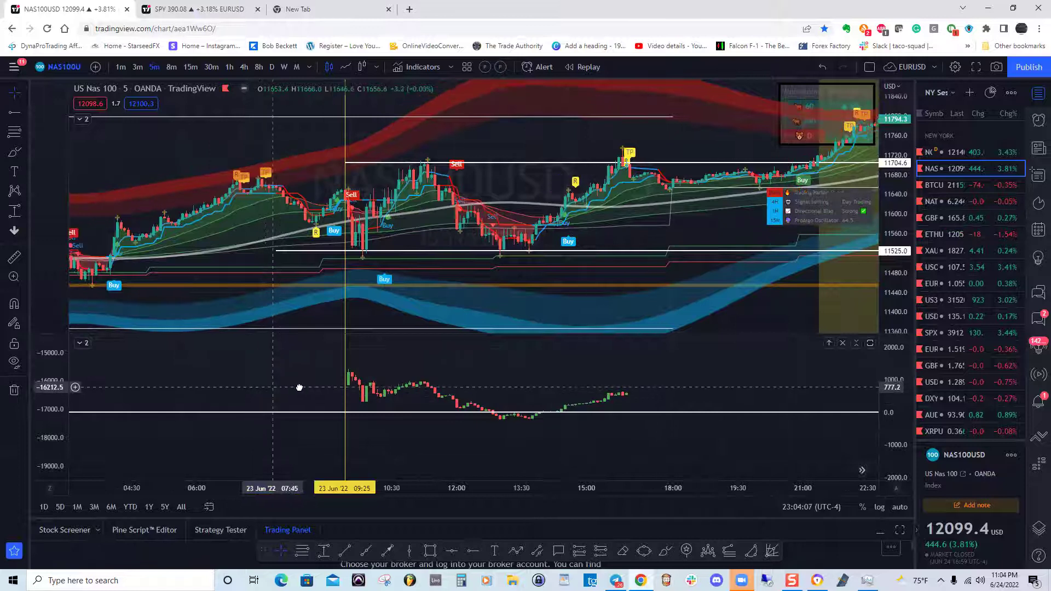
pyautogui.hscroll(-6, 301, 384)
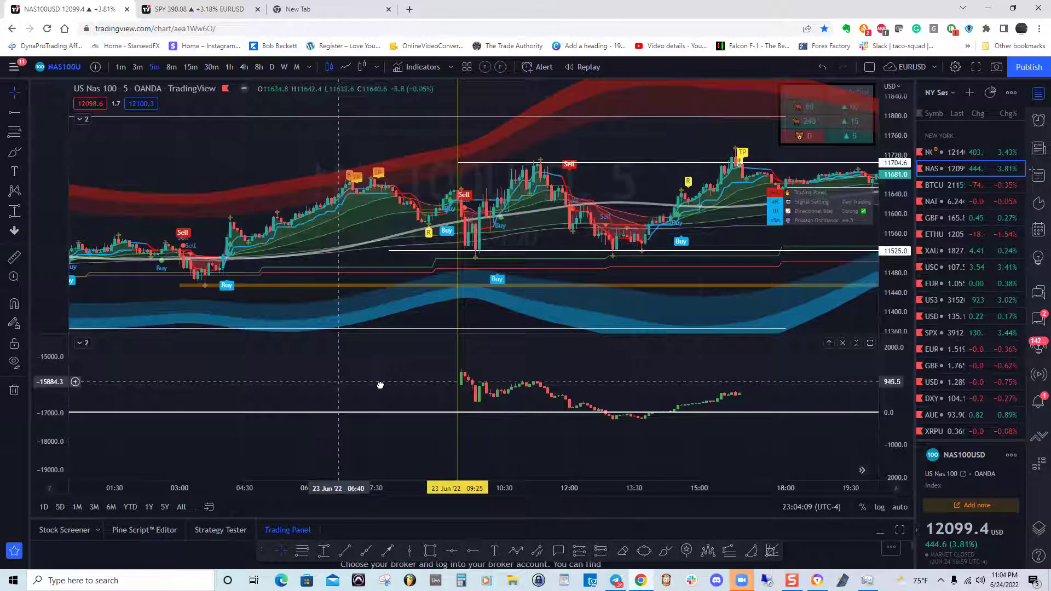
pyautogui.hscroll(-4, 375, 389)
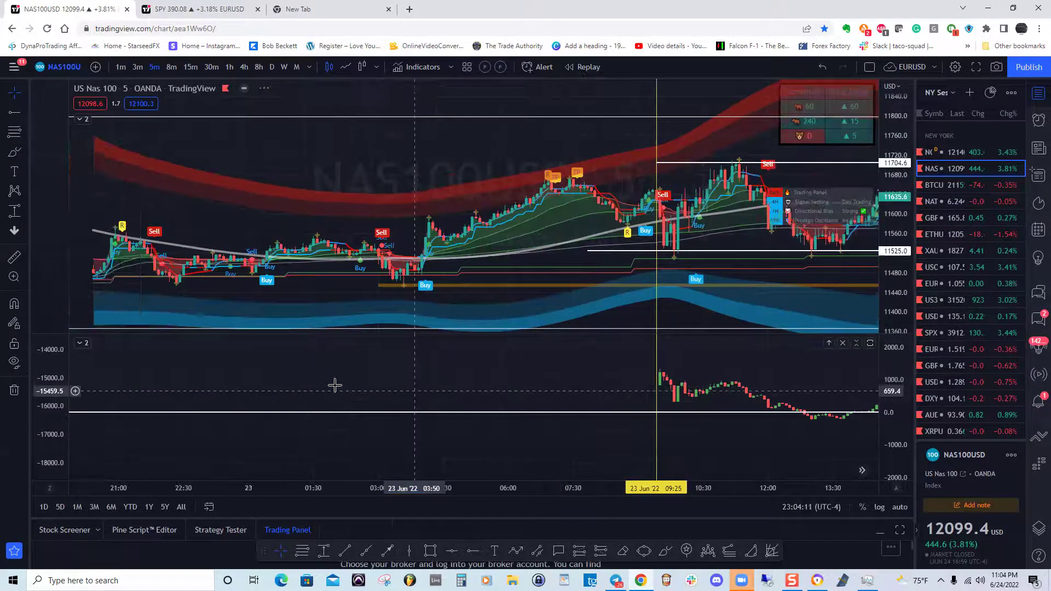
pyautogui.hscroll(-5, 339, 392)
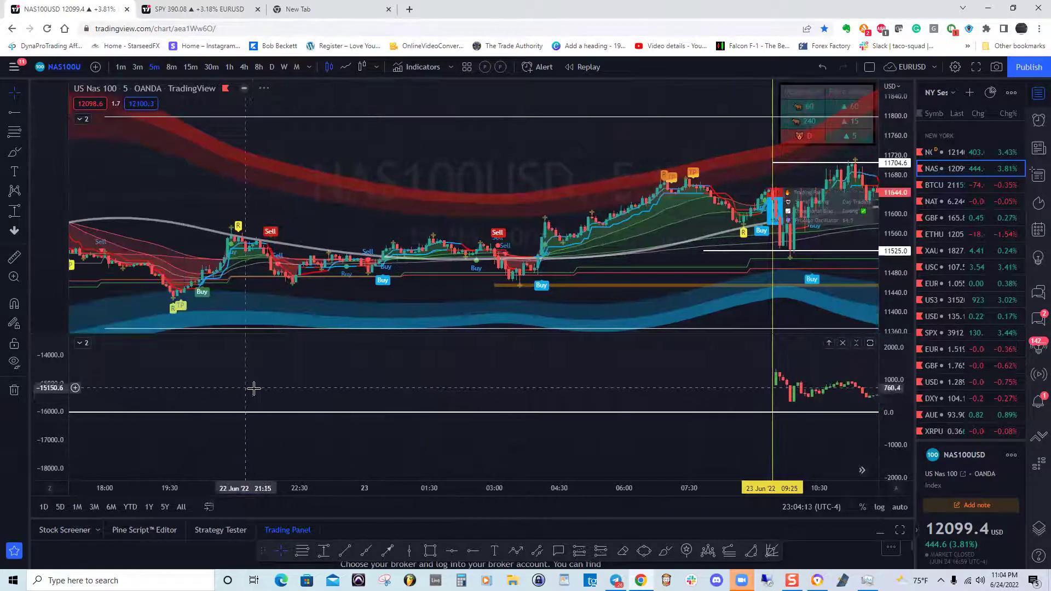
pyautogui.hscroll(-4, 284, 386)
pyautogui.hscroll(-2, 329, 387)
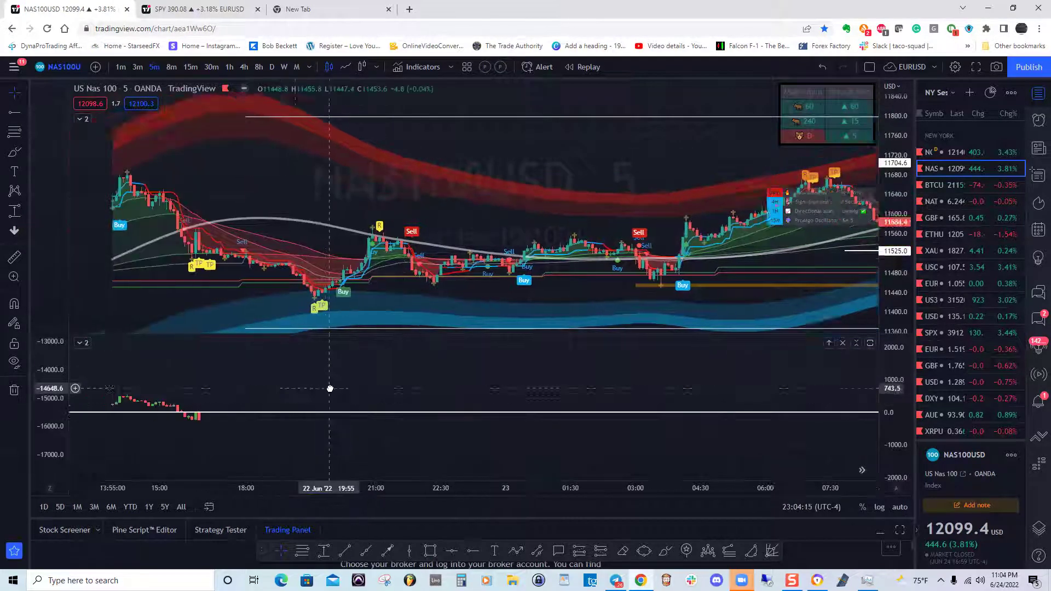
pyautogui.hscroll(-2, 263, 380)
pyautogui.hscroll(-2, 365, 390)
pyautogui.hscroll(-2, 329, 384)
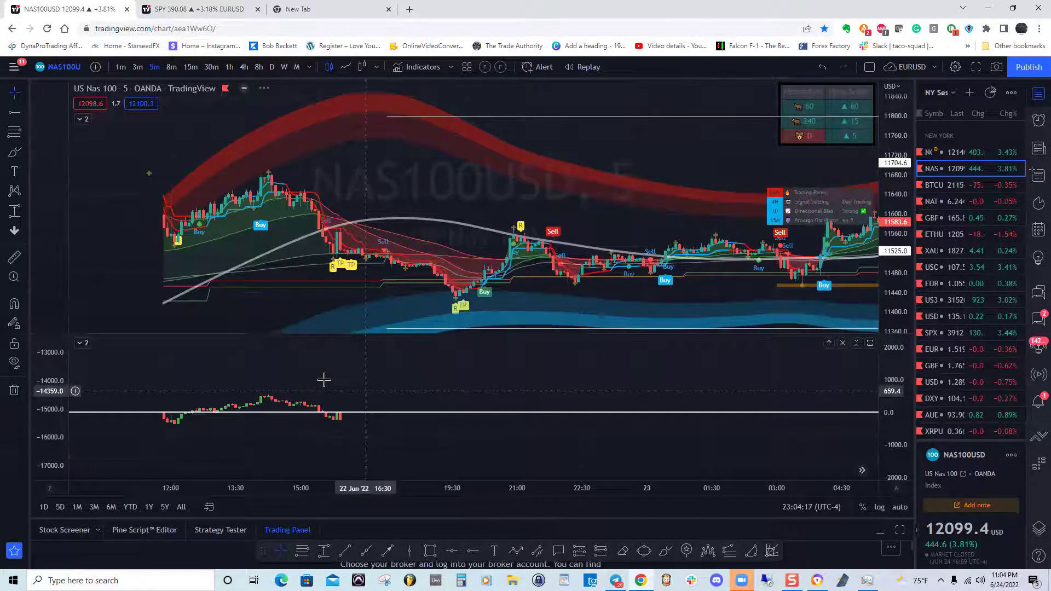
pyautogui.hscroll(-6, 403, 377)
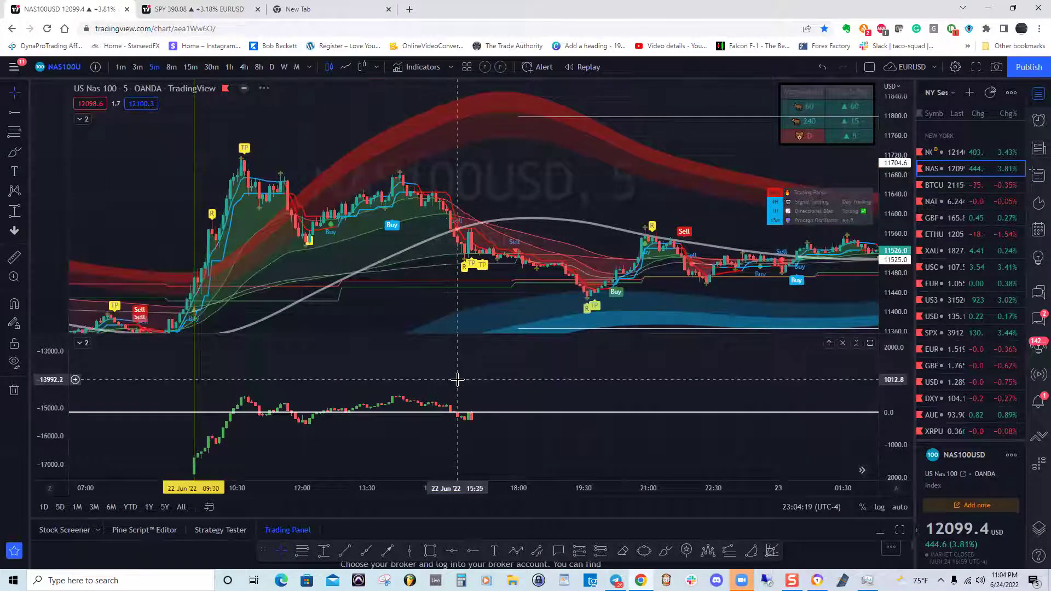
pyautogui.hscroll(-1, 477, 374)
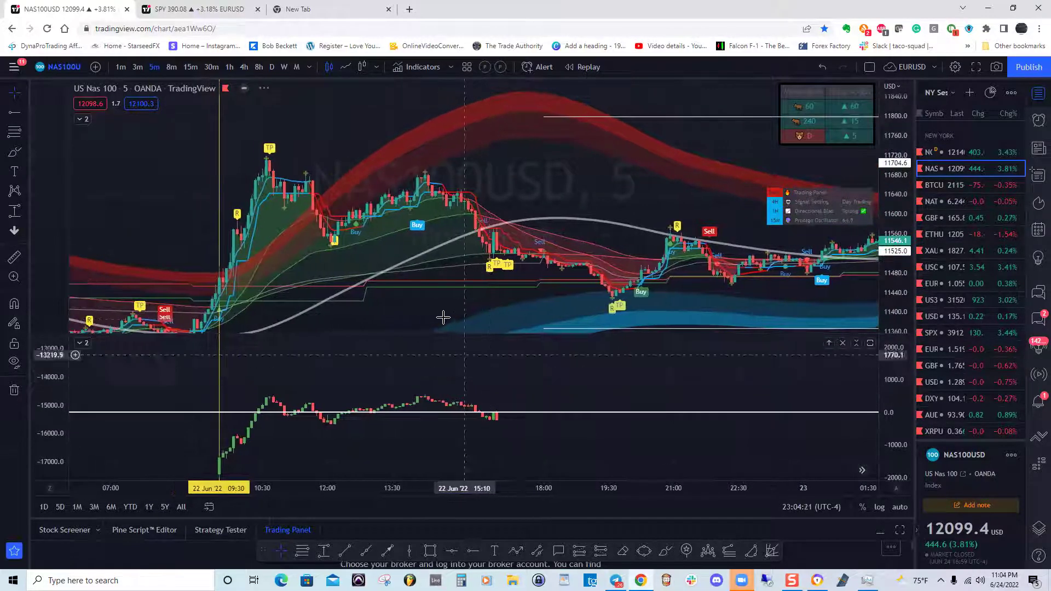
# Step: Lower the horizontal ray near the 22 June pre-open low to 11335.2
pyautogui.hscroll(-1, 444, 303)
pyautogui.moveTo(455, 292); pyautogui.dragTo(461, 279)
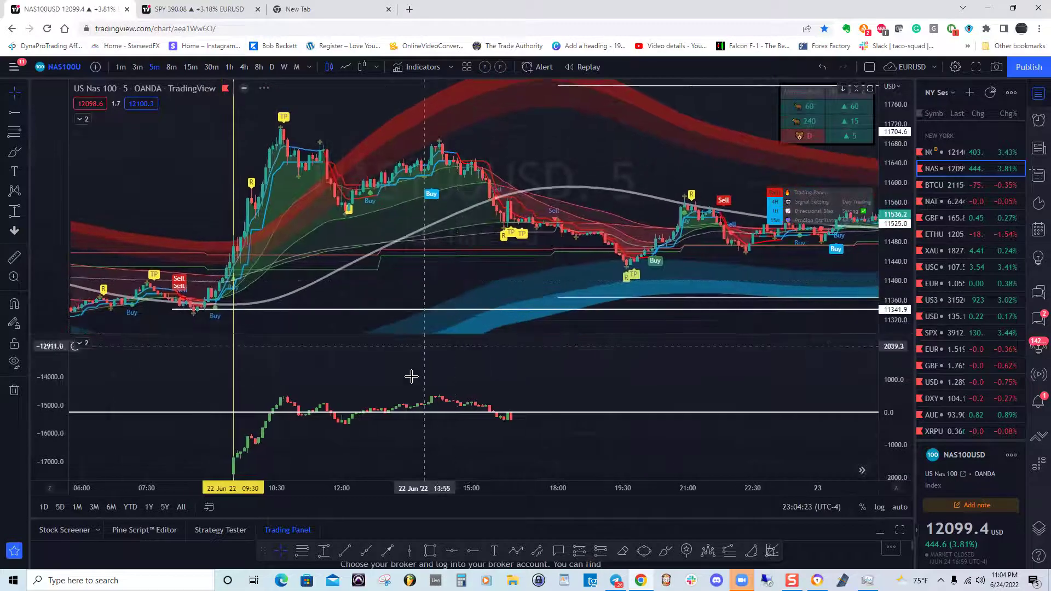
pyautogui.moveTo(401, 378); pyautogui.dragTo(418, 376)
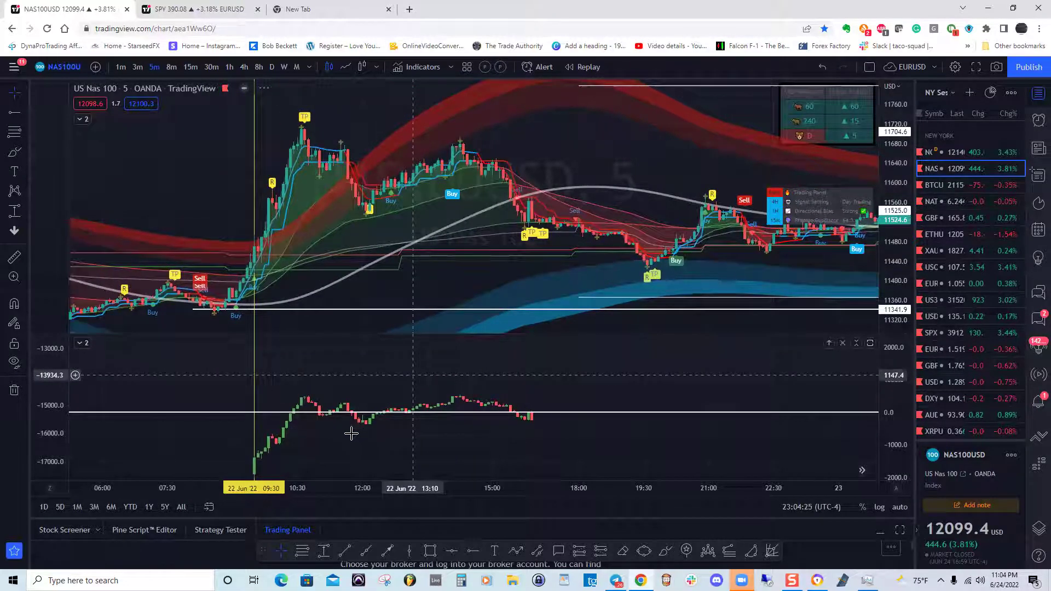
pyautogui.moveTo(393, 445); pyautogui.dragTo(401, 442)
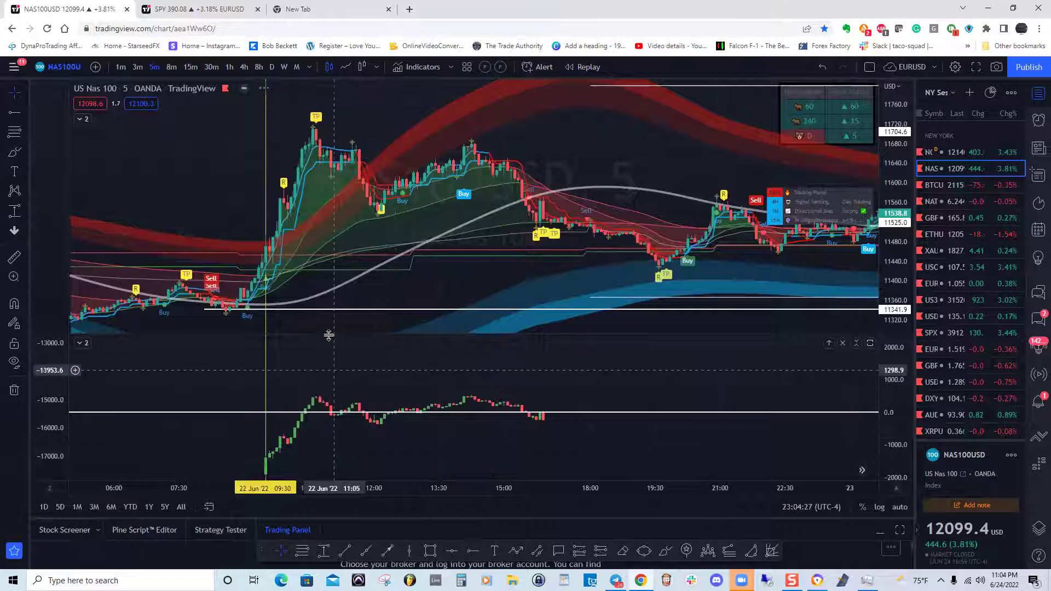
pyautogui.click(202, 317)
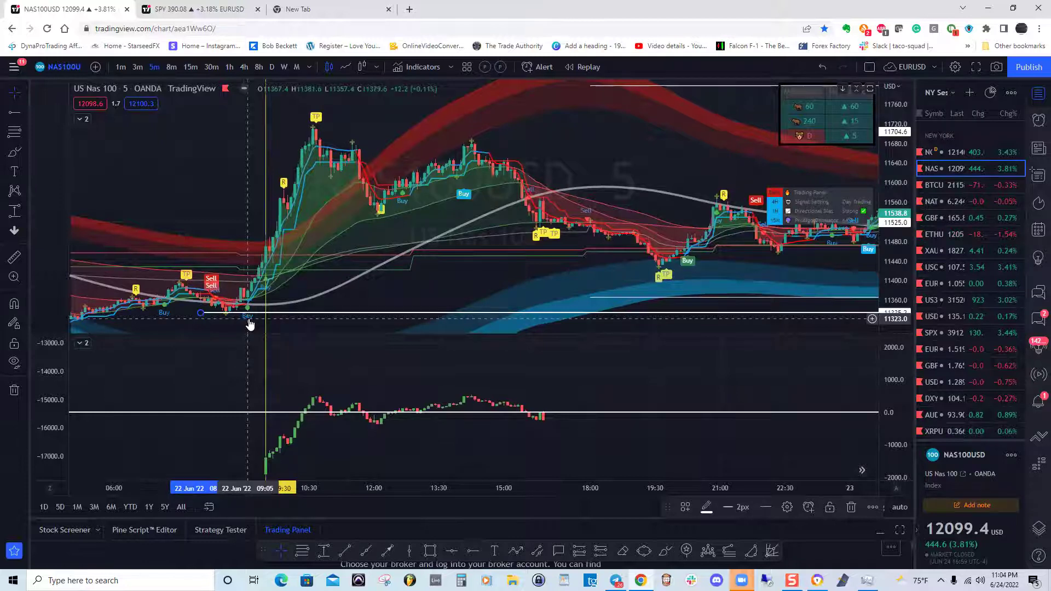
# Step: On the 15-minute timeframe, mark 21 June with a vertical line at 09:30 and a horizontal ray at 11647.7 from 03:15
pyautogui.click(189, 67)
pyautogui.moveTo(490, 243)
pyautogui.mouseDown()
pyautogui.moveTo(327, 255)
pyautogui.moveTo(300, 237)
pyautogui.mouseUp()
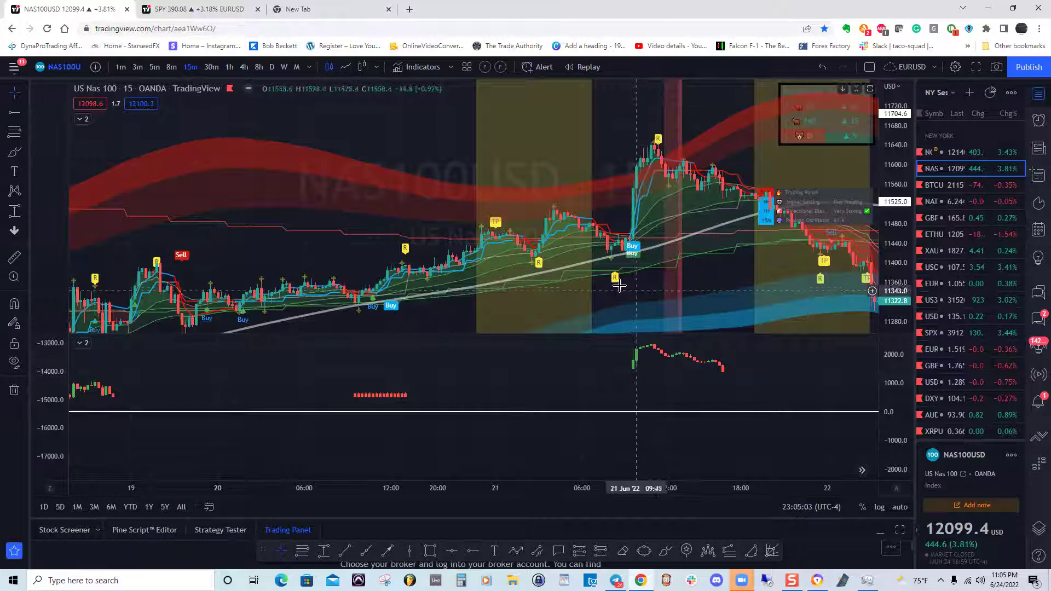
pyautogui.click(412, 548)
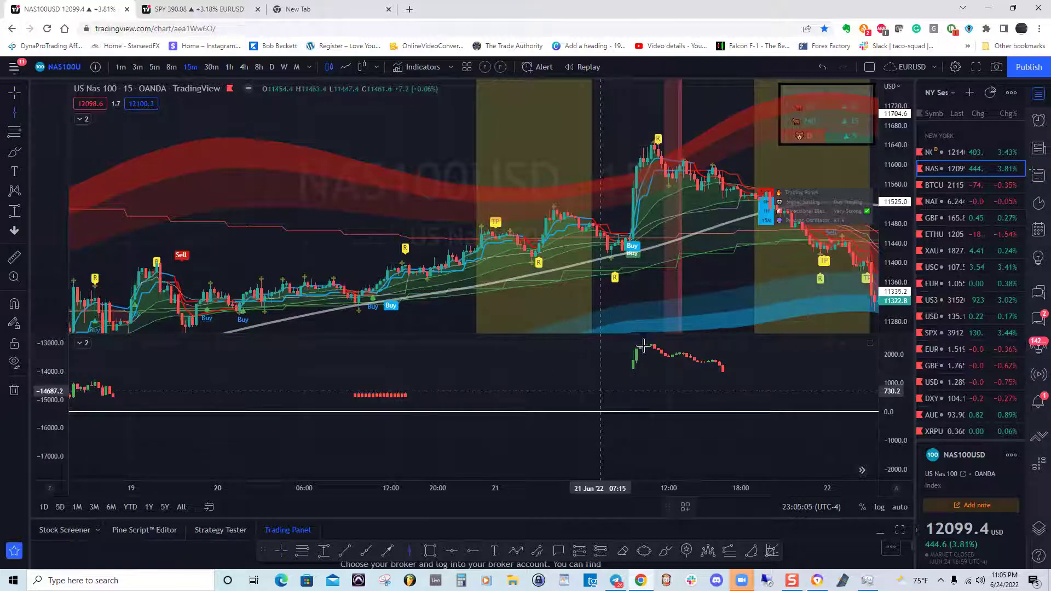
pyautogui.click(633, 314)
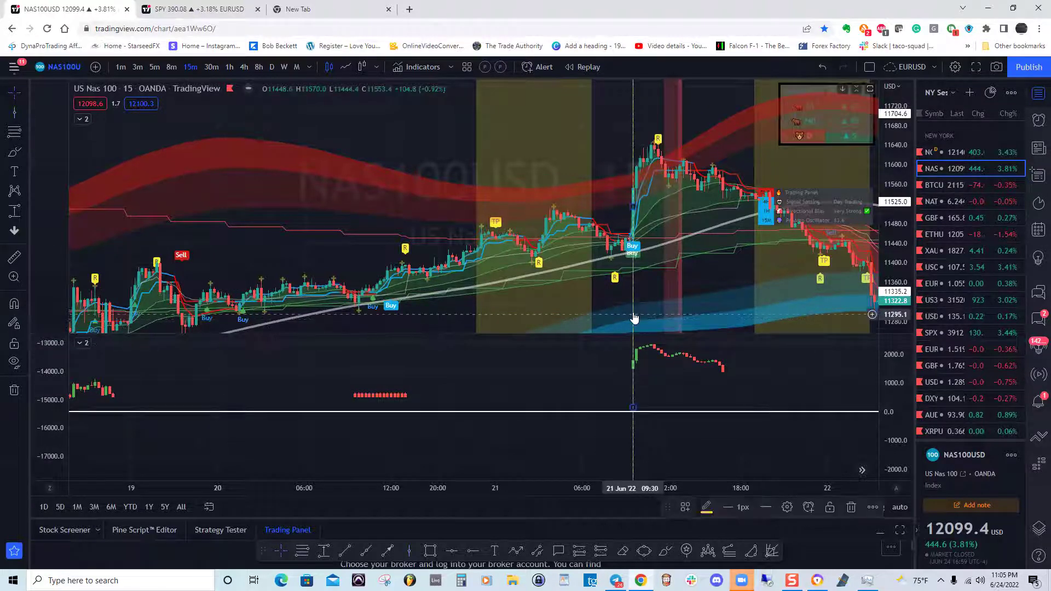
pyautogui.moveTo(601, 312); pyautogui.dragTo(475, 311)
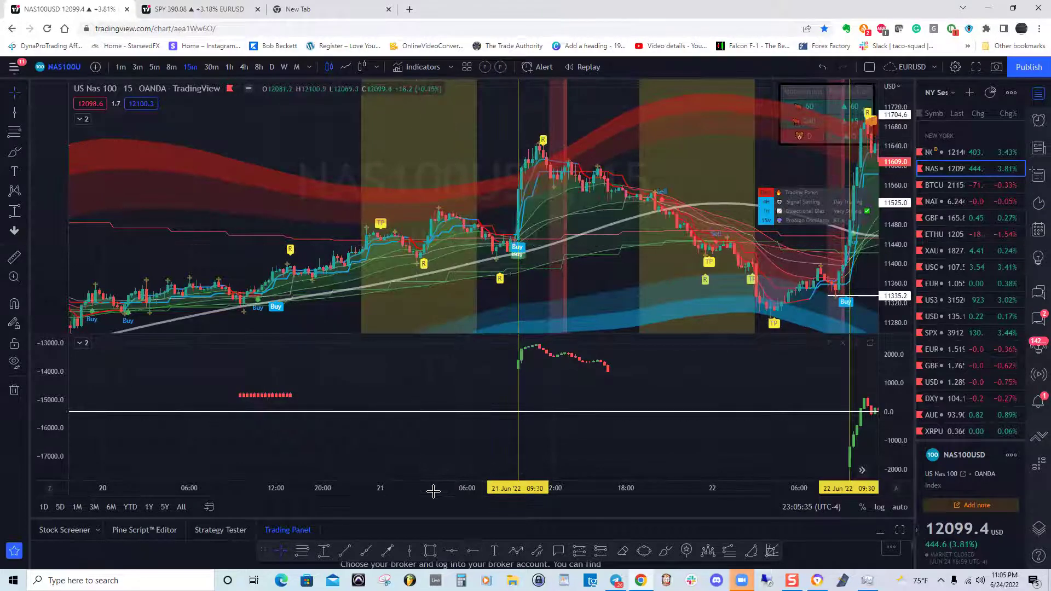
pyautogui.click(427, 143)
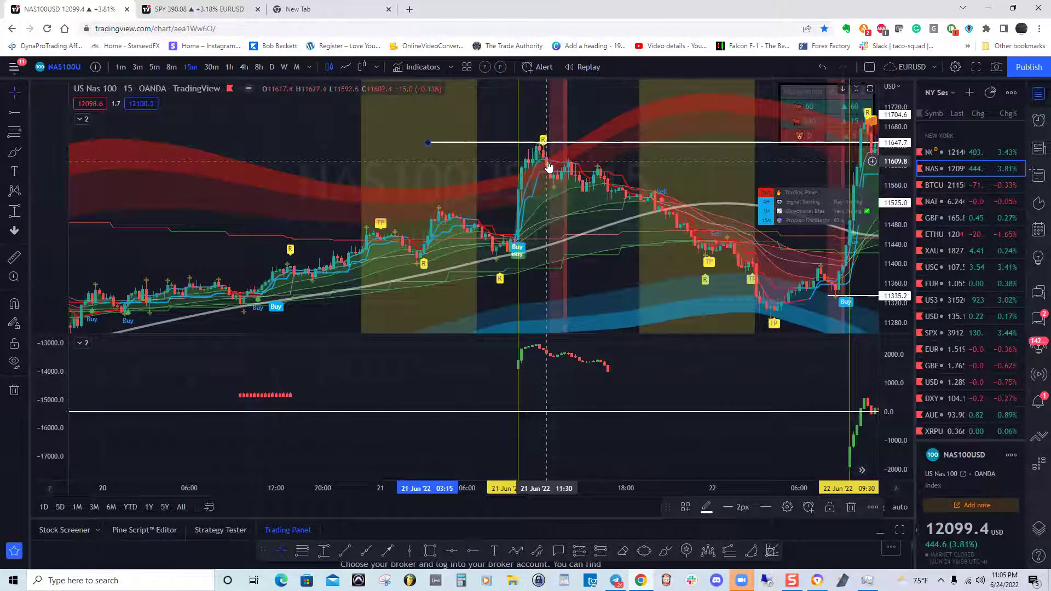
# Step: Compare Market Internals with price across the 21 and 22 June opens, enlarging the price pane
pyautogui.moveTo(444, 194); pyautogui.dragTo(308, 170)
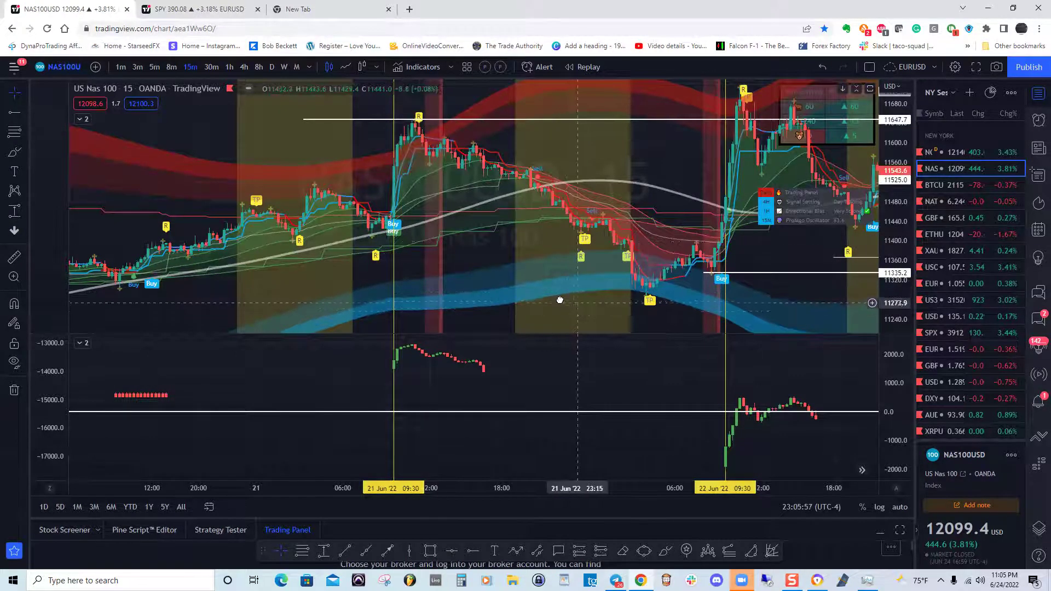
pyautogui.moveTo(559, 300); pyautogui.dragTo(521, 291)
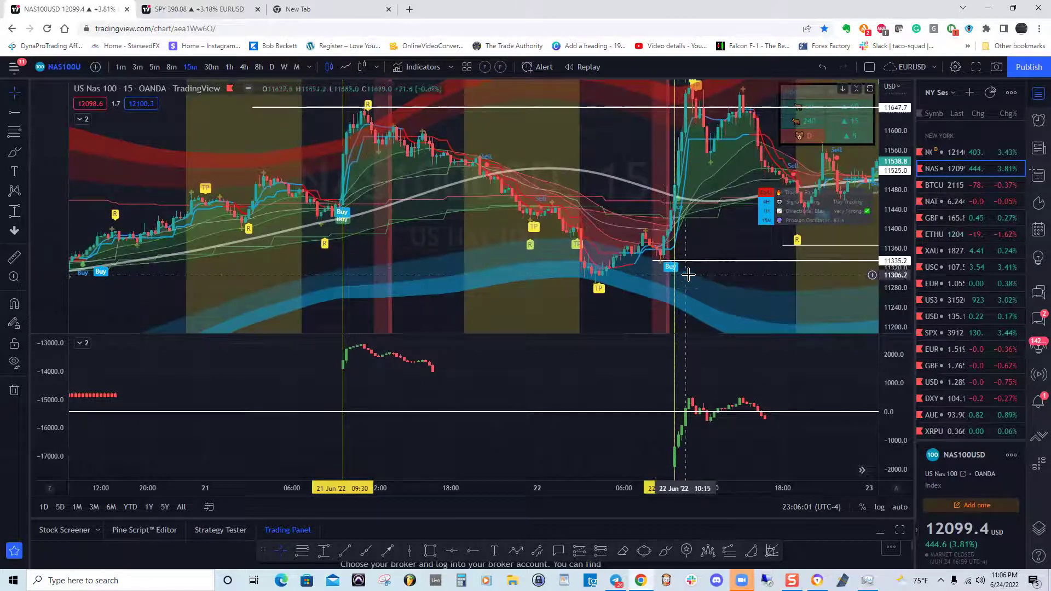
pyautogui.moveTo(715, 303); pyautogui.dragTo(697, 327)
pyautogui.moveTo(907, 392); pyautogui.dragTo(906, 414)
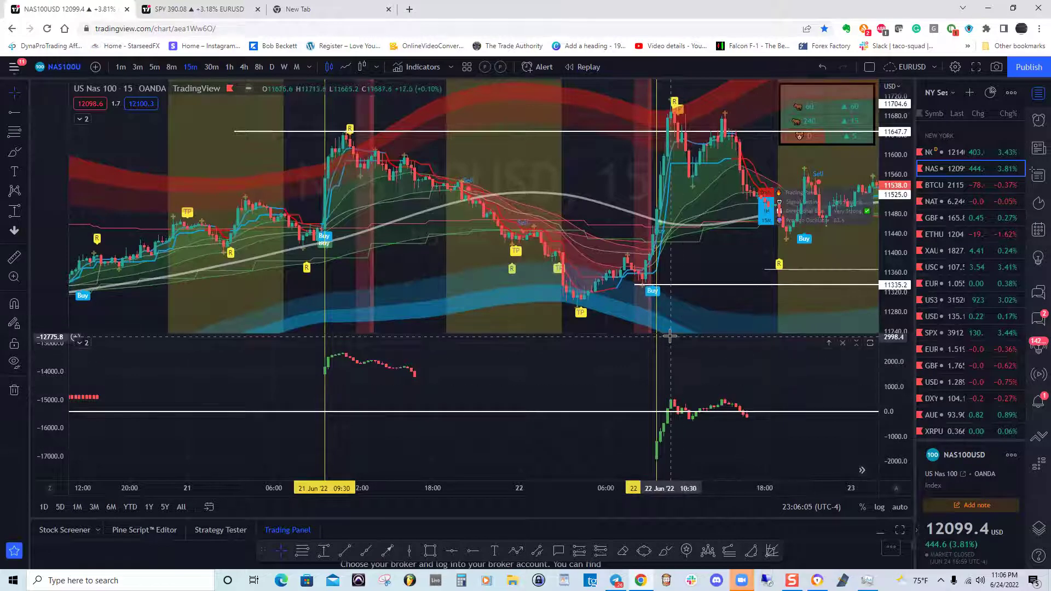
pyautogui.moveTo(669, 339); pyautogui.dragTo(659, 367)
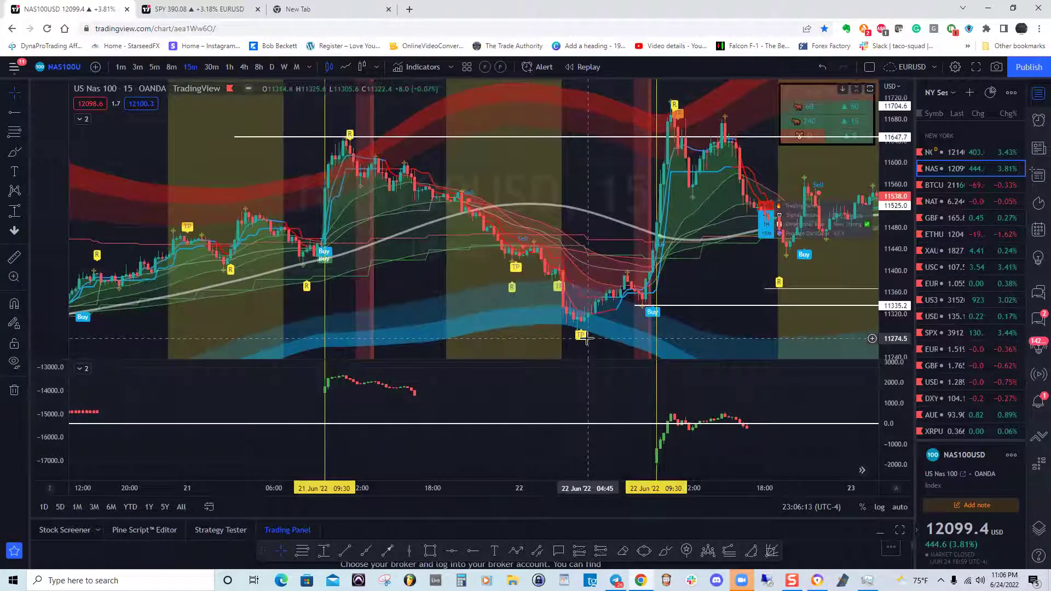
pyautogui.moveTo(690, 270); pyautogui.dragTo(637, 291)
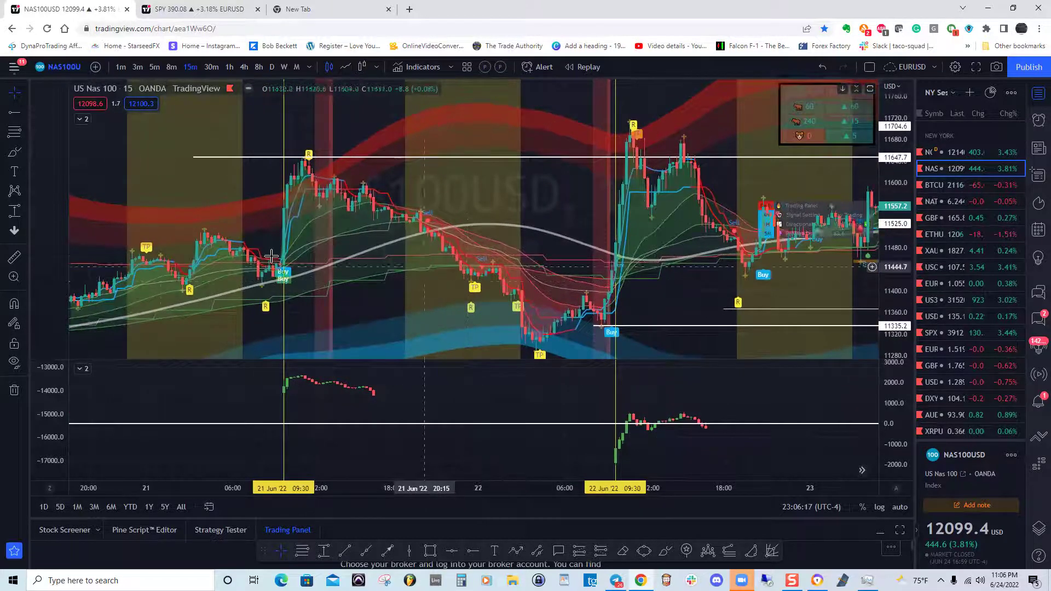
# Step: Measure the 22 June opening rally with a price range from the pre-open low near 11336 up to its high
pyautogui.click(327, 551)
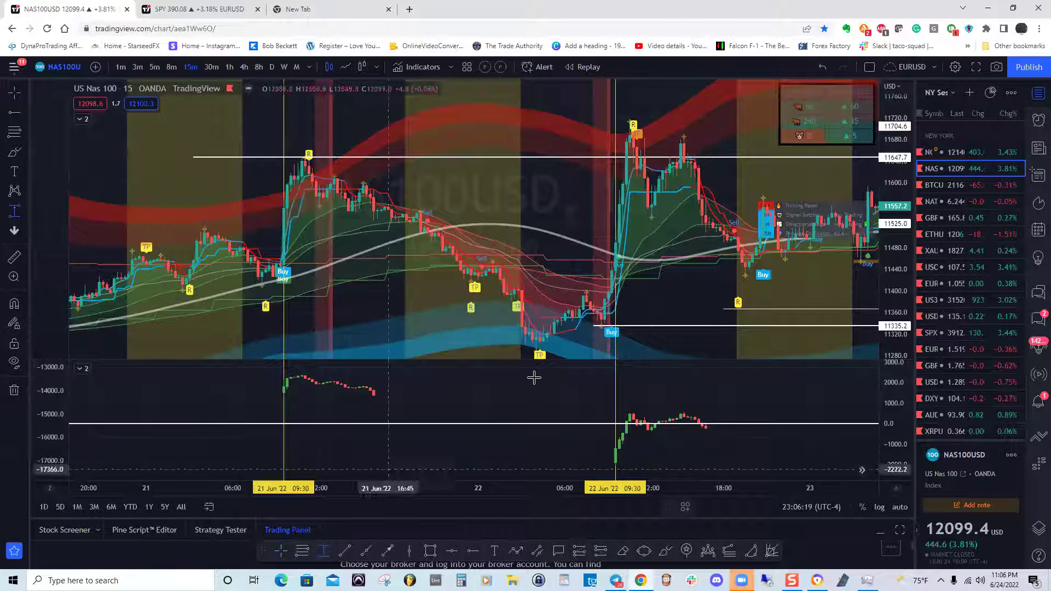
pyautogui.click(608, 325)
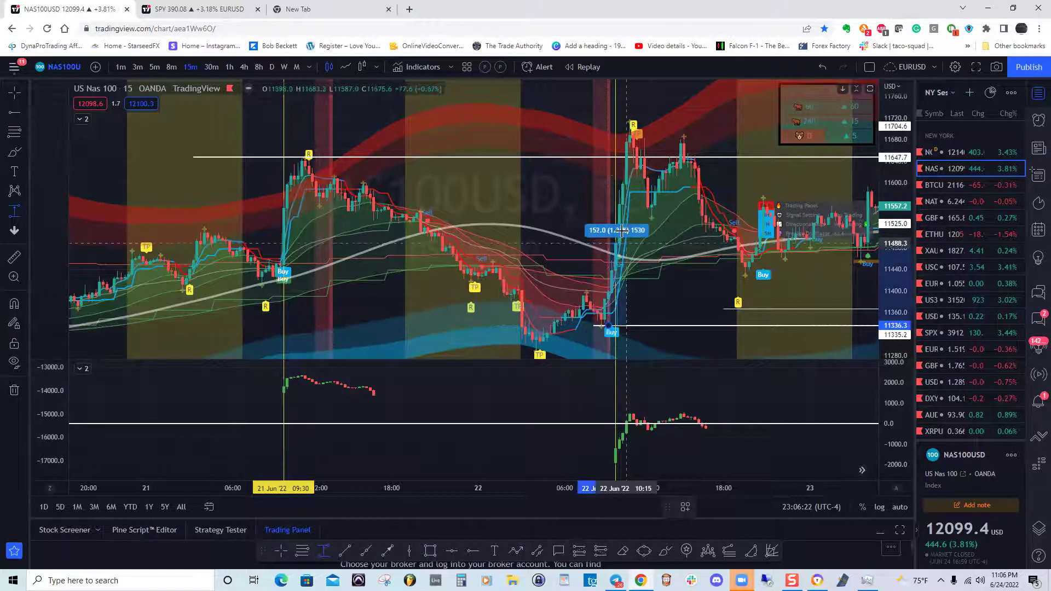
pyautogui.click(616, 129)
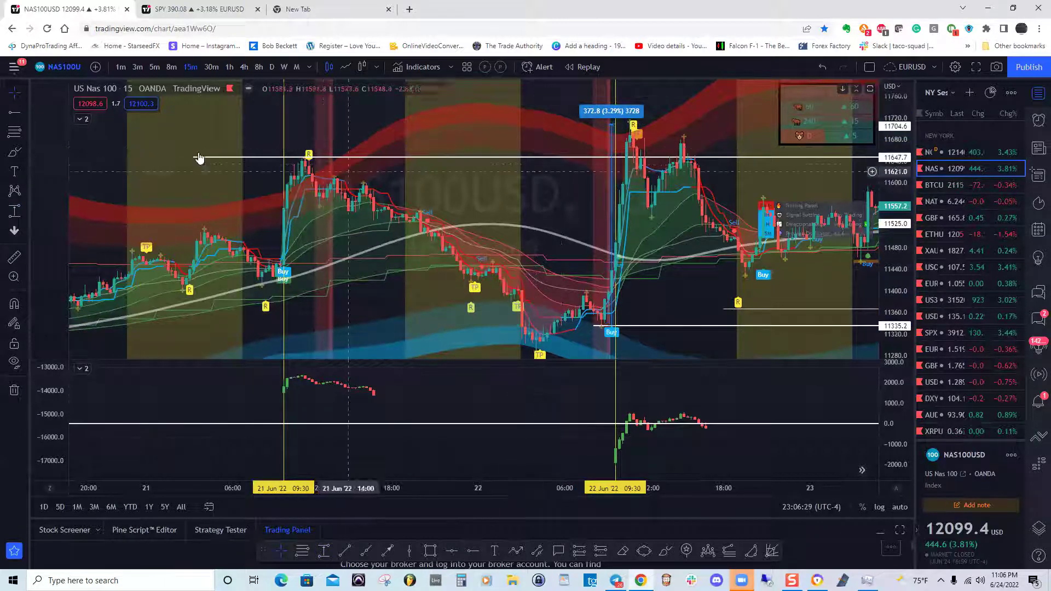
# Step: Review the input settings of the Market Internals indicator, leaving them as they are, and collapse the indicator legends
pyautogui.click(83, 370)
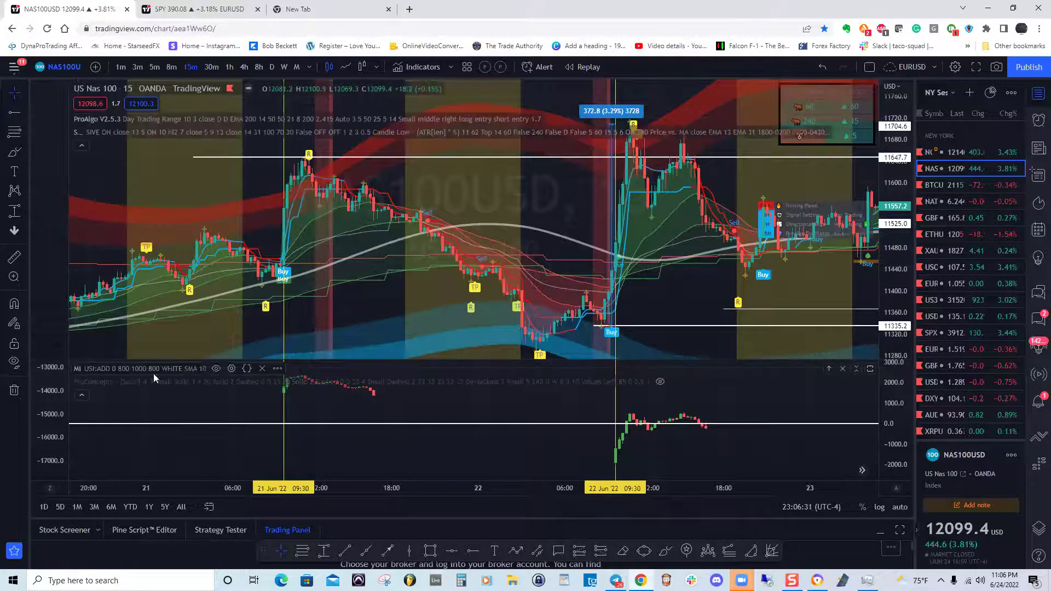
pyautogui.click(232, 369)
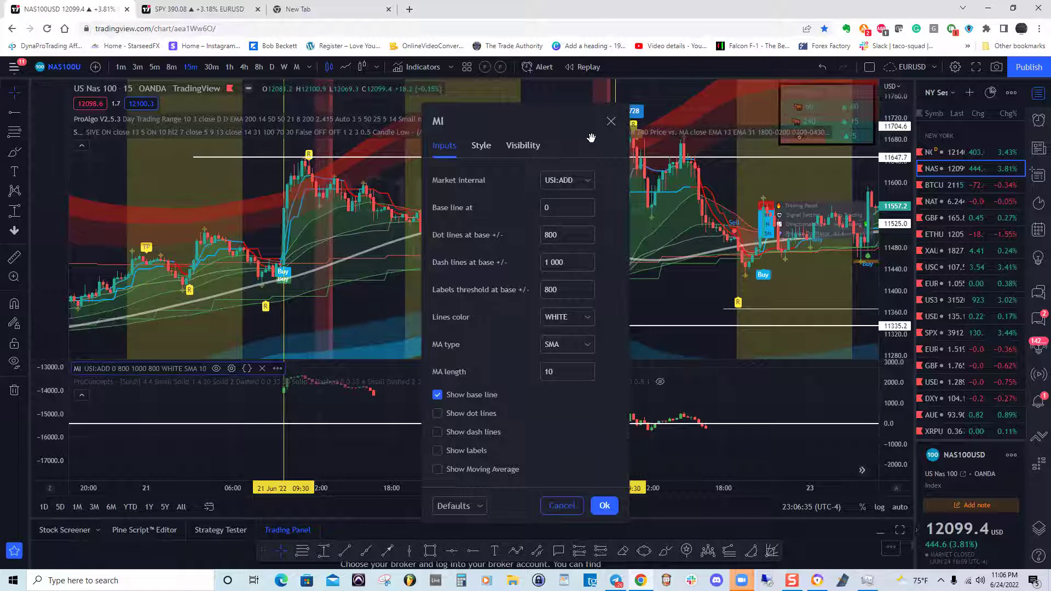
pyautogui.click(611, 122)
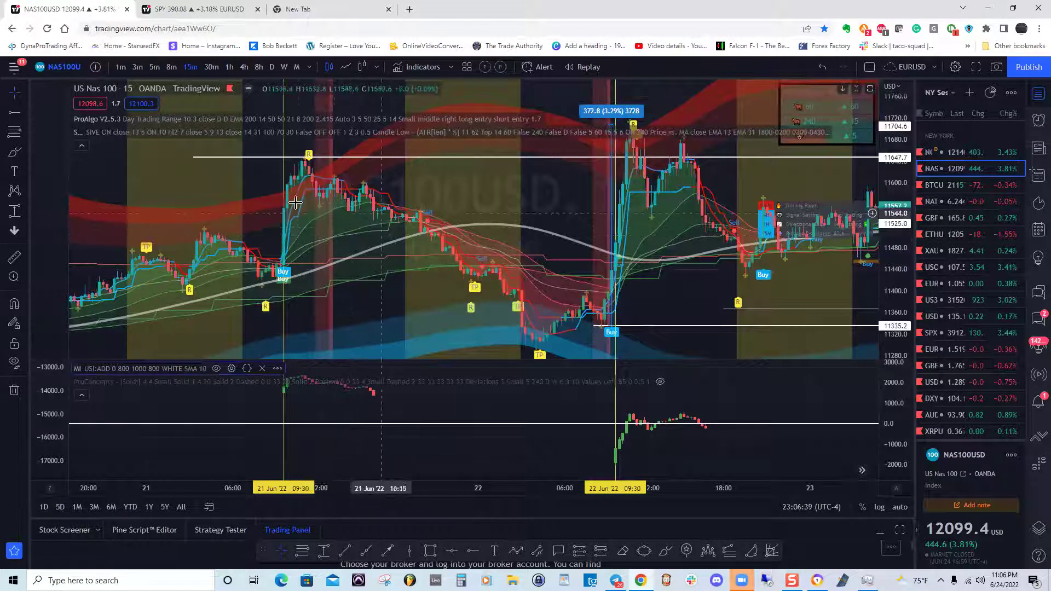
pyautogui.click(82, 146)
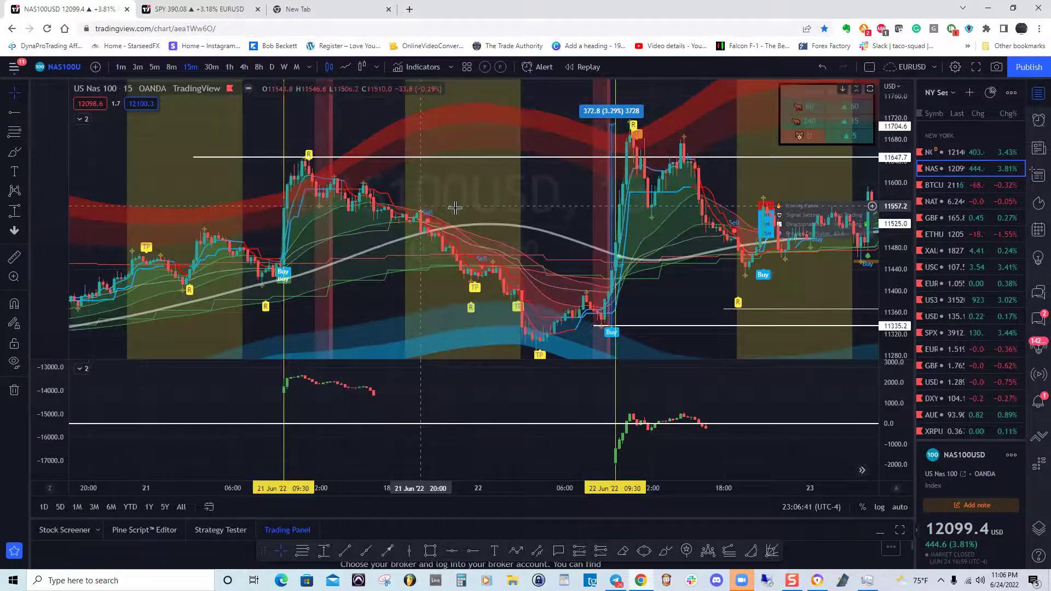
# Step: Follow price and Market Internals forward from the 21 June open through the 22, 23 and 24 June session opens
pyautogui.moveTo(479, 214); pyautogui.dragTo(423, 215)
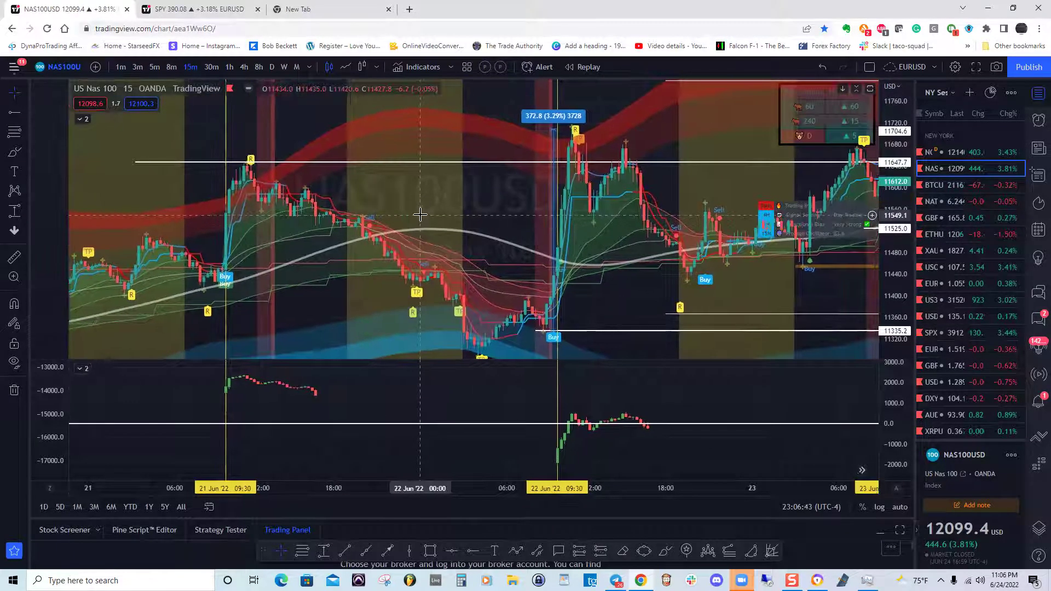
pyautogui.moveTo(521, 270); pyautogui.dragTo(505, 255)
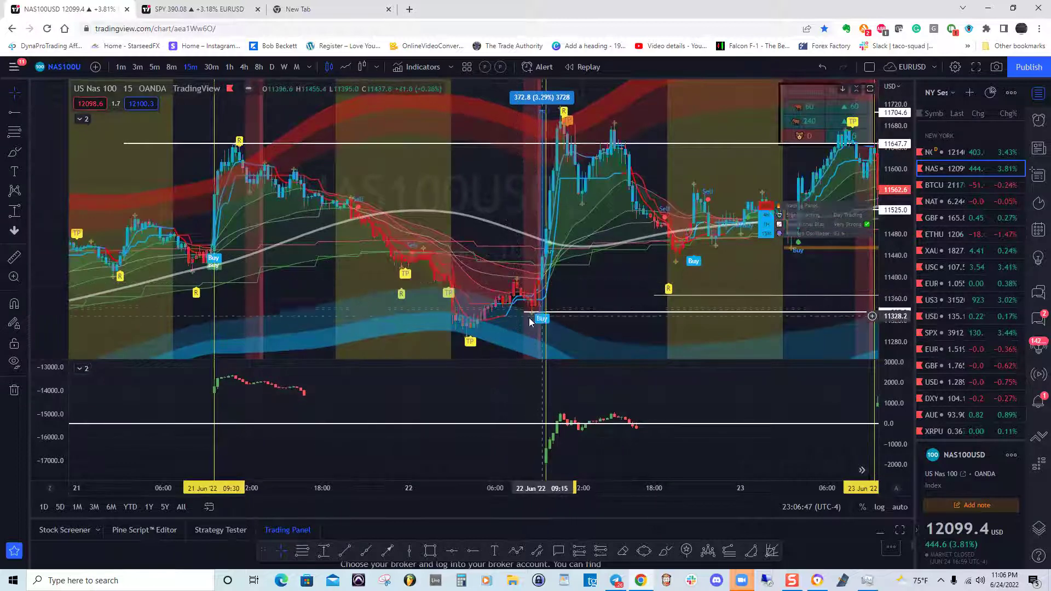
pyautogui.moveTo(592, 336); pyautogui.dragTo(547, 337)
pyautogui.moveTo(636, 336); pyautogui.dragTo(458, 345)
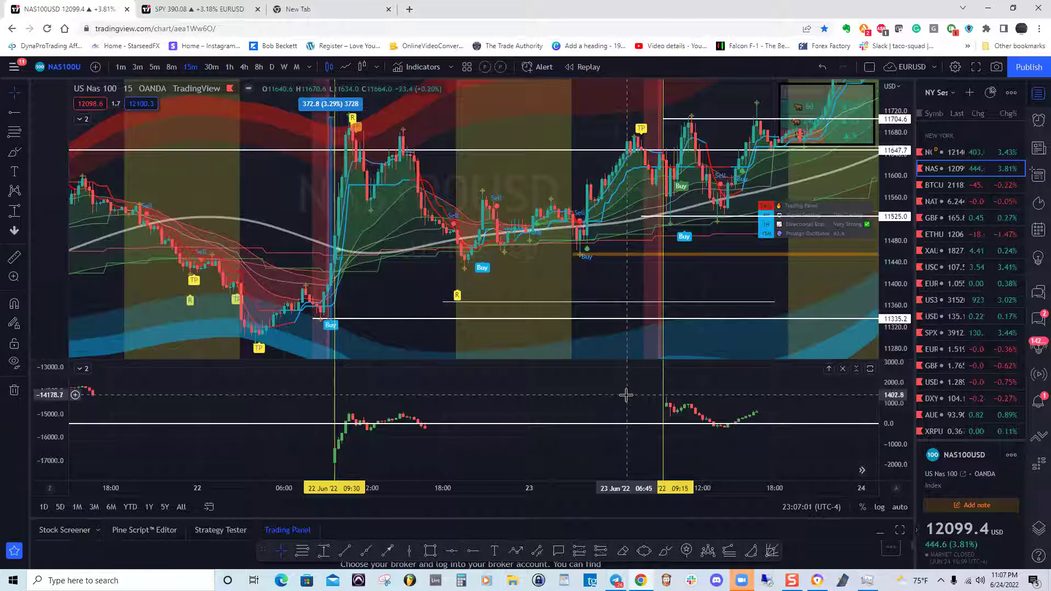
pyautogui.moveTo(537, 286); pyautogui.dragTo(445, 305)
pyautogui.moveTo(646, 279); pyautogui.dragTo(509, 340)
pyautogui.moveTo(605, 258); pyautogui.dragTo(601, 253)
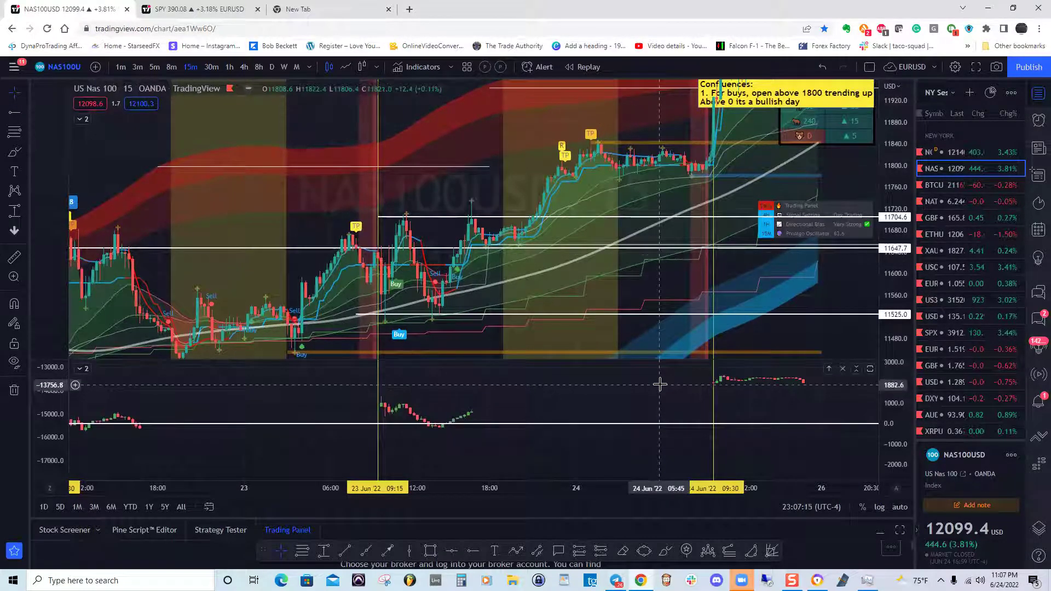
pyautogui.moveTo(546, 264); pyautogui.dragTo(448, 274)
pyautogui.moveTo(601, 203); pyautogui.dragTo(625, 205)
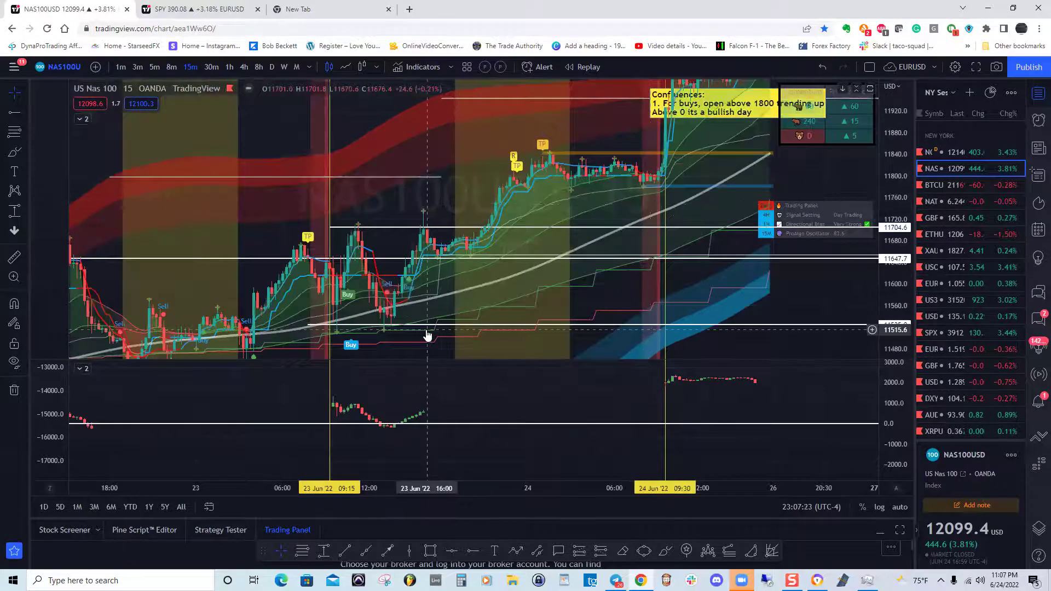
# Step: Look back through the 23, 22 and 21 June sessions to 20 June, comparing Market Internals with price
pyautogui.moveTo(454, 298); pyautogui.dragTo(556, 270)
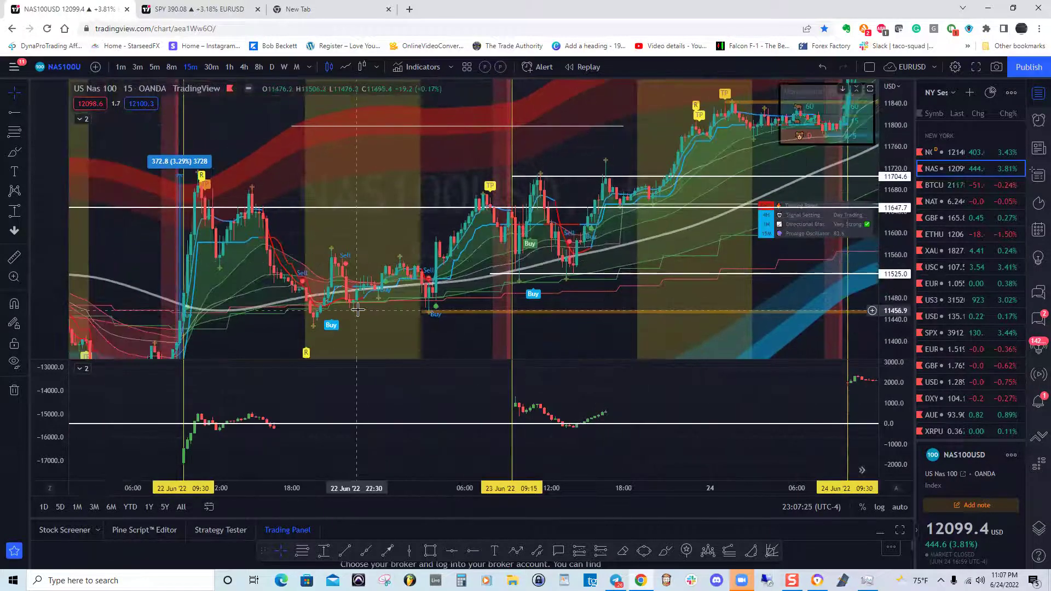
pyautogui.moveTo(429, 301); pyautogui.dragTo(481, 265)
pyautogui.moveTo(301, 295)
pyautogui.mouseDown()
pyautogui.moveTo(359, 300)
pyautogui.moveTo(418, 280)
pyautogui.mouseUp()
pyautogui.moveTo(257, 295)
pyautogui.mouseDown()
pyautogui.moveTo(328, 299)
pyautogui.moveTo(306, 304)
pyautogui.moveTo(449, 291)
pyautogui.mouseUp()
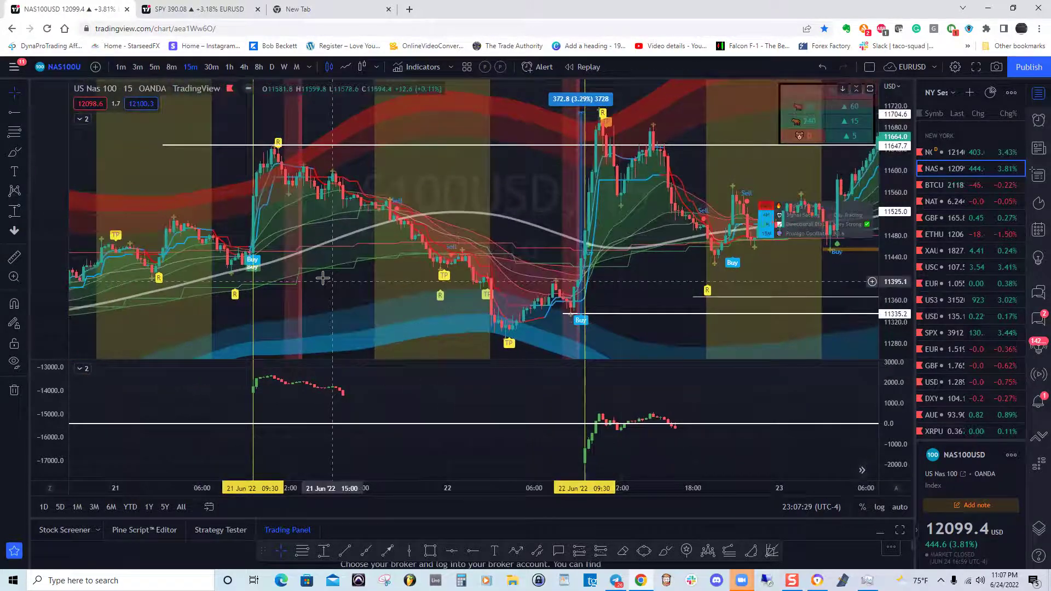
pyautogui.moveTo(328, 296); pyautogui.dragTo(437, 309)
pyautogui.moveTo(281, 284); pyautogui.dragTo(469, 290)
pyautogui.moveTo(270, 329); pyautogui.dragTo(363, 319)
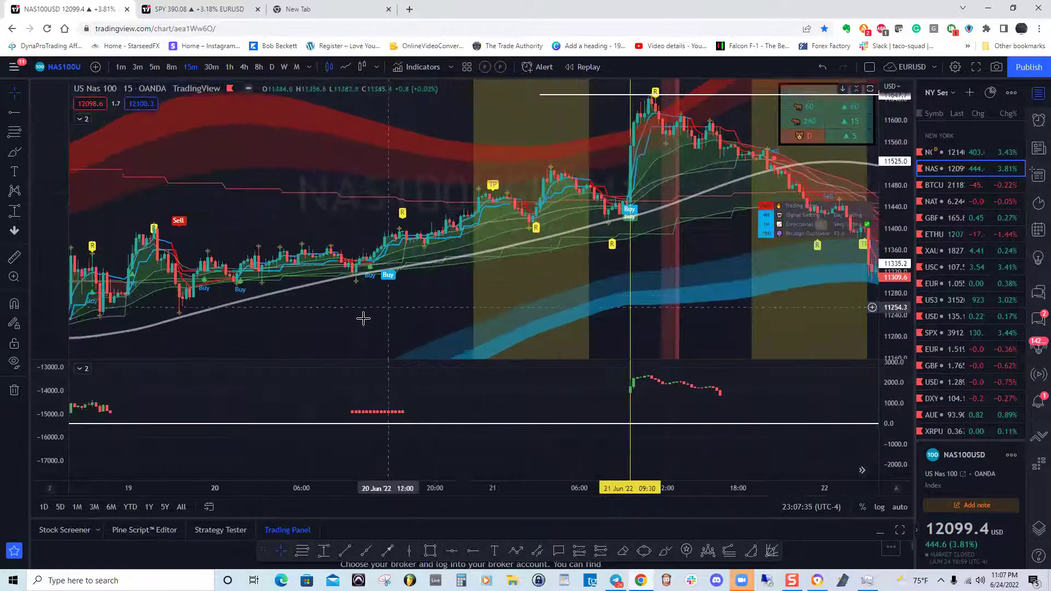
# Step: Examine how price reacted to Market Internals at the 17 June open, and look back to the 16 June session
pyautogui.moveTo(434, 298); pyautogui.dragTo(500, 274)
pyautogui.moveTo(323, 301); pyautogui.dragTo(482, 276)
pyautogui.moveTo(421, 293); pyautogui.dragTo(434, 285)
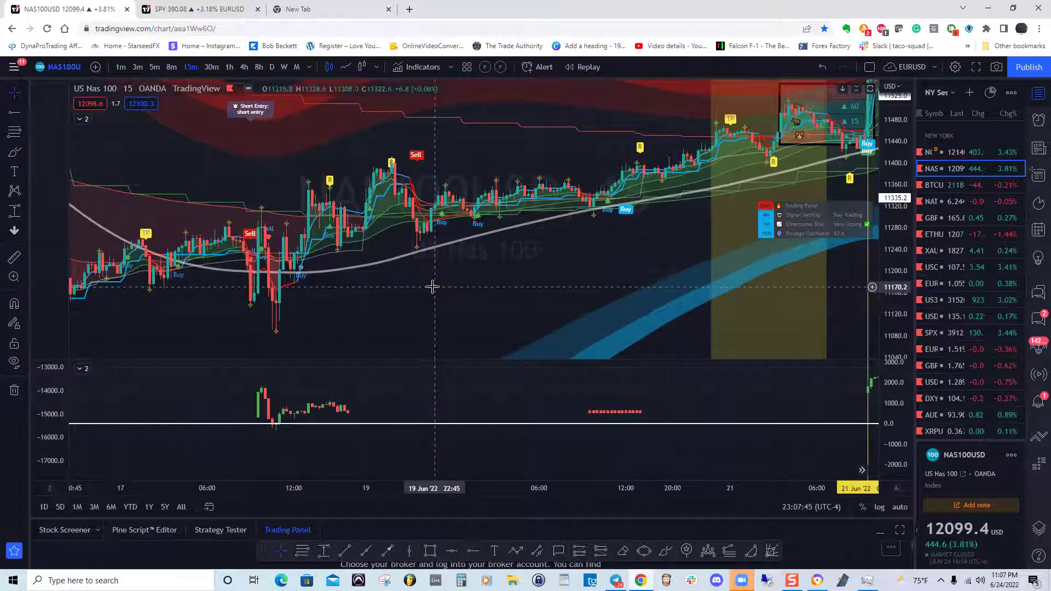
pyautogui.moveTo(416, 308); pyautogui.dragTo(450, 294)
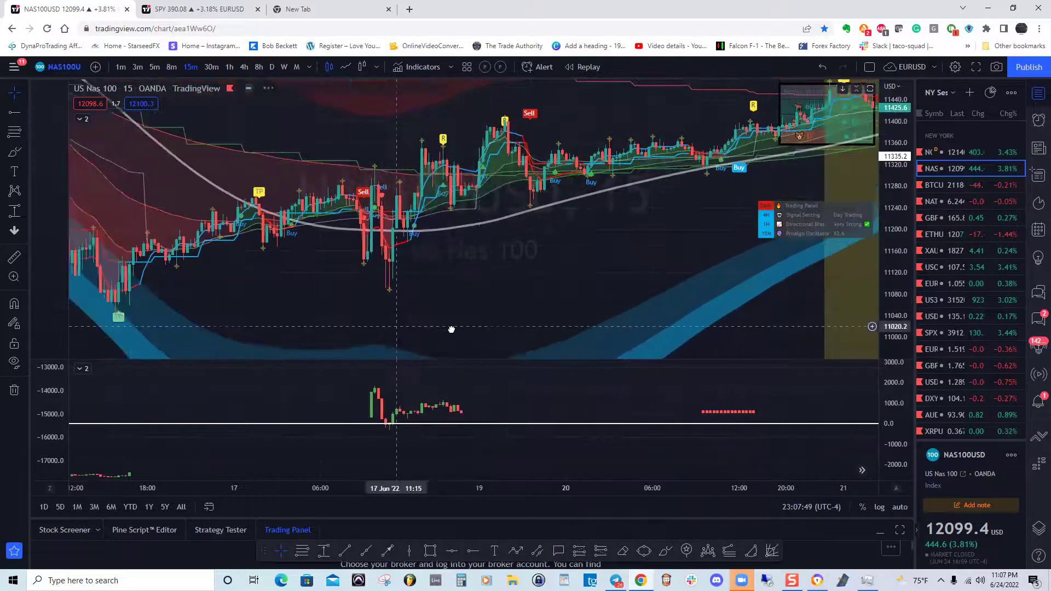
pyautogui.moveTo(450, 331); pyautogui.dragTo(511, 322)
pyautogui.moveTo(409, 320); pyautogui.dragTo(460, 273)
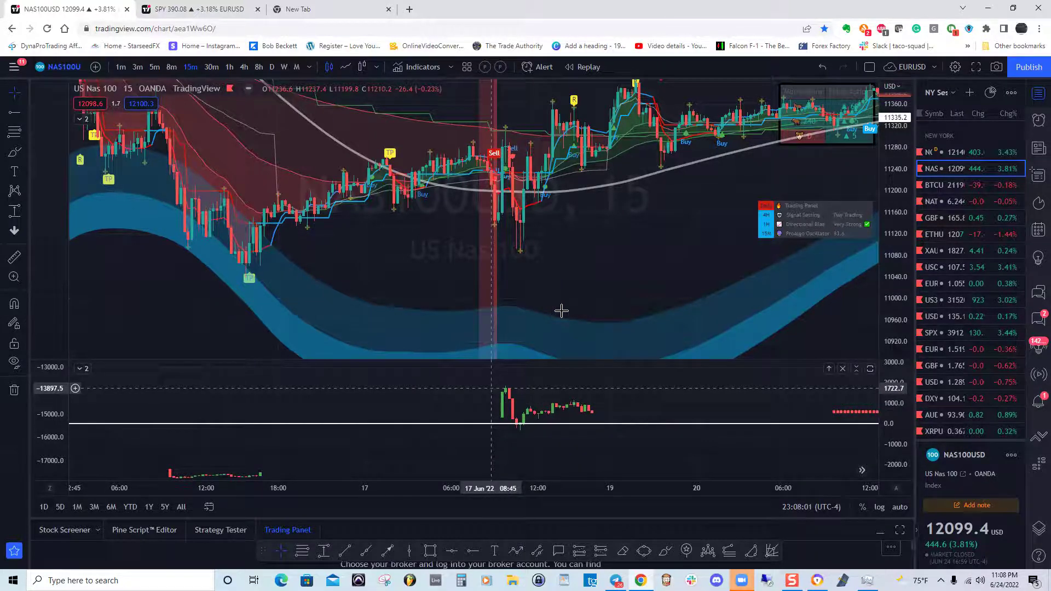
pyautogui.scroll(-3, 575, 307)
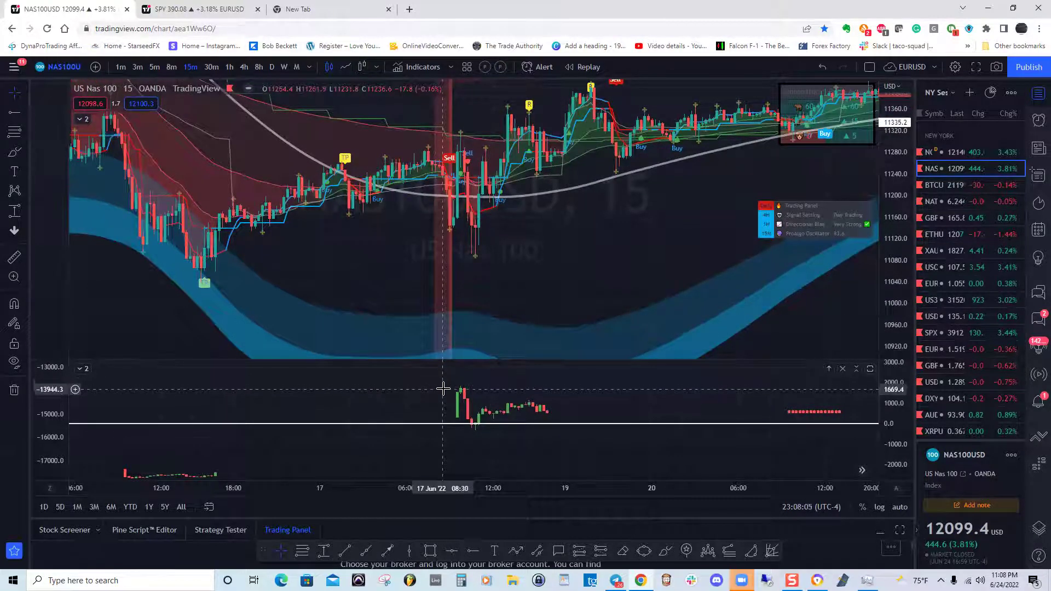
pyautogui.moveTo(477, 317); pyautogui.dragTo(461, 342)
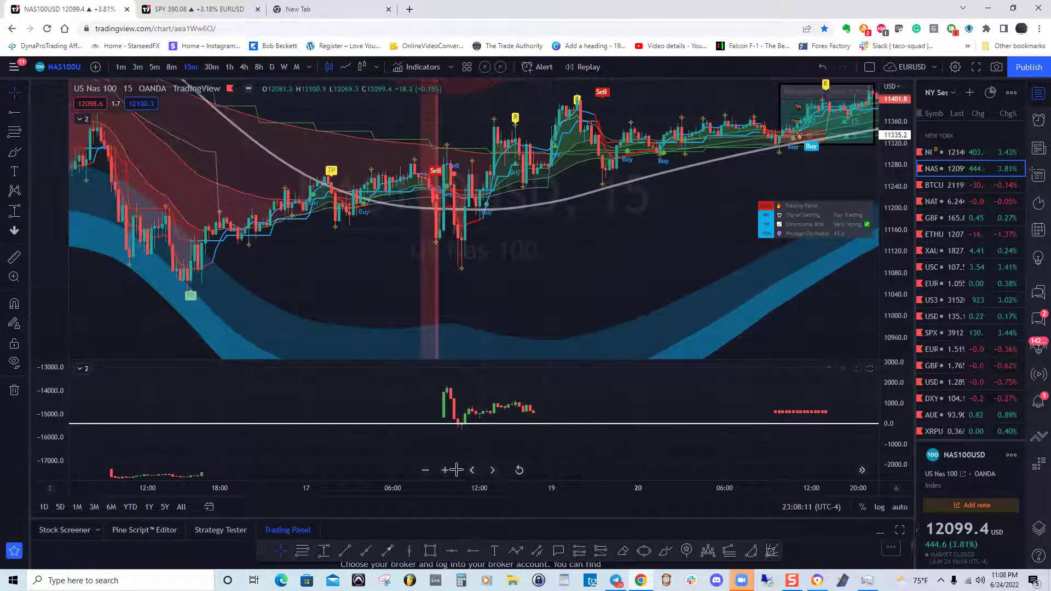
pyautogui.click(445, 471)
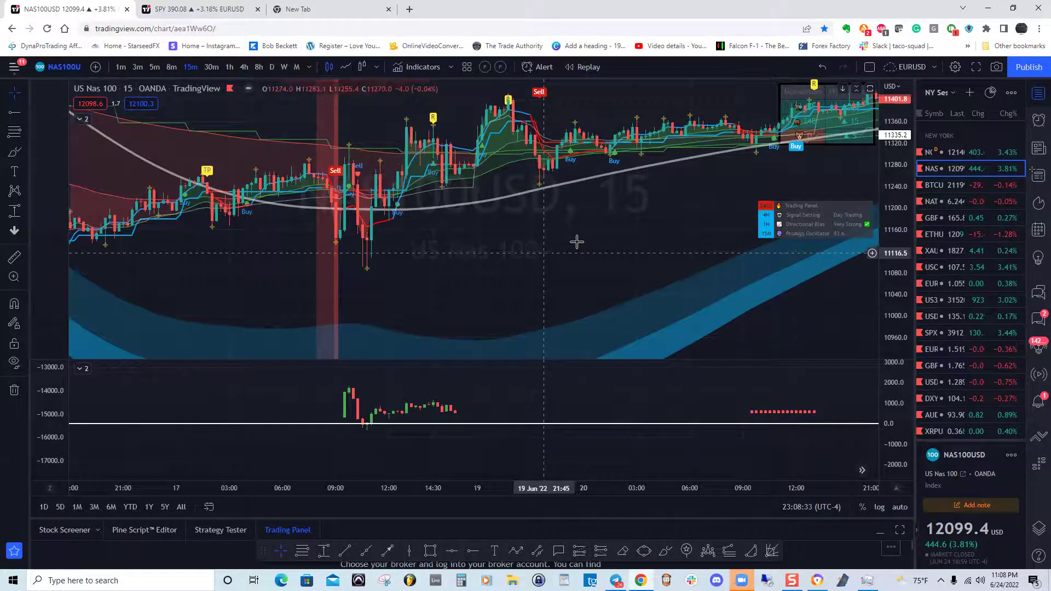
pyautogui.moveTo(383, 234); pyautogui.dragTo(379, 255)
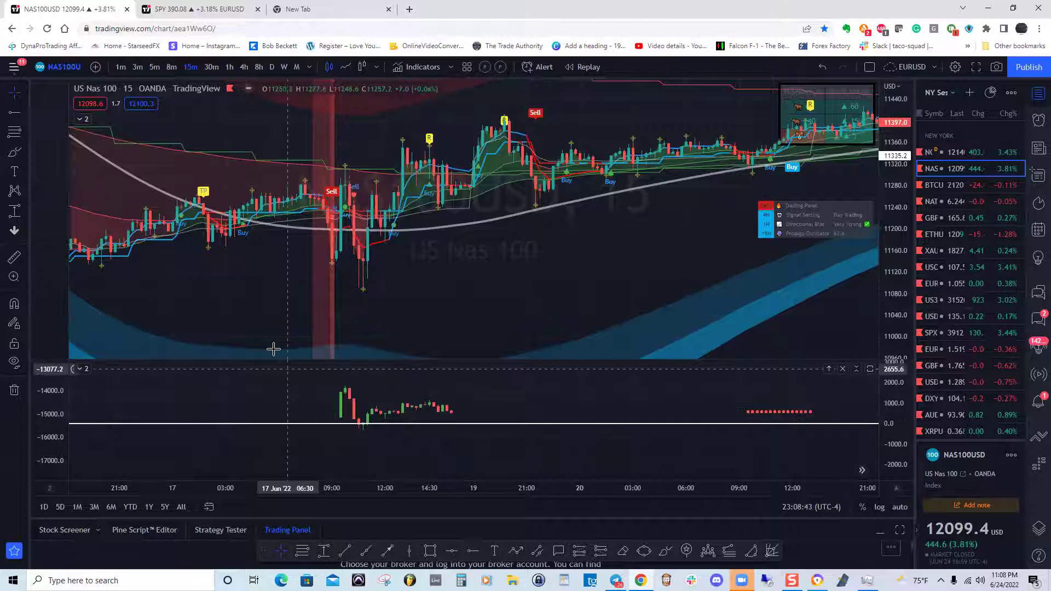
pyautogui.moveTo(253, 312); pyautogui.dragTo(514, 307)
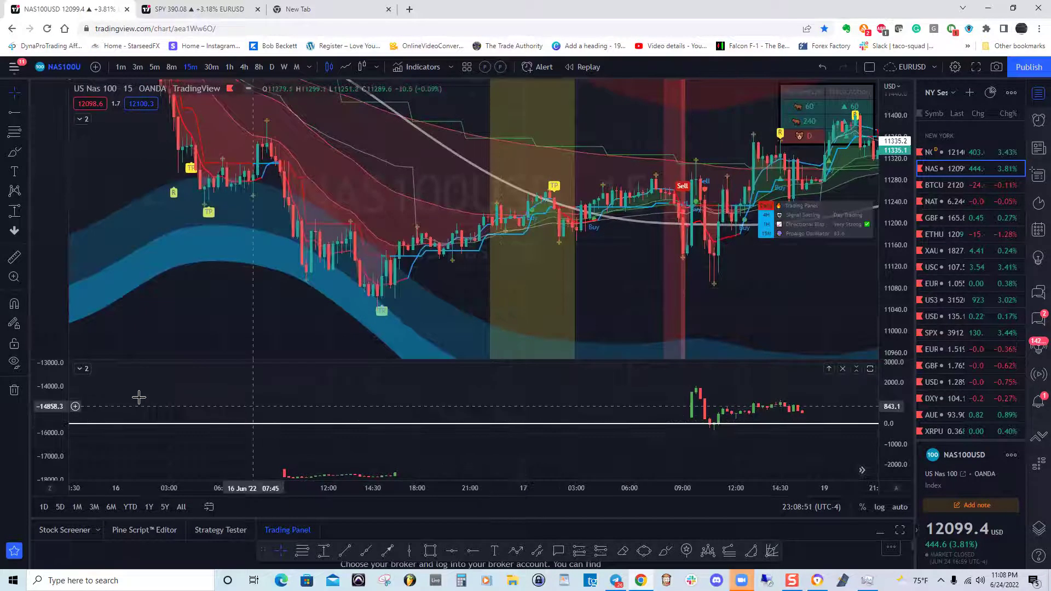
# Step: Show the hidden ProConcepts indicator on NAS100USD, and check the SPY chart before returning to NAS100USD
pyautogui.click(82, 368)
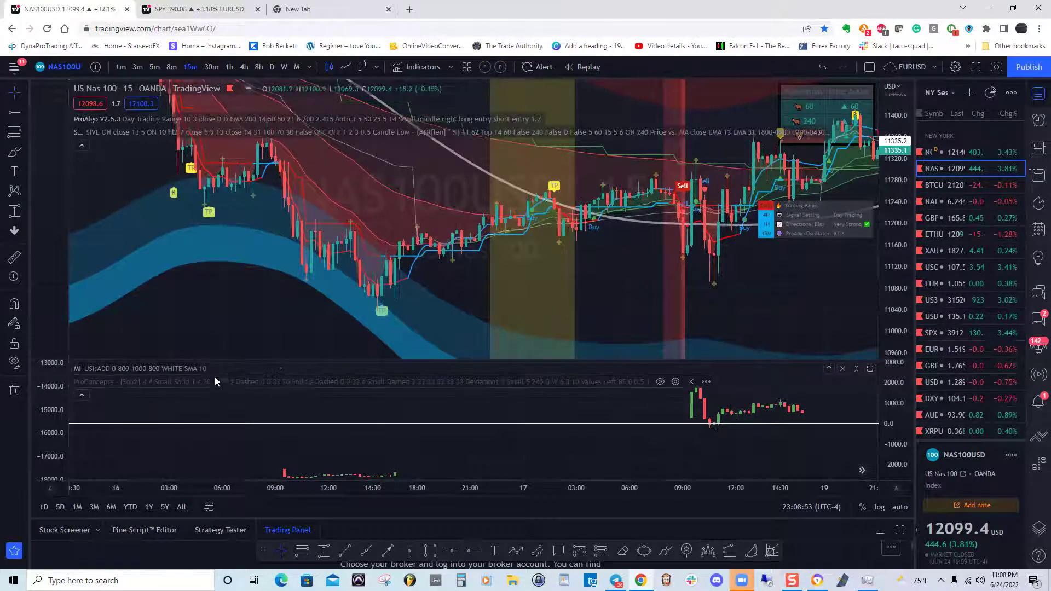
pyautogui.click(660, 382)
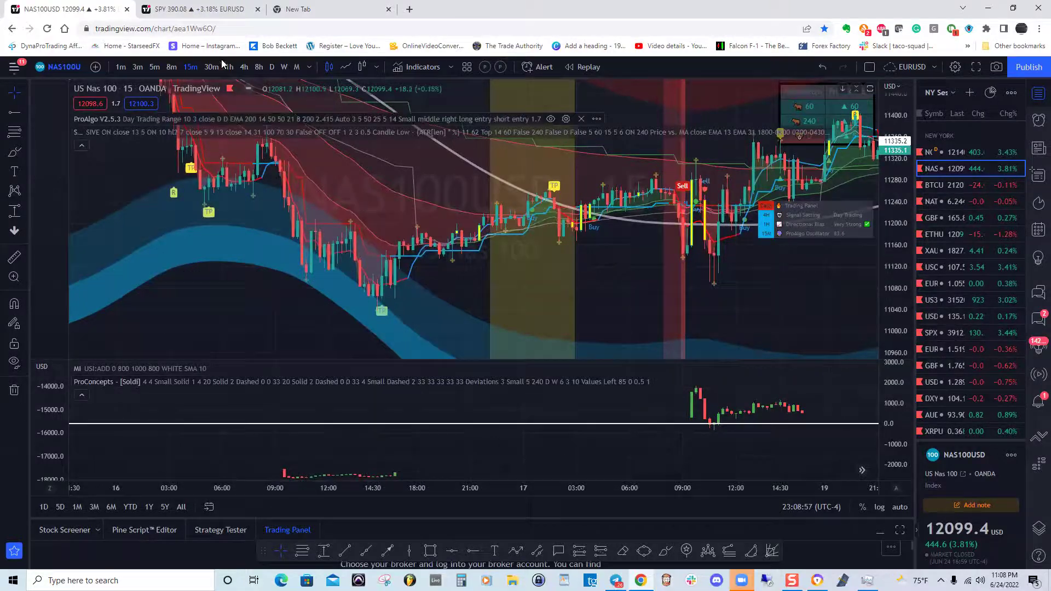
pyautogui.click(185, 10)
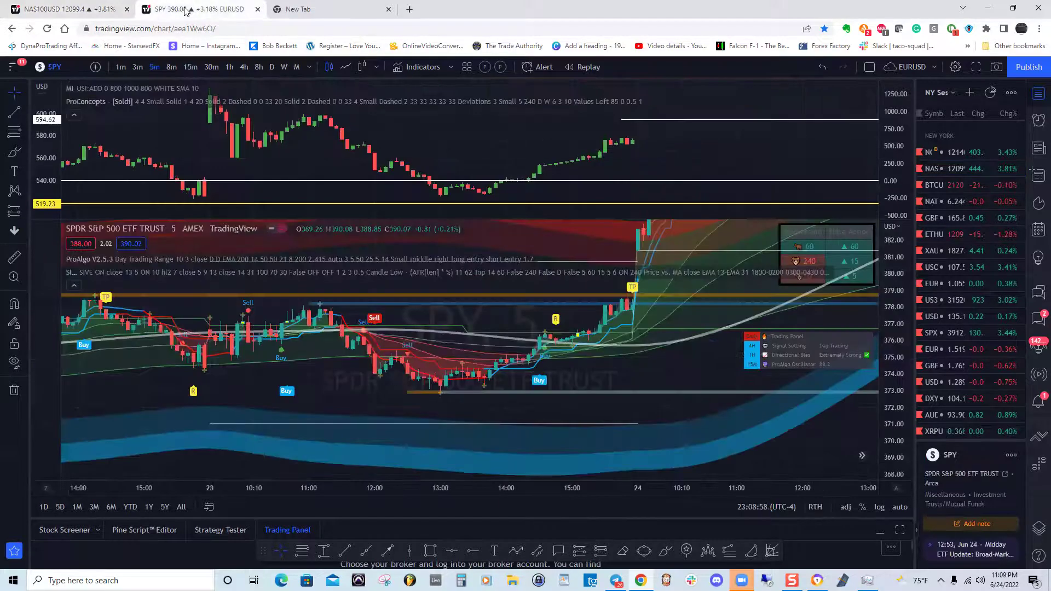
pyautogui.click(90, 9)
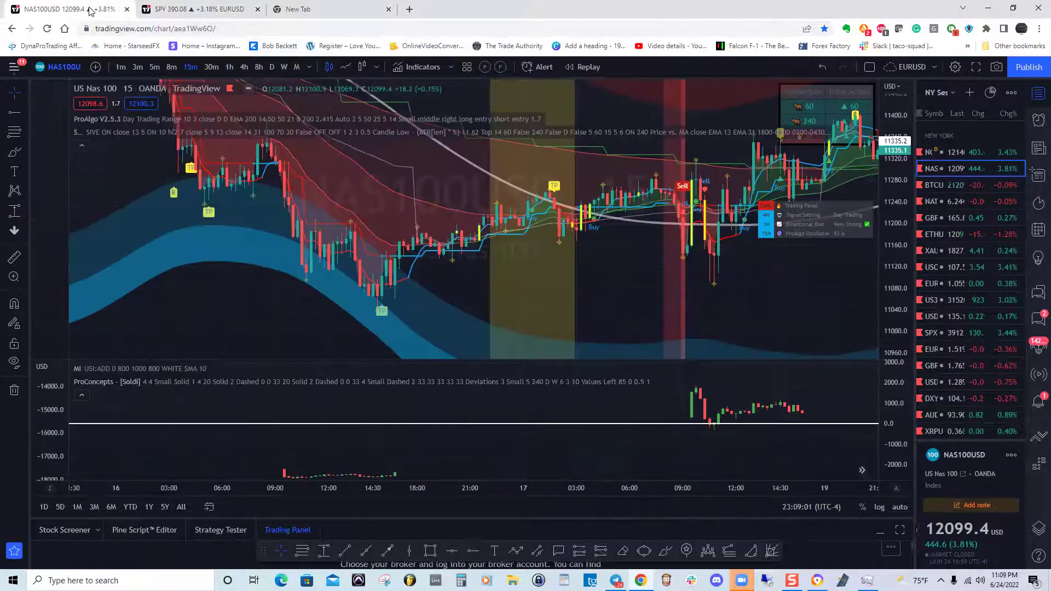
# Step: Apply the indicator template with ProAlgo, ProConcepts, Supply & Demand and ProWaves, and stretch the price scale around the 16 and 17 June candles
pyautogui.click(500, 67)
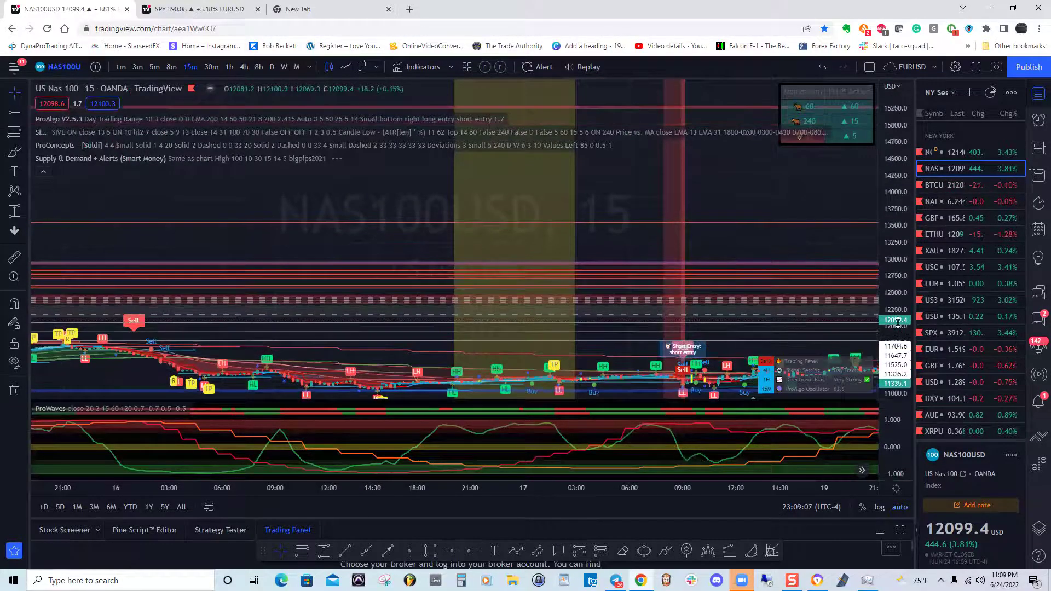
pyautogui.moveTo(484, 279); pyautogui.dragTo(491, 155)
pyautogui.moveTo(892, 323); pyautogui.dragTo(771, 227)
pyautogui.moveTo(498, 300); pyautogui.dragTo(495, 200)
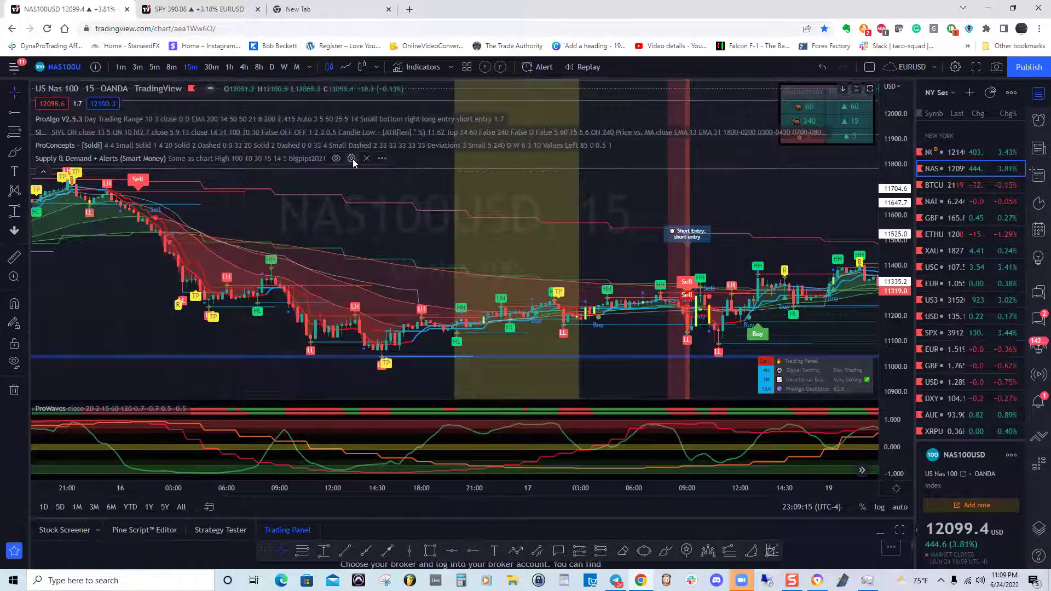
# Step: Remove the Supply & Demand + Alerts (Smart Money) indicator and collapse the price pane's indicator legend
pyautogui.click(367, 159)
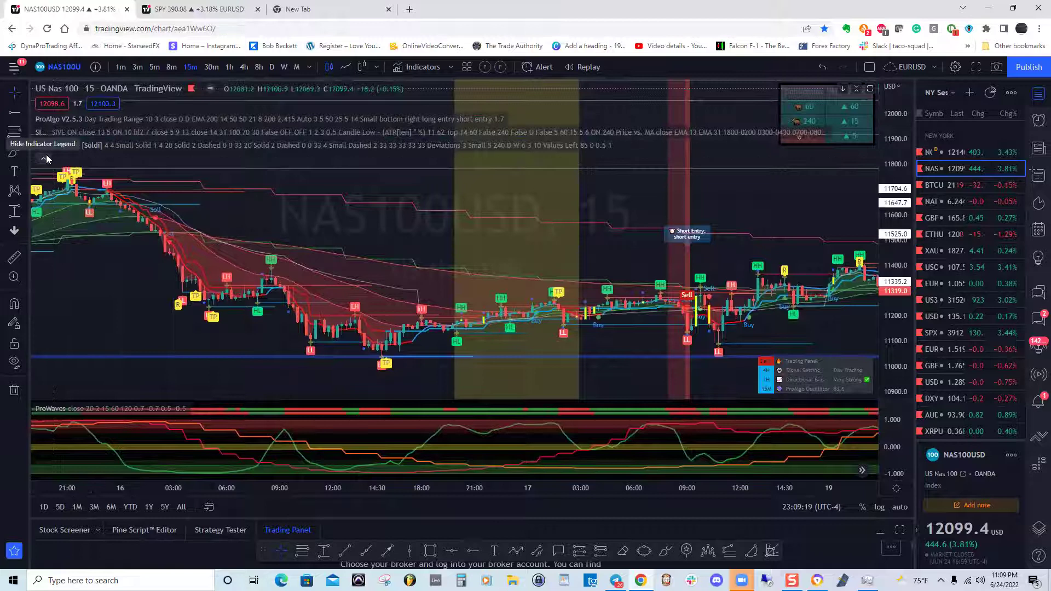
pyautogui.moveTo(295, 203); pyautogui.dragTo(335, 194)
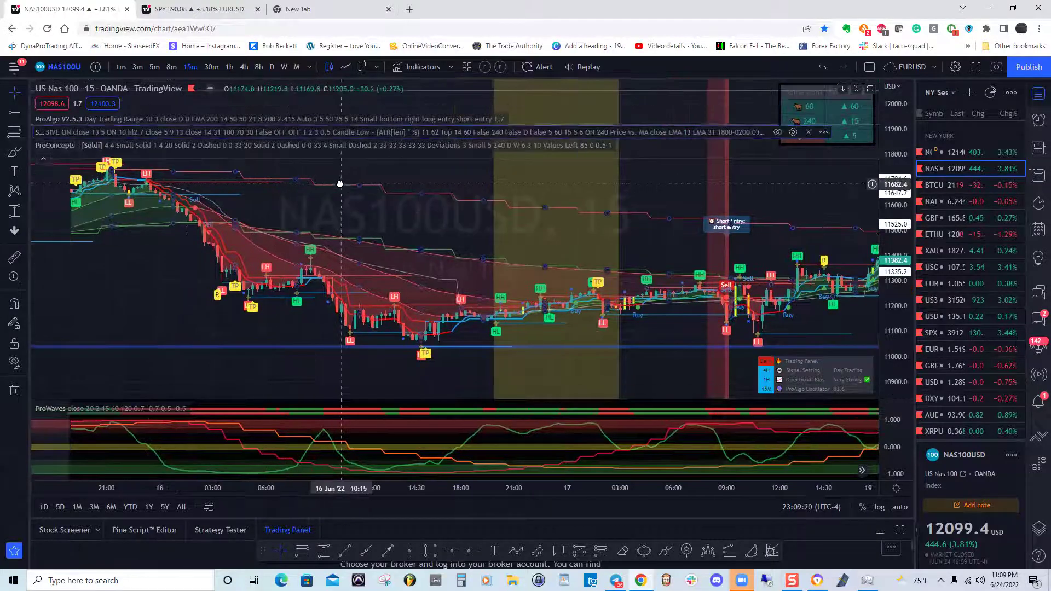
pyautogui.click(43, 159)
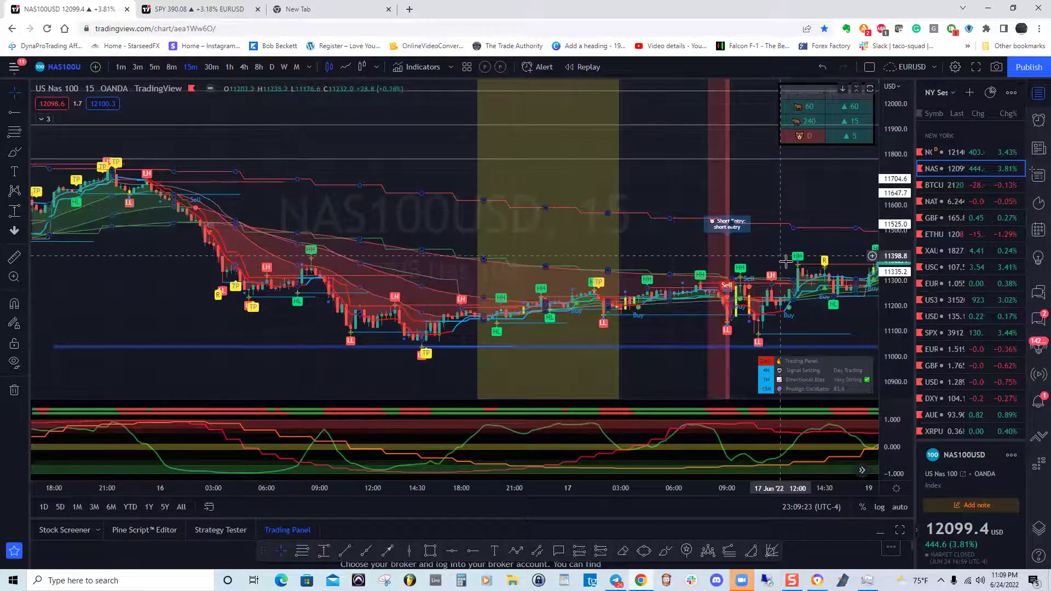
# Step: Stretch the price scale further for the 16 and 17 June candles and expand the indicator legend
pyautogui.moveTo(895, 257); pyautogui.dragTo(865, 175)
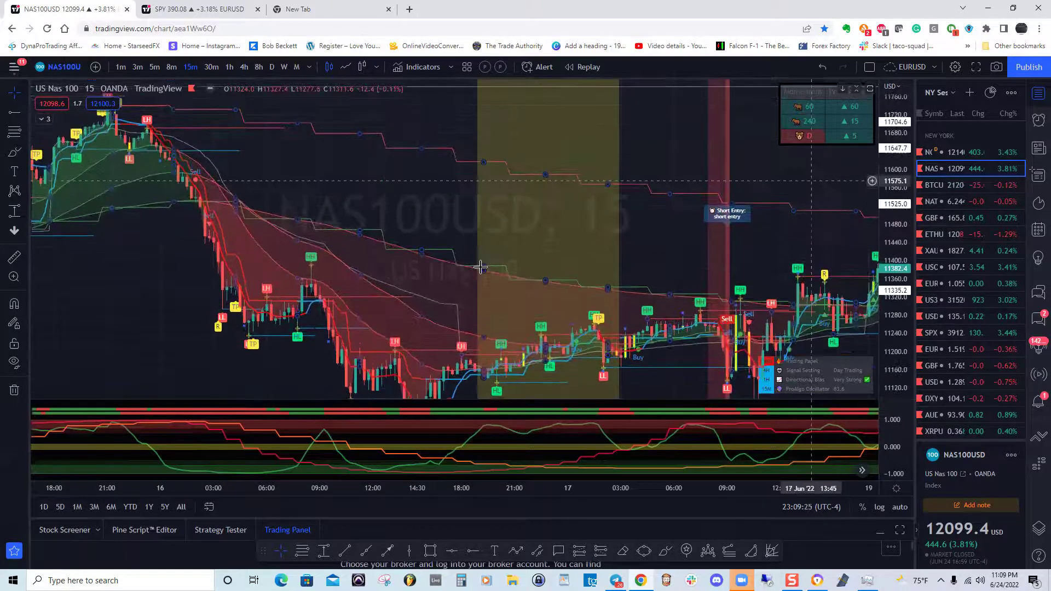
pyautogui.moveTo(445, 295)
pyautogui.mouseDown()
pyautogui.moveTo(445, 254)
pyautogui.moveTo(459, 295)
pyautogui.mouseUp()
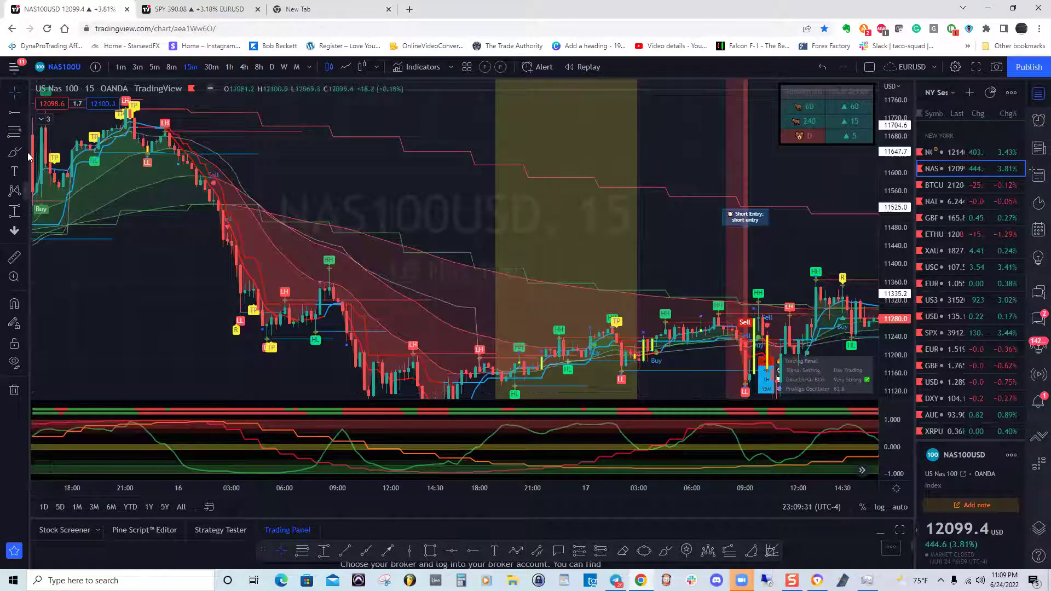
pyautogui.click(43, 122)
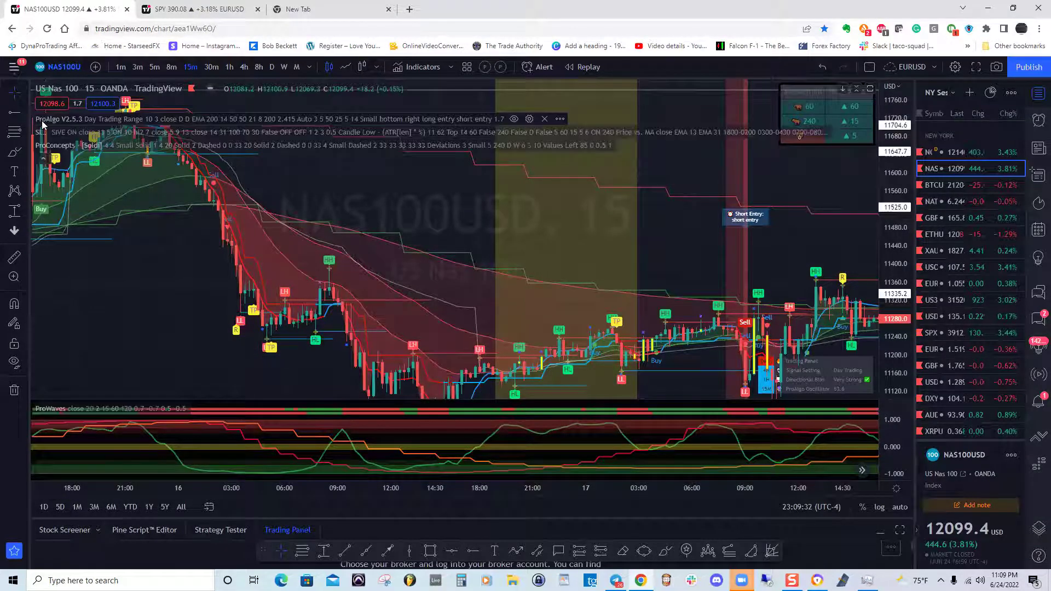
# Step: Remove the ProWaves indicator and bring the 16 and 17 June price action into view on the NAS100USD chart
pyautogui.click(43, 160)
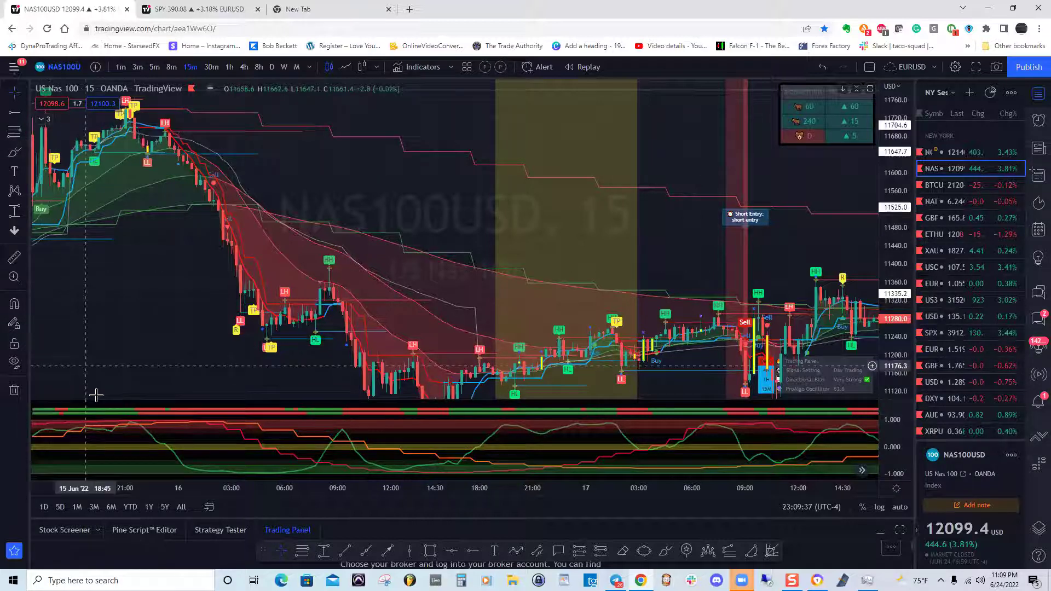
pyautogui.click(43, 120)
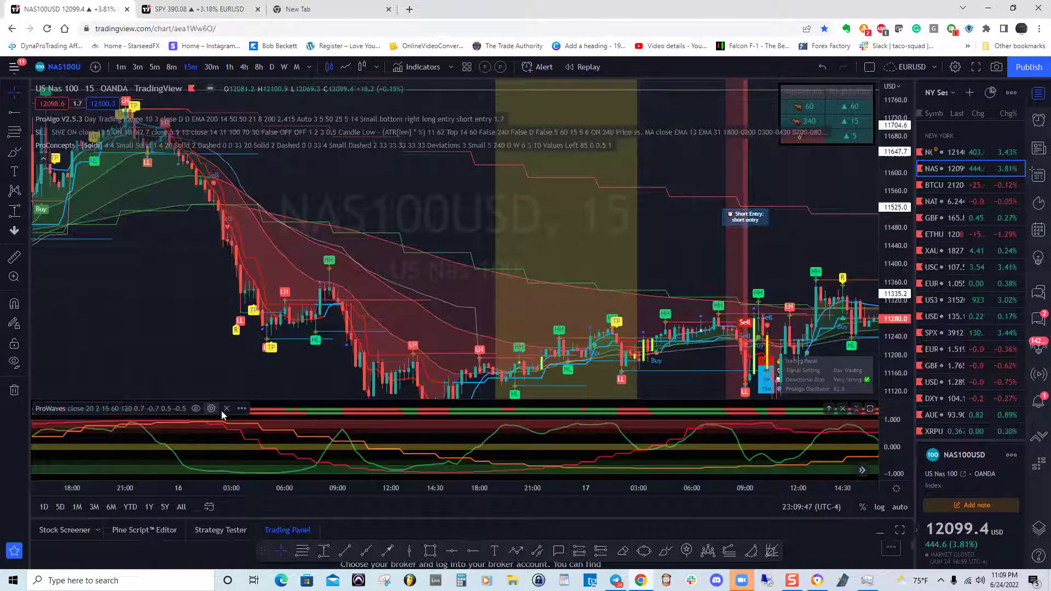
pyautogui.click(226, 408)
pyautogui.moveTo(344, 299); pyautogui.dragTo(302, 227)
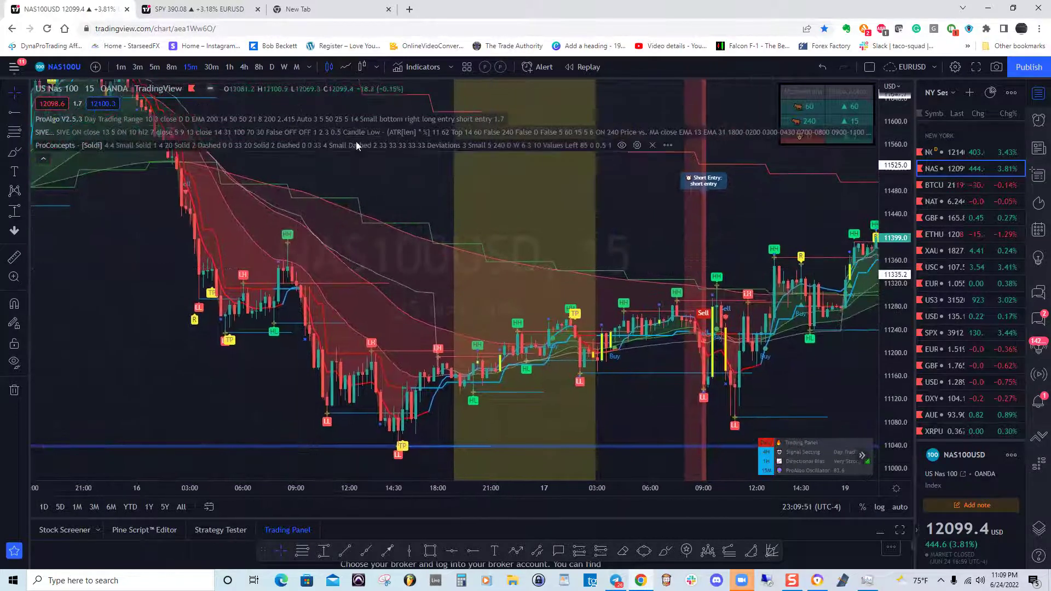
# Step: Add the Market Internals [Makit0] indicator to the NAS100USD chart and enlarge its pane
pyautogui.click(420, 67)
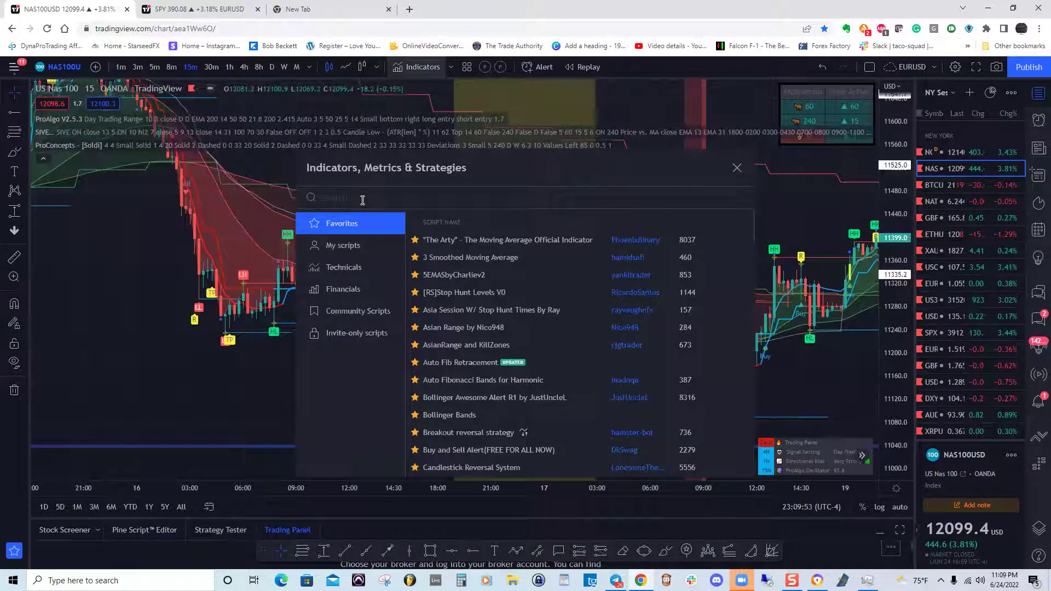
pyautogui.write('ma')
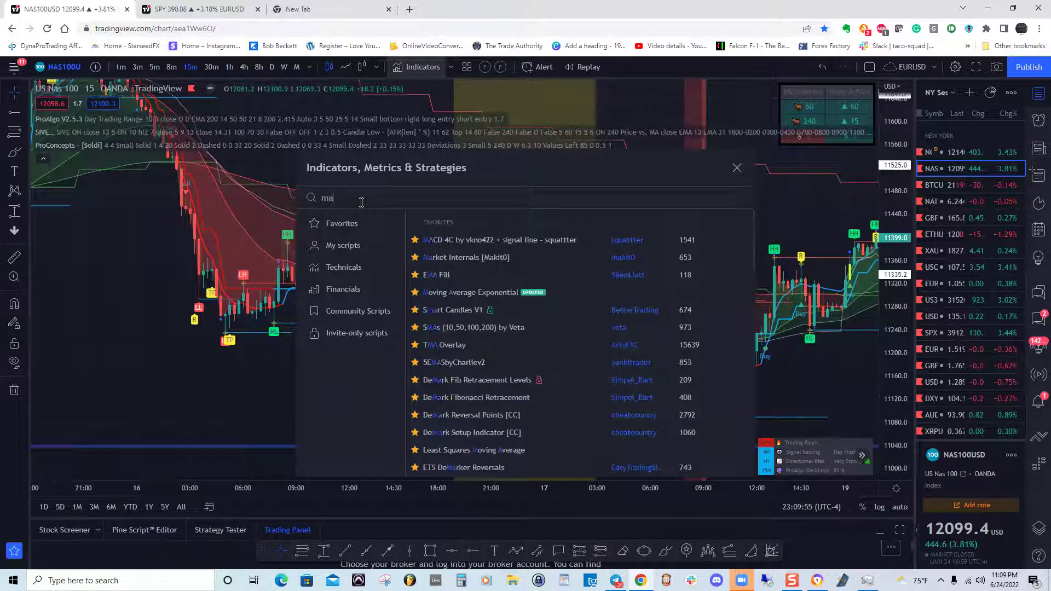
pyautogui.write('rk')
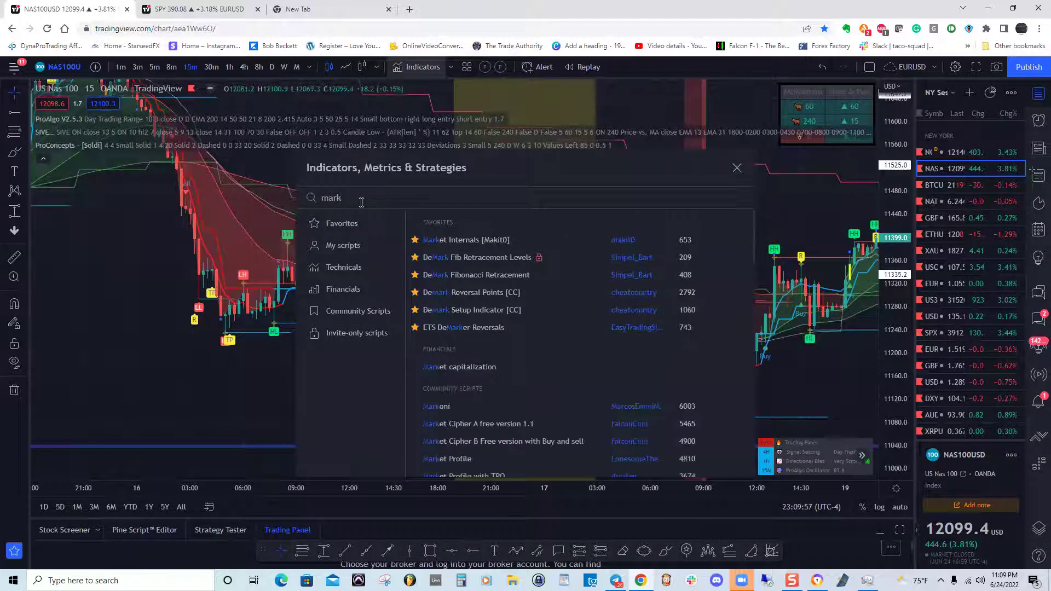
pyautogui.click(441, 240)
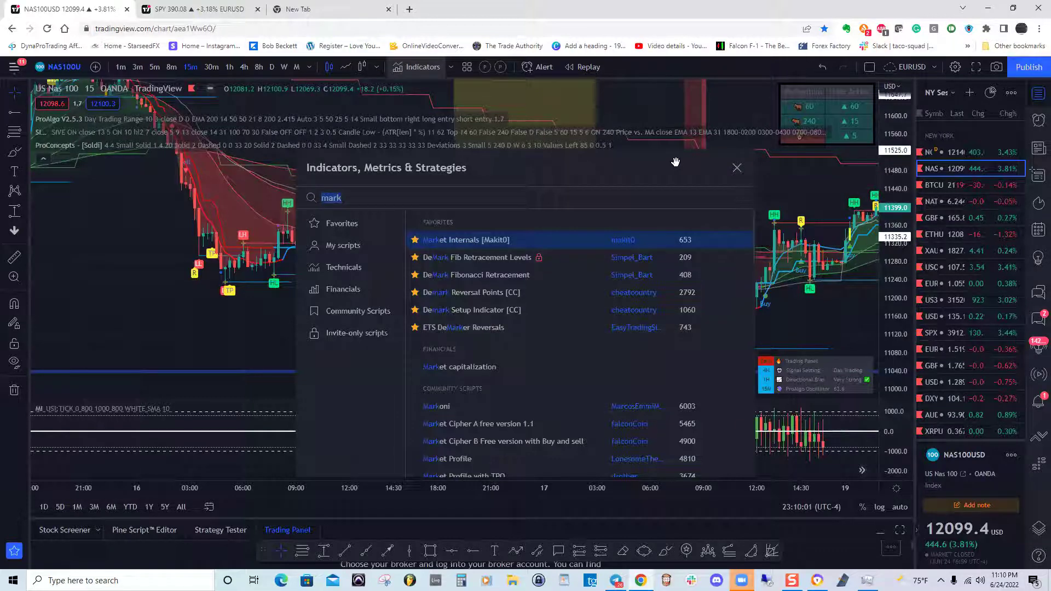
pyautogui.click(738, 168)
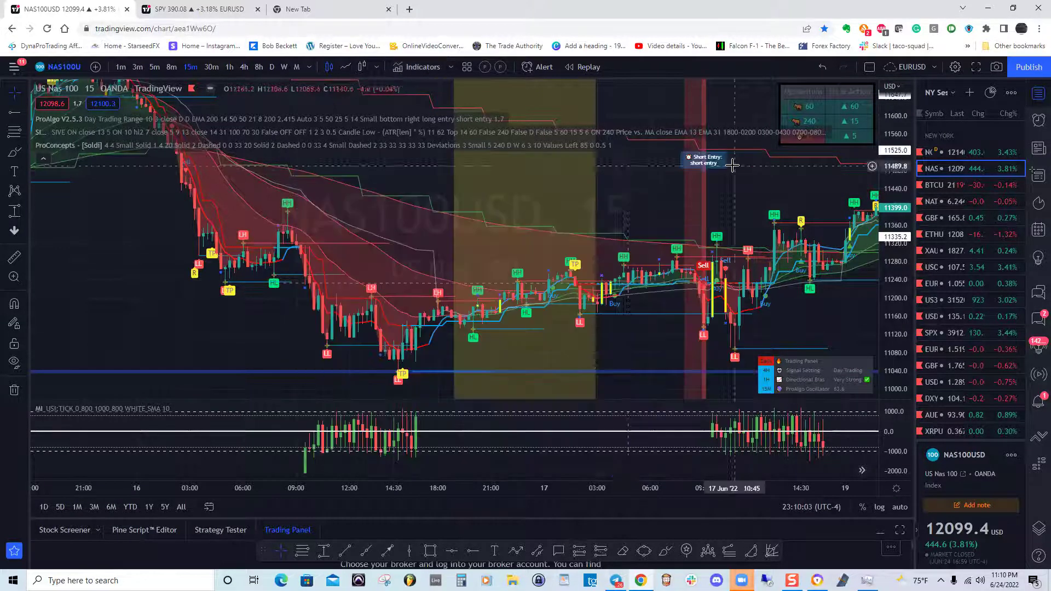
pyautogui.moveTo(495, 429); pyautogui.dragTo(497, 425)
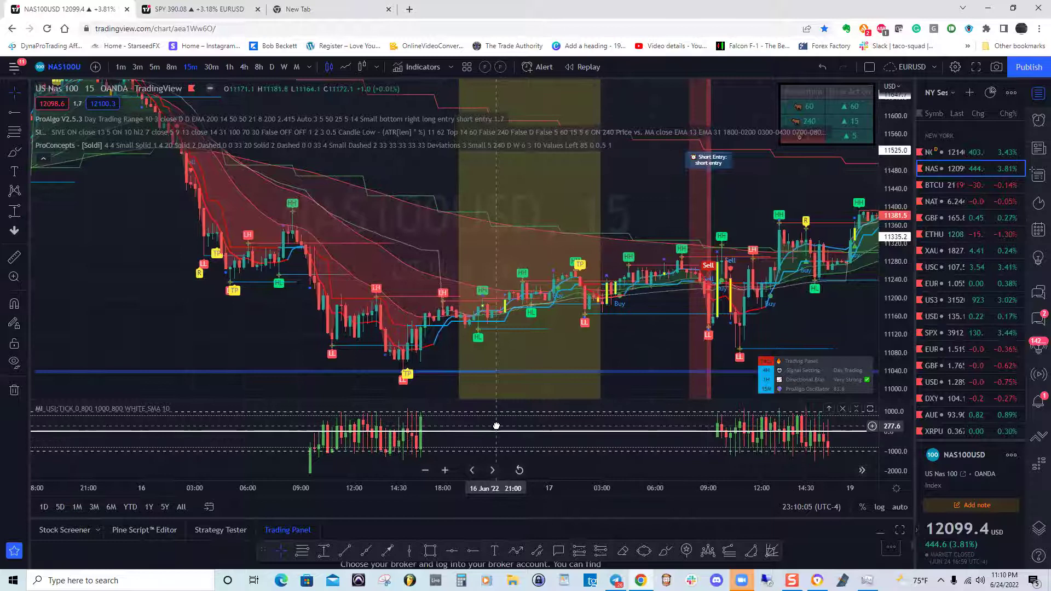
pyautogui.moveTo(439, 387); pyautogui.dragTo(439, 359)
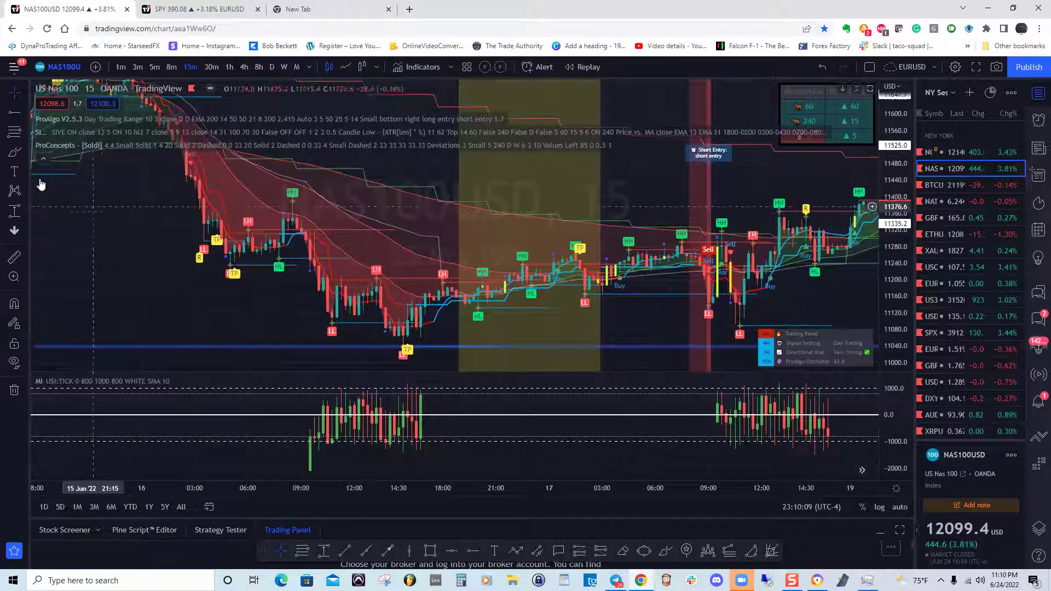
# Step: Collapse the indicator legend, compare the USI:TICK bars with NAS100USD price from 16 June back to 14 June, and enlarge the indicator pane
pyautogui.click(43, 158)
pyautogui.moveTo(230, 218); pyautogui.dragTo(564, 231)
pyautogui.moveTo(355, 232); pyautogui.dragTo(497, 237)
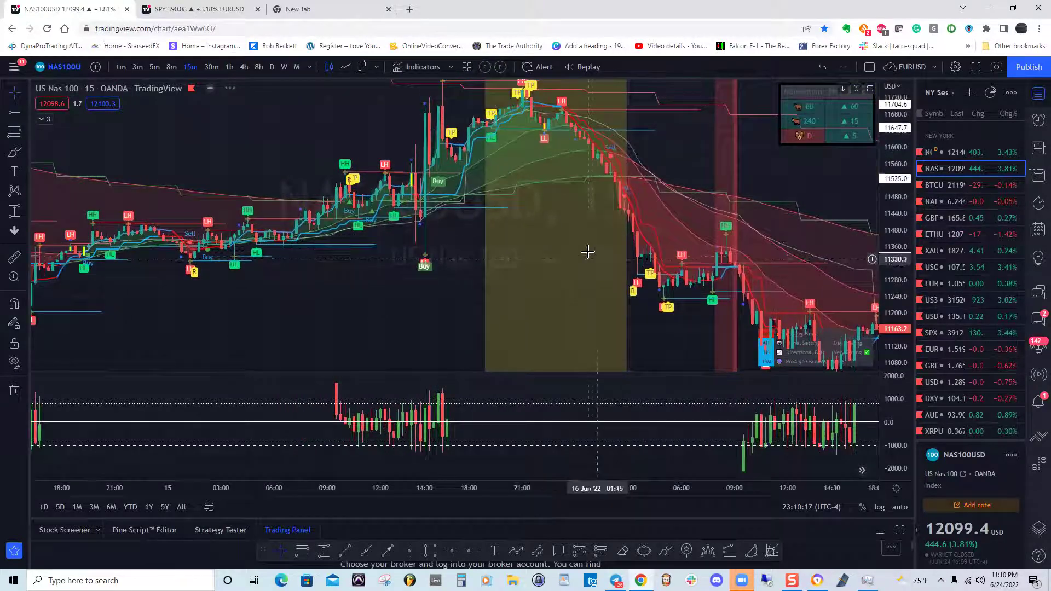
pyautogui.moveTo(905, 386); pyautogui.dragTo(903, 405)
pyautogui.moveTo(525, 238); pyautogui.dragTo(457, 263)
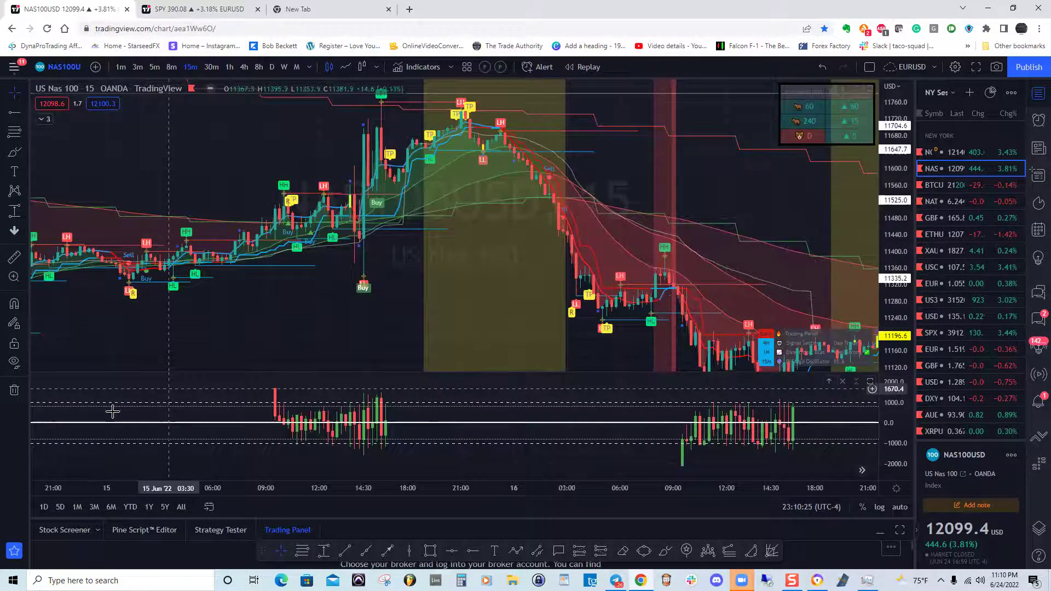
pyautogui.moveTo(314, 321); pyautogui.dragTo(345, 326)
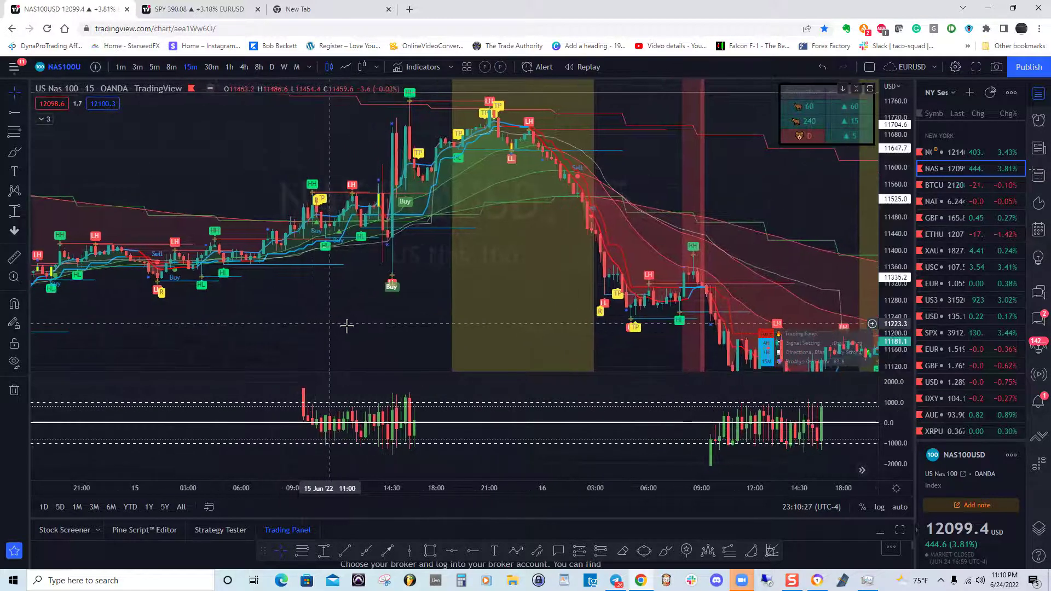
pyautogui.moveTo(235, 242); pyautogui.dragTo(463, 224)
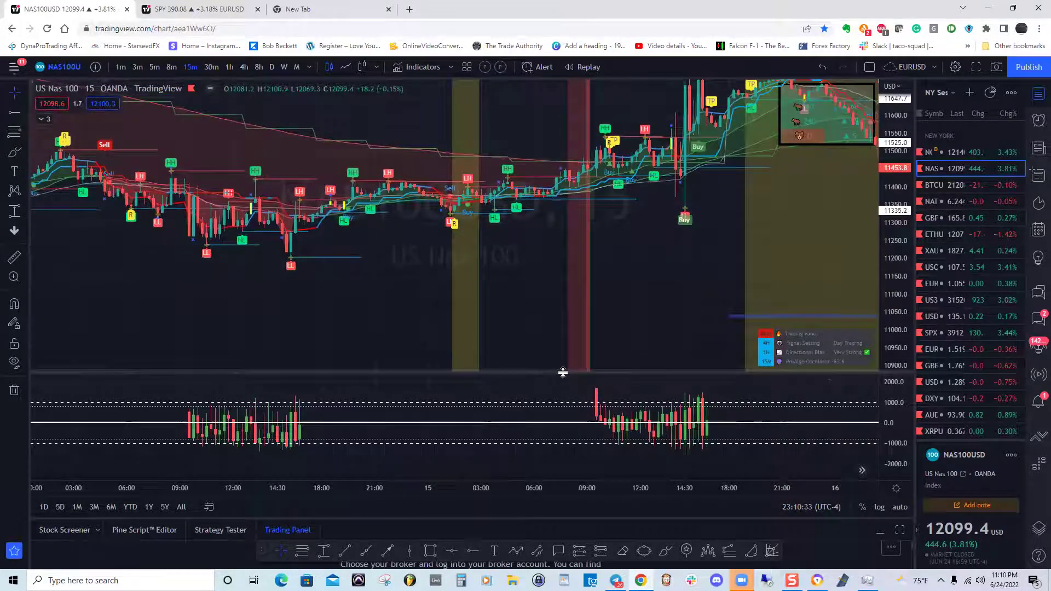
pyautogui.moveTo(566, 353); pyautogui.dragTo(561, 332)
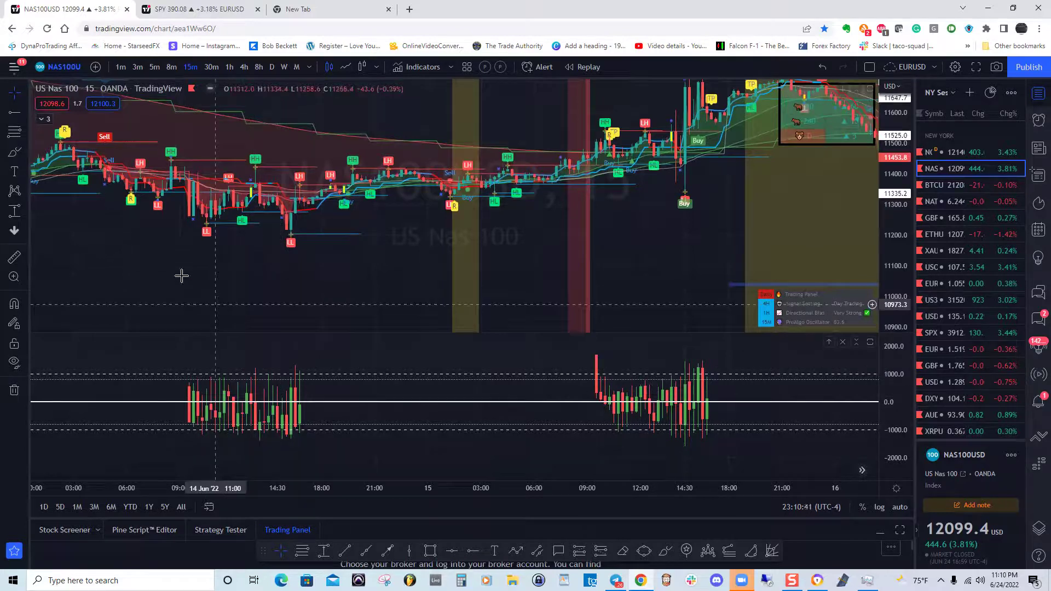
# Step: Change the Market Internals indicator's market internal to USI:ADD
pyautogui.click(46, 120)
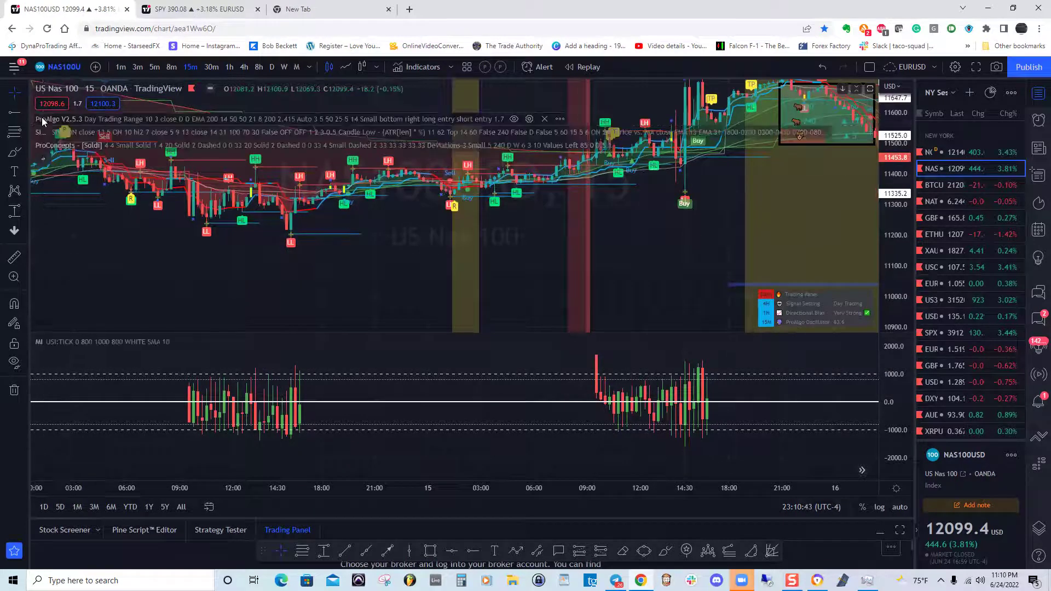
pyautogui.click(194, 342)
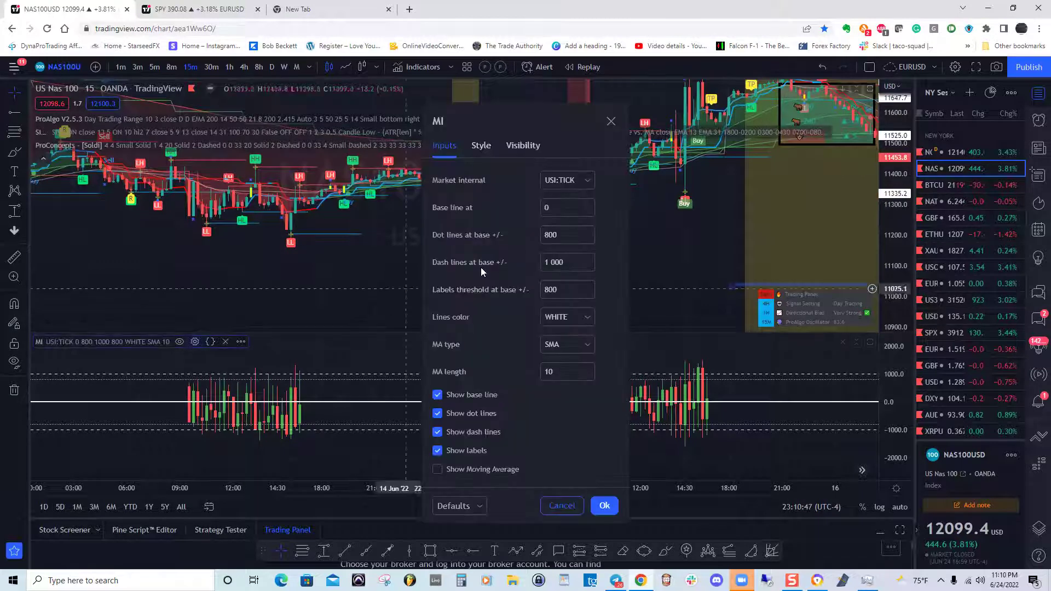
pyautogui.click(553, 175)
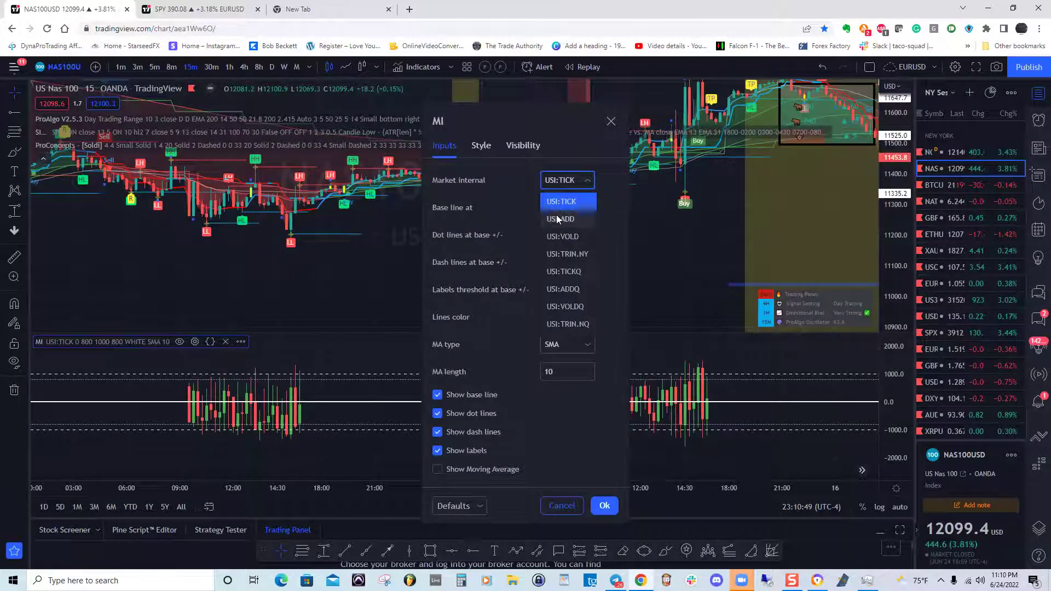
pyautogui.click(547, 235)
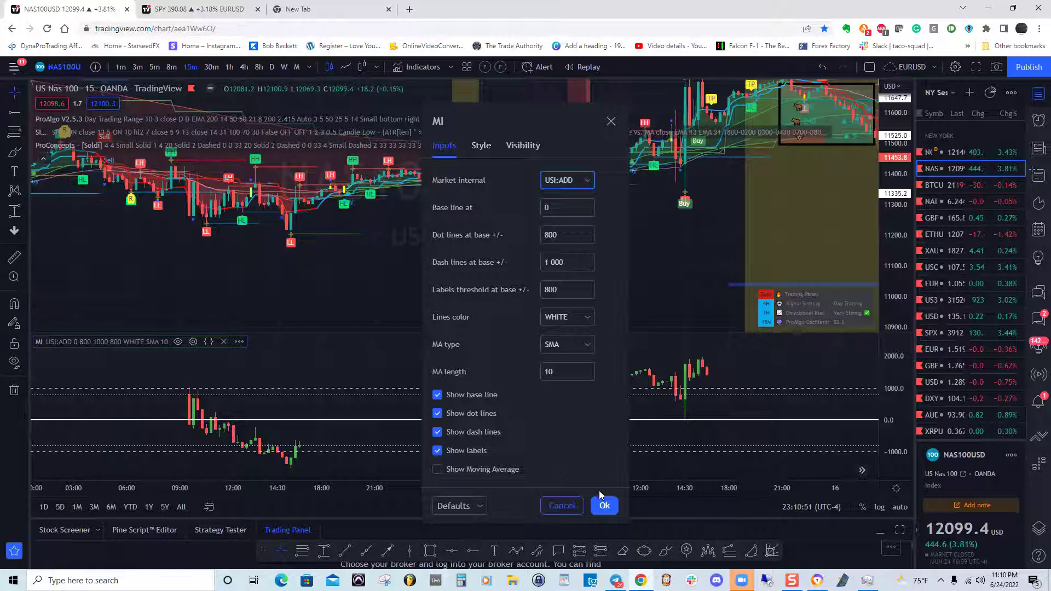
pyautogui.click(601, 501)
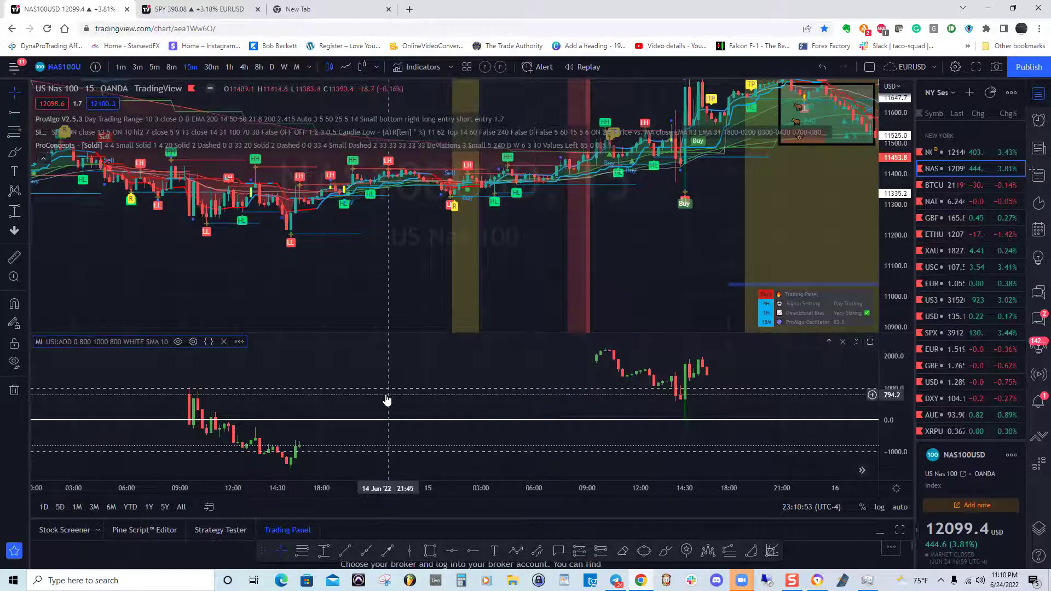
# Step: Draw a vertical line at 14 June 09:30 across the NAS100USD price and USI:ADD candles
pyautogui.moveTo(409, 381); pyautogui.dragTo(413, 413)
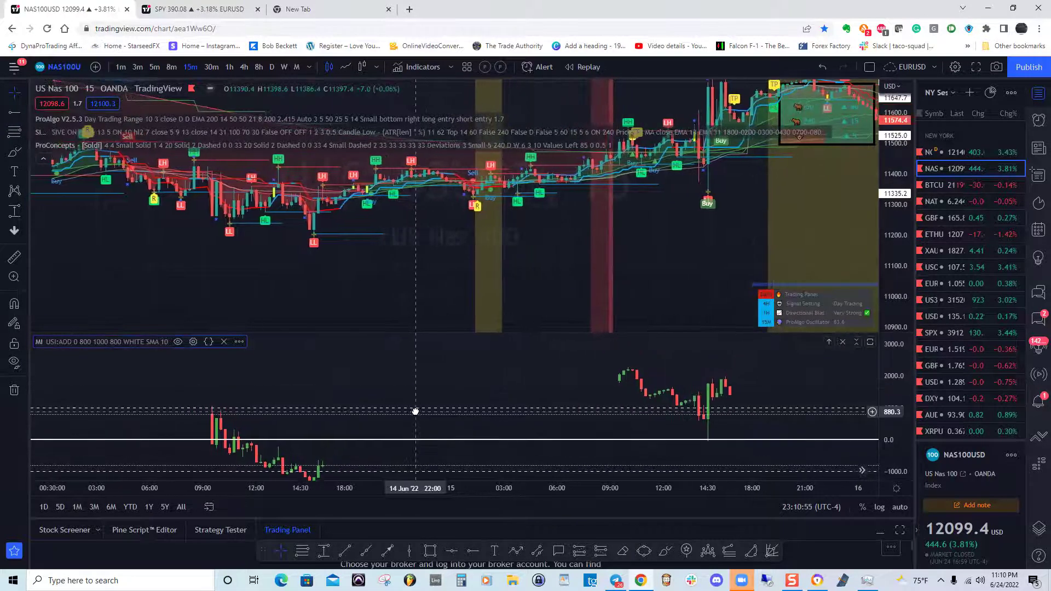
pyautogui.moveTo(315, 208); pyautogui.dragTo(365, 237)
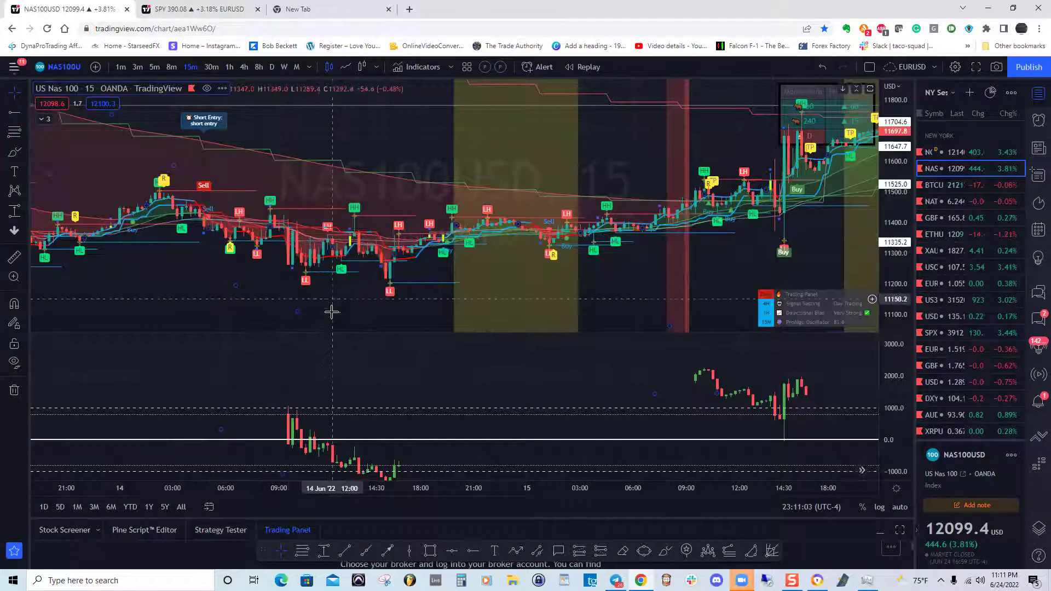
pyautogui.moveTo(333, 307); pyautogui.dragTo(332, 284)
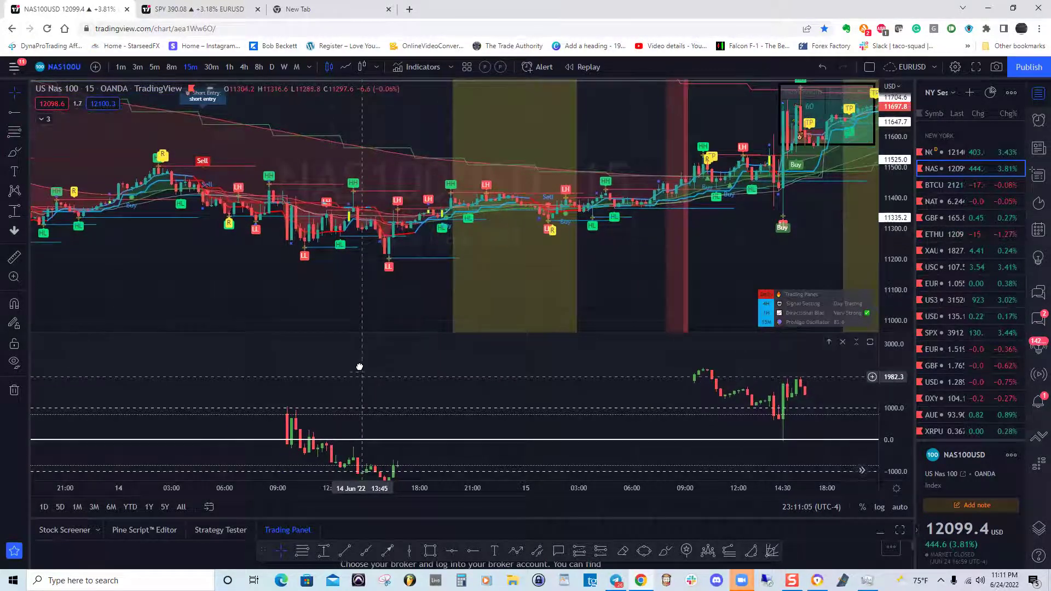
pyautogui.moveTo(360, 367); pyautogui.dragTo(358, 352)
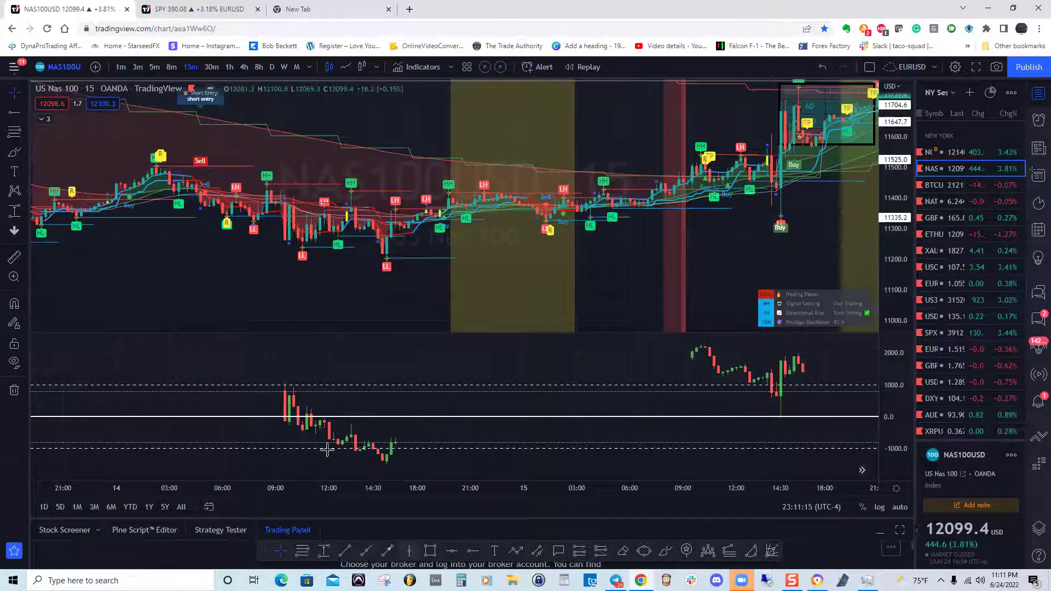
pyautogui.click(285, 350)
pyautogui.moveTo(385, 302); pyautogui.dragTo(438, 311)
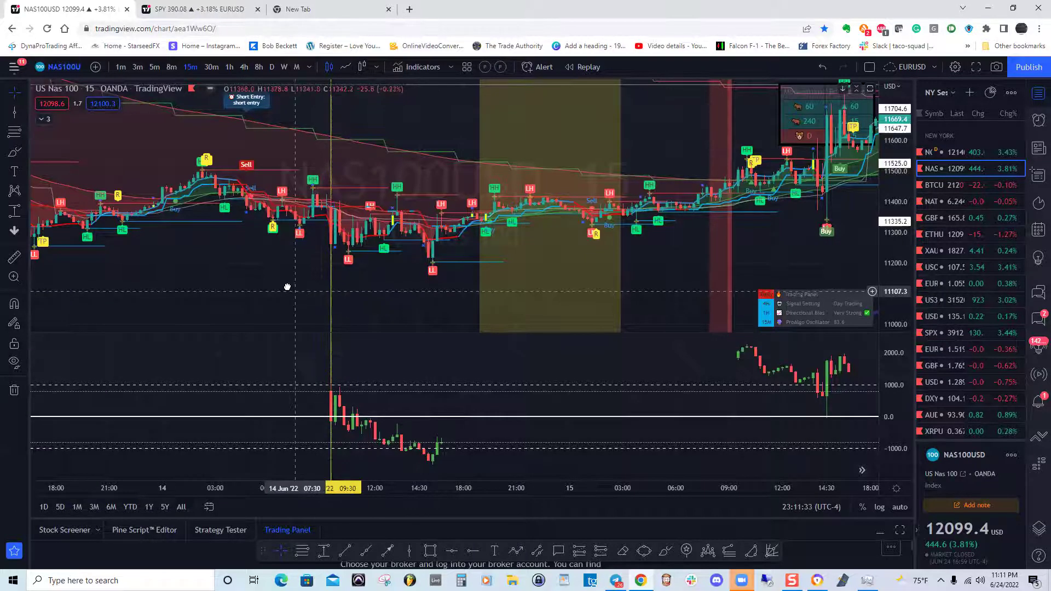
pyautogui.moveTo(287, 286); pyautogui.dragTo(274, 283)
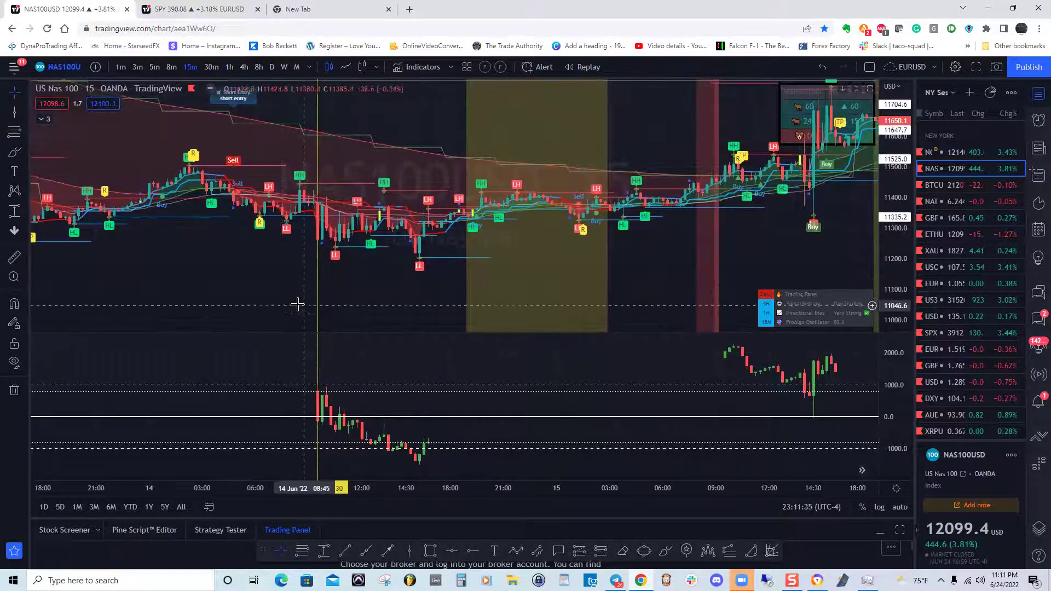
pyautogui.moveTo(266, 306); pyautogui.dragTo(353, 314)
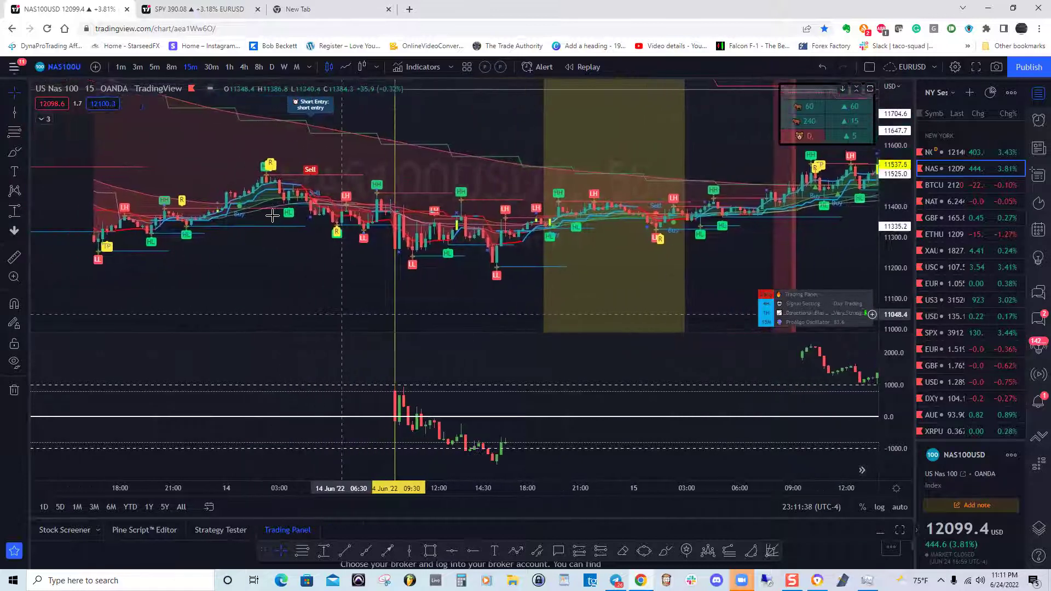
# Step: Switch NAS100USD to the 5-minute interval and compare USI:ADD with price from the 23 June session back to 22 June
pyautogui.click(155, 66)
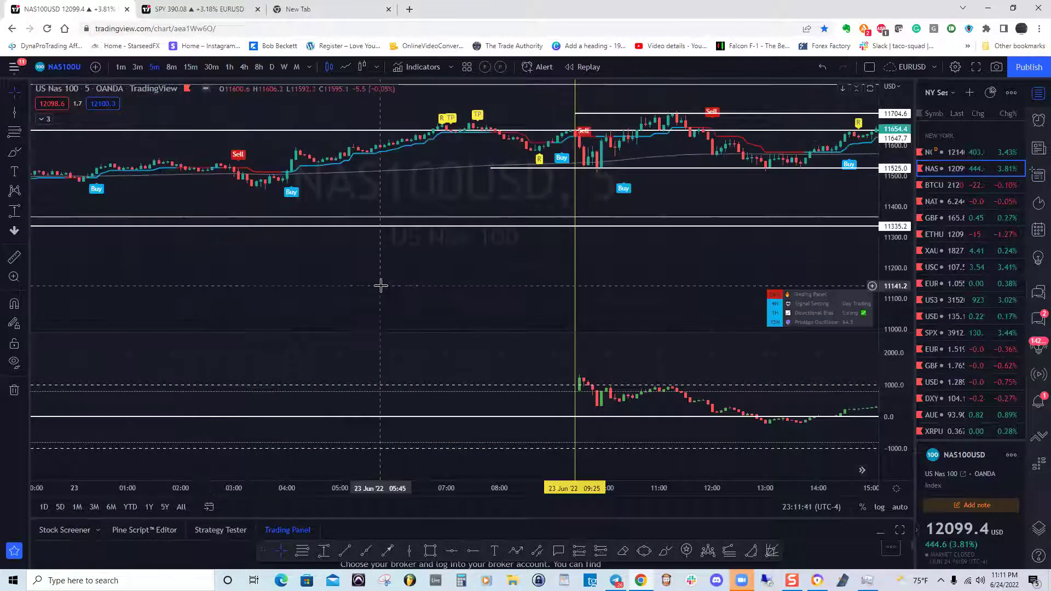
pyautogui.moveTo(424, 320); pyautogui.dragTo(307, 331)
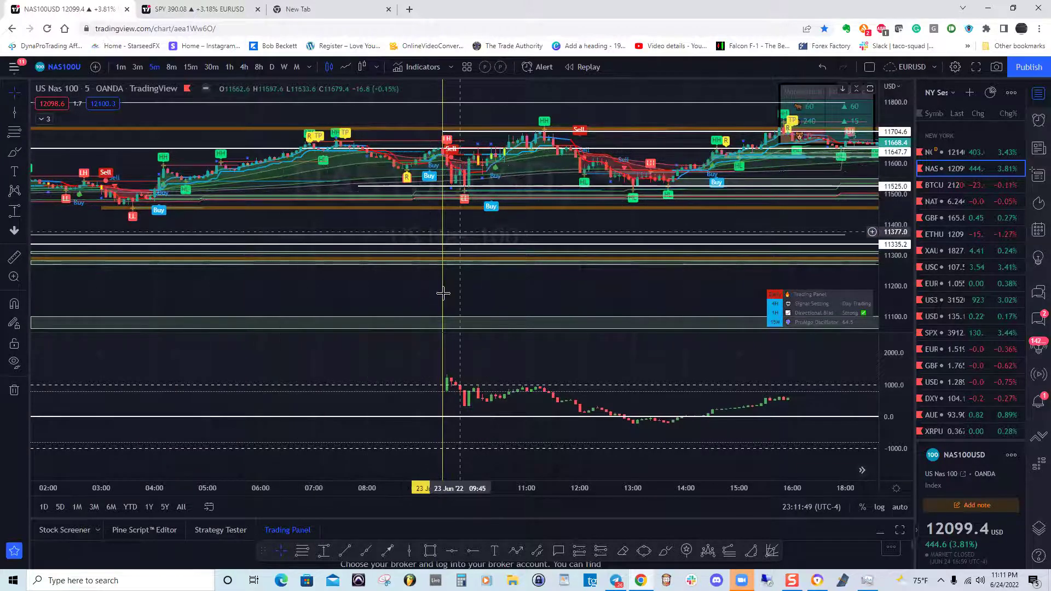
pyautogui.moveTo(304, 286); pyautogui.dragTo(429, 270)
pyautogui.moveTo(346, 279); pyautogui.dragTo(502, 277)
pyautogui.moveTo(409, 274); pyautogui.dragTo(511, 286)
pyautogui.moveTo(272, 272); pyautogui.dragTo(373, 274)
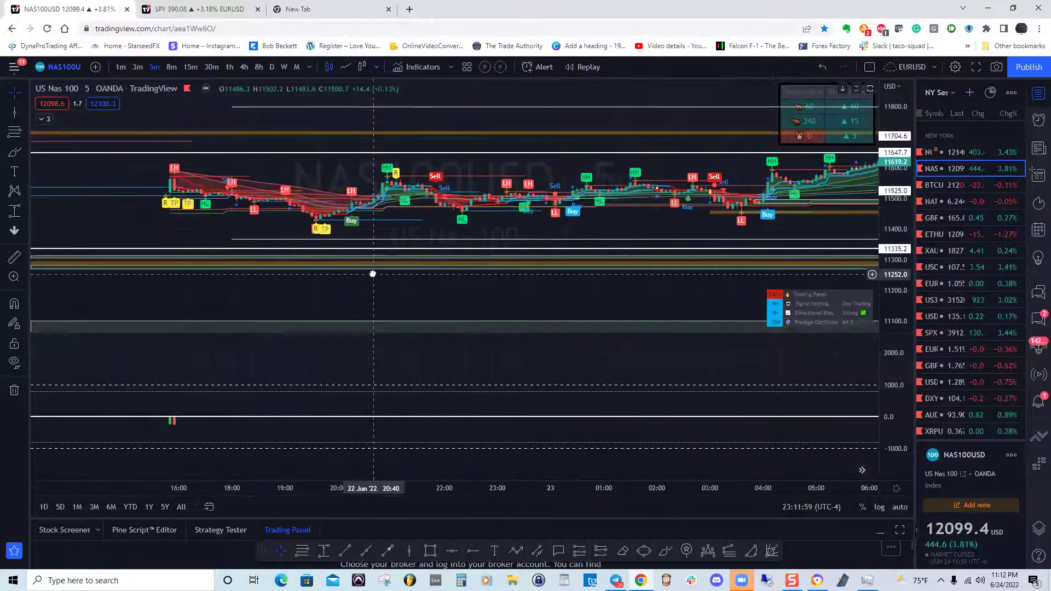
pyautogui.moveTo(279, 281); pyautogui.dragTo(429, 272)
pyautogui.moveTo(316, 279); pyautogui.dragTo(415, 253)
pyautogui.moveTo(261, 349); pyautogui.dragTo(314, 343)
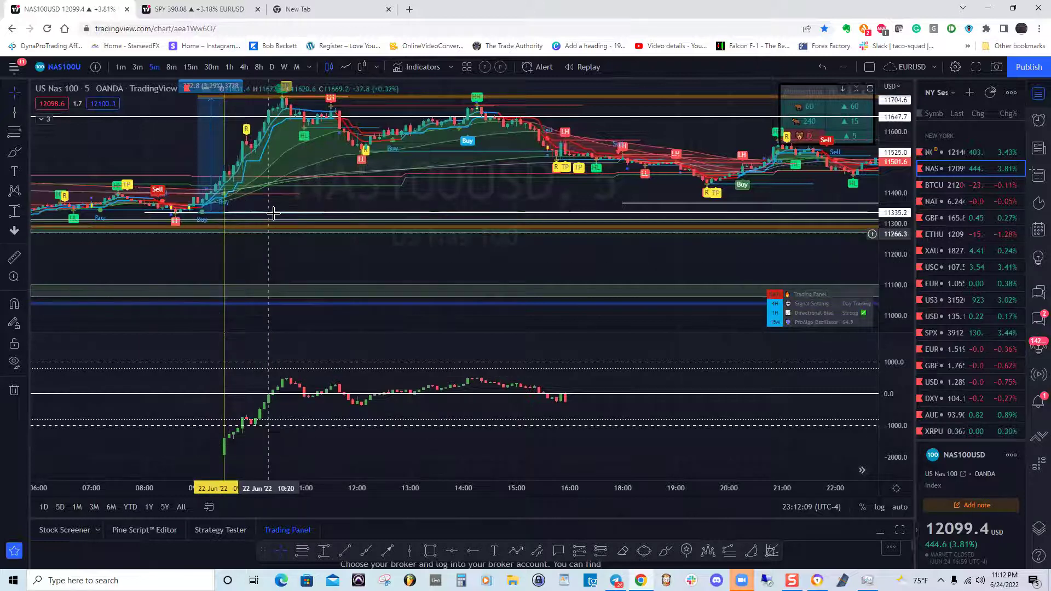
# Step: Examine NAS100USD price and the USI:ADD candles before and after the 22 June 09:30 open
pyautogui.moveTo(272, 216); pyautogui.dragTo(298, 264)
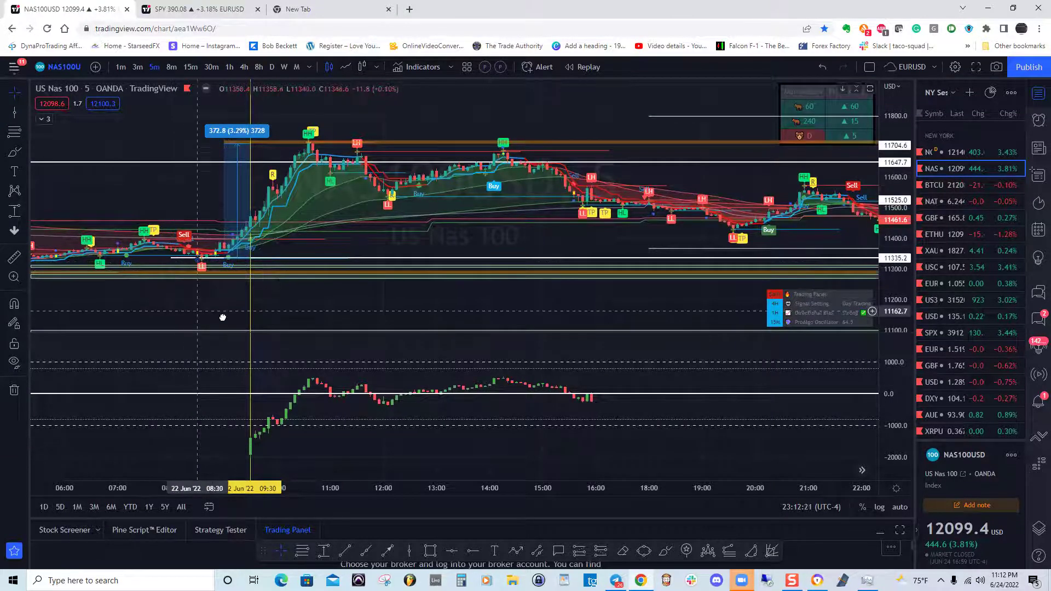
pyautogui.moveTo(220, 317); pyautogui.dragTo(273, 327)
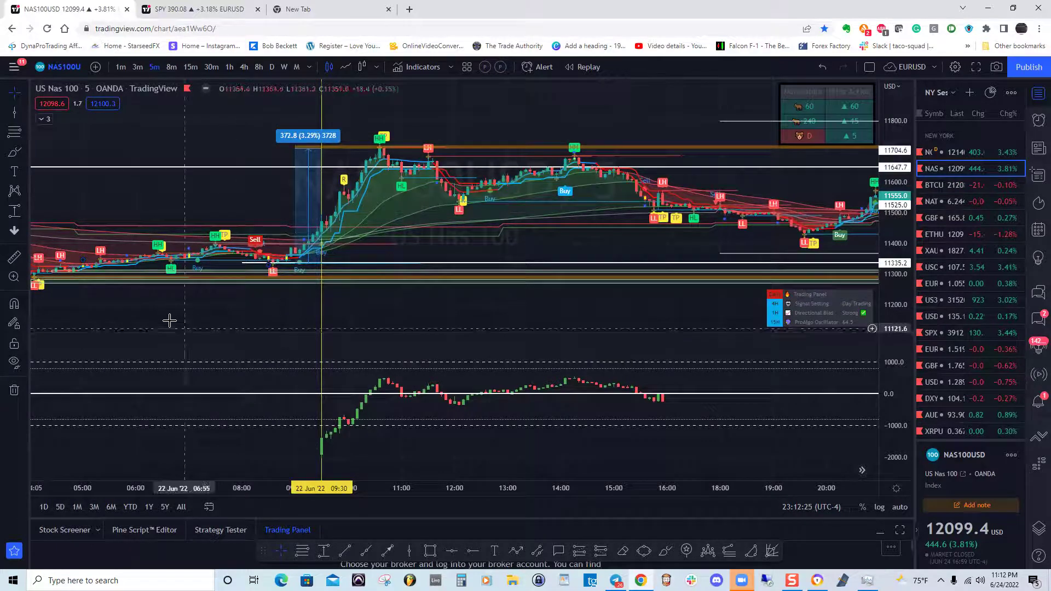
pyautogui.moveTo(200, 331); pyautogui.dragTo(380, 314)
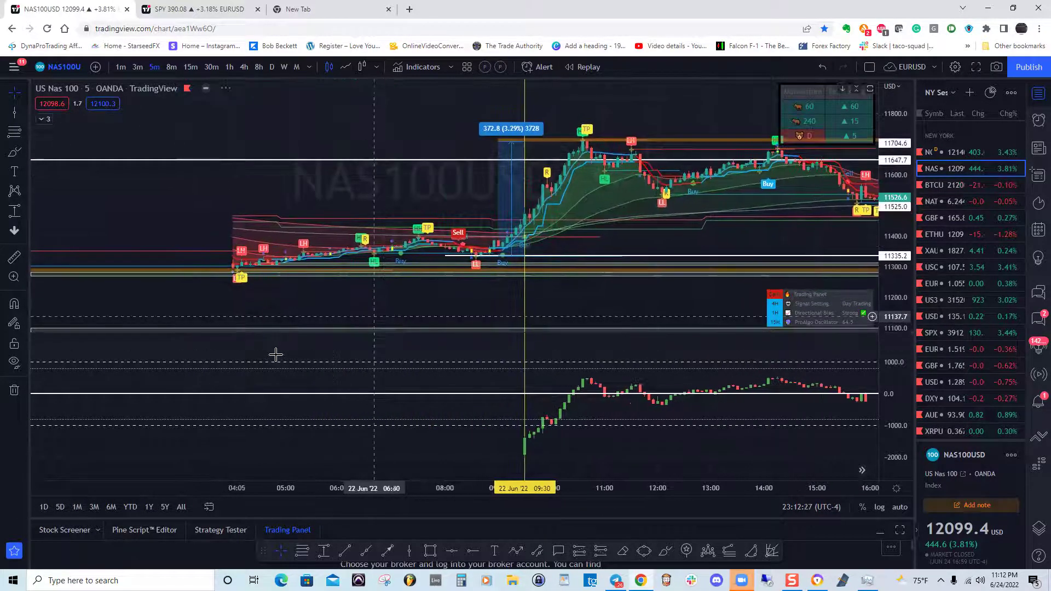
pyautogui.moveTo(237, 316); pyautogui.dragTo(444, 305)
pyautogui.moveTo(339, 310); pyautogui.dragTo(112, 305)
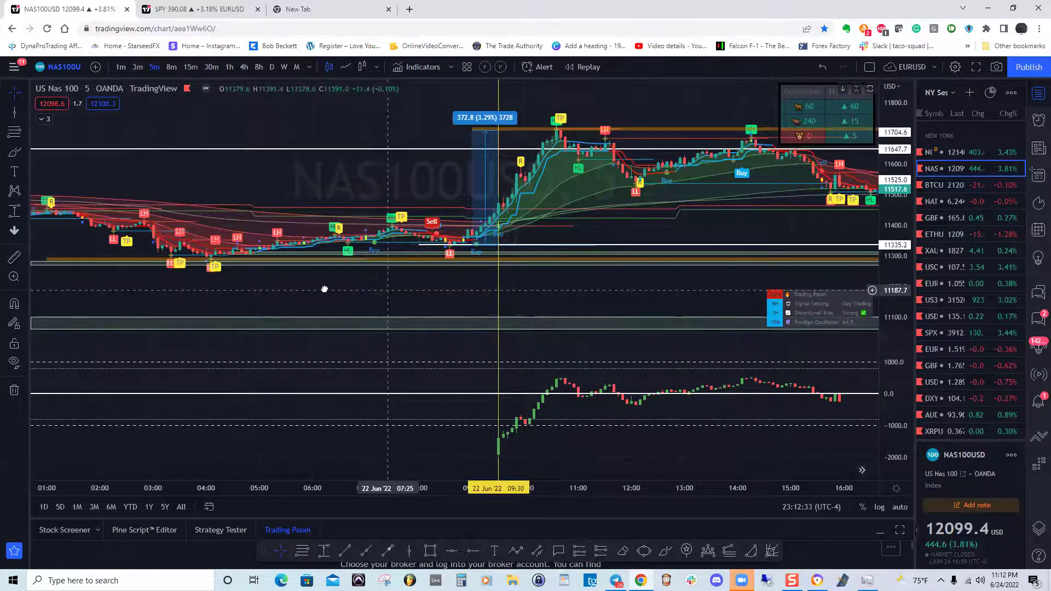
# Step: Compare NAS100USD price with the USI:ADD pane from the 22 June session back to the 21 June 09:30 open
pyautogui.moveTo(325, 289); pyautogui.dragTo(241, 283)
pyautogui.moveTo(425, 317)
pyautogui.mouseDown()
pyautogui.moveTo(381, 323)
pyautogui.moveTo(498, 319)
pyautogui.mouseUp()
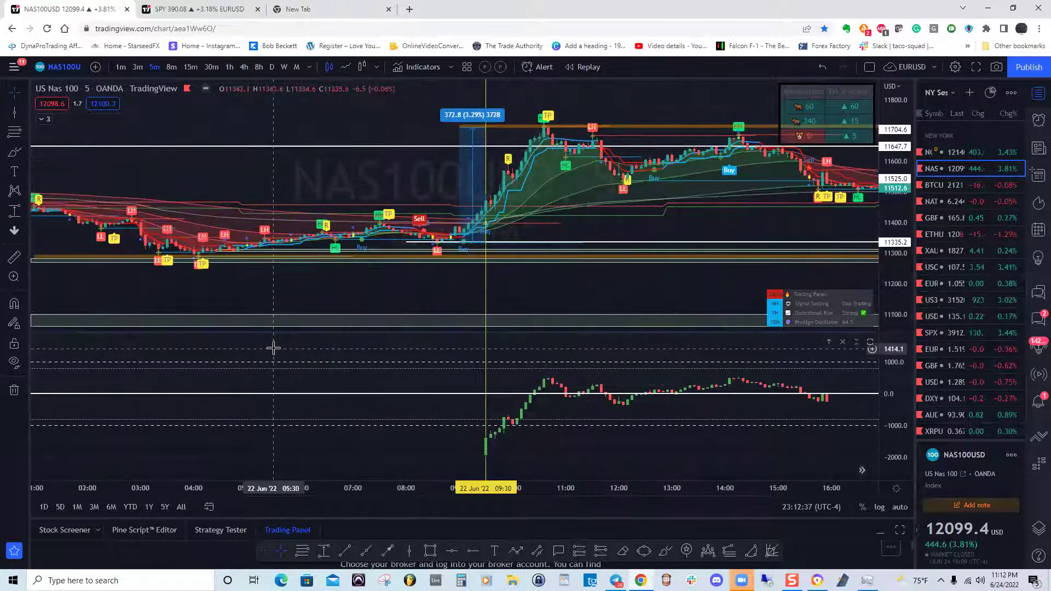
pyautogui.moveTo(273, 347); pyautogui.dragTo(403, 307)
pyautogui.moveTo(275, 284)
pyautogui.mouseDown()
pyautogui.moveTo(469, 288)
pyautogui.moveTo(382, 275)
pyautogui.mouseUp()
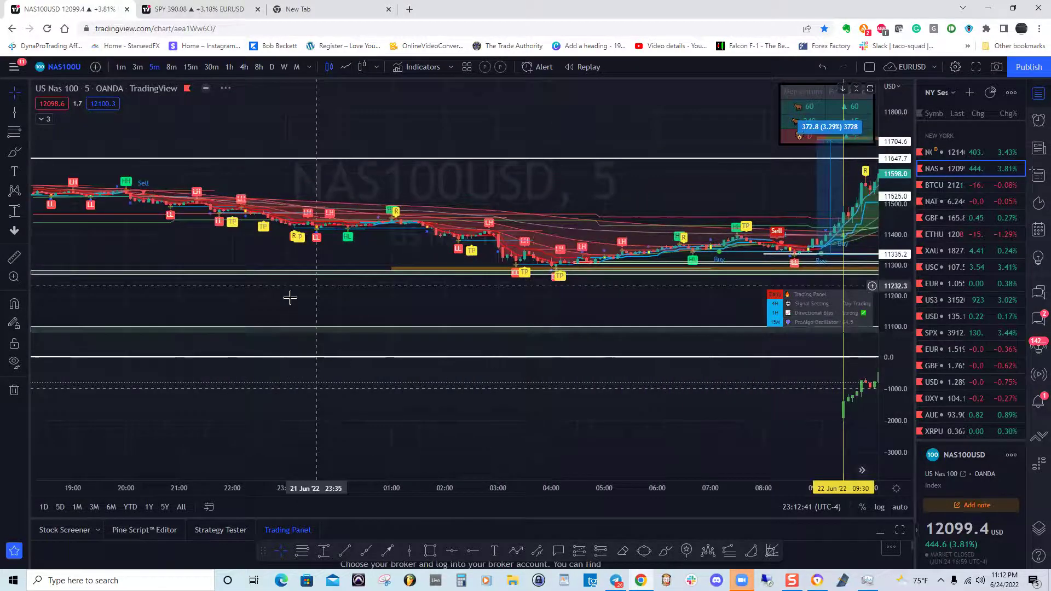
pyautogui.moveTo(263, 309); pyautogui.dragTo(487, 312)
pyautogui.moveTo(286, 291); pyautogui.dragTo(479, 305)
pyautogui.moveTo(246, 280); pyautogui.dragTo(307, 277)
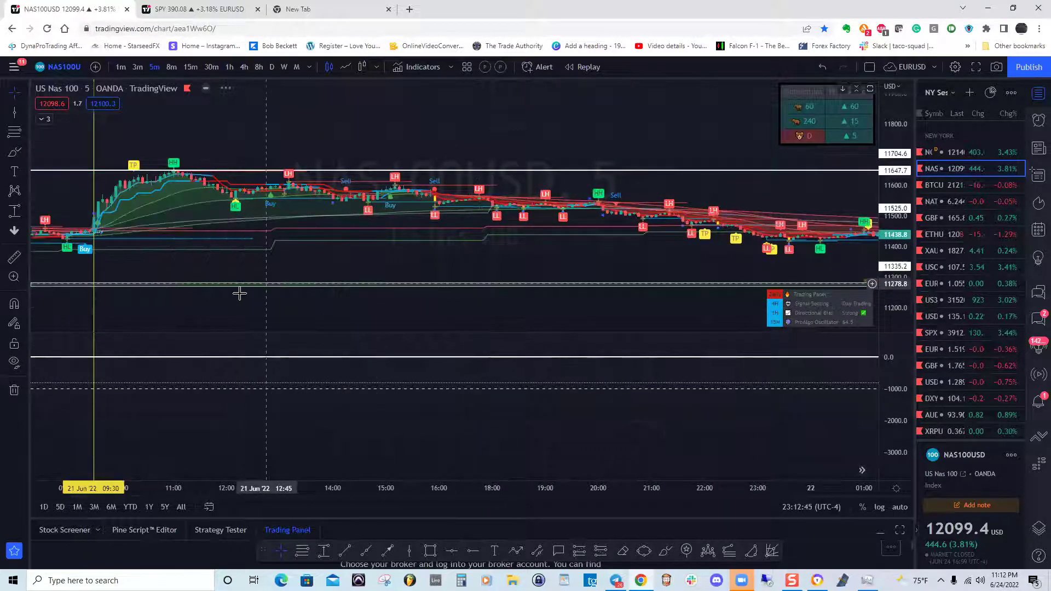
pyautogui.moveTo(194, 315)
pyautogui.mouseDown()
pyautogui.moveTo(230, 310)
pyautogui.moveTo(291, 378)
pyautogui.mouseUp()
pyautogui.moveTo(329, 429)
pyautogui.mouseDown()
pyautogui.moveTo(360, 402)
pyautogui.moveTo(352, 425)
pyautogui.mouseUp()
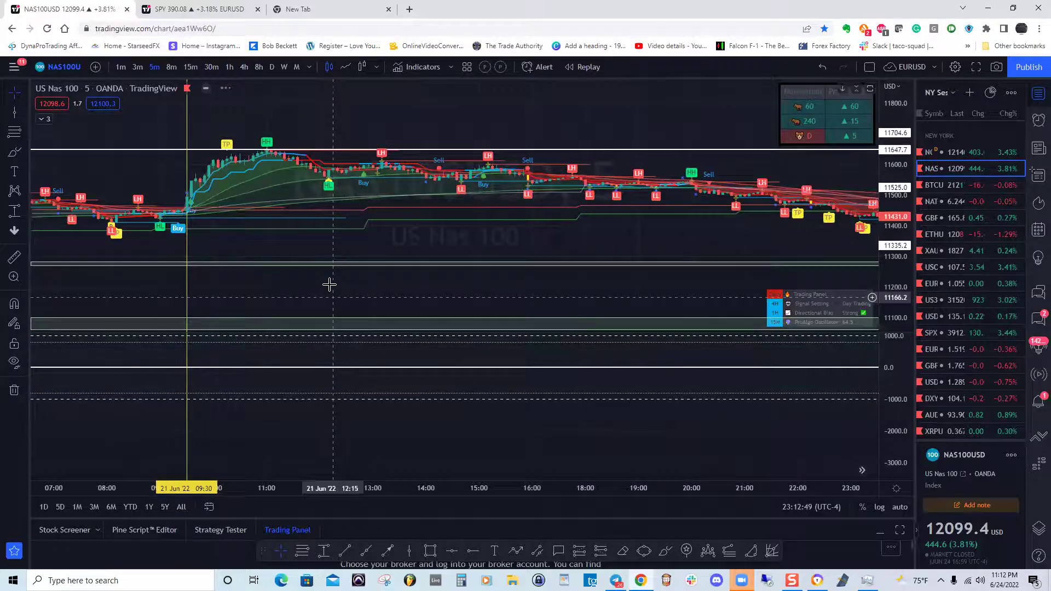
# Step: Rescale the USI:ADD pane to examine the full run of 21 June candles below the NAS100USD price
pyautogui.moveTo(328, 284); pyautogui.dragTo(333, 251)
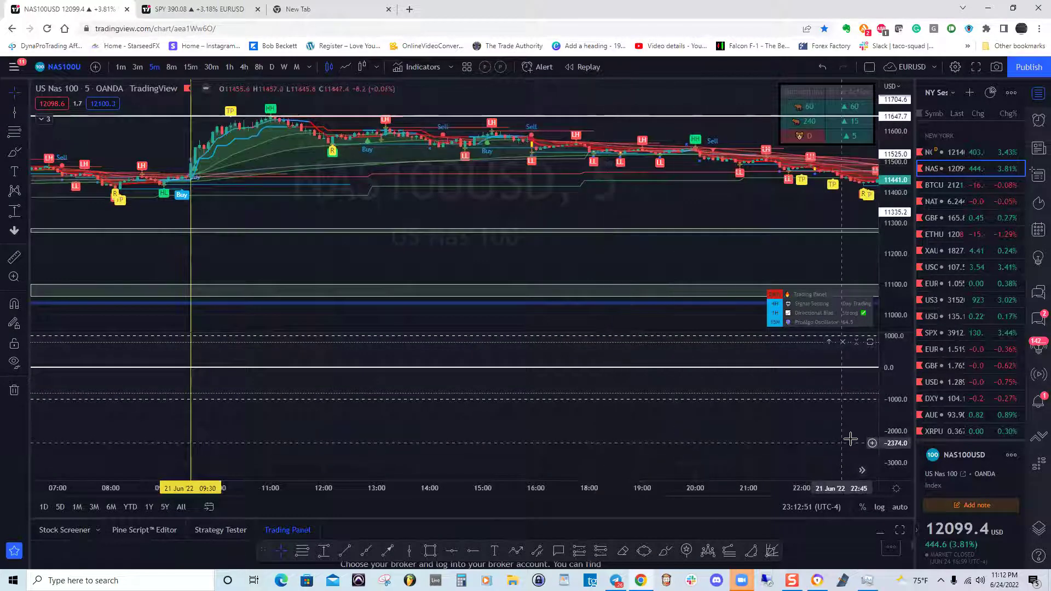
pyautogui.moveTo(905, 416); pyautogui.dragTo(904, 459)
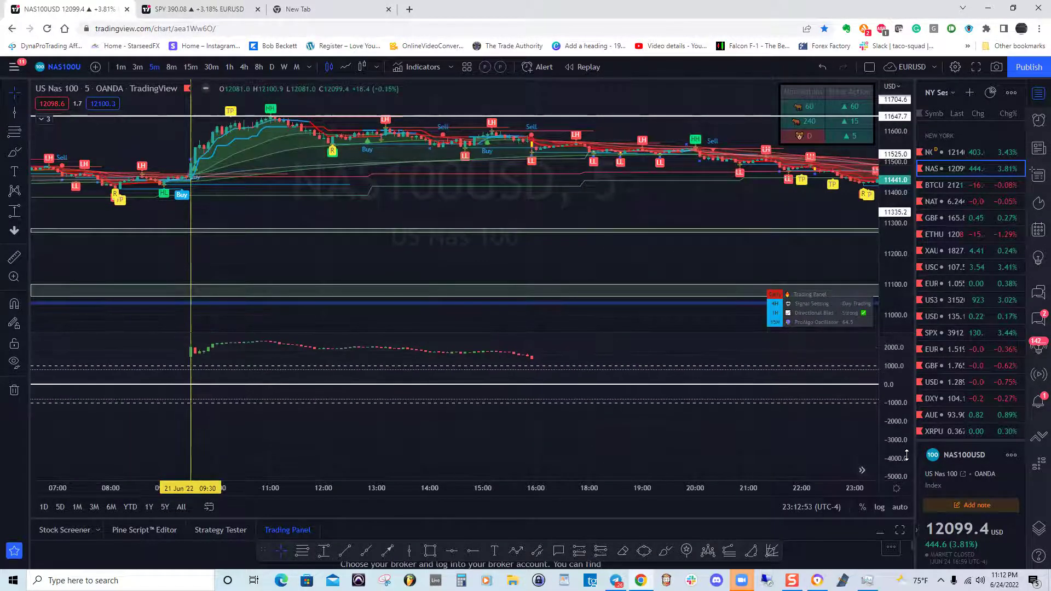
pyautogui.moveTo(345, 357); pyautogui.dragTo(356, 415)
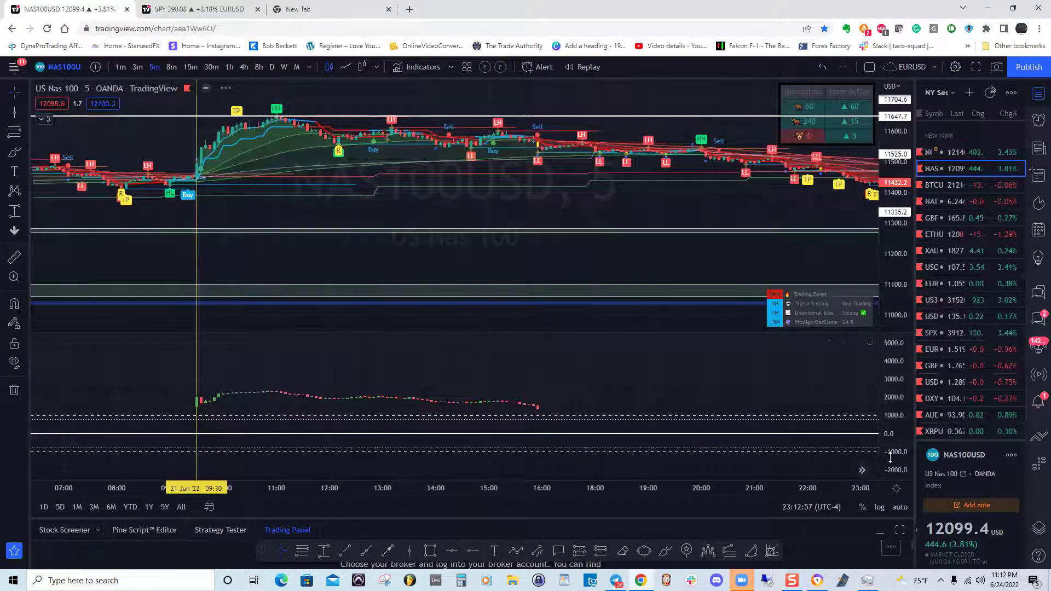
pyautogui.moveTo(901, 432); pyautogui.dragTo(902, 357)
pyautogui.moveTo(254, 192); pyautogui.dragTo(287, 241)
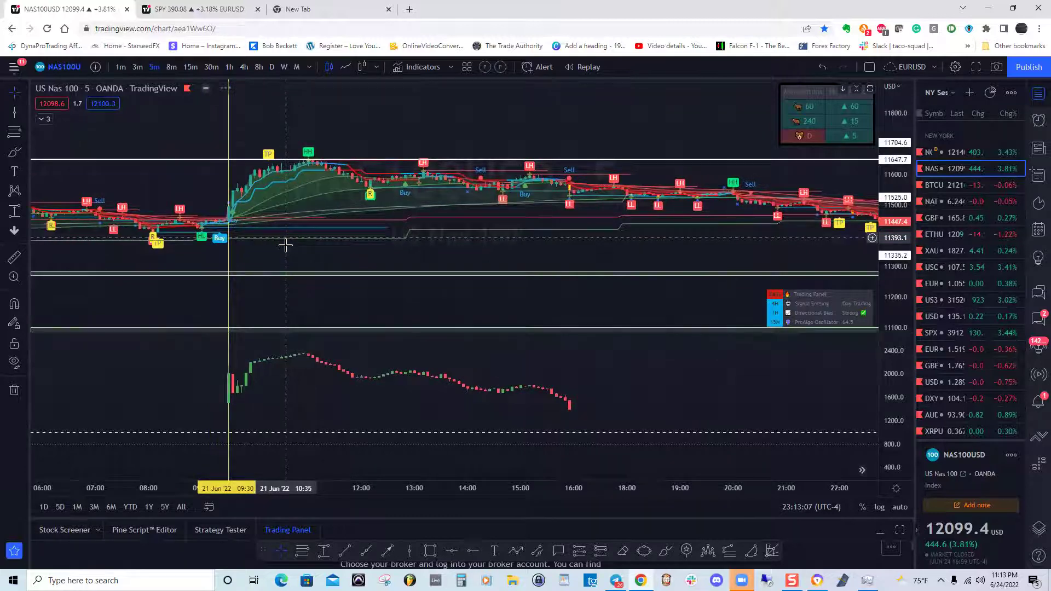
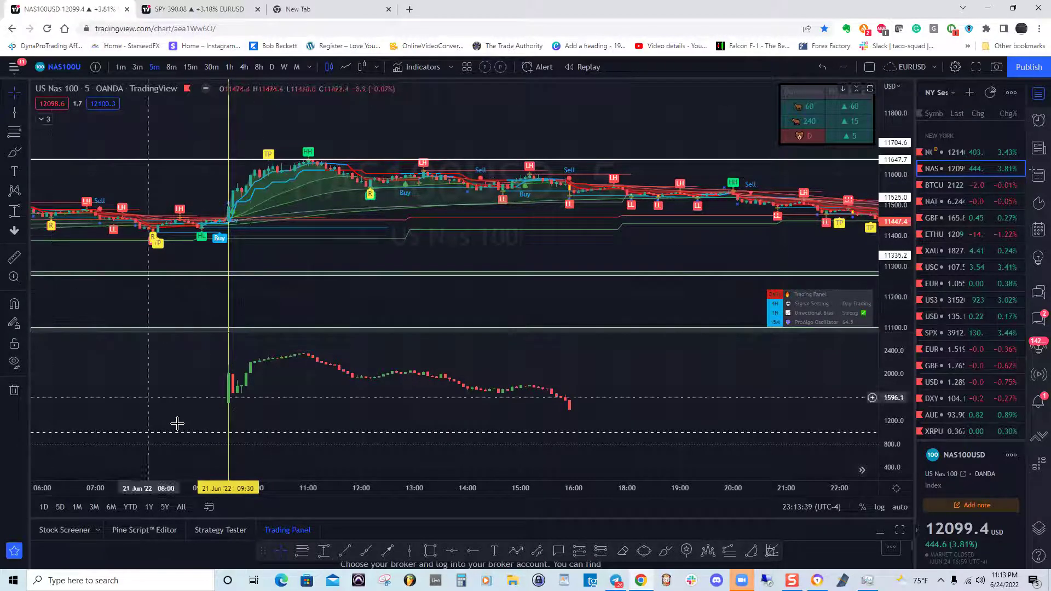
# Step: Measure the NAS100USD move from the entry near 21 June 09:20 with the Price Range tool and clear the measurement
pyautogui.click(323, 553)
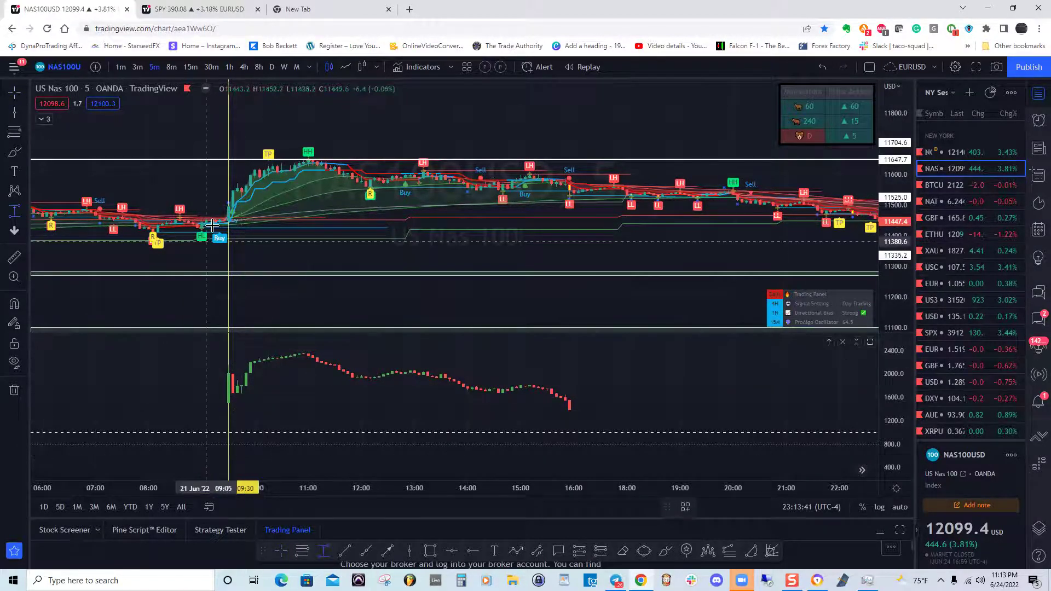
pyautogui.click(217, 219)
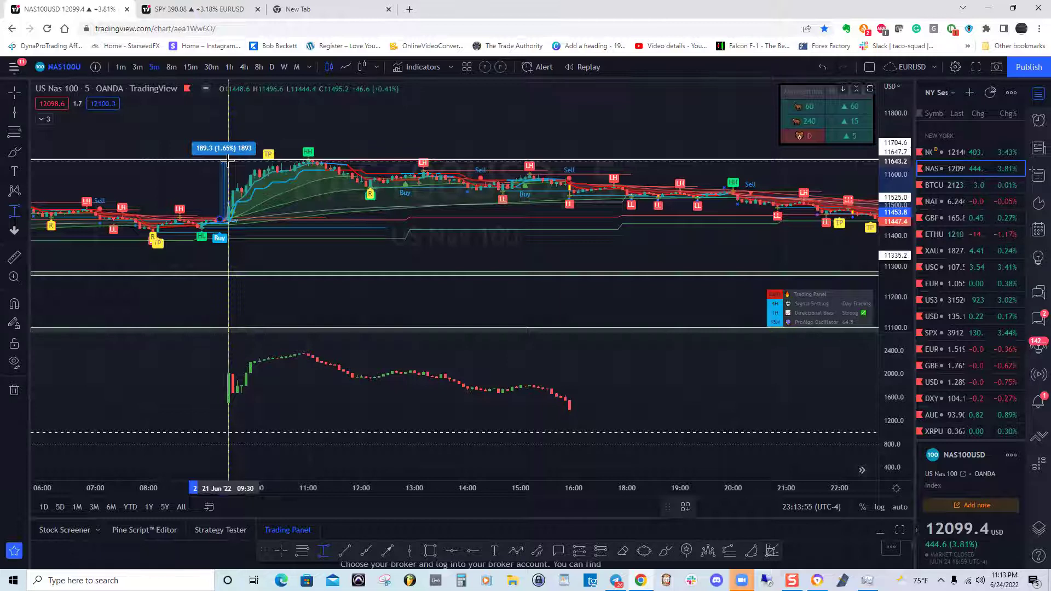
pyautogui.click(296, 305)
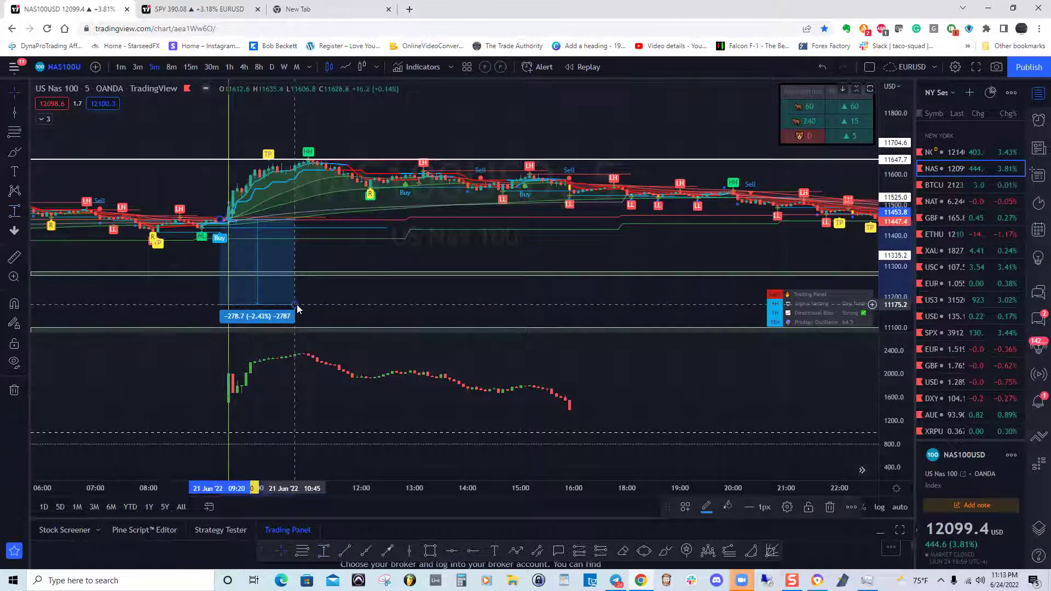
pyautogui.click(296, 304)
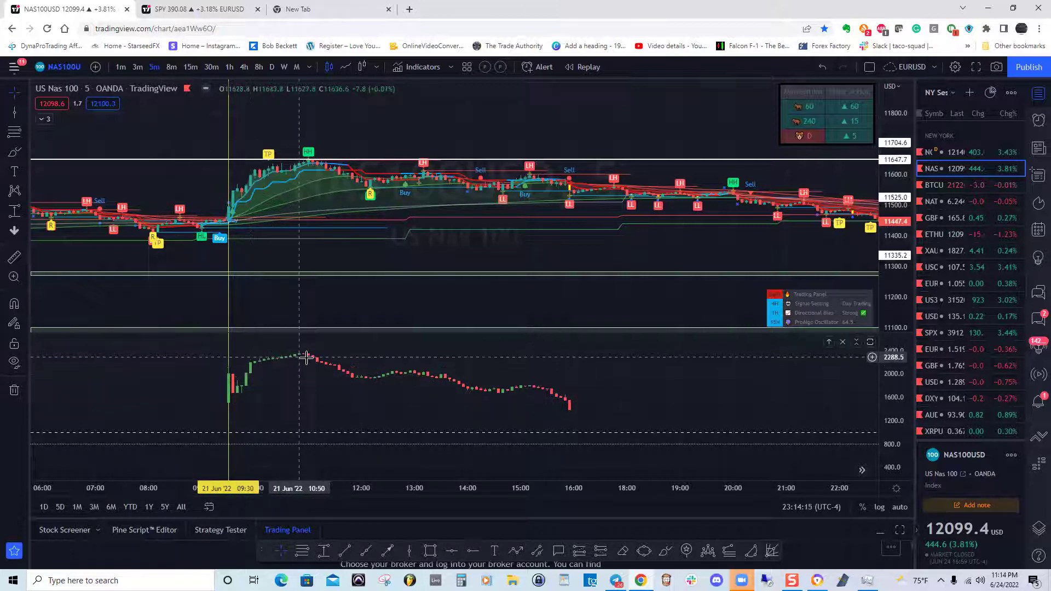
# Step: Switch NAS100USD to the 15-minute interval and go back to the 17 June session with its USI:ADD candles
pyautogui.moveTo(285, 404); pyautogui.dragTo(431, 418)
pyautogui.moveTo(249, 383); pyautogui.dragTo(416, 403)
pyautogui.moveTo(314, 400); pyautogui.dragTo(413, 410)
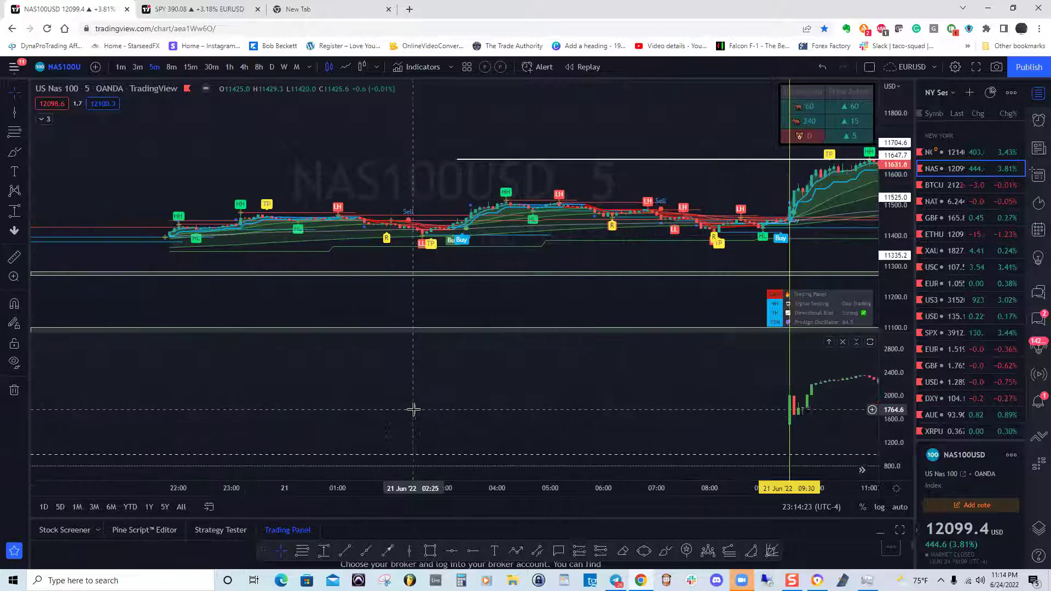
pyautogui.moveTo(274, 403); pyautogui.dragTo(390, 406)
pyautogui.moveTo(312, 401); pyautogui.dragTo(397, 404)
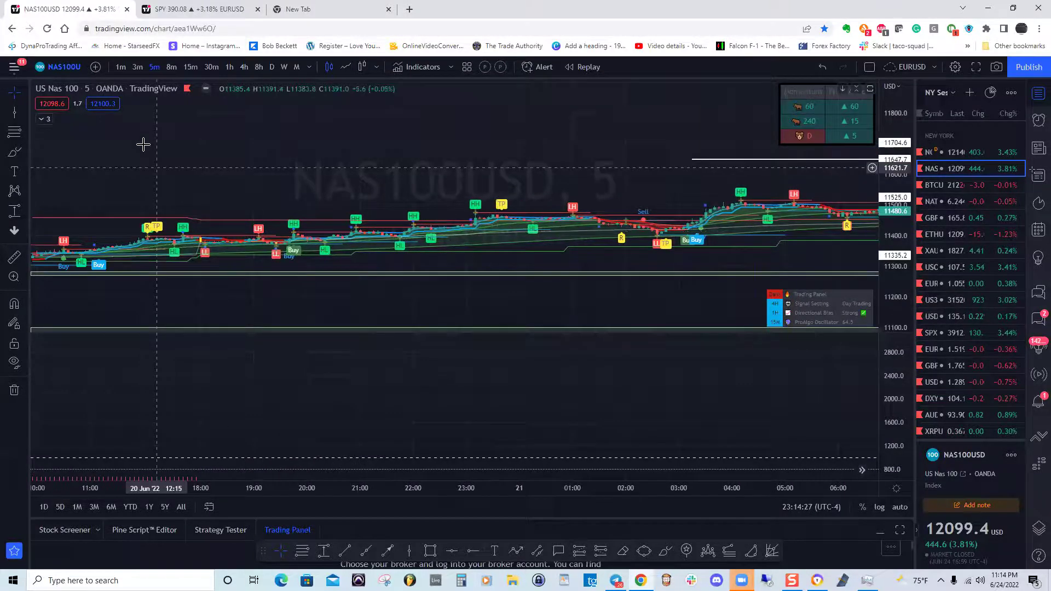
pyautogui.click(190, 67)
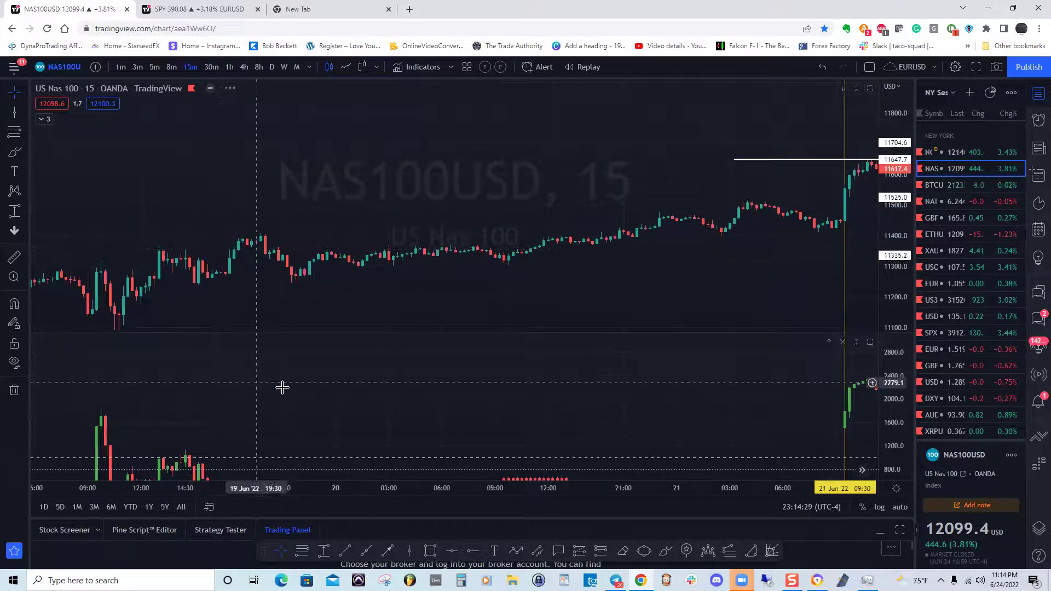
pyautogui.moveTo(278, 376); pyautogui.dragTo(413, 329)
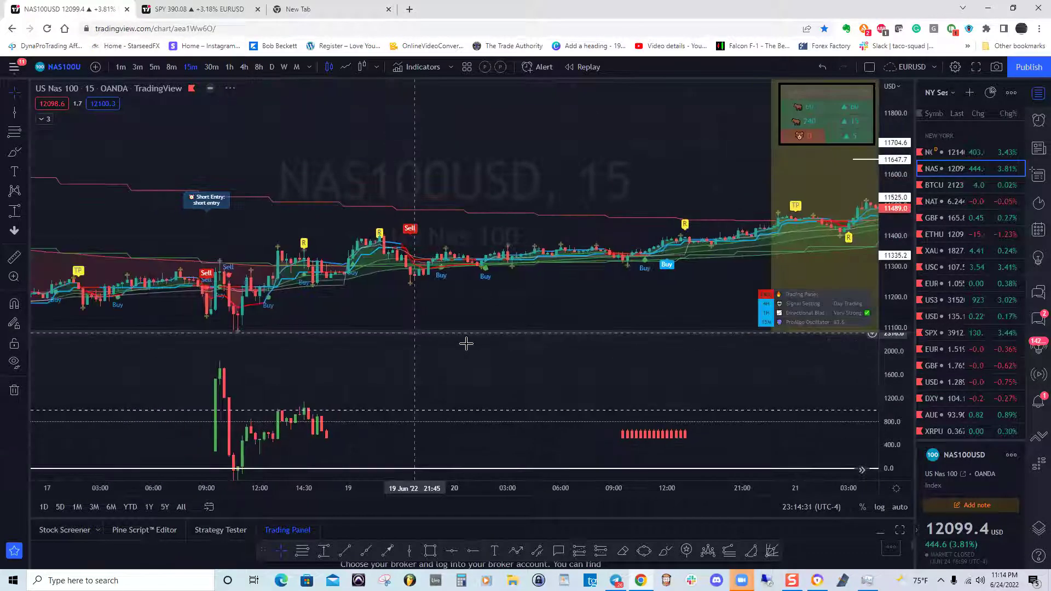
pyautogui.moveTo(422, 387); pyautogui.dragTo(456, 370)
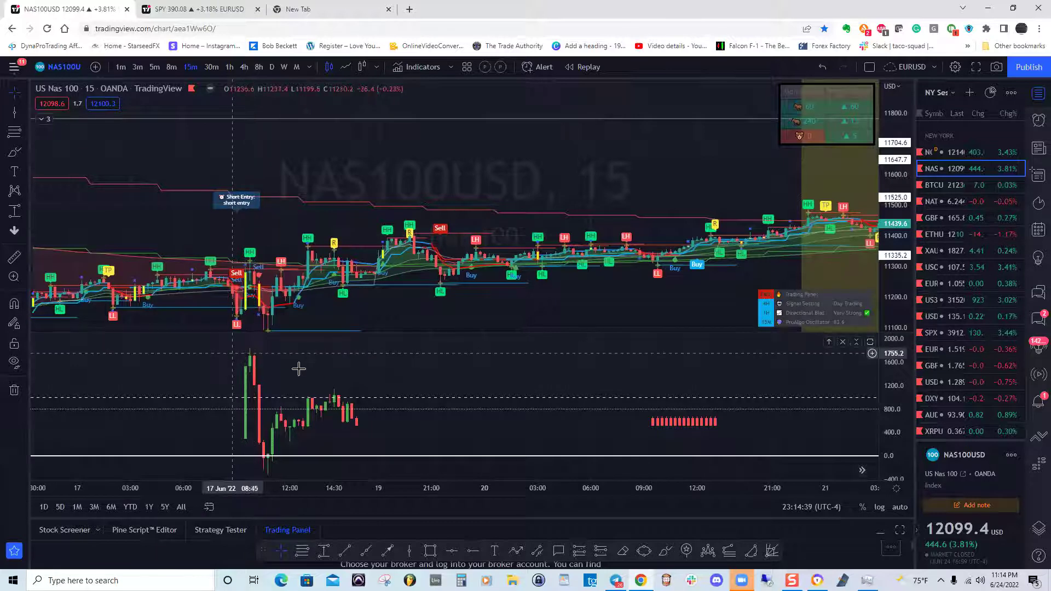
# Step: Stretch the NAS100USD price scale to examine the 17 June candles and signals above the USI:ADD pane
pyautogui.moveTo(347, 376); pyautogui.dragTo(290, 239)
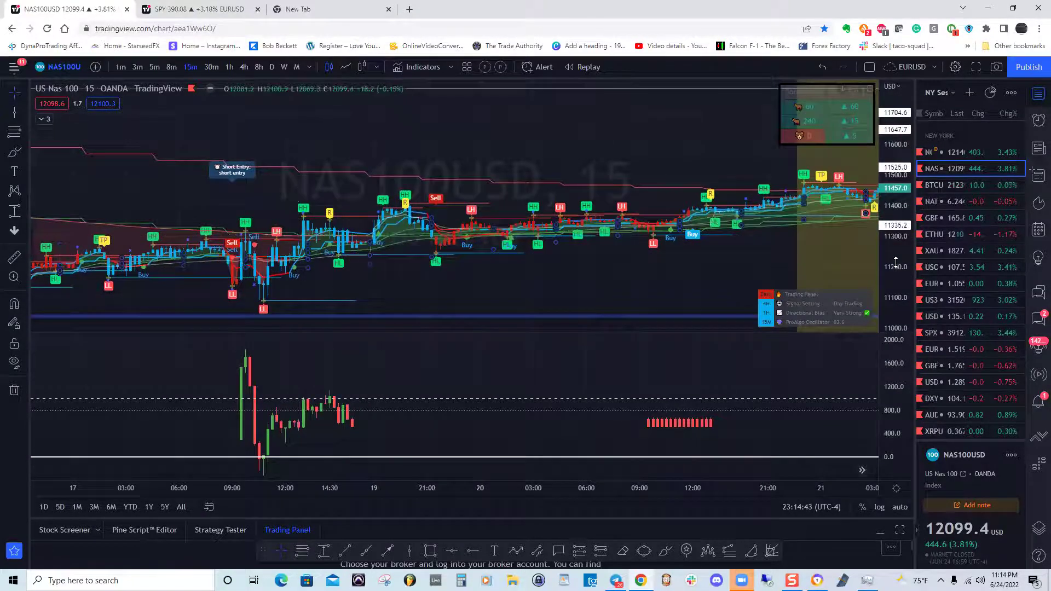
pyautogui.moveTo(903, 250); pyautogui.dragTo(902, 219)
pyautogui.moveTo(556, 241); pyautogui.dragTo(579, 194)
pyautogui.moveTo(902, 268); pyautogui.dragTo(903, 236)
pyautogui.moveTo(552, 252); pyautogui.dragTo(564, 218)
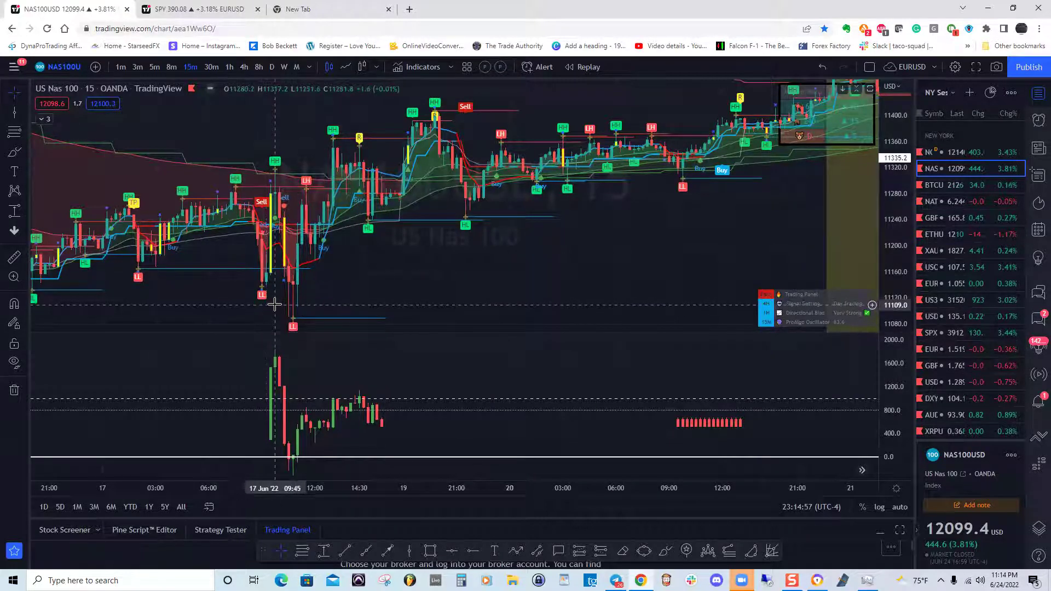
# Step: Draw a vertical line on the 17 June session and shift it from 09:30 to 09:00
pyautogui.click(408, 551)
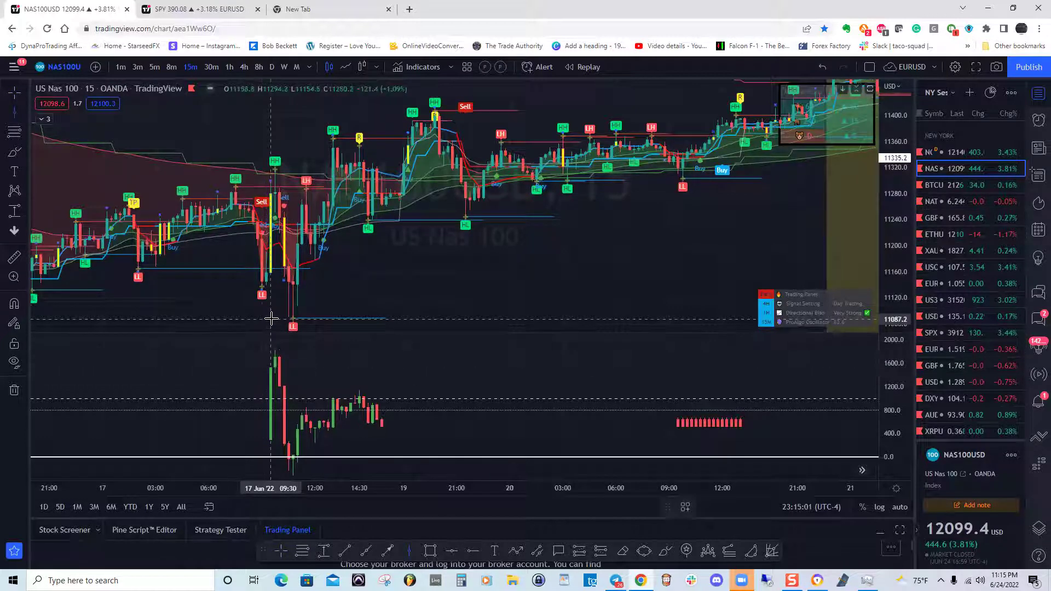
pyautogui.click(271, 316)
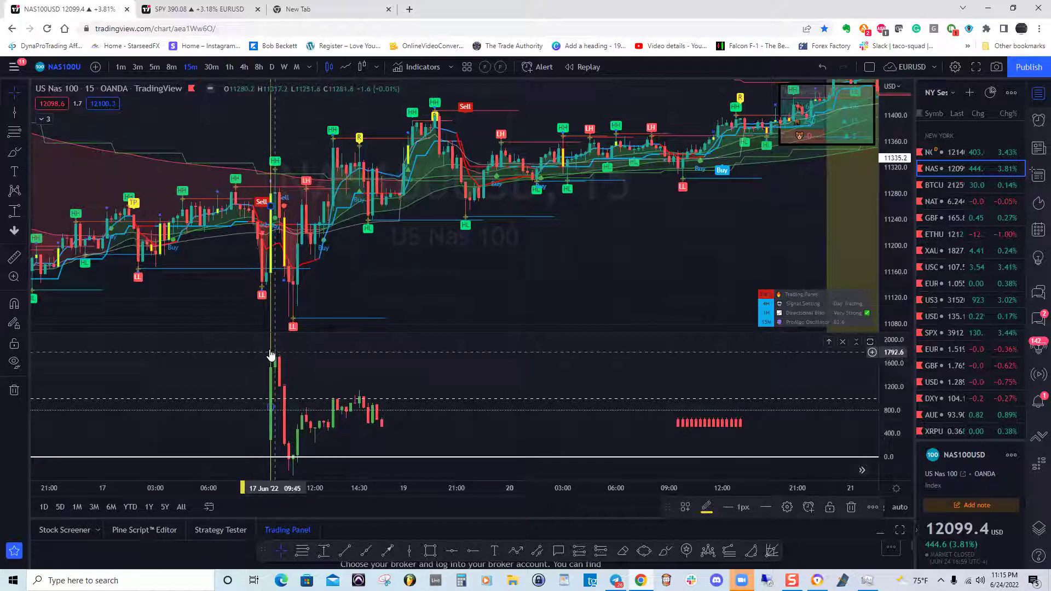
pyautogui.moveTo(270, 347); pyautogui.dragTo(262, 346)
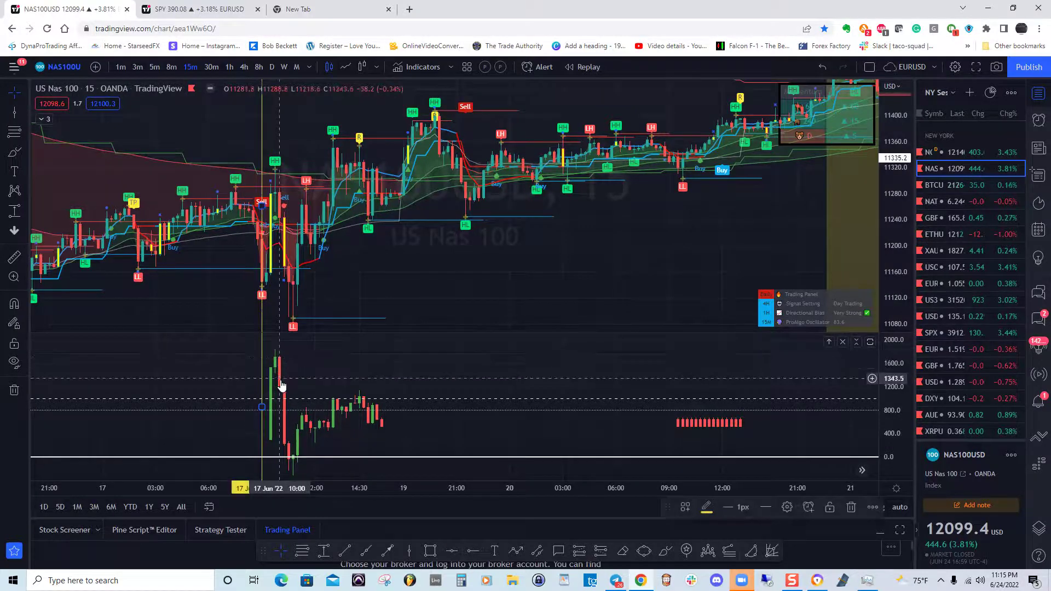
pyautogui.moveTo(364, 381); pyautogui.dragTo(364, 366)
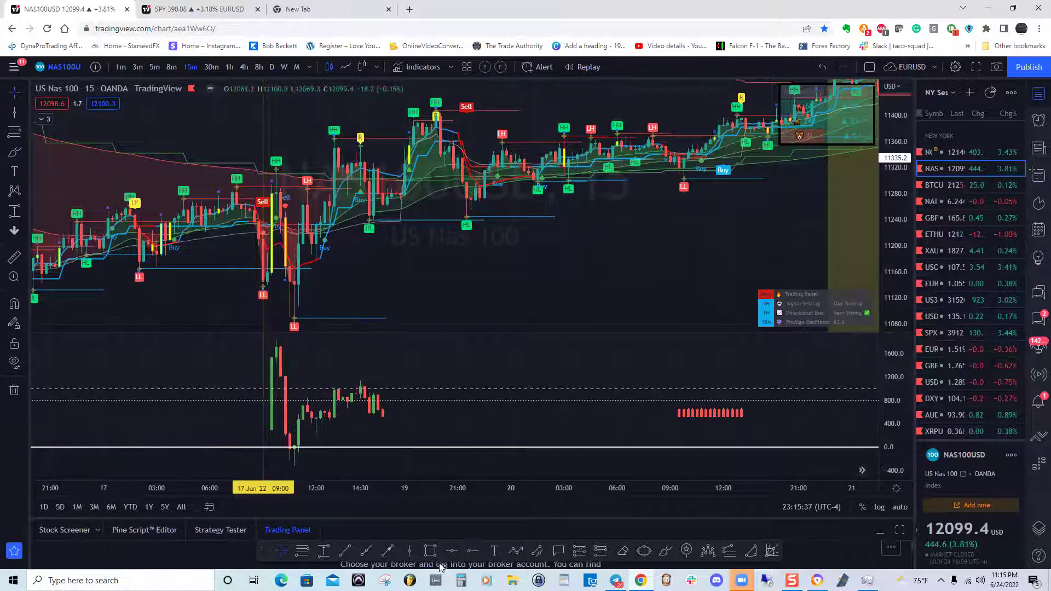
# Step: Draw a horizontal ray at about 11138.4 near the 17 June lows, starting before the session open
pyautogui.click(472, 551)
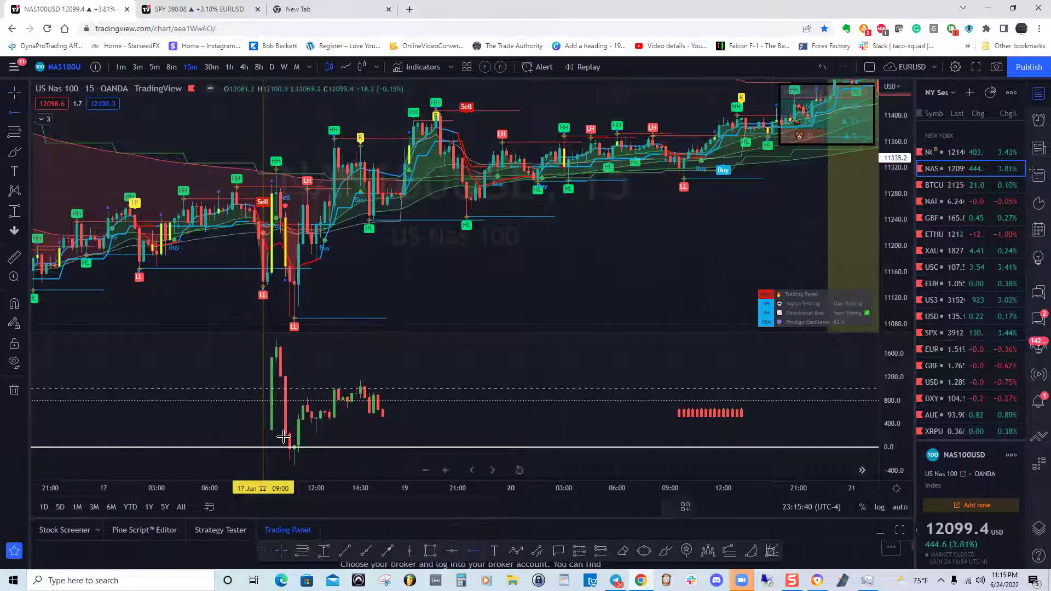
pyautogui.click(167, 285)
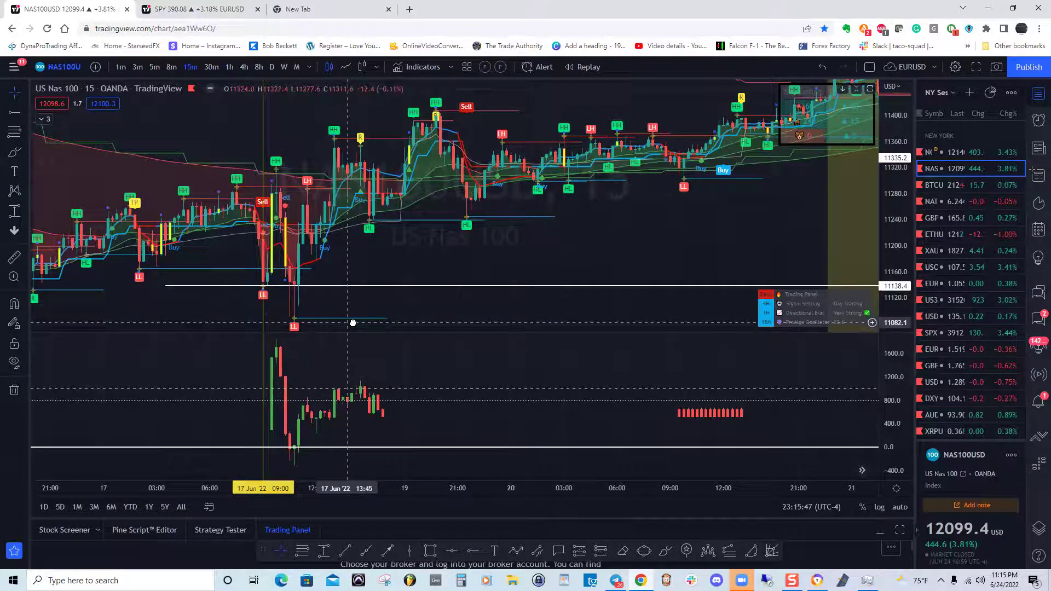
pyautogui.moveTo(353, 323); pyautogui.dragTo(375, 331)
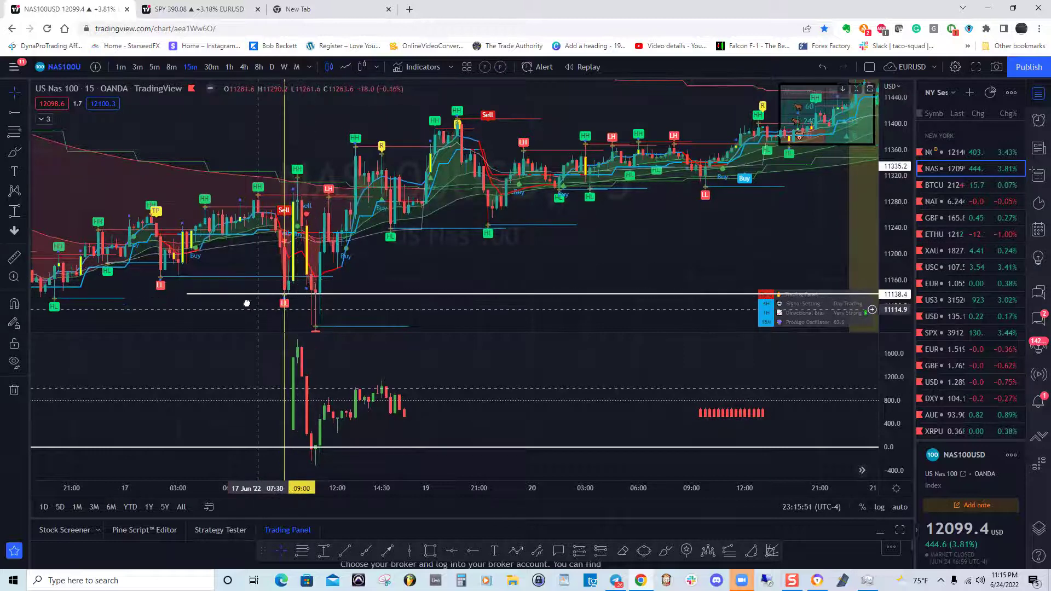
pyautogui.moveTo(247, 304); pyautogui.dragTo(232, 288)
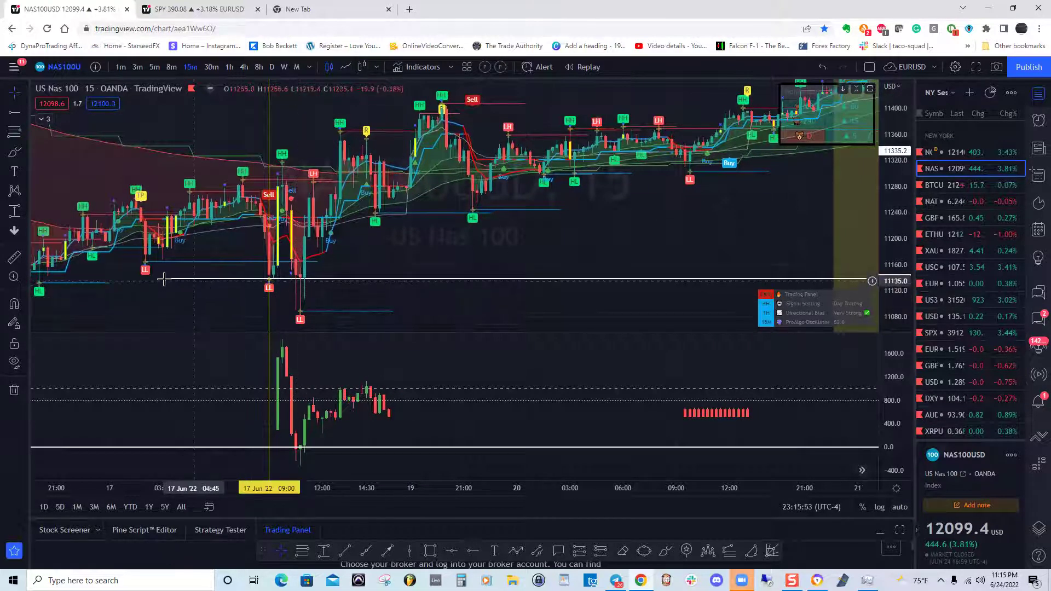
# Step: Expand the indicator legend to check the ProAlgo and ProConcepts indicators on the chart, and collapse it again
pyautogui.click(41, 121)
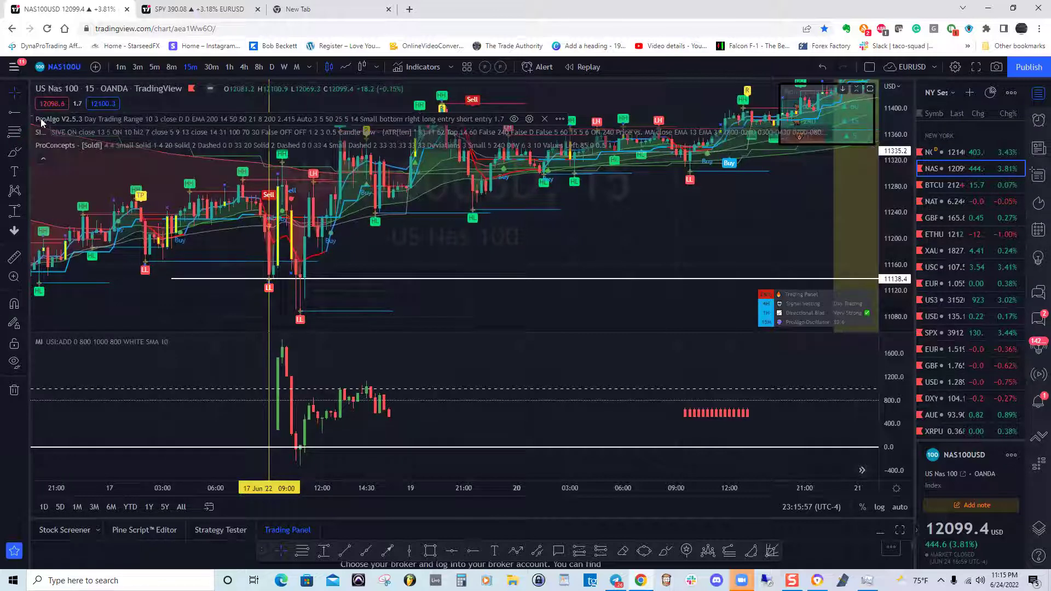
pyautogui.click(39, 160)
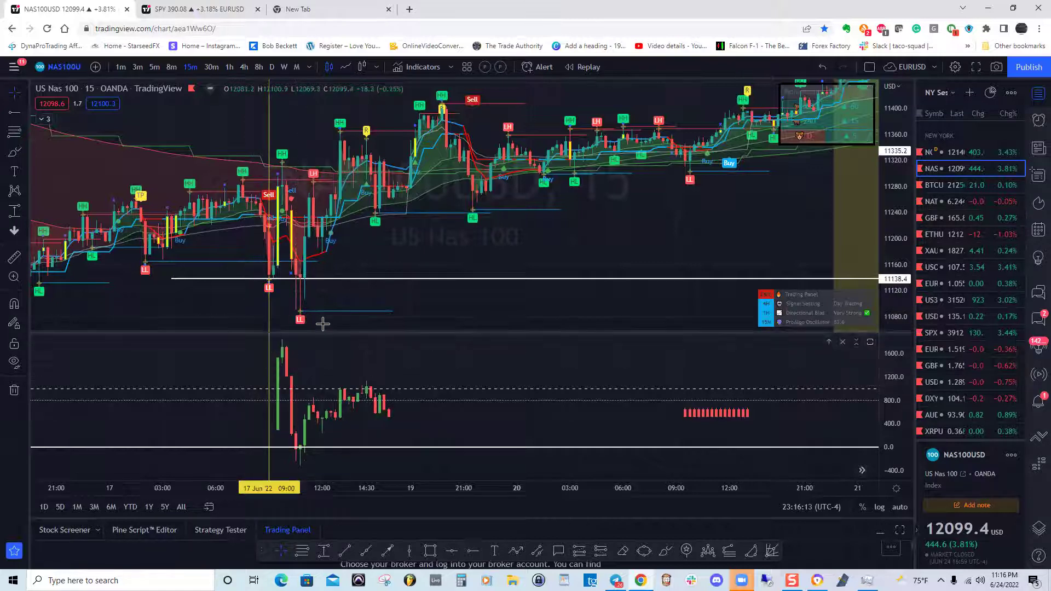
pyautogui.moveTo(373, 326); pyautogui.dragTo(419, 334)
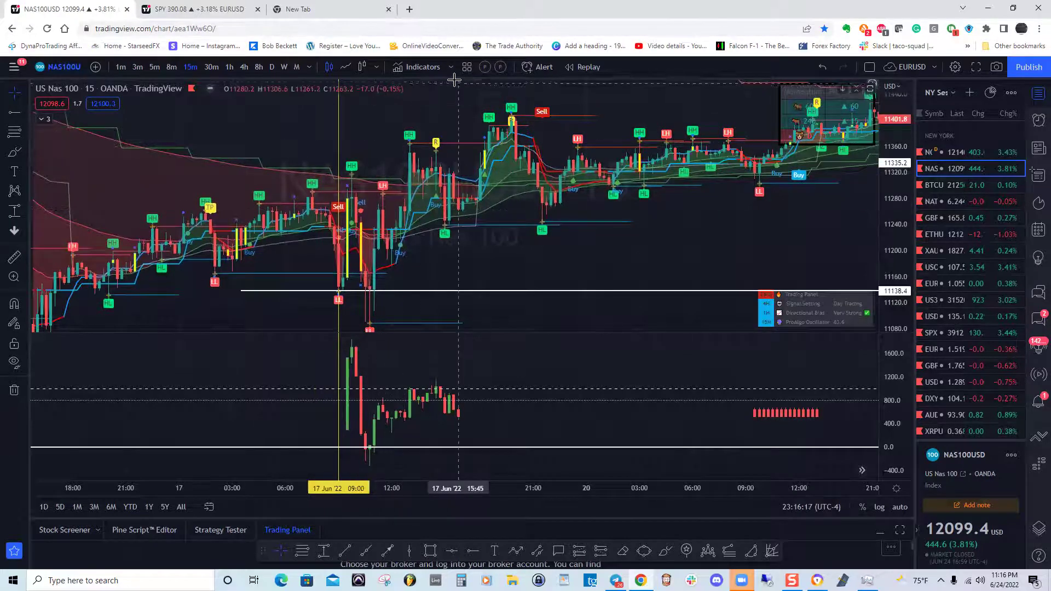
# Step: Start a bar replay of NAS100USD from 17 June 06:00 and play it at one update every 2 sec
pyautogui.click(580, 68)
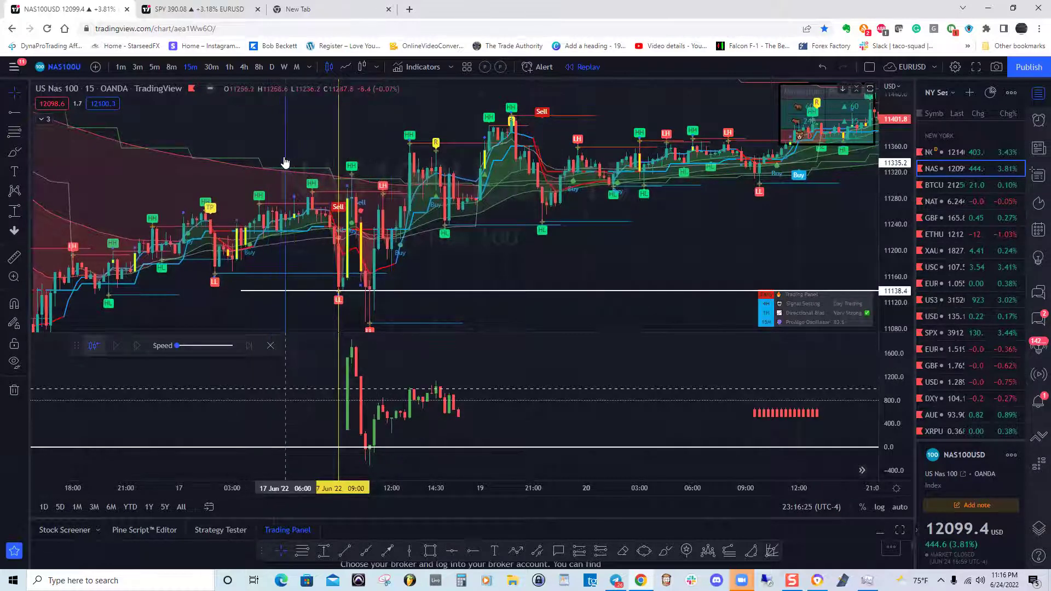
pyautogui.click(283, 180)
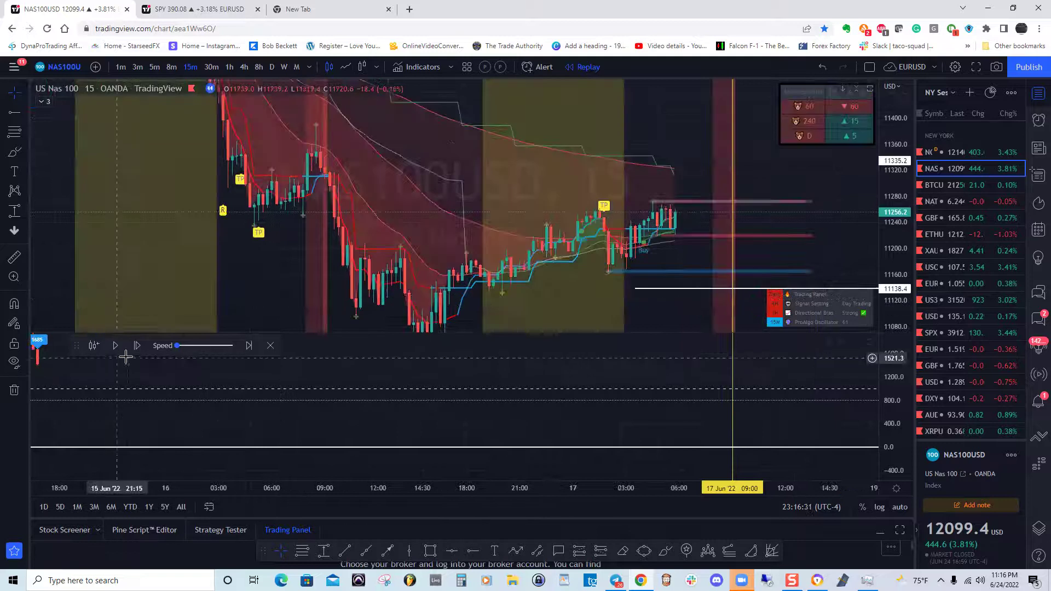
pyautogui.click(198, 346)
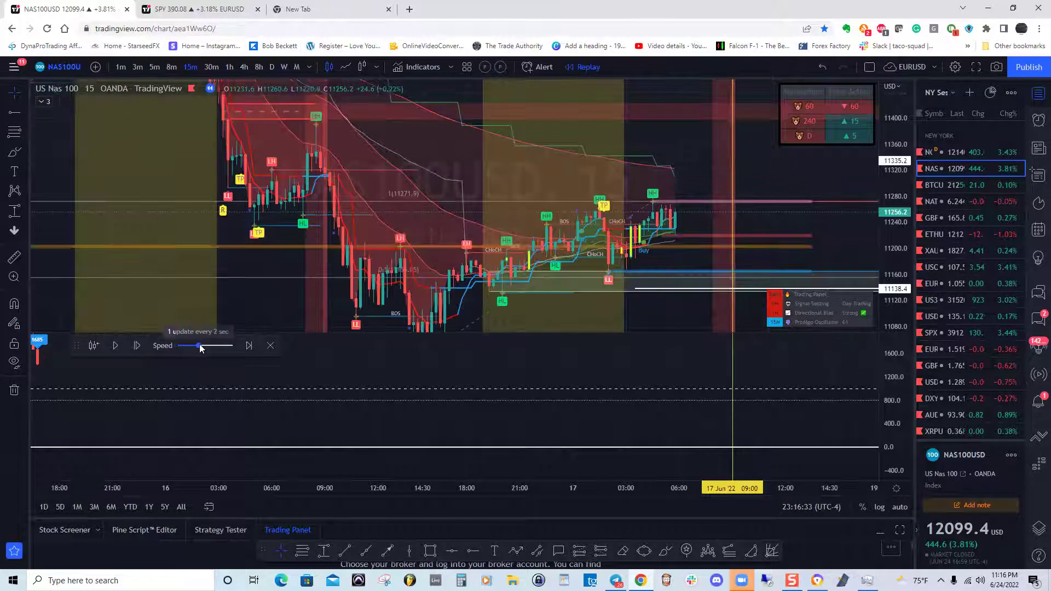
pyautogui.click(116, 347)
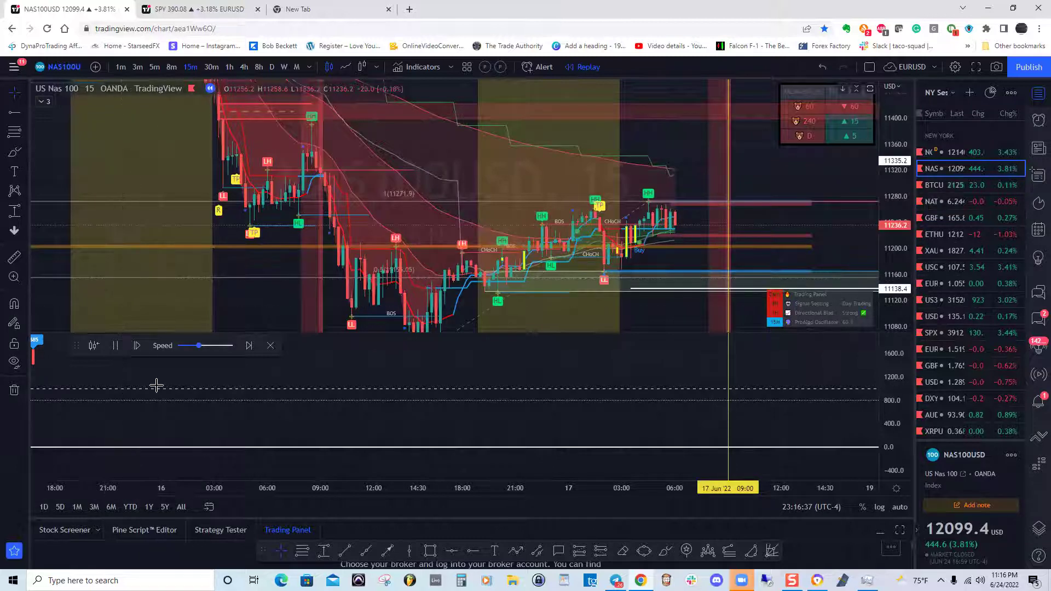
# Step: Follow the 17 June NAS100USD replay past the 09:00 vertical line, comparing price with the ADD pane, and exit replay mode
pyautogui.moveTo(430, 380); pyautogui.dragTo(285, 383)
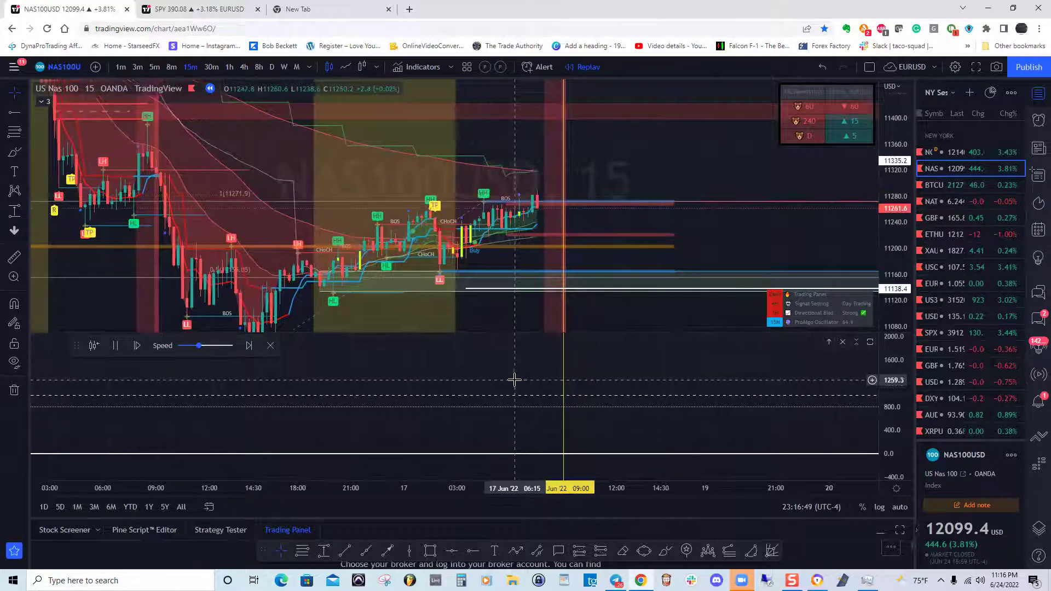
pyautogui.moveTo(498, 375); pyautogui.dragTo(467, 372)
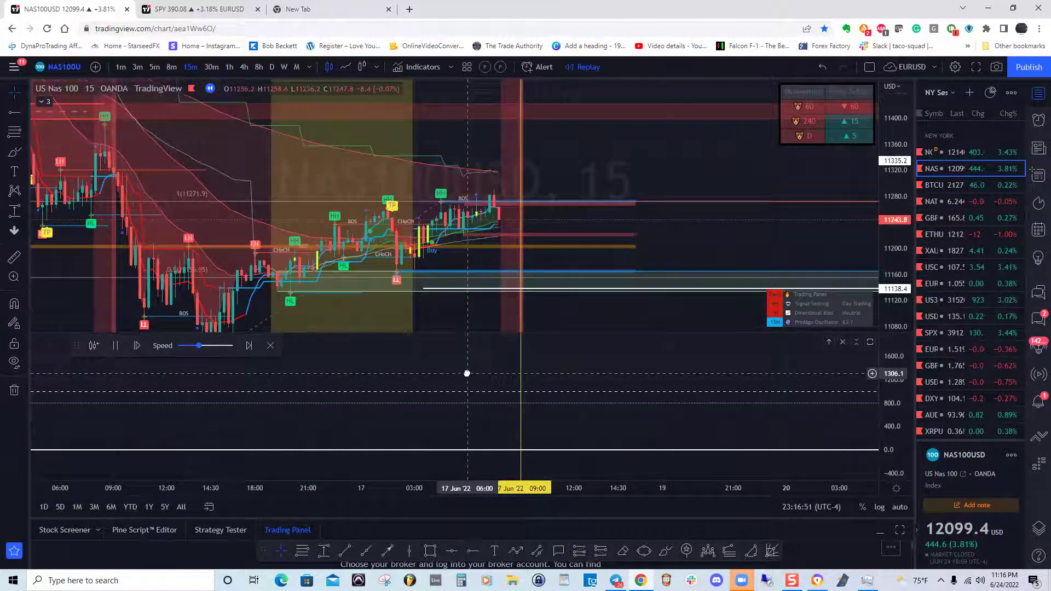
pyautogui.moveTo(464, 409); pyautogui.dragTo(431, 376)
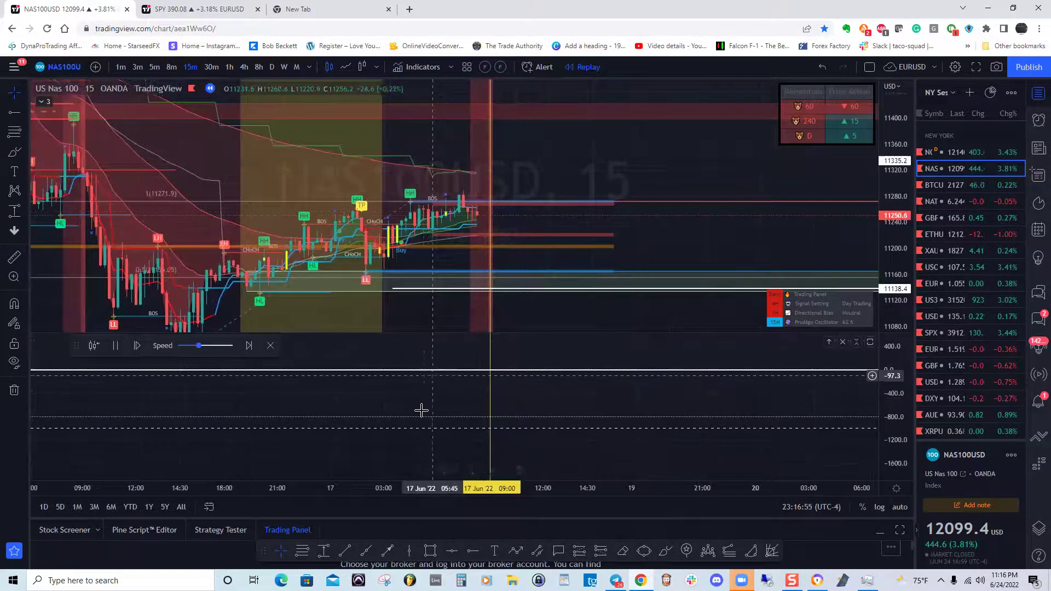
pyautogui.moveTo(426, 426); pyautogui.dragTo(361, 456)
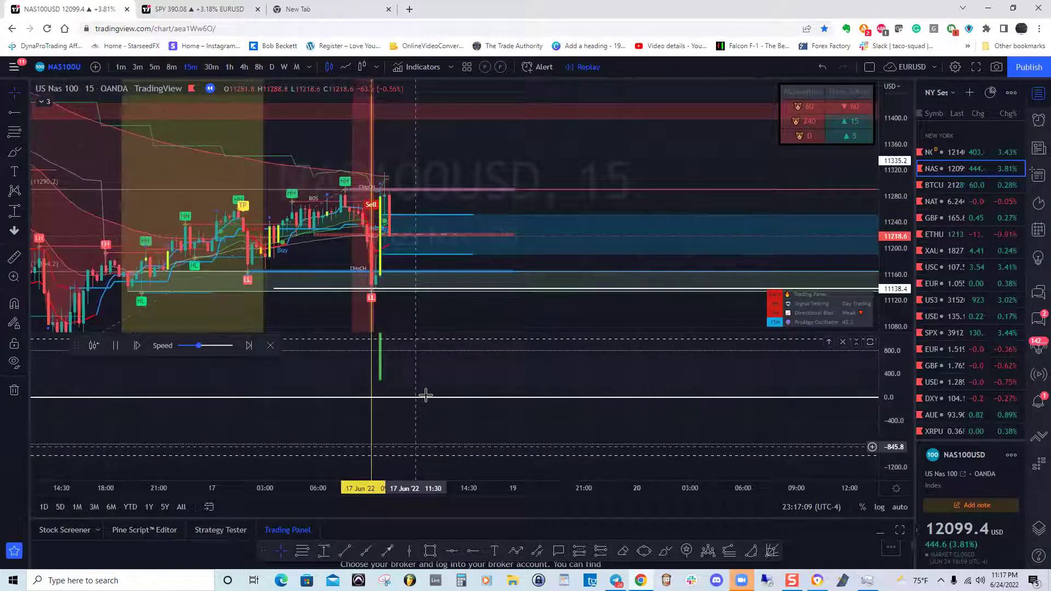
pyautogui.moveTo(438, 406); pyautogui.dragTo(565, 394)
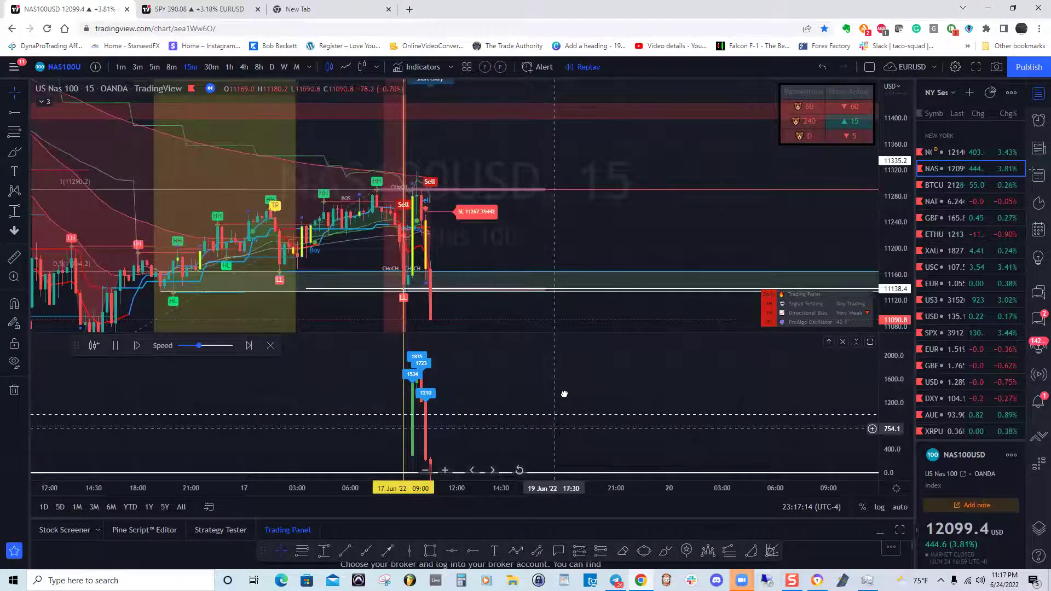
pyautogui.click(270, 346)
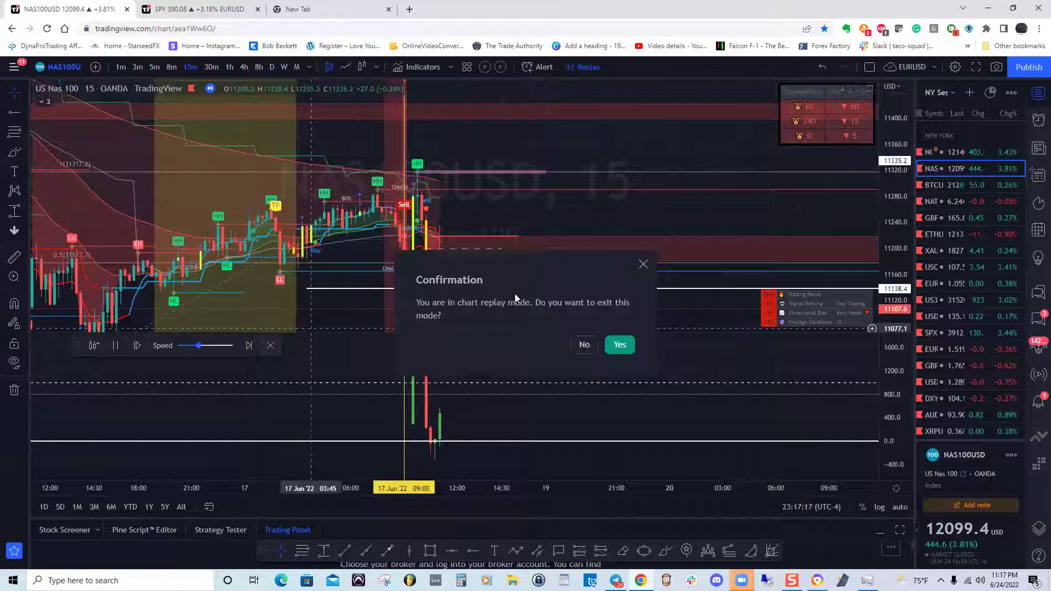
pyautogui.click(619, 345)
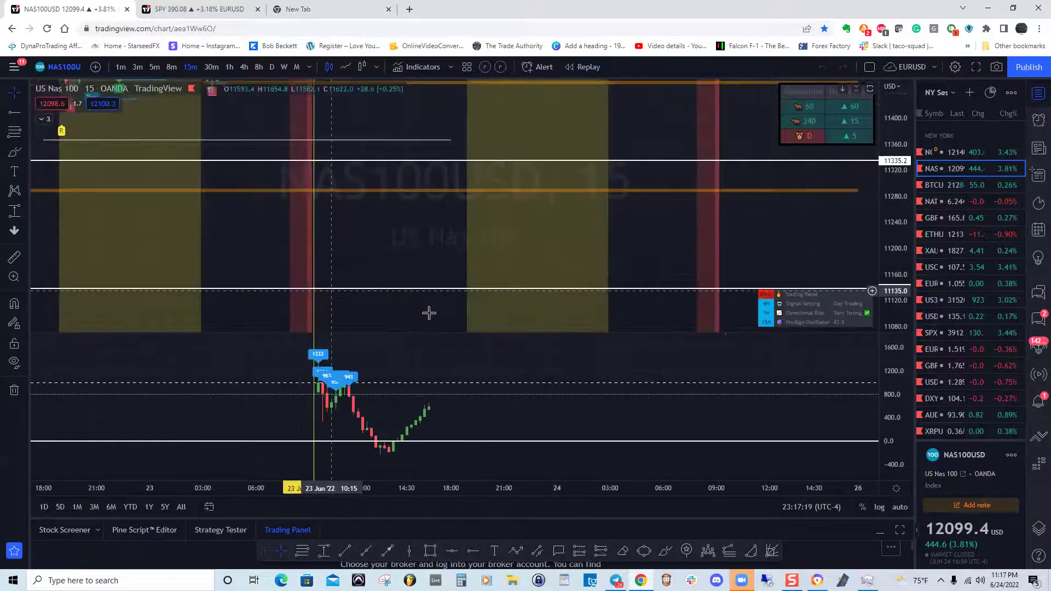
# Step: Start a bar replay of NAS100USD from 23 June 07:00 and set the replay speed to the slowest setting
pyautogui.moveTo(452, 362); pyautogui.dragTo(516, 277)
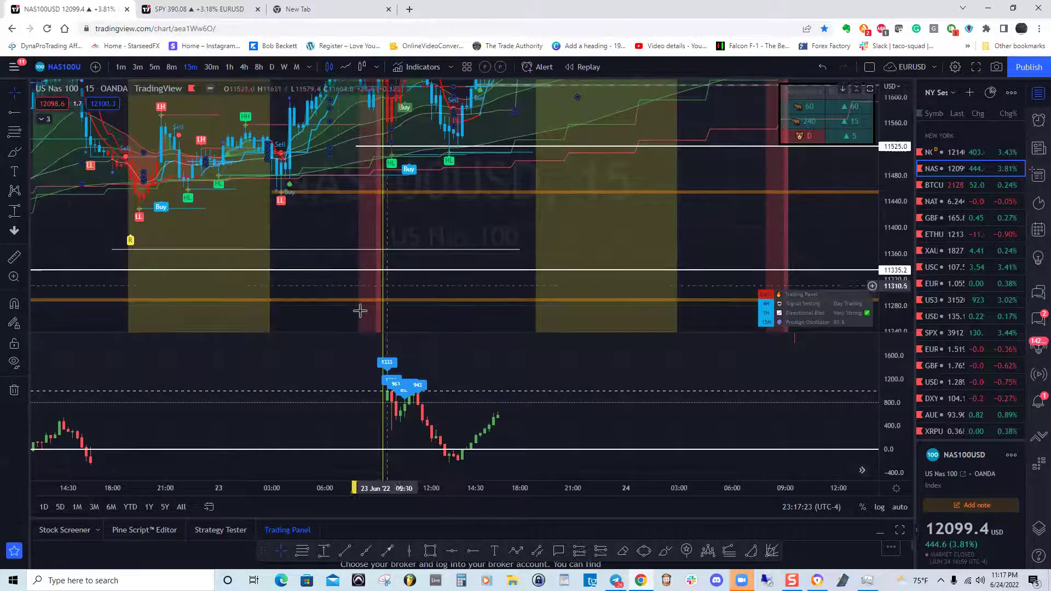
pyautogui.moveTo(435, 248); pyautogui.dragTo(430, 296)
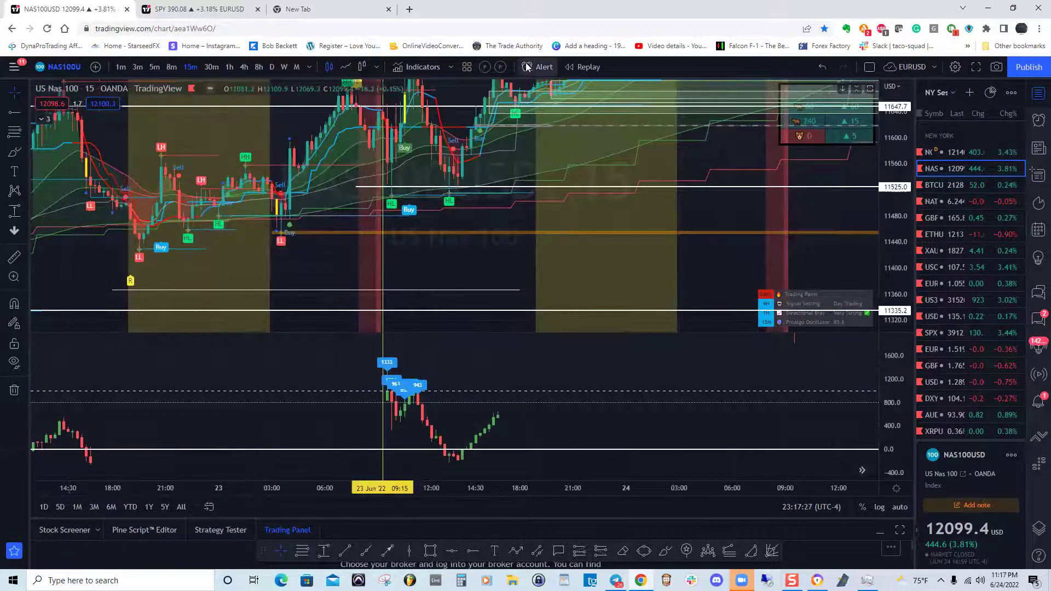
pyautogui.click(583, 68)
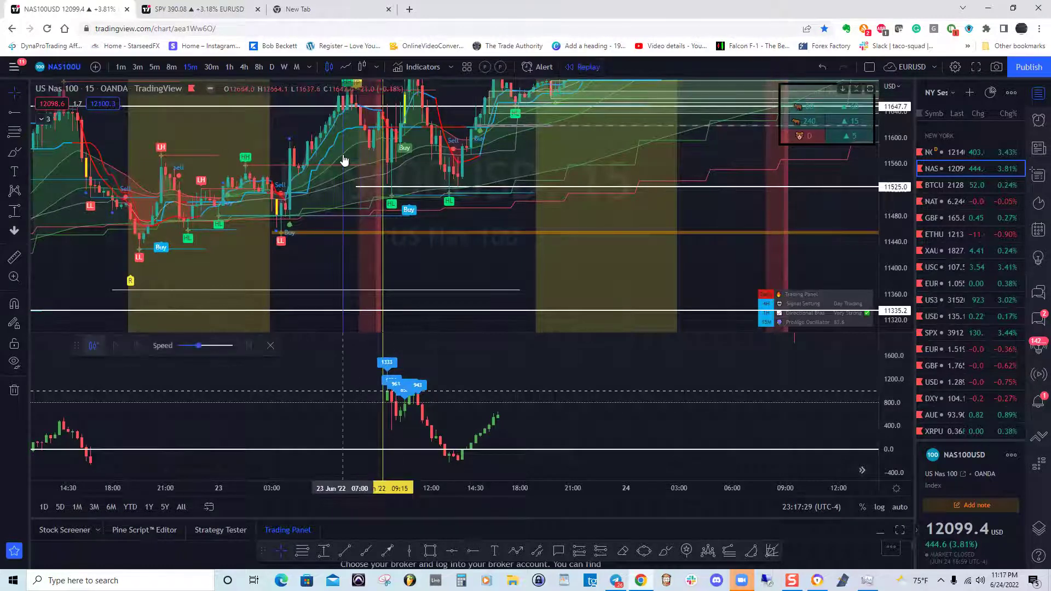
pyautogui.click(343, 160)
pyautogui.moveTo(198, 347)
pyautogui.moveTo(198, 347); pyautogui.dragTo(176, 346)
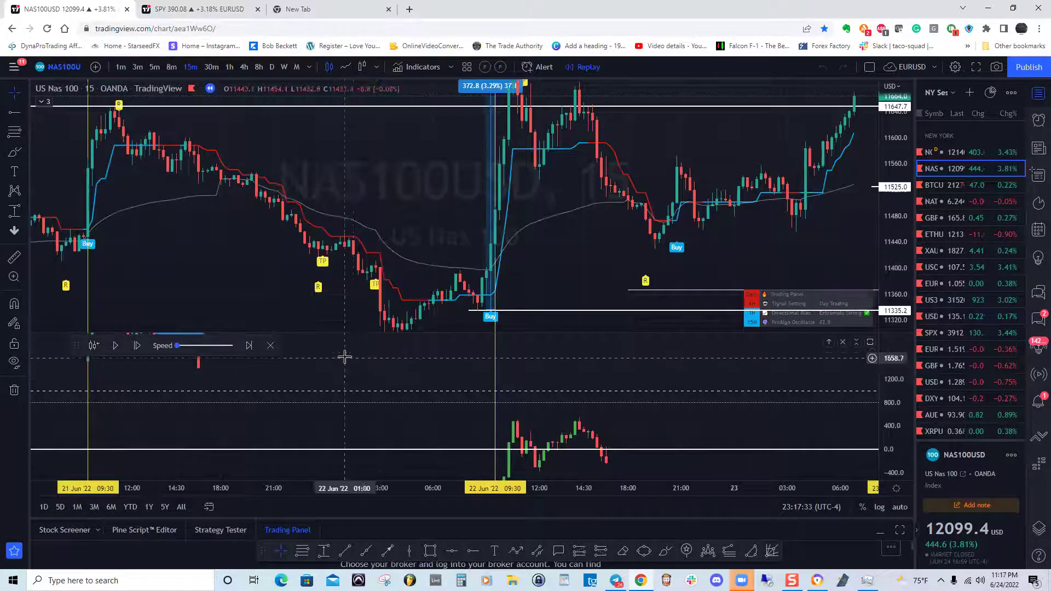
# Step: Follow the NAS100USD replay toward the 23 June session open, checking price against the ADD pane, and exit replay mode
pyautogui.moveTo(378, 368); pyautogui.dragTo(152, 354)
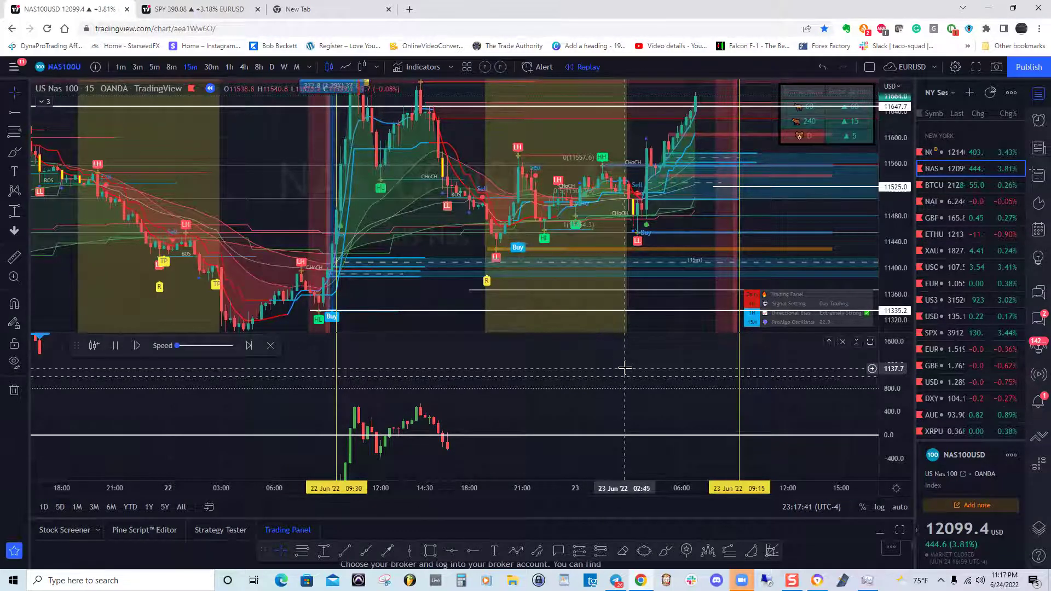
pyautogui.moveTo(603, 359); pyautogui.dragTo(494, 384)
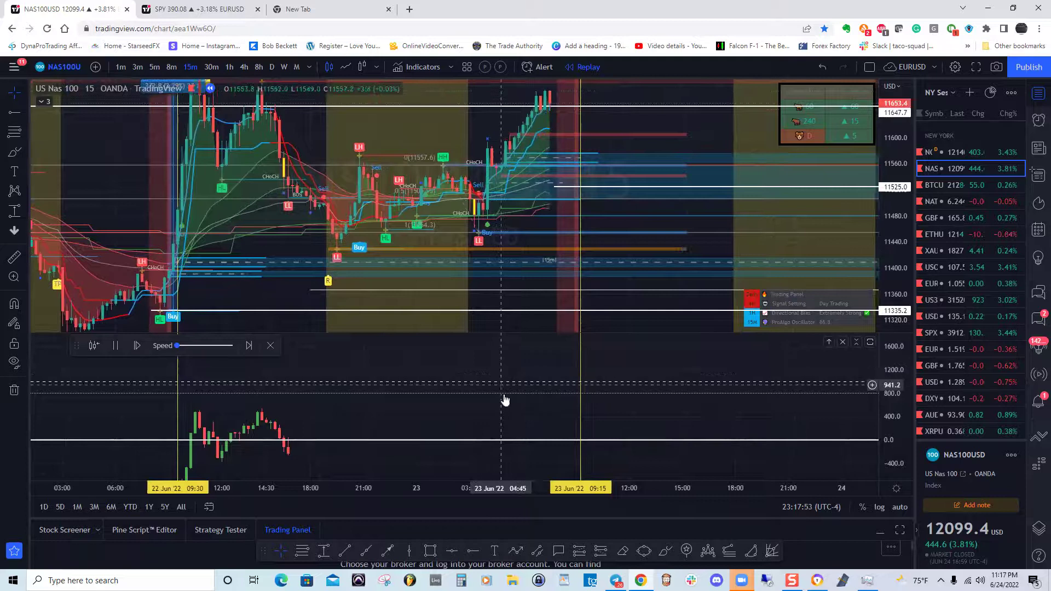
pyautogui.moveTo(488, 387); pyautogui.dragTo(471, 386)
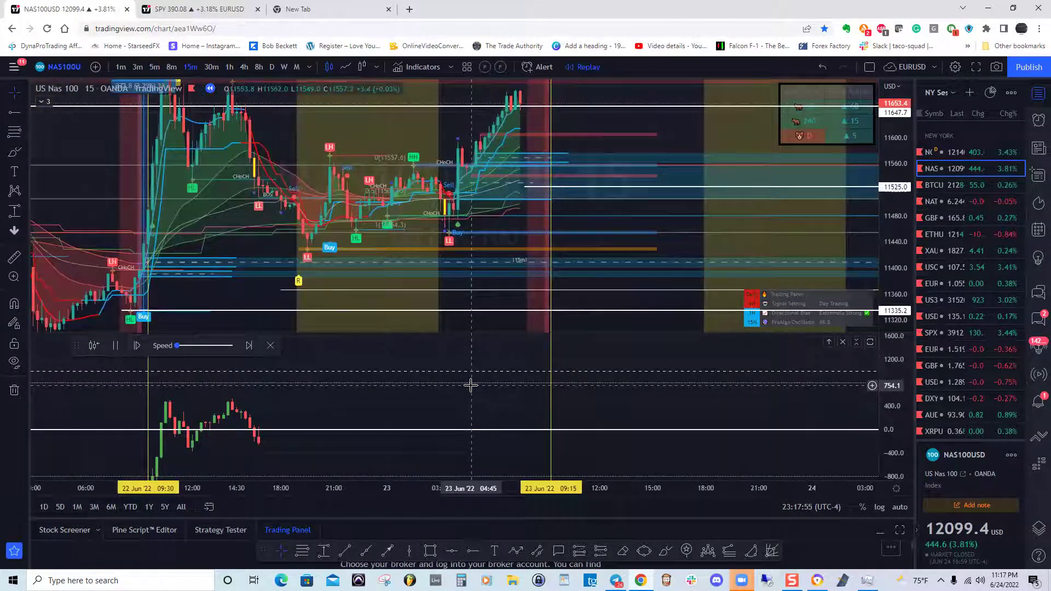
pyautogui.moveTo(467, 391); pyautogui.dragTo(420, 371)
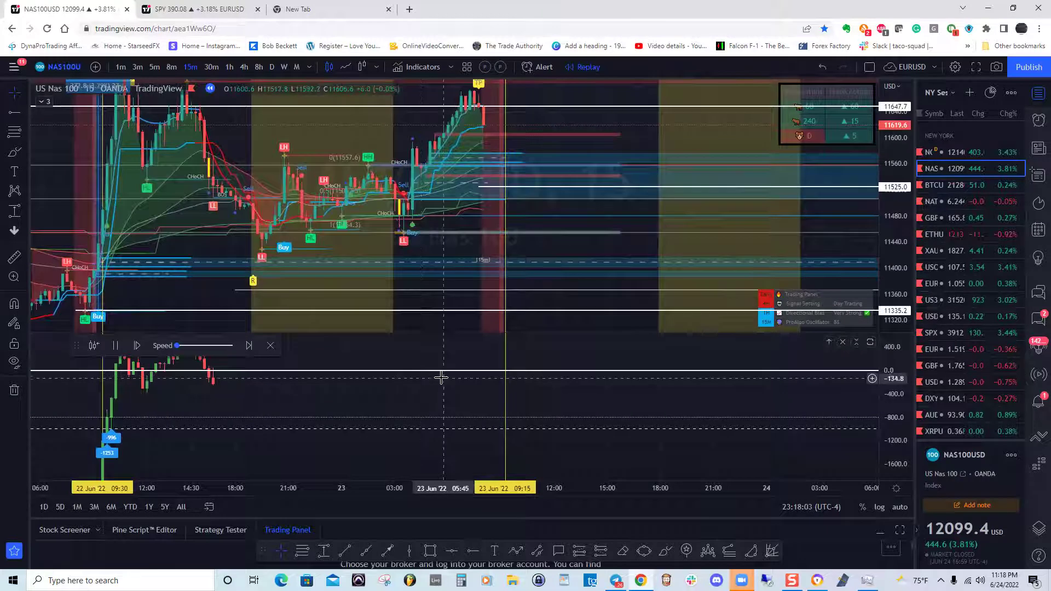
pyautogui.click(271, 347)
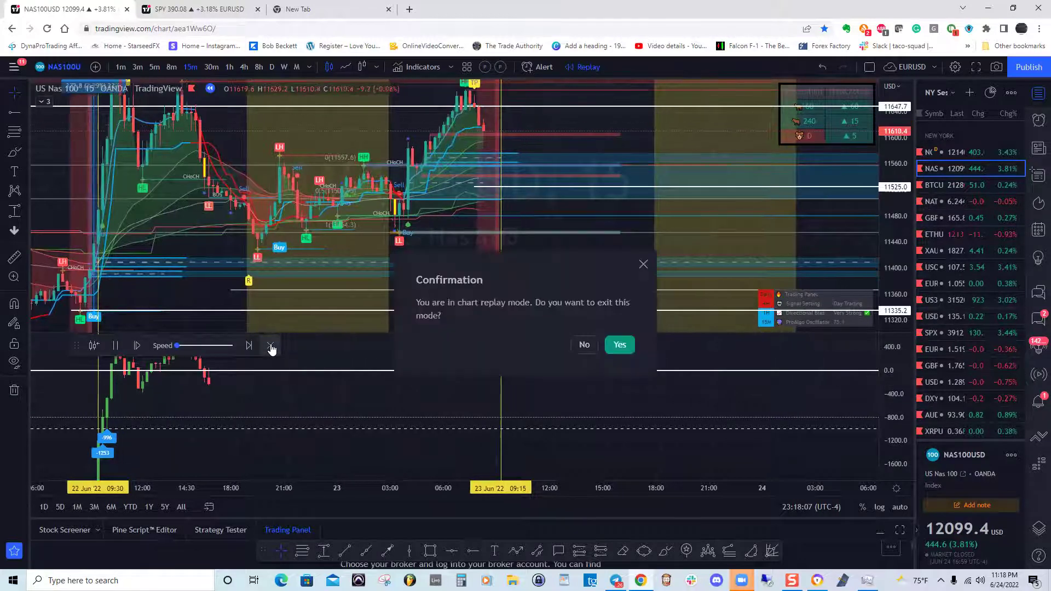
pyautogui.click(620, 344)
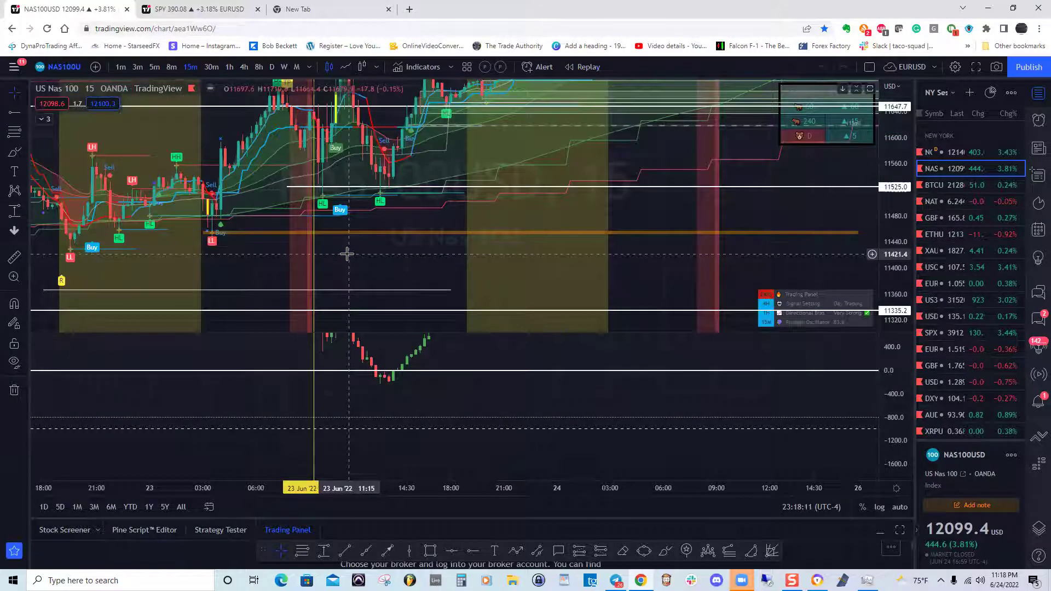
# Step: Switch the chart symbol to QQQ (Invesco QQQ Trust, NASDAQ) and set its timeframe to 5 minutes
pyautogui.write('QQQ')
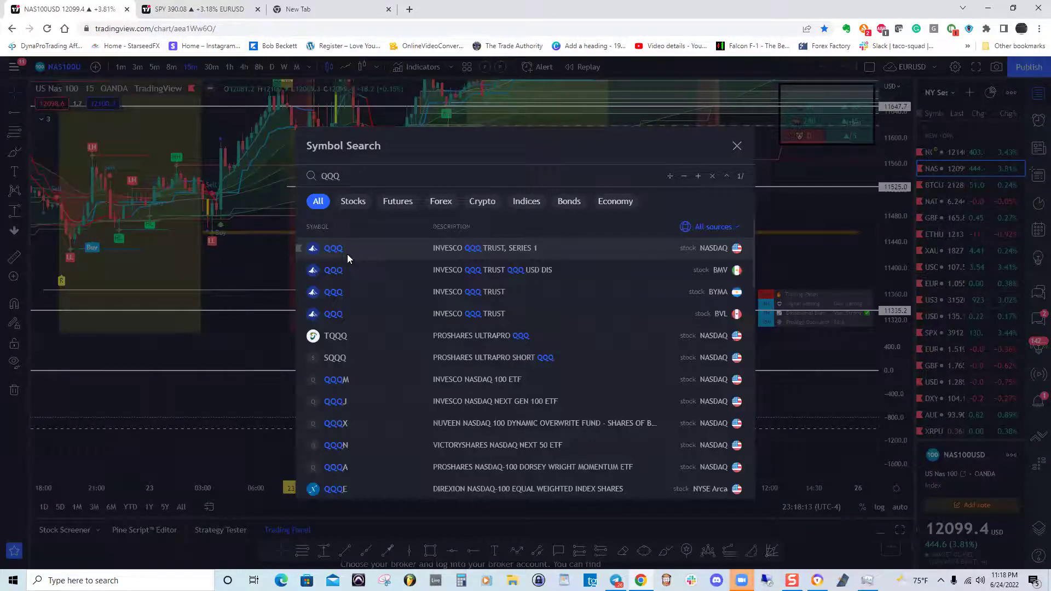
pyautogui.click(350, 249)
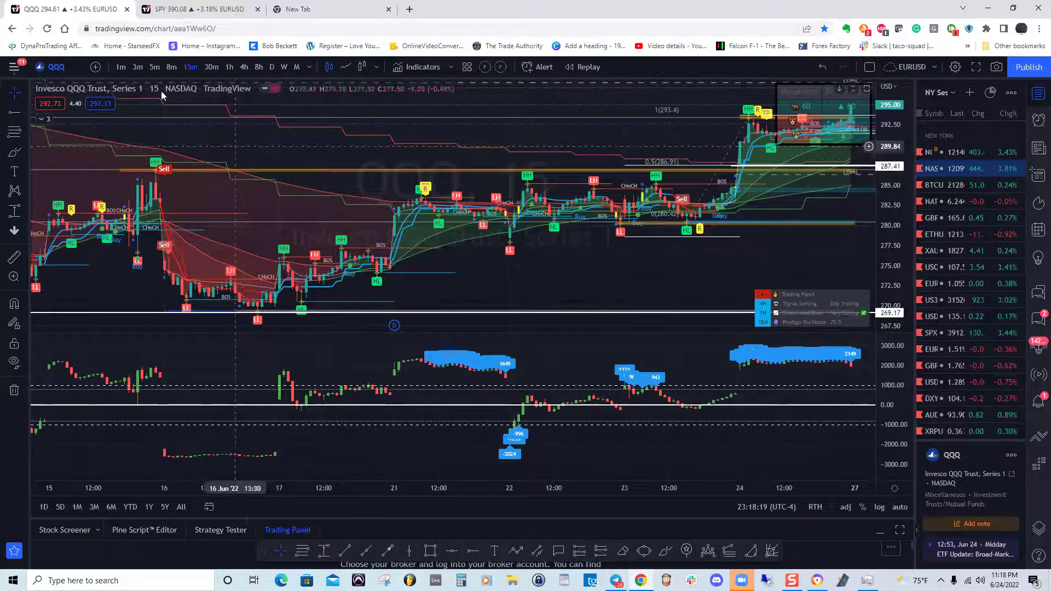
pyautogui.click(155, 66)
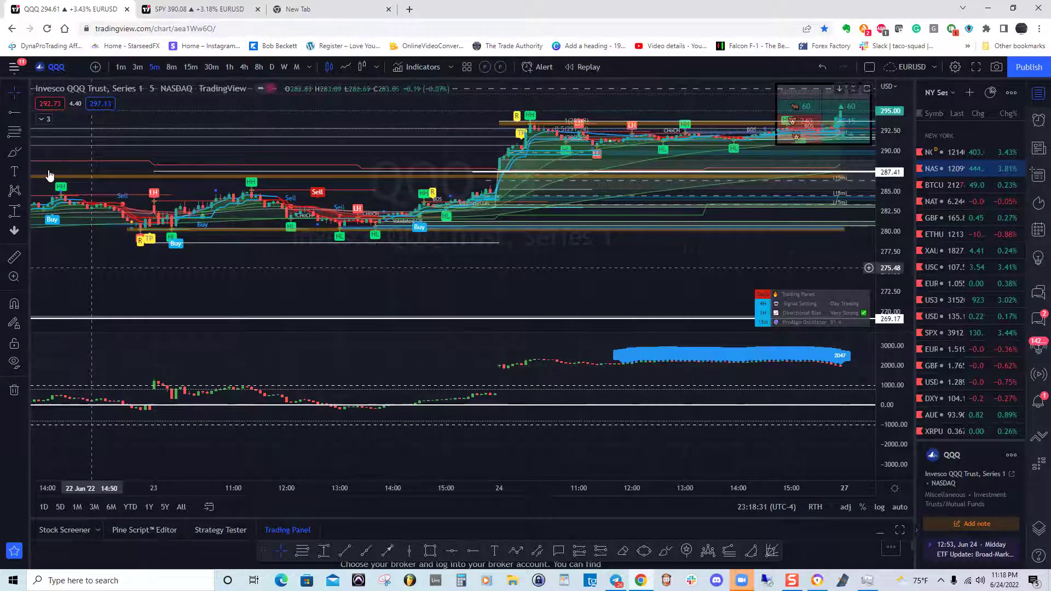
# Step: Hide the base line, dot lines, dash lines and labels in the MI indicator's inputs, keeping USI:ADD as the market internal
pyautogui.click(44, 120)
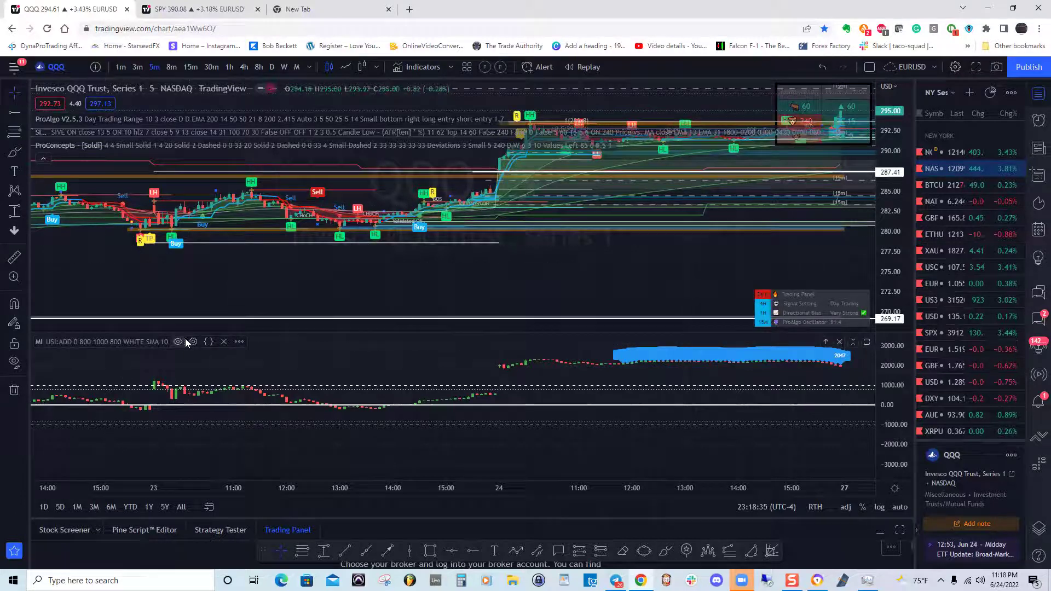
pyautogui.click(194, 342)
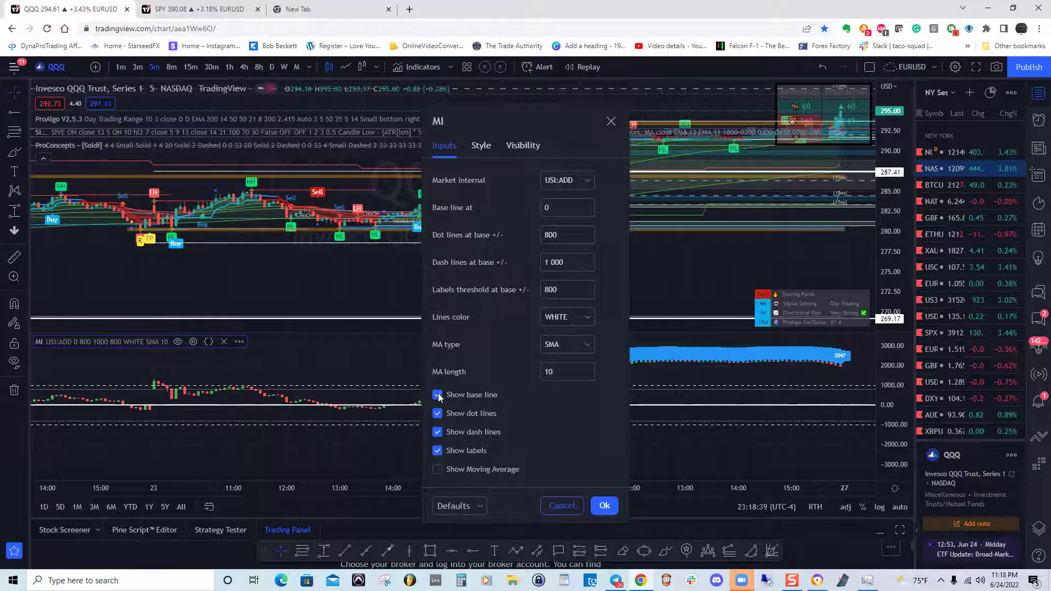
pyautogui.click(442, 416)
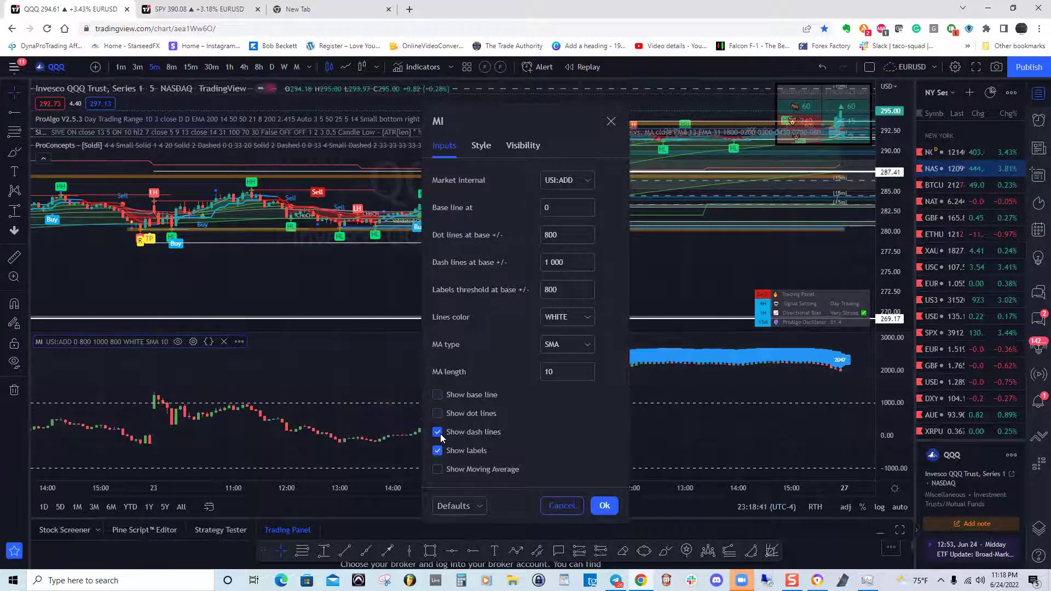
pyautogui.click(601, 502)
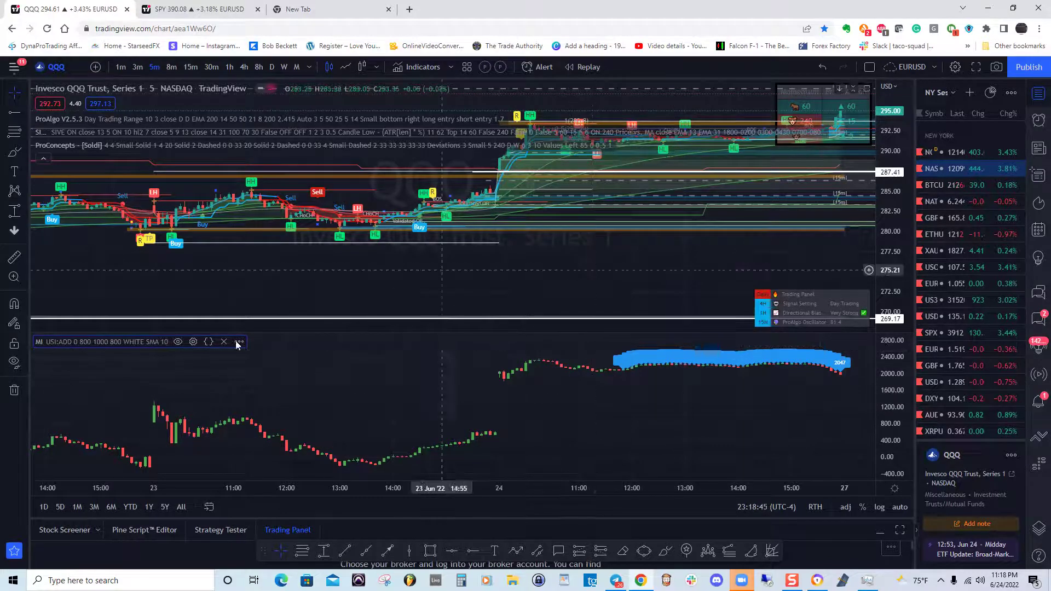
pyautogui.click(193, 343)
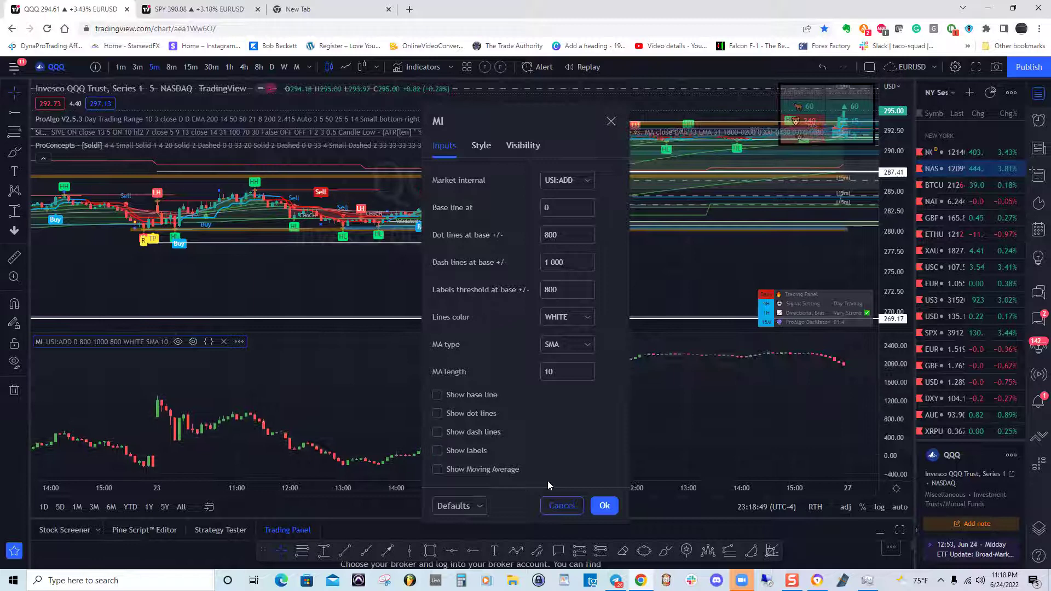
pyautogui.click(604, 504)
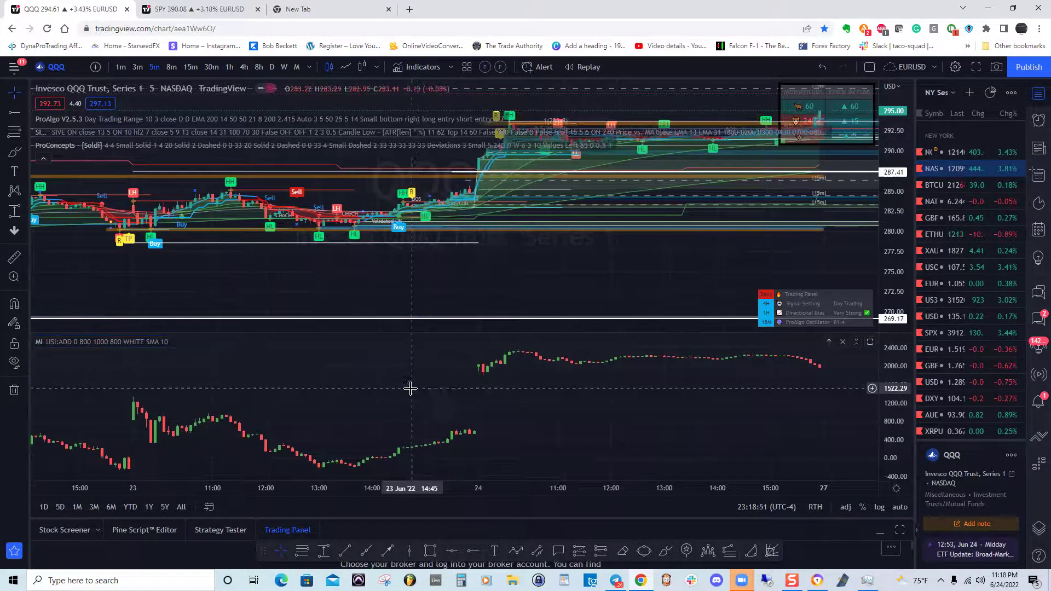
pyautogui.click(44, 159)
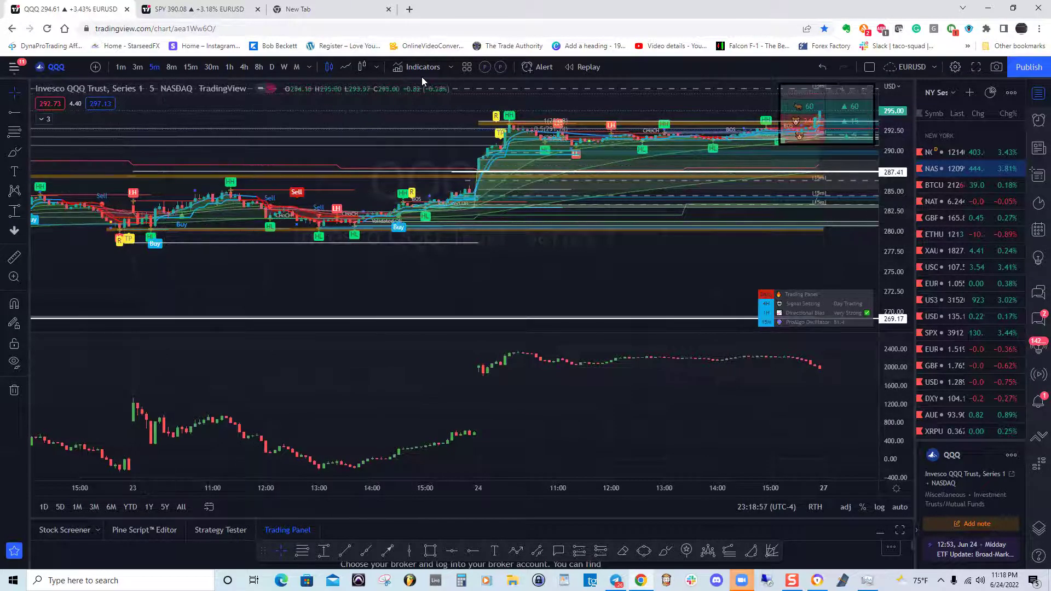
# Step: Start a bar replay of QQQ from shortly before the 23 June close and play it at the slowest speed
pyautogui.click(582, 67)
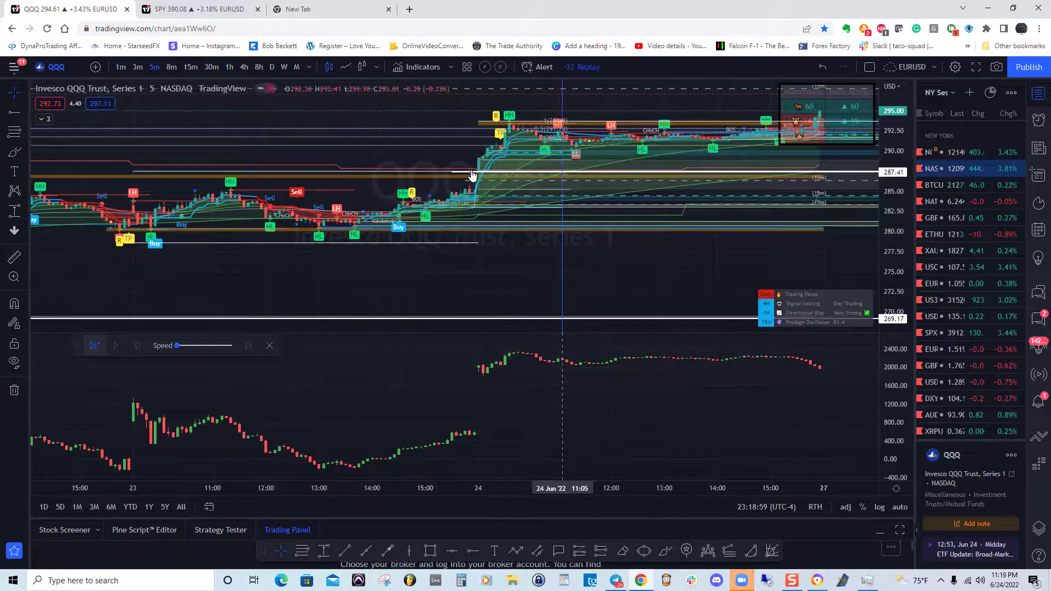
pyautogui.click(451, 238)
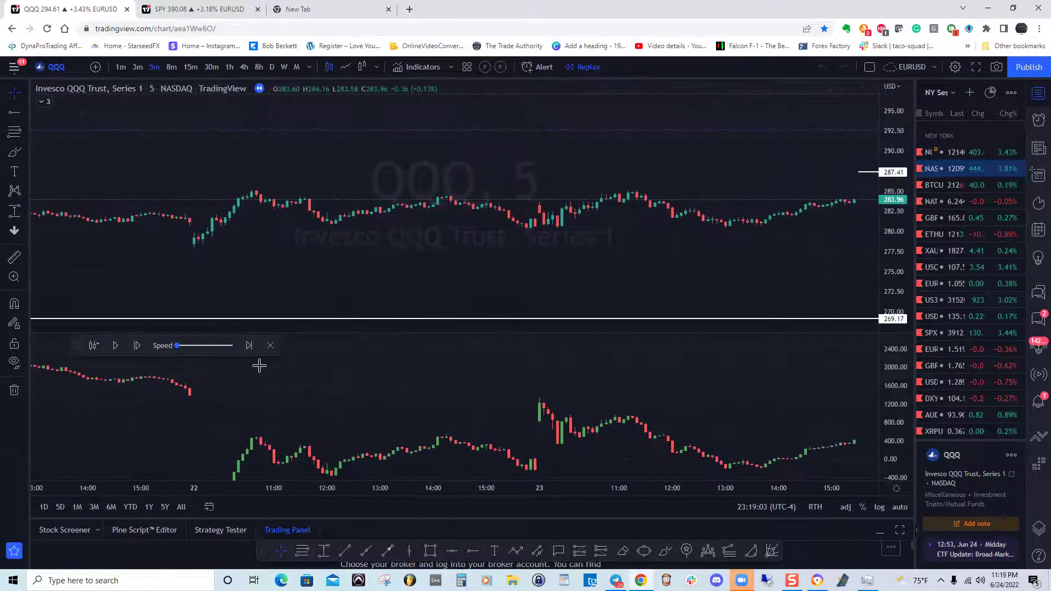
pyautogui.moveTo(318, 381); pyautogui.dragTo(230, 387)
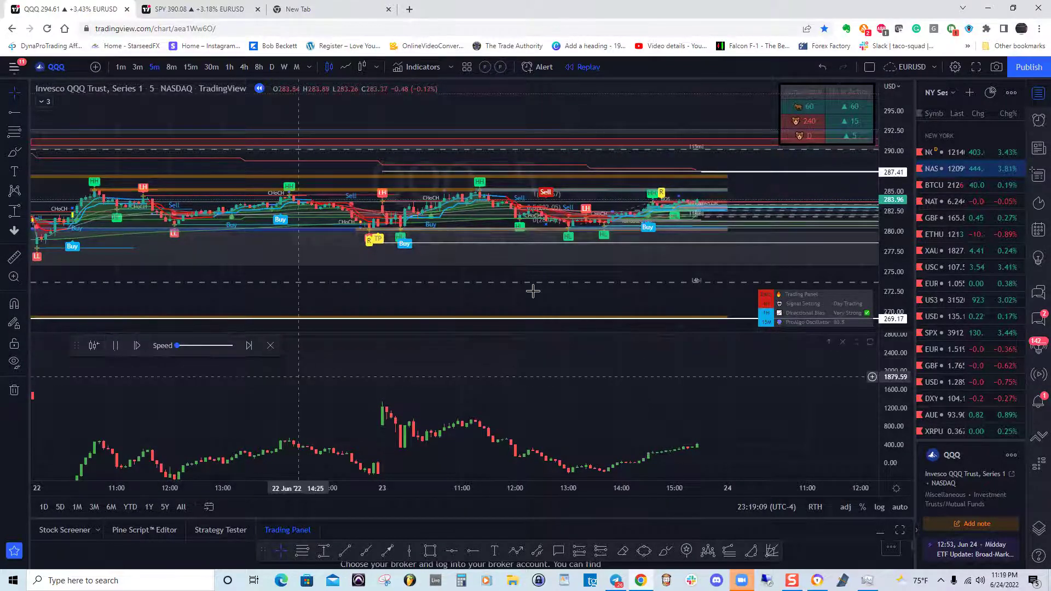
# Step: Compare the replayed QQQ candles near the 23 June close with the ADD candles, pausing and resuming the replay
pyautogui.moveTo(894, 203); pyautogui.dragTo(897, 162)
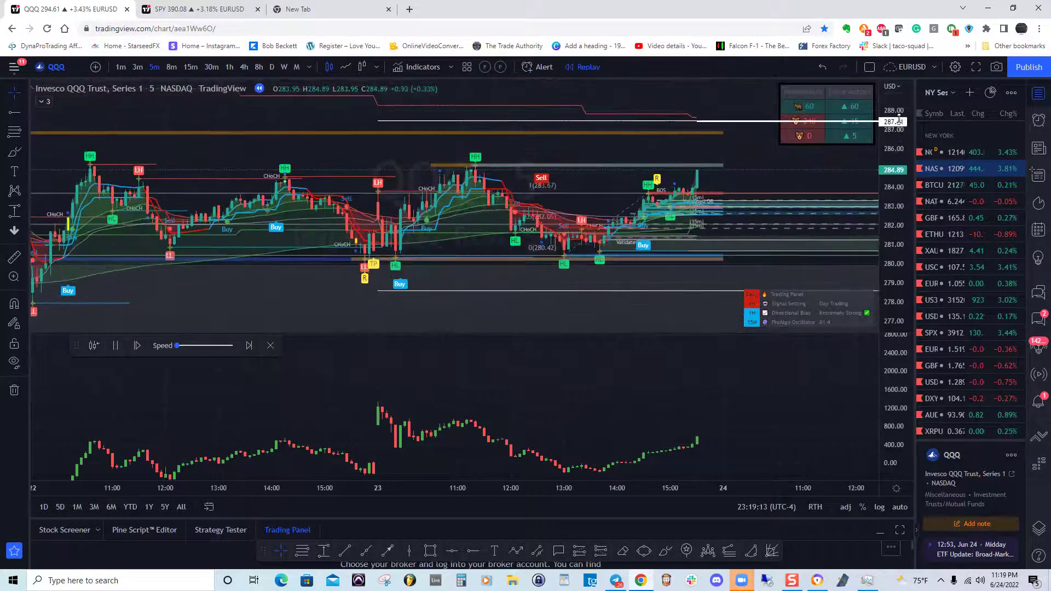
pyautogui.moveTo(617, 218); pyautogui.dragTo(479, 213)
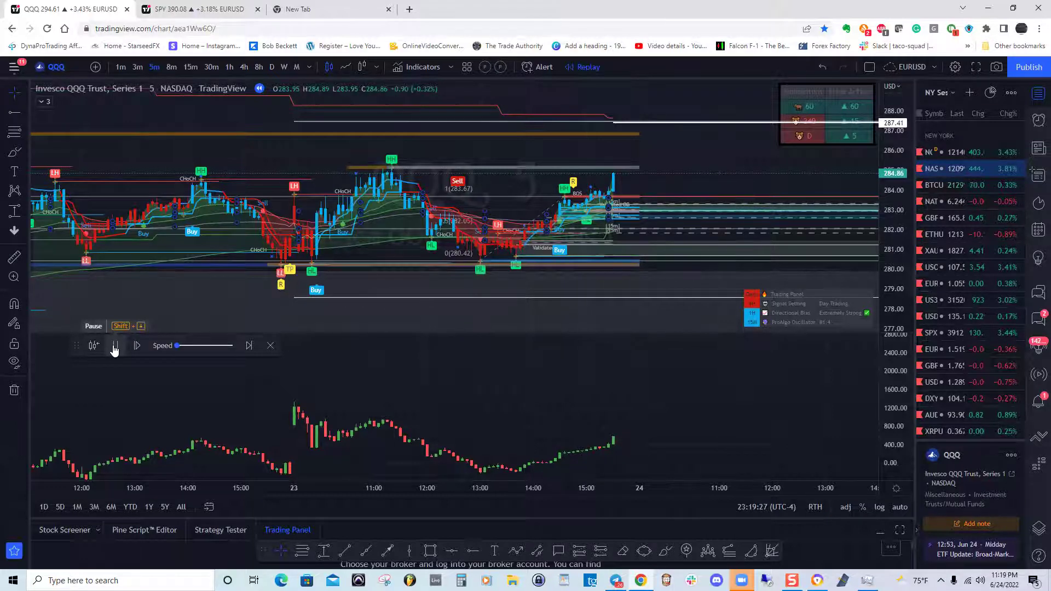
pyautogui.click(115, 347)
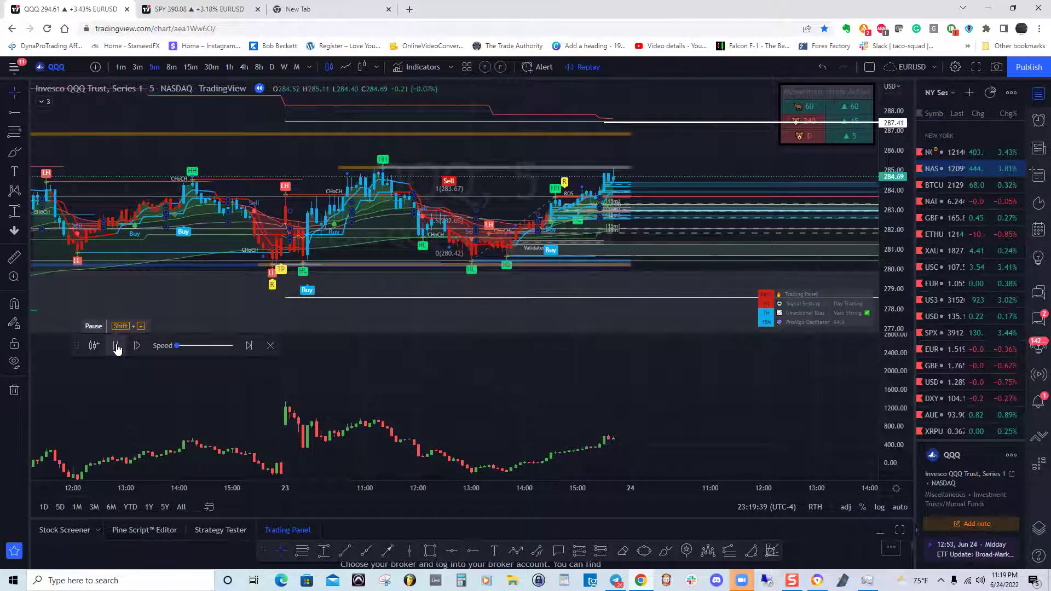
pyautogui.click(116, 346)
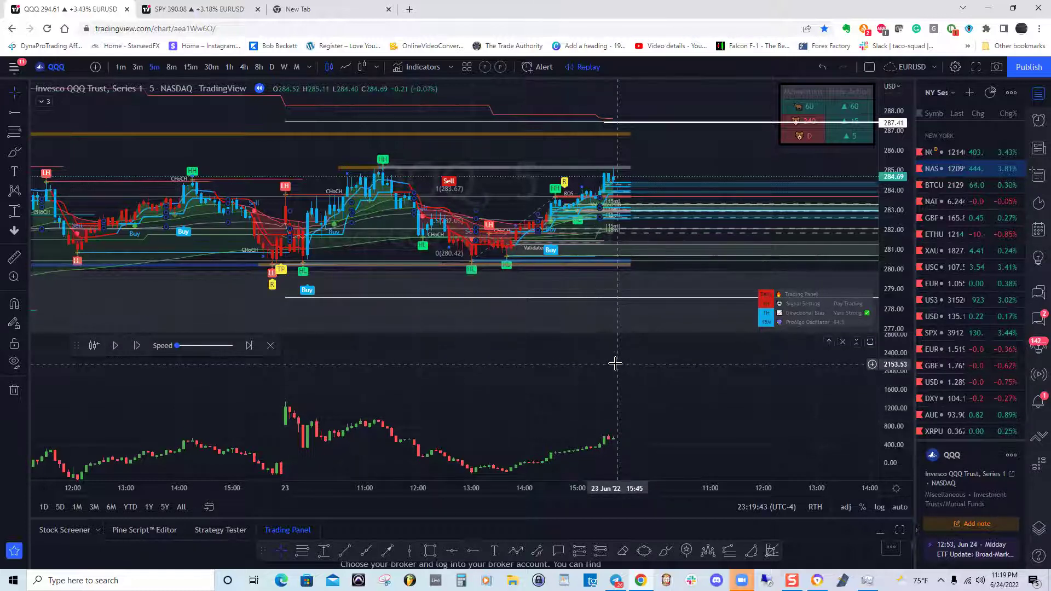
pyautogui.click(116, 349)
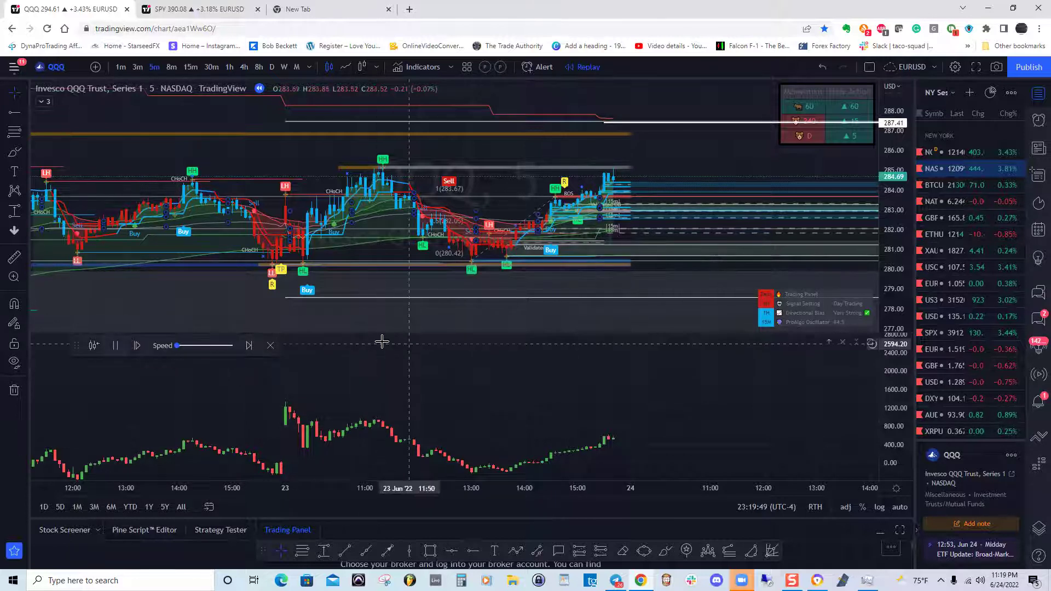
# Step: Play the QQQ replay through the 24 June open at a slightly faster speed and pause it during the opening rally
pyautogui.click(121, 347)
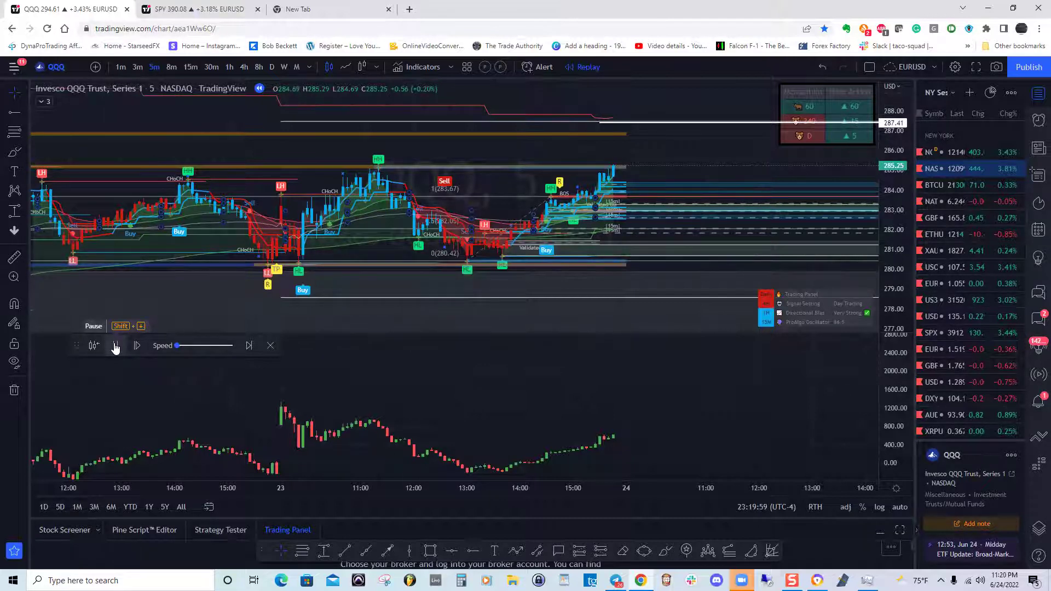
pyautogui.click(115, 347)
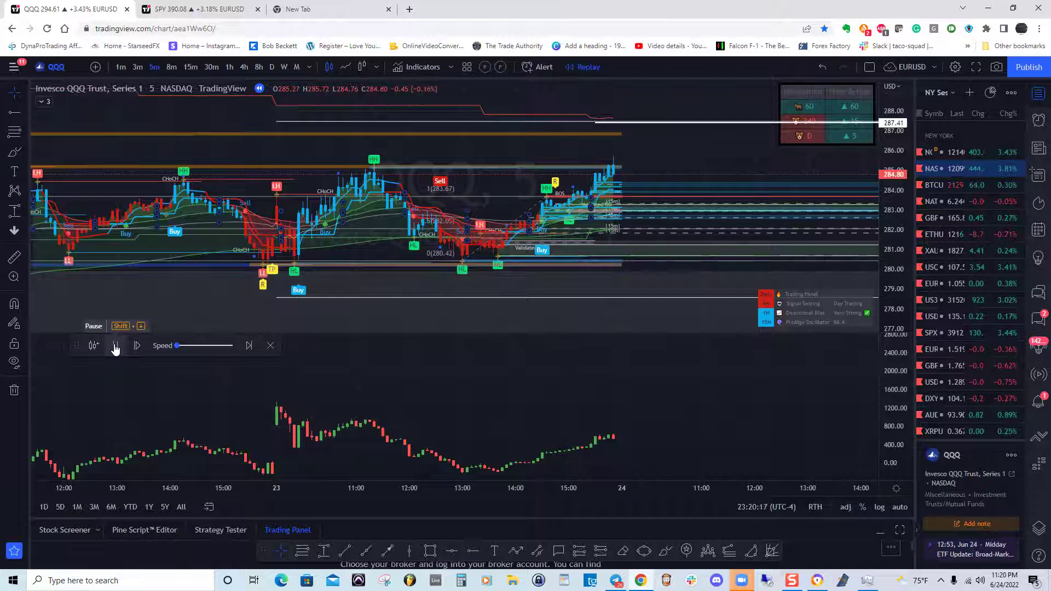
pyautogui.click(115, 348)
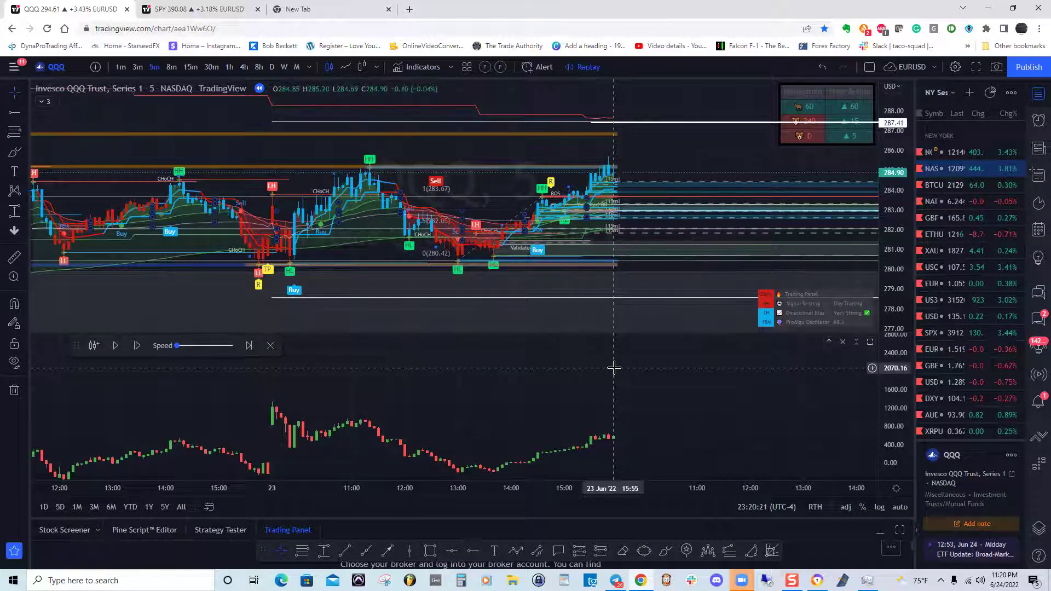
pyautogui.moveTo(177, 349)
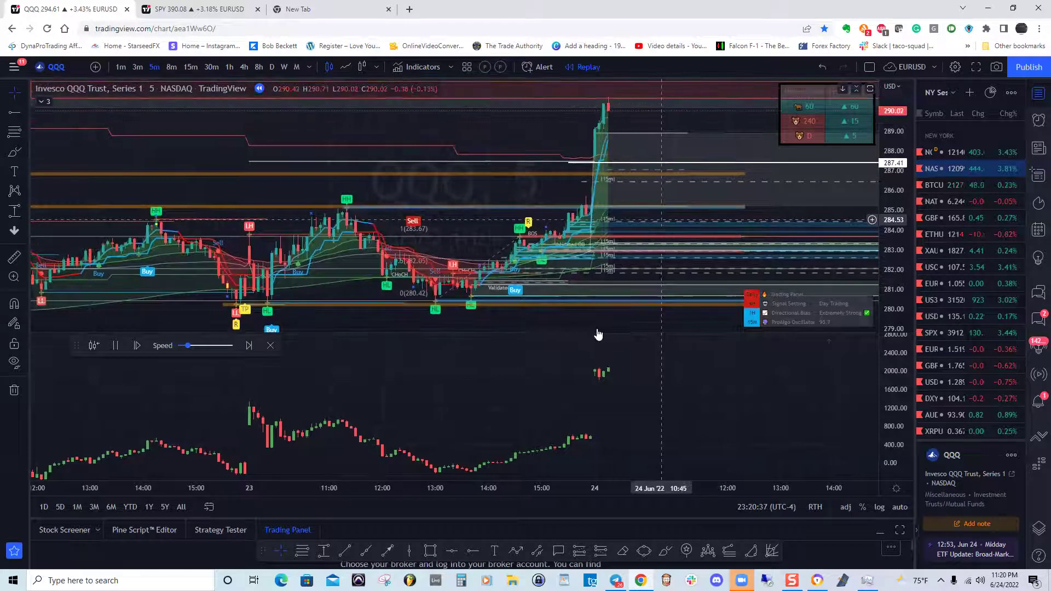
pyautogui.click(116, 345)
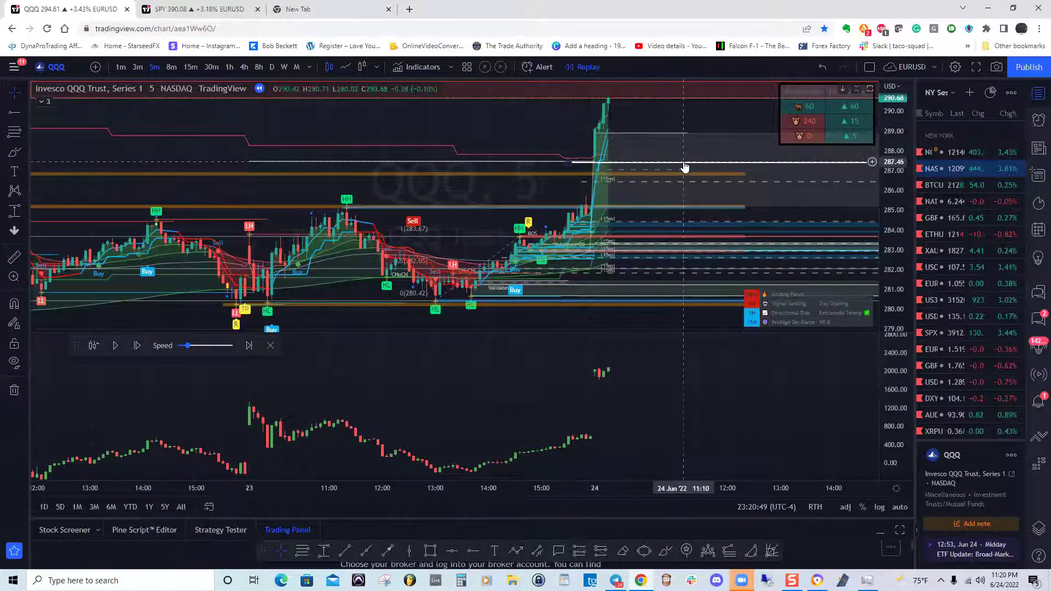
# Step: Move the white horizontal ray up to 290.69 at the red zone's lower edge and advance the replay briefly
pyautogui.moveTo(680, 178); pyautogui.dragTo(670, 192)
pyautogui.moveTo(557, 181); pyautogui.dragTo(551, 116)
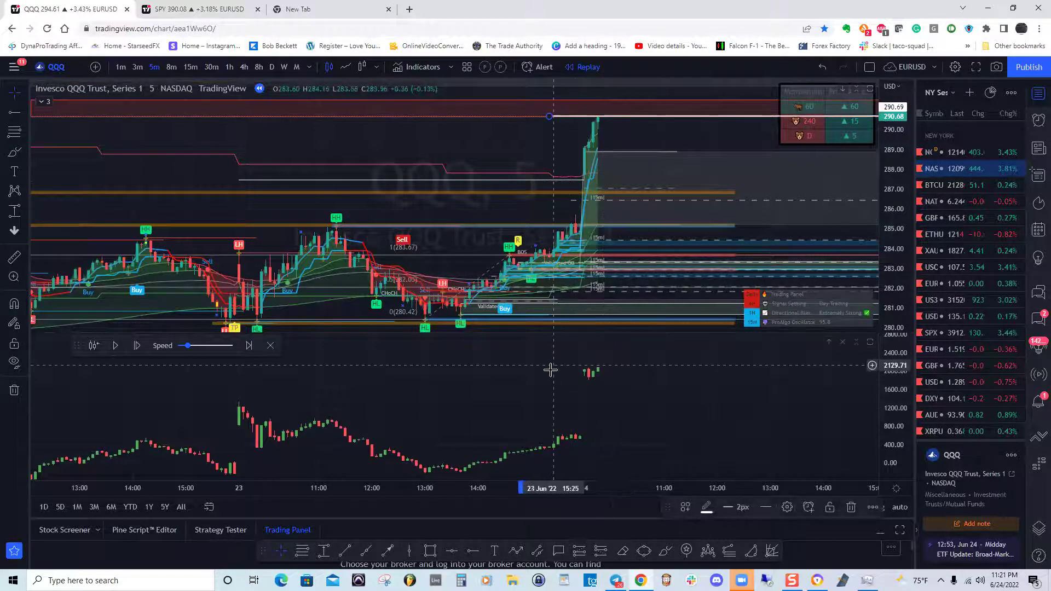
pyautogui.moveTo(544, 379); pyautogui.dragTo(524, 380)
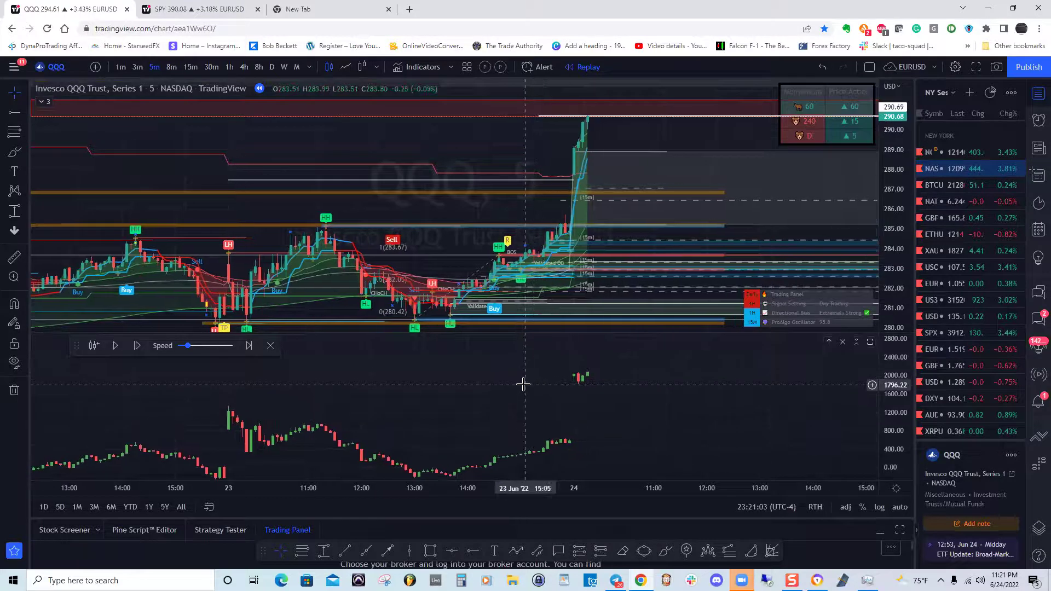
pyautogui.click(115, 346)
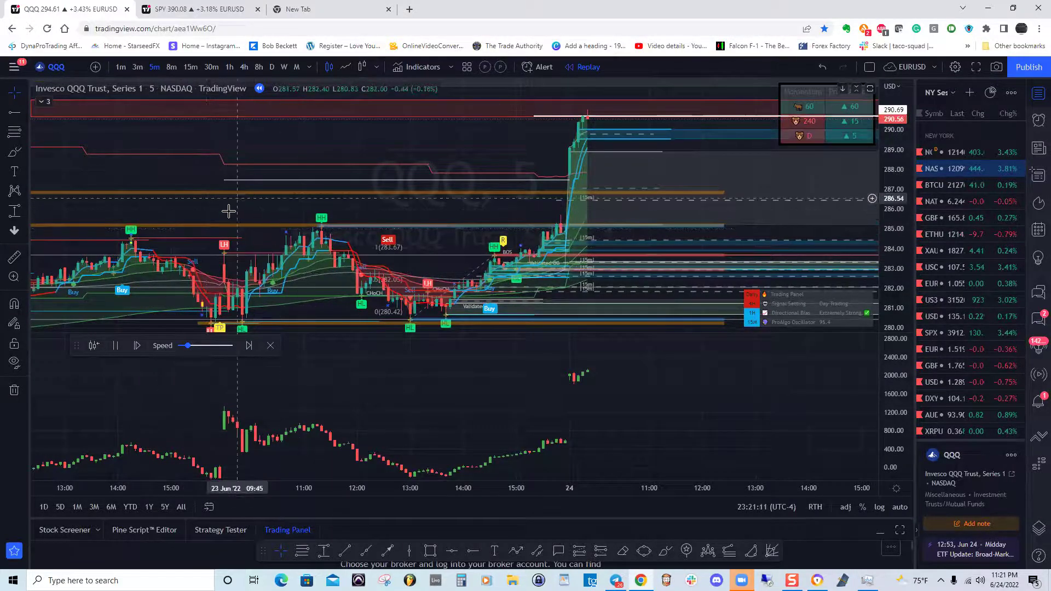
pyautogui.click(115, 346)
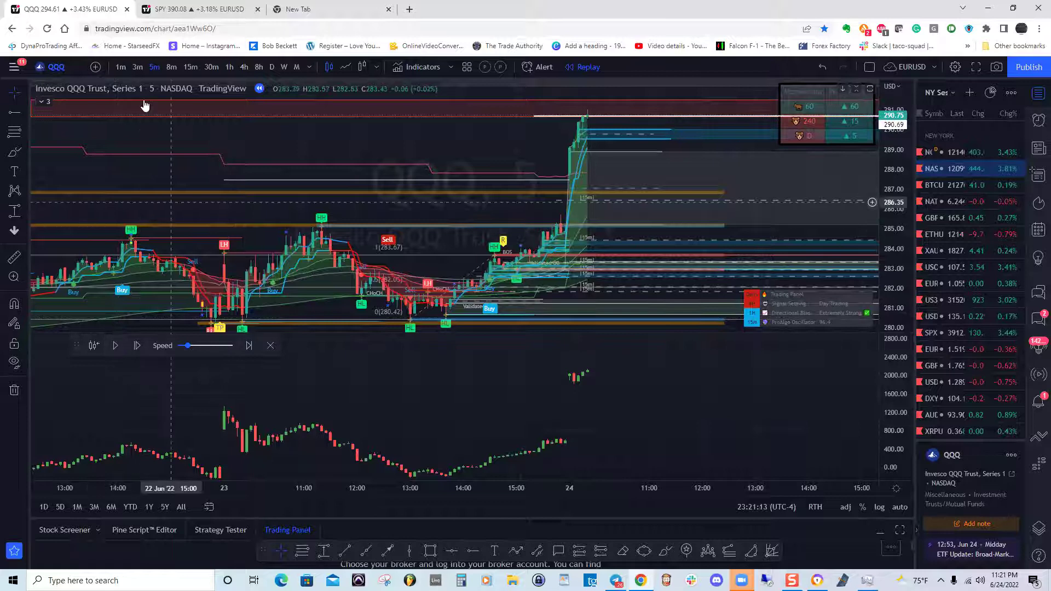
# Step: Switch QQQ to the 1-minute timeframe and play the replay to just past 10:00 on 24 June, pausing it there
pyautogui.click(117, 66)
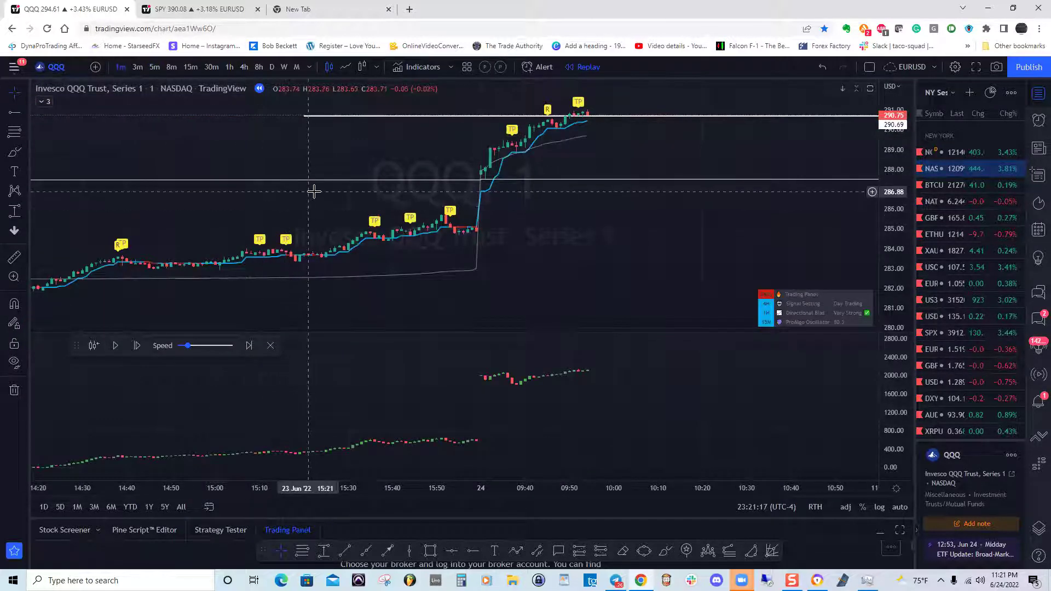
pyautogui.moveTo(313, 195); pyautogui.dragTo(344, 226)
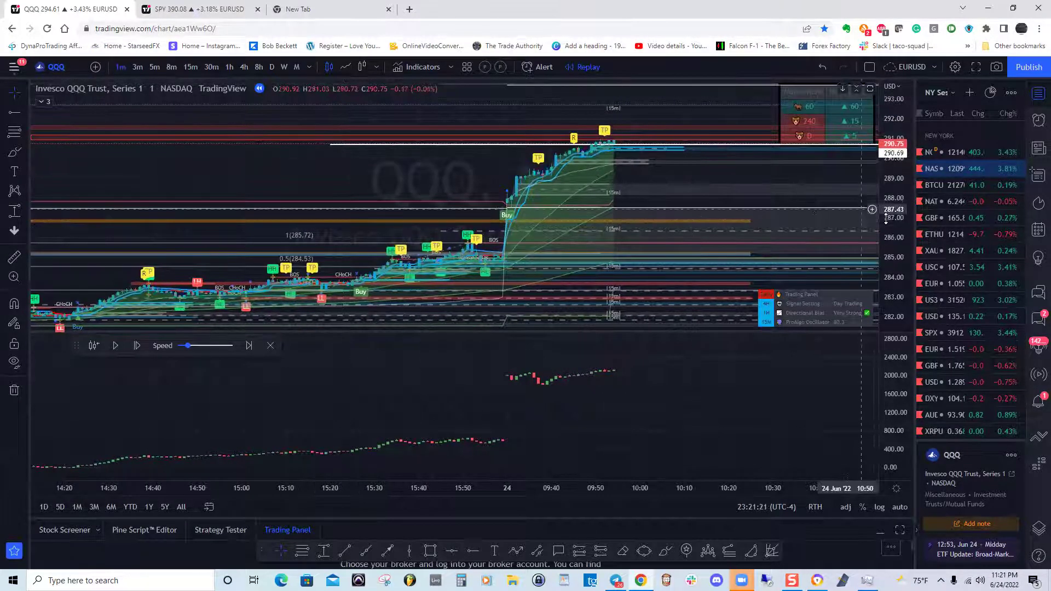
pyautogui.moveTo(891, 219); pyautogui.dragTo(889, 200)
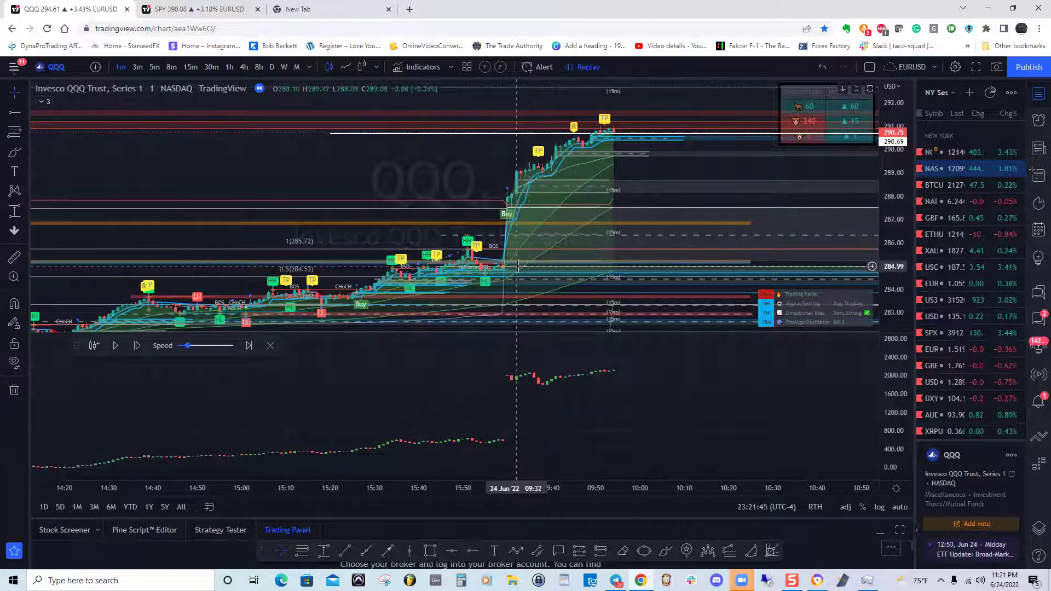
pyautogui.moveTo(76, 345); pyautogui.dragTo(80, 363)
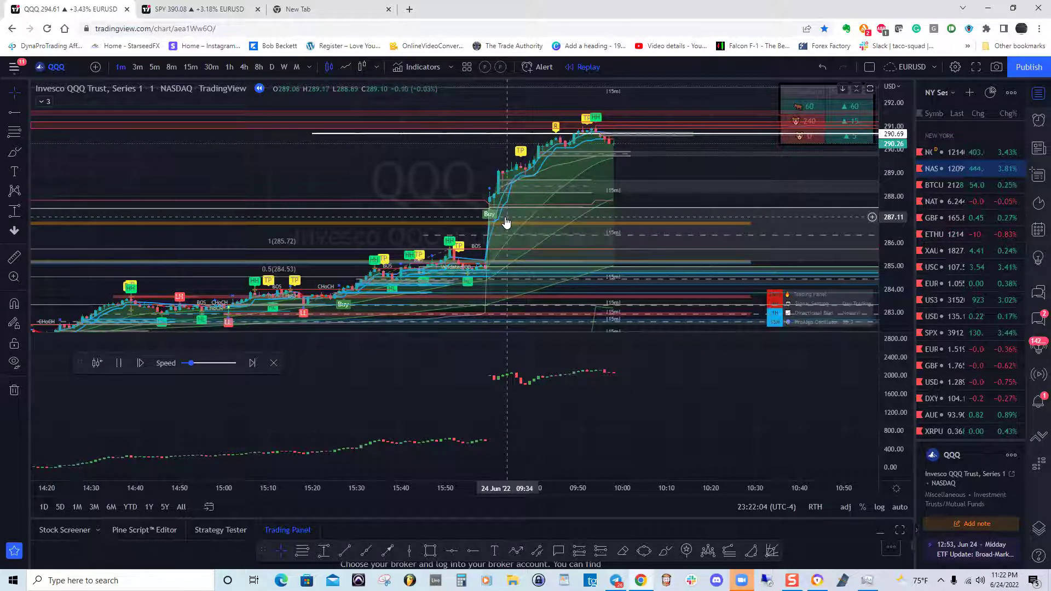
pyautogui.click(118, 366)
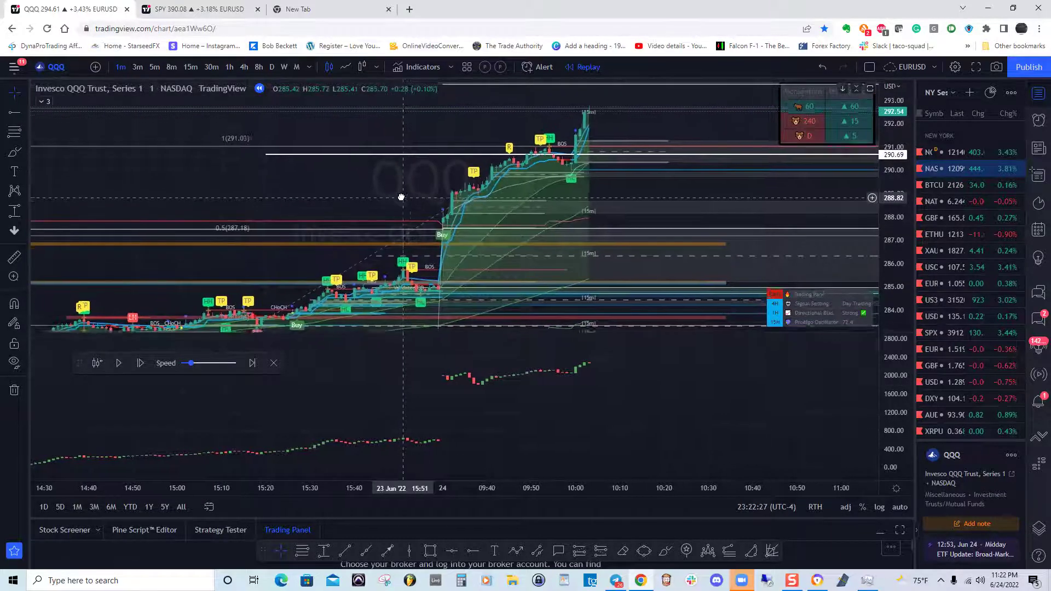
# Step: Draw a trend line along the 24 June opening rally from 287.15 at 09:30 to about 292.26 at 10:21 and exit the bar replay
pyautogui.hotkey('alt', 't')
pyautogui.click(442, 237)
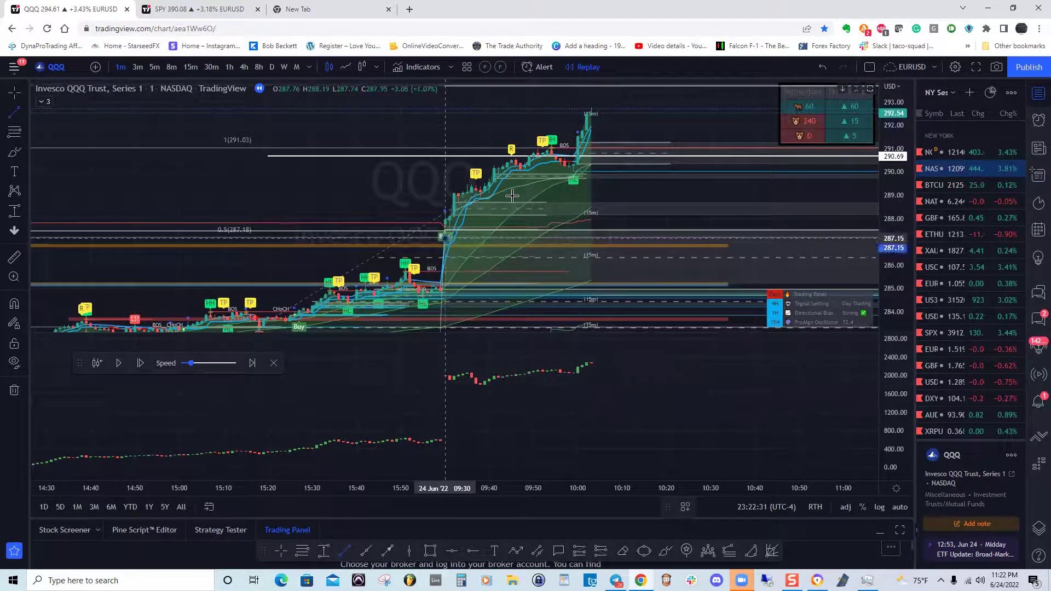
pyautogui.click(668, 119)
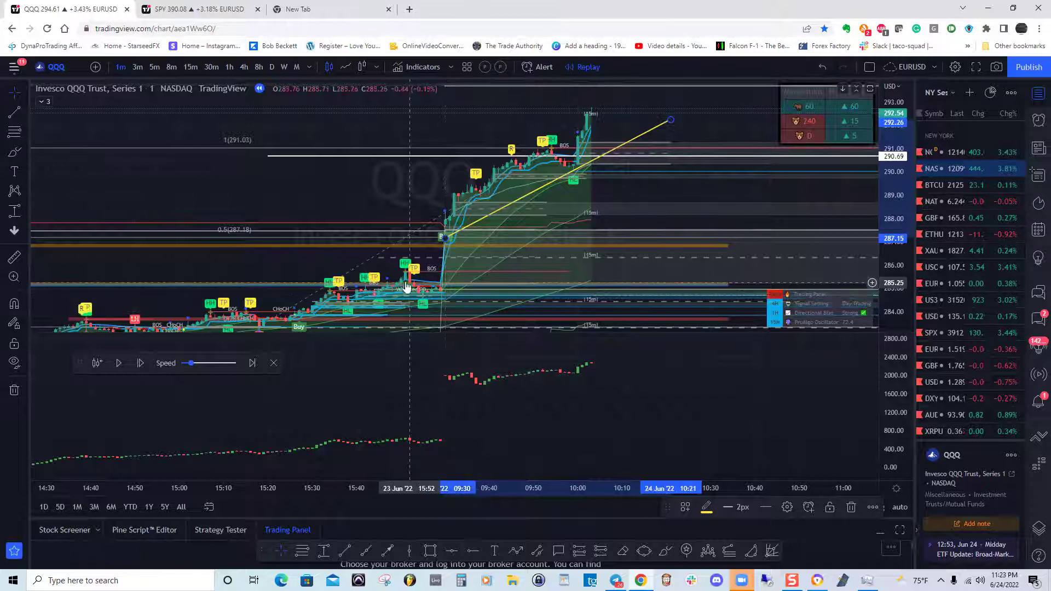
pyautogui.click(273, 363)
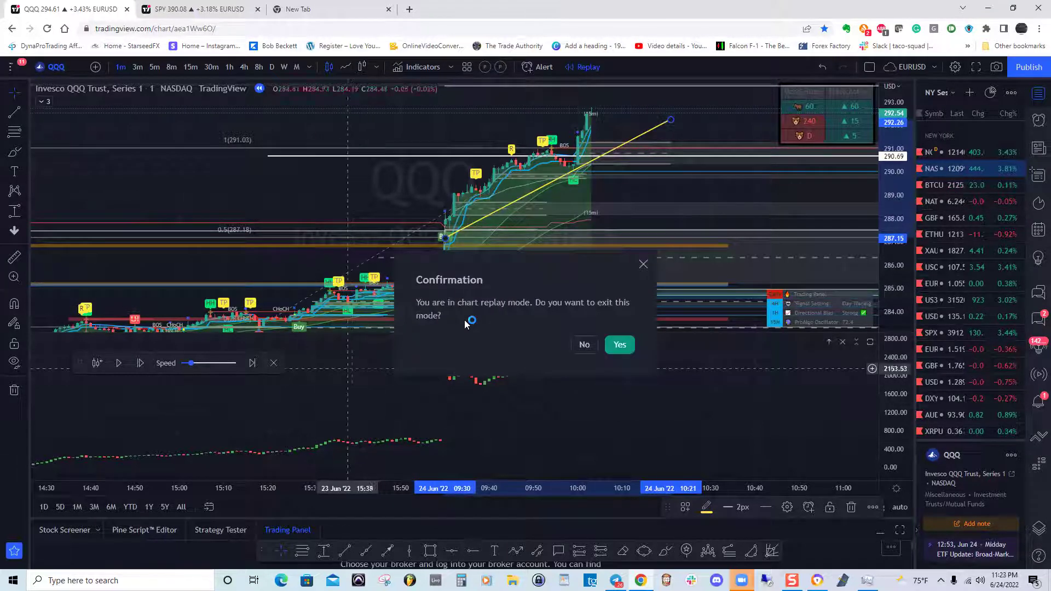
pyautogui.click(621, 345)
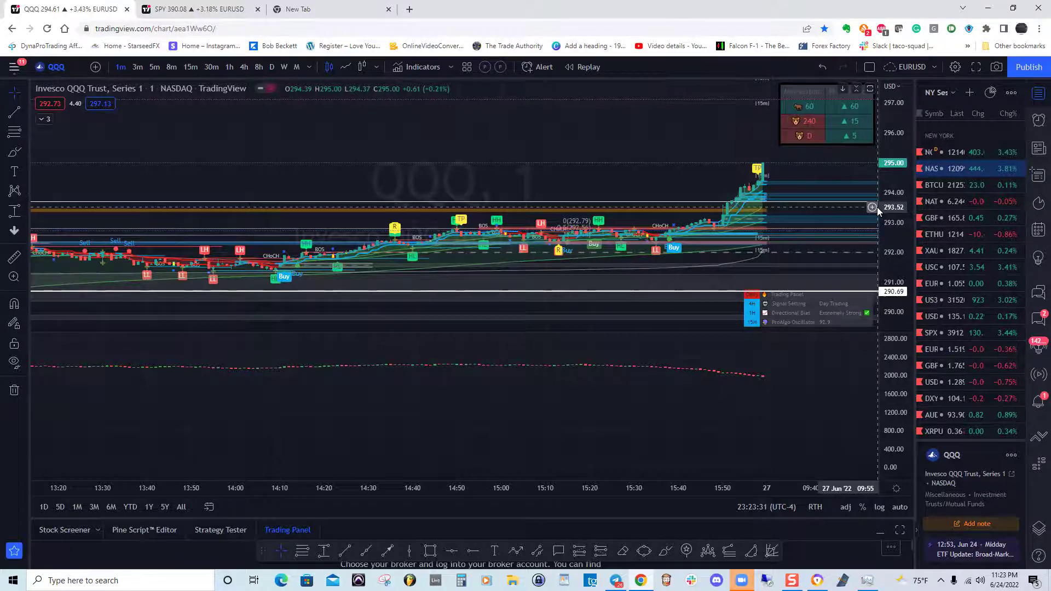
# Step: Compare the 1-minute QQQ price with the ADD line from the 24 June close back to the 23 June session
pyautogui.moveTo(465, 338); pyautogui.dragTo(403, 399)
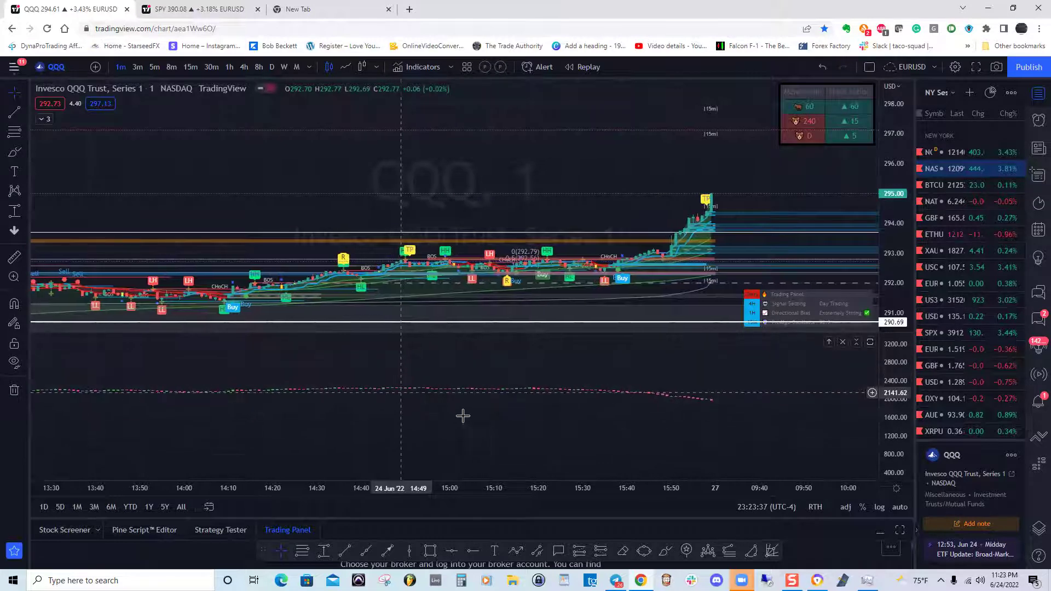
pyautogui.click(421, 472)
pyautogui.click(421, 472)
pyautogui.click(422, 472)
pyautogui.click(422, 472)
pyautogui.click(425, 471)
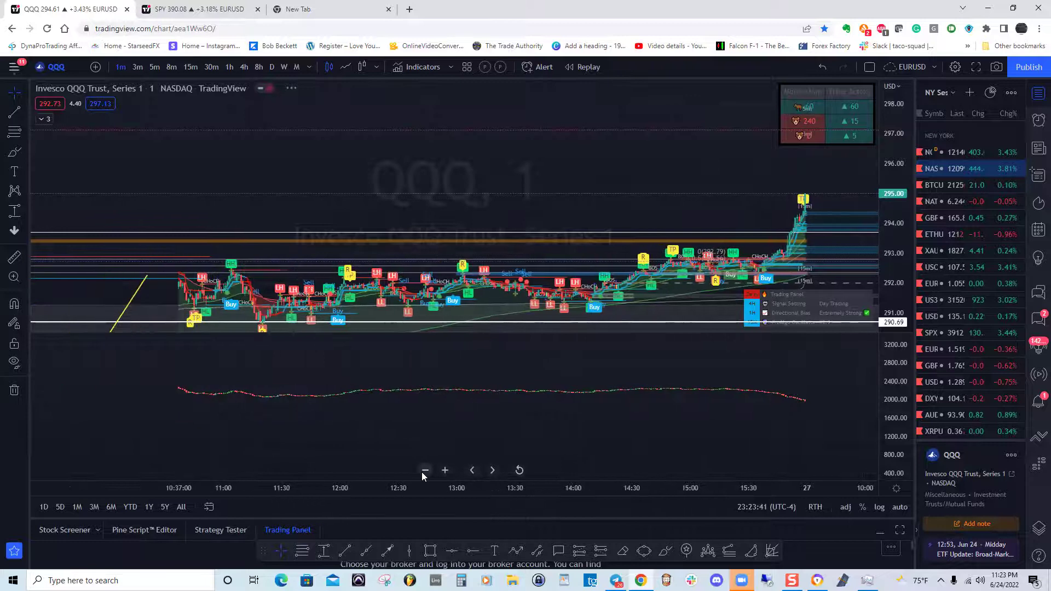
pyautogui.click(425, 471)
pyautogui.click(424, 471)
pyautogui.click(425, 470)
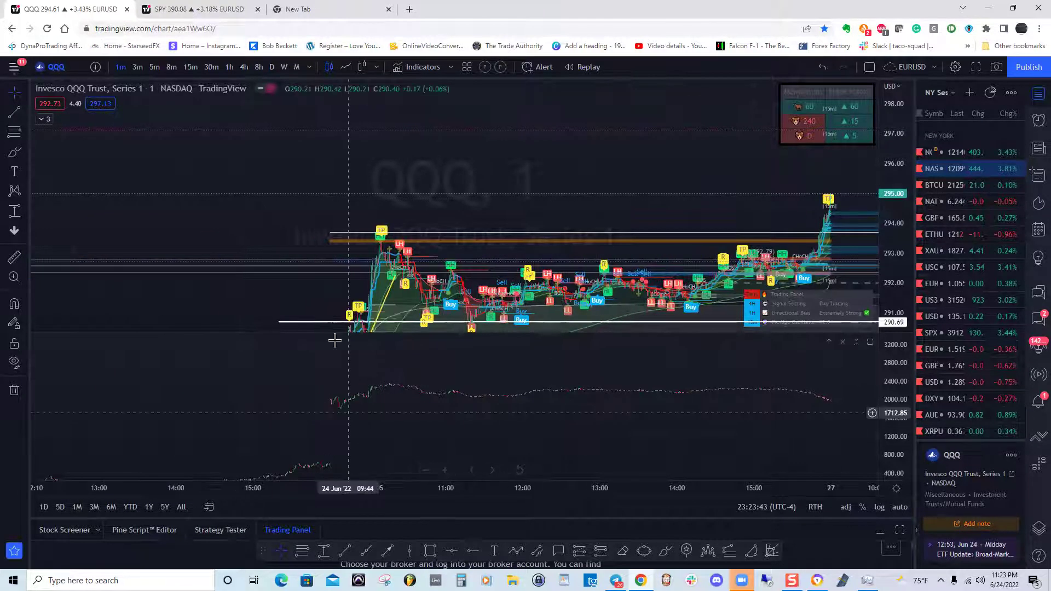
pyautogui.moveTo(376, 283); pyautogui.dragTo(513, 225)
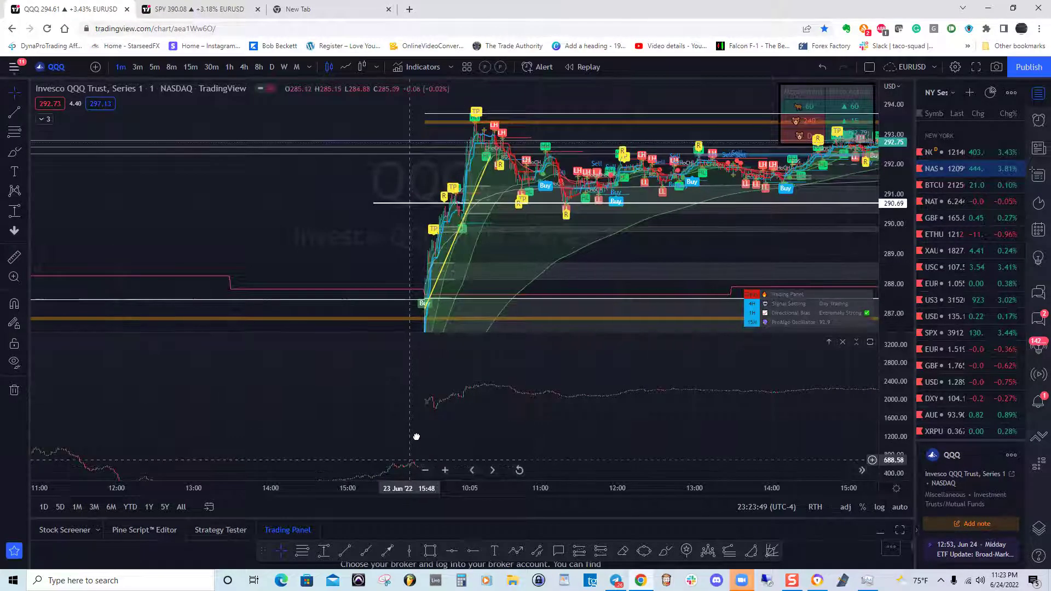
pyautogui.moveTo(333, 253); pyautogui.dragTo(428, 224)
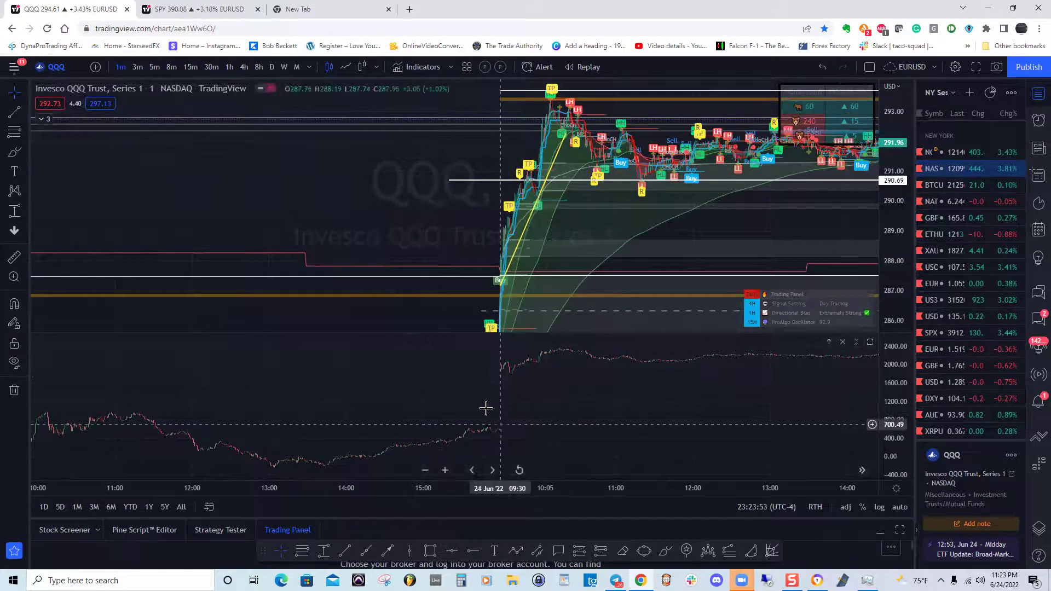
pyautogui.moveTo(345, 411); pyautogui.dragTo(446, 404)
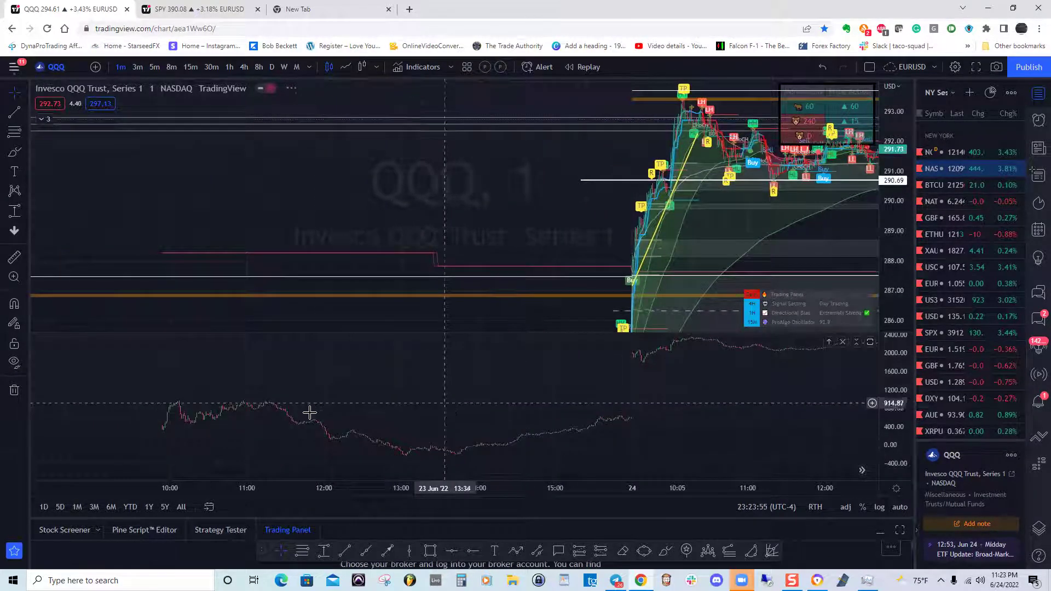
pyautogui.moveTo(322, 392); pyautogui.dragTo(420, 394)
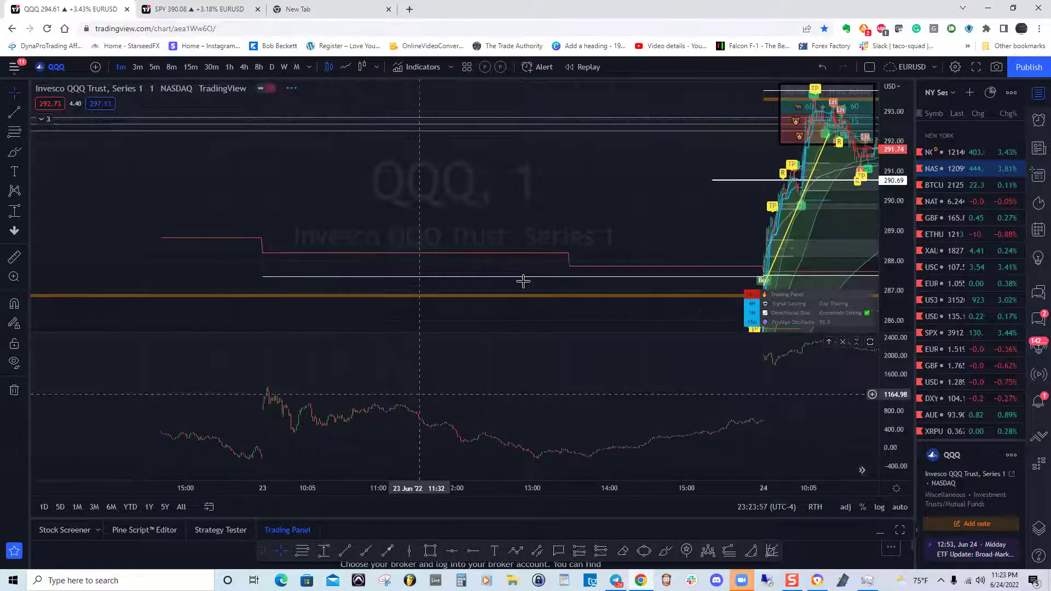
pyautogui.hotkey('alt', 't')
pyautogui.click(694, 108)
pyautogui.click(629, 259)
pyautogui.moveTo(647, 219)
pyautogui.mouseDown()
pyautogui.moveTo(594, 225)
pyautogui.moveTo(386, 198)
pyautogui.mouseUp()
pyautogui.press('Delete')
# Step: Examine the 23 June QQQ price swings and ProAlgo buy and sell signals against the ADD line on the 1-minute chart
pyautogui.moveTo(477, 212); pyautogui.dragTo(488, 200)
pyautogui.moveTo(900, 167); pyautogui.dragTo(520, 238)
pyautogui.moveTo(421, 260); pyautogui.dragTo(762, 232)
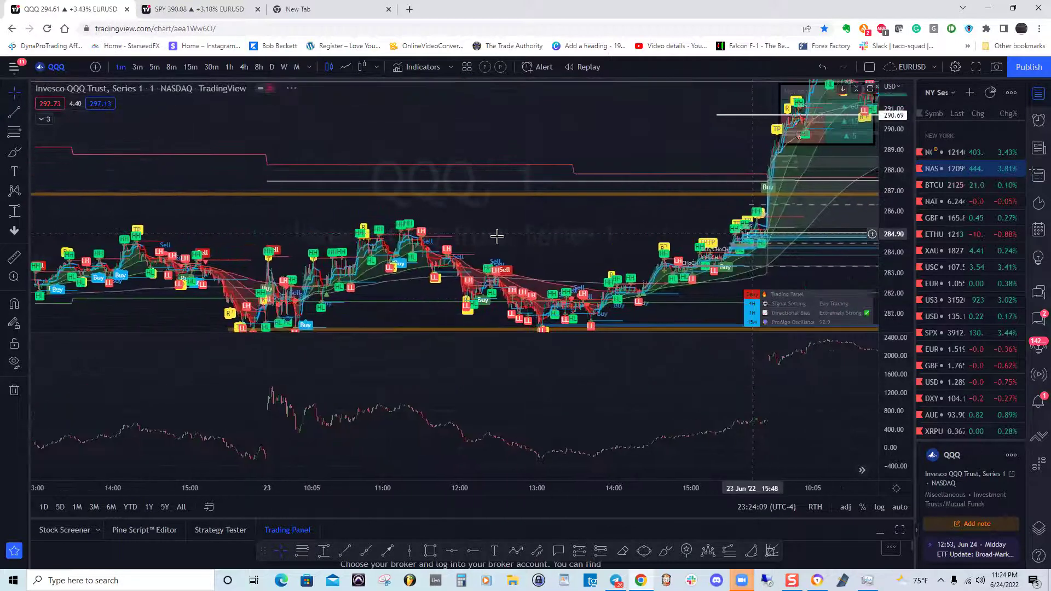
pyautogui.moveTo(258, 296); pyautogui.dragTo(300, 253)
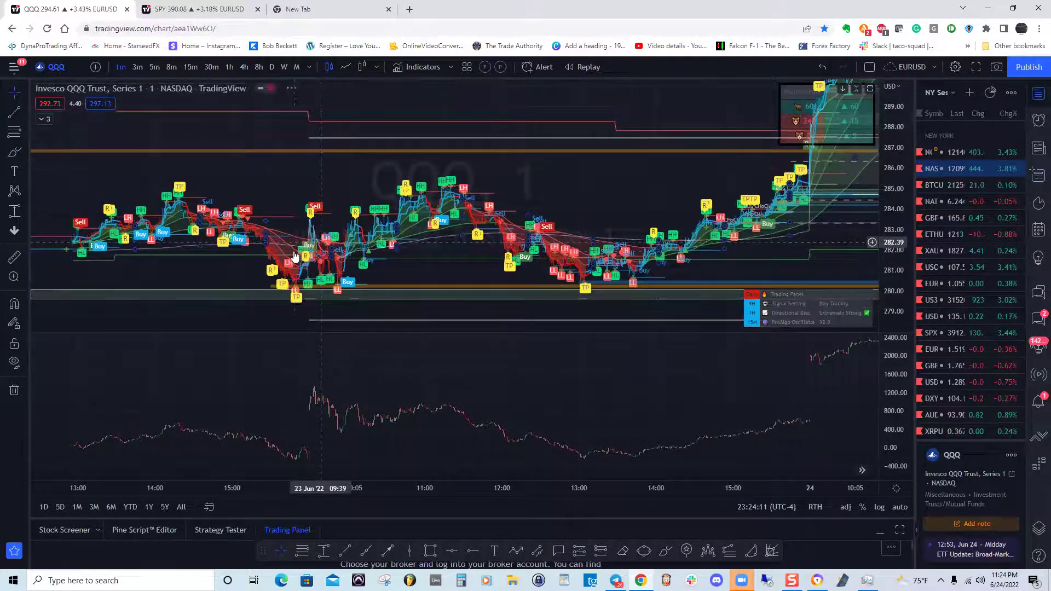
pyautogui.moveTo(318, 391); pyautogui.dragTo(322, 376)
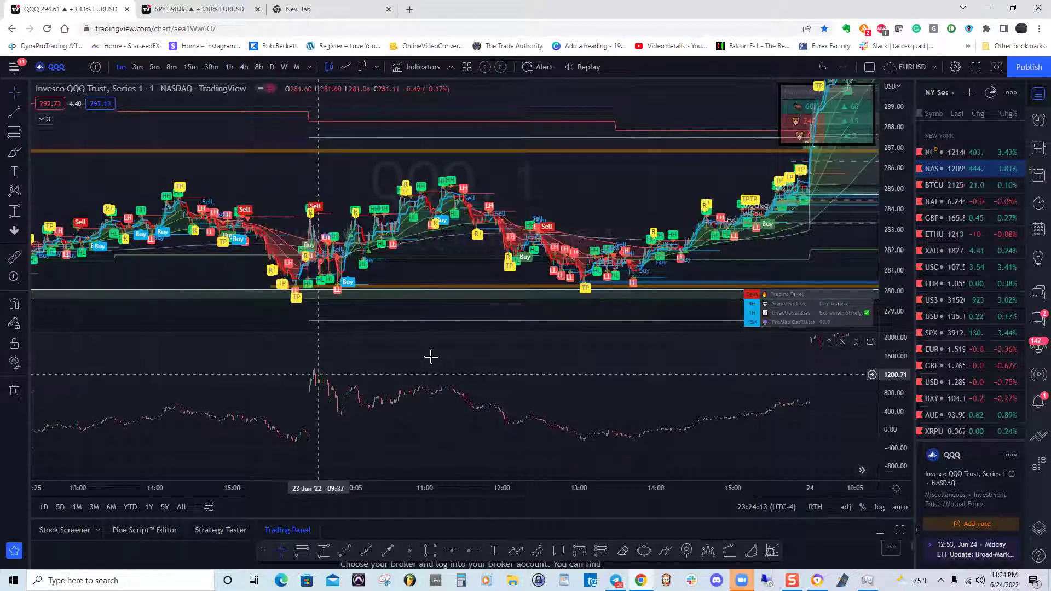
pyautogui.moveTo(899, 222); pyautogui.dragTo(587, 267)
pyautogui.moveTo(577, 228); pyautogui.dragTo(588, 172)
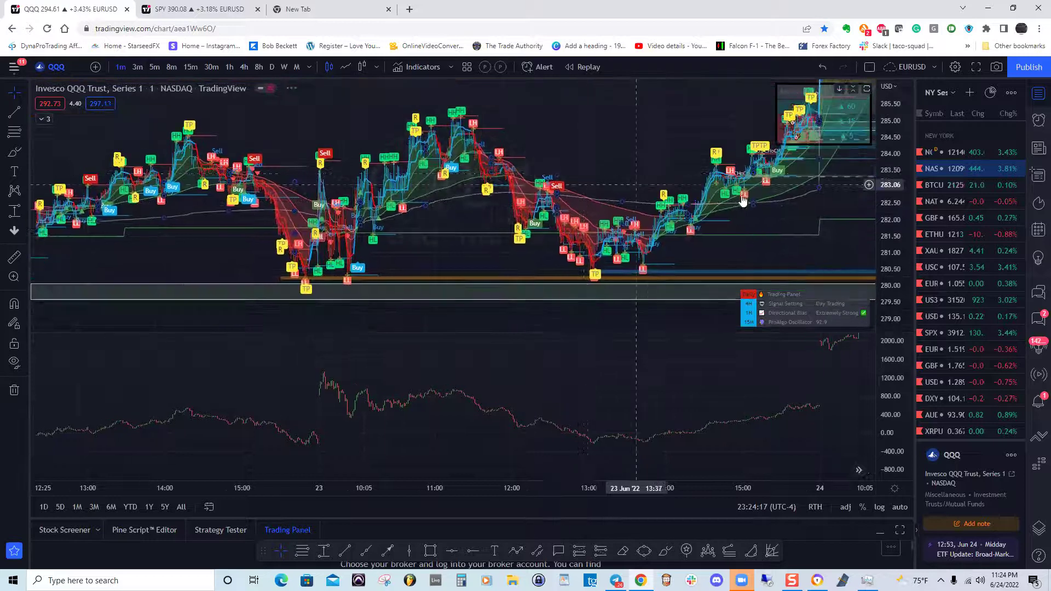
pyautogui.moveTo(894, 220); pyautogui.dragTo(584, 243)
pyautogui.moveTo(462, 240); pyautogui.dragTo(461, 242)
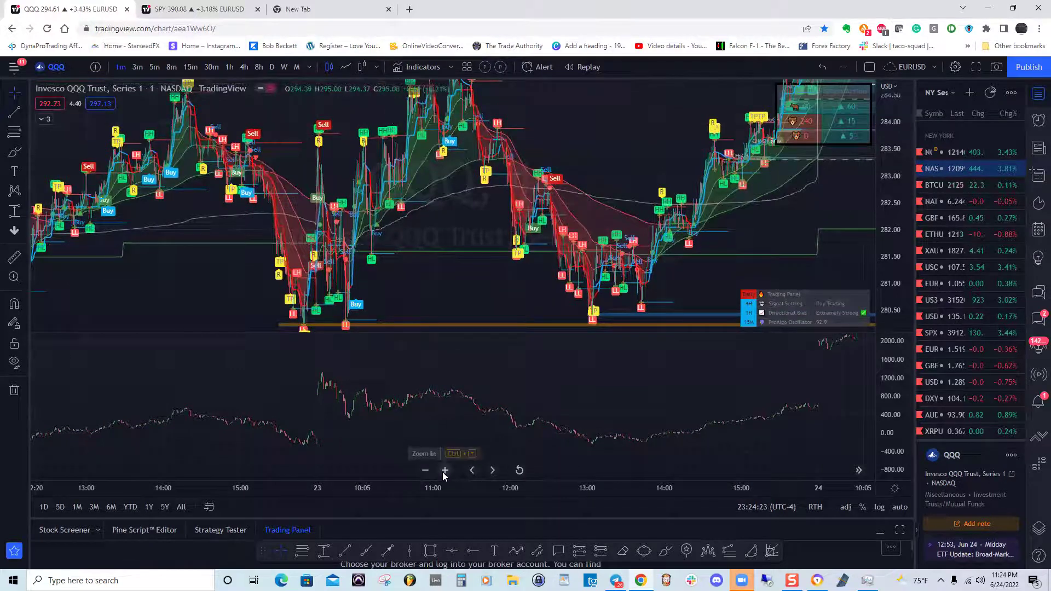
# Step: Start a new 1-minute bar replay of QQQ from just before the 23 June open
pyautogui.click(444, 471)
pyautogui.moveTo(225, 280); pyautogui.dragTo(446, 237)
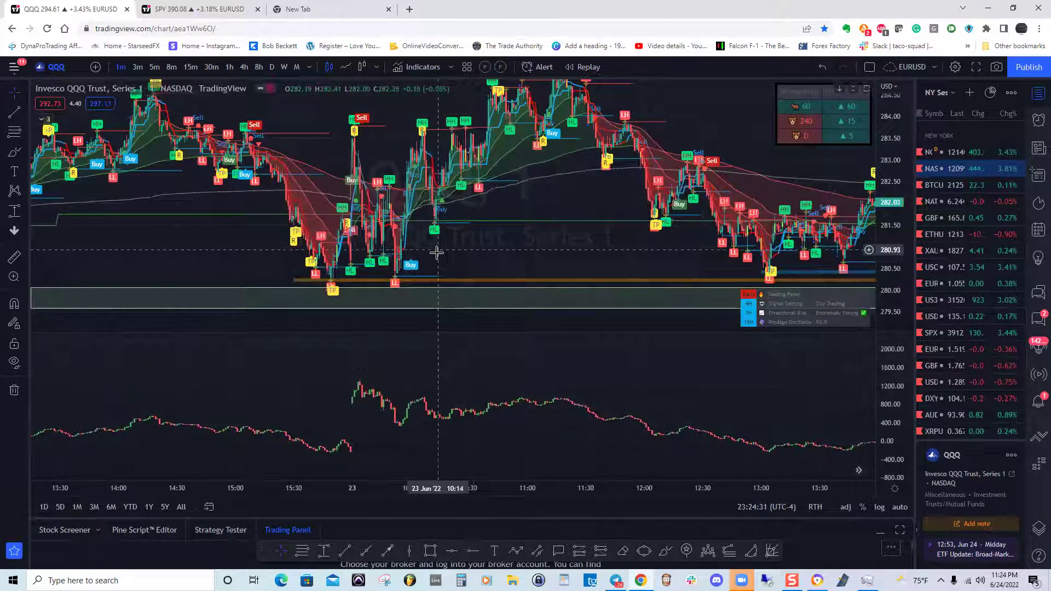
pyautogui.moveTo(436, 252); pyautogui.dragTo(429, 272)
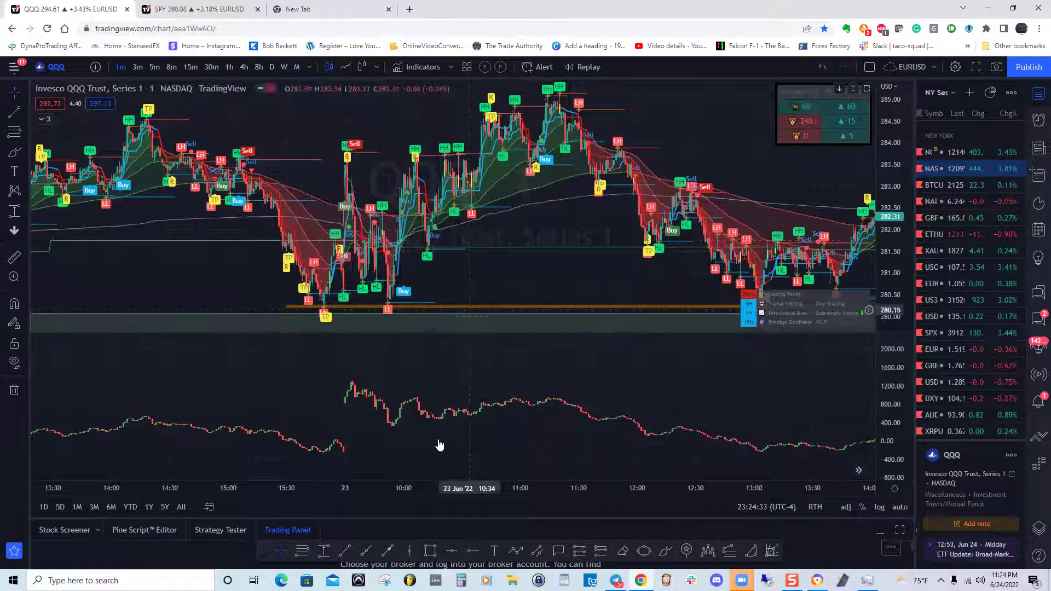
pyautogui.click(445, 470)
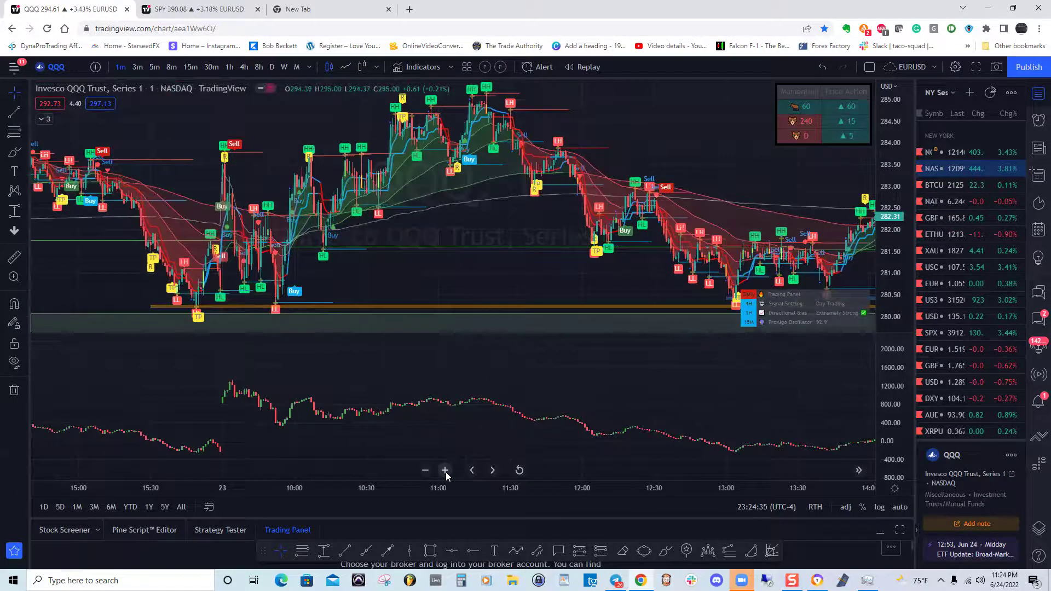
pyautogui.click(445, 470)
pyautogui.moveTo(224, 272); pyautogui.dragTo(437, 240)
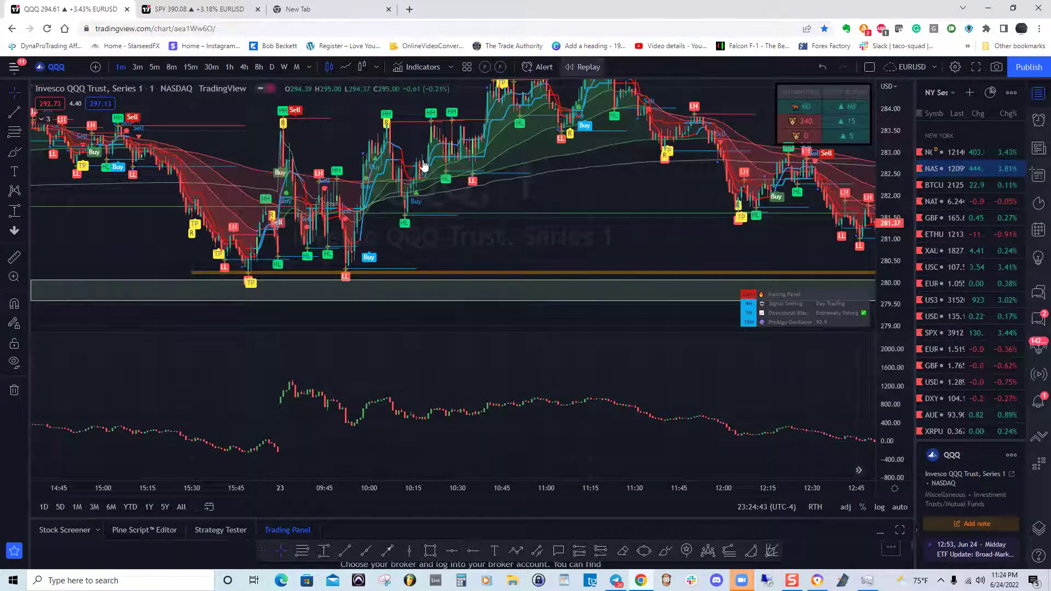
pyautogui.click(274, 280)
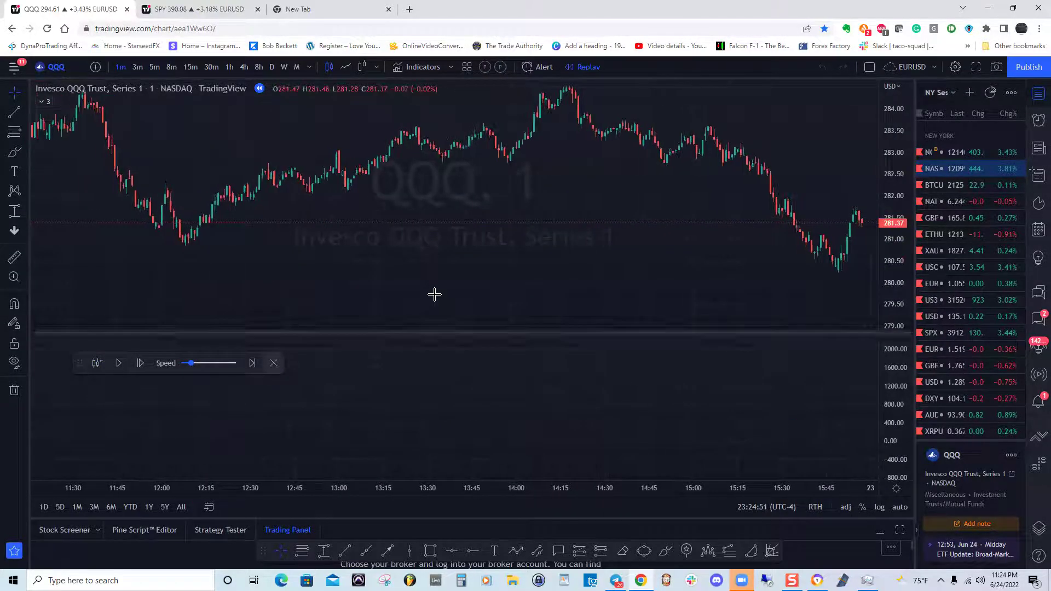
# Step: Play the QQQ replay through the 23 June open in short stretches, pausing at about 09:31 and 09:36
pyautogui.moveTo(435, 282); pyautogui.dragTo(205, 295)
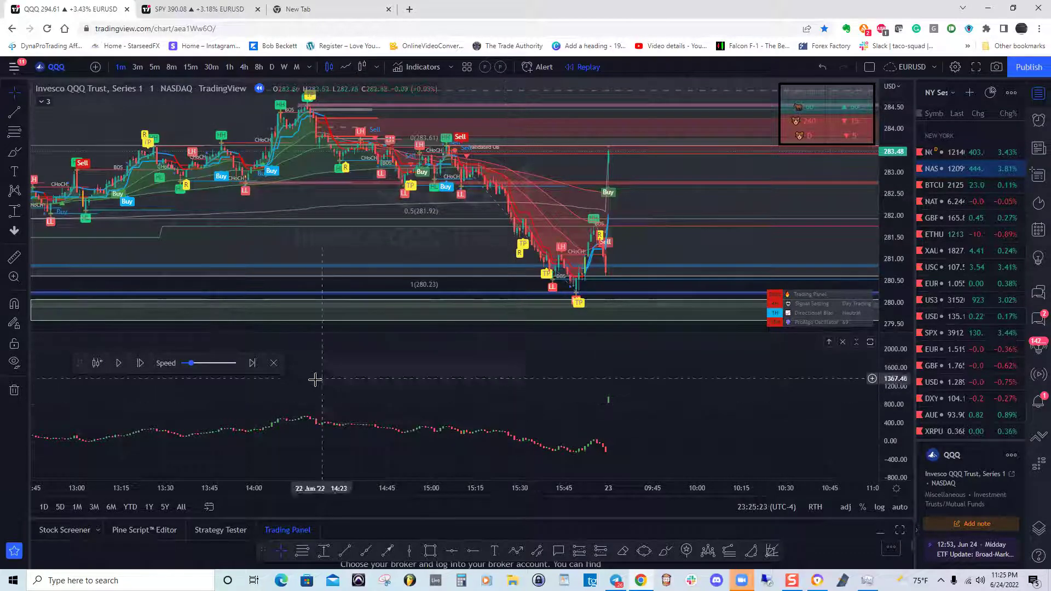
pyautogui.click(119, 363)
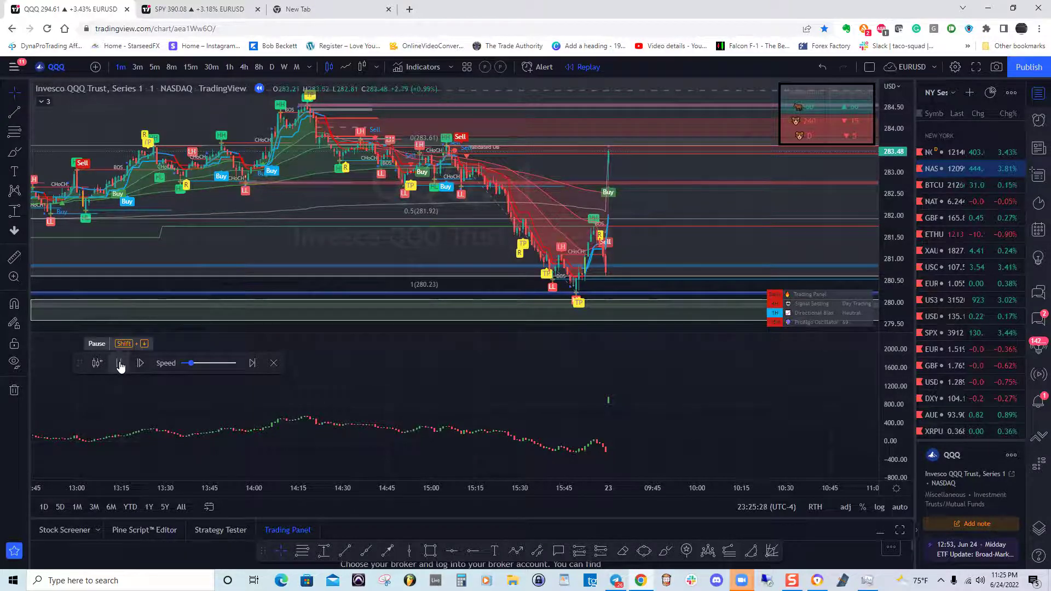
pyautogui.click(119, 364)
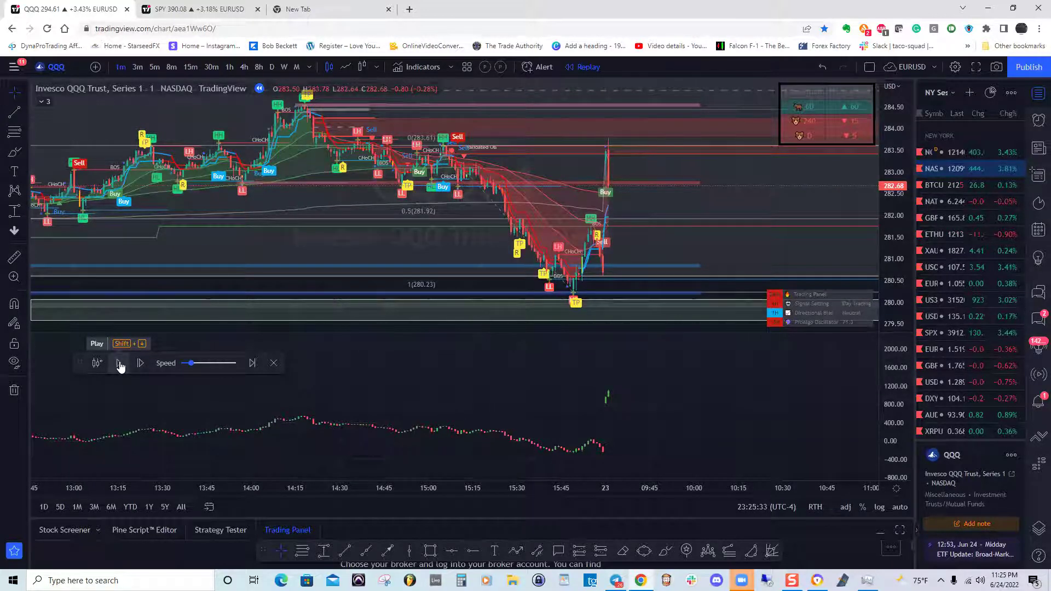
pyautogui.click(119, 364)
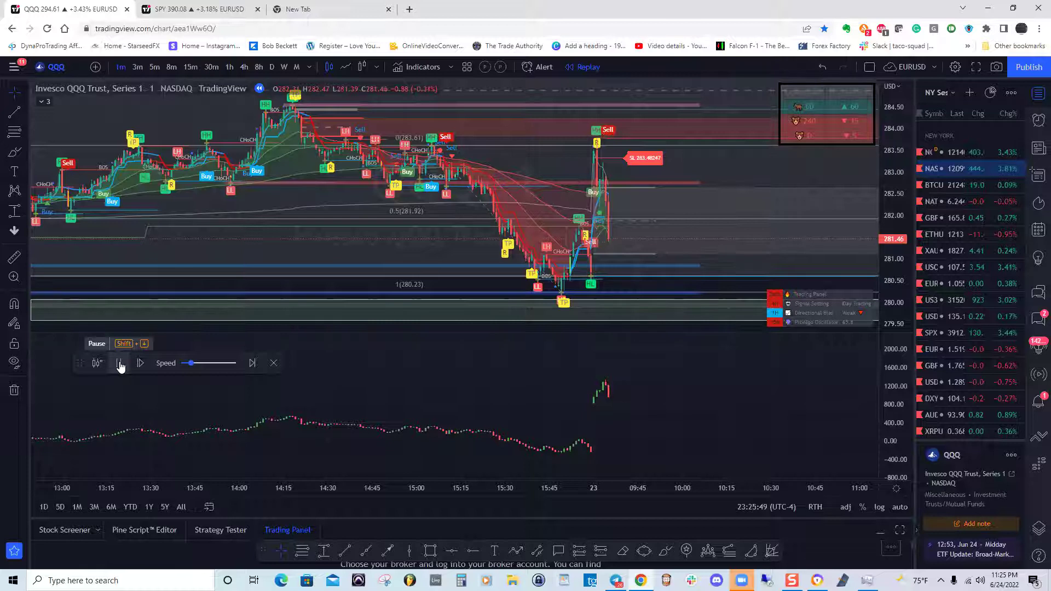
pyautogui.click(119, 365)
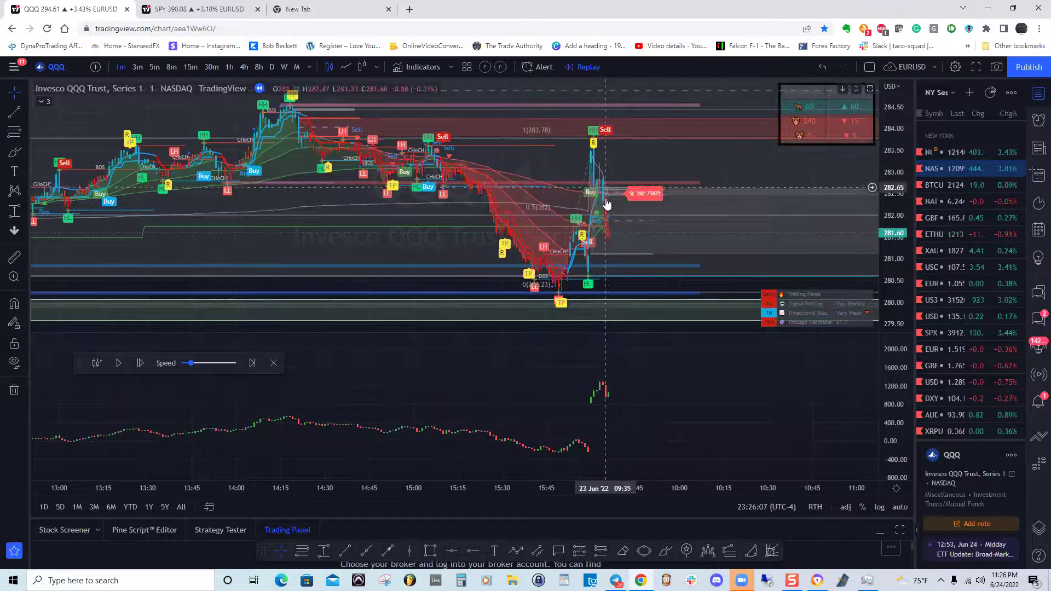
# Step: Continue the 23 June replay in two stretches, pausing at about 09:57 and 10:35 to compare price with the ADD line
pyautogui.click(117, 364)
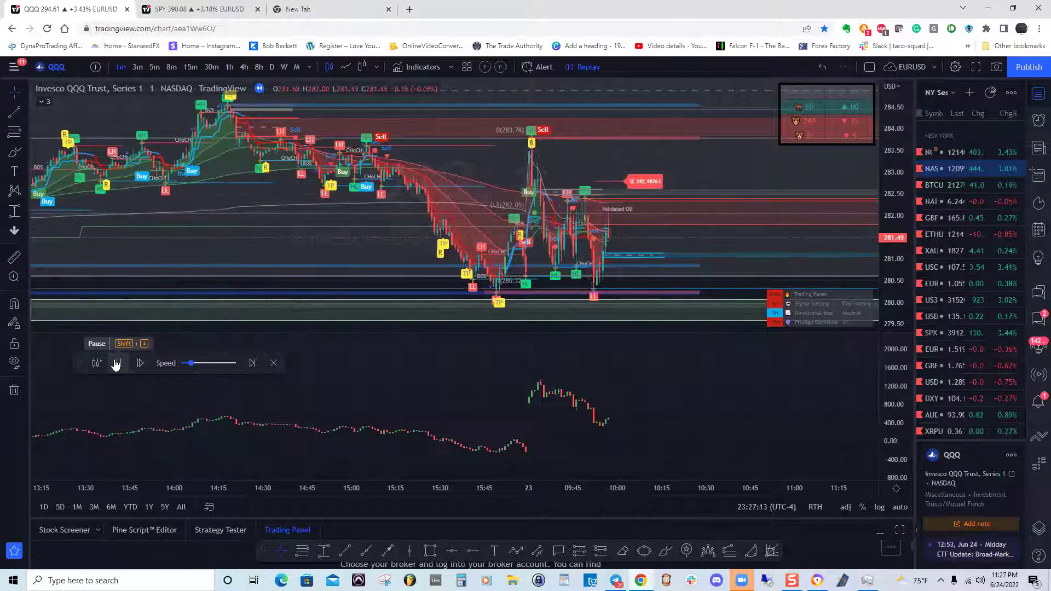
pyautogui.click(116, 364)
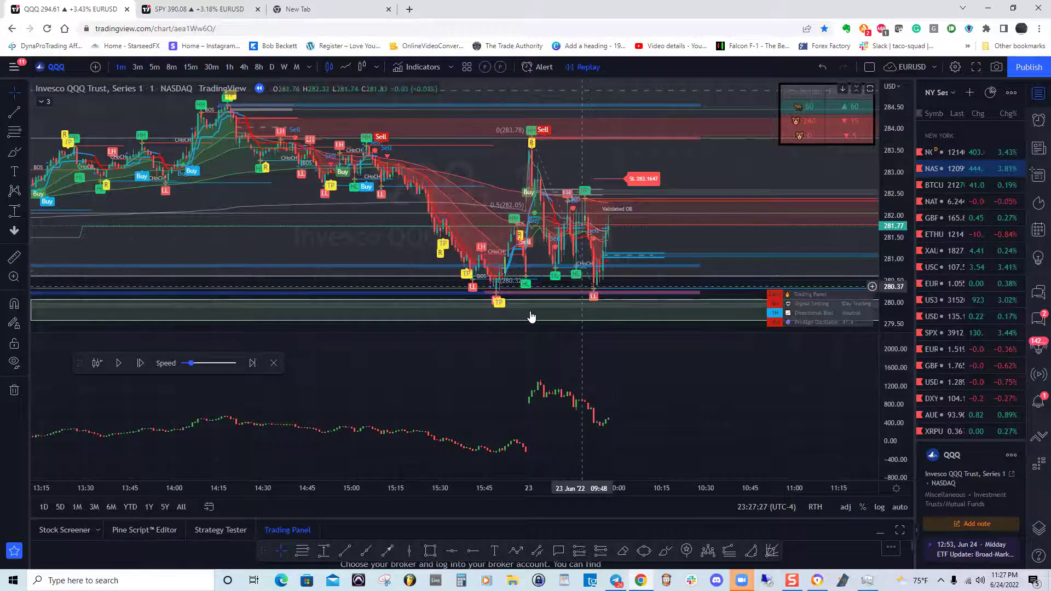
pyautogui.click(119, 364)
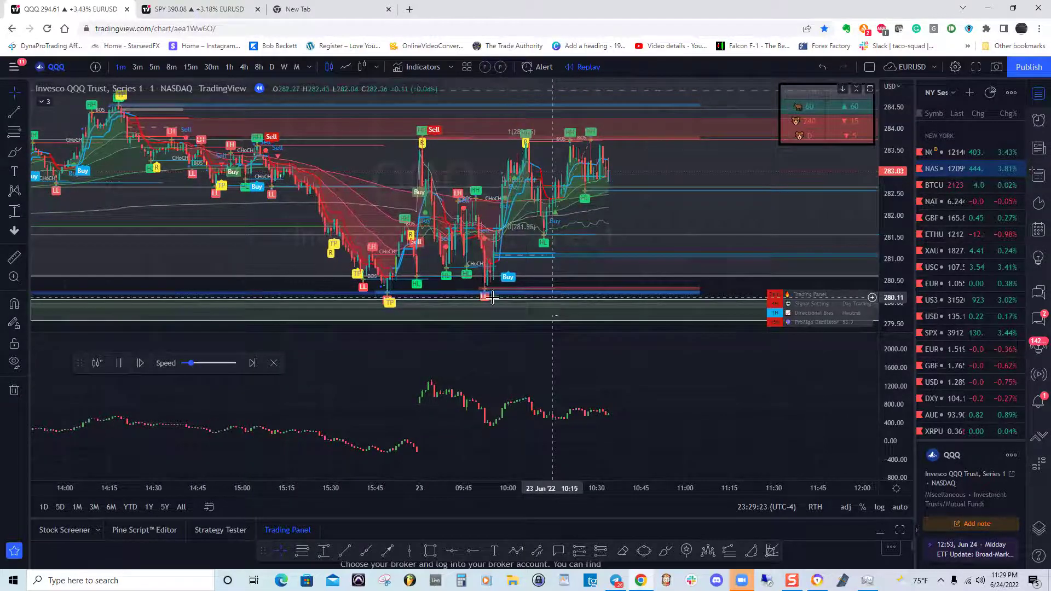
pyautogui.click(119, 363)
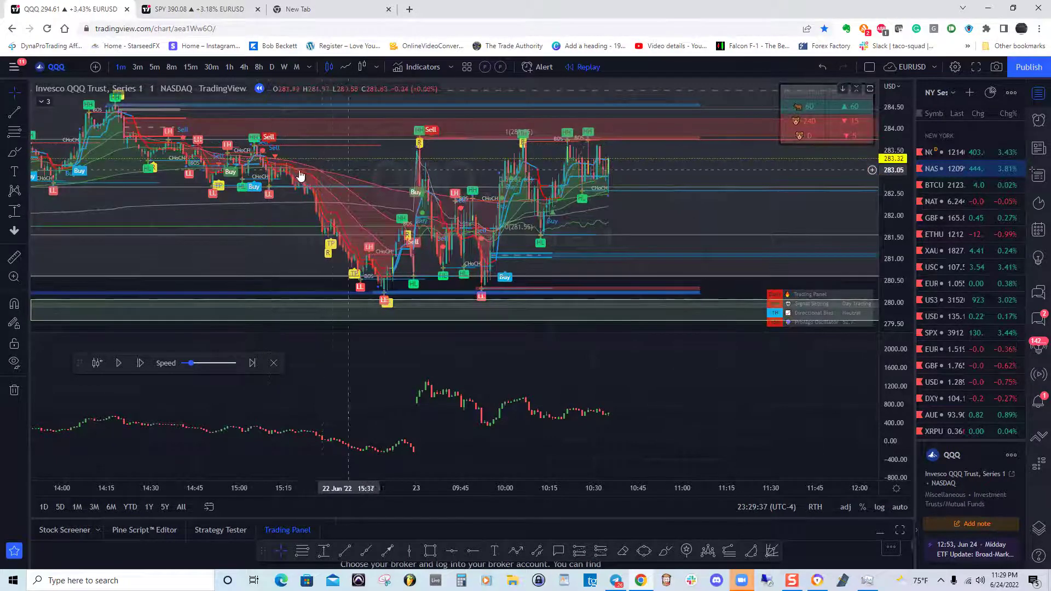
# Step: Advance the replay to about 10:48 and examine the rally from the 09:53 low against the ProAlgo signals and ADD line
pyautogui.click(118, 364)
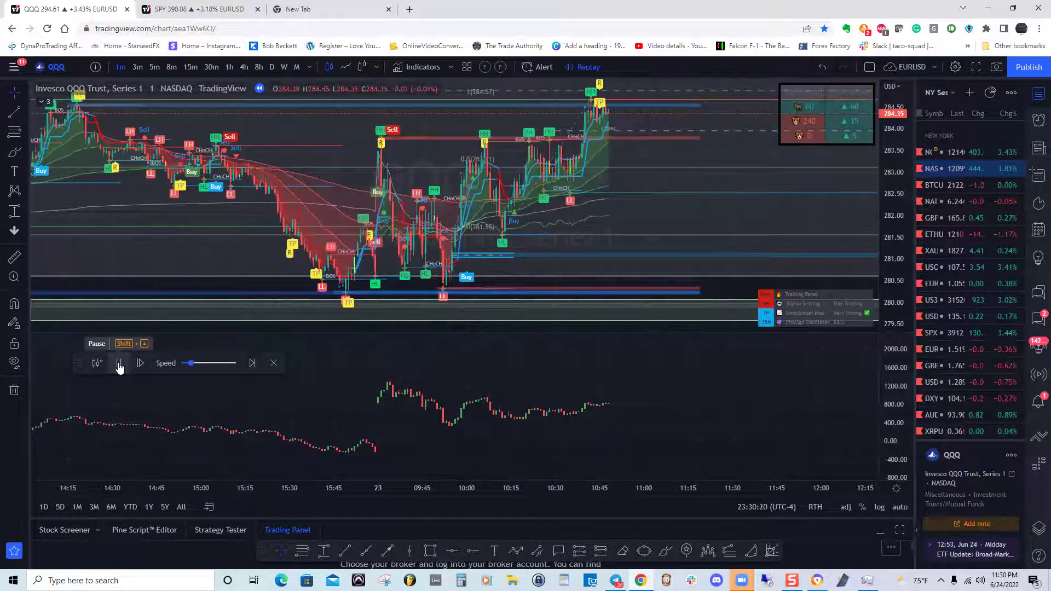
pyautogui.click(120, 365)
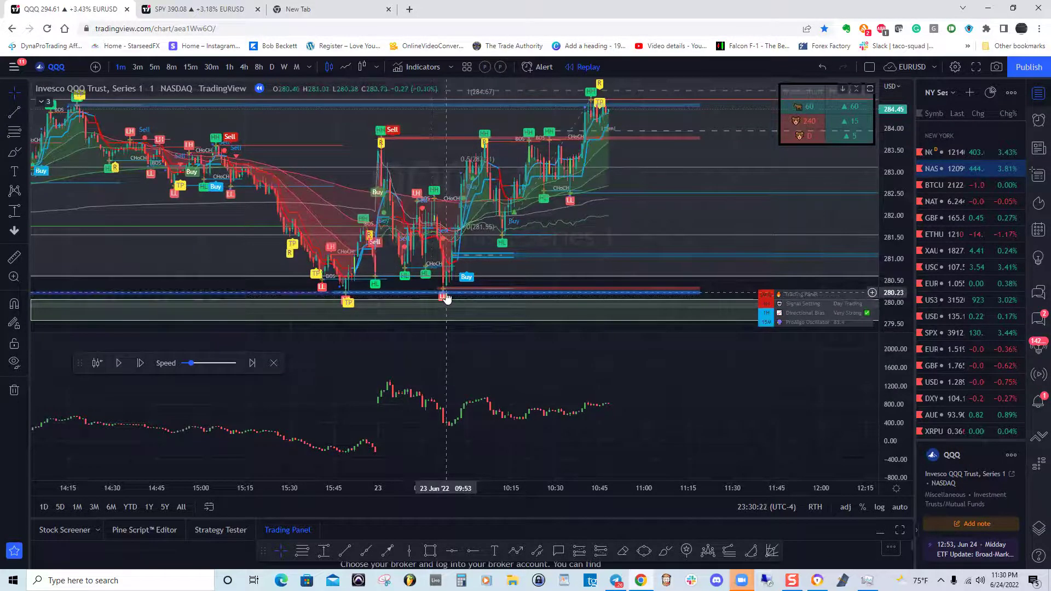
pyautogui.moveTo(471, 298); pyautogui.dragTo(438, 311)
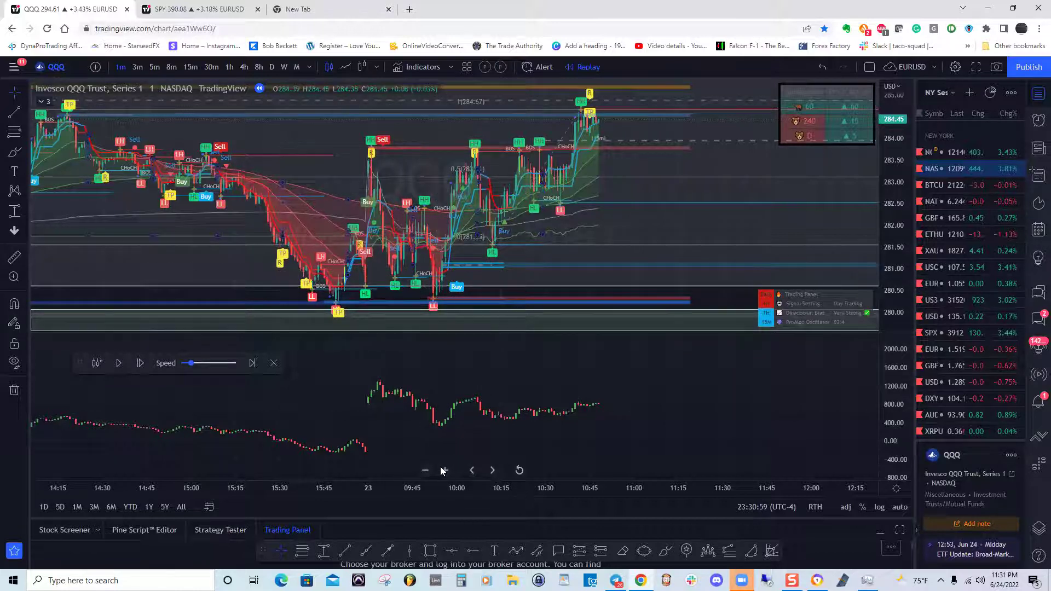
pyautogui.click(440, 466)
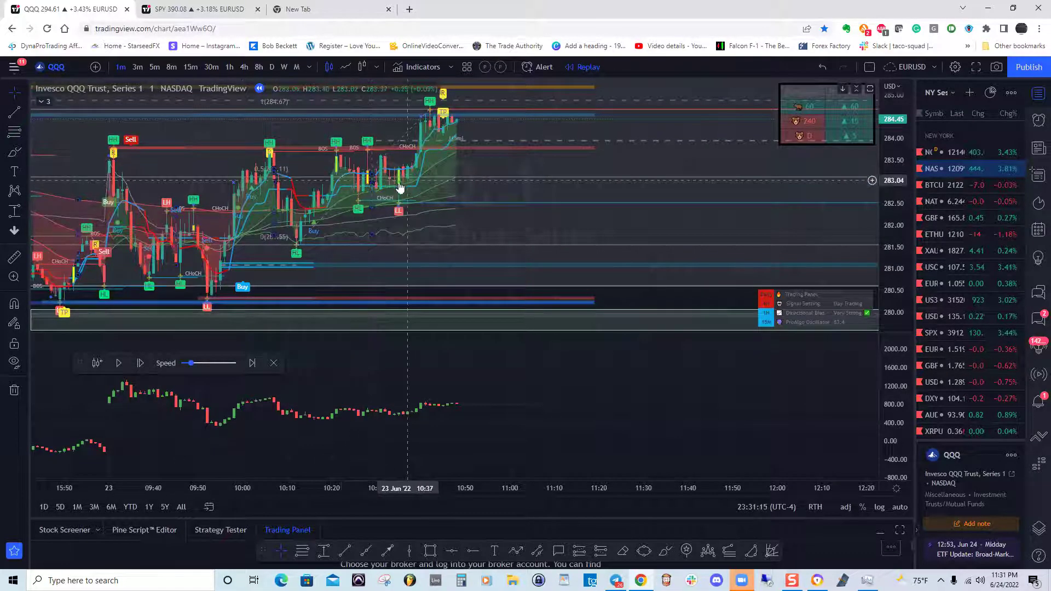
pyautogui.moveTo(535, 166); pyautogui.dragTo(622, 172)
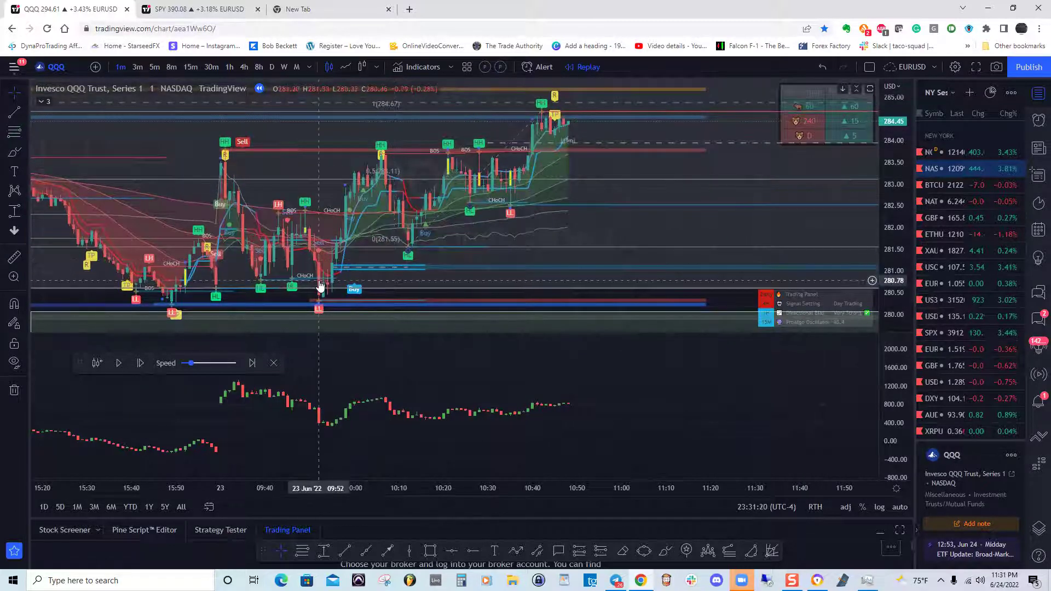